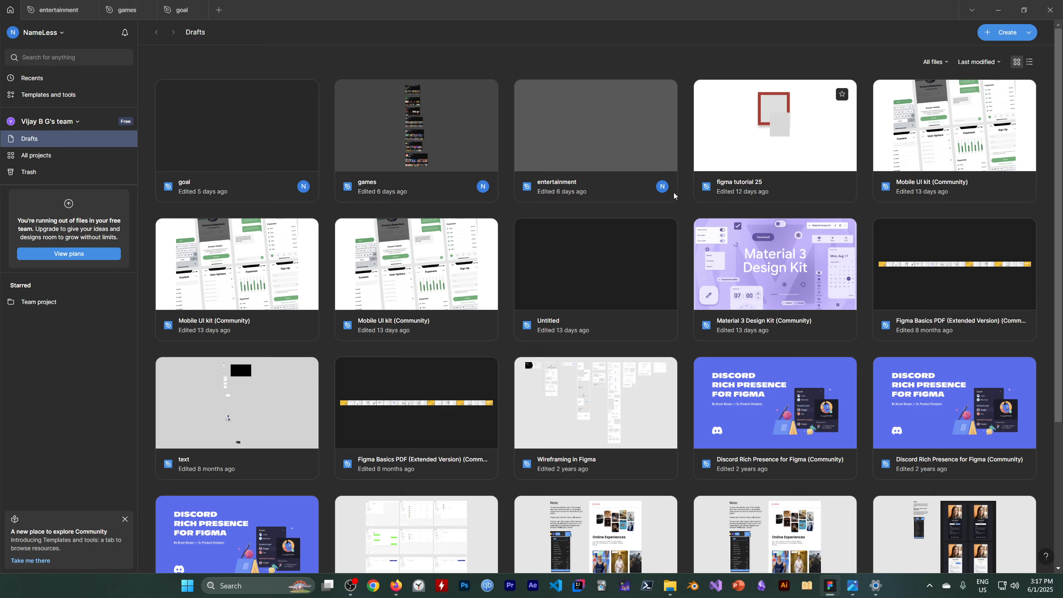
# Open the "figma tutorial 25" file, look through its pages and go to the "new components" page
pyautogui.click(758, 181)
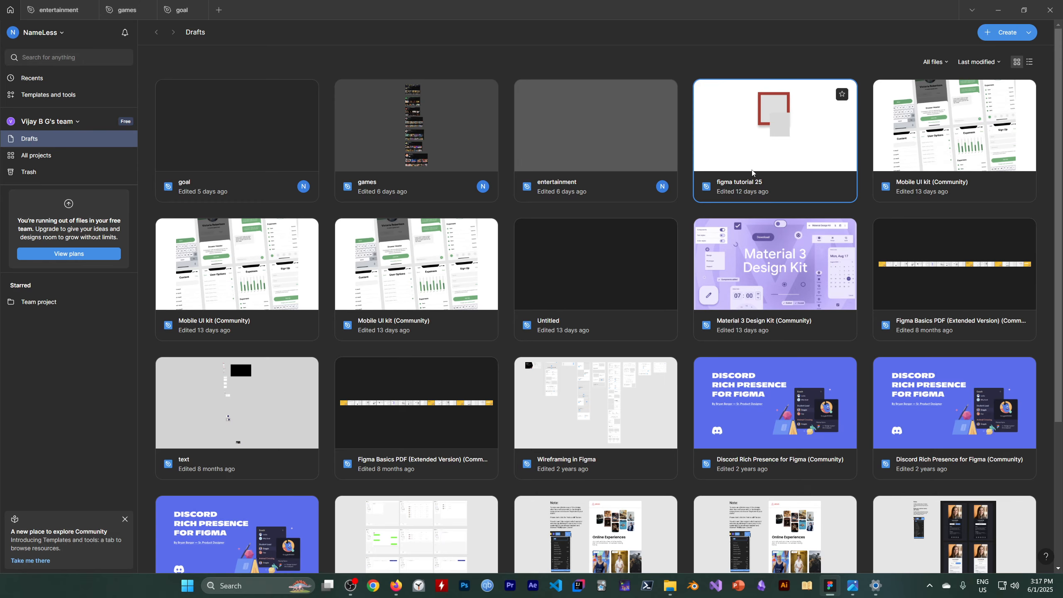
pyautogui.doubleClick(744, 181)
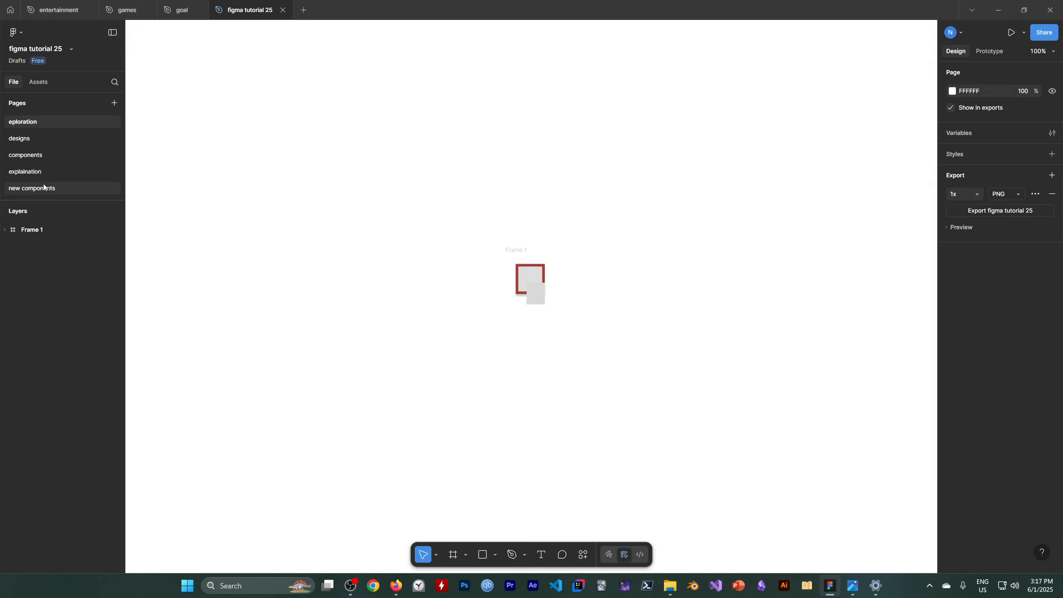
pyautogui.click(35, 137)
pyautogui.click(37, 122)
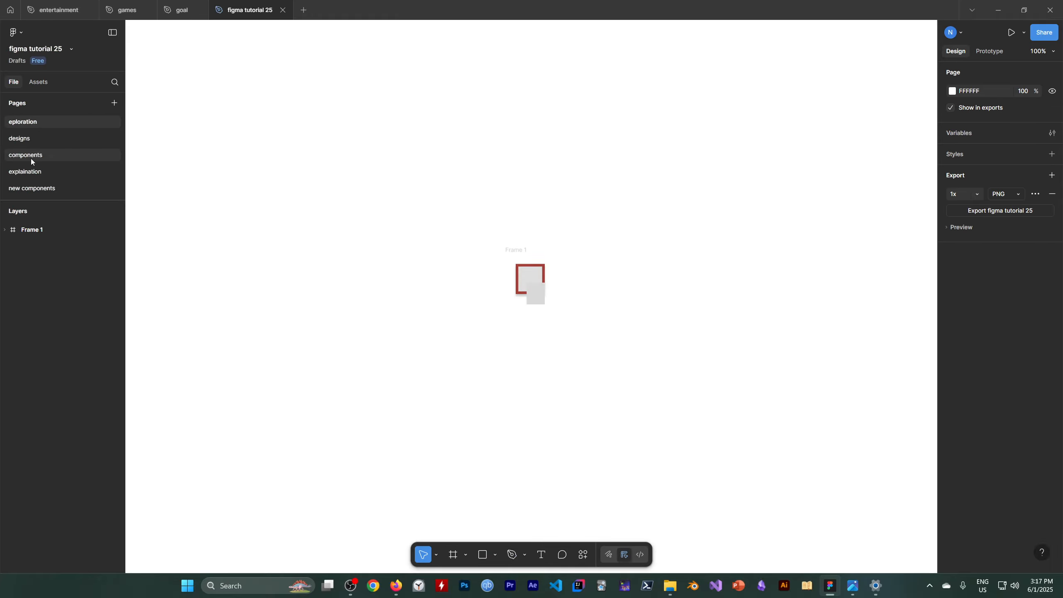
pyautogui.click(31, 156)
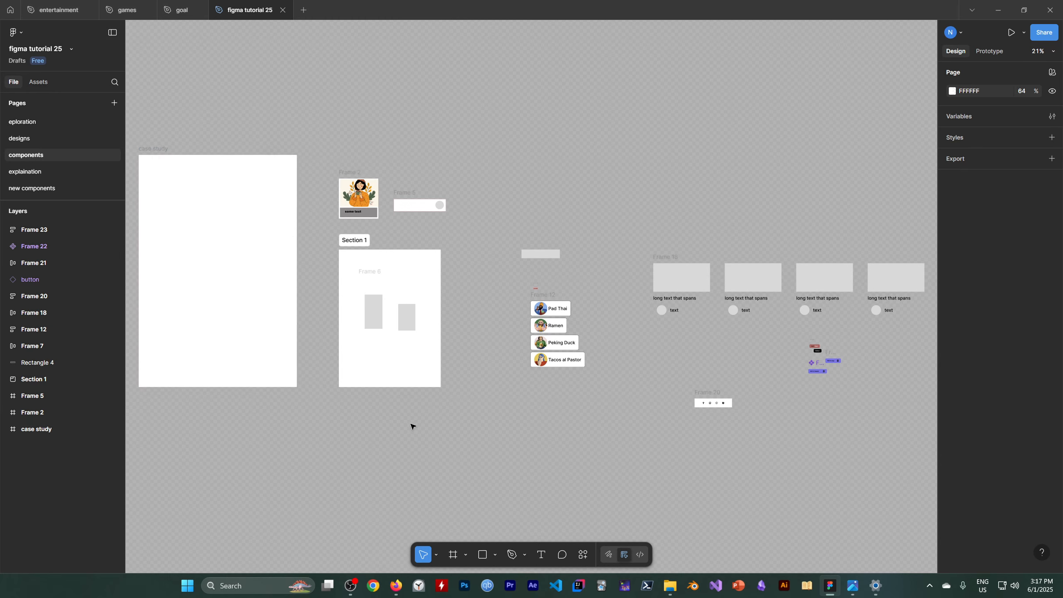
pyautogui.click(73, 177)
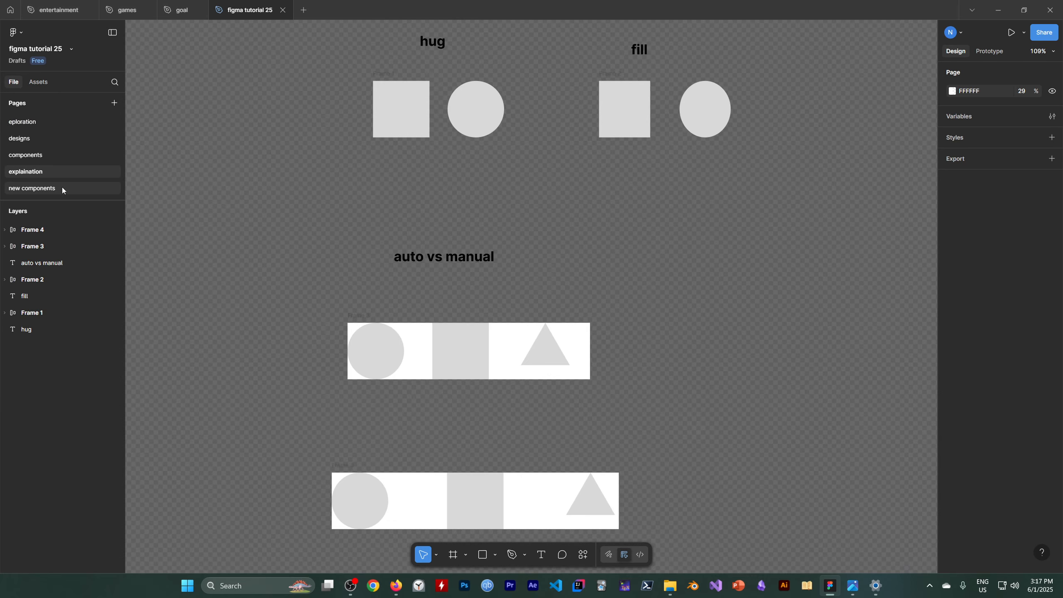
pyautogui.click(55, 190)
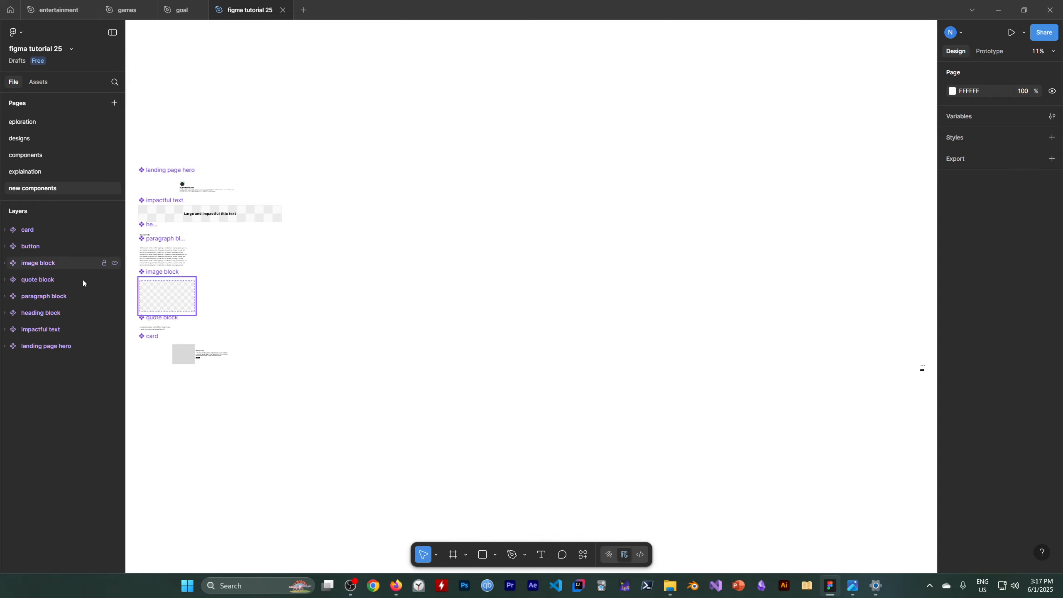
# Stretch the paragraph block component to about 1439 wide and narrow it back to about 893
pyautogui.scroll(2, 330, 357)
pyautogui.press('space')
pyautogui.moveTo(328, 353); pyautogui.dragTo(520, 340)
pyautogui.scroll(3, 457, 281)
pyautogui.scroll(2, 456, 281)
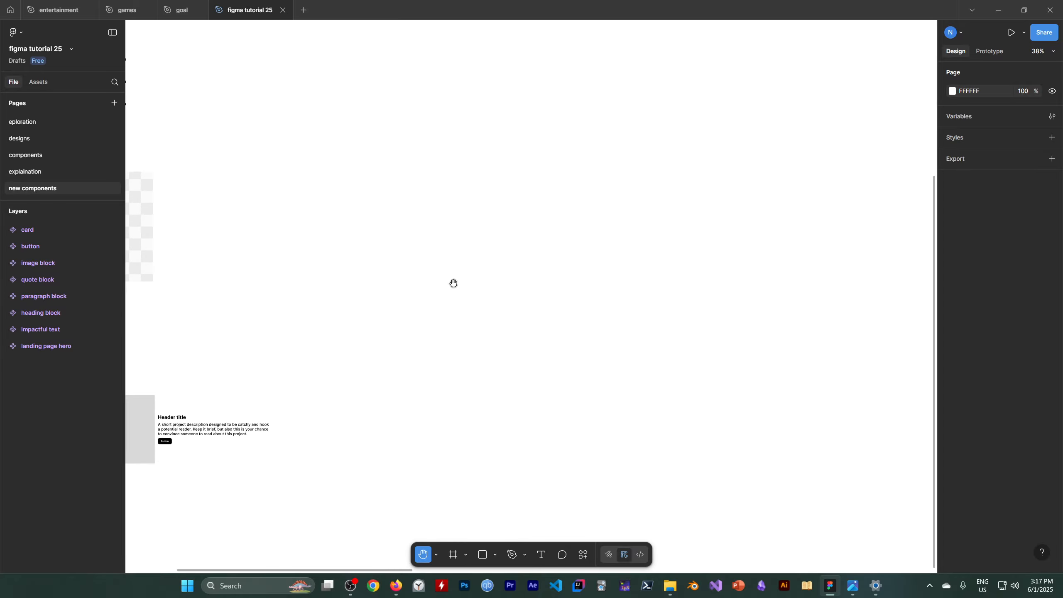
pyautogui.moveTo(360, 254); pyautogui.dragTo(633, 342)
pyautogui.scroll(3, 586, 337)
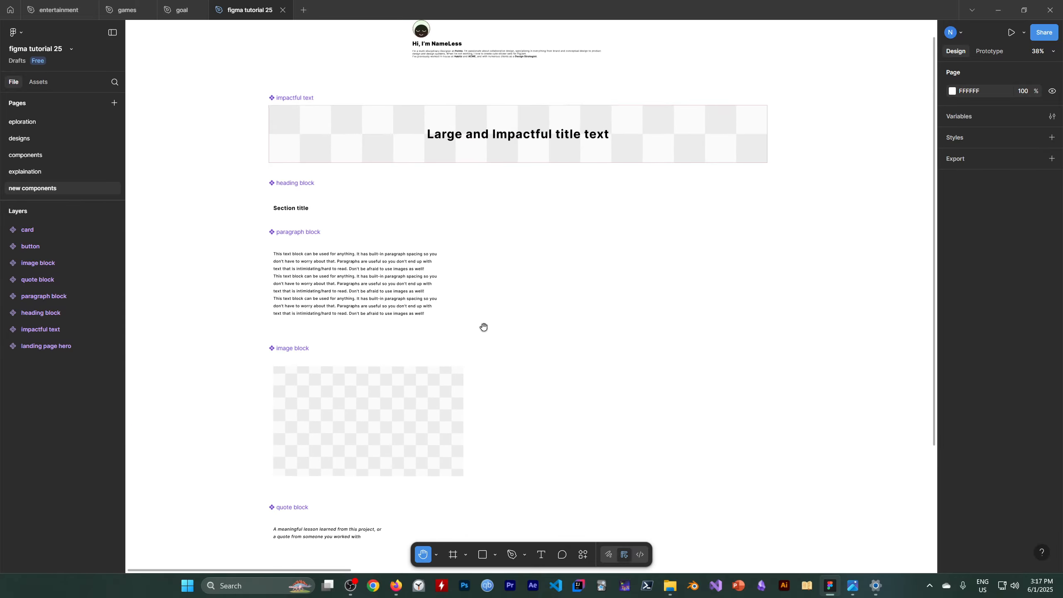
pyautogui.click(361, 304)
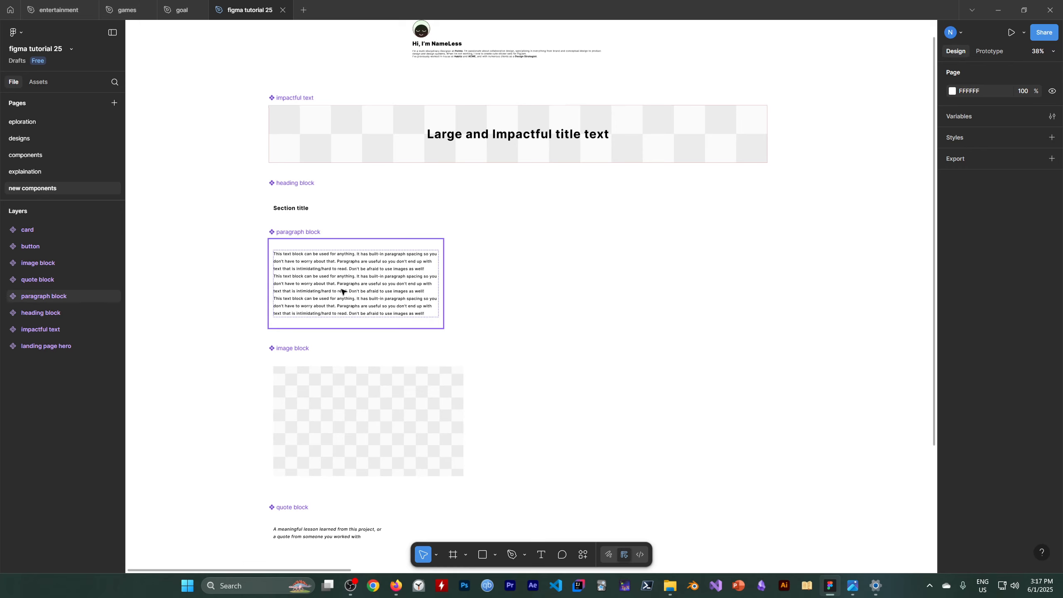
pyautogui.moveTo(444, 282); pyautogui.dragTo(550, 289)
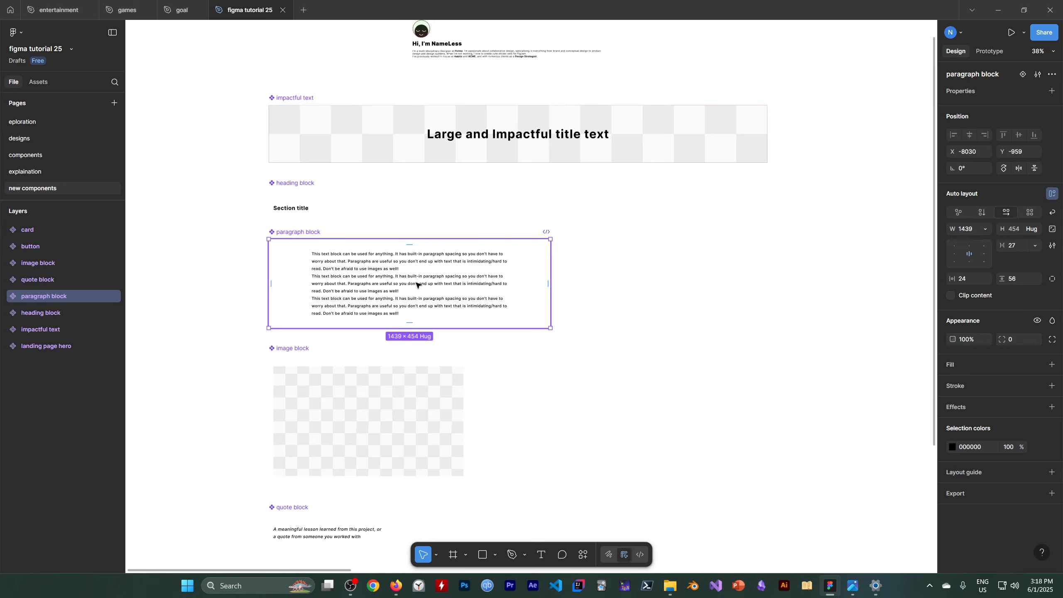
pyautogui.moveTo(551, 288); pyautogui.dragTo(444, 291)
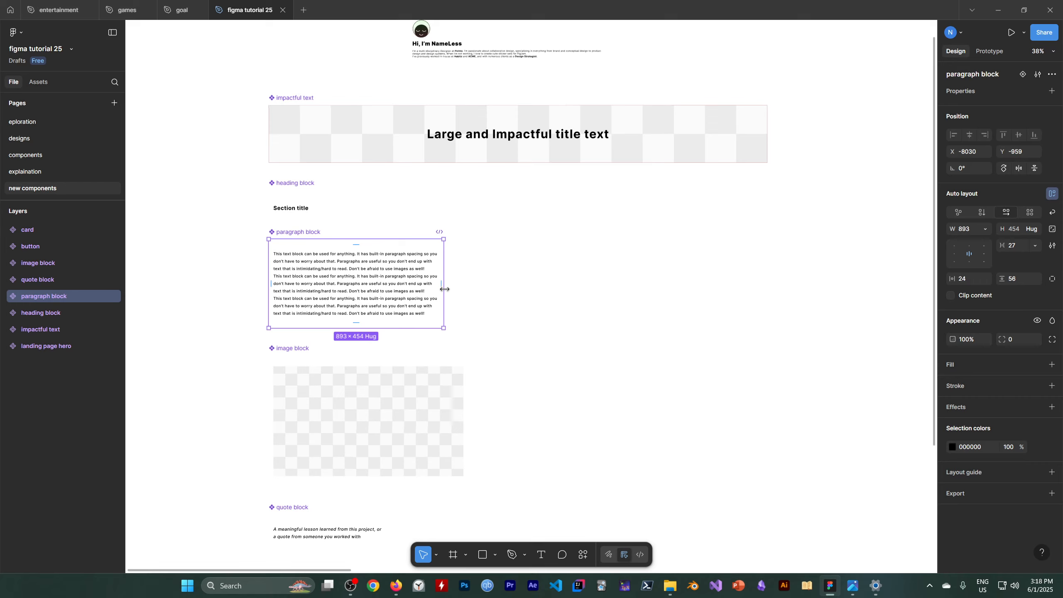
# Test a wider paragraph block component and settle its width at about 1484
pyautogui.moveTo(442, 282); pyautogui.dragTo(449, 282)
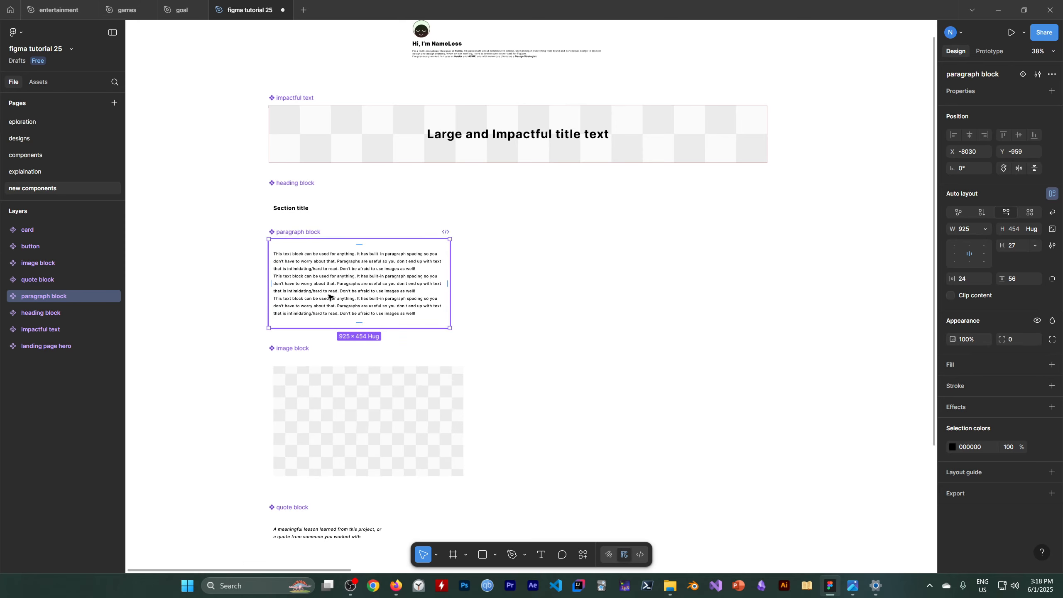
pyautogui.moveTo(450, 284); pyautogui.dragTo(608, 283)
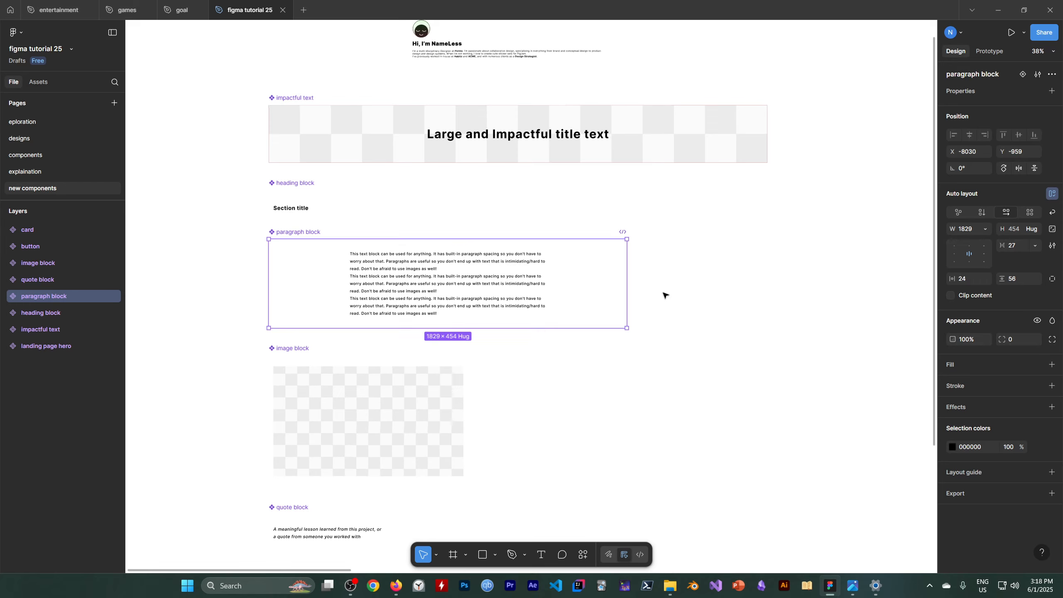
pyautogui.moveTo(627, 284); pyautogui.dragTo(560, 294)
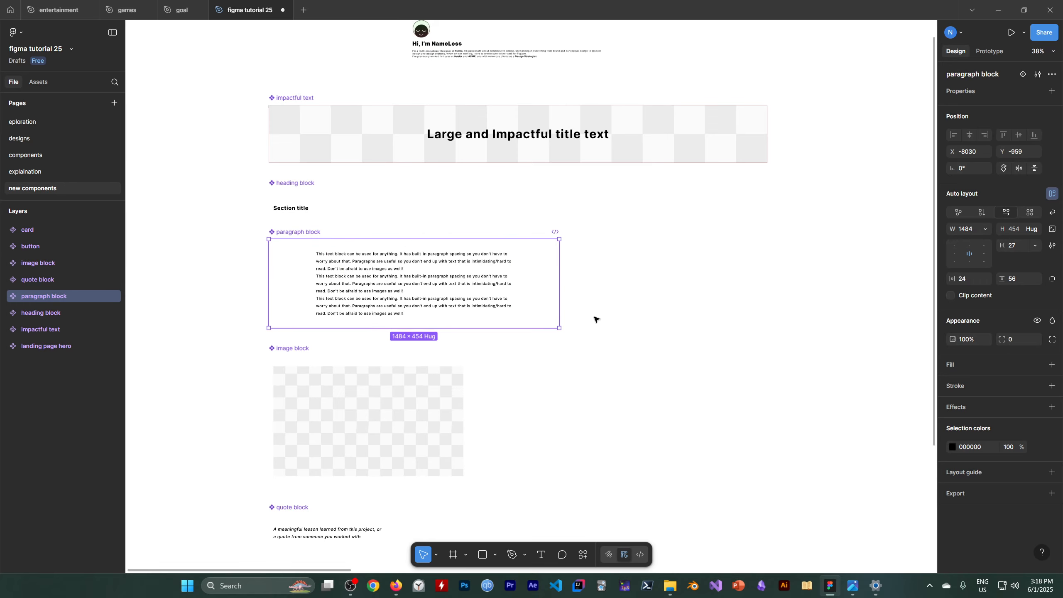
# Check the width sizing options available for the paragraph block component
pyautogui.scroll(-1, 538, 321)
pyautogui.scroll(-5, 538, 321)
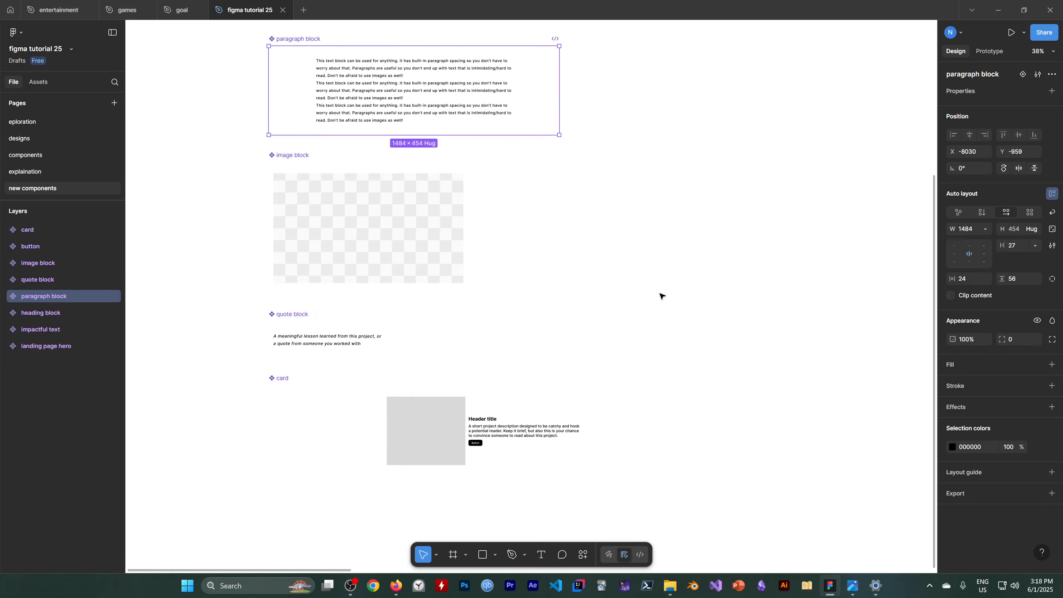
pyautogui.scroll(6, 515, 394)
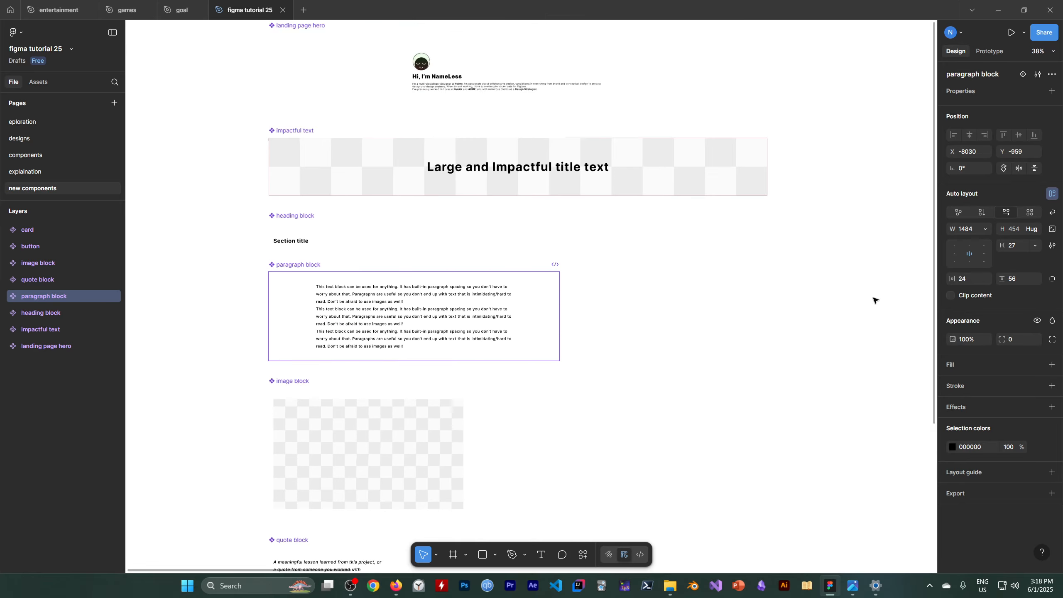
pyautogui.click(985, 230)
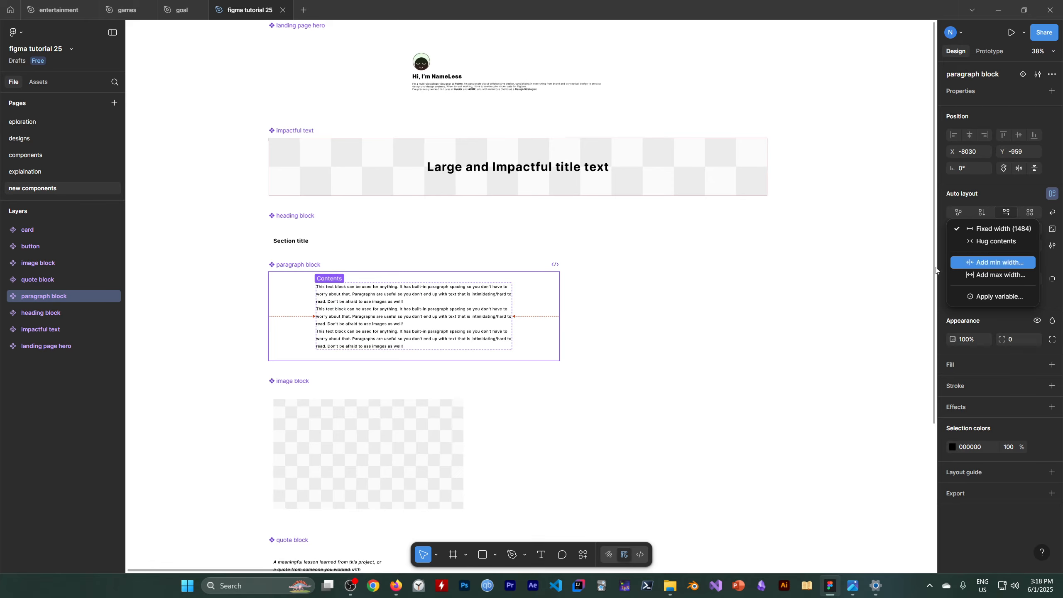
pyautogui.click(723, 307)
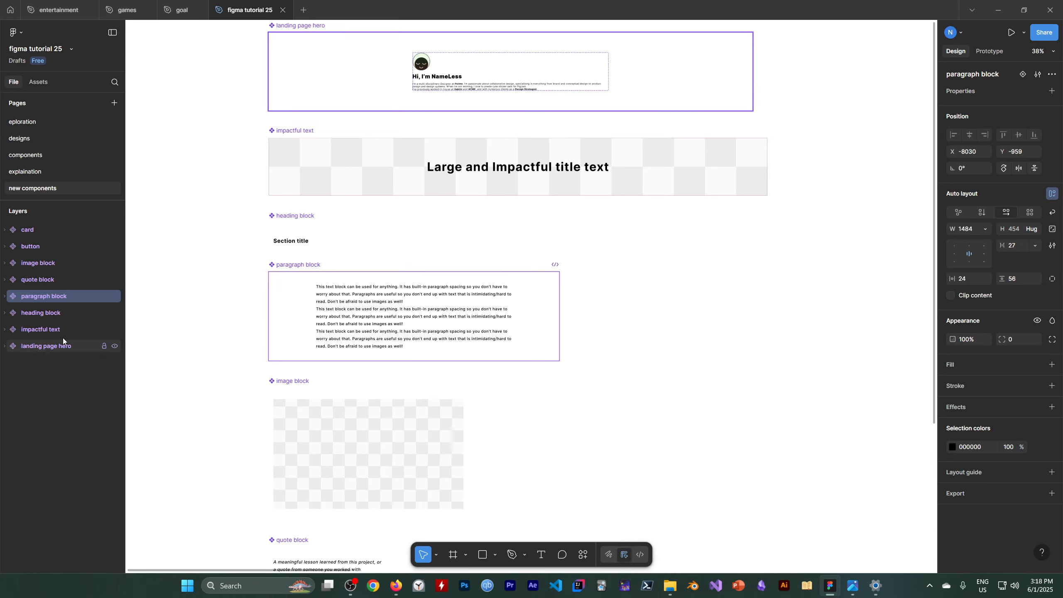
# Go to the "explaination" page and inspect the square, the circle and their enclosing frame in the hug example
pyautogui.click(38, 172)
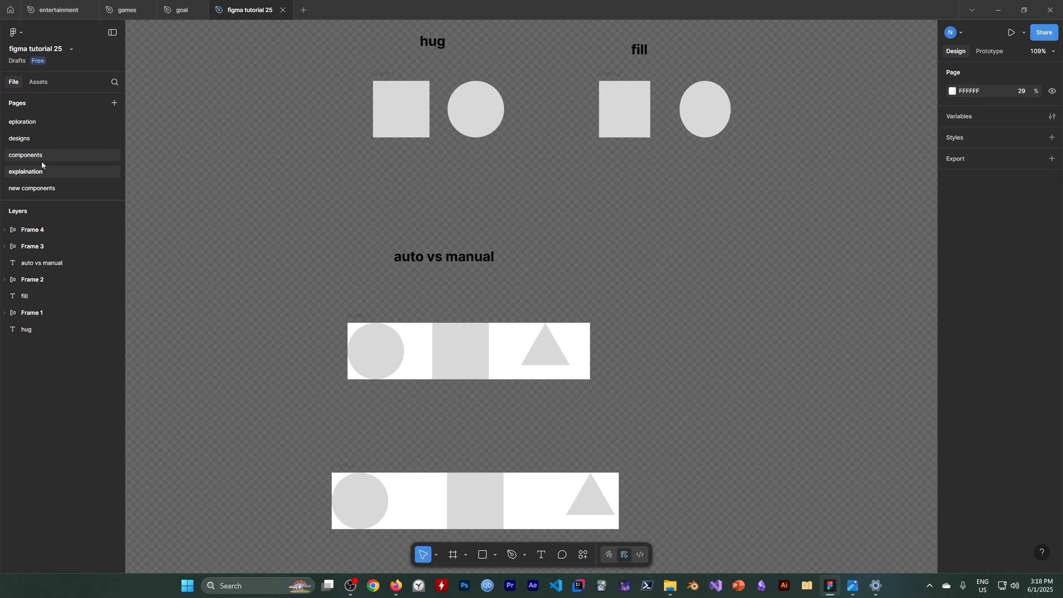
pyautogui.scroll(4, 268, 285)
pyautogui.click(414, 281)
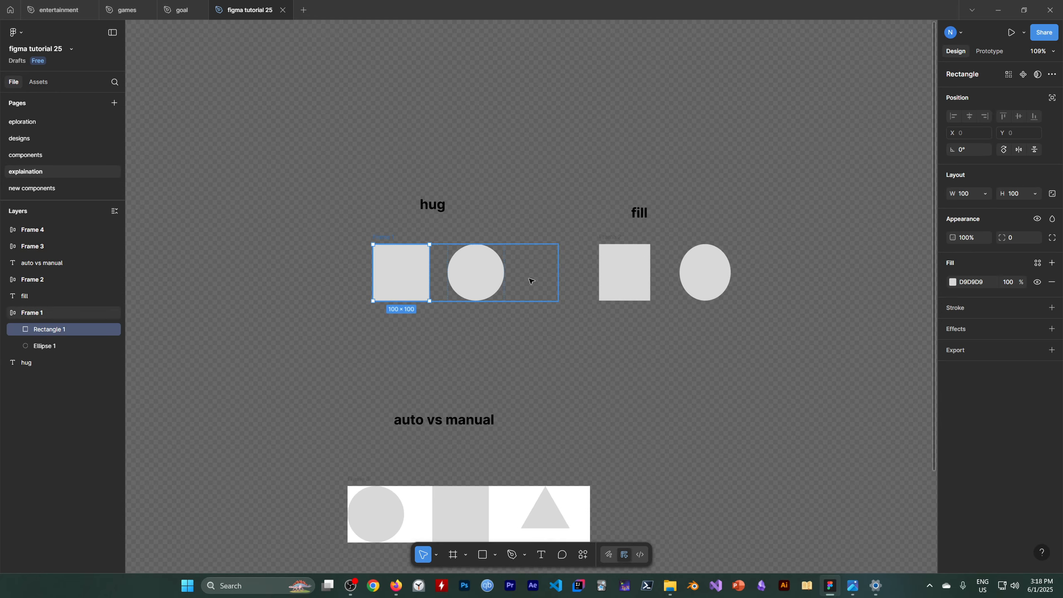
pyautogui.click(467, 280)
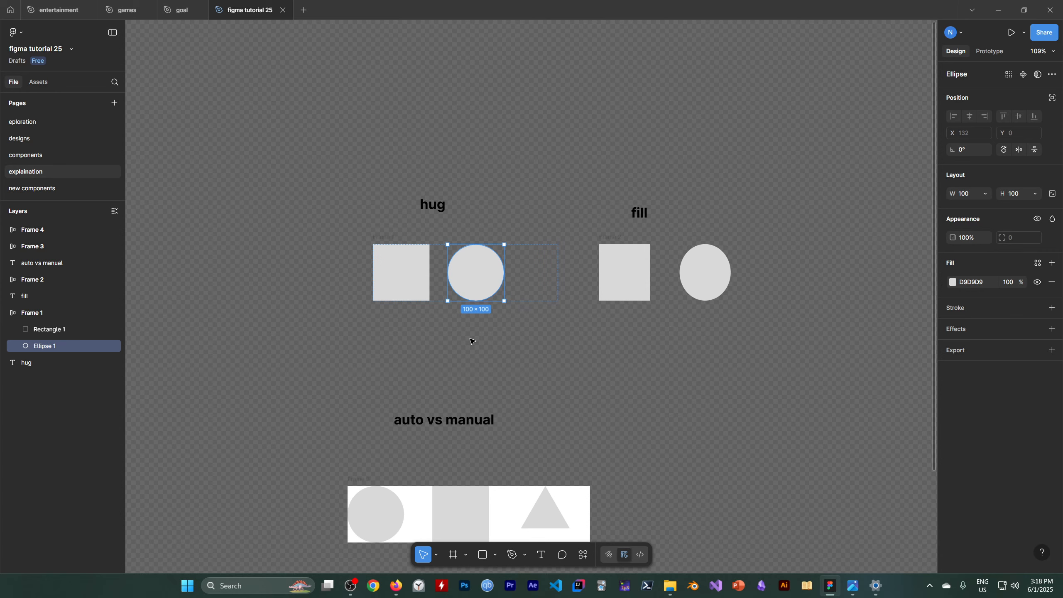
pyautogui.click(496, 338)
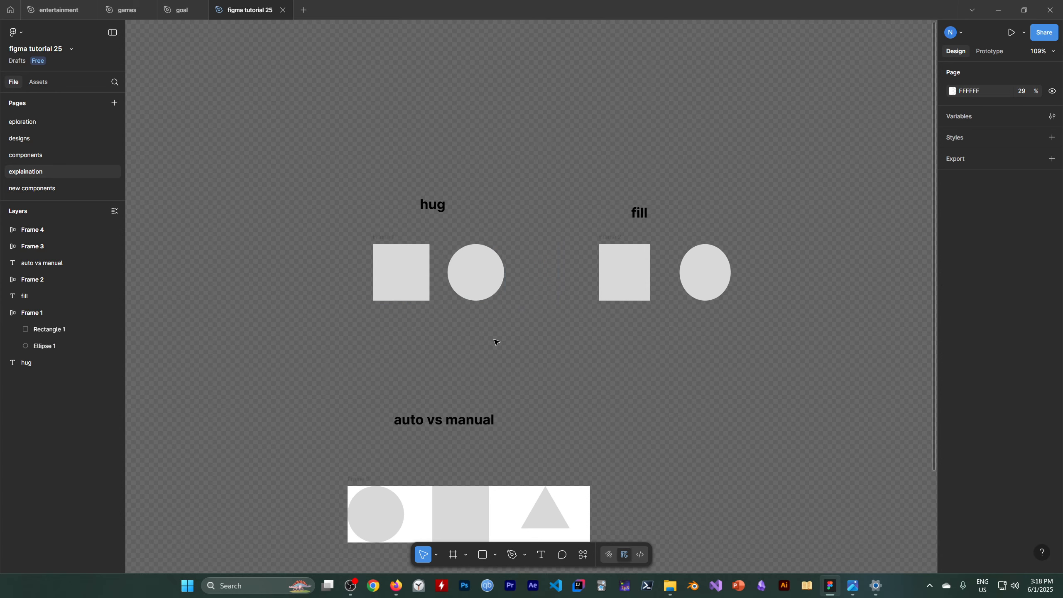
pyautogui.click(405, 275)
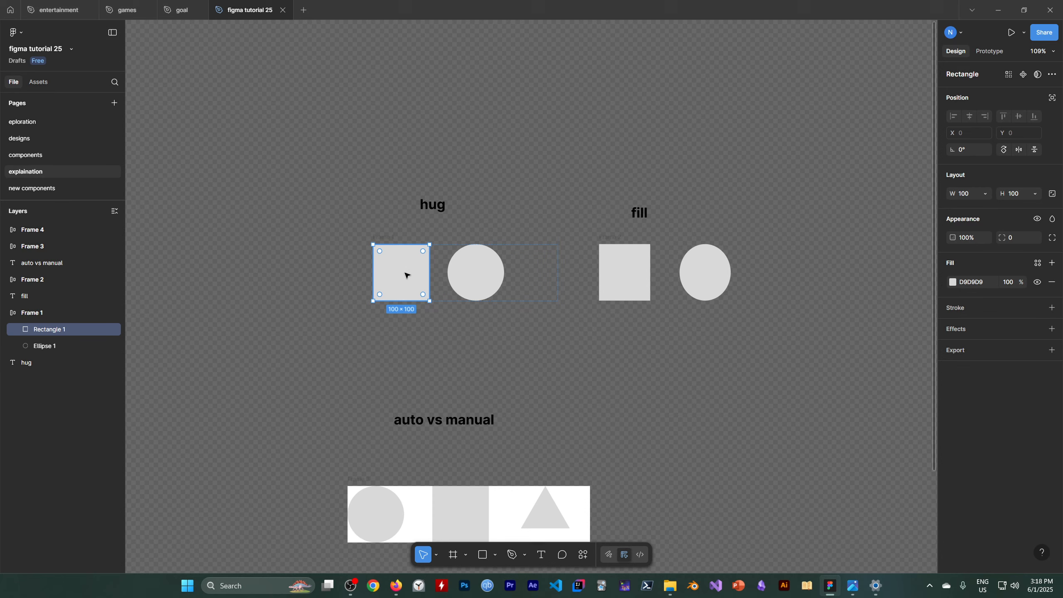
pyautogui.click(454, 332)
pyautogui.click(401, 277)
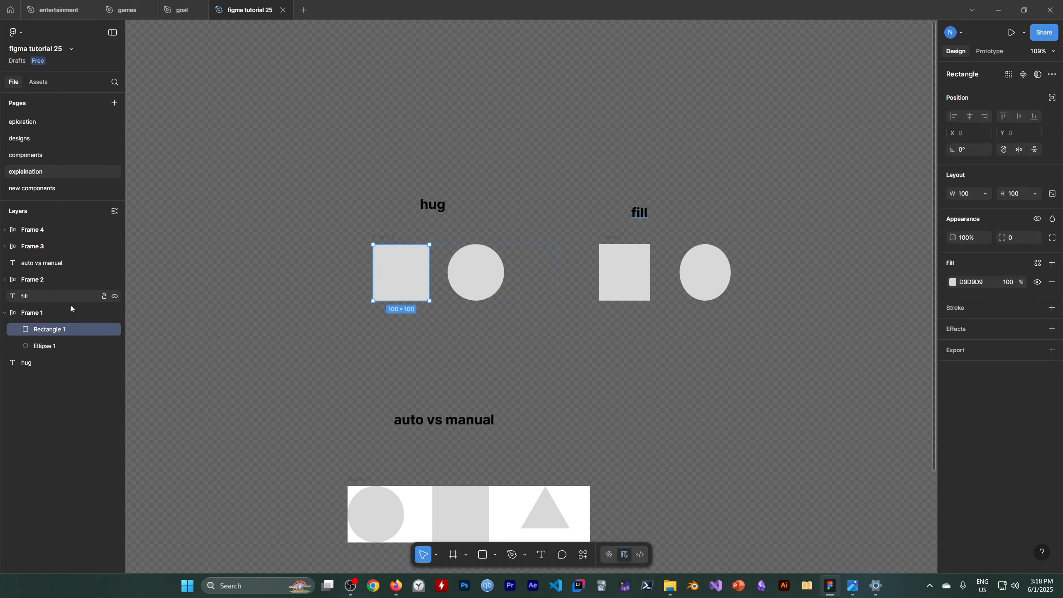
pyautogui.click(63, 313)
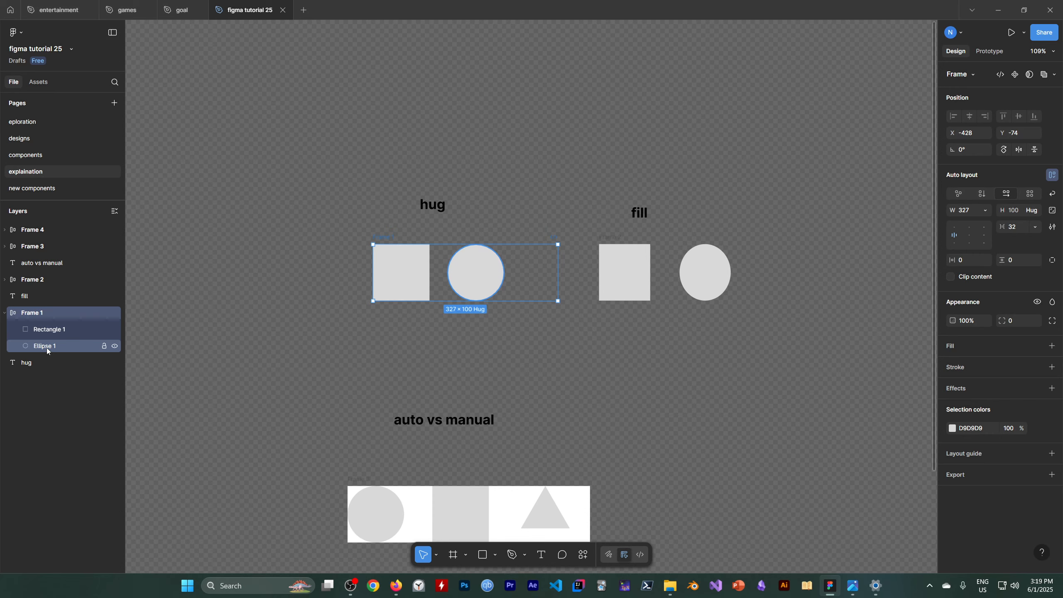
pyautogui.click(401, 270)
pyautogui.click(477, 274)
# Set the width of the hug example's Frame 1 to Hug contents and try its edge
pyautogui.click(40, 314)
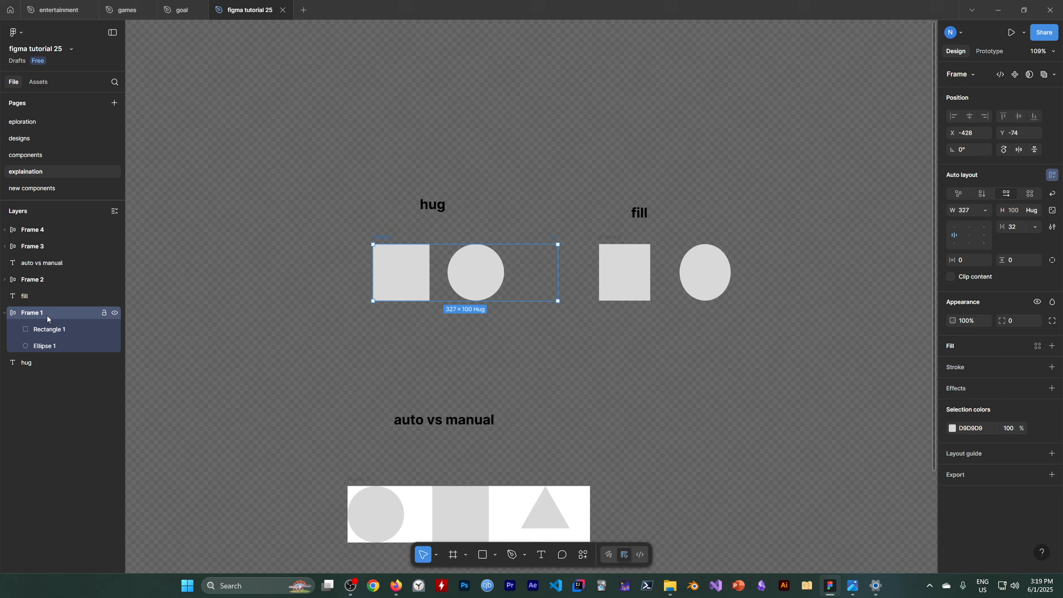
pyautogui.moveTo(557, 272); pyautogui.dragTo(559, 294)
pyautogui.click(988, 210)
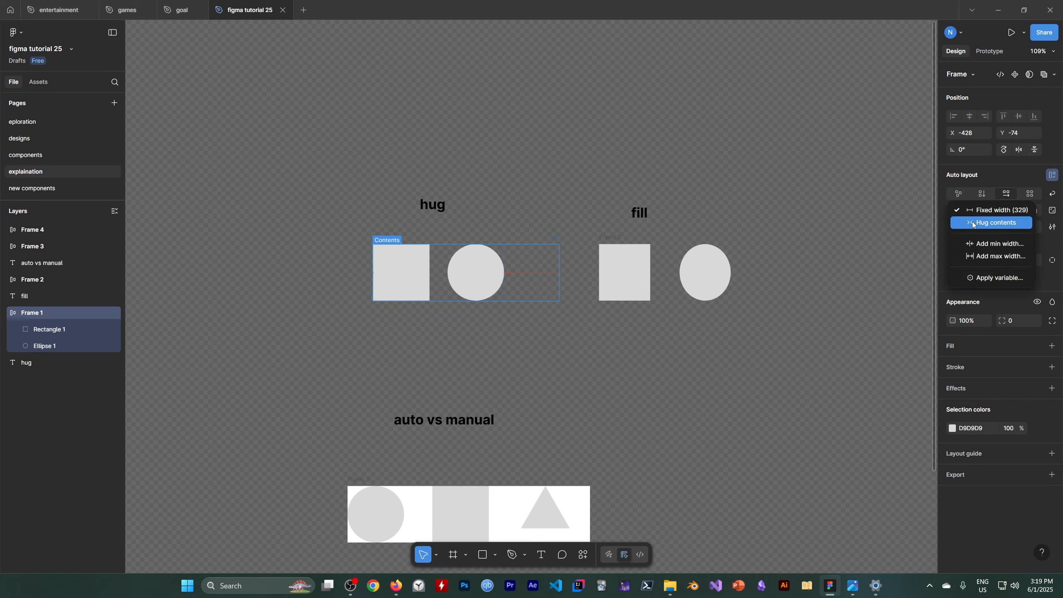
pyautogui.click(973, 223)
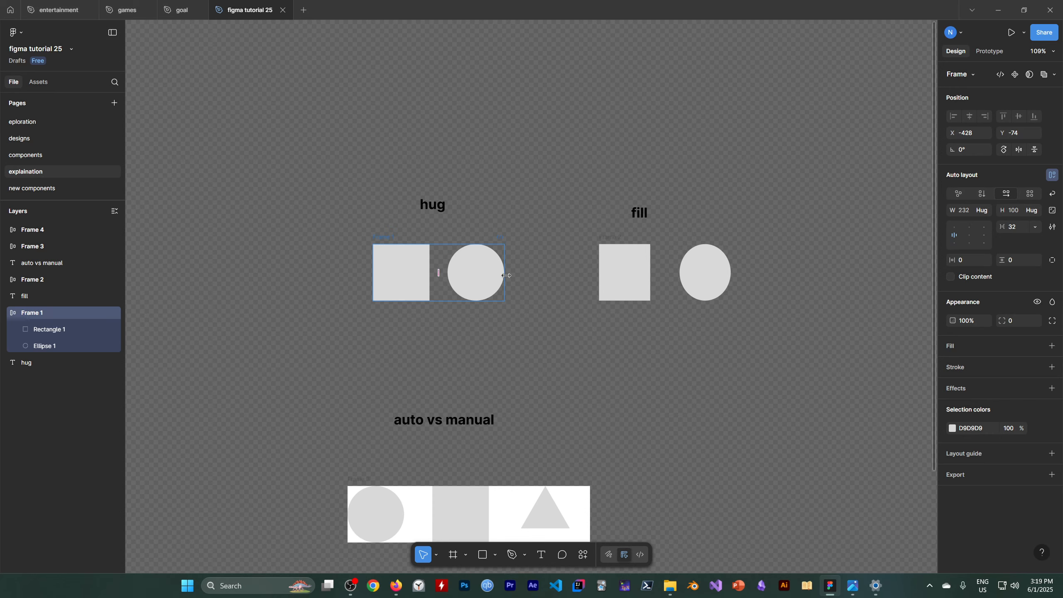
pyautogui.moveTo(504, 275)
pyautogui.mouseDown()
pyautogui.moveTo(554, 276)
pyautogui.moveTo(517, 286)
pyautogui.moveTo(555, 281)
pyautogui.moveTo(504, 282)
pyautogui.mouseUp()
# Widen the fill example's Frame 2 to about 317 and expand it in the layer list
pyautogui.click(713, 274)
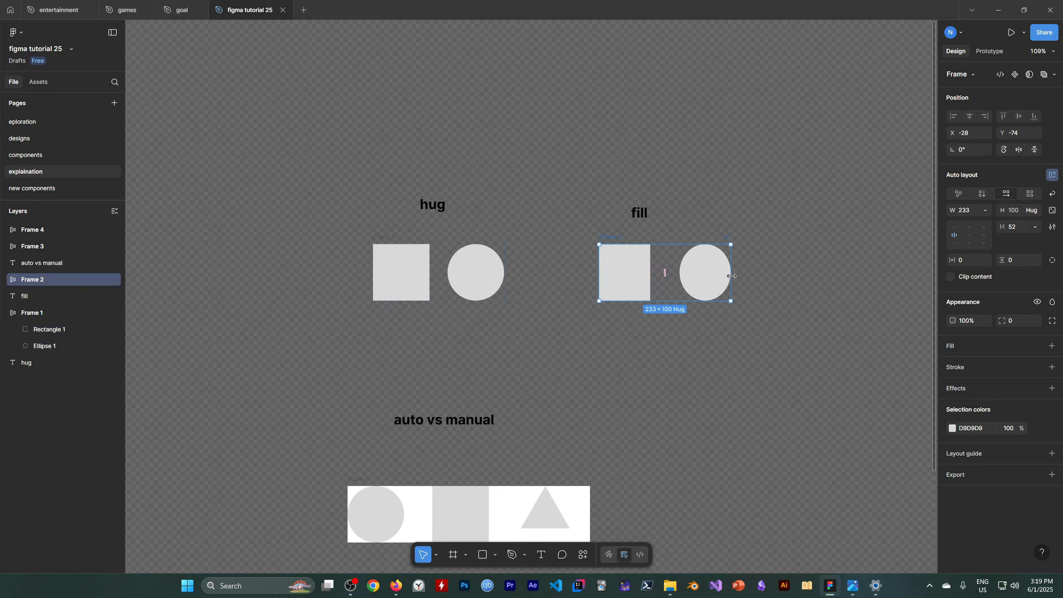
pyautogui.moveTo(731, 272); pyautogui.dragTo(778, 285)
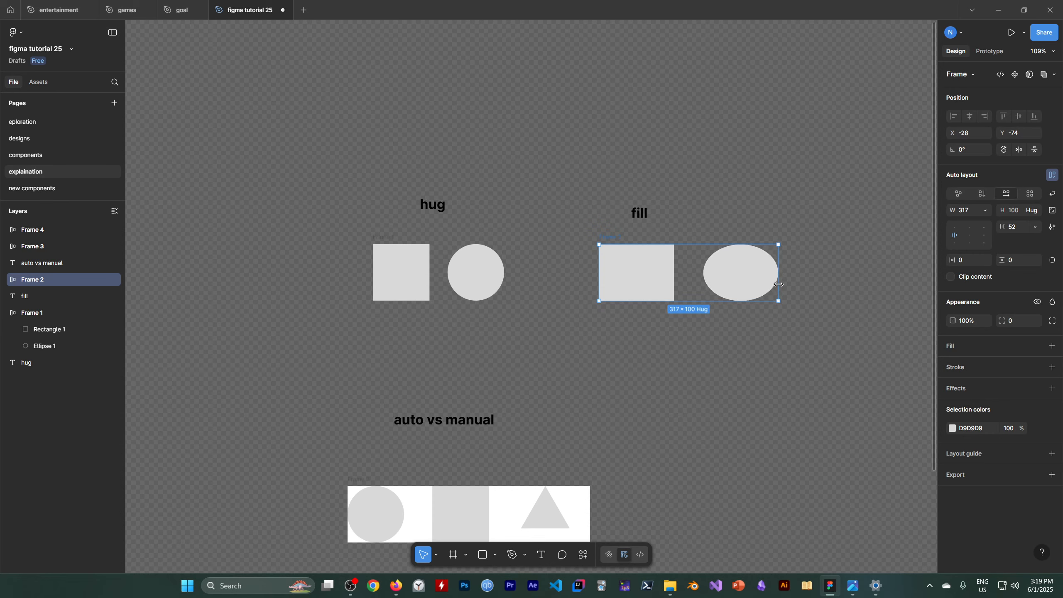
pyautogui.click(4, 279)
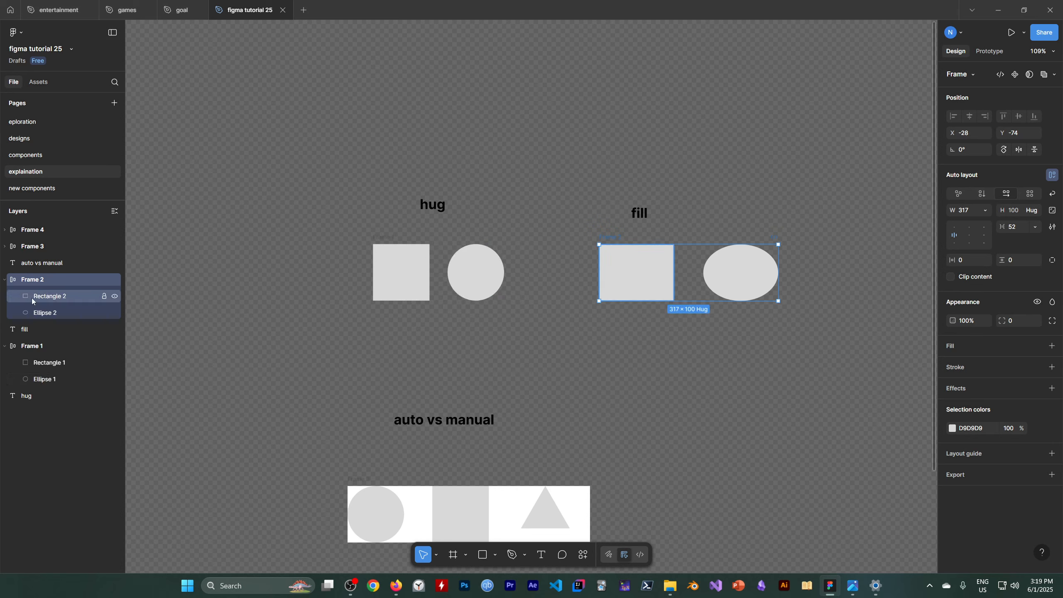
# Examine the width sizing options of Frame 2 and the sizing of its rectangle in the fill example
pyautogui.click(985, 210)
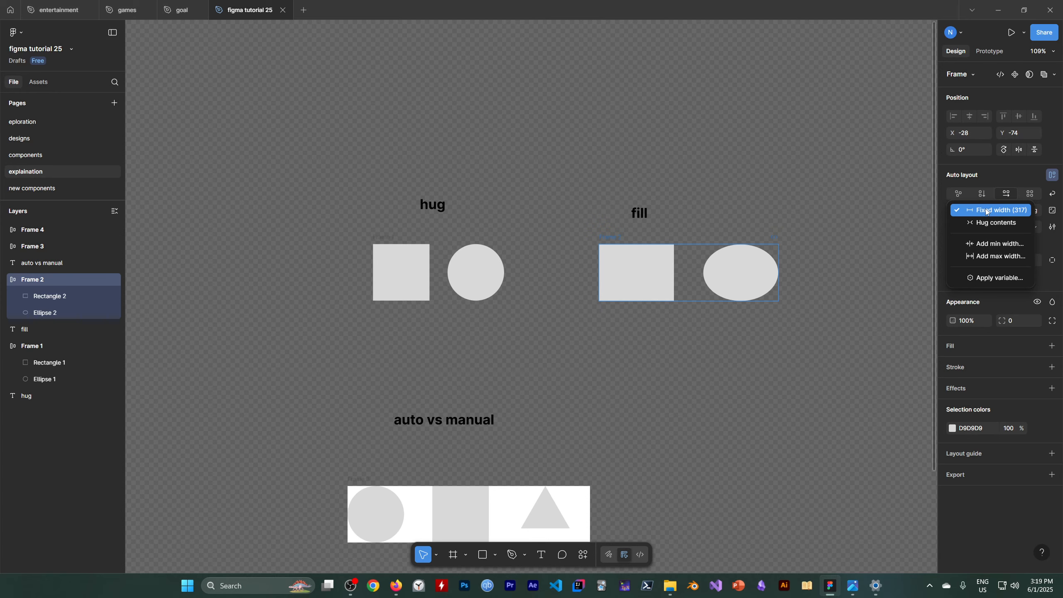
pyautogui.click(840, 289)
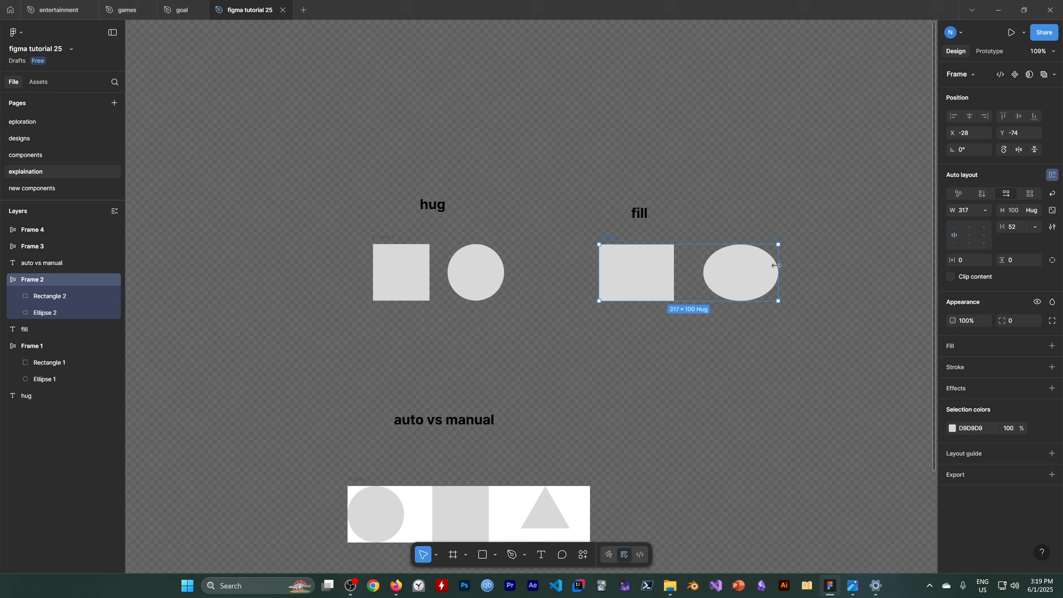
pyautogui.click(655, 273)
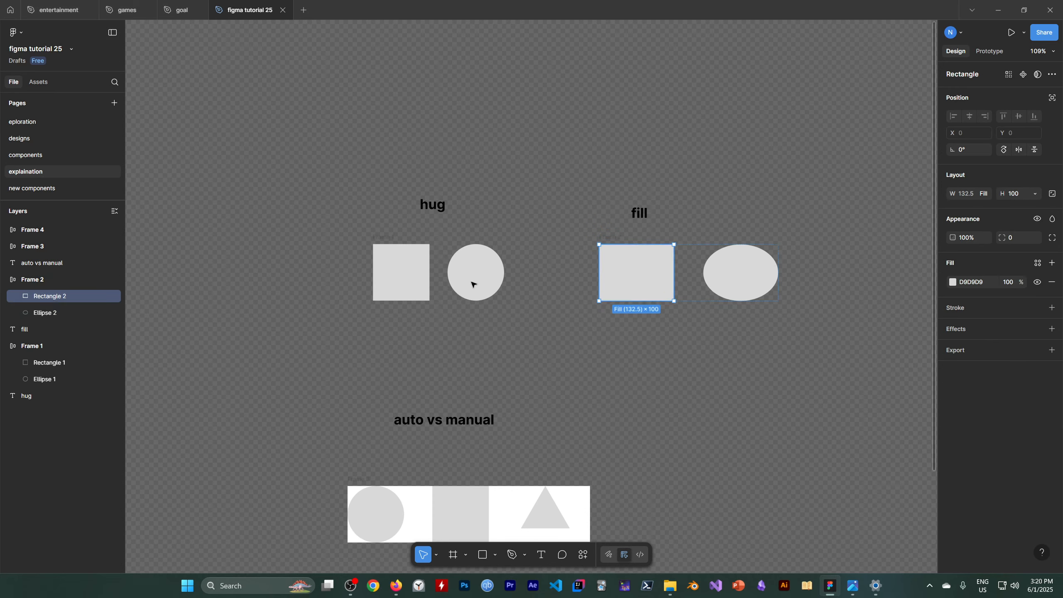
pyautogui.click(58, 283)
pyautogui.click(58, 293)
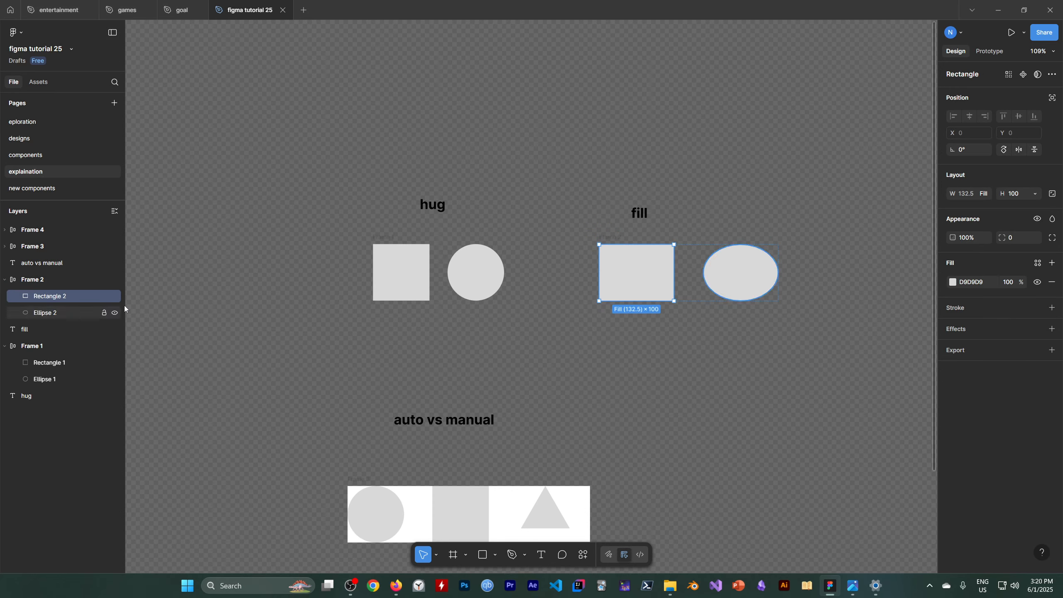
# Set the widths of the rectangle and the ellipse in the fill example's Frame 2 to Fixed width
pyautogui.click(51, 312)
pyautogui.click(52, 298)
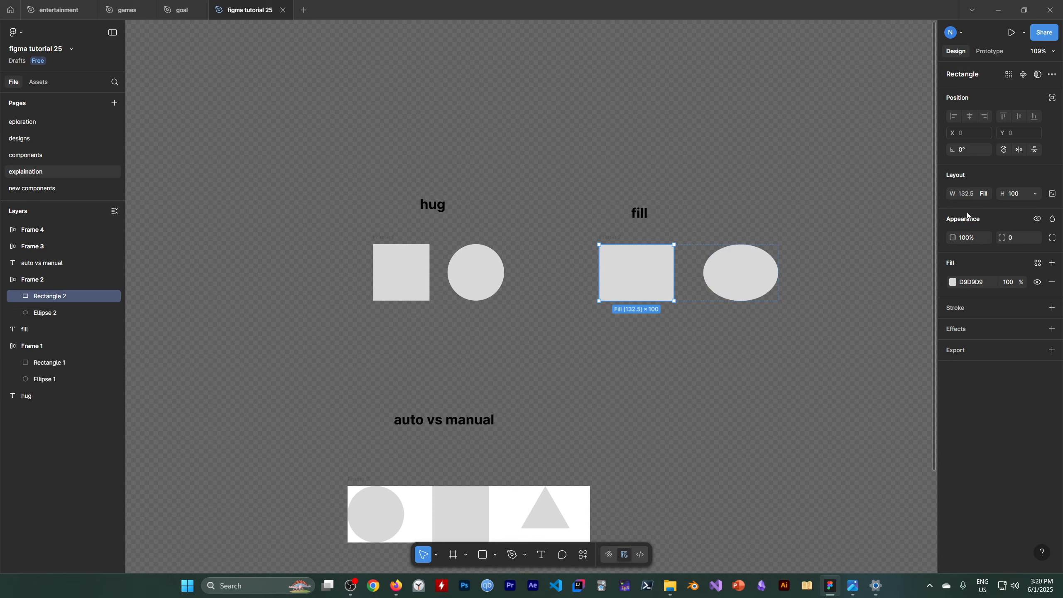
pyautogui.click(983, 194)
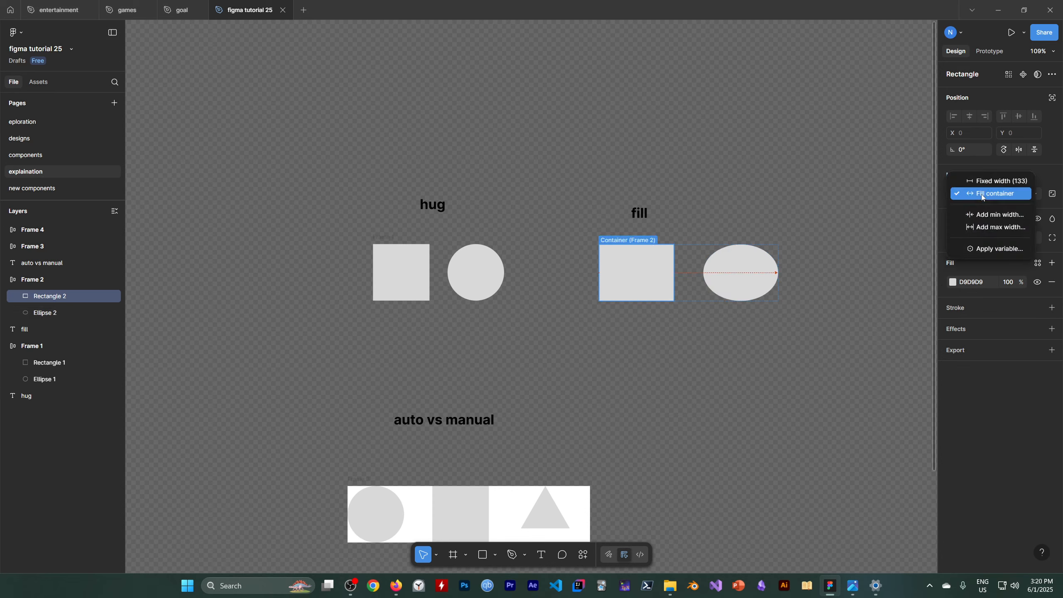
pyautogui.click(43, 315)
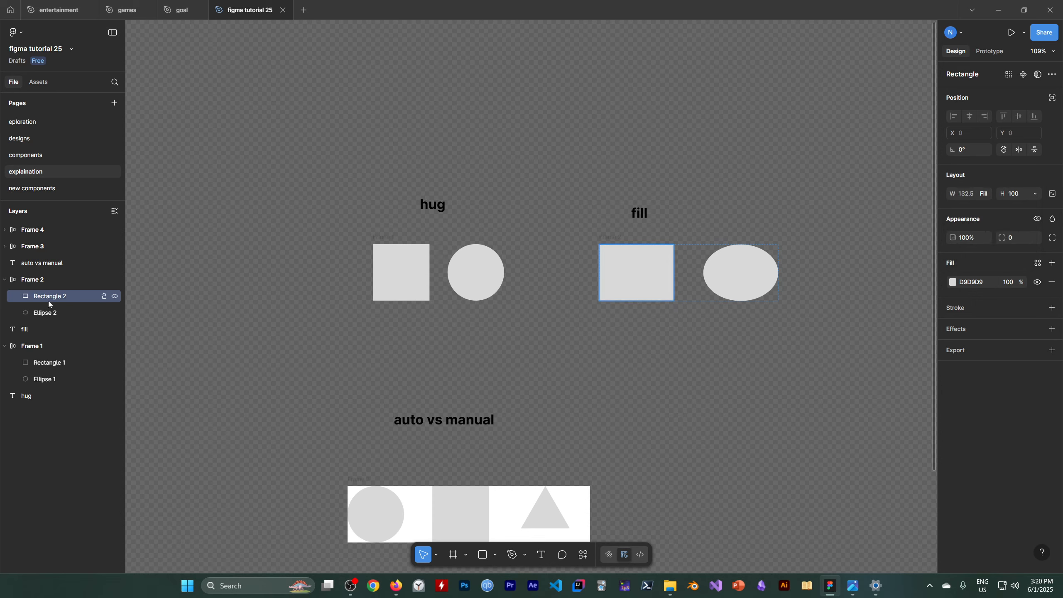
pyautogui.click(67, 312)
pyautogui.keyDown('shift'); pyautogui.click(67, 297); pyautogui.keyUp('shift')
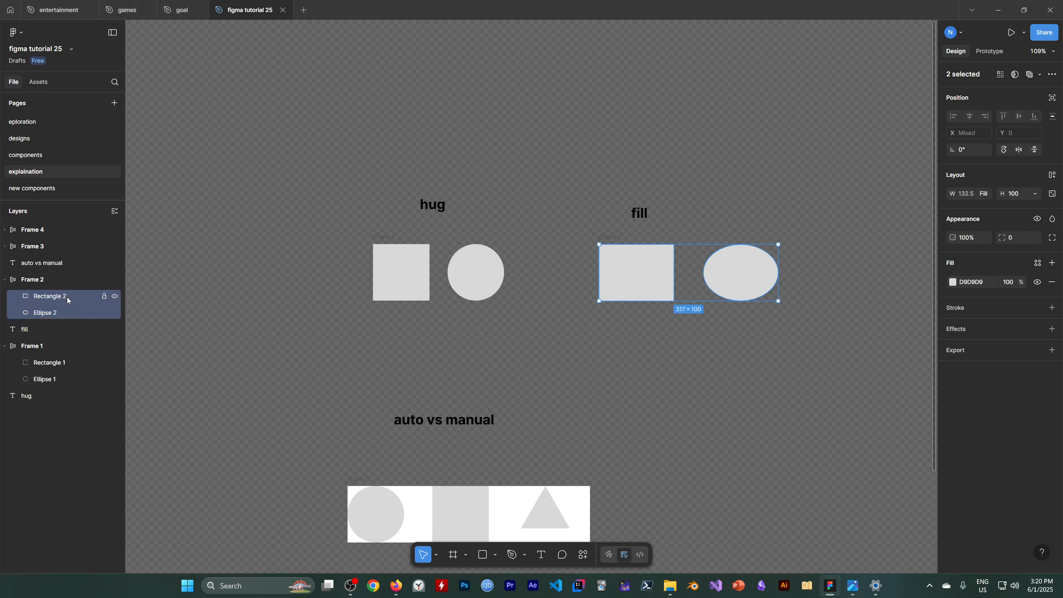
pyautogui.click(986, 193)
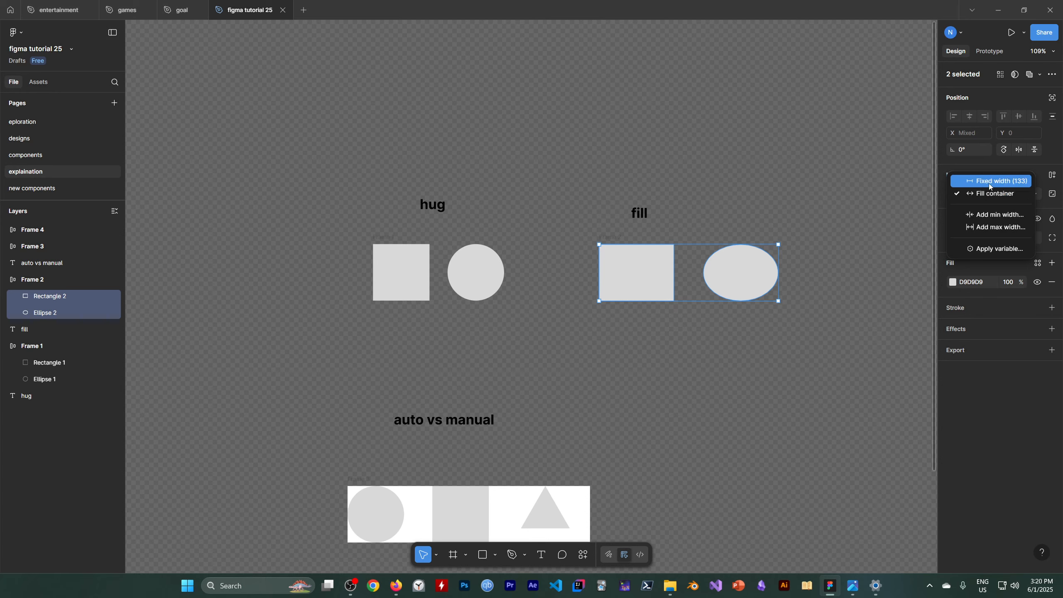
pyautogui.click(987, 184)
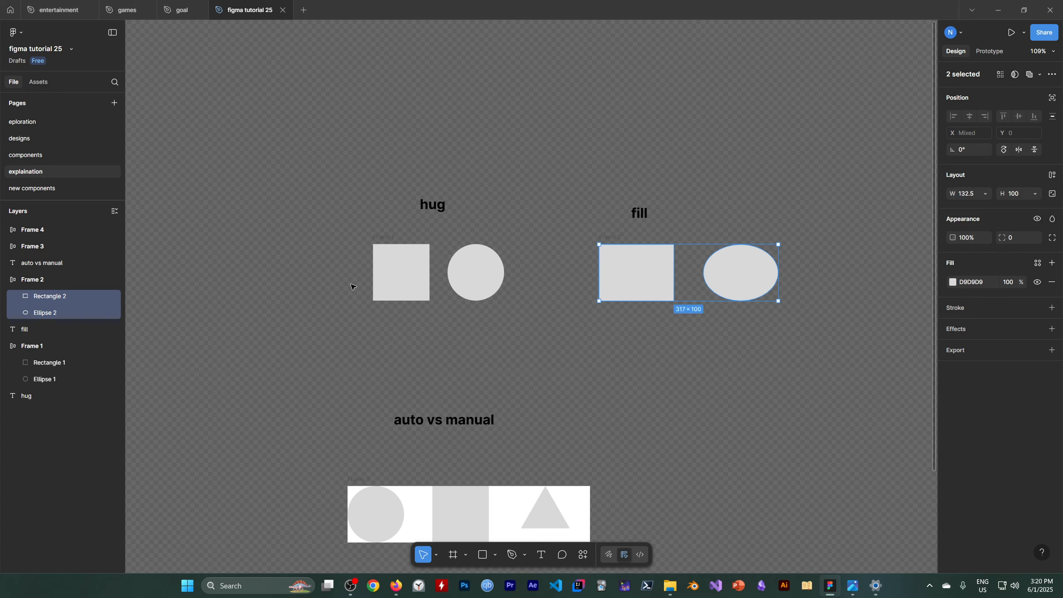
# Widen the rectangle and the ellipse together to about 163 each, keeping their width sizing fixed
pyautogui.moveTo(777, 267); pyautogui.dragTo(813, 273)
pyautogui.click(983, 197)
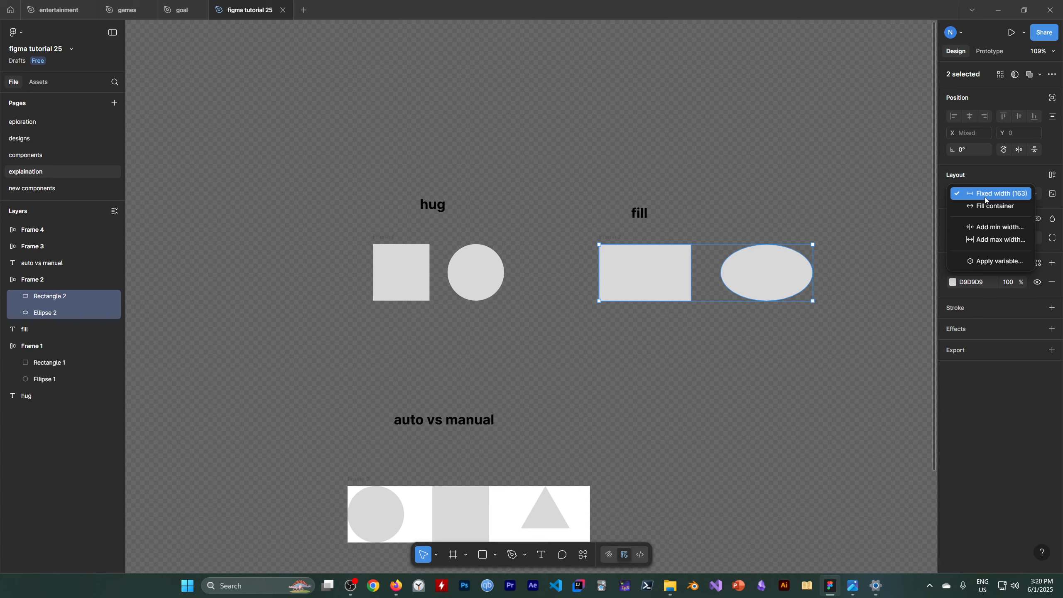
pyautogui.click(985, 198)
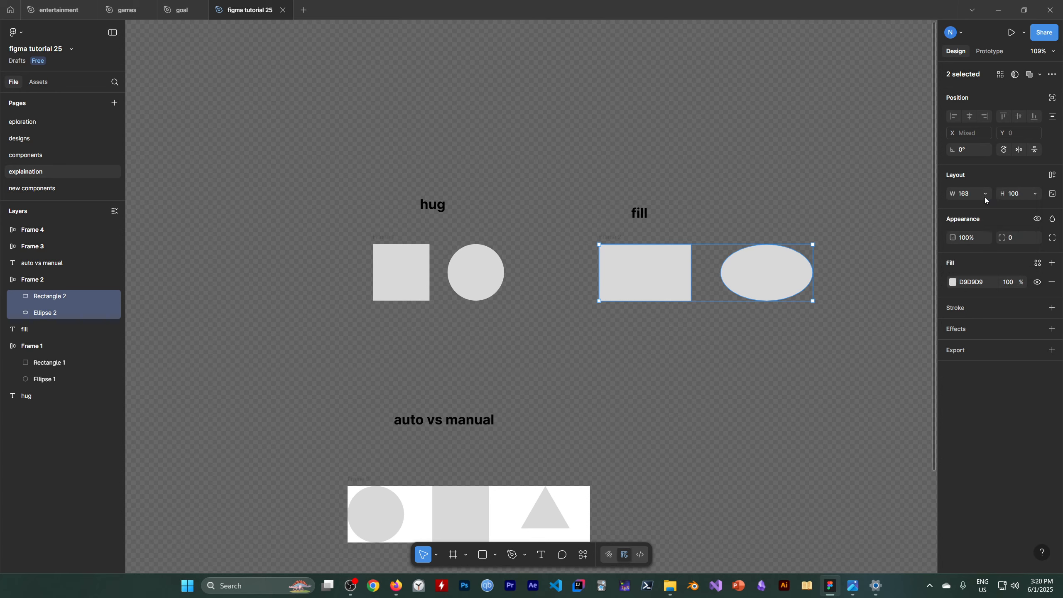
# Widen the fill example's Frame 2 to about 438, keeping its fixed width sizing
pyautogui.click(29, 266)
pyautogui.click(31, 279)
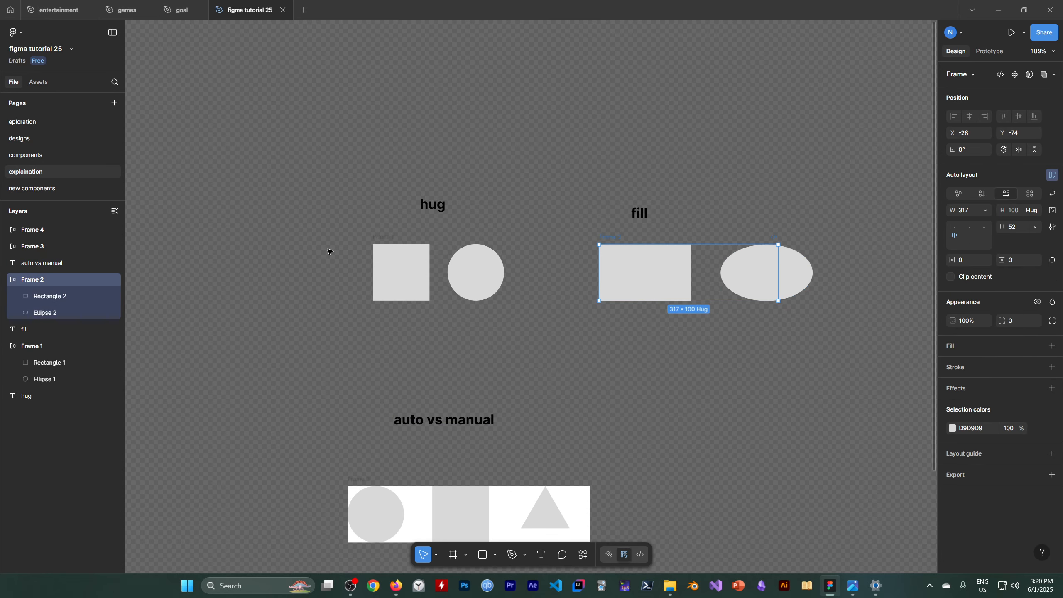
pyautogui.click(985, 210)
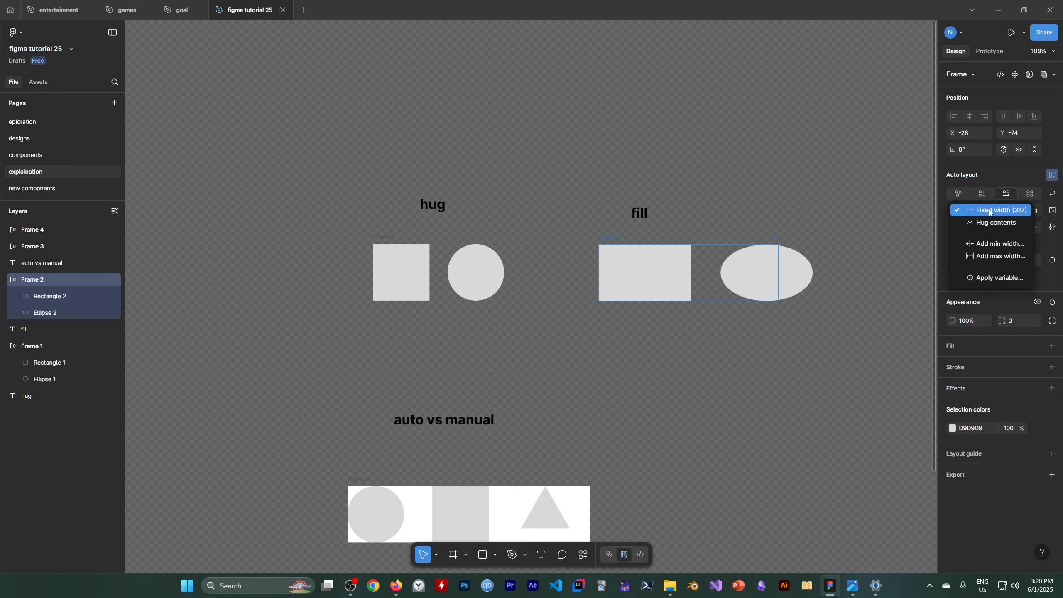
pyautogui.click(771, 305)
pyautogui.moveTo(779, 273); pyautogui.dragTo(846, 278)
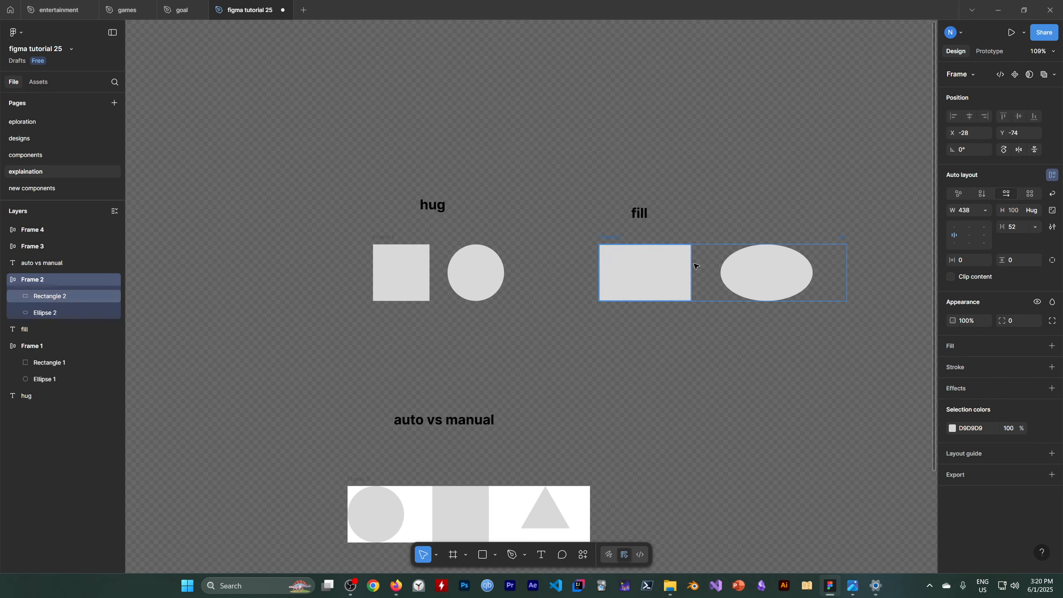
# Compare the width sizing of Frame 2 with that of its rectangle and ellipse
pyautogui.click(985, 211)
pyautogui.click(670, 311)
pyautogui.click(682, 293)
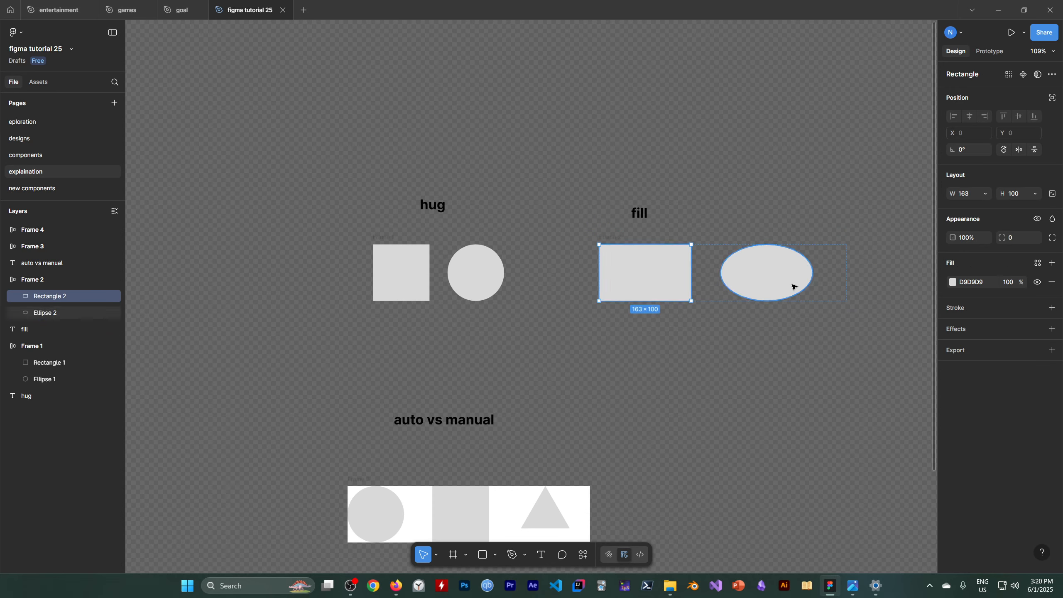
pyautogui.click(89, 277)
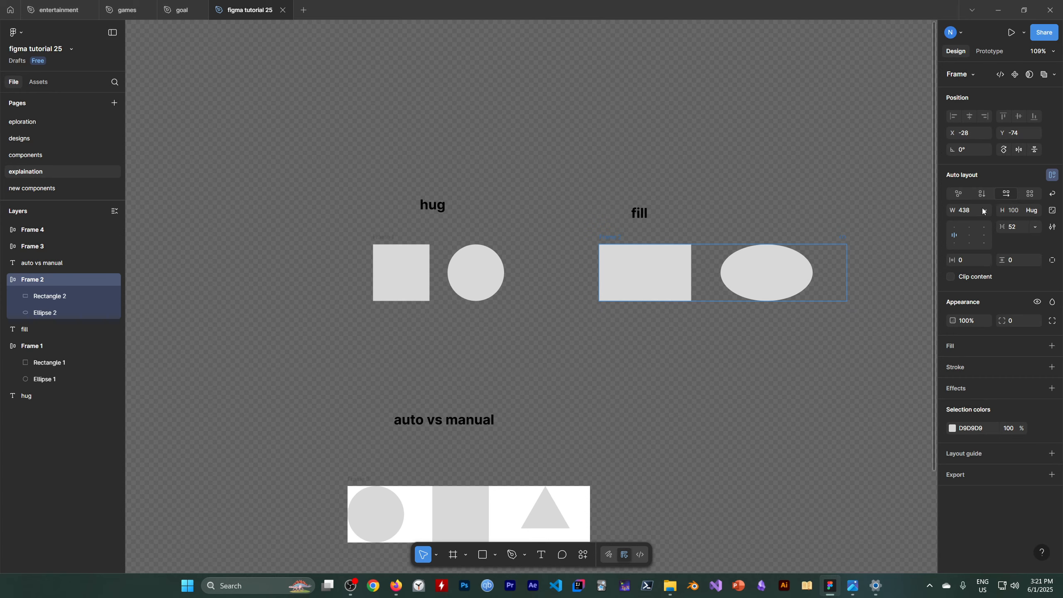
pyautogui.click(82, 298)
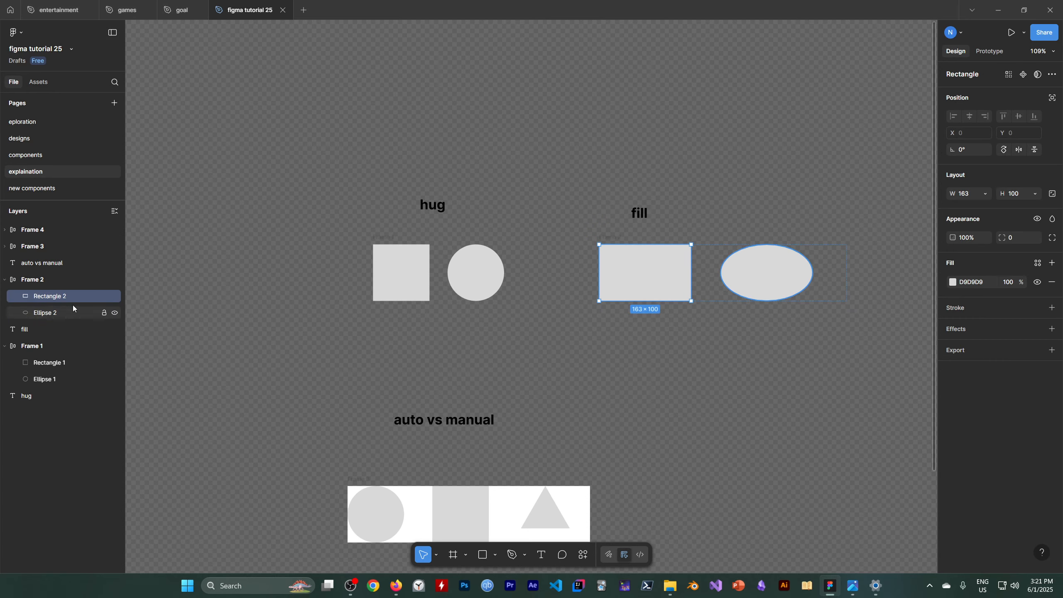
pyautogui.click(72, 306)
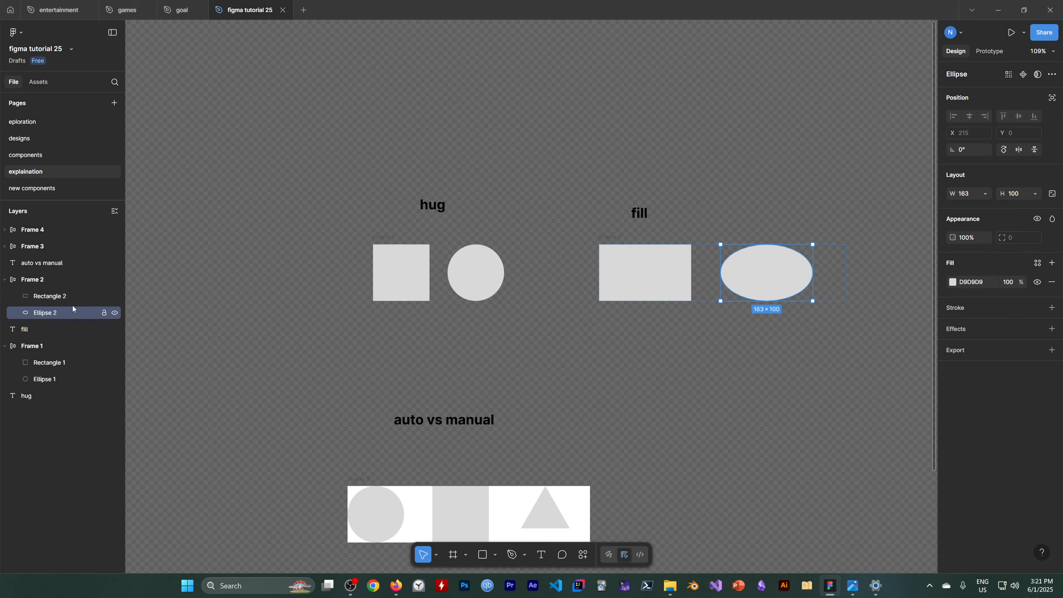
pyautogui.click(520, 320)
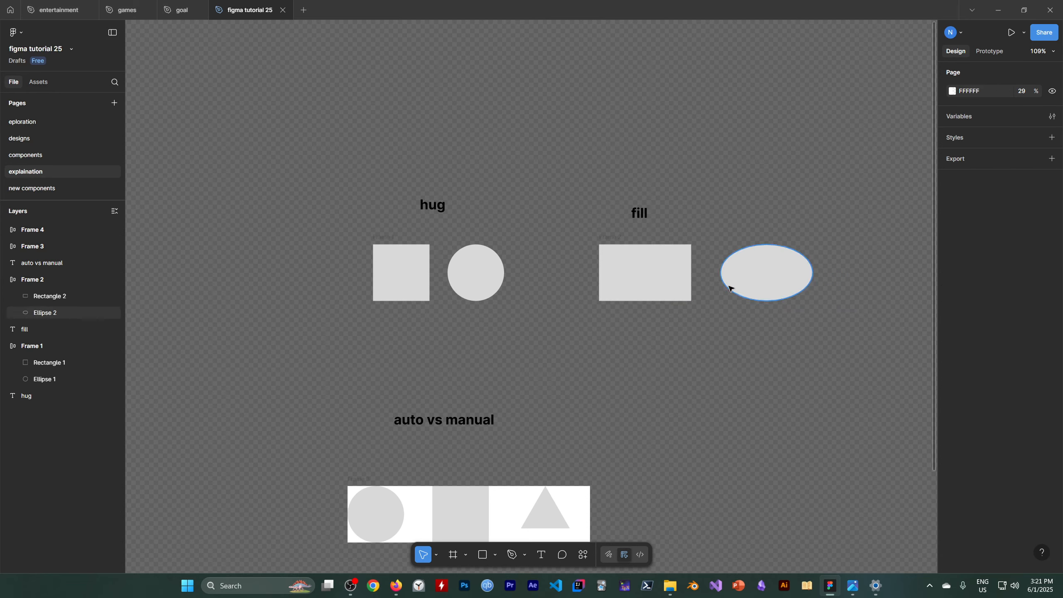
pyautogui.click(748, 286)
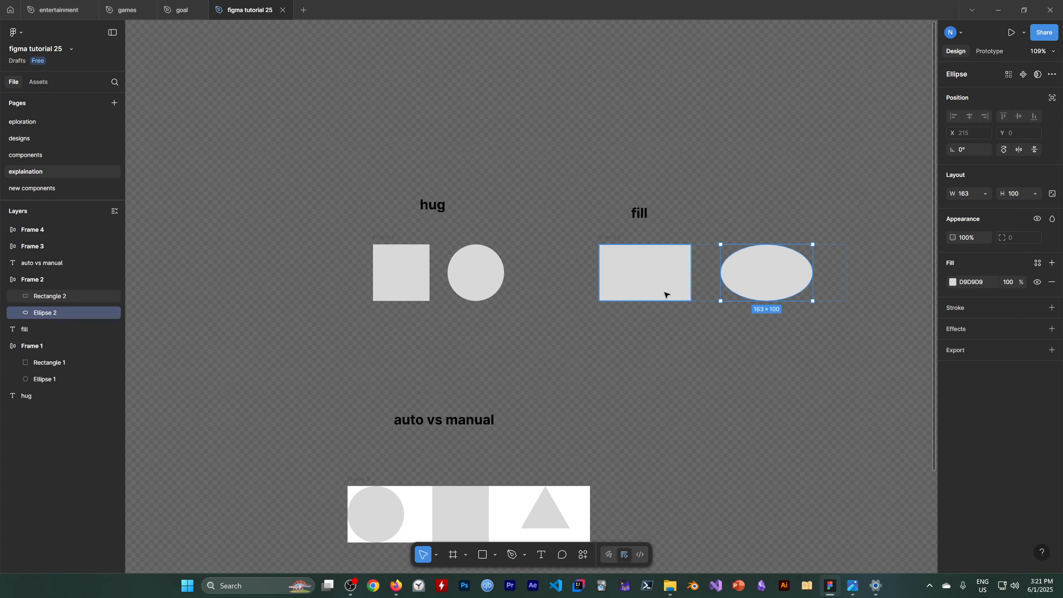
# Inspect the circle, square and triangle in the upper frame of the auto vs manual example
pyautogui.scroll(-7, 539, 335)
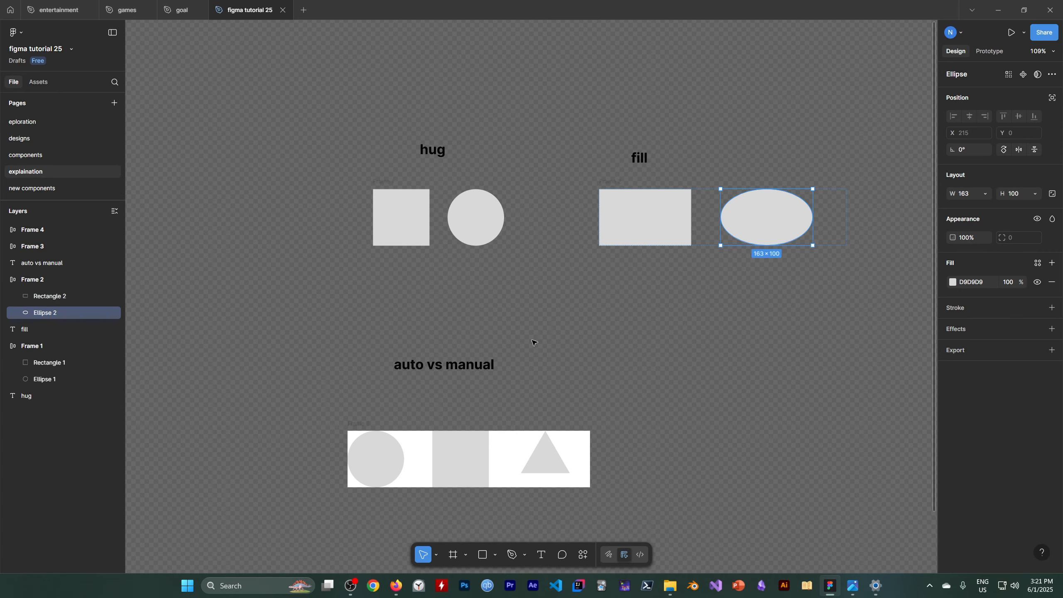
pyautogui.scroll(1, 598, 304)
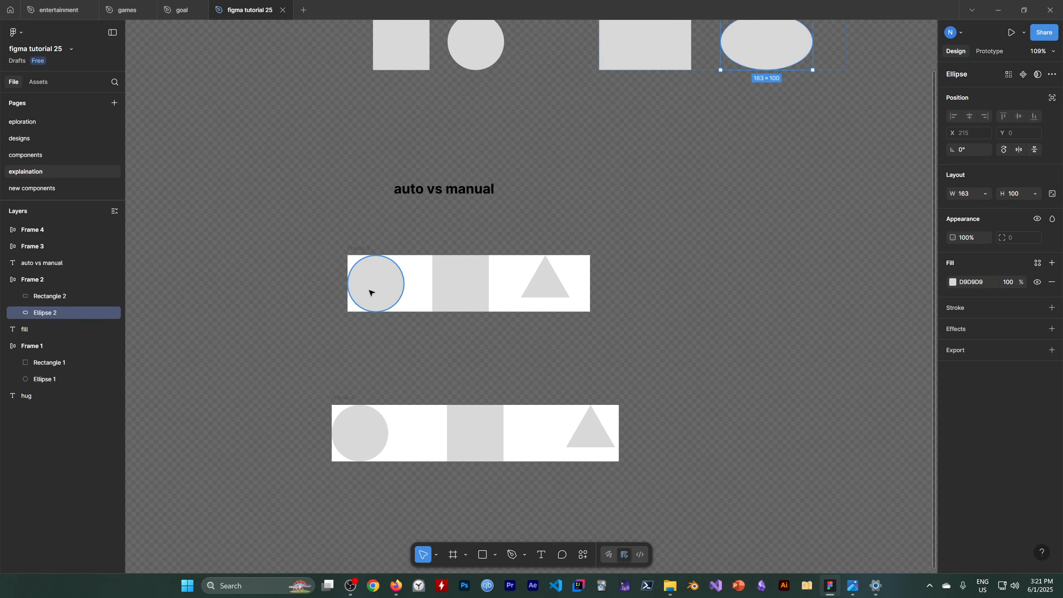
pyautogui.click(368, 292)
pyautogui.click(481, 297)
pyautogui.click(543, 295)
pyautogui.click(694, 326)
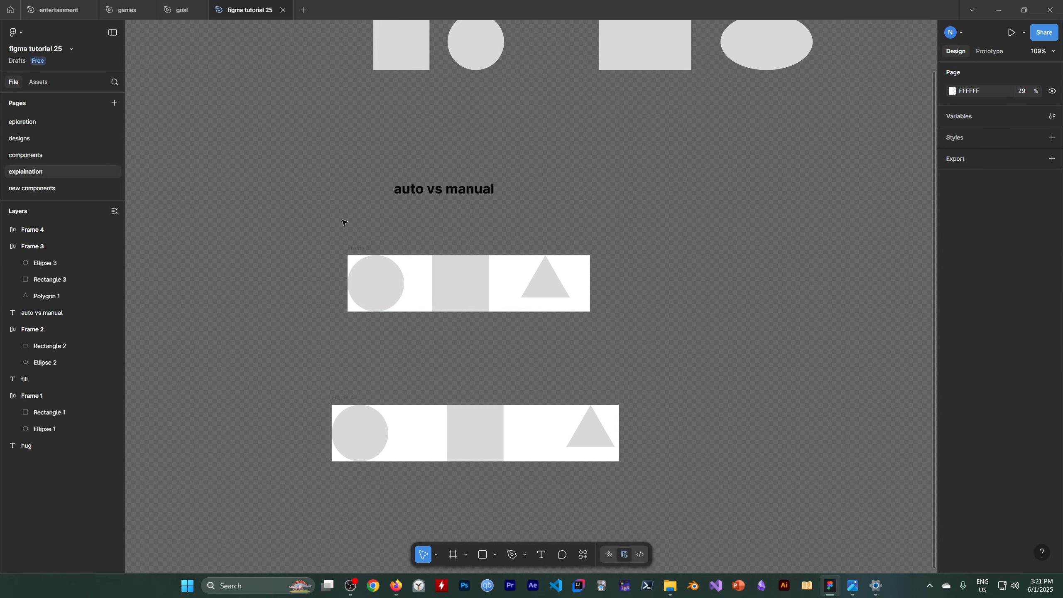
pyautogui.scroll(3, 435, 312)
pyautogui.scroll(-1, 436, 312)
pyautogui.click(388, 327)
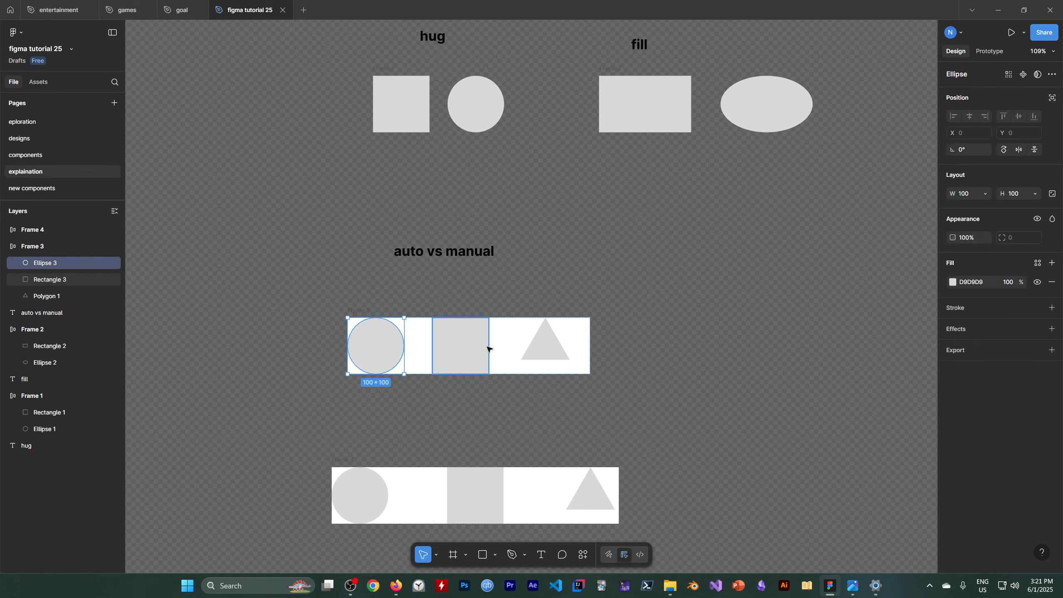
pyautogui.click(565, 418)
pyautogui.click(373, 351)
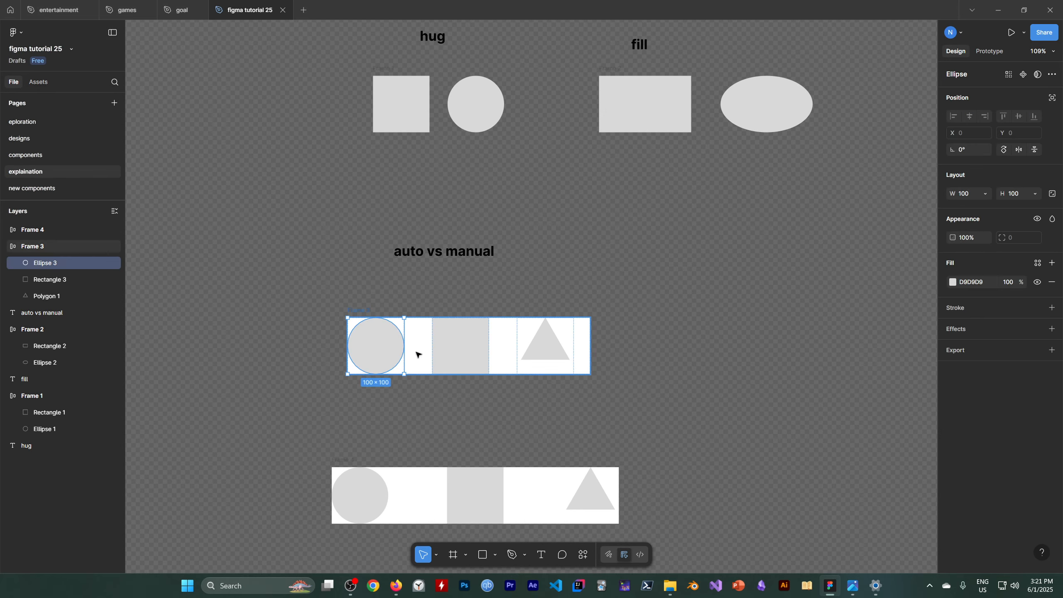
# Reduce the spacing between the shapes in the auto vs manual example's Frame 3 to a manual gap of 29
pyautogui.click(35, 251)
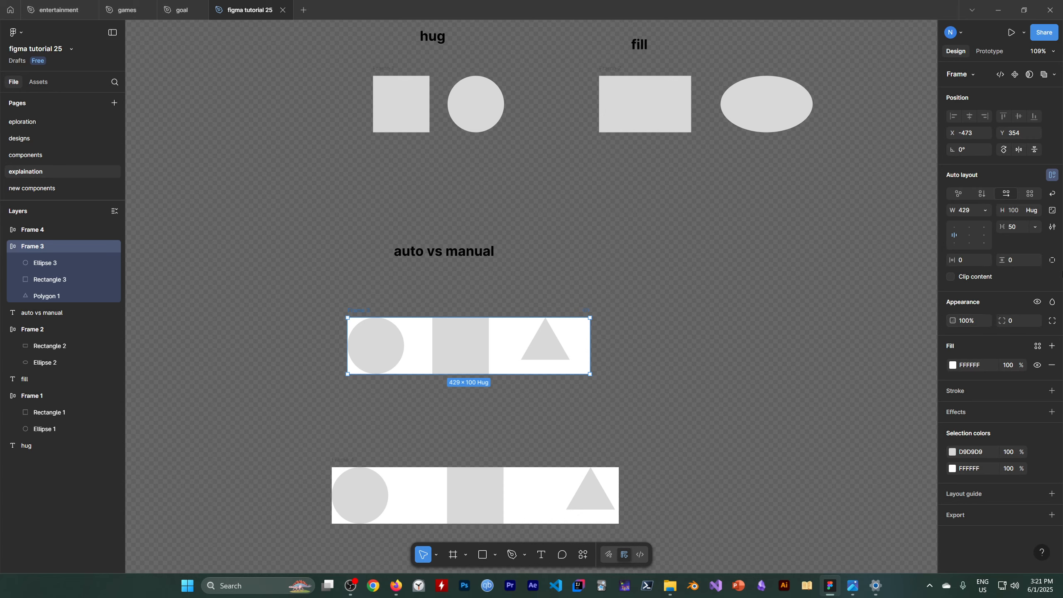
pyautogui.click(1034, 229)
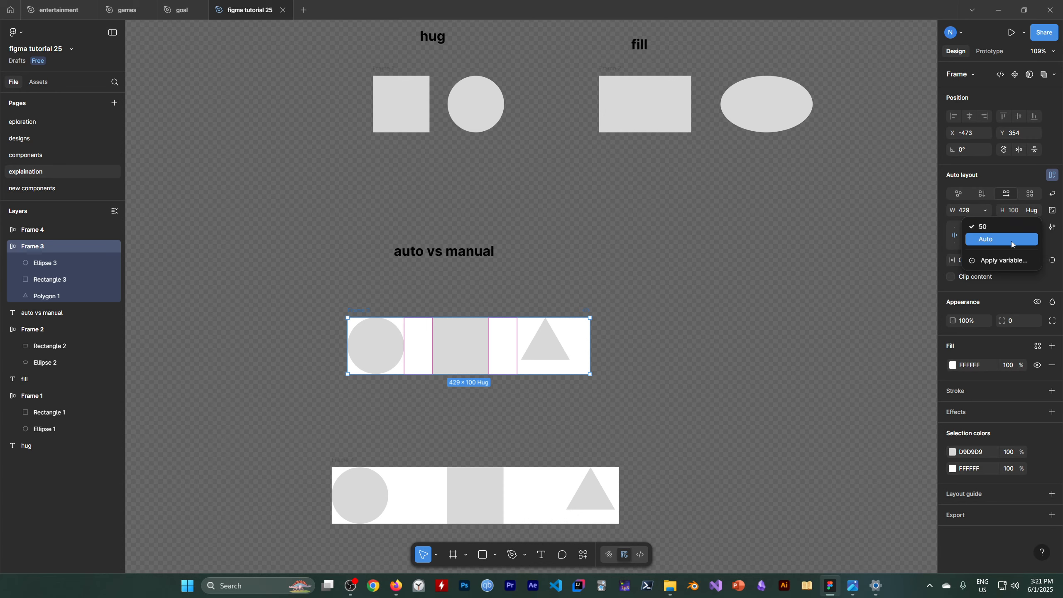
pyautogui.click(526, 400)
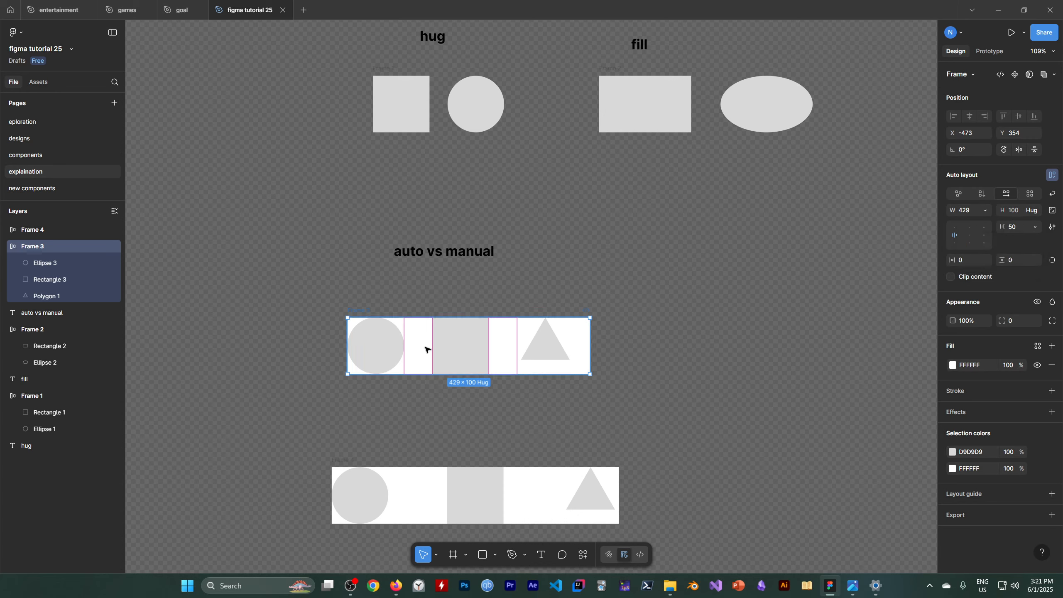
pyautogui.click(418, 348)
pyautogui.click(417, 348)
pyautogui.click(417, 348)
pyautogui.moveTo(417, 347); pyautogui.dragTo(423, 348)
pyautogui.moveTo(521, 347); pyautogui.dragTo(485, 360)
pyautogui.click(551, 418)
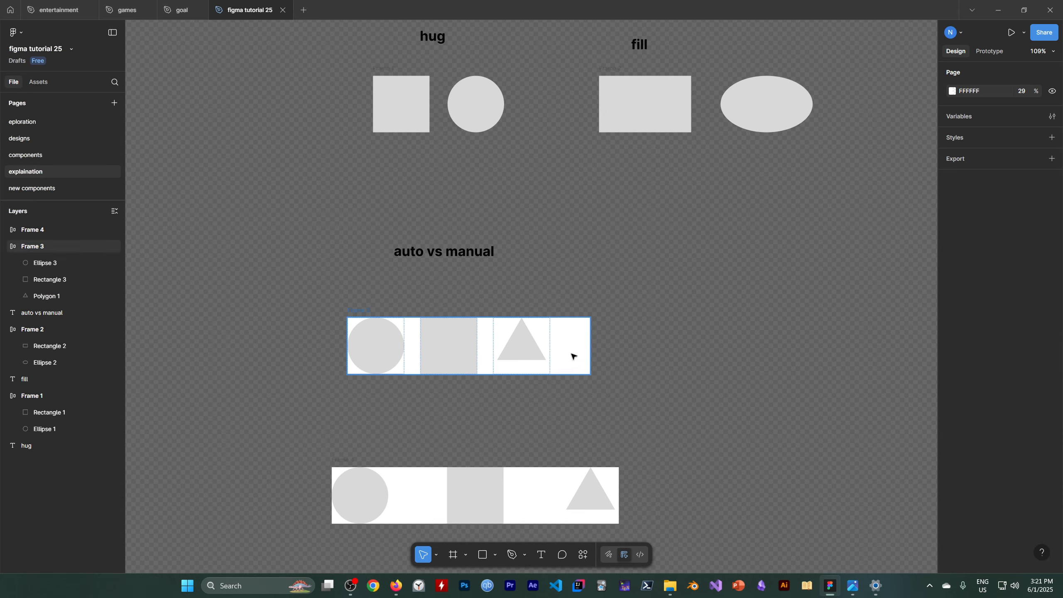
pyautogui.click(571, 356)
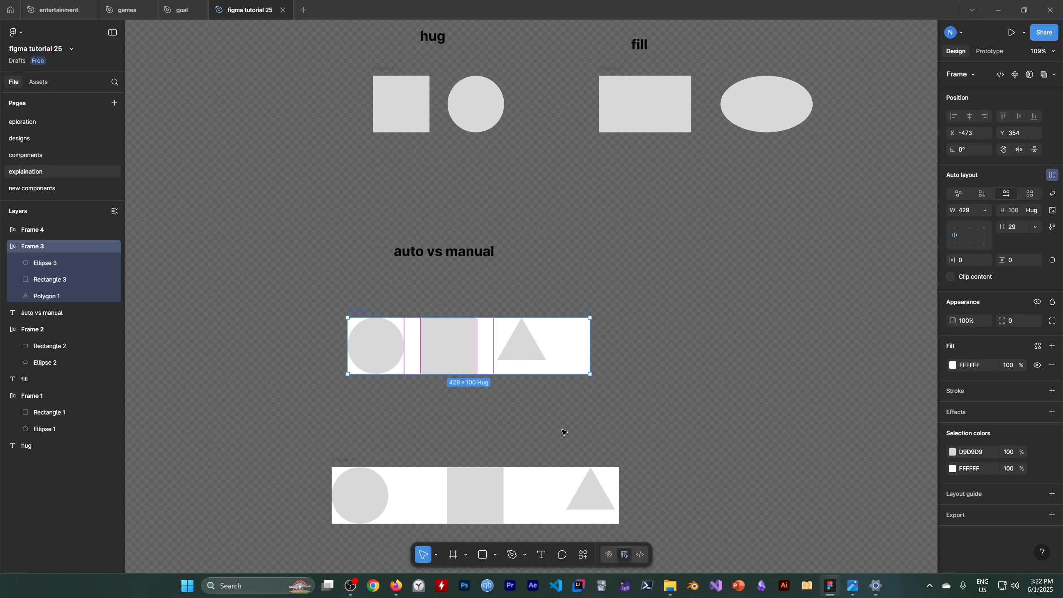
pyautogui.click(563, 431)
# Set the horizontal gap between the shapes in the auto vs manual example's Frame 3 to Auto
pyautogui.scroll(-1, 599, 380)
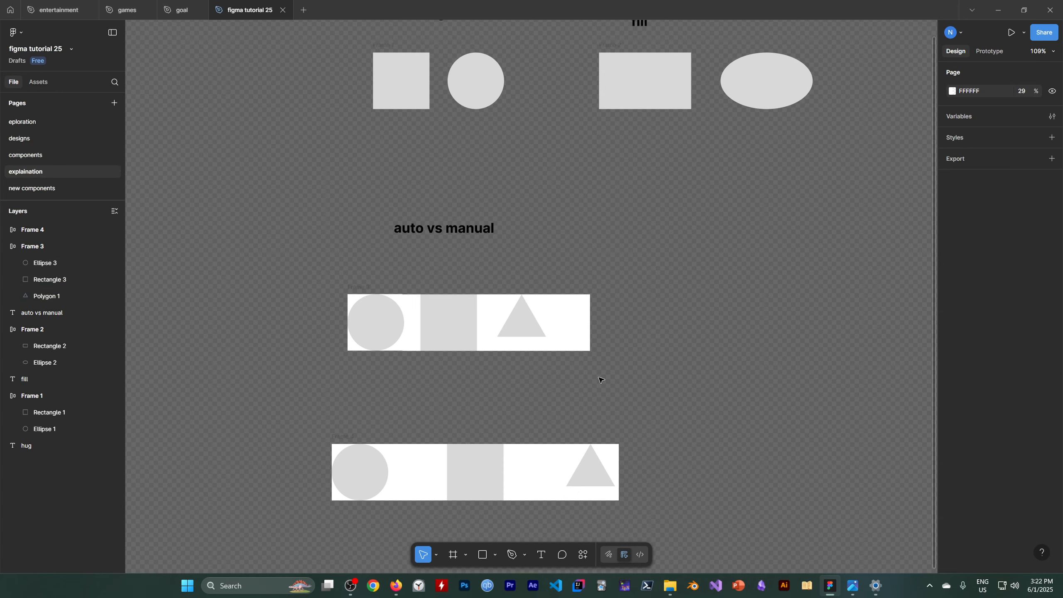
pyautogui.scroll(-1, 507, 292)
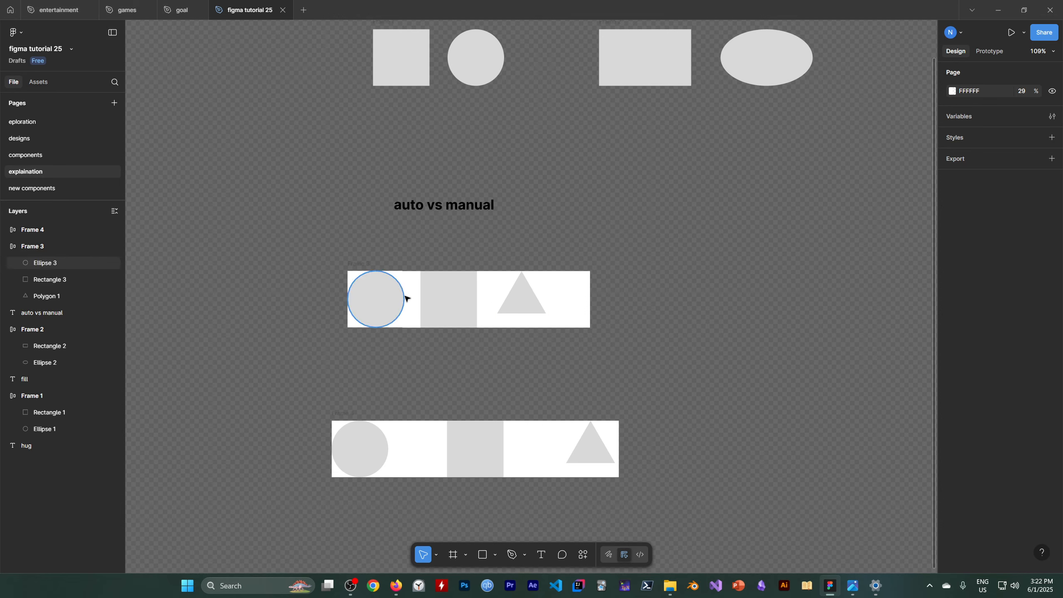
pyautogui.click(415, 302)
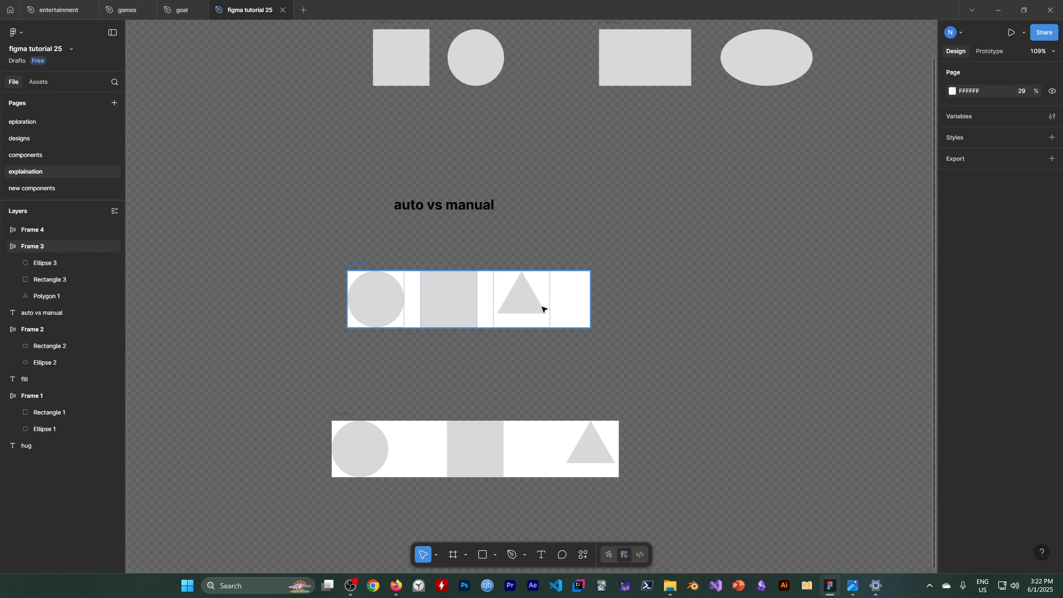
pyautogui.scroll(-3, 502, 371)
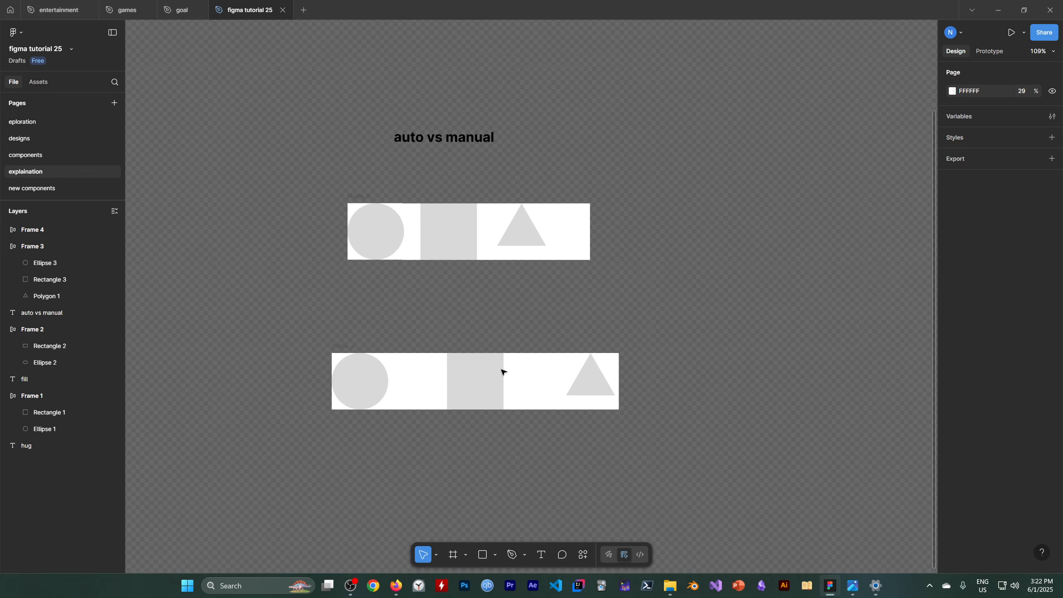
pyautogui.scroll(3, 502, 369)
pyautogui.click(397, 299)
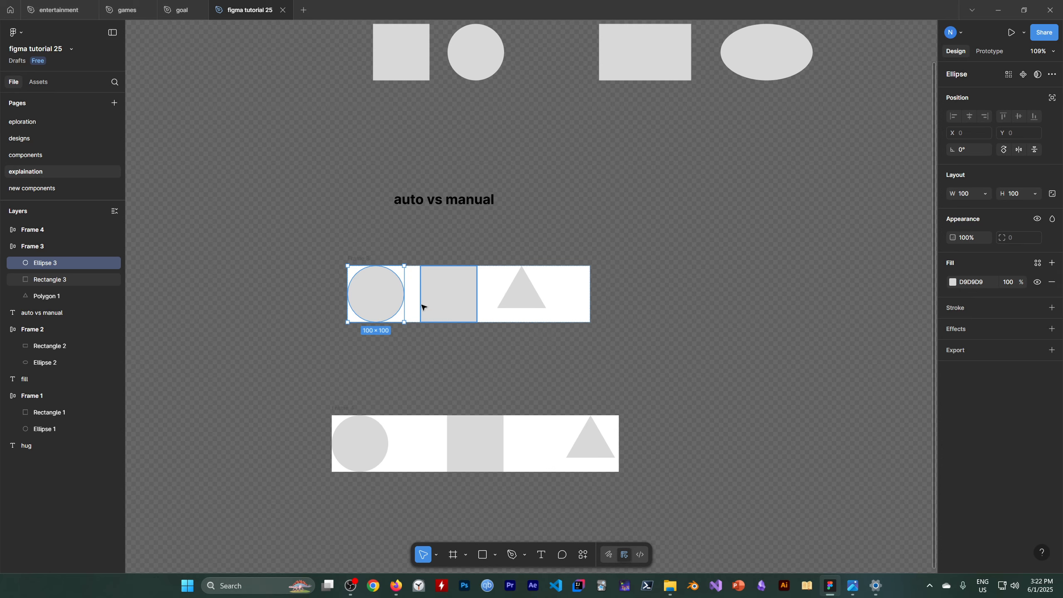
pyautogui.click(81, 250)
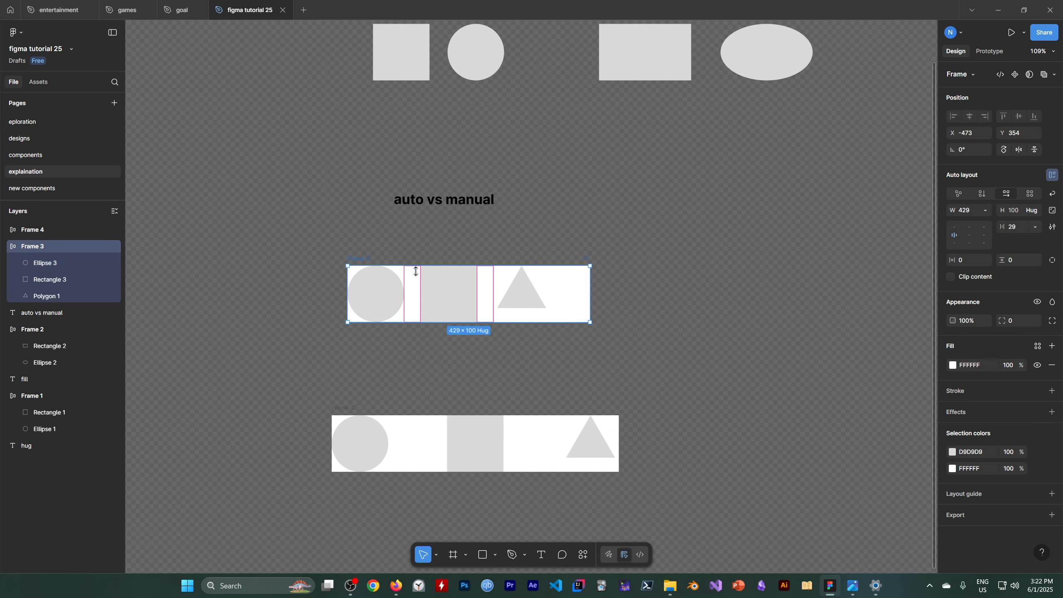
pyautogui.click(1034, 227)
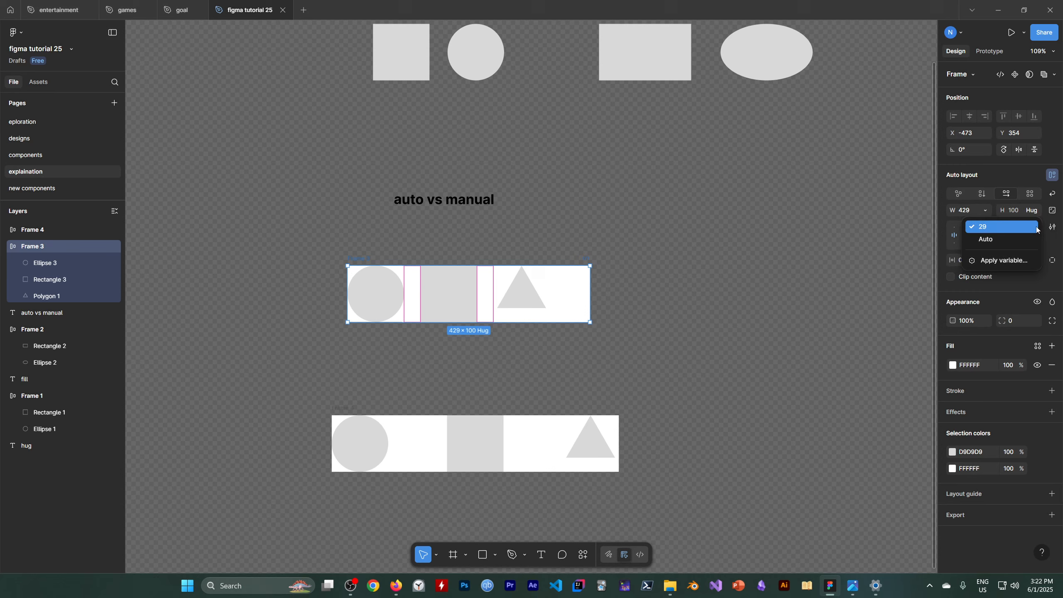
pyautogui.click(1012, 238)
pyautogui.click(713, 357)
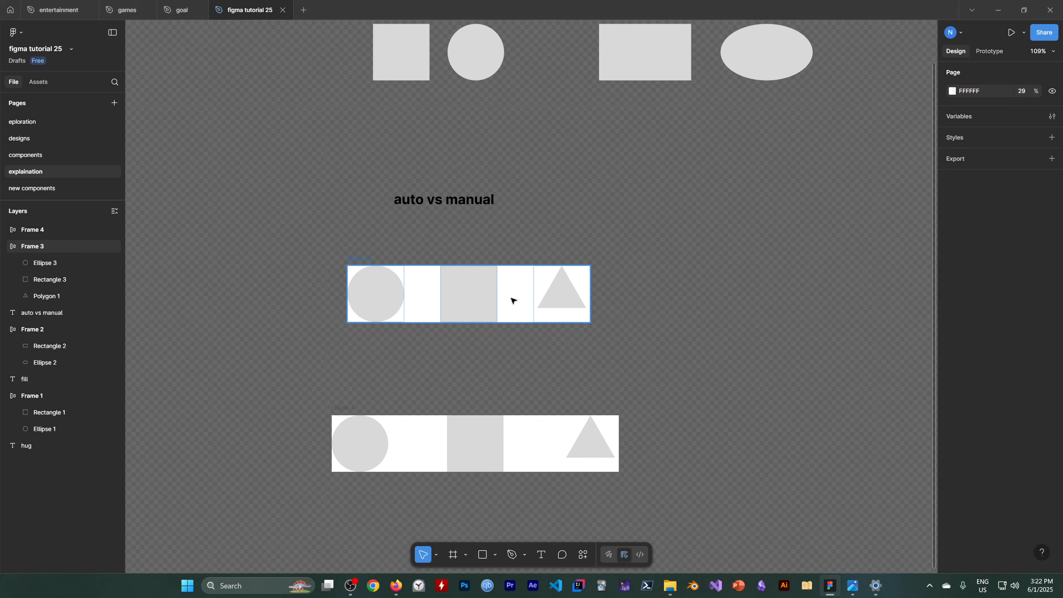
# Set the horizontal gap between the shapes in the auto vs manual example's Frame 3 to a manual value of about 36
pyautogui.click(380, 299)
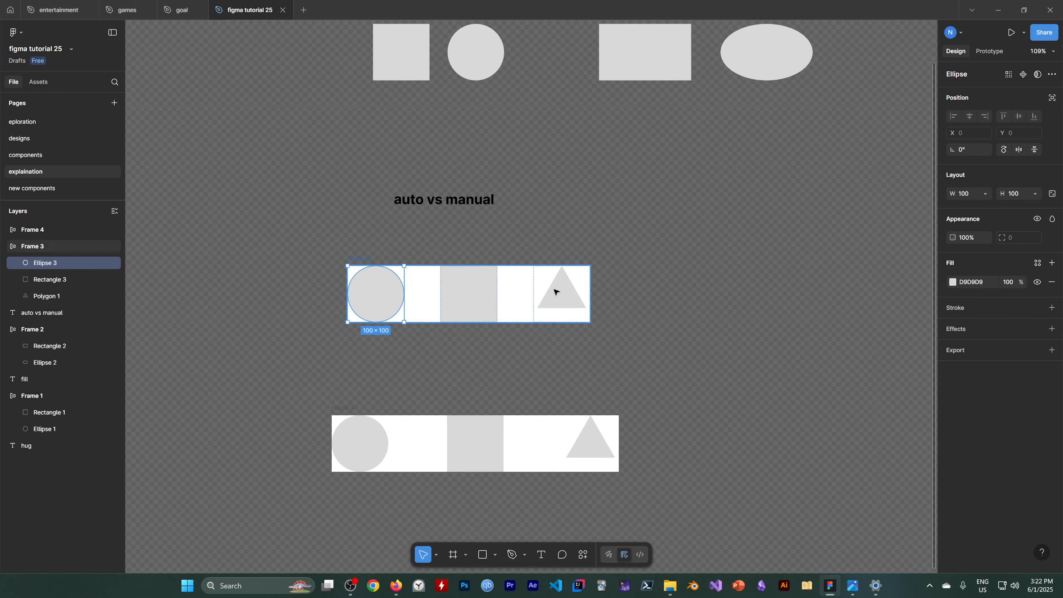
pyautogui.click(424, 294)
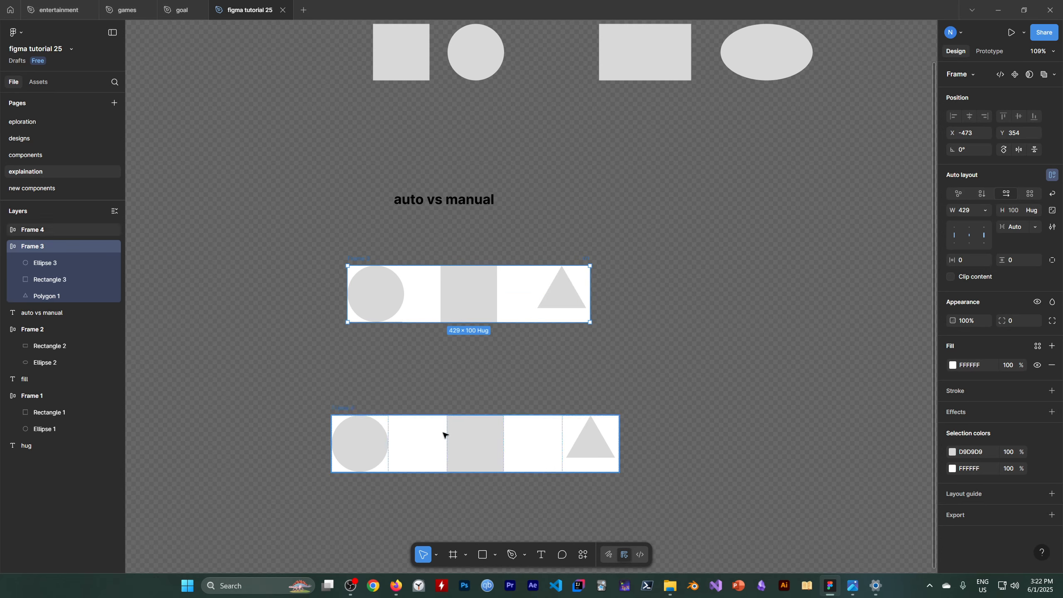
pyautogui.scroll(-1, 437, 437)
pyautogui.moveTo(420, 274)
pyautogui.mouseDown()
pyautogui.moveTo(465, 279)
pyautogui.moveTo(417, 287)
pyautogui.mouseUp()
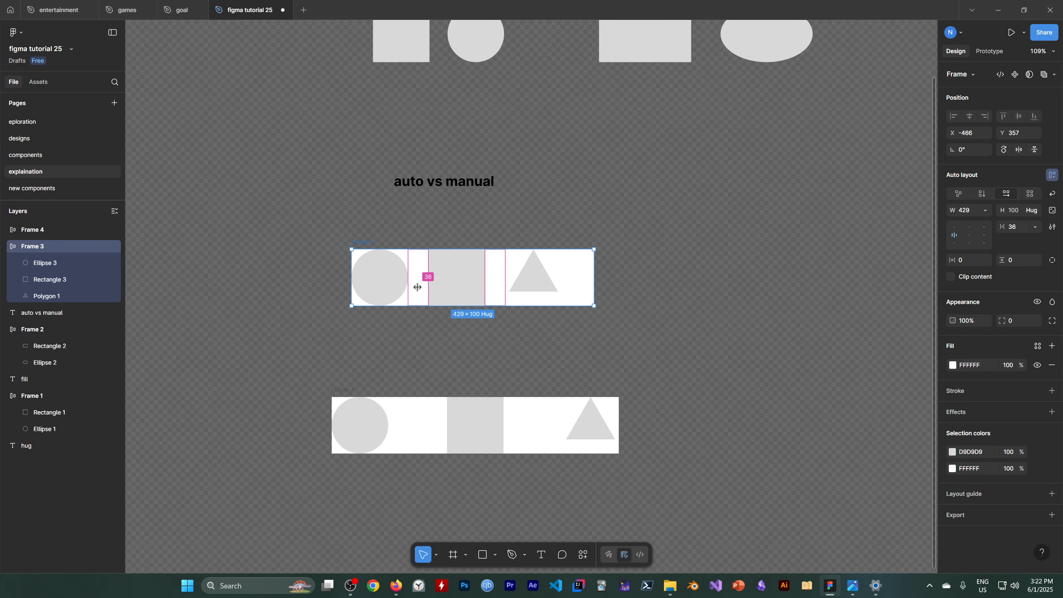
# Inspect the gap setting of Frame 4 in the auto vs manual example for comparison with Frame 3
pyautogui.click(439, 424)
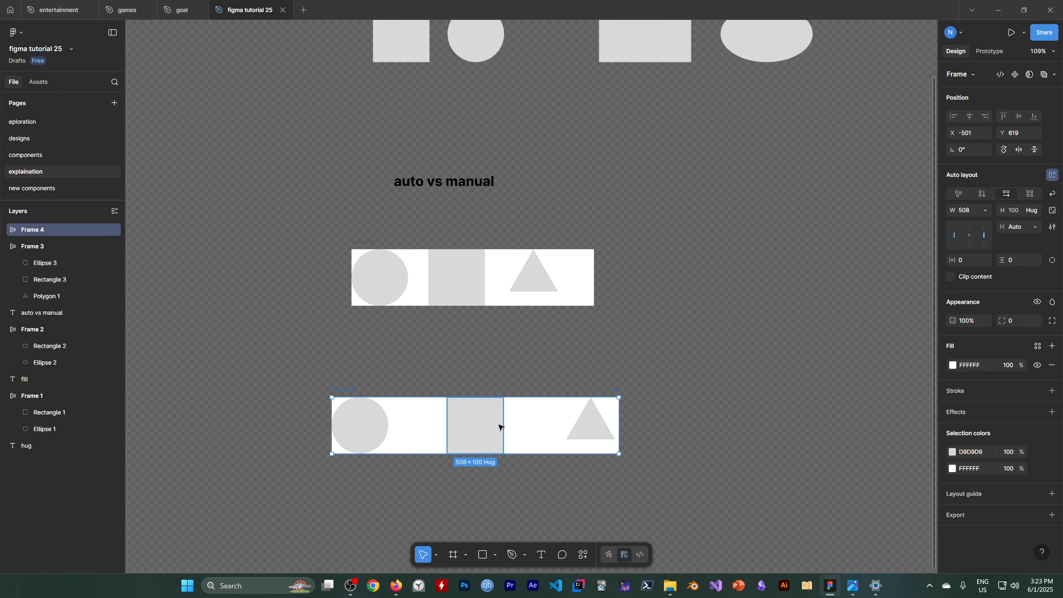
pyautogui.scroll(-3, 446, 437)
pyautogui.scroll(2, 447, 444)
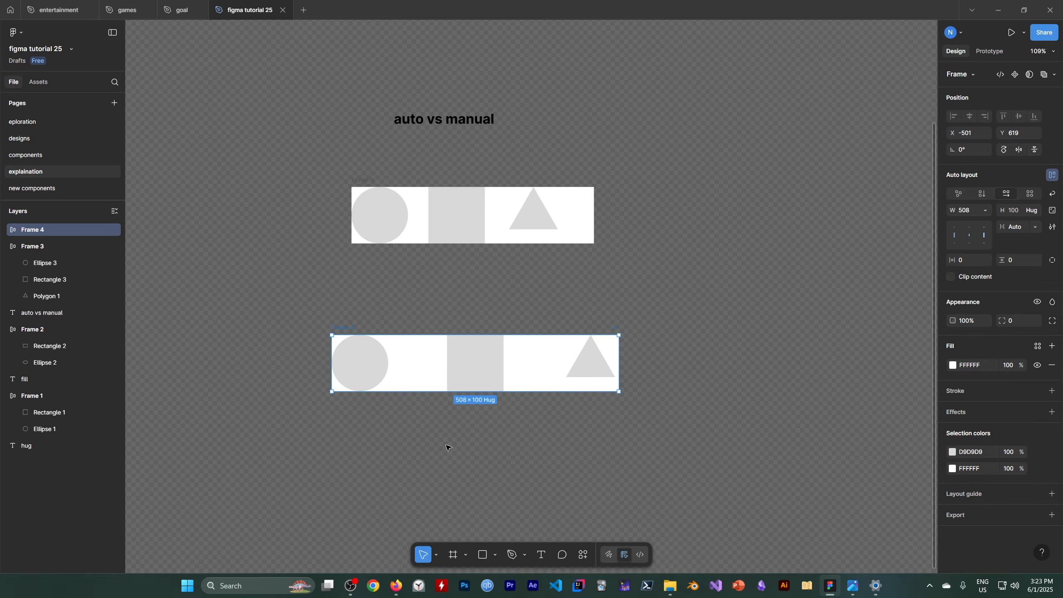
# Switch to Firefox and view the auto layout and components lessons on the Figma Design for beginners page
pyautogui.click(395, 585)
pyautogui.click(312, 11)
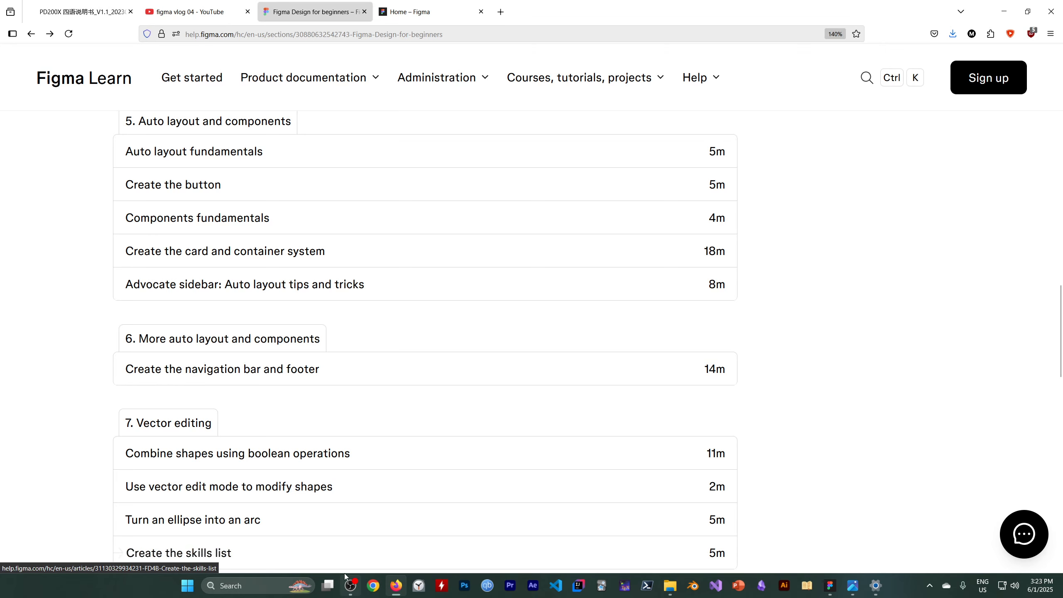
pyautogui.click(351, 586)
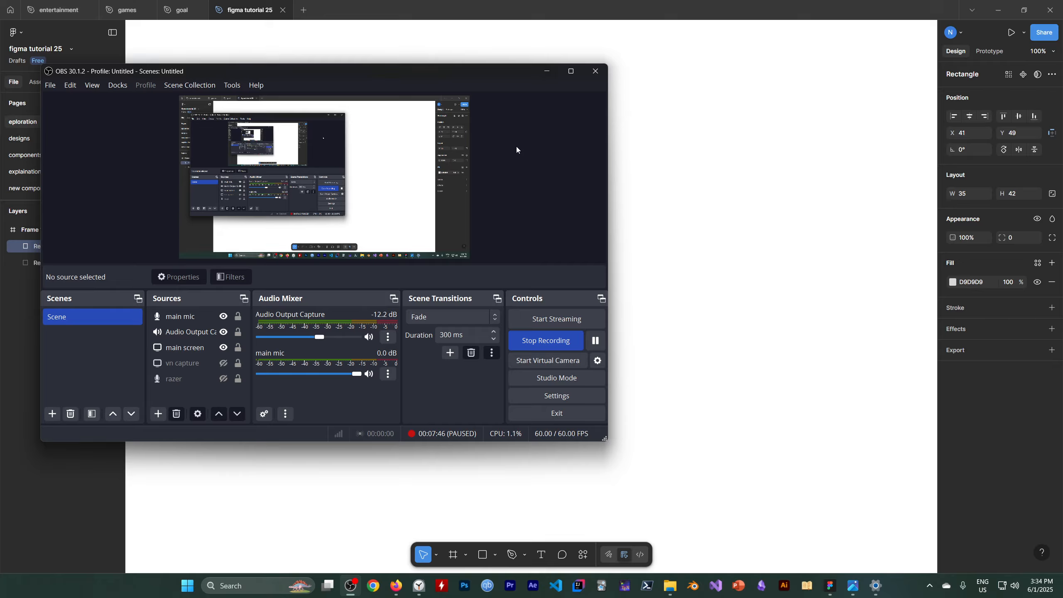
pyautogui.click(551, 66)
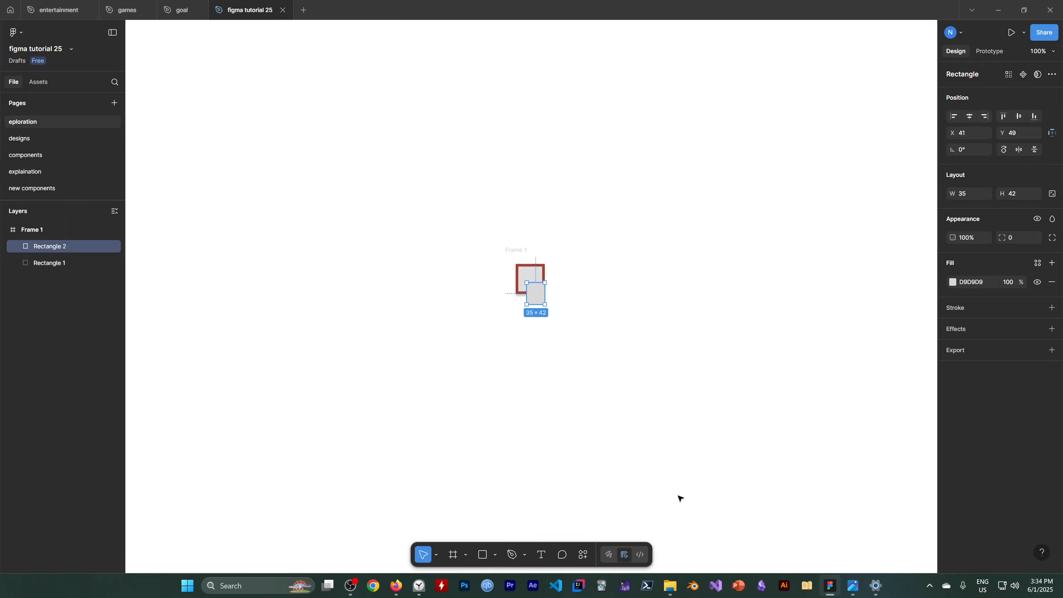
# Switch to the image viewer to examine the navigation bar reference screenshot, and return to Figma
pyautogui.moveTo(853, 586)
pyautogui.click(883, 537)
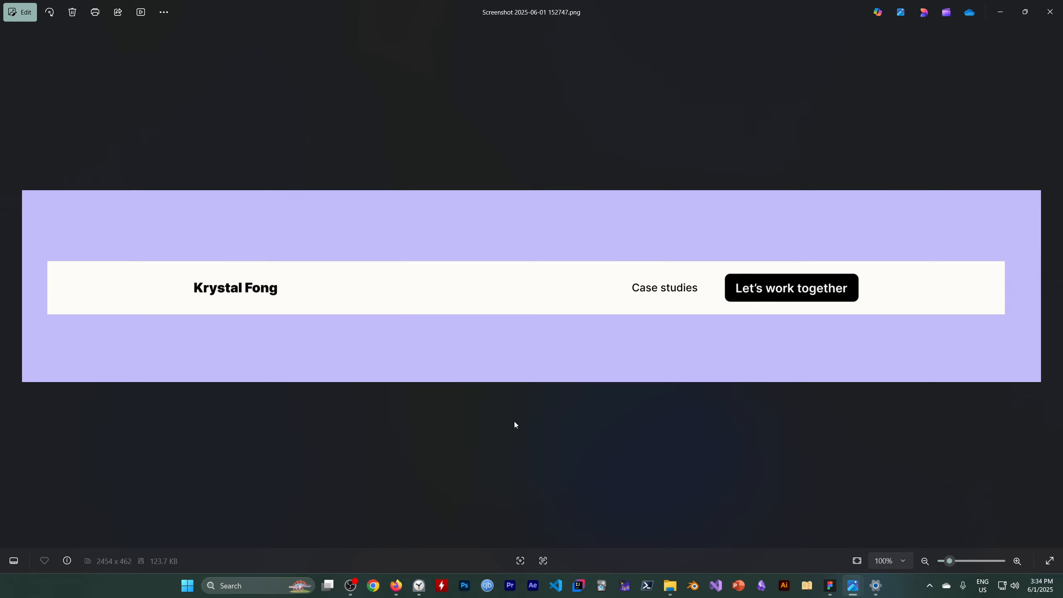
pyautogui.click(827, 585)
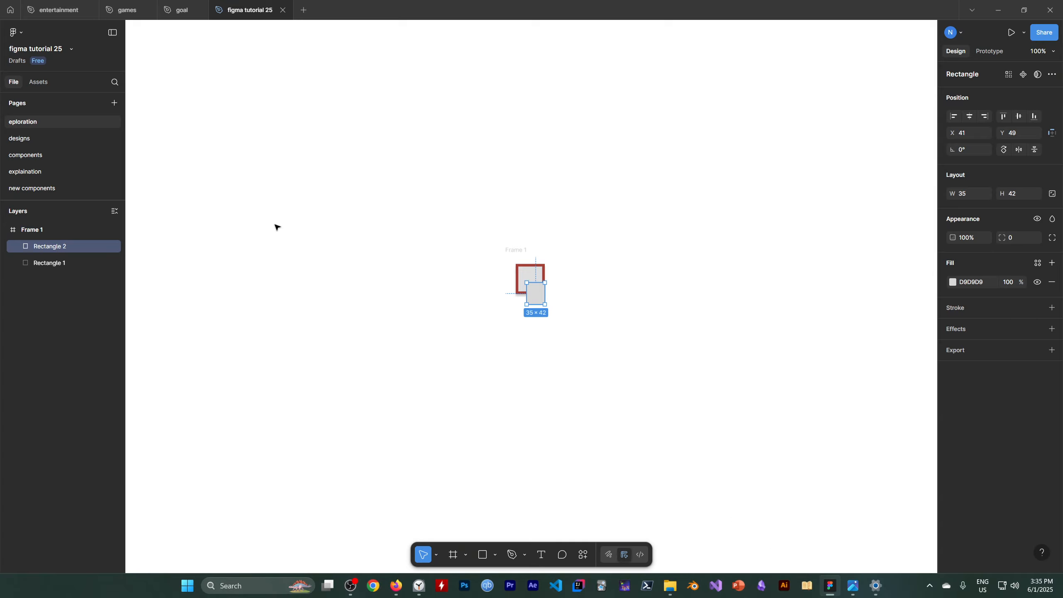
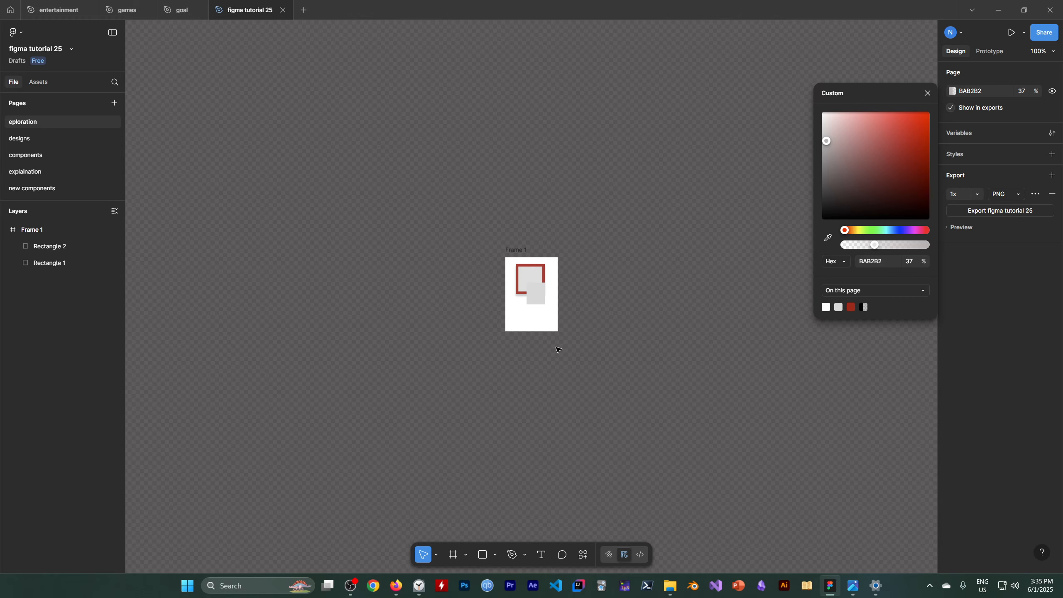
# Delete Frame 1 together with its two rectangles from the eploration page
pyautogui.scroll(2, 567, 324)
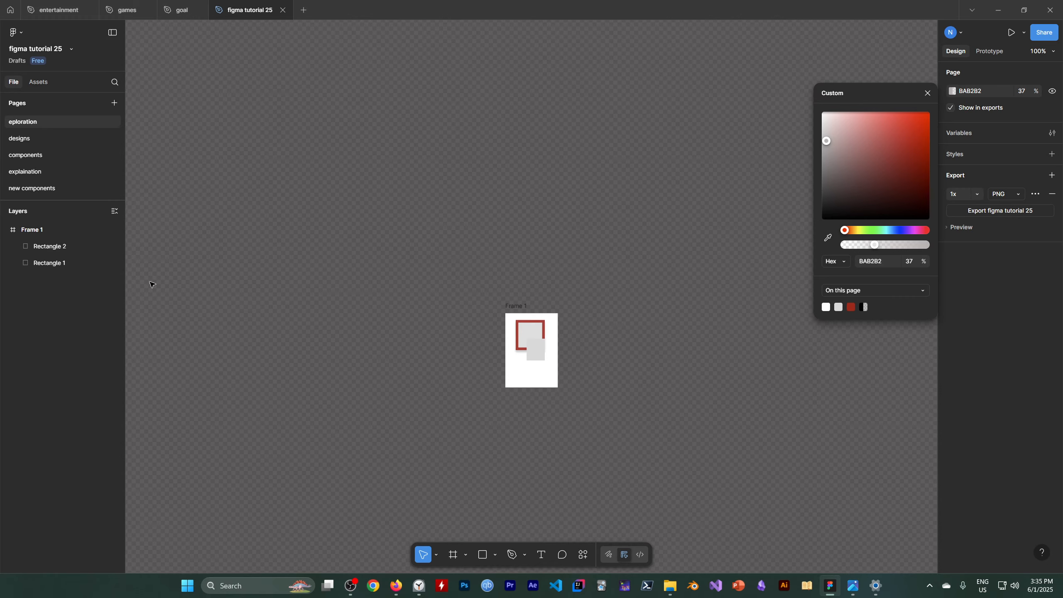
pyautogui.click(41, 125)
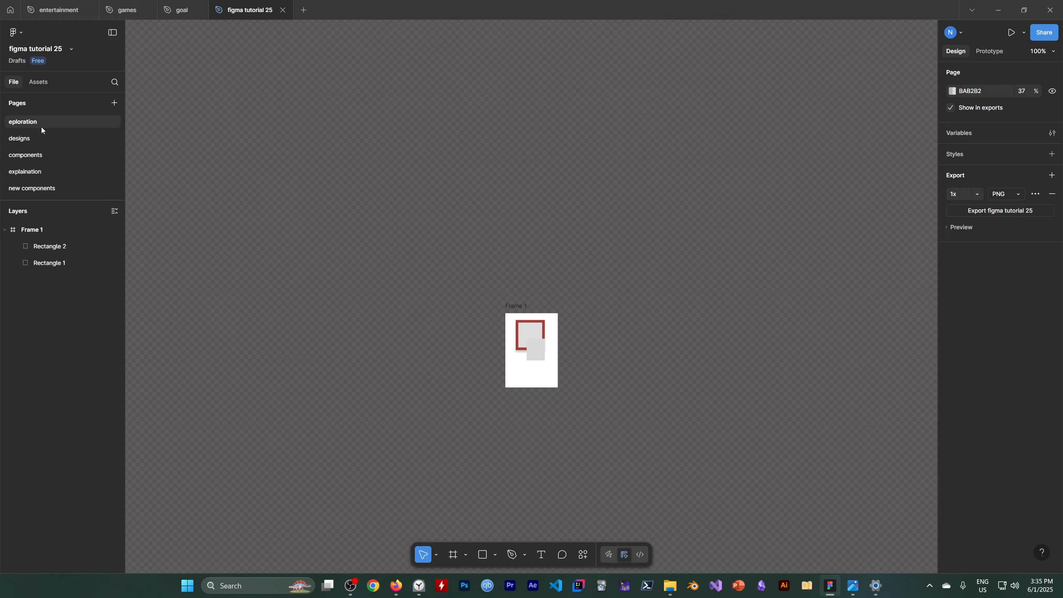
pyautogui.click(31, 231)
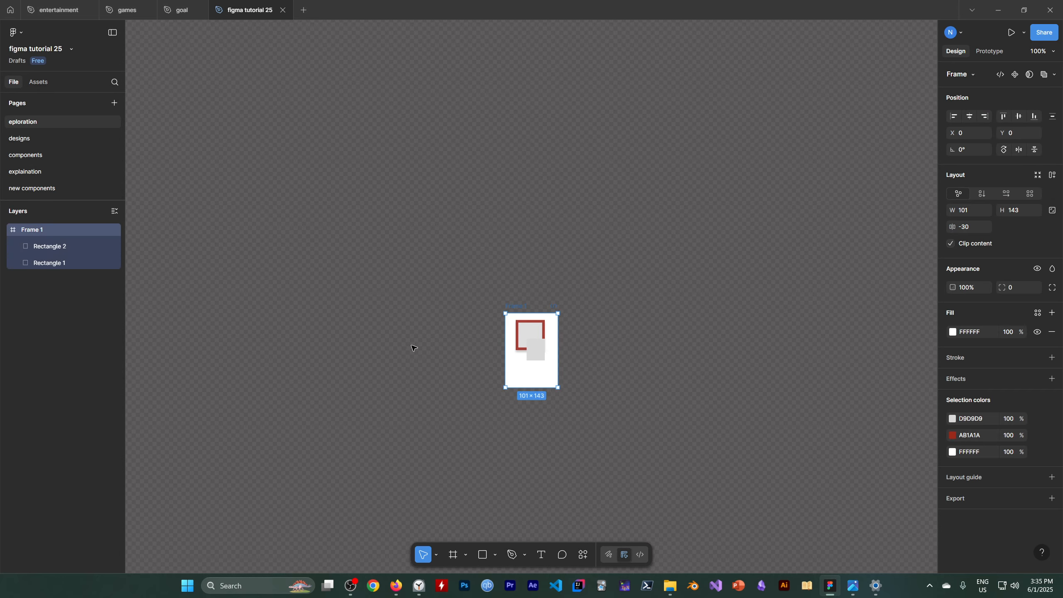
pyautogui.press('Delete')
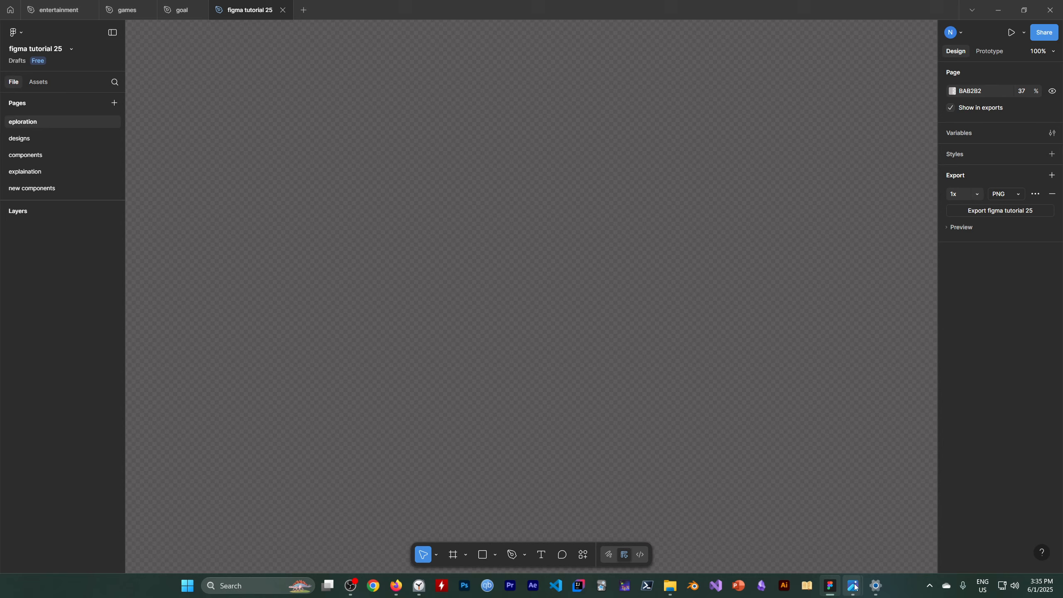
# Switch to the image viewer to study the reference bar's name, link and button layout, and return to Figma
pyautogui.moveTo(852, 585)
pyautogui.click(866, 521)
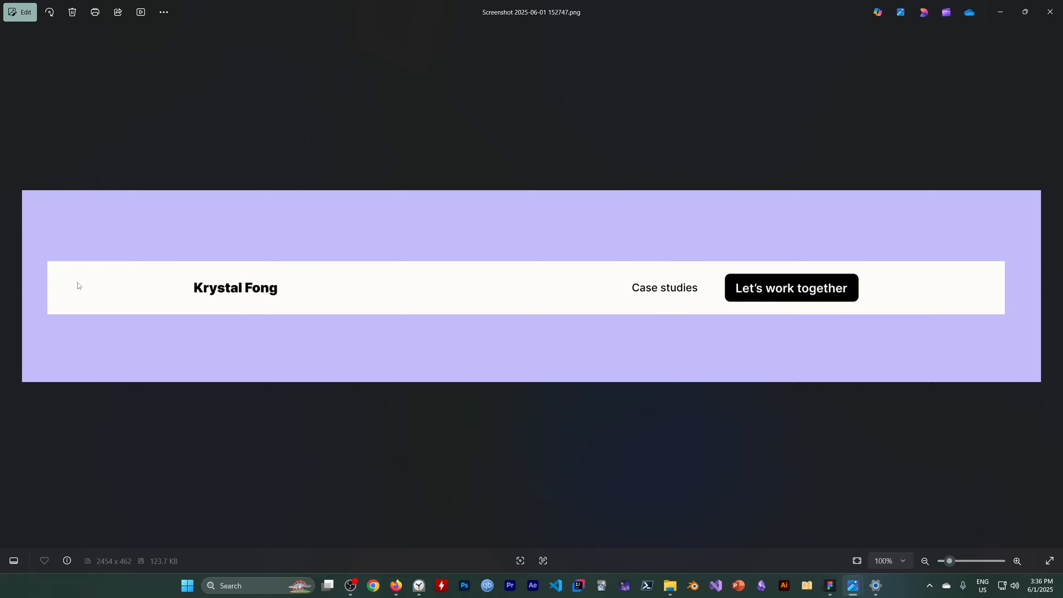
pyautogui.click(830, 584)
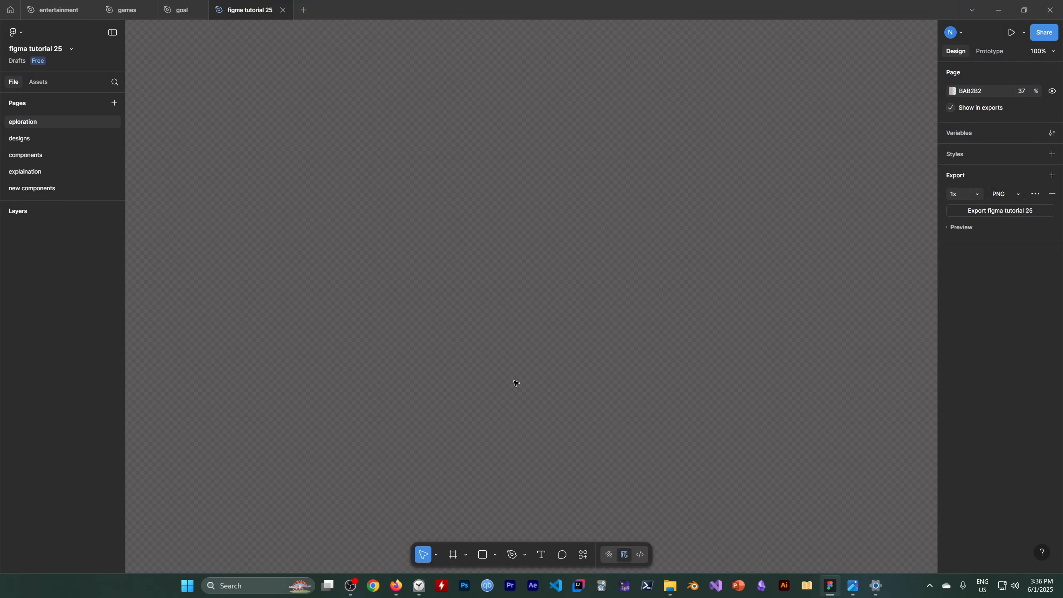
# Create a new frame on the empty canvas and size it to 1440 wide by 80 high
pyautogui.click(465, 554)
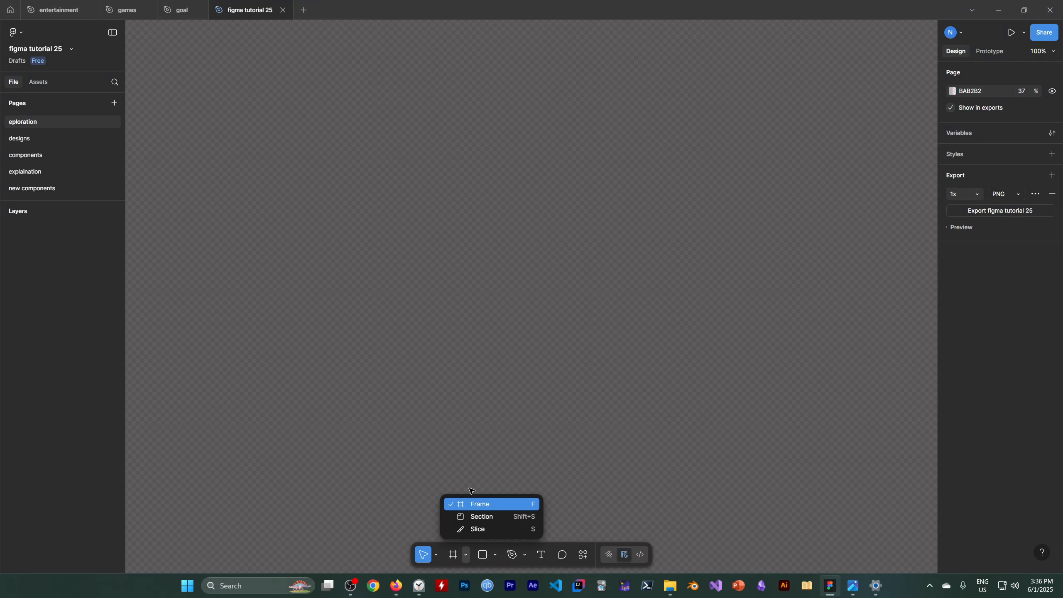
pyautogui.click(473, 505)
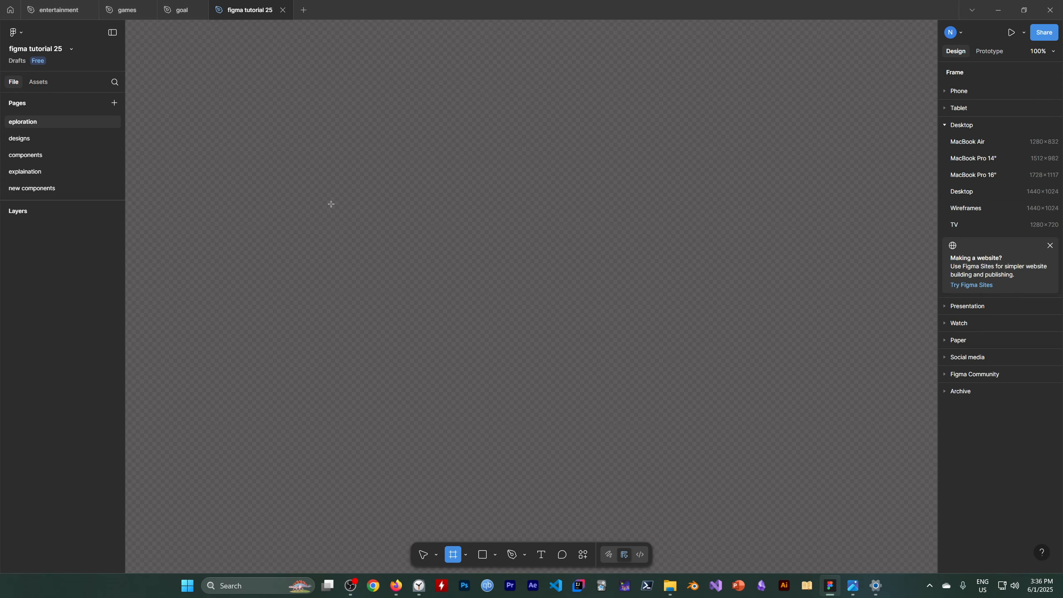
pyautogui.click(372, 289)
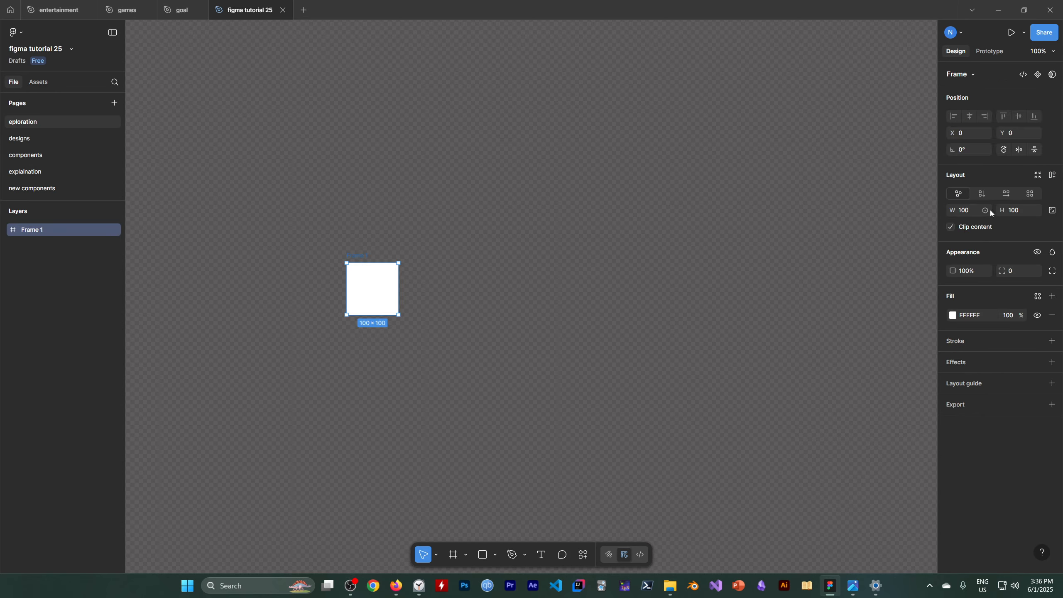
pyautogui.click(986, 210)
pyautogui.click(982, 211)
pyautogui.write('144')
pyautogui.click(1023, 210)
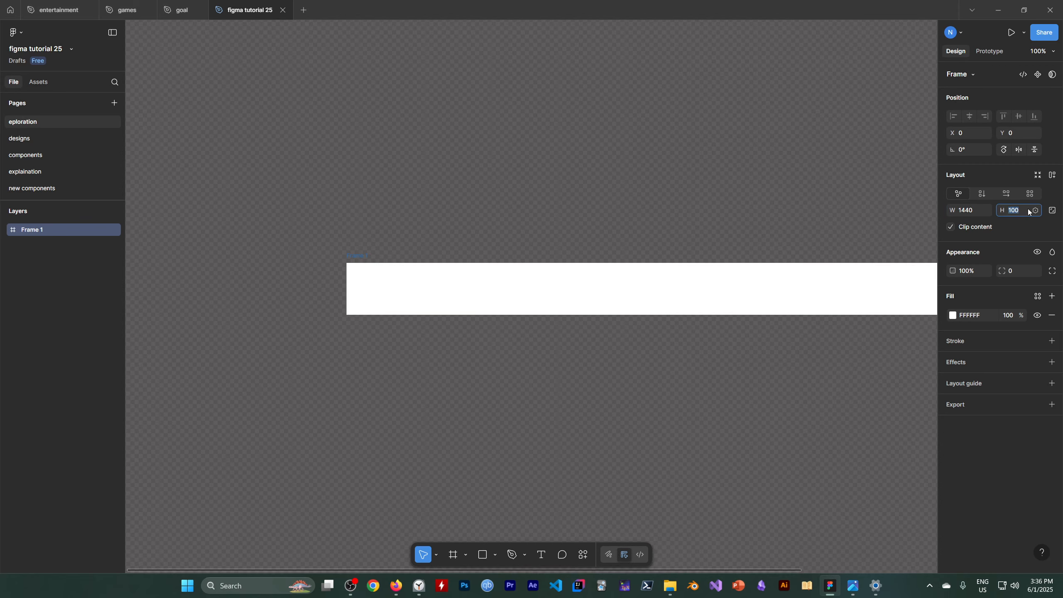
pyautogui.write('80')
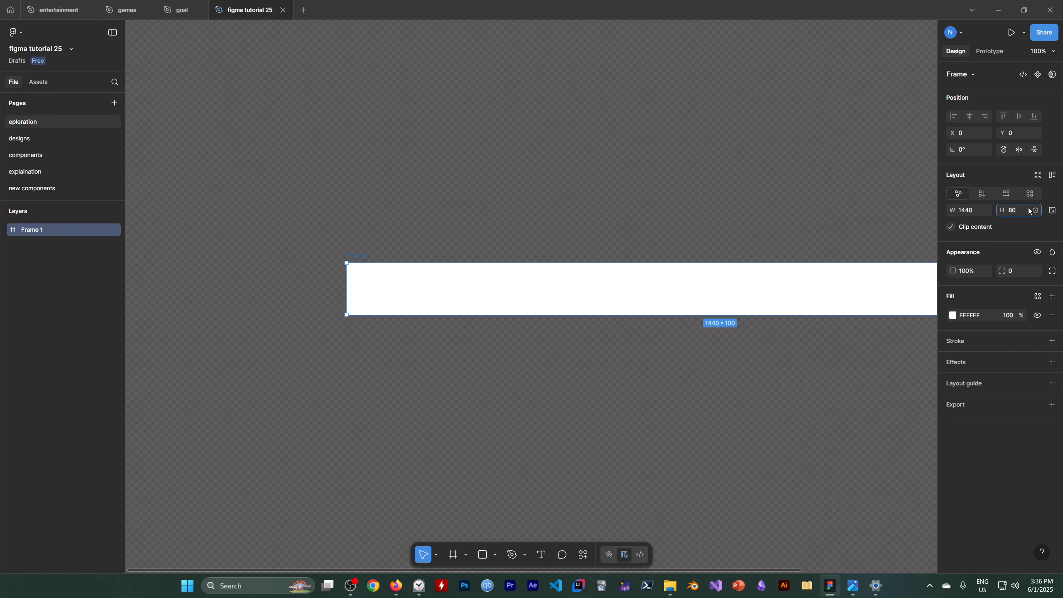
pyautogui.press('Return')
# Add the text "NameLess" and place it near the left end of the frame, at about X 49, Y 25
pyautogui.press('h')
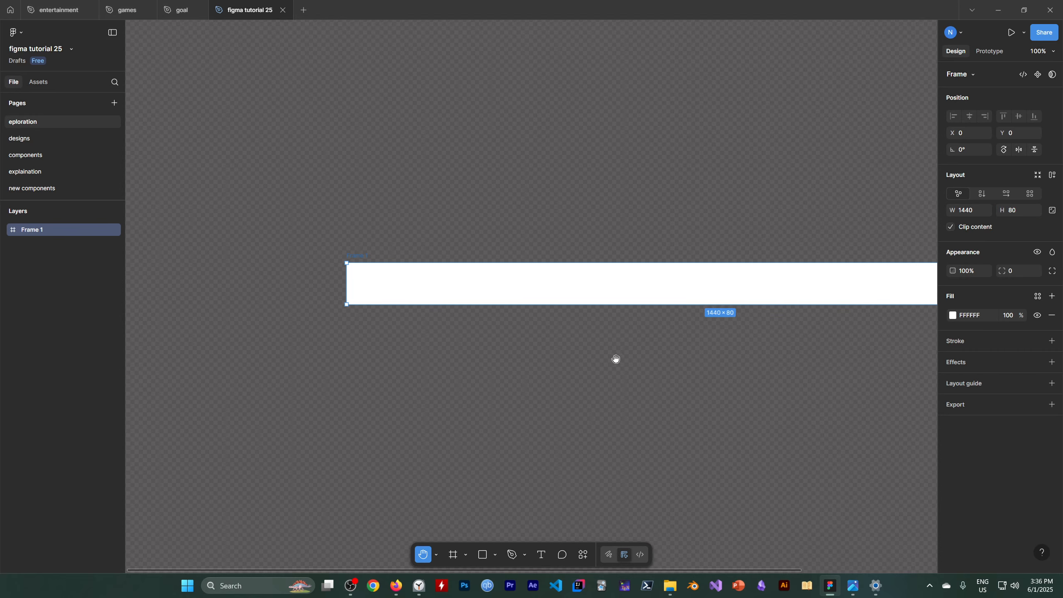
pyautogui.moveTo(614, 359); pyautogui.dragTo(460, 351)
pyautogui.moveTo(539, 360); pyautogui.dragTo(500, 350)
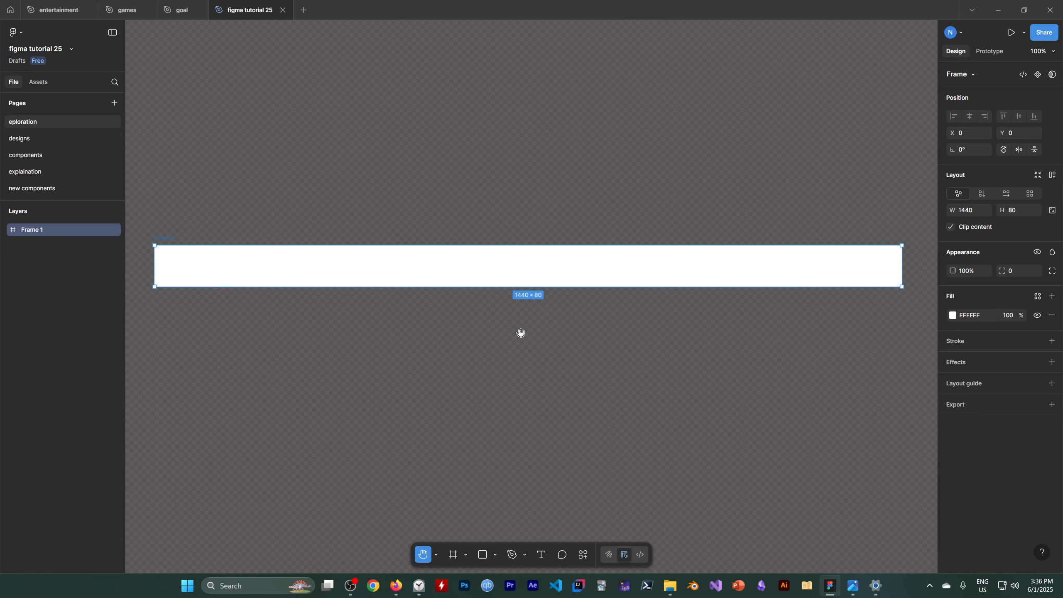
pyautogui.scroll(-1, 521, 332)
pyautogui.keyDown('ctrl'); pyautogui.scroll(-1, 520, 331); pyautogui.keyUp('ctrl')
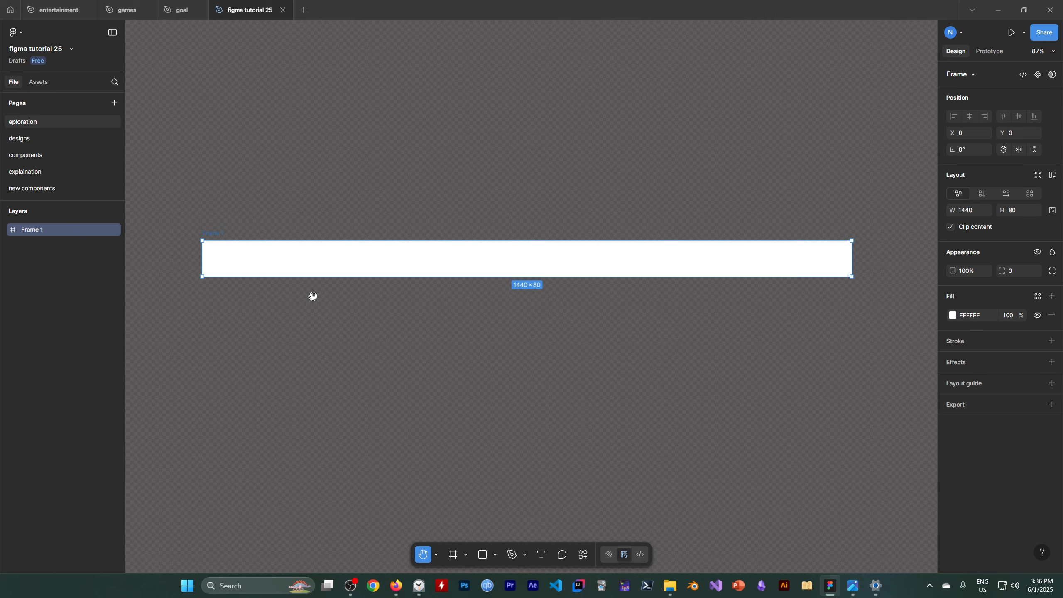
pyautogui.scroll(1, 311, 295)
pyautogui.scroll(3, 318, 306)
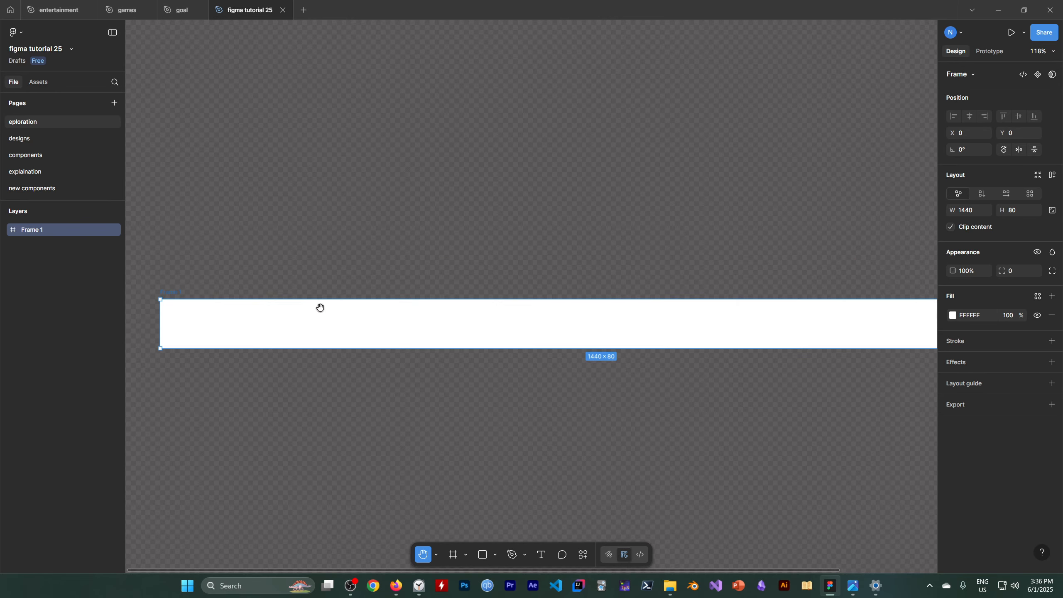
pyautogui.scroll(-2, 378, 384)
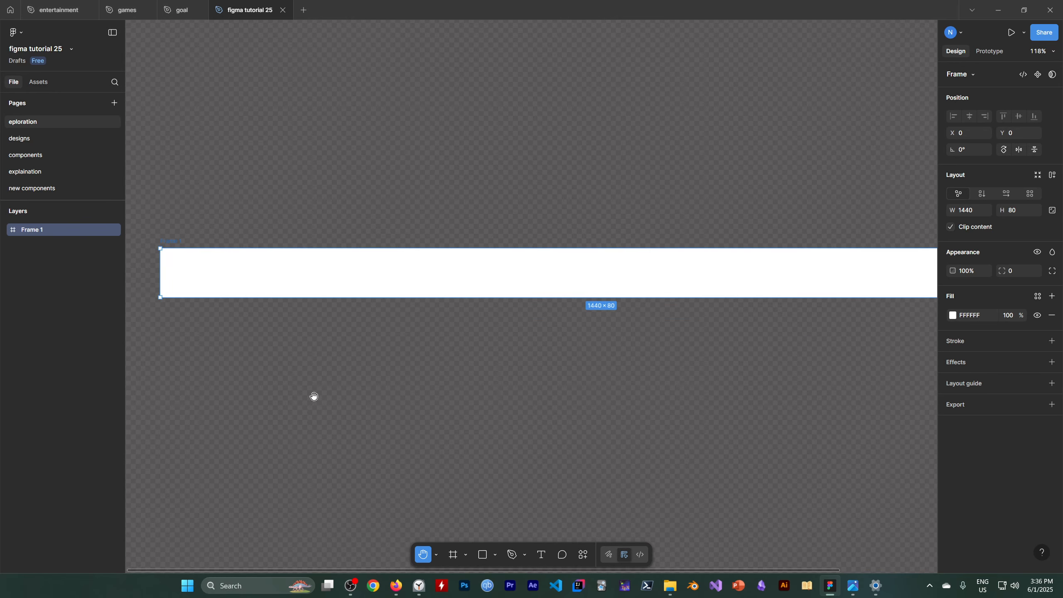
pyautogui.click(543, 555)
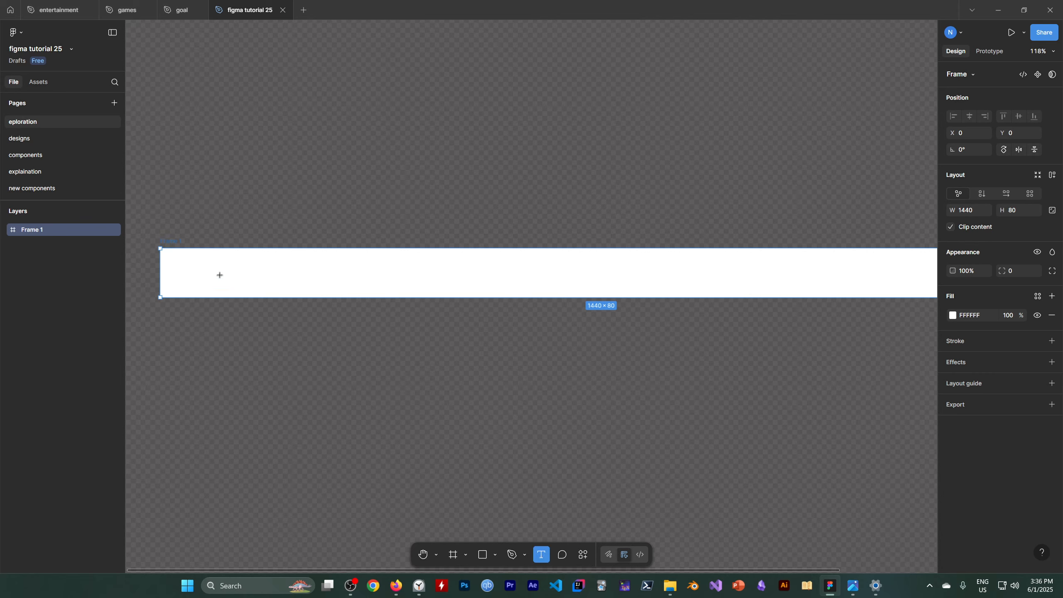
pyautogui.click(276, 384)
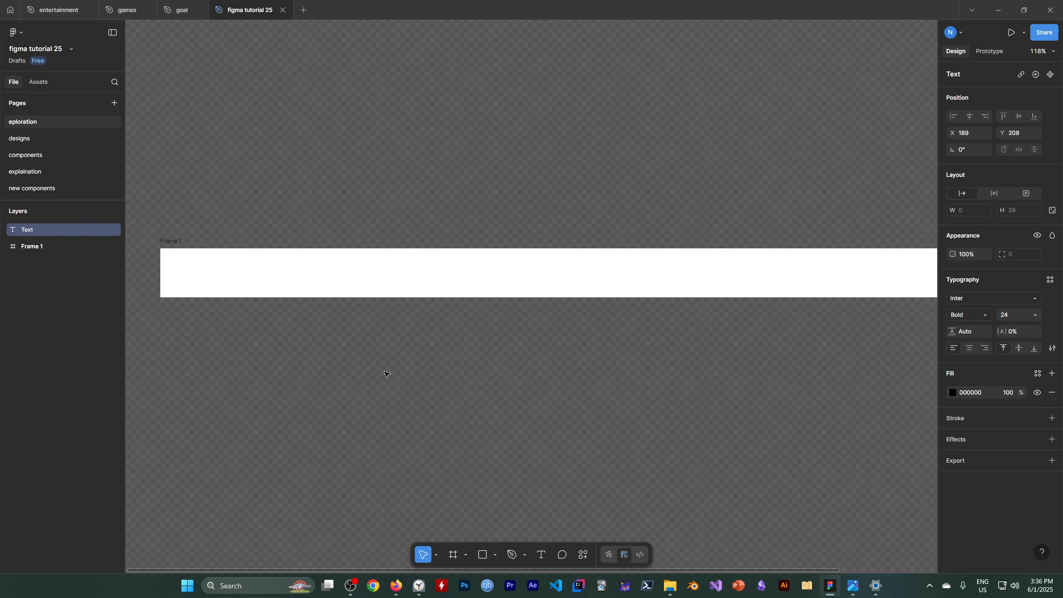
pyautogui.write('NameLess')
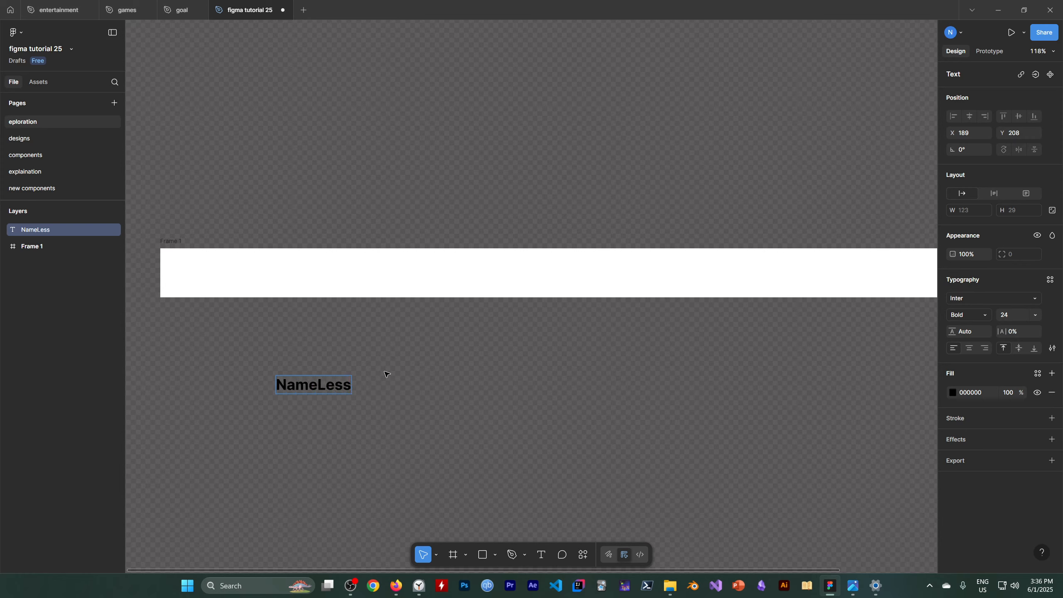
pyautogui.press('Escape')
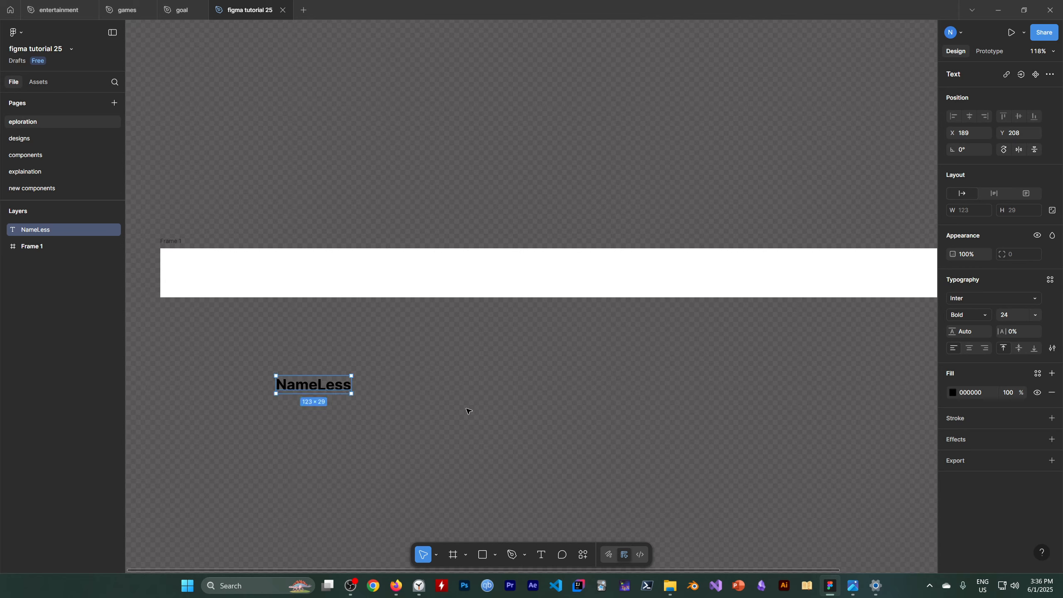
pyautogui.moveTo(299, 378); pyautogui.dragTo(218, 279)
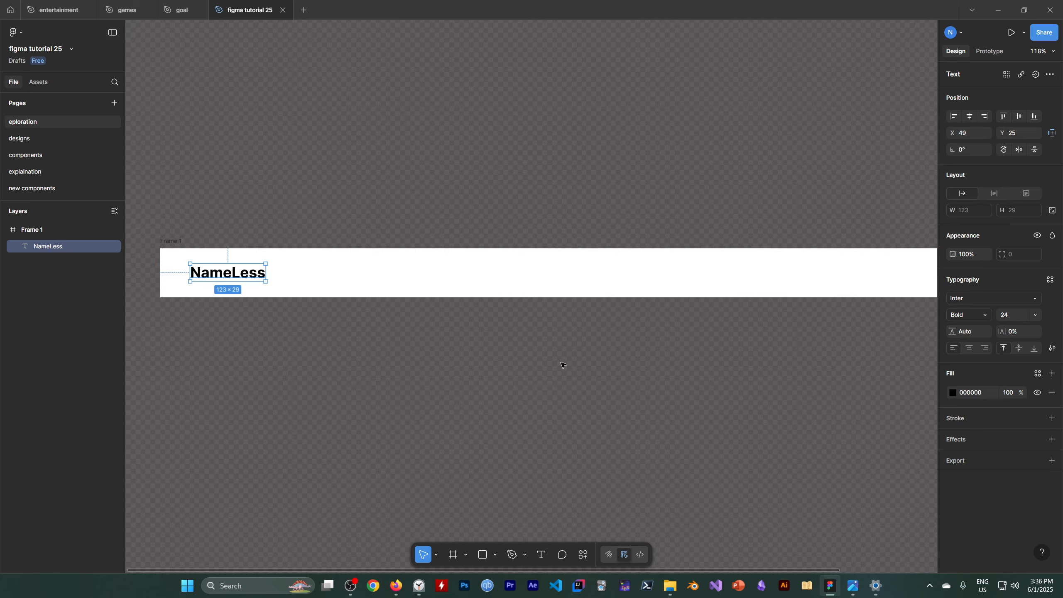
pyautogui.click(261, 301)
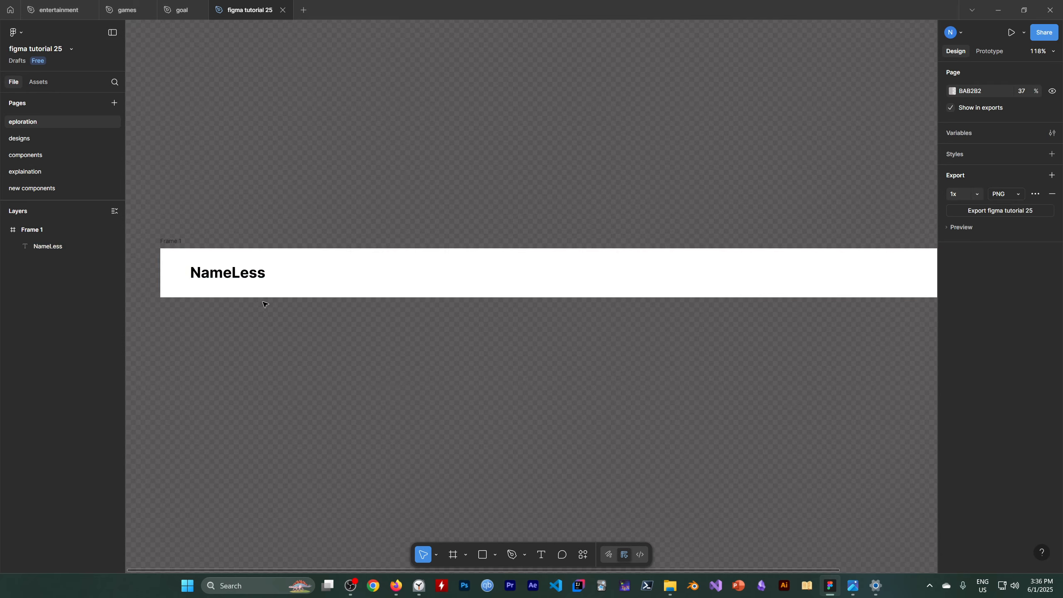
# Set the NameLess text to font size 20 and weight Black
pyautogui.click(251, 274)
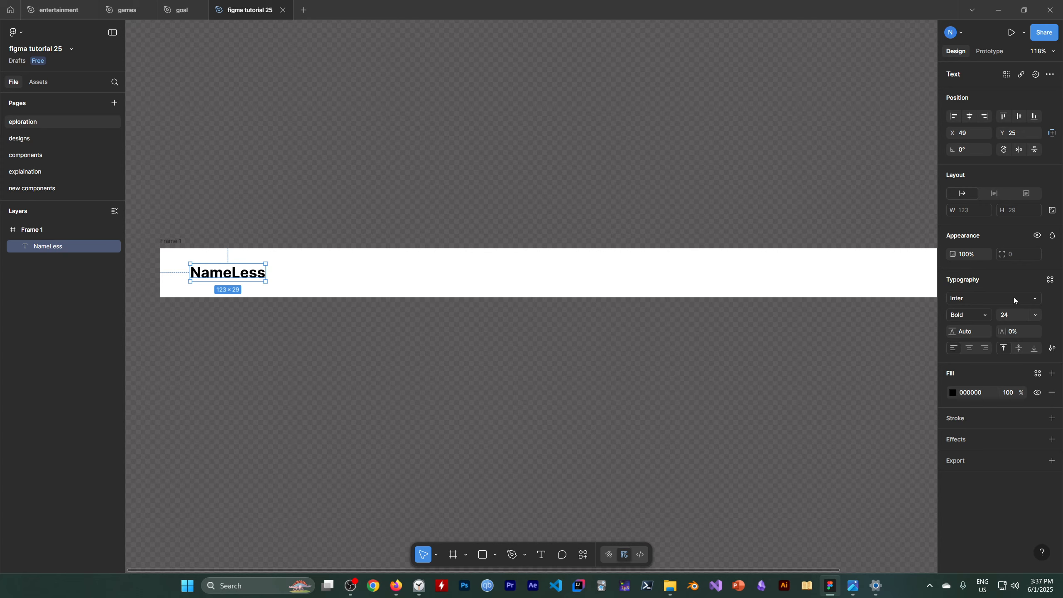
pyautogui.click(1011, 315)
pyautogui.write('20')
pyautogui.press('Return')
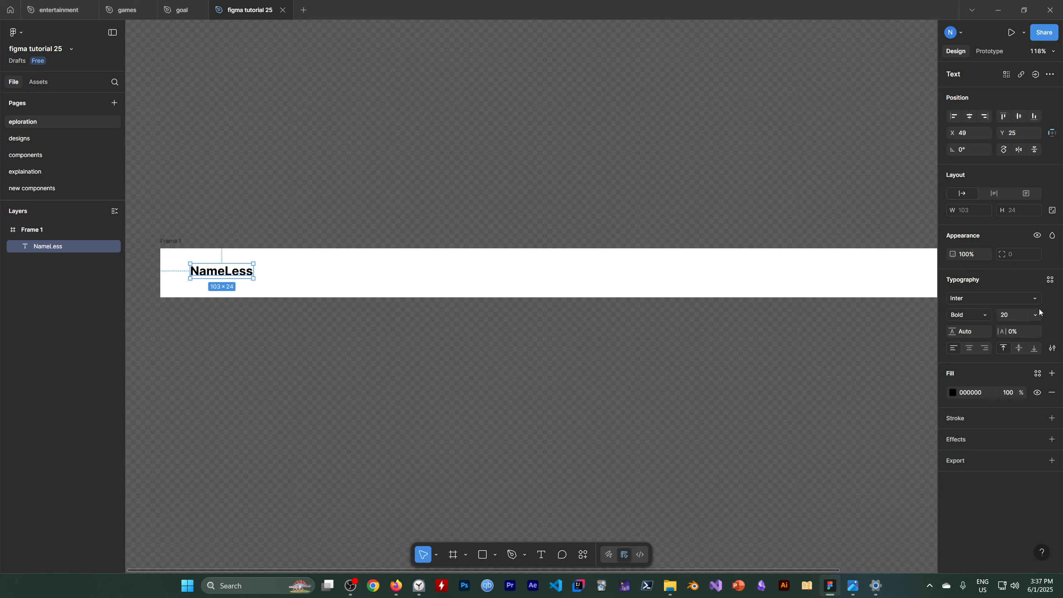
pyautogui.click(973, 317)
pyautogui.click(958, 313)
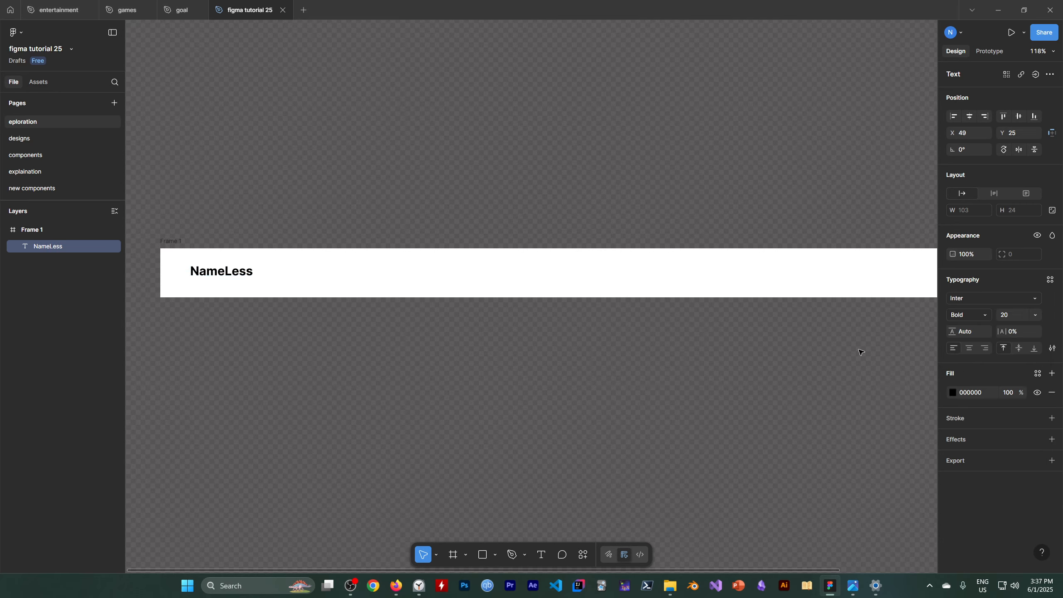
pyautogui.click(971, 316)
pyautogui.click(972, 340)
# Change the NameLess text's font to Playfair Display, keeping the Black weight
pyautogui.click(988, 298)
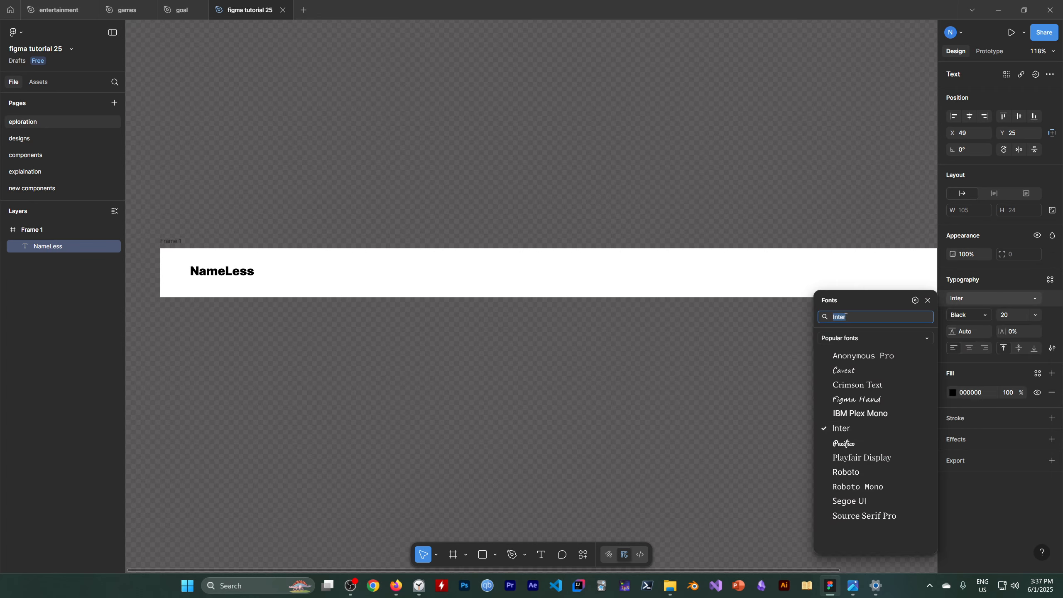
pyautogui.click(879, 457)
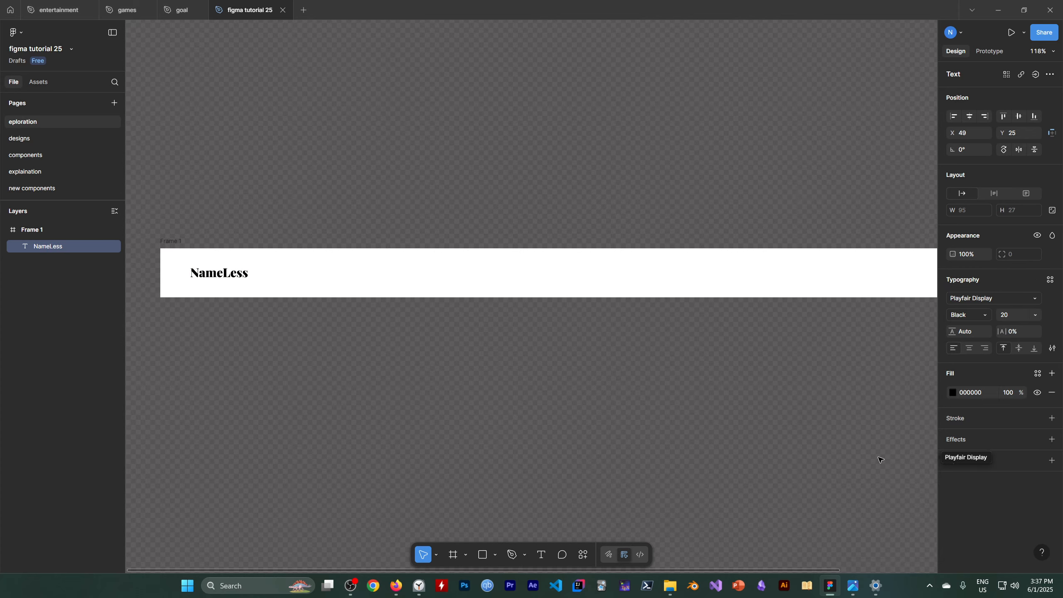
pyautogui.click(983, 315)
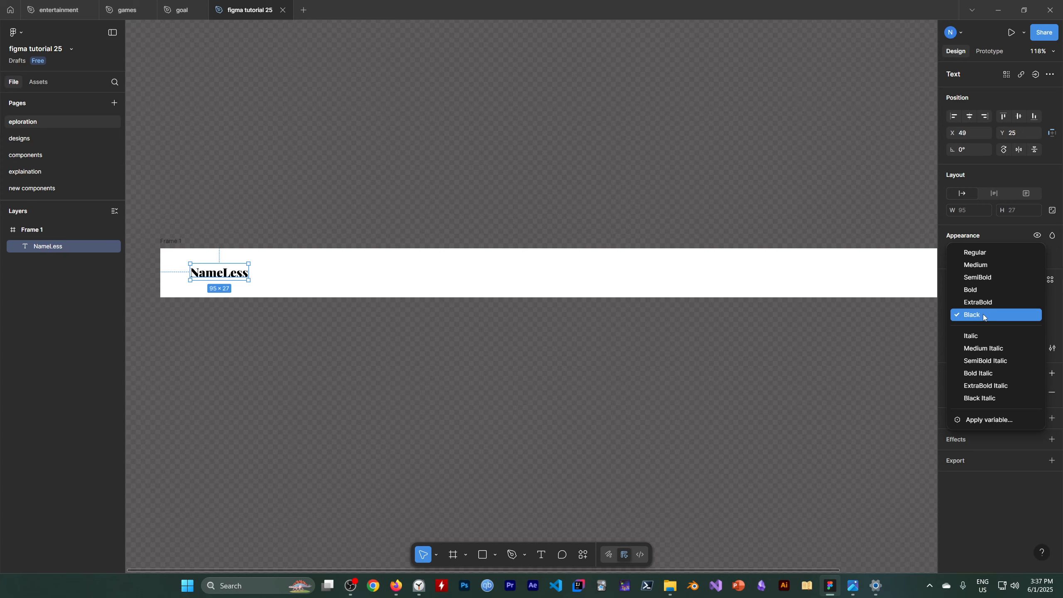
pyautogui.click(983, 315)
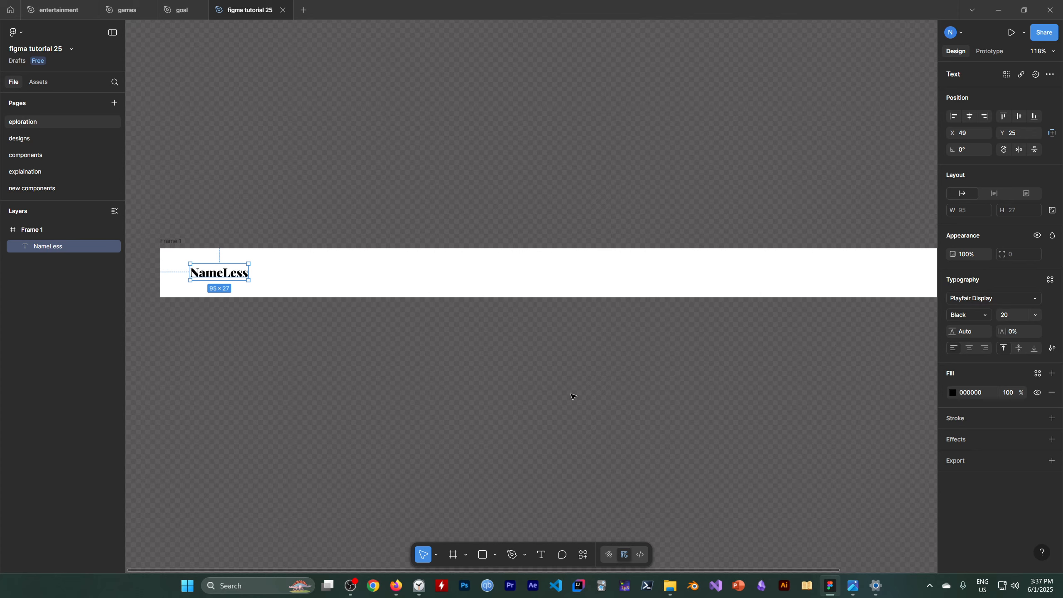
# Move the NameLess text further right in the frame to about X 102, Y 26, and preview the Inter font without applying it
pyautogui.moveTo(216, 273); pyautogui.dragTo(249, 272)
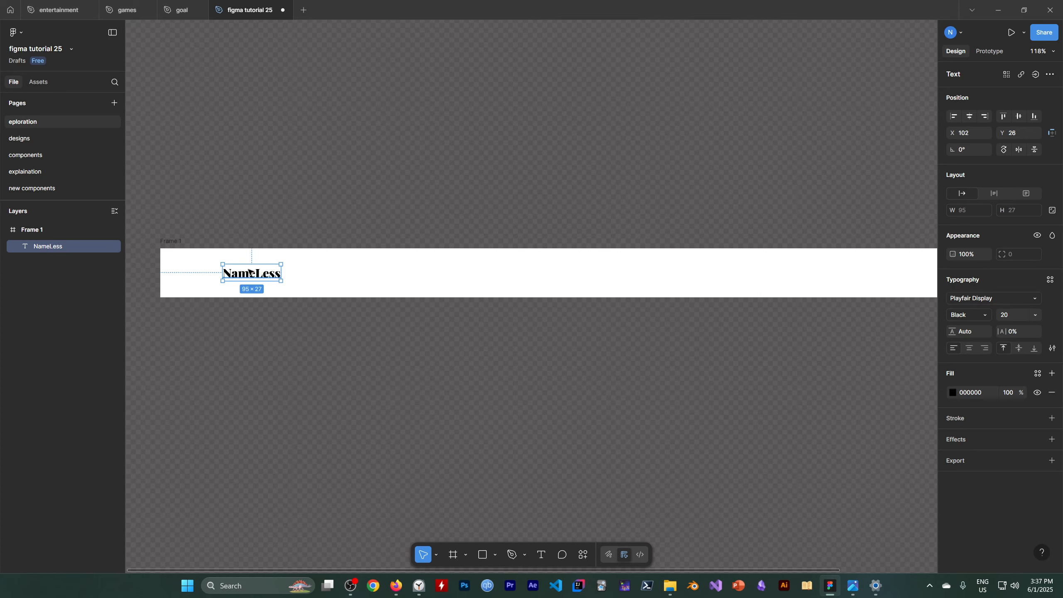
pyautogui.click(1026, 298)
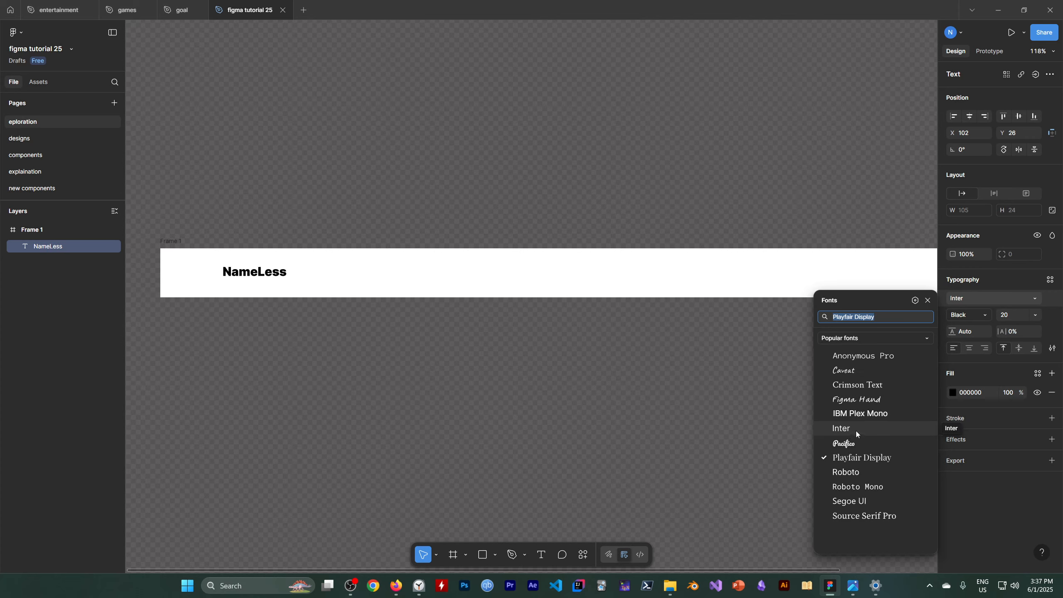
pyautogui.click(536, 175)
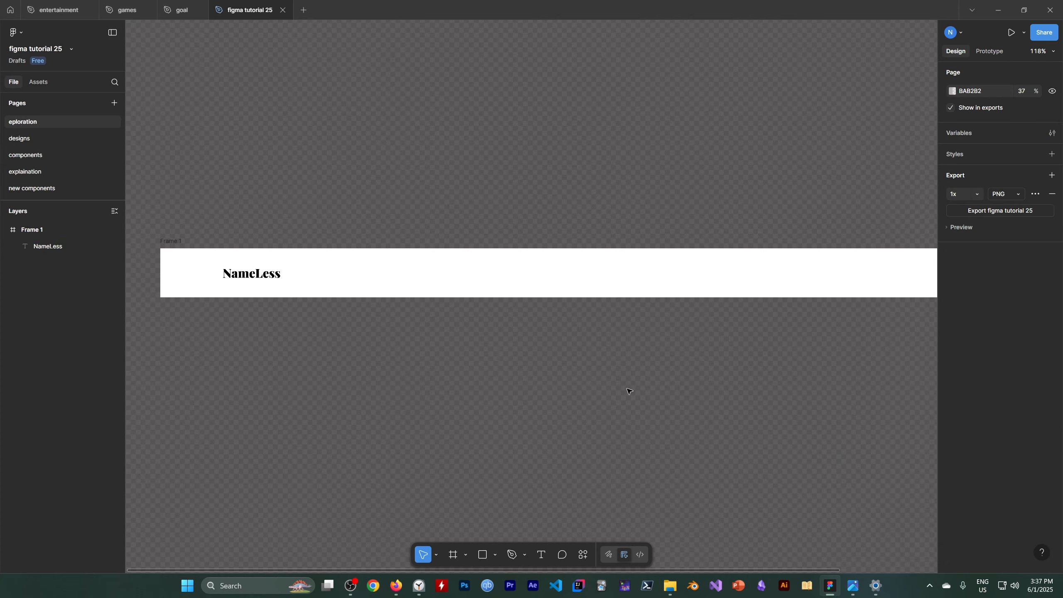
# Check the navigation bar reference in the image viewer, close the solve-01.png window, and return to the right end of the frame in Figma
pyautogui.press('h')
pyautogui.moveTo(612, 375); pyautogui.dragTo(556, 387)
pyautogui.moveTo(853, 585)
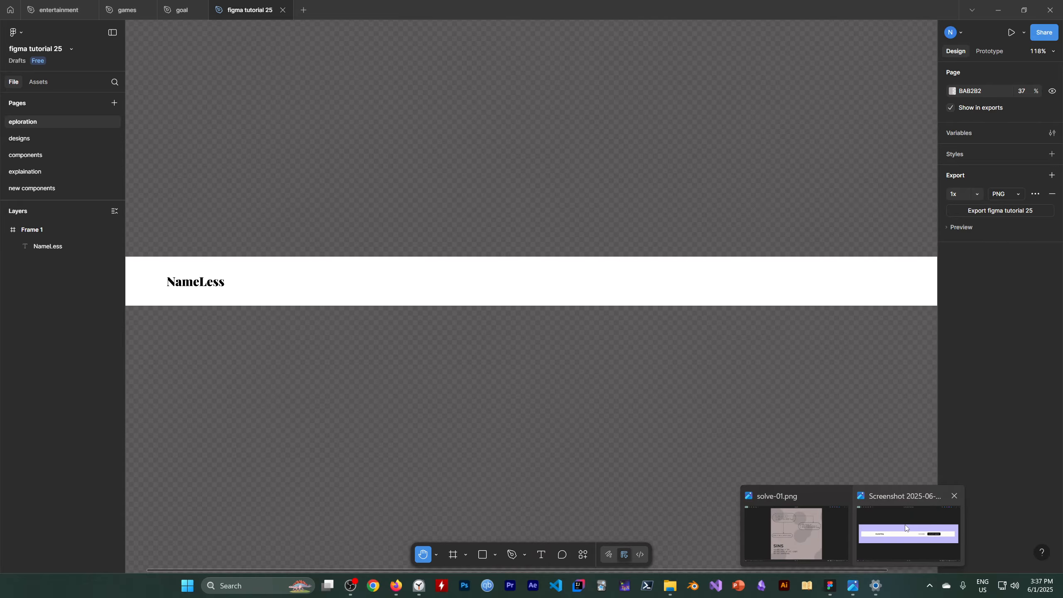
pyautogui.click(906, 527)
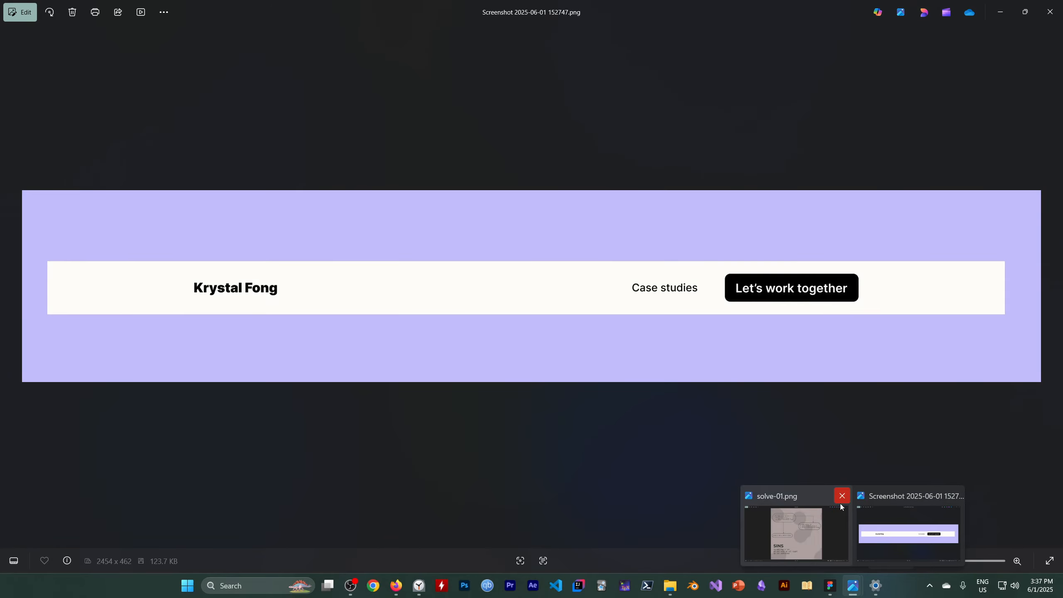
pyautogui.click(840, 498)
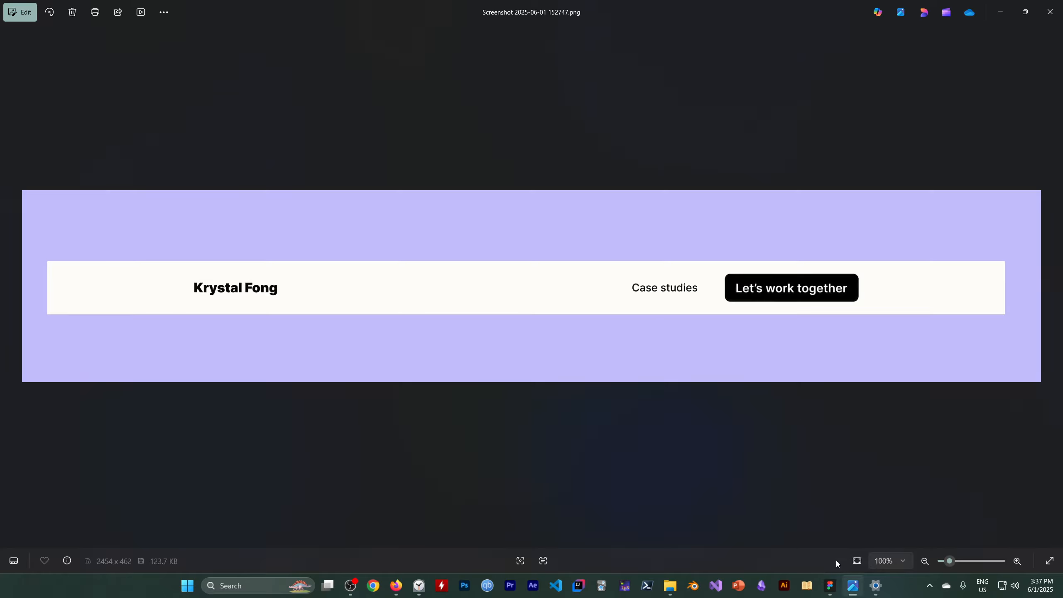
pyautogui.moveTo(830, 586)
pyautogui.click(823, 564)
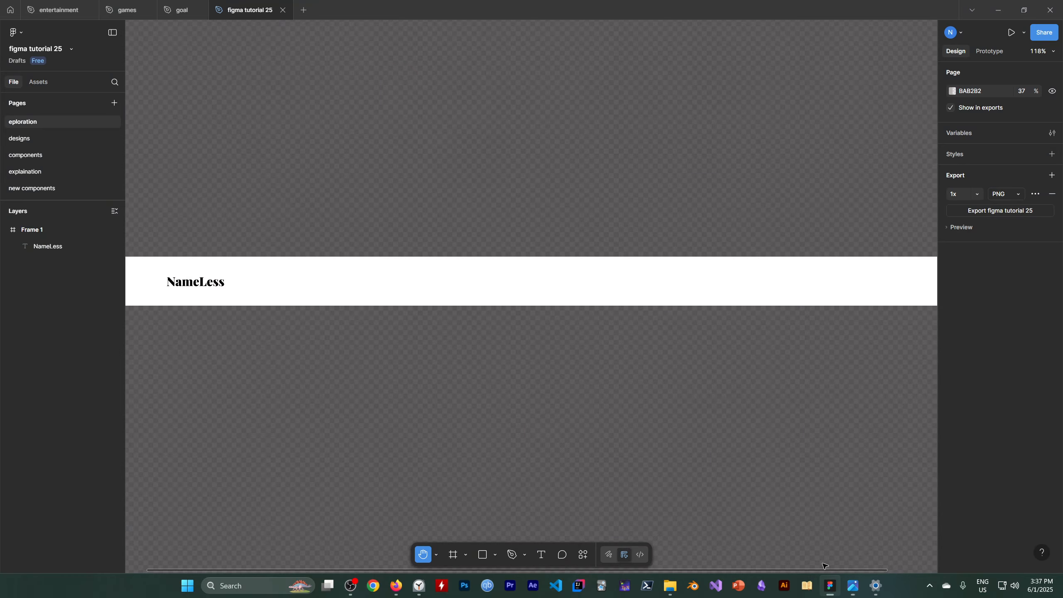
pyautogui.moveTo(451, 373); pyautogui.dragTo(341, 376)
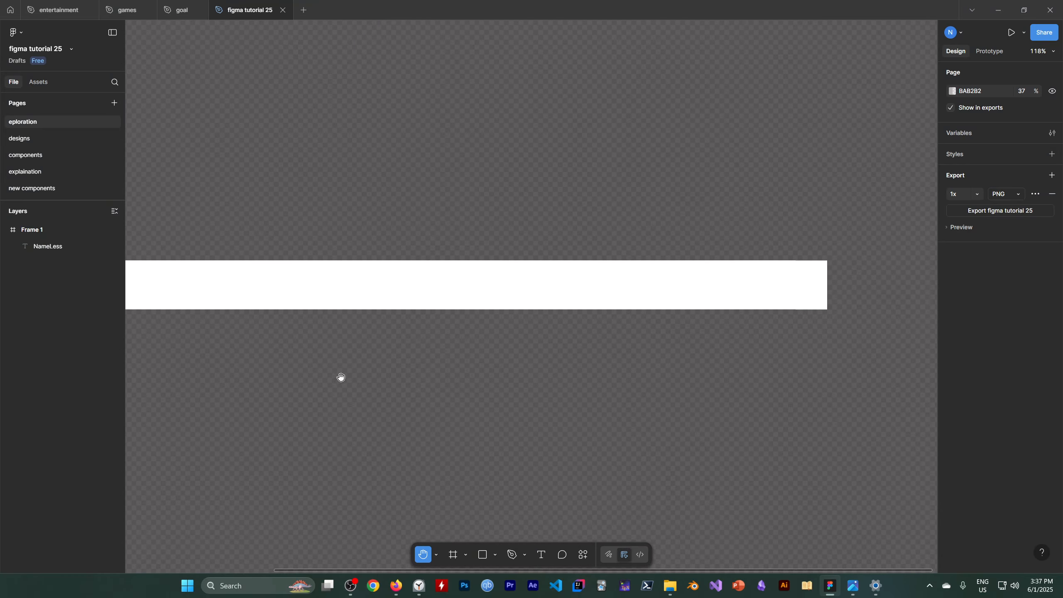
# Add a text reading "Link" inside the white frame, between the name text and the frame's right end
pyautogui.click(541, 554)
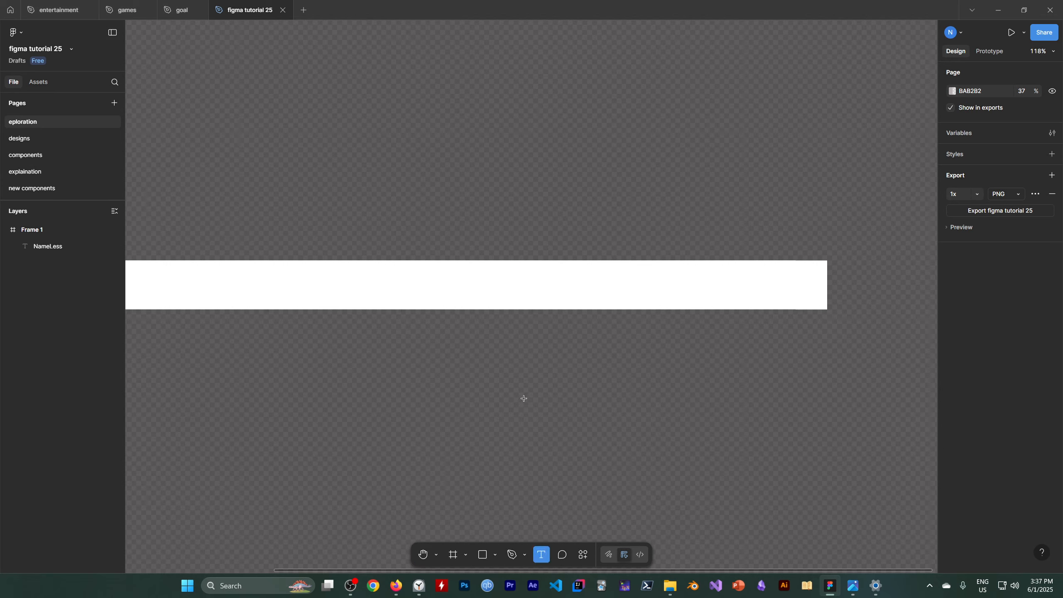
pyautogui.click(475, 287)
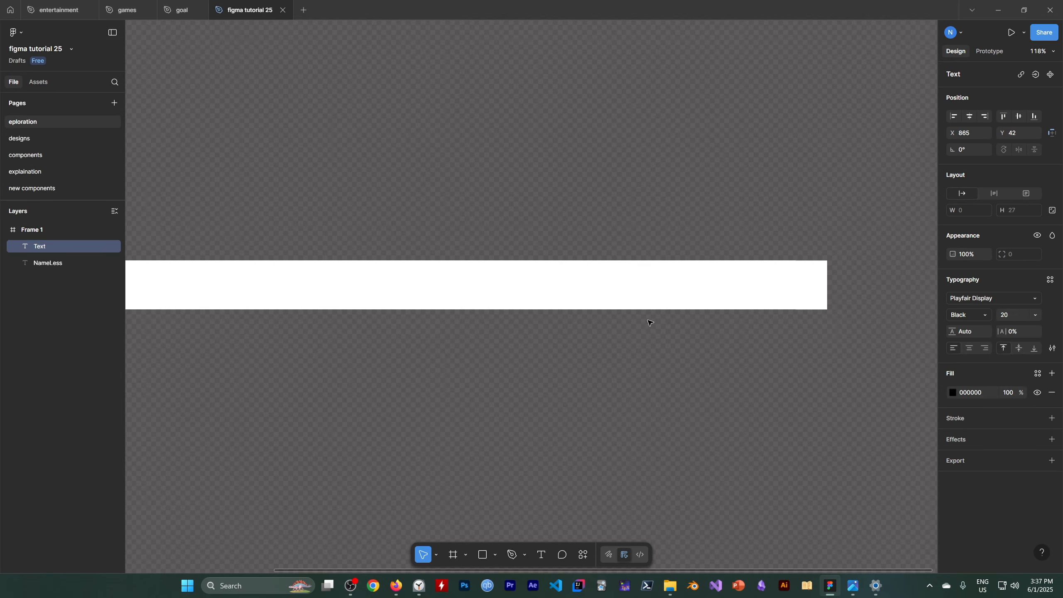
pyautogui.write('Link')
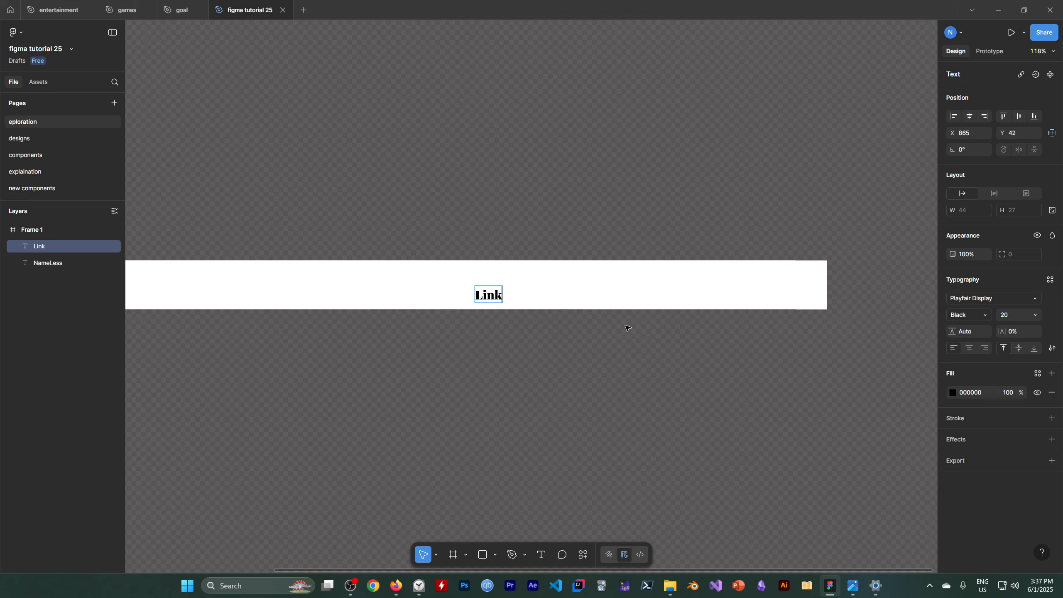
pyautogui.press('Escape')
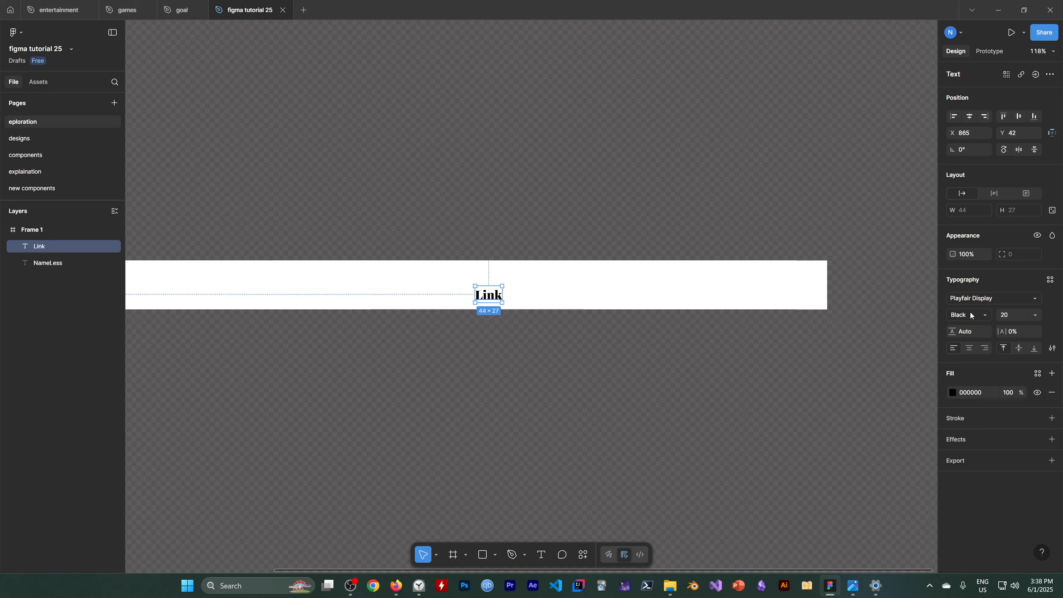
# Set the Link text to the Inter font, Medium weight, size 18
pyautogui.click(1014, 299)
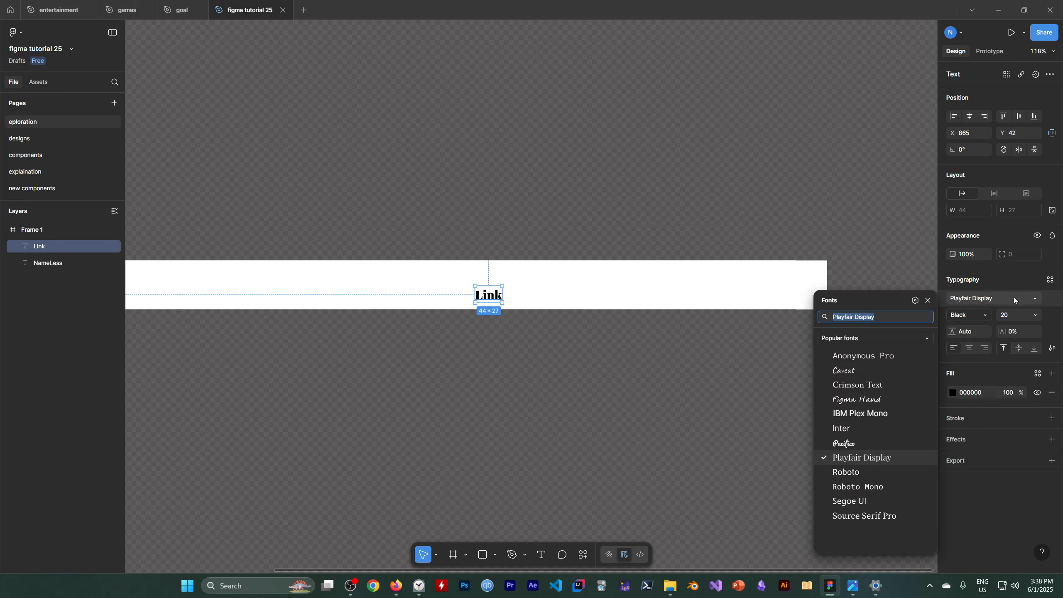
pyautogui.click(852, 427)
pyautogui.click(981, 316)
pyautogui.click(984, 266)
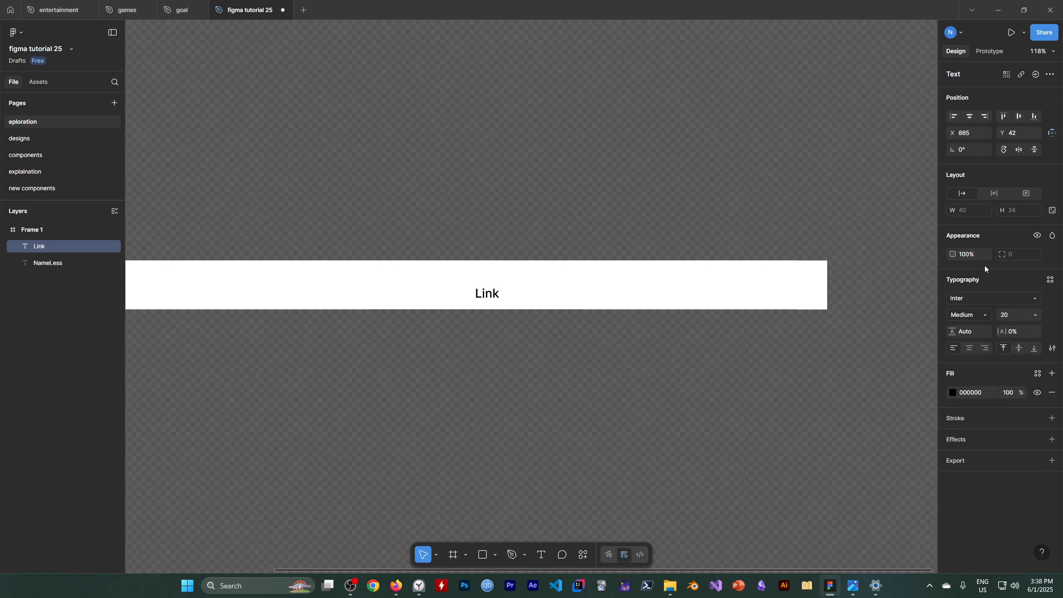
pyautogui.click(1019, 315)
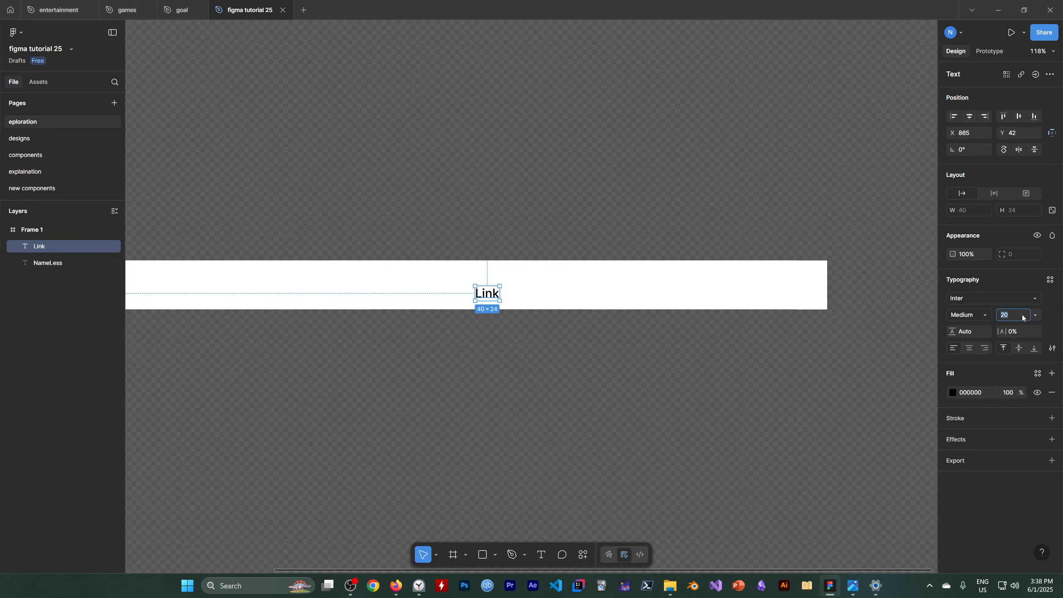
pyautogui.write('18')
pyautogui.press('Return')
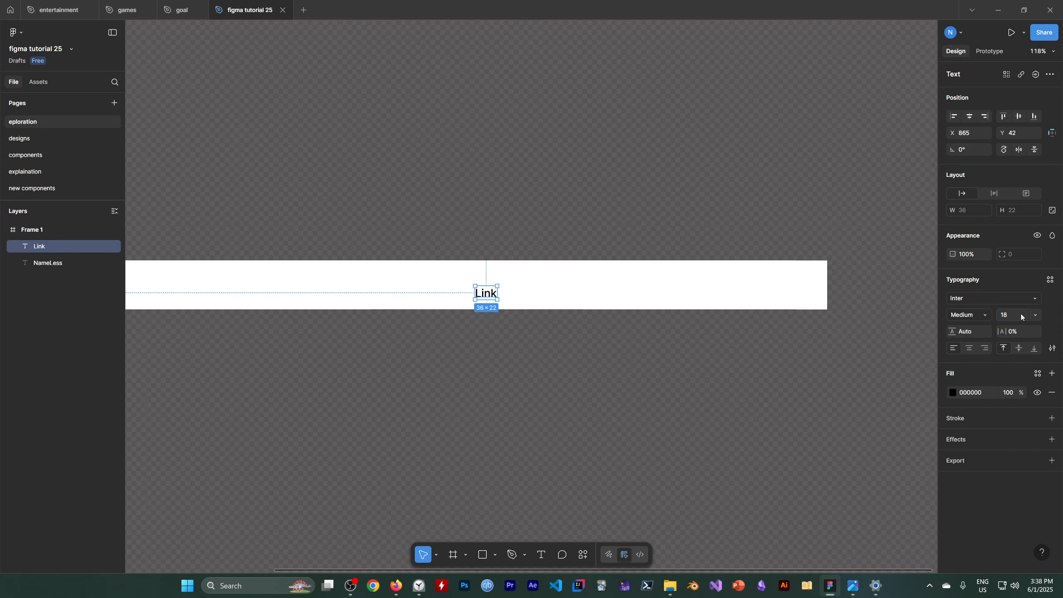
# Move the Link text up and right to about X 918, Y 29, in line with the NameLess text
pyautogui.scroll(-1, 587, 448)
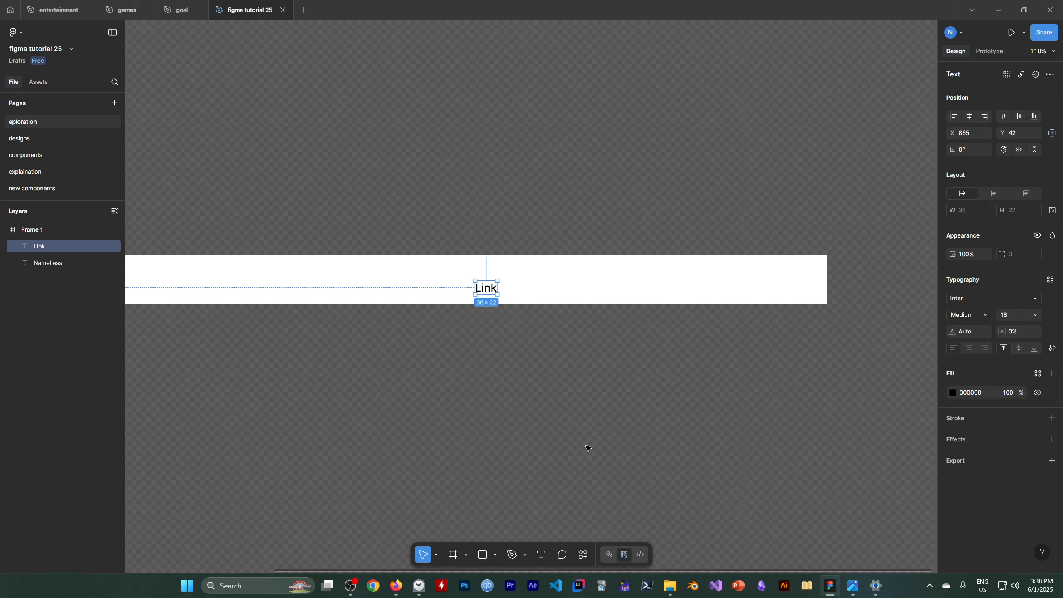
pyautogui.scroll(-3, 588, 448)
pyautogui.click(572, 423)
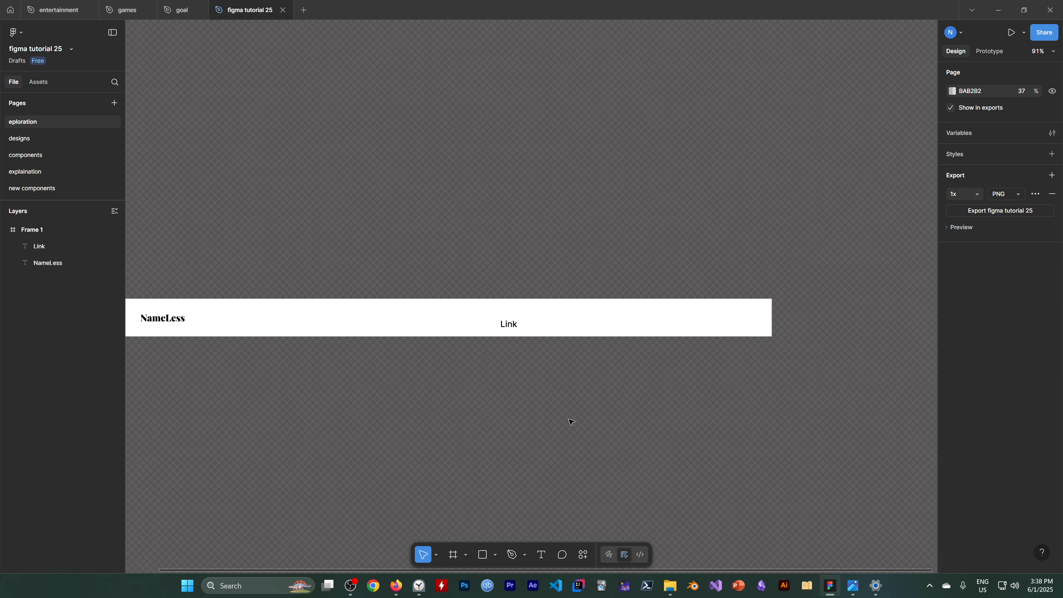
pyautogui.moveTo(511, 333); pyautogui.dragTo(537, 320)
pyautogui.click(559, 395)
pyautogui.click(535, 320)
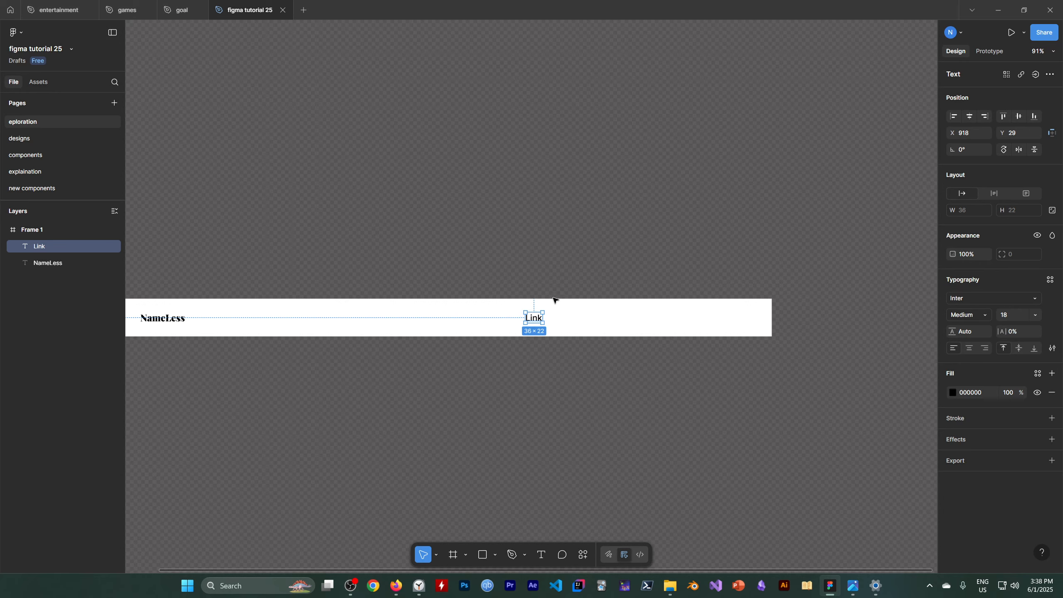
# Try placing a copy of the Link text above the frame, undo it, and look up the Duplicate command
pyautogui.moveTo(540, 322); pyautogui.dragTo(602, 279)
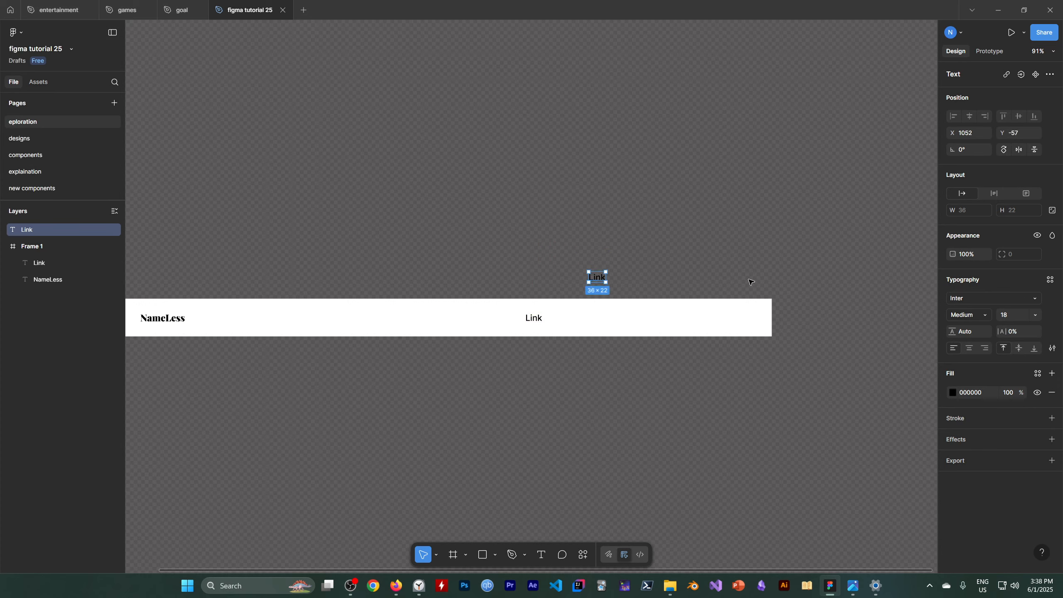
pyautogui.hotkey('ctrl', 'z')
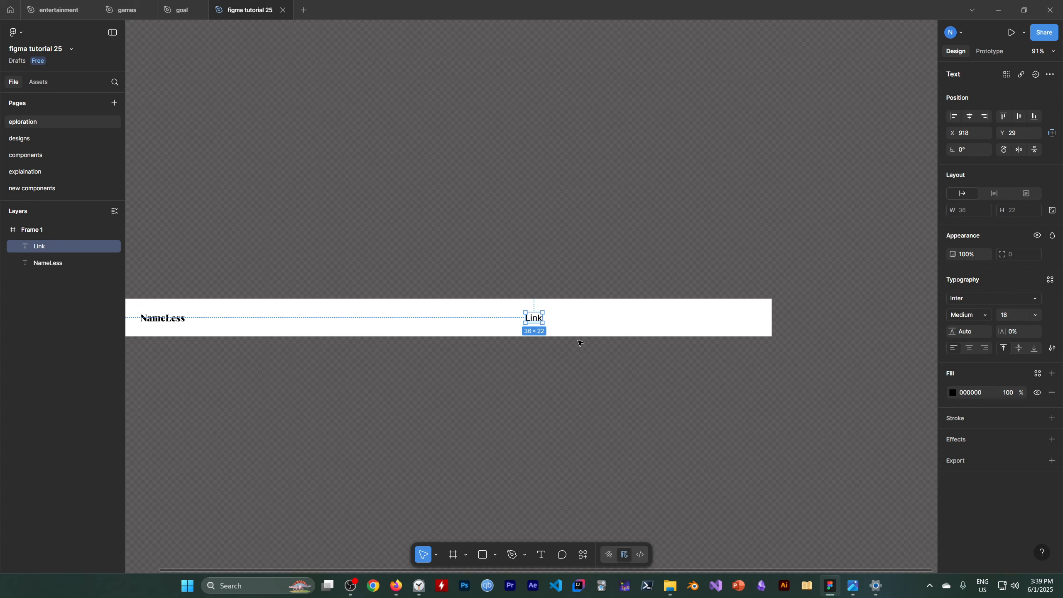
pyautogui.click(15, 33)
pyautogui.moveTo(31, 91)
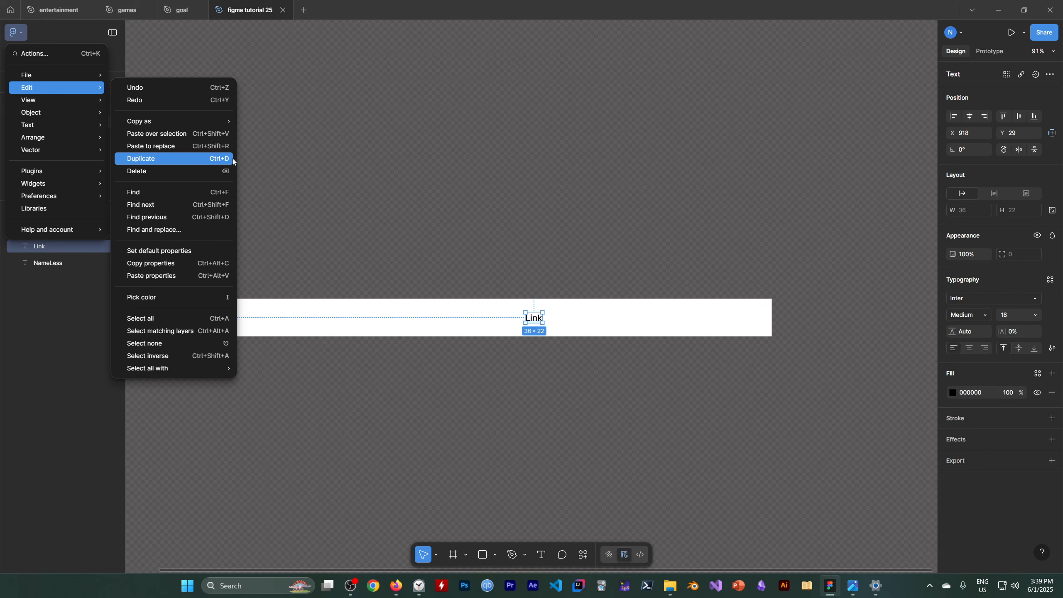
pyautogui.click(541, 339)
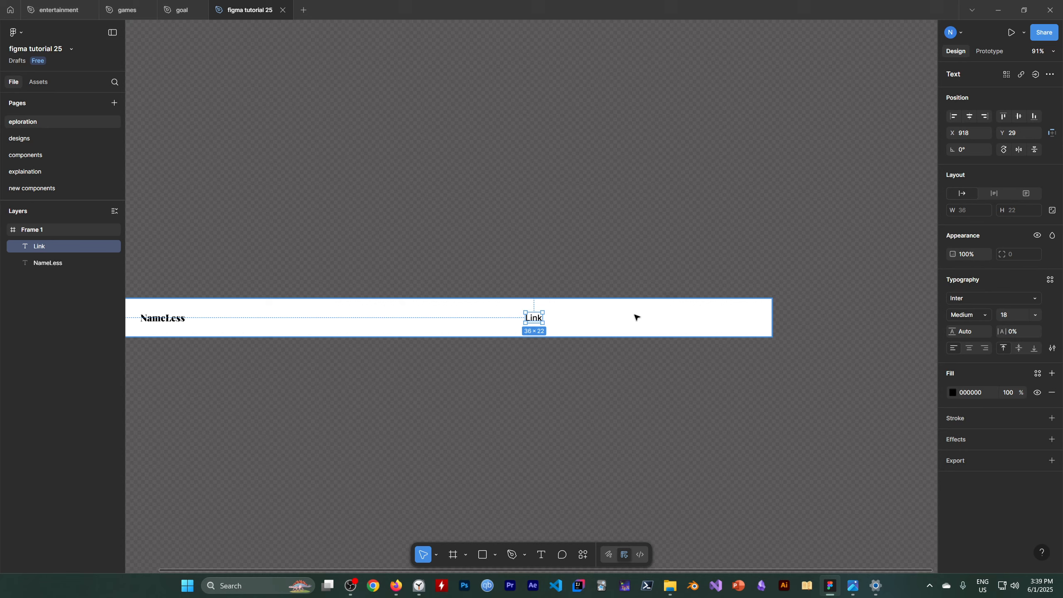
# Make two copies of the Link text to its right, the first at about X 998, Y 48, discarding one surplus duplicate
pyautogui.hotkey('ctrl', 'd')
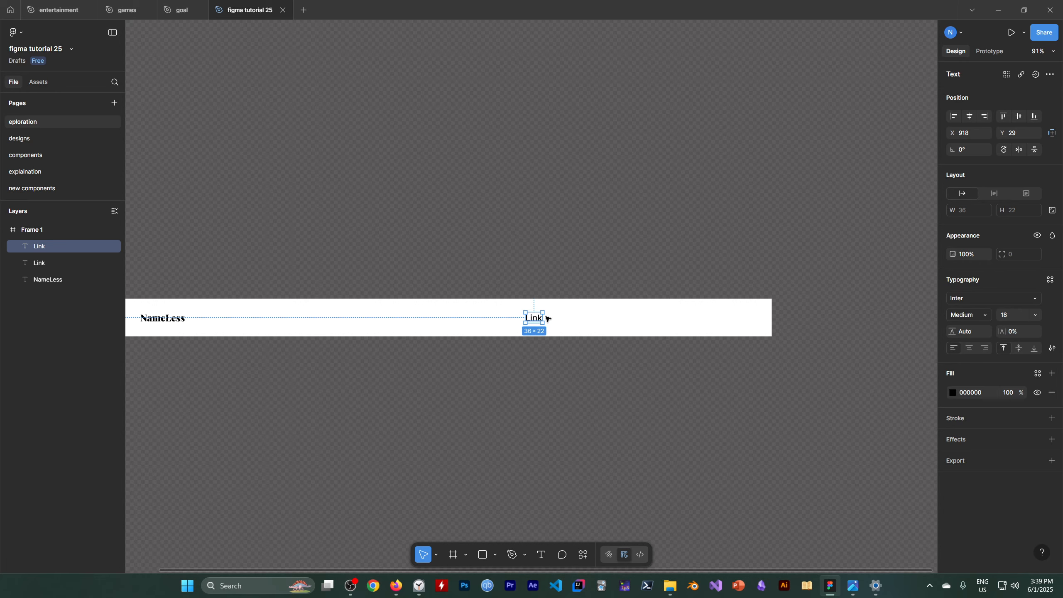
pyautogui.moveTo(535, 318); pyautogui.dragTo(573, 327)
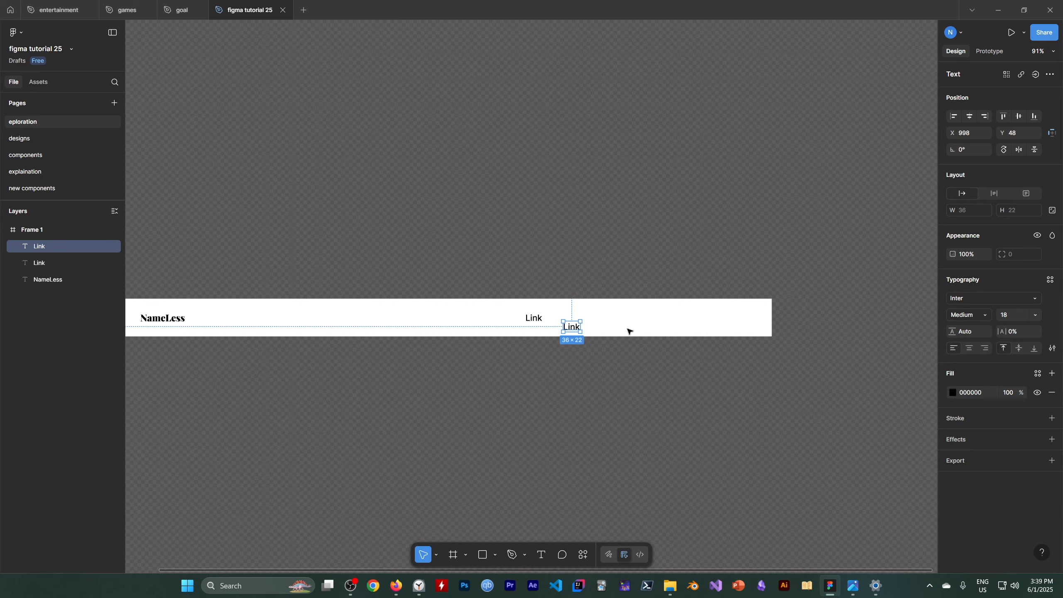
pyautogui.hotkey('ctrl', 'd')
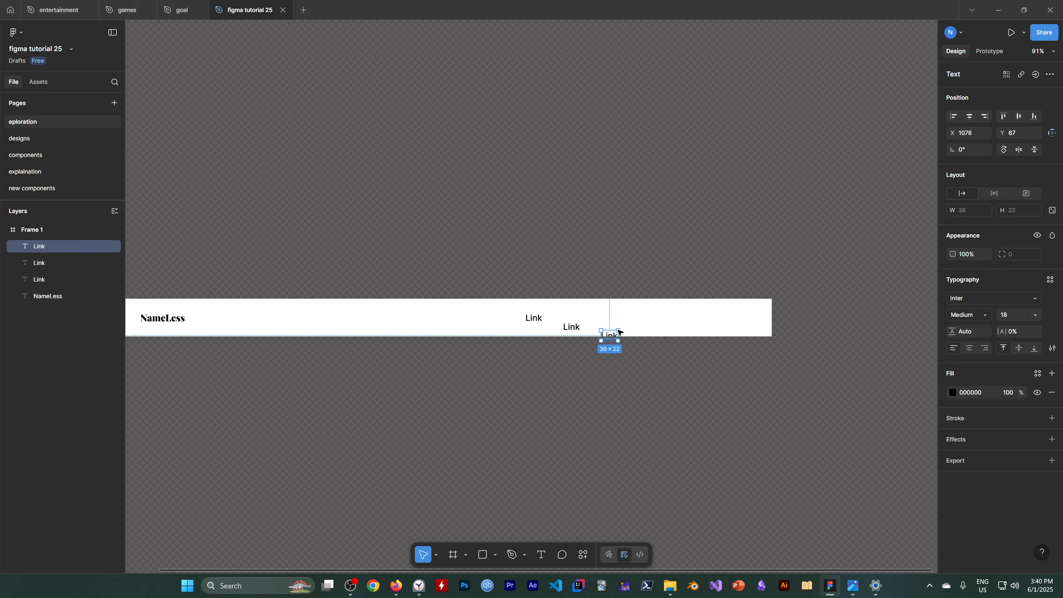
pyautogui.press('Delete')
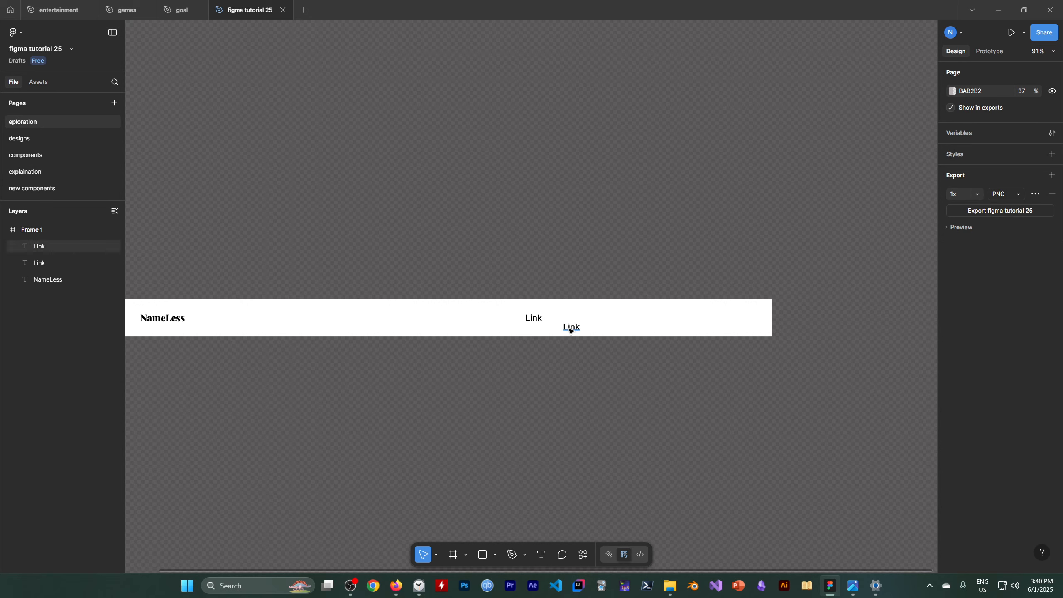
pyautogui.moveTo(569, 331); pyautogui.dragTo(613, 322)
pyautogui.click(557, 345)
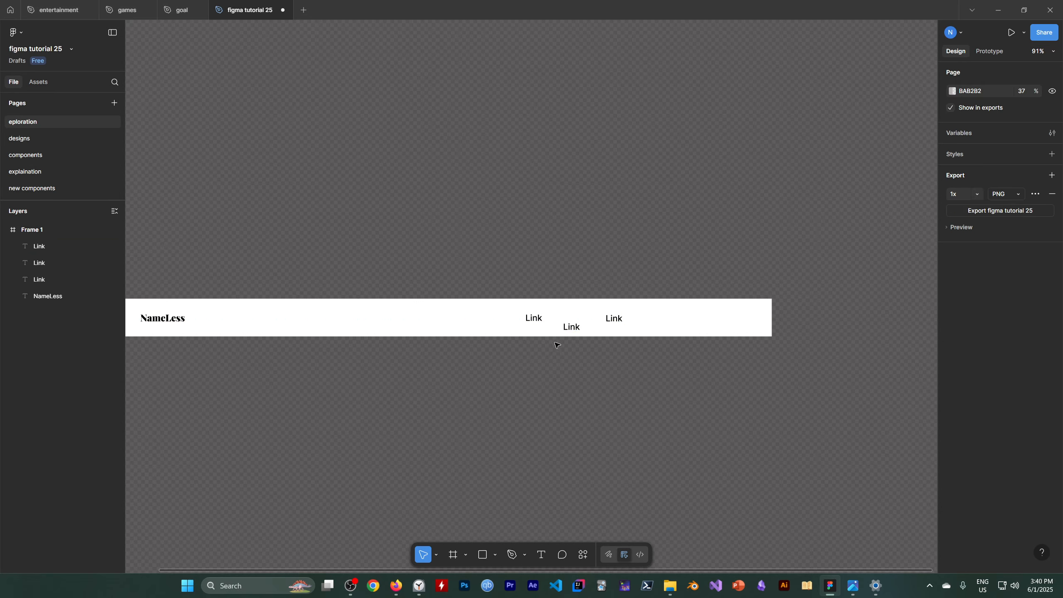
# Align the three Link texts on their vertical centers and move them together up to about Y 26
pyautogui.moveTo(511, 311); pyautogui.dragTo(623, 329)
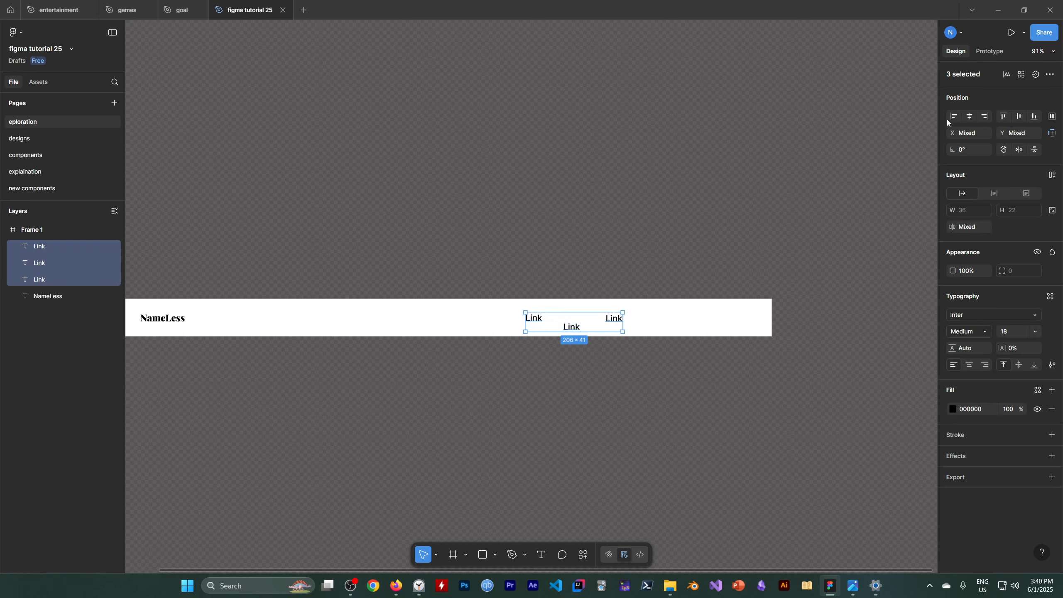
pyautogui.click(1017, 119)
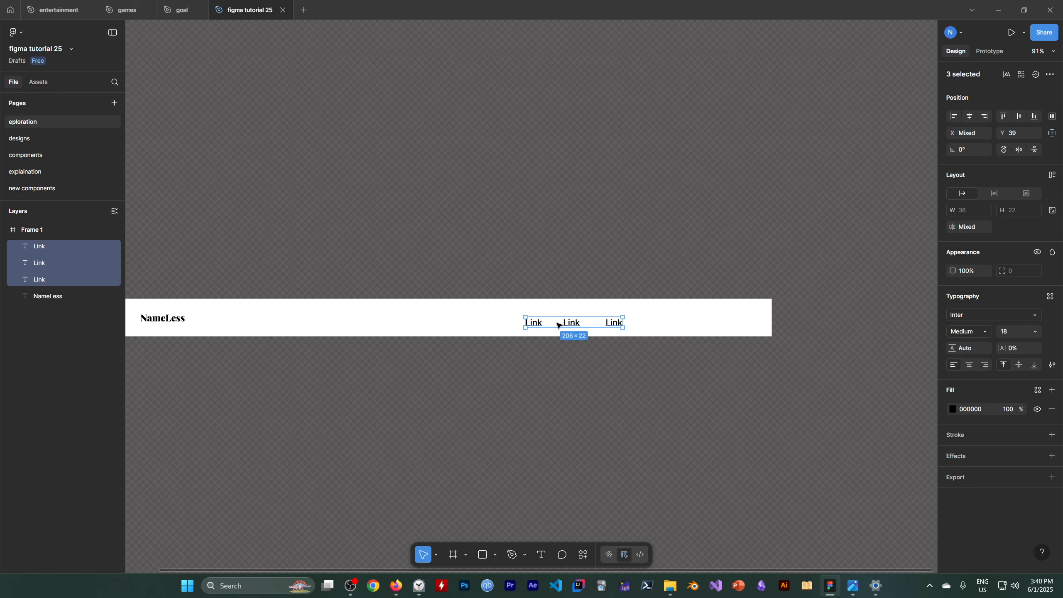
pyautogui.moveTo(559, 325); pyautogui.dragTo(562, 318)
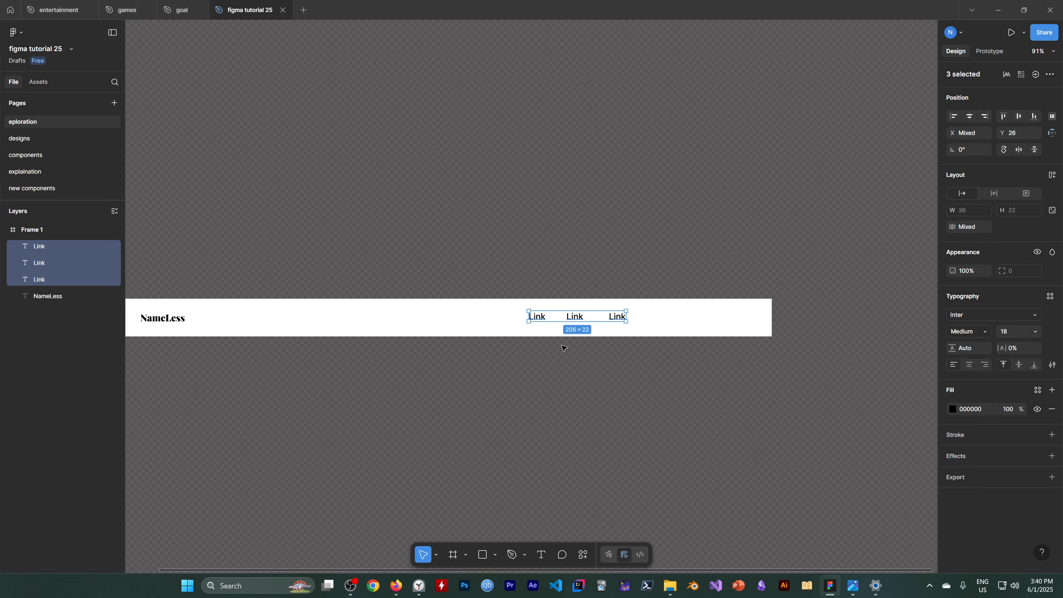
# Wrap the three Link texts in an auto layout frame and view its layers and gap options
pyautogui.click(1049, 179)
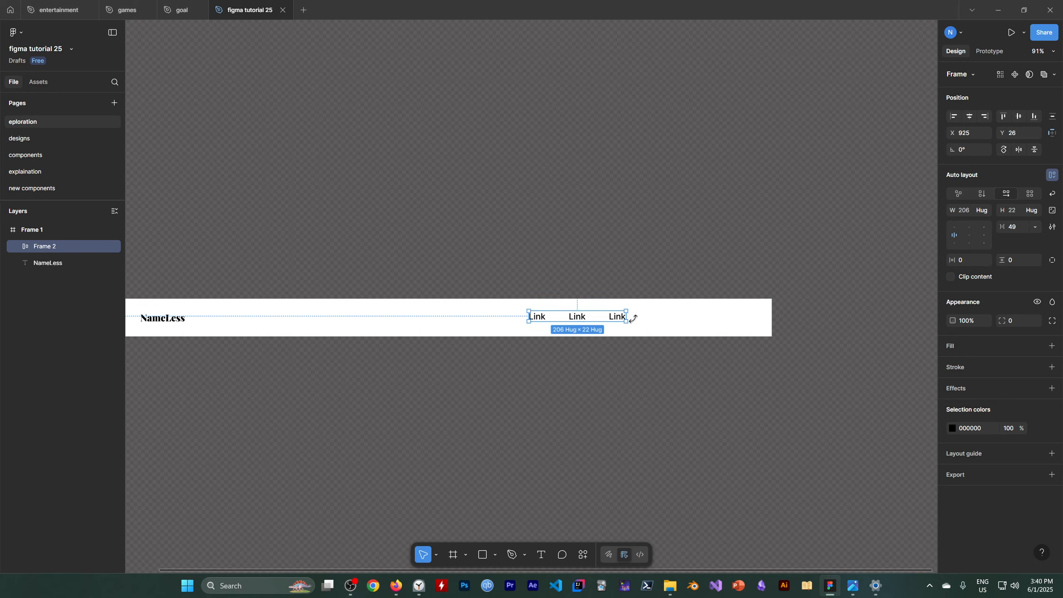
pyautogui.click(17, 246)
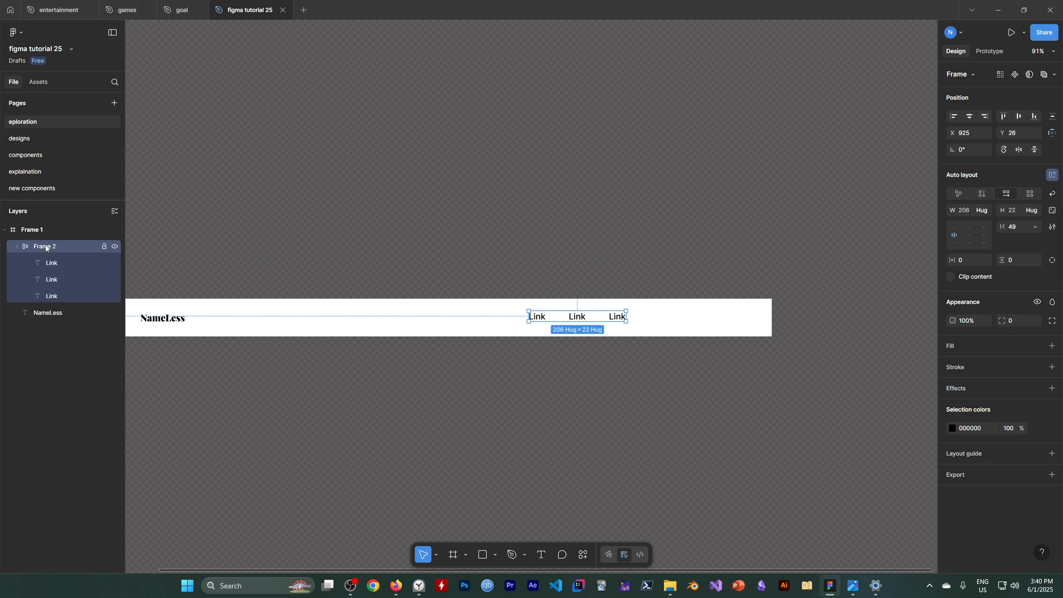
pyautogui.click(1034, 228)
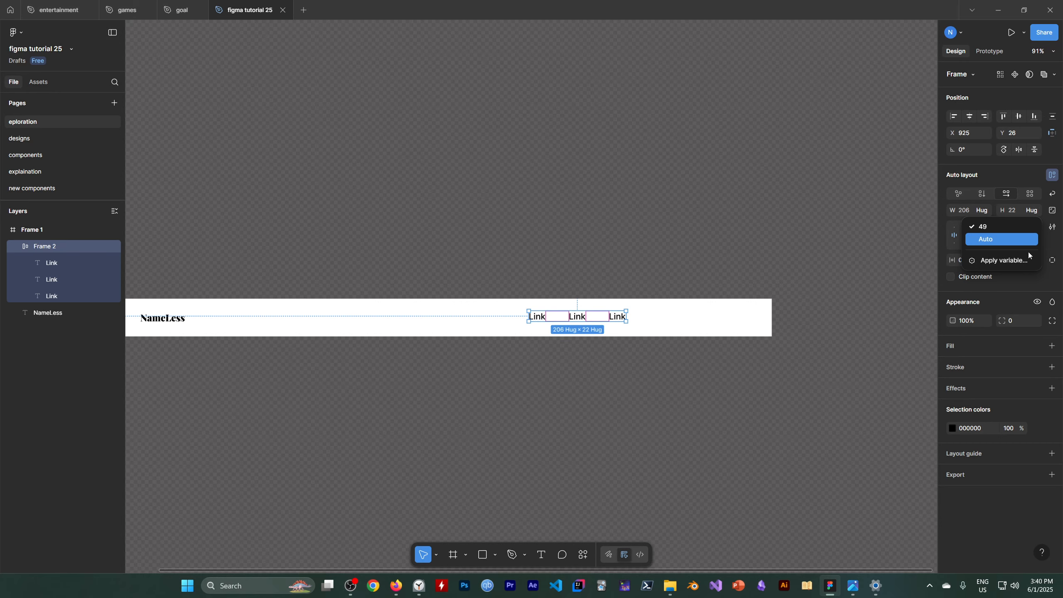
pyautogui.click(555, 319)
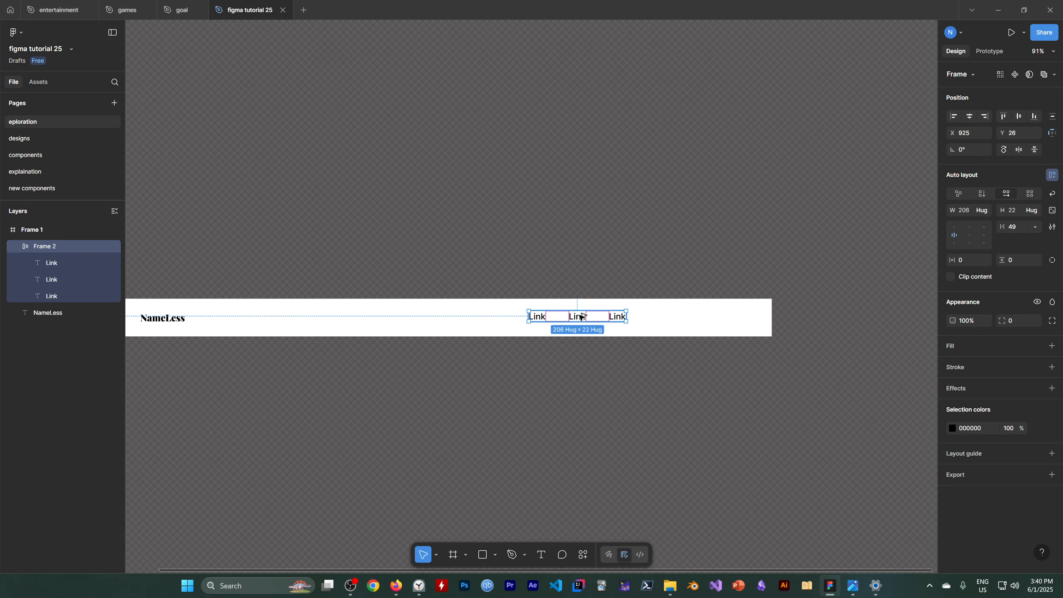
# Reduce the auto layout gap between the Link texts to about 23
pyautogui.scroll(1, 580, 327)
pyautogui.click(567, 402)
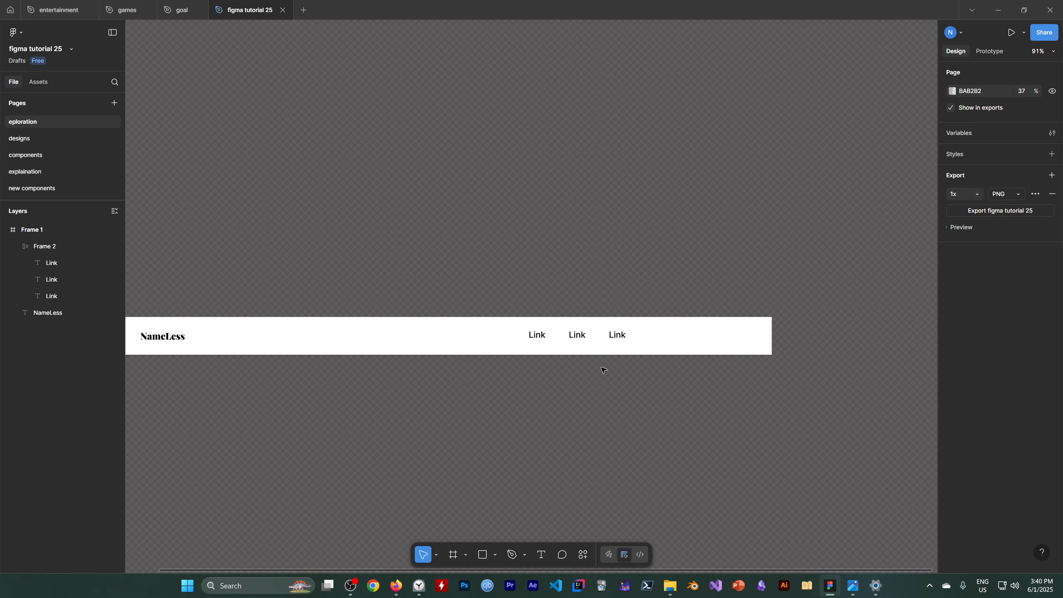
pyautogui.scroll(5, 602, 369)
pyautogui.click(512, 304)
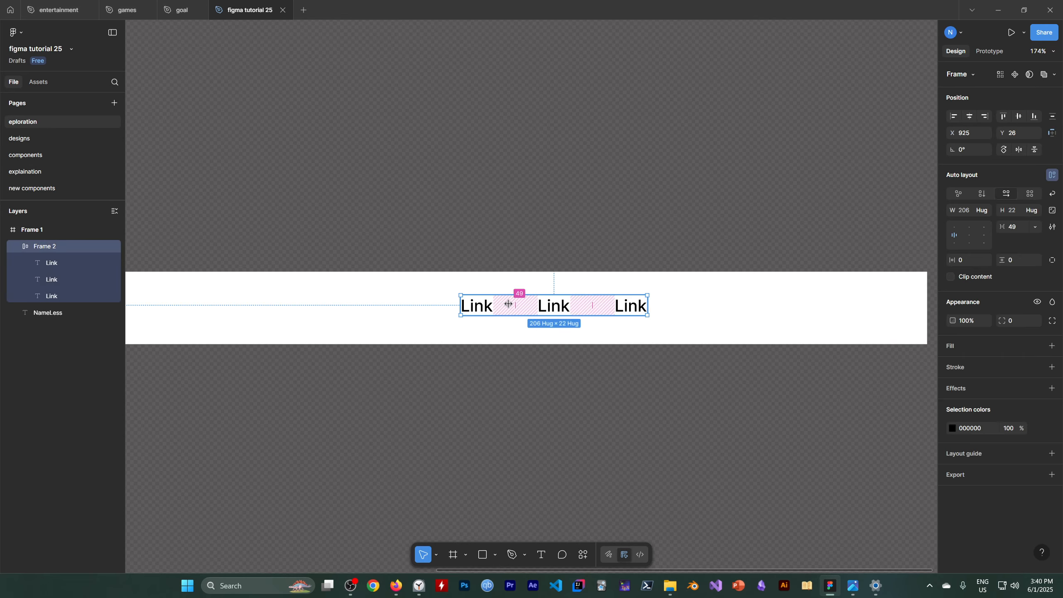
pyautogui.moveTo(508, 304); pyautogui.dragTo(498, 305)
pyautogui.click(351, 585)
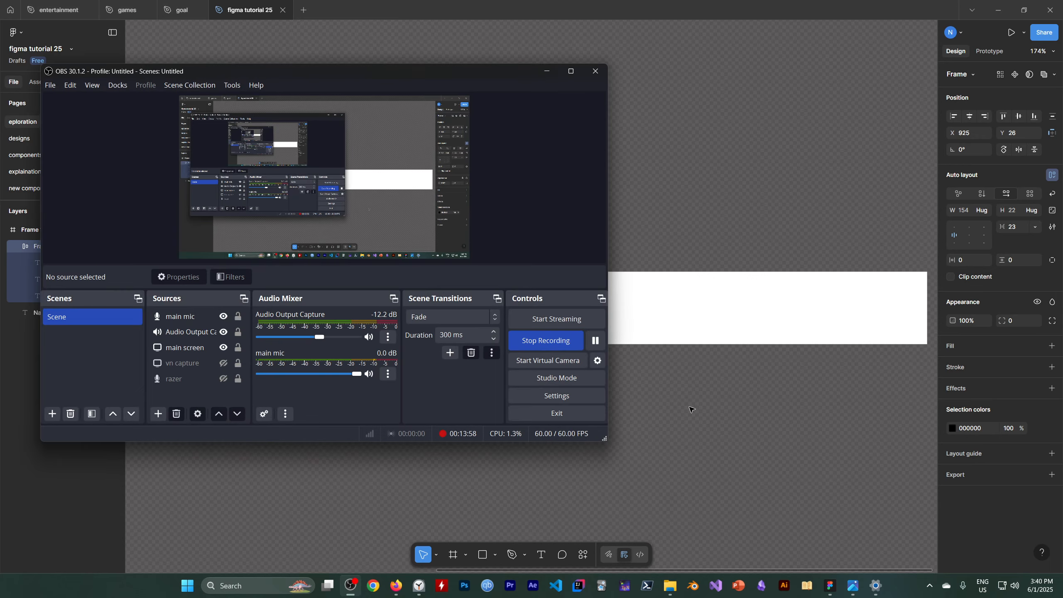
pyautogui.click(595, 341)
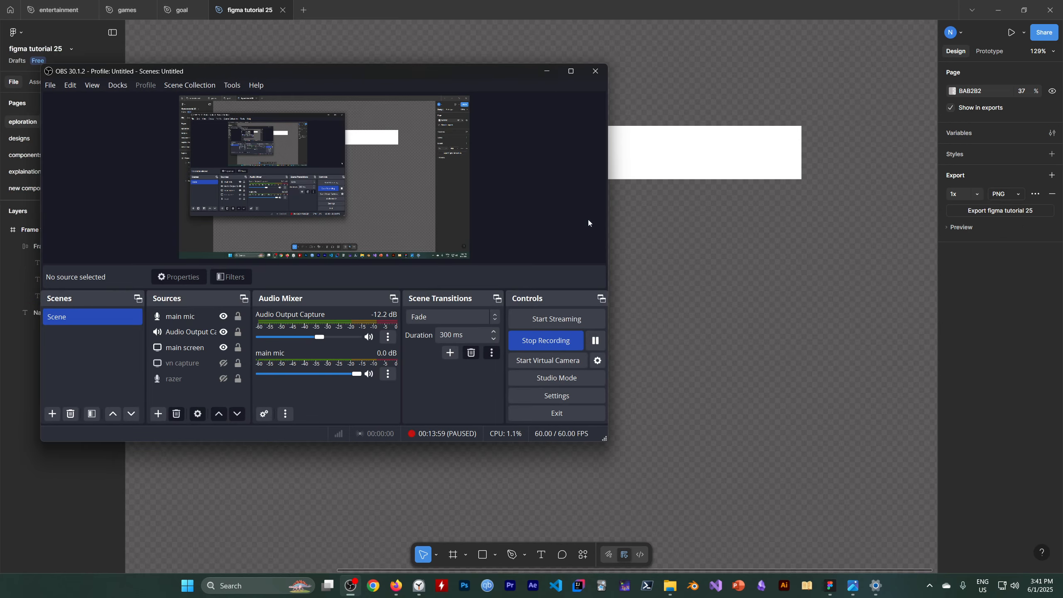
pyautogui.click(546, 71)
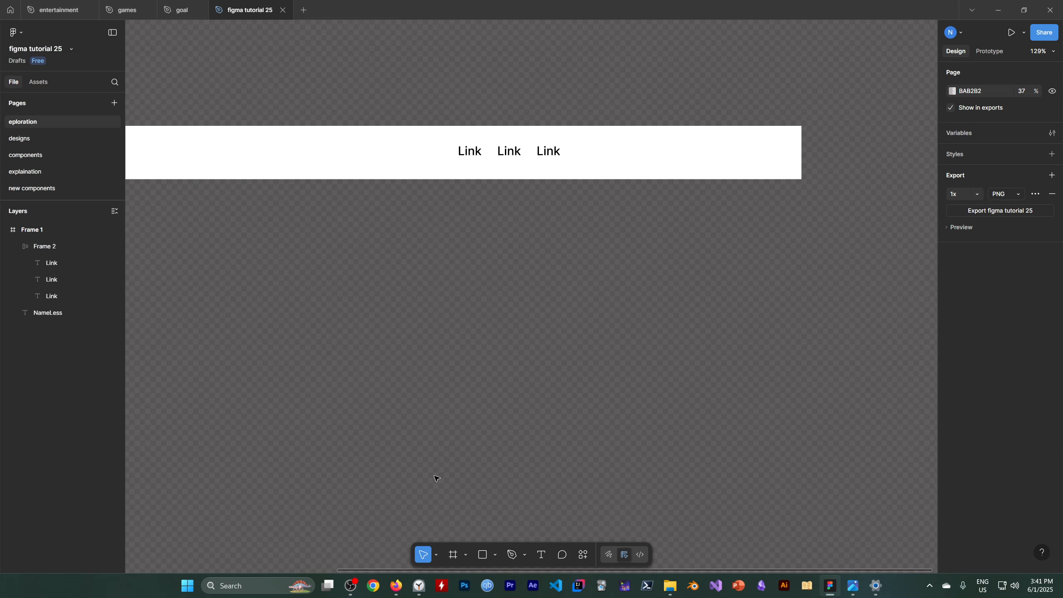
# Place a 100 by 100 rectangle on the empty canvas below the navigation frame
pyautogui.click(486, 553)
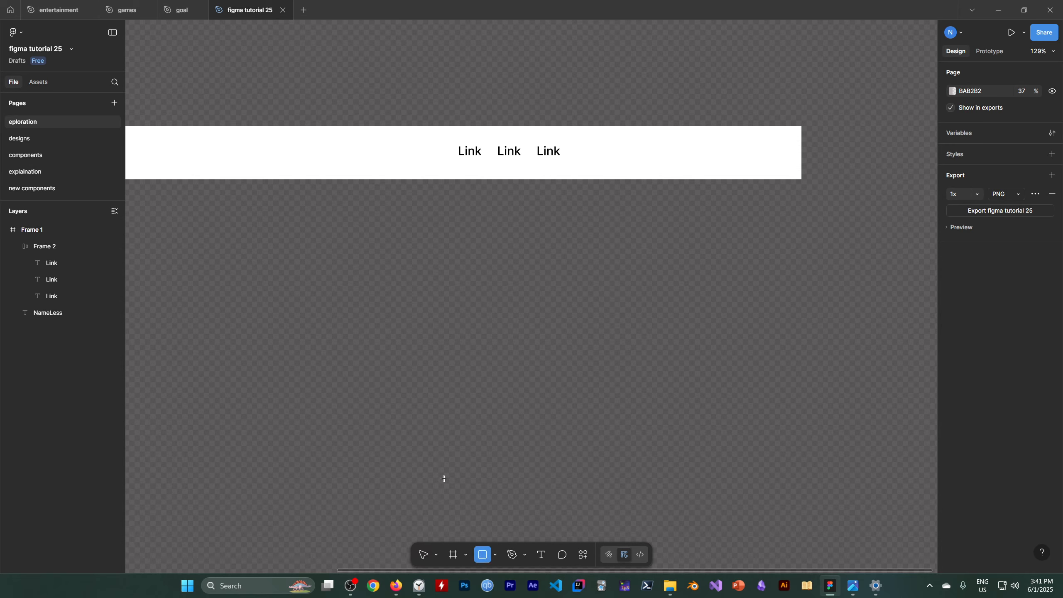
pyautogui.click(320, 331)
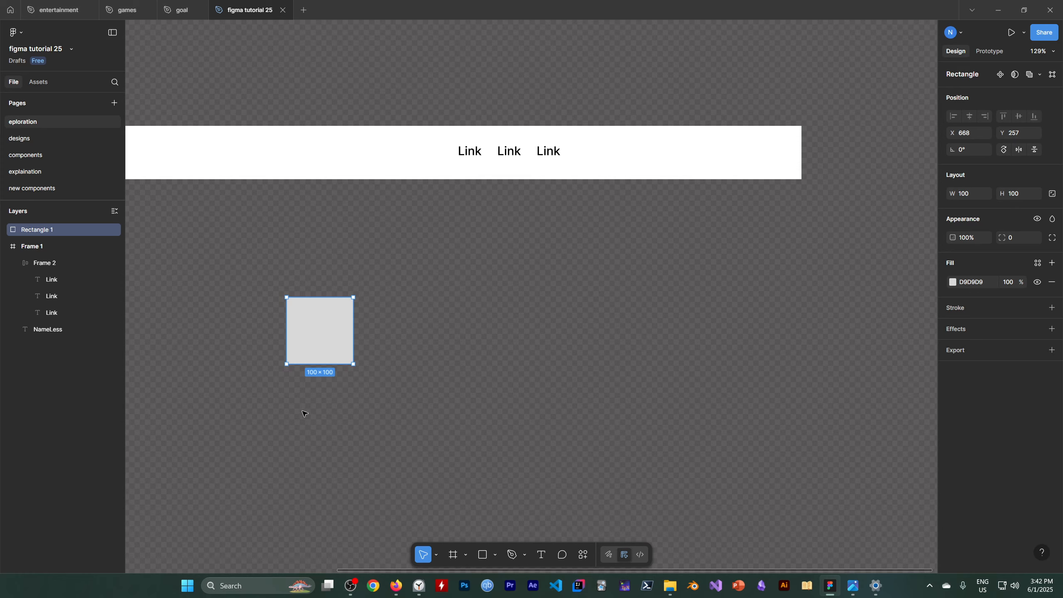
# Duplicate the rectangle, offset the copy to about X 734, Y 297, and rotate it to about -23°
pyautogui.moveTo(317, 341)
pyautogui.hotkey('ctrl', 'd')
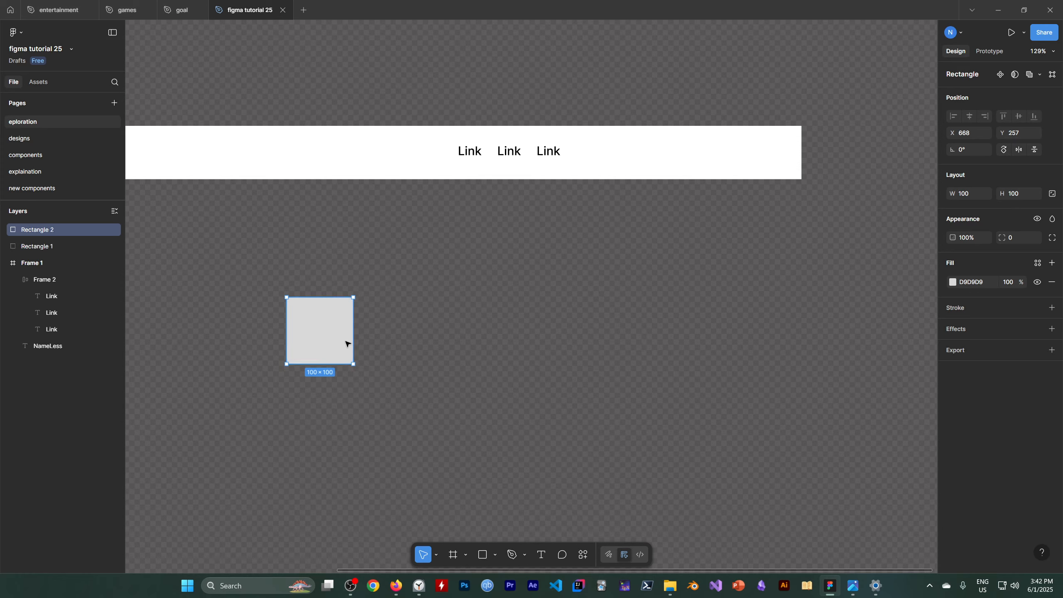
pyautogui.moveTo(349, 335); pyautogui.dragTo(378, 358)
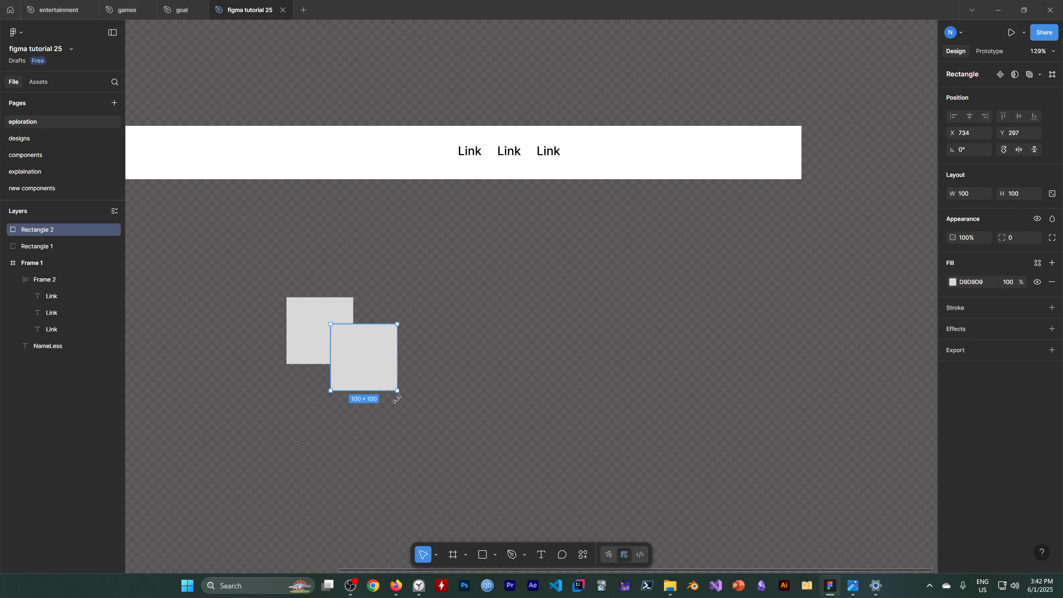
pyautogui.moveTo(396, 394); pyautogui.dragTo(382, 402)
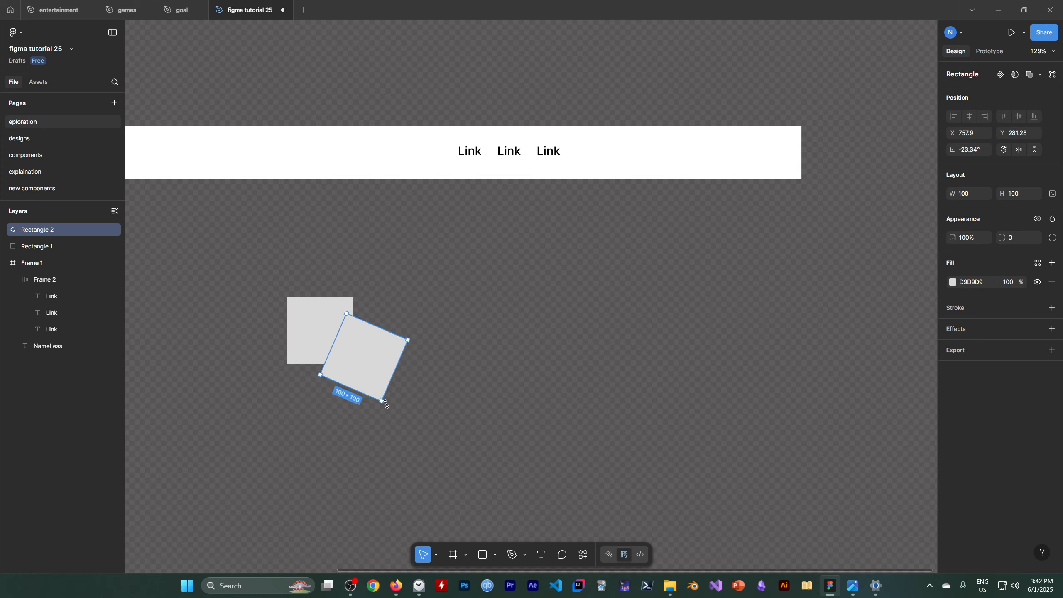
# Repeat the offset-and-rotate duplication until 16 squares form a closed ring, and select all of the squares
pyautogui.hotkey('ctrl', 'd')
pyautogui.hotkey('ctrl', 'd')
pyautogui.hotkey('ctrl', 'd')
pyautogui.hotkey('ctrl', 'd')
pyautogui.scroll(-2, 454, 398)
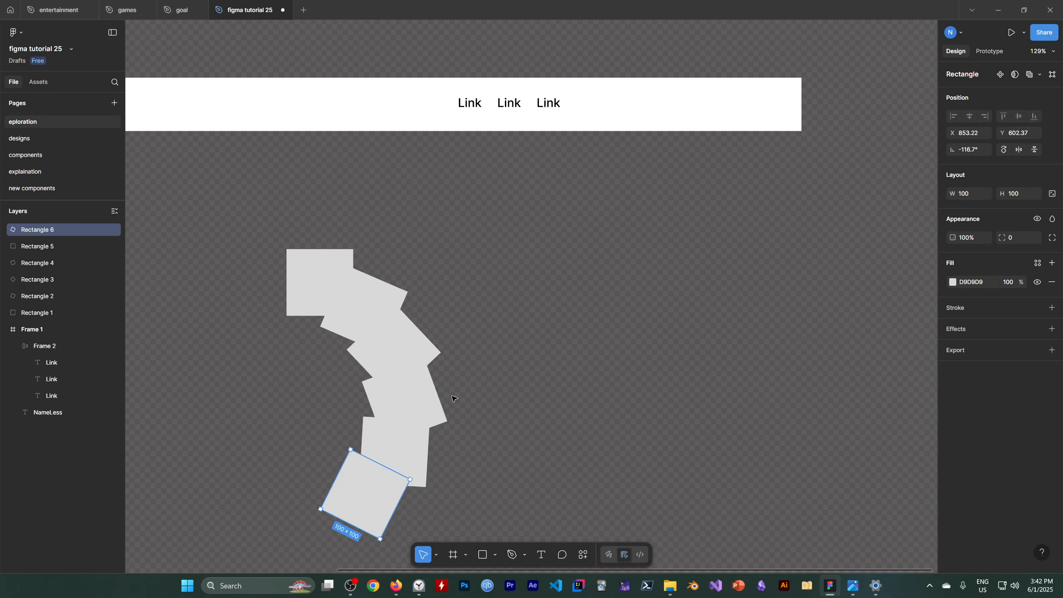
pyautogui.hotkey('ctrl', 'd')
pyautogui.hotkey('ctrl', 'd')
pyautogui.hotkey('ctrl', 'd')
pyautogui.hotkey('ctrl', 'd')
pyautogui.hotkey('ctrl', 'd')
pyautogui.hscroll(-2, 454, 398)
pyautogui.hotkey('ctrl', 'd')
pyautogui.hotkey('ctrl', 'd')
pyautogui.hotkey('ctrl', 'd')
pyautogui.hotkey('ctrl', 'd')
pyautogui.hotkey('ctrl', 'd')
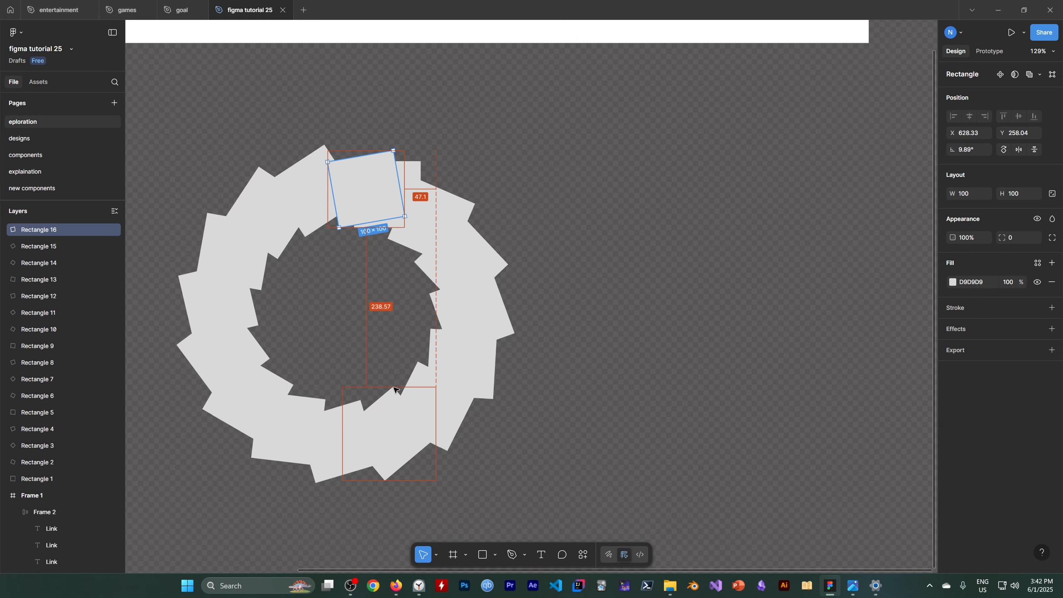
pyautogui.scroll(-2, 398, 398)
pyautogui.scroll(-4, 398, 398)
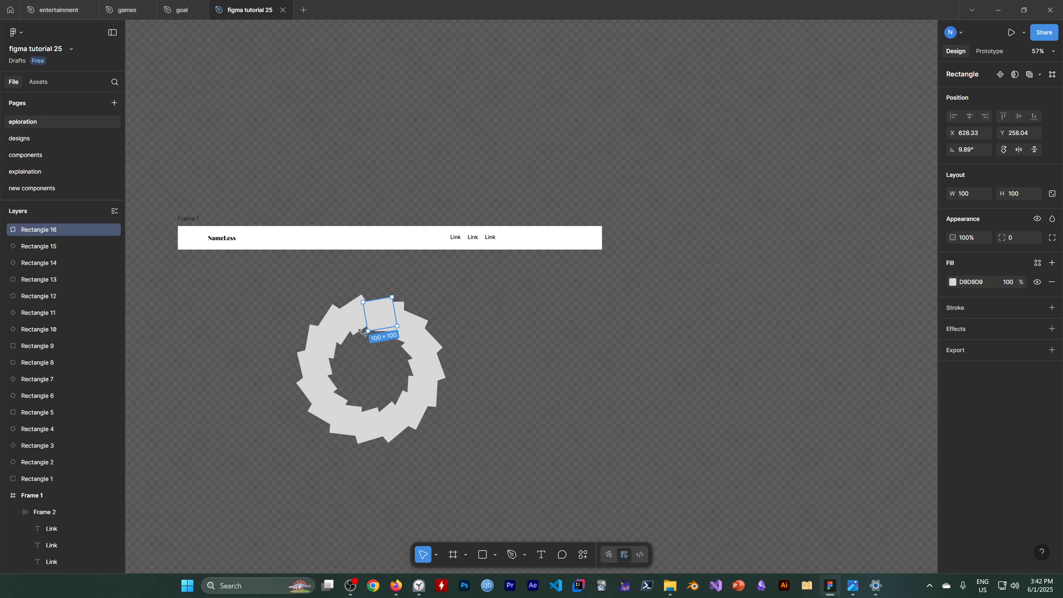
pyautogui.click(366, 375)
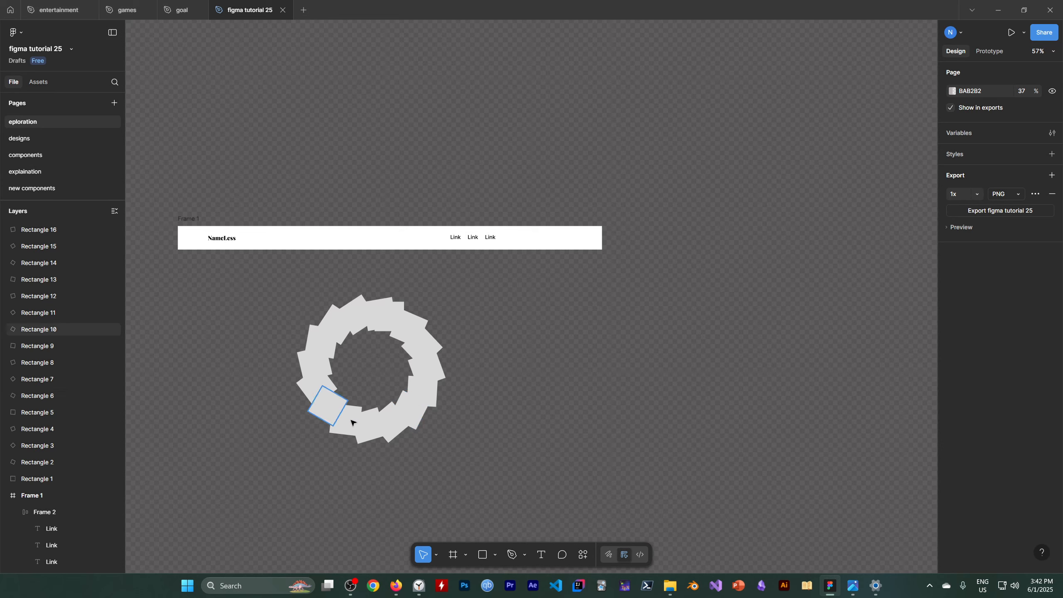
pyautogui.moveTo(279, 296); pyautogui.dragTo(435, 444)
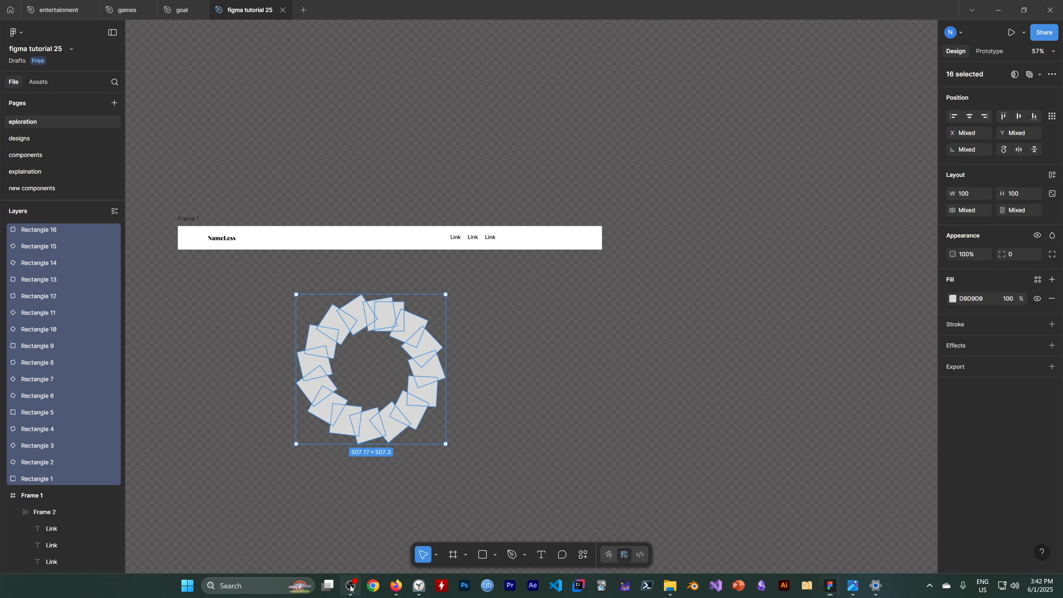
pyautogui.click(351, 585)
pyautogui.click(595, 340)
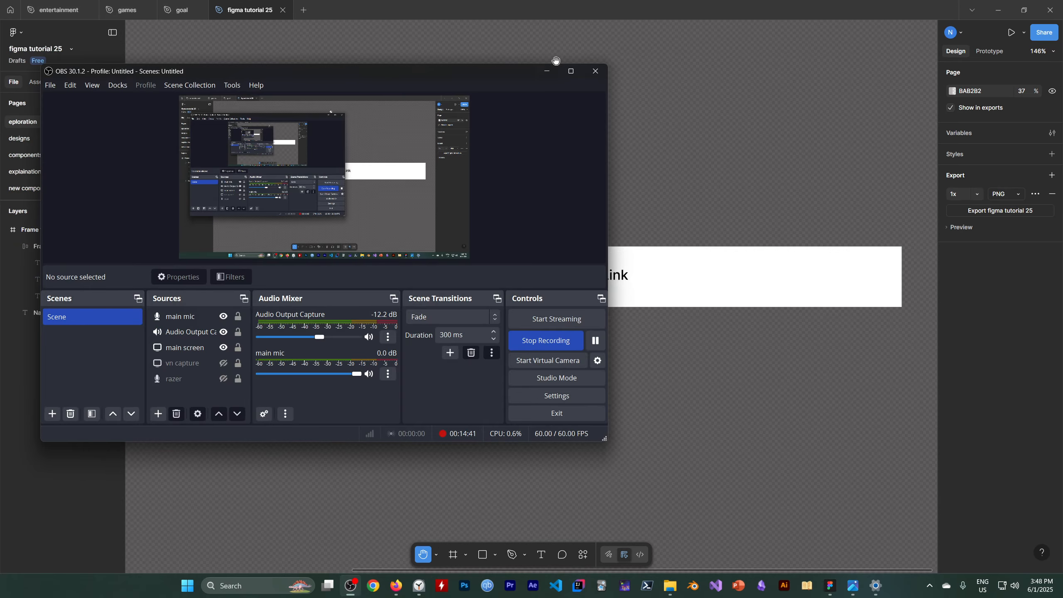
pyautogui.click(546, 71)
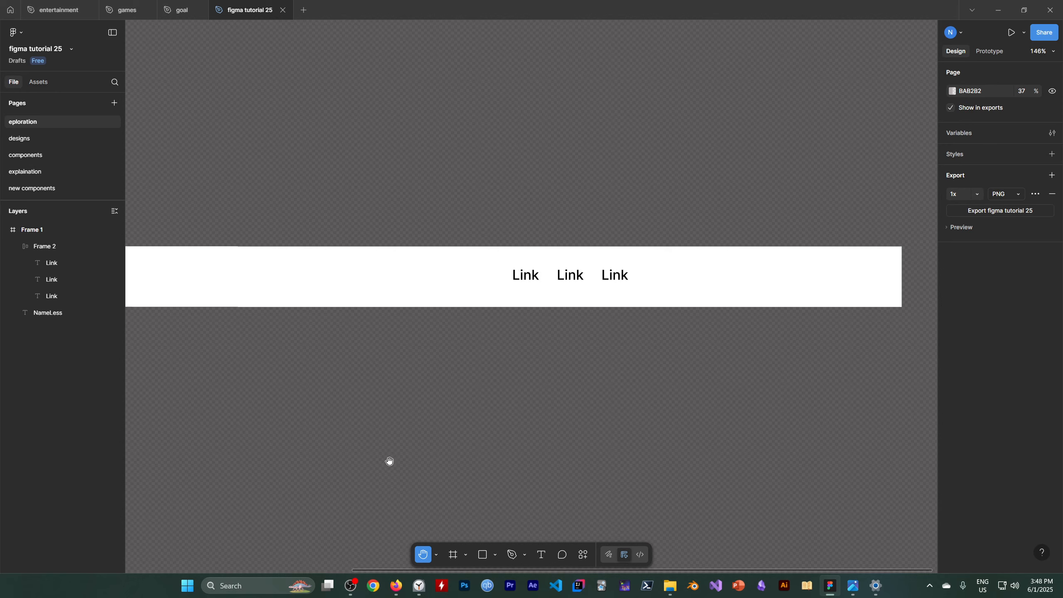
# Insert the button component from this file's new components library into the navigation frame, beside the links at about X 1209, Y 26
pyautogui.moveTo(387, 455); pyautogui.dragTo(281, 471)
pyautogui.moveTo(324, 376); pyautogui.dragTo(264, 410)
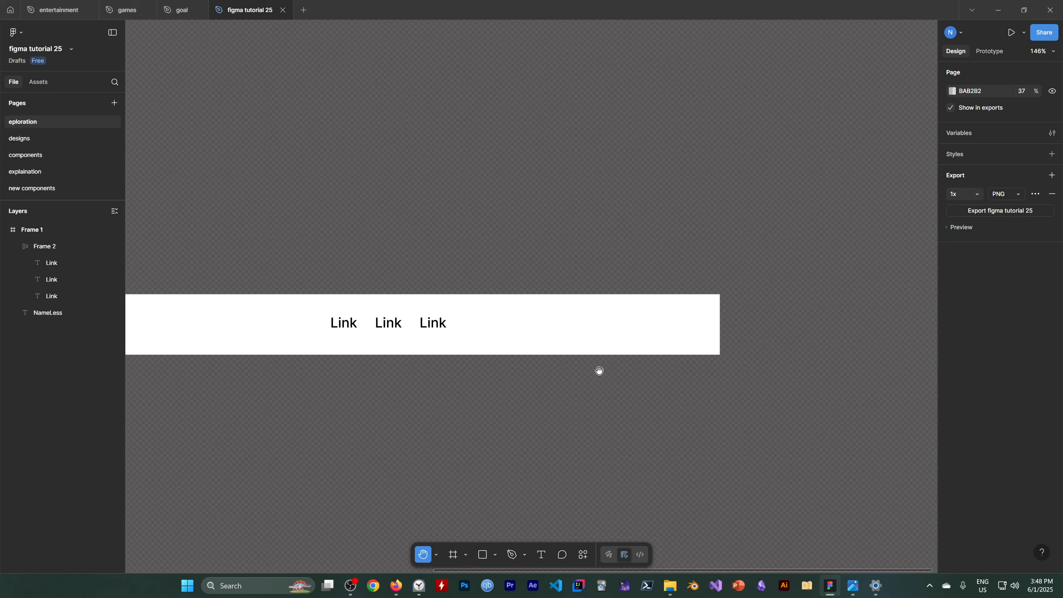
pyautogui.press('v')
pyautogui.click(352, 320)
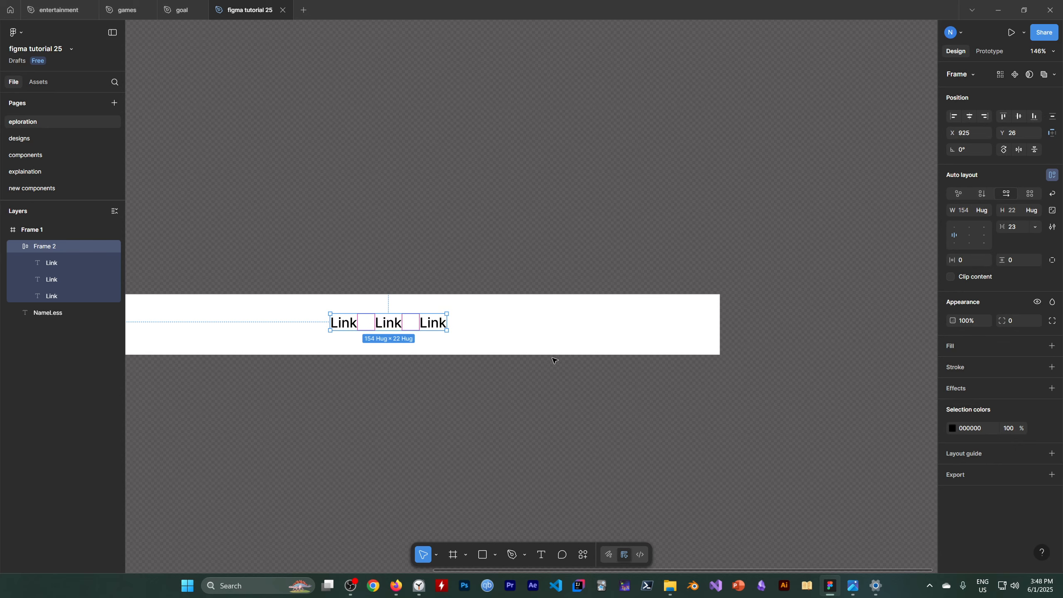
pyautogui.click(551, 339)
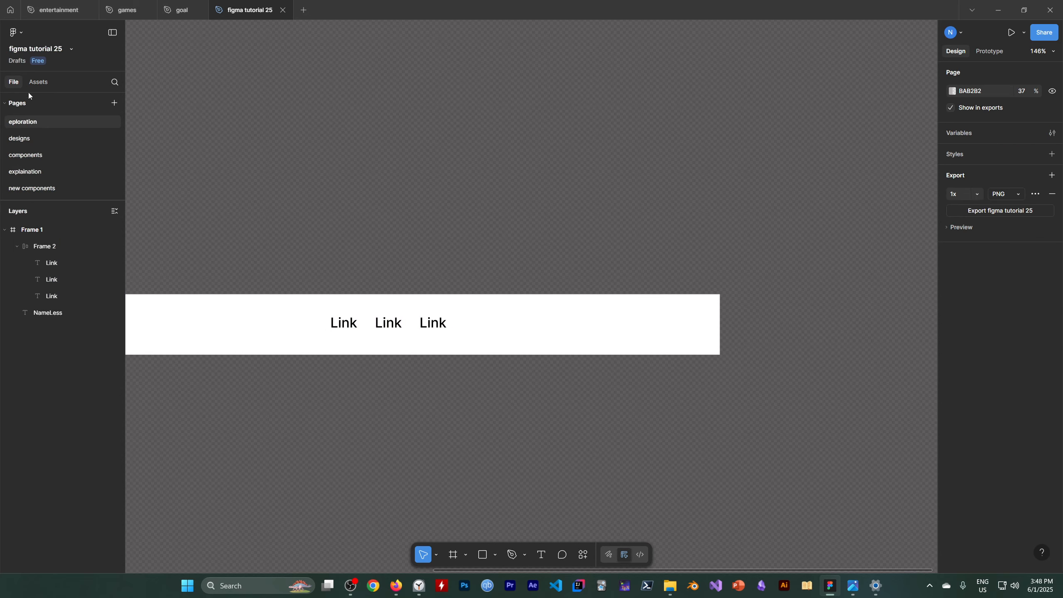
pyautogui.click(41, 84)
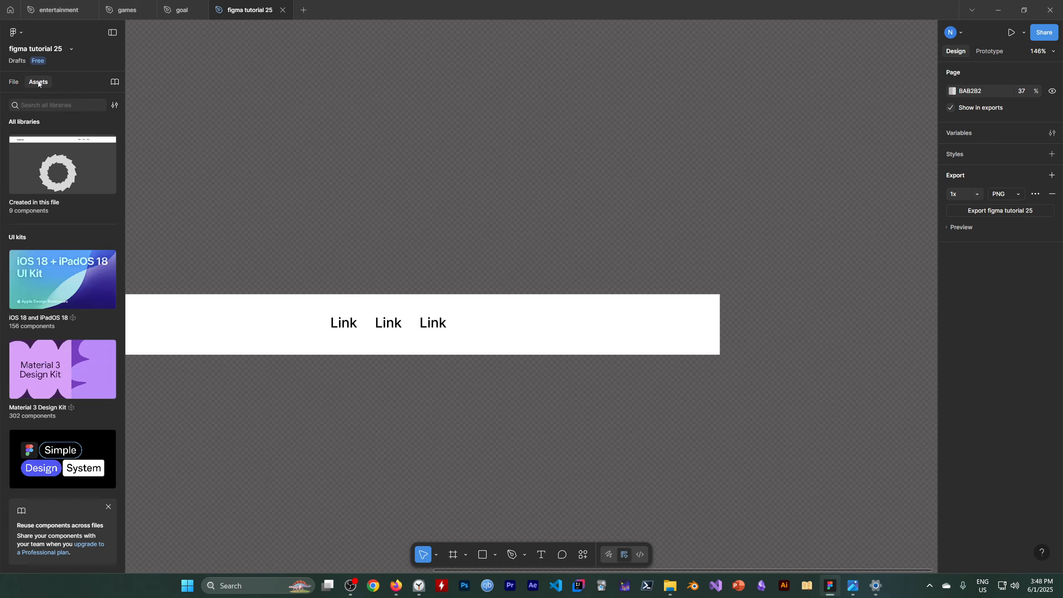
pyautogui.click(30, 206)
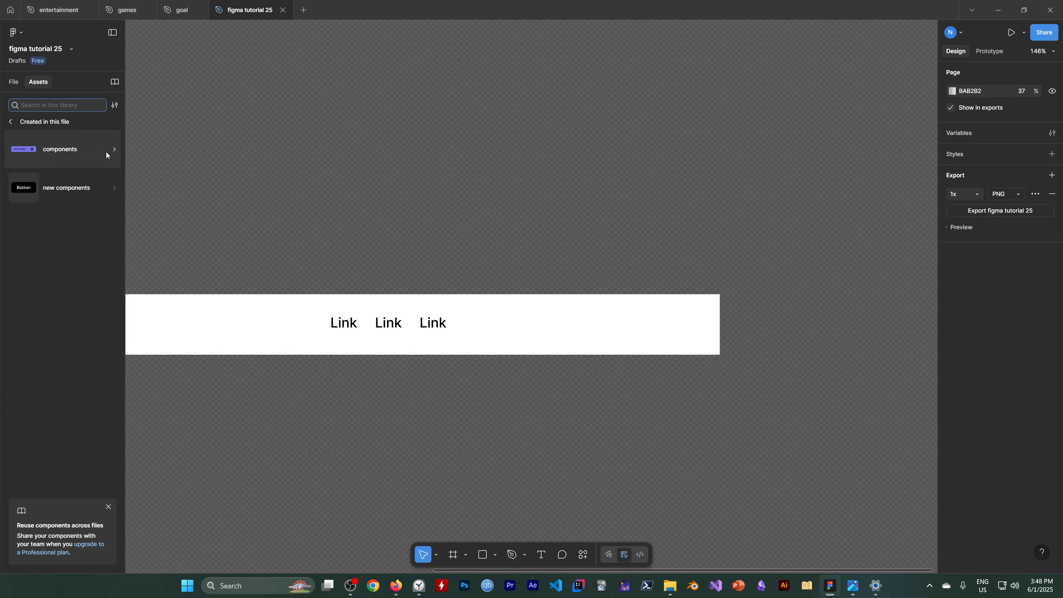
pyautogui.click(102, 189)
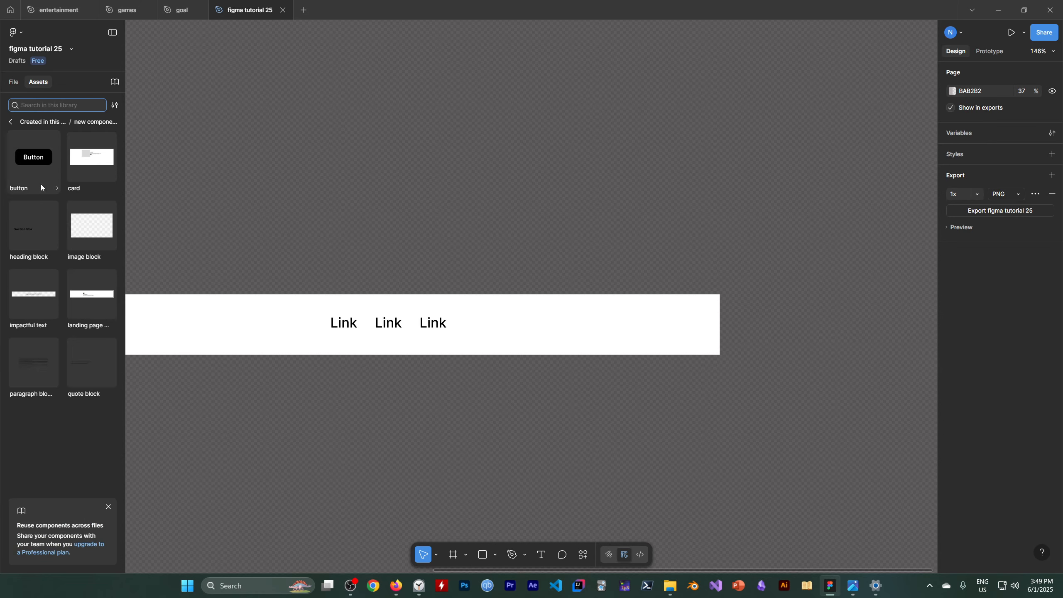
pyautogui.moveTo(33, 163); pyautogui.dragTo(579, 325)
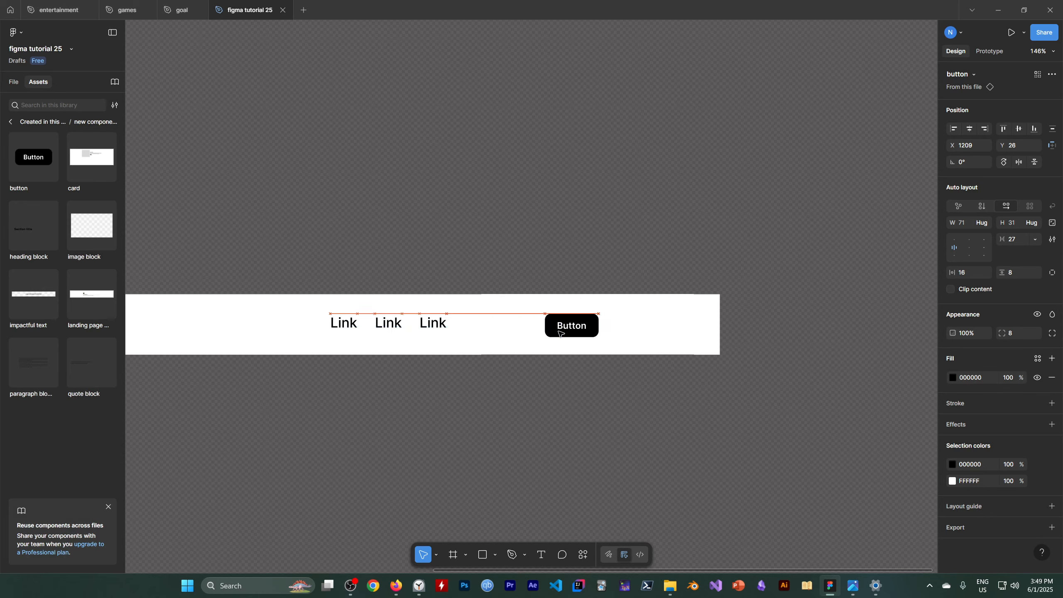
pyautogui.click(415, 412)
# Select the links frame and the button together and wrap them in a new auto layout frame
pyautogui.click(342, 326)
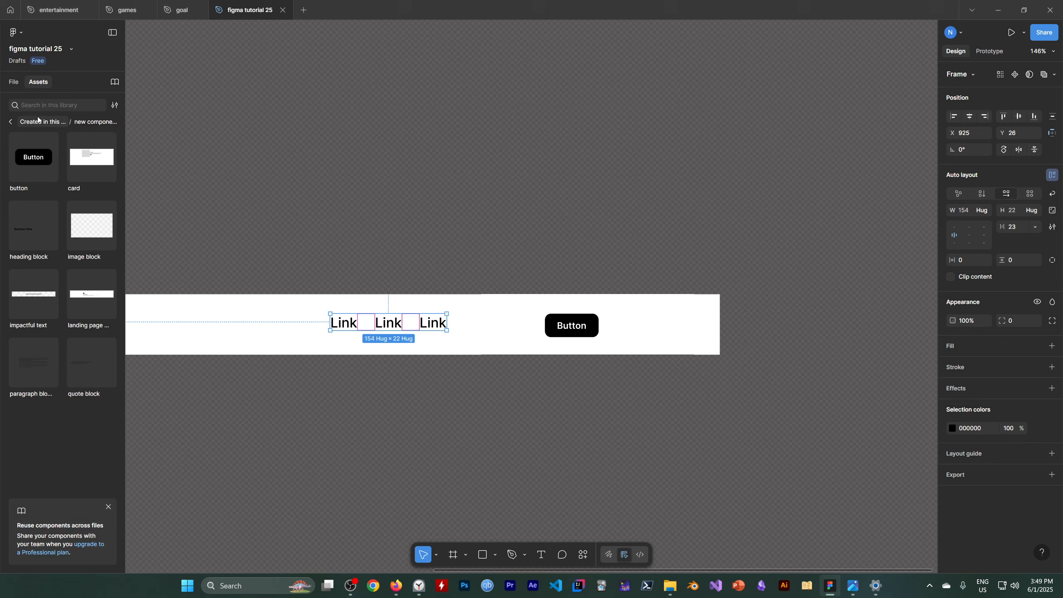
pyautogui.click(17, 82)
pyautogui.click(351, 348)
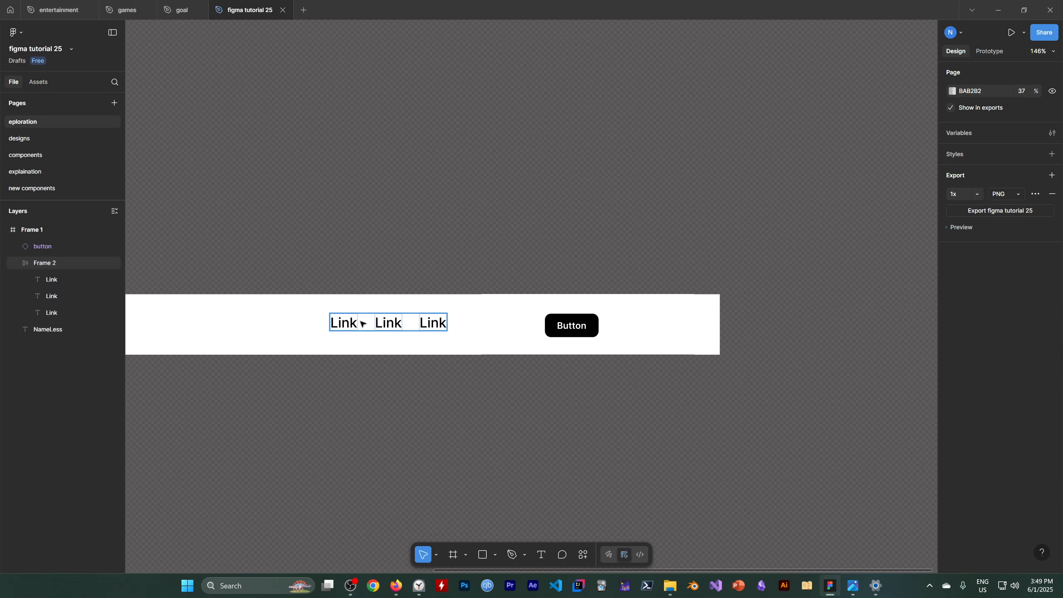
pyautogui.click(580, 329)
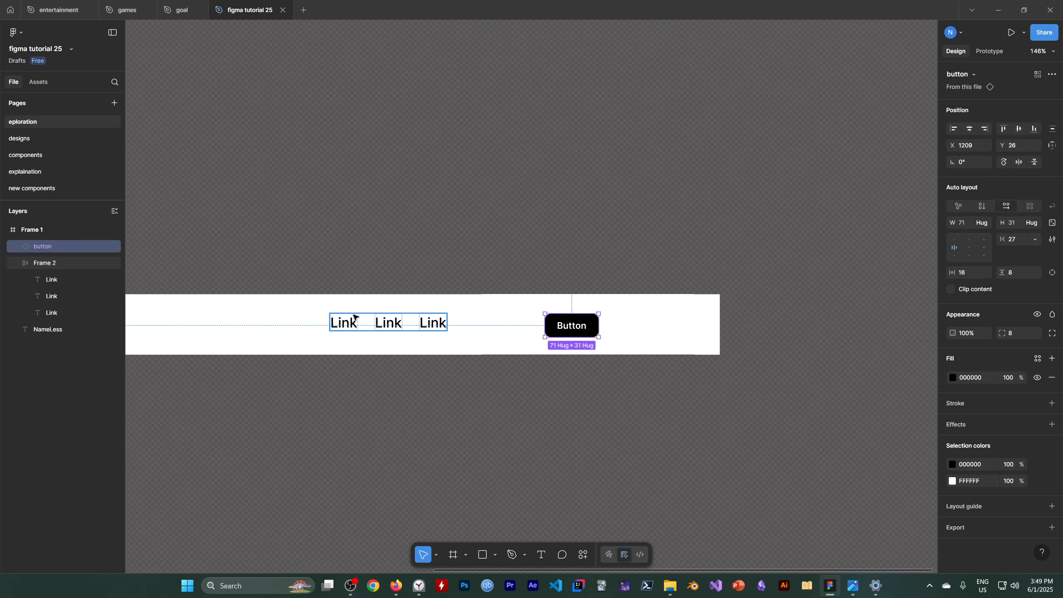
pyautogui.moveTo(637, 327); pyautogui.dragTo(325, 309)
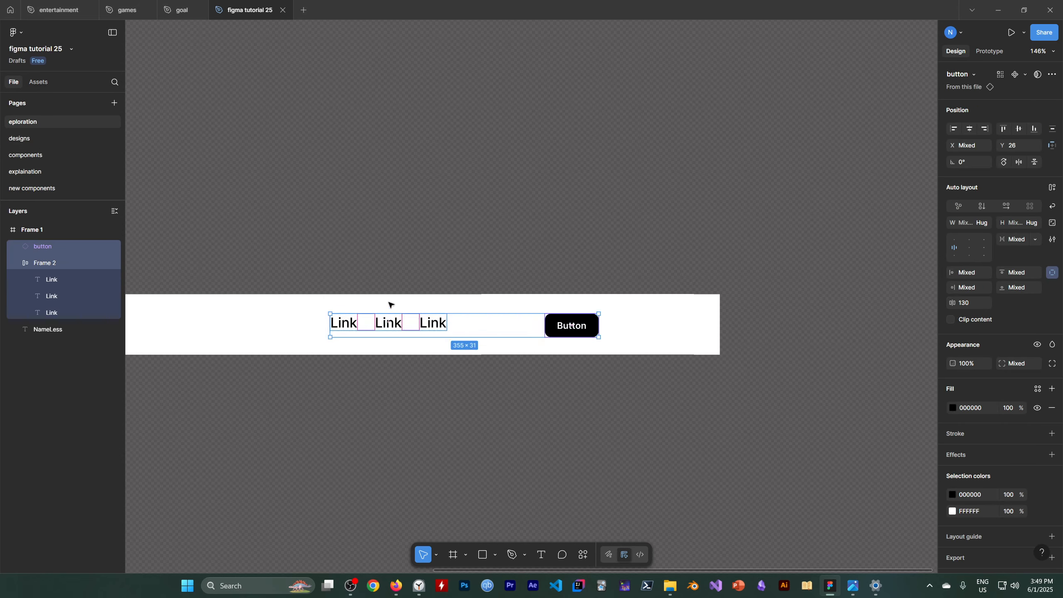
pyautogui.hotkey('shift', 'a')
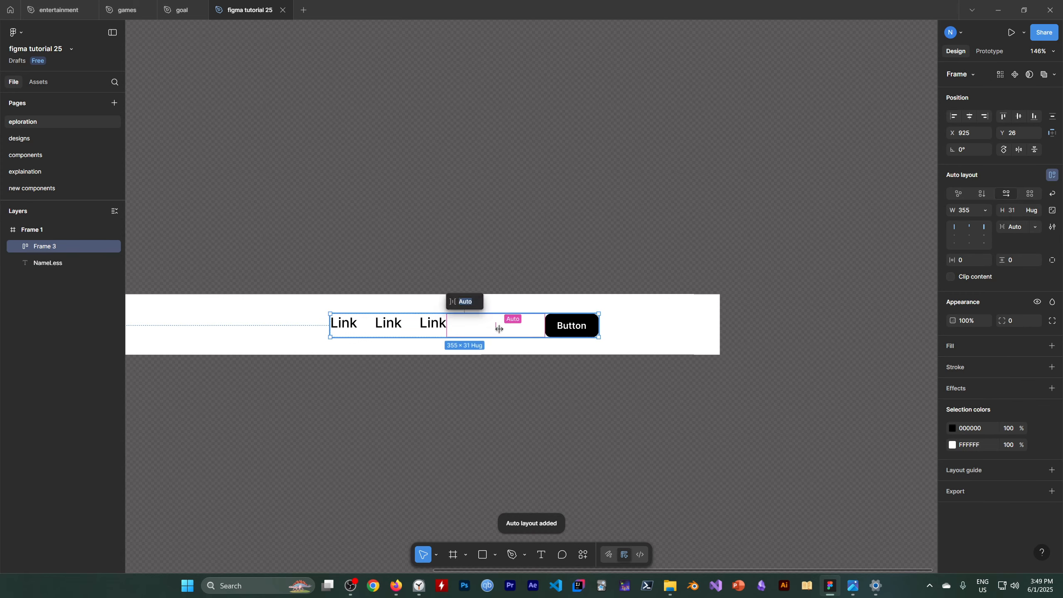
# Set the gap between the links and the button to about 88 and widen their auto layout frame to about 357
pyautogui.moveTo(498, 330); pyautogui.dragTo(481, 330)
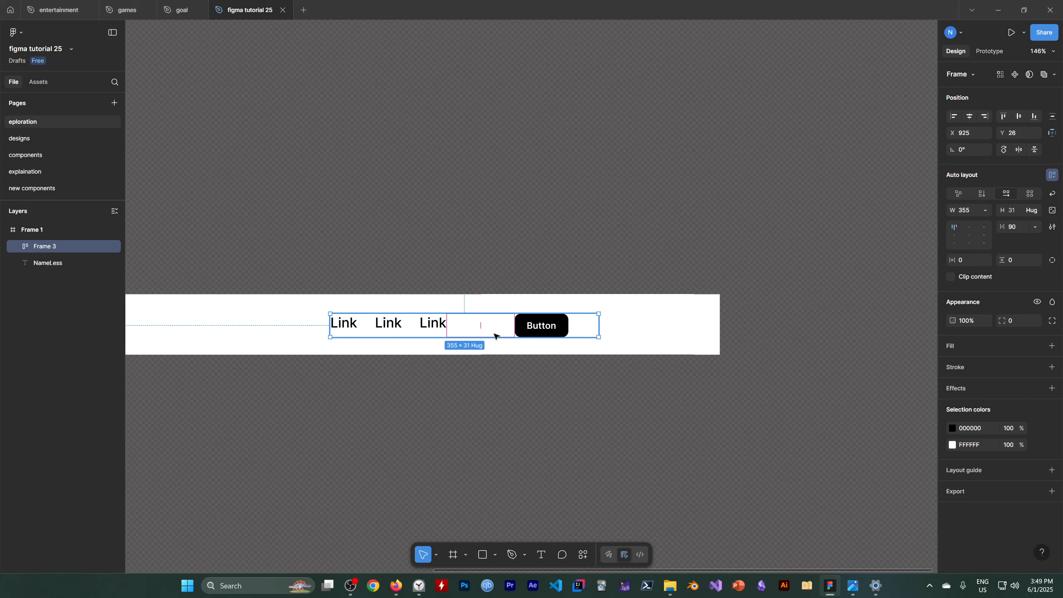
pyautogui.moveTo(481, 326); pyautogui.dragTo(486, 328)
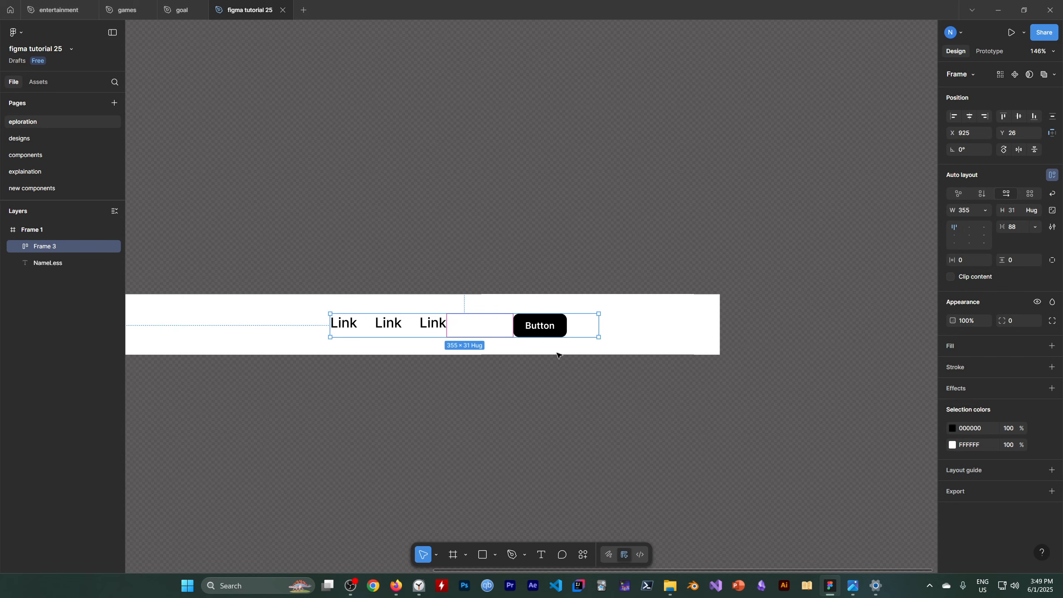
pyautogui.moveTo(602, 327)
pyautogui.mouseDown()
pyautogui.moveTo(574, 327)
pyautogui.moveTo(601, 326)
pyautogui.mouseUp()
pyautogui.click(495, 406)
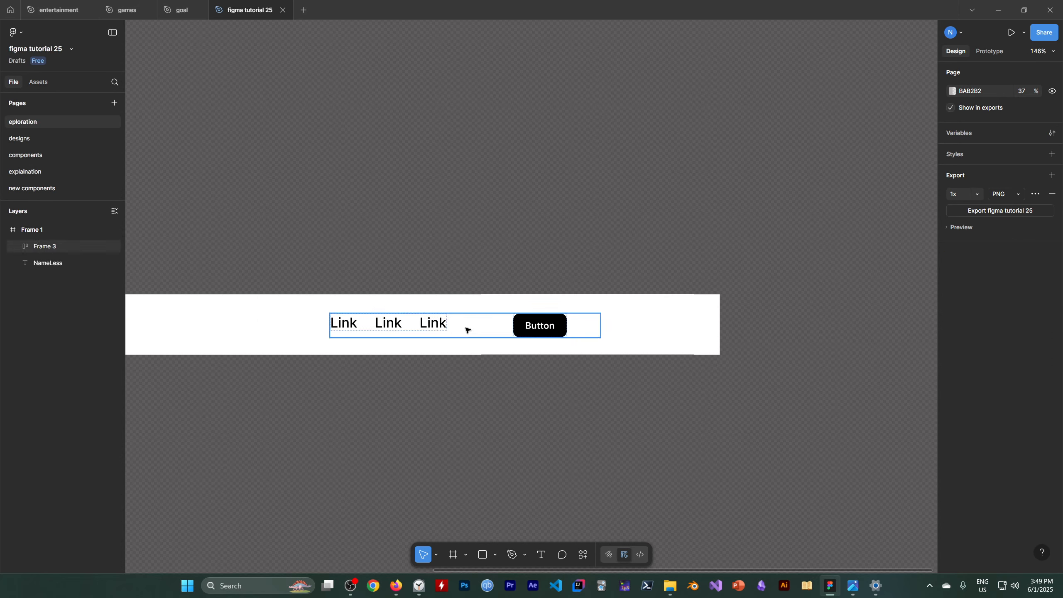
# Centre the auto layout frame holding the links and button vertically within the navigation frame
pyautogui.click(417, 330)
pyautogui.click(410, 371)
pyautogui.click(408, 326)
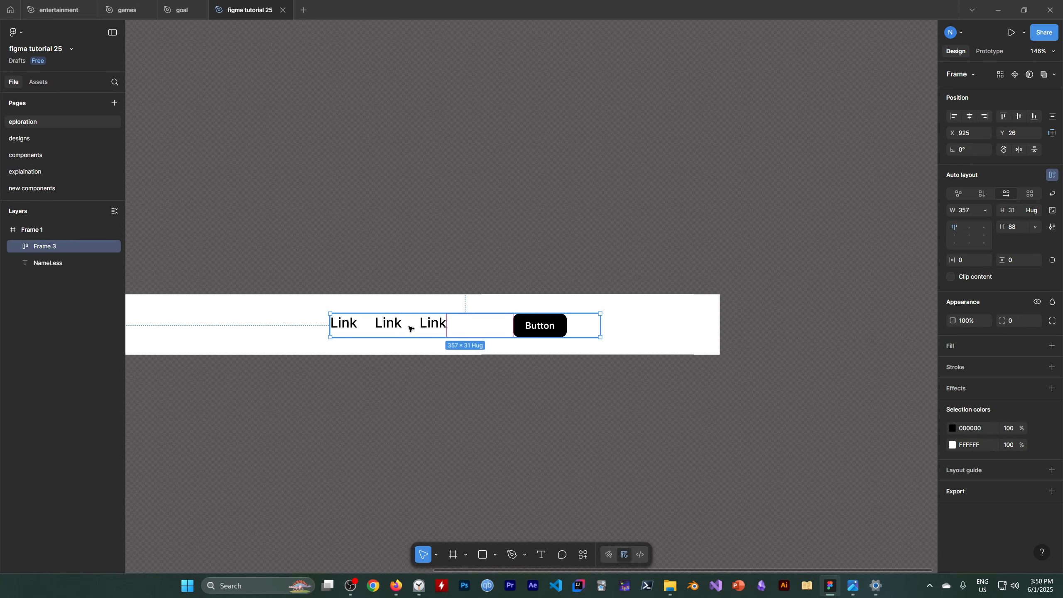
pyautogui.click(1012, 119)
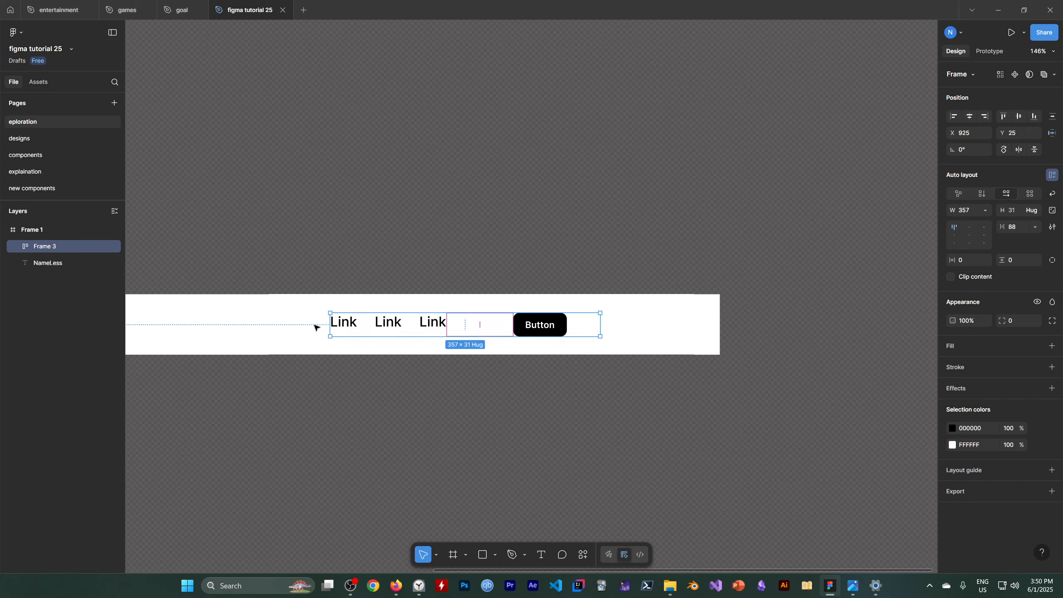
# Expand the outer auto layout frame's layers and examine how the links frame and button nest inside the navigation frame
pyautogui.click(16, 247)
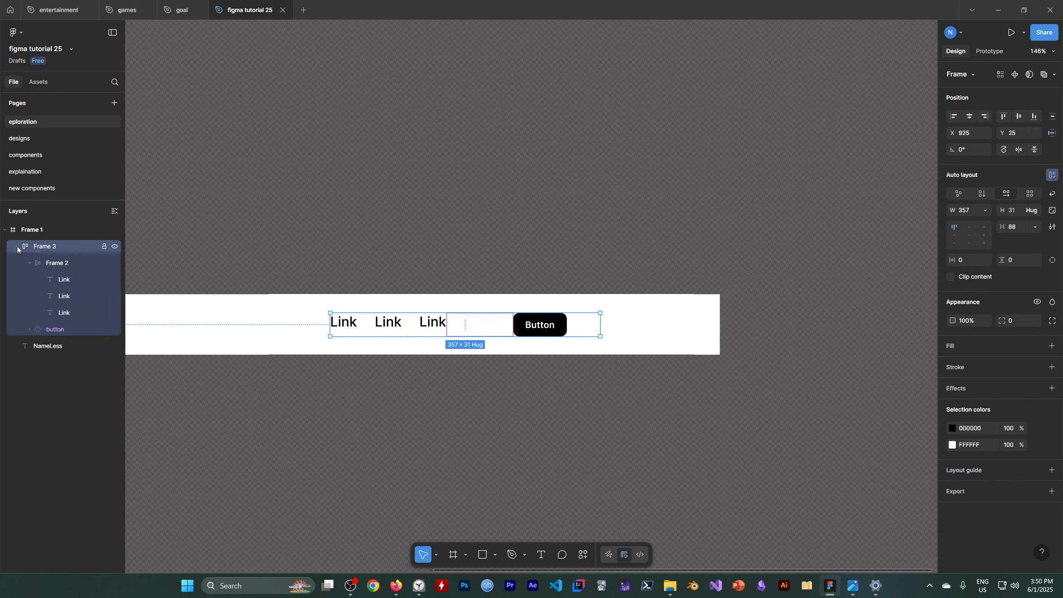
pyautogui.click(67, 264)
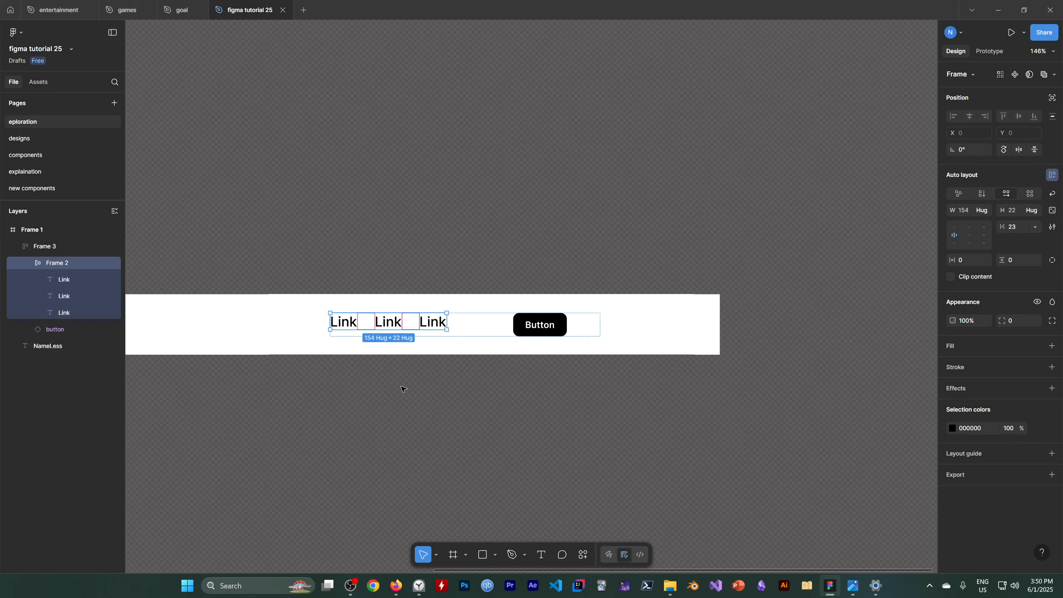
pyautogui.click(519, 418)
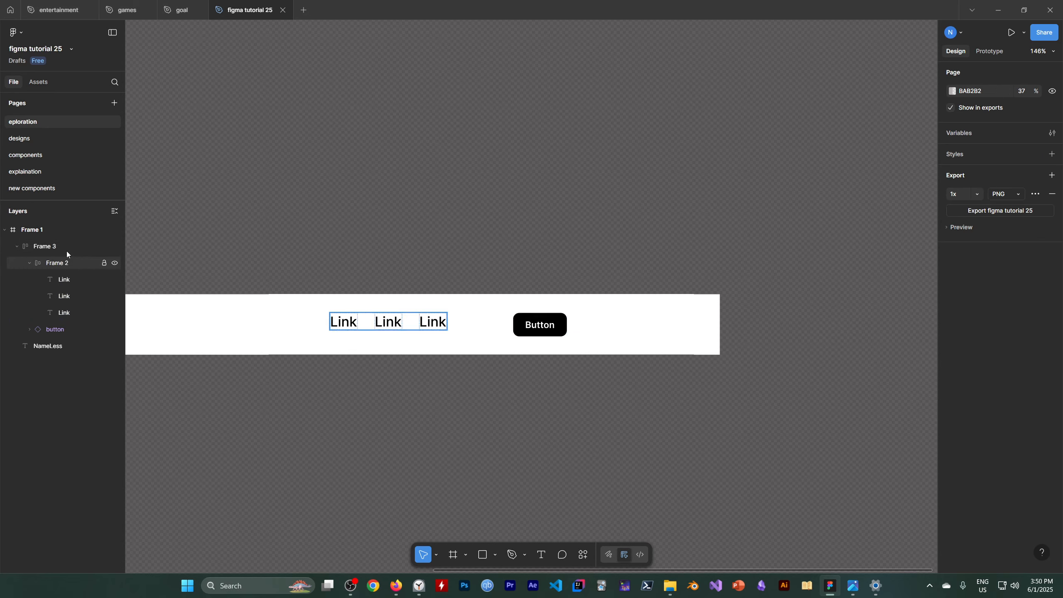
pyautogui.click(53, 227)
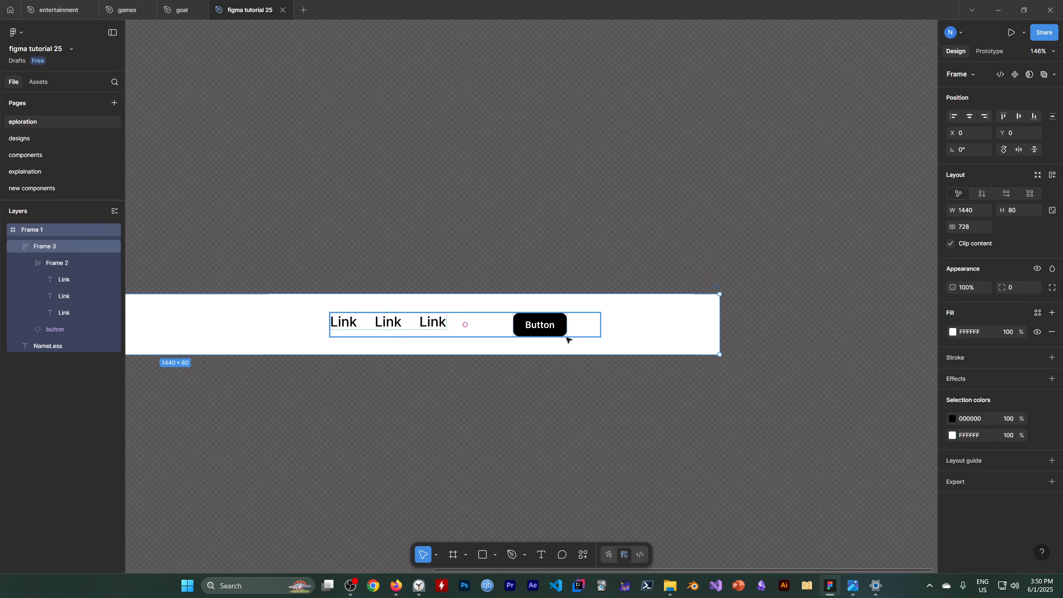
pyautogui.click(601, 392)
pyautogui.press('h')
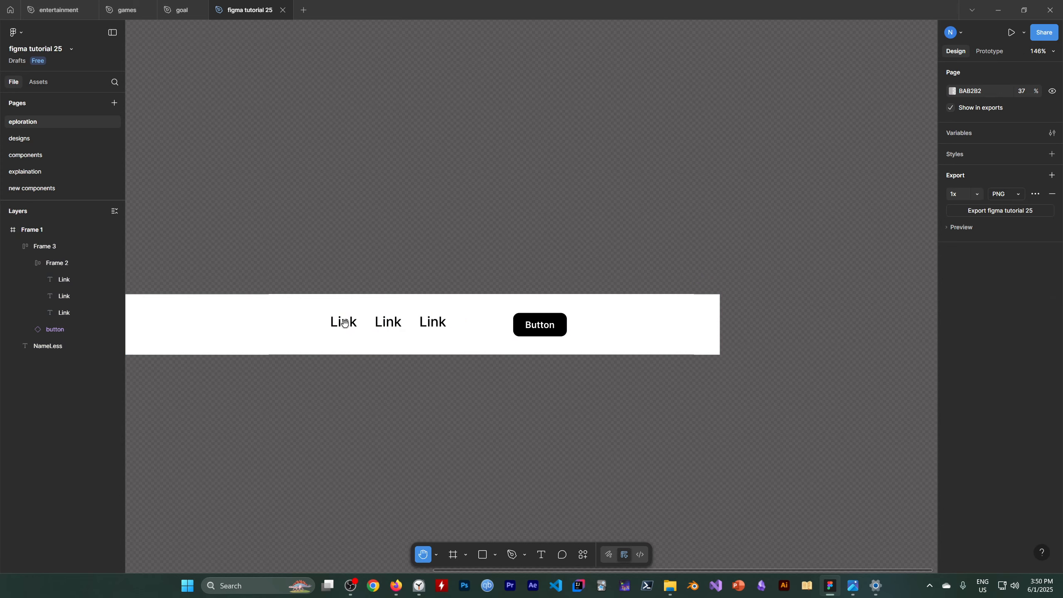
# Hide the second and third Link layers in the links frame and make both visible again
pyautogui.click(72, 265)
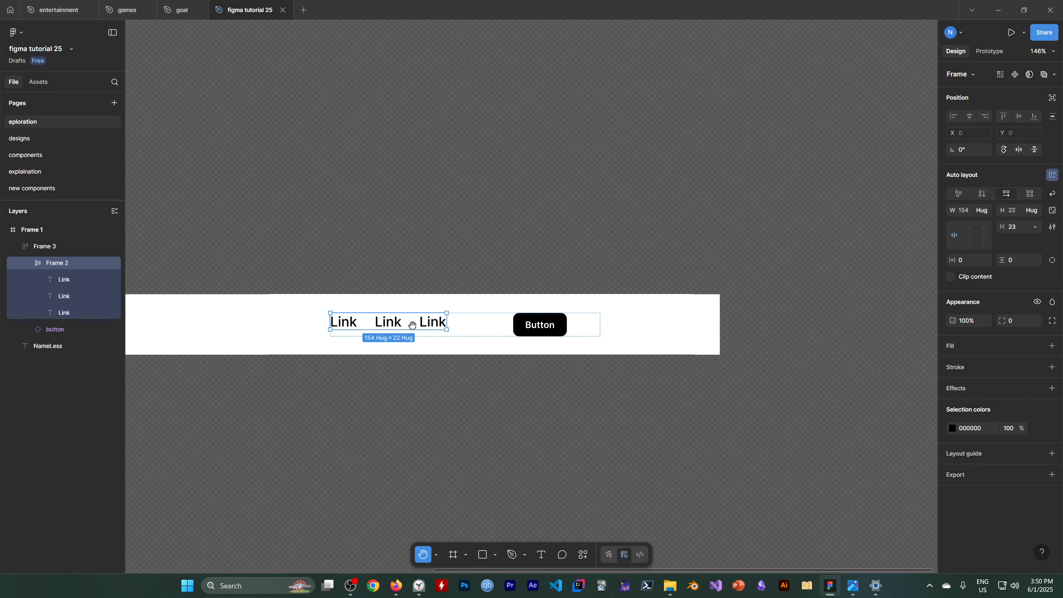
pyautogui.click(115, 296)
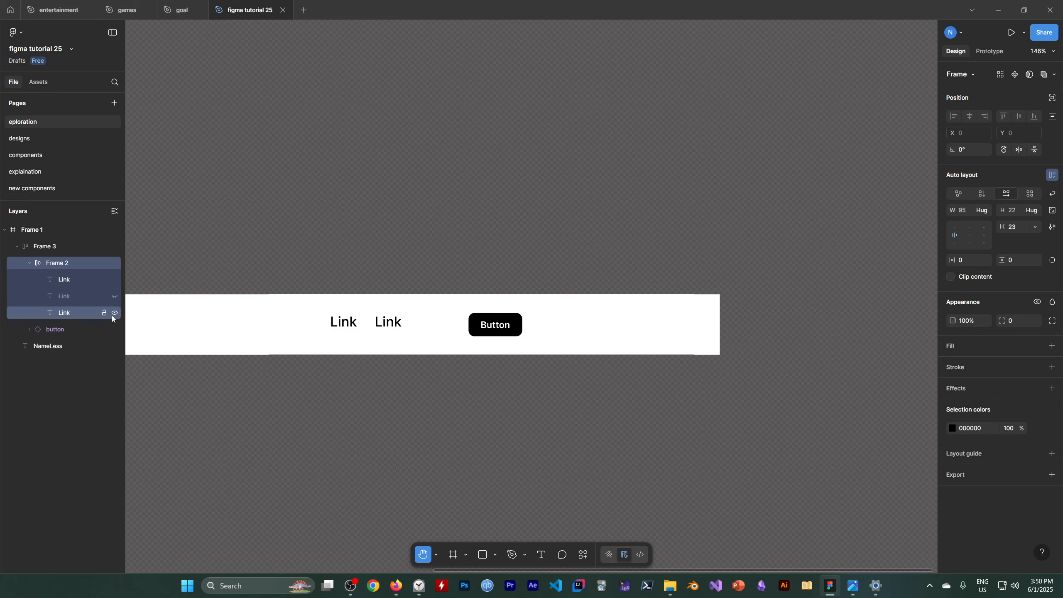
pyautogui.click(114, 312)
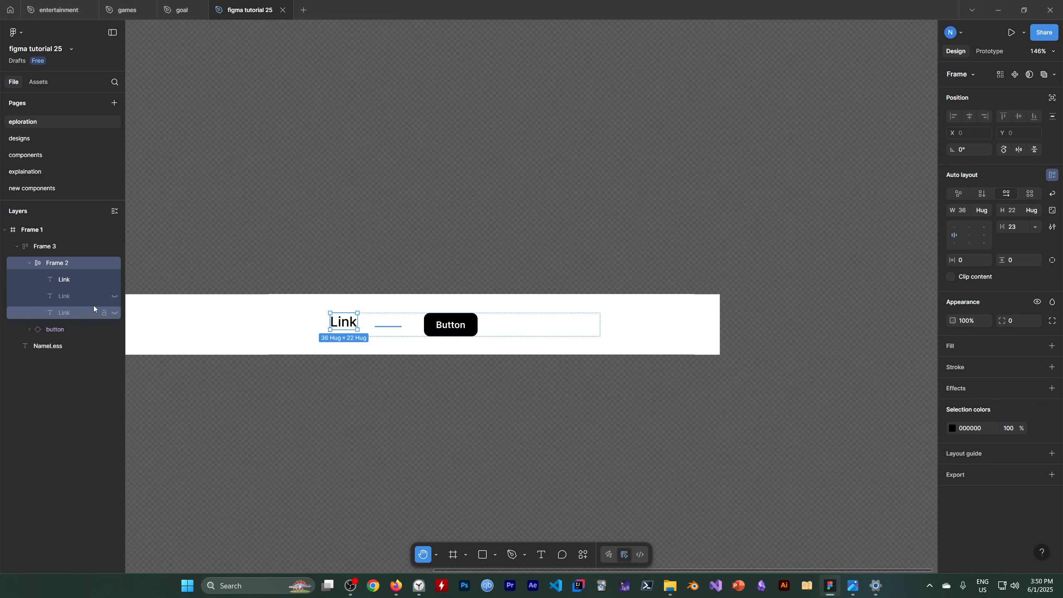
pyautogui.click(114, 296)
pyautogui.click(114, 313)
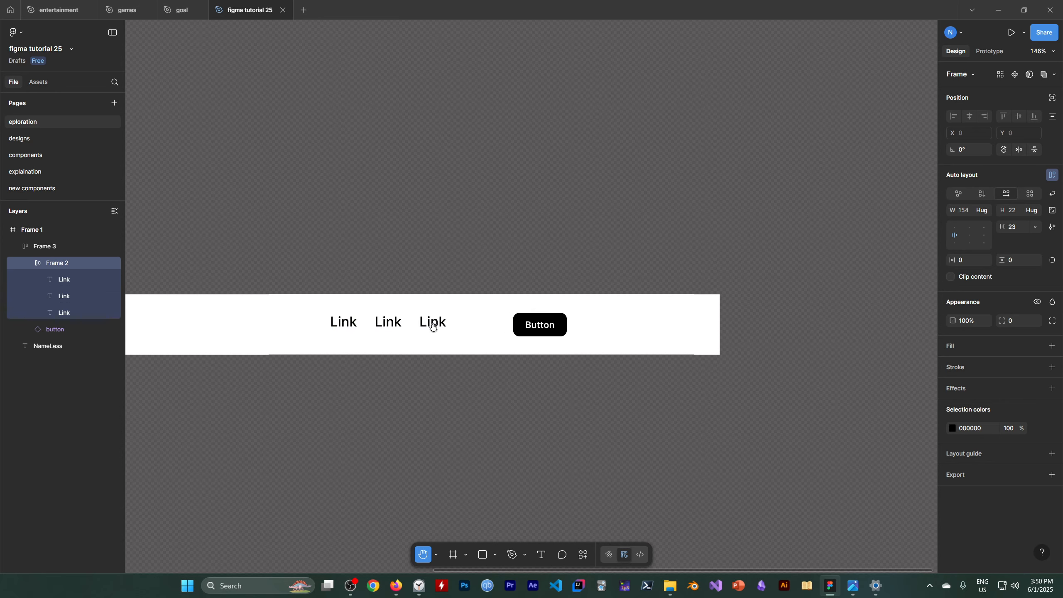
# Hide the second and third Link layers once more and select the outer auto layout frame, Frame 3
pyautogui.click(114, 296)
pyautogui.click(114, 313)
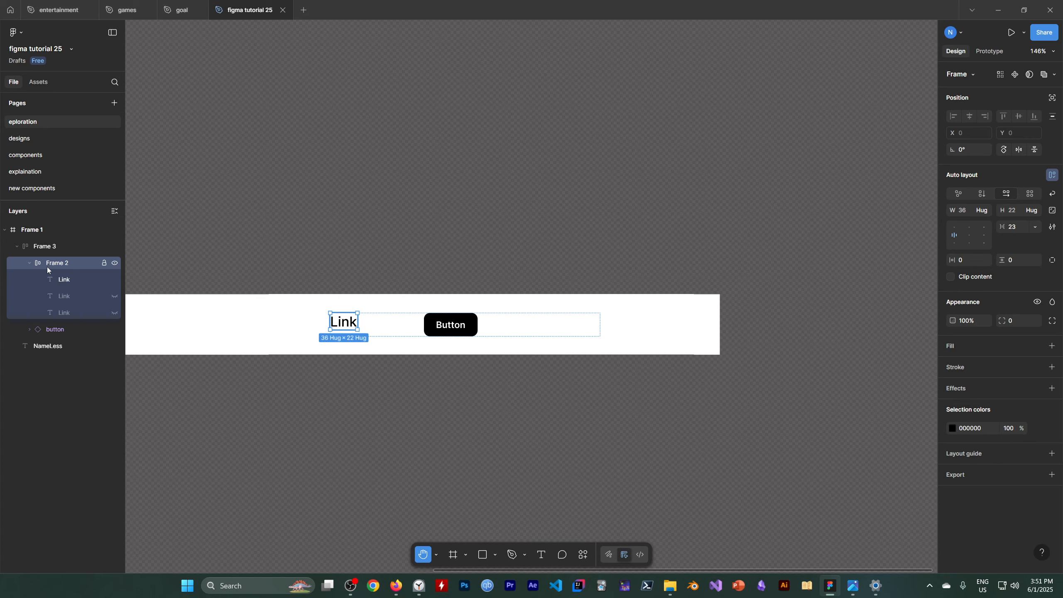
pyautogui.click(65, 246)
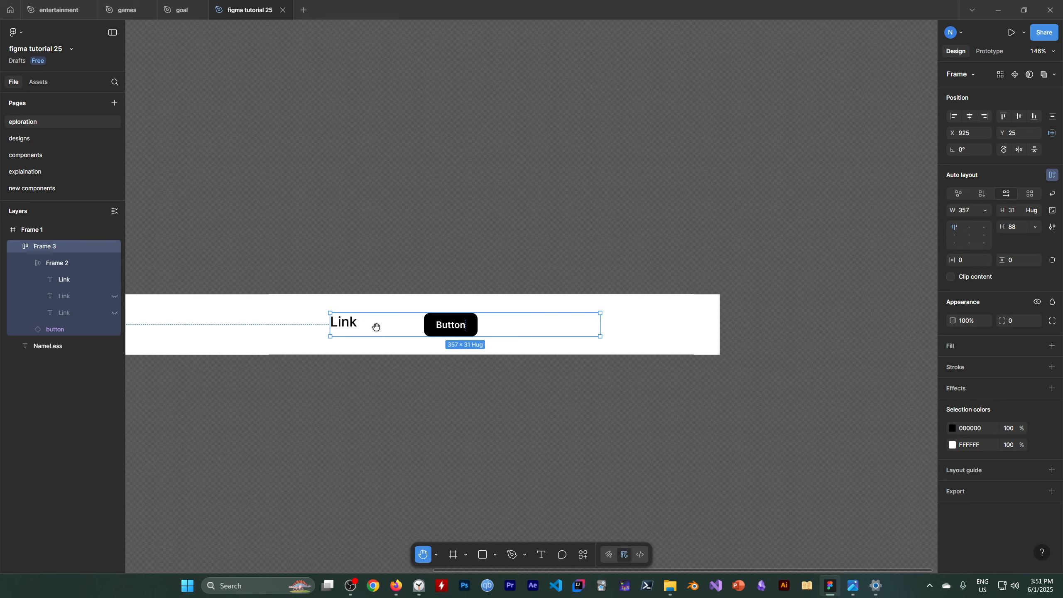
# Set Frame 3's width to hug its contents and reduce the gap between the links frame and button to 52
pyautogui.click(984, 211)
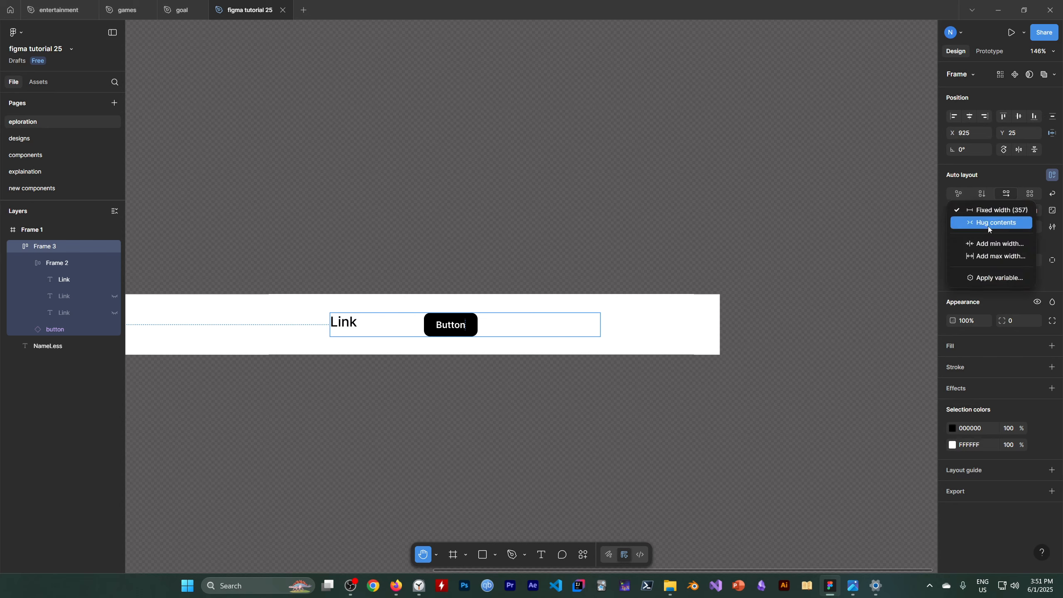
pyautogui.click(987, 226)
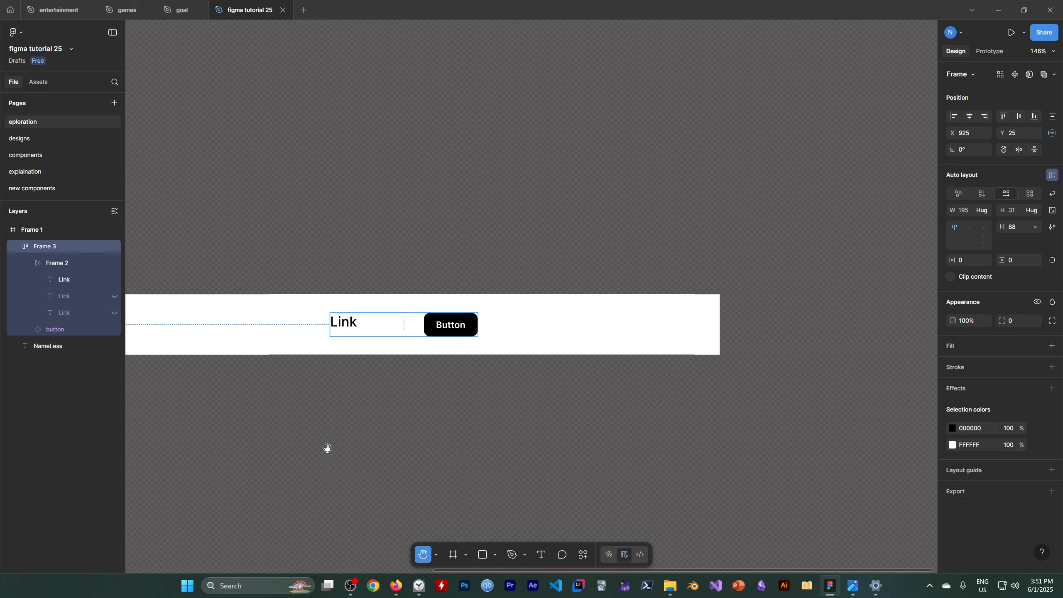
pyautogui.click(390, 325)
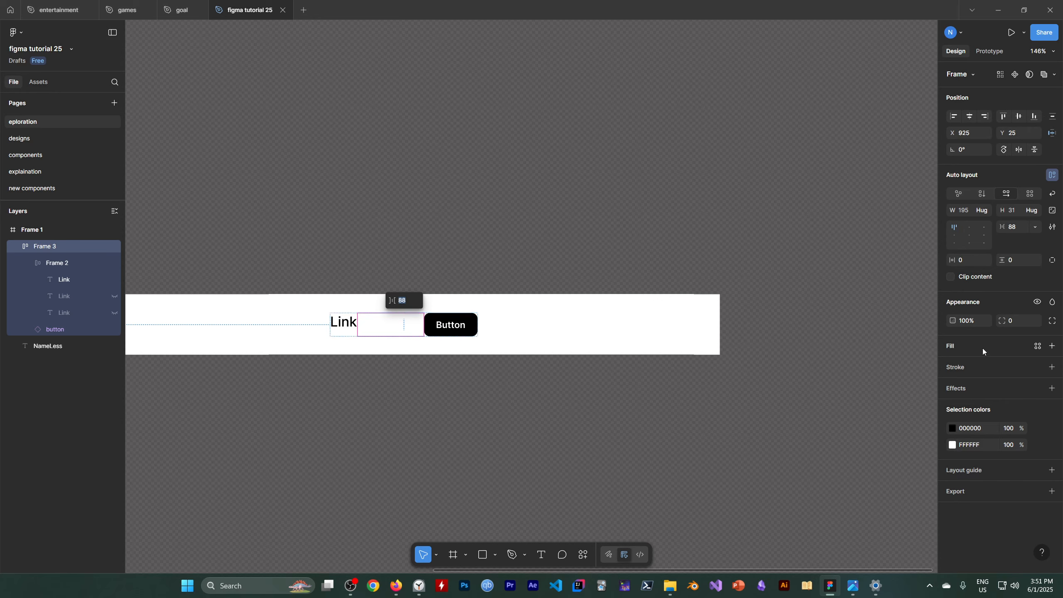
pyautogui.click(1035, 227)
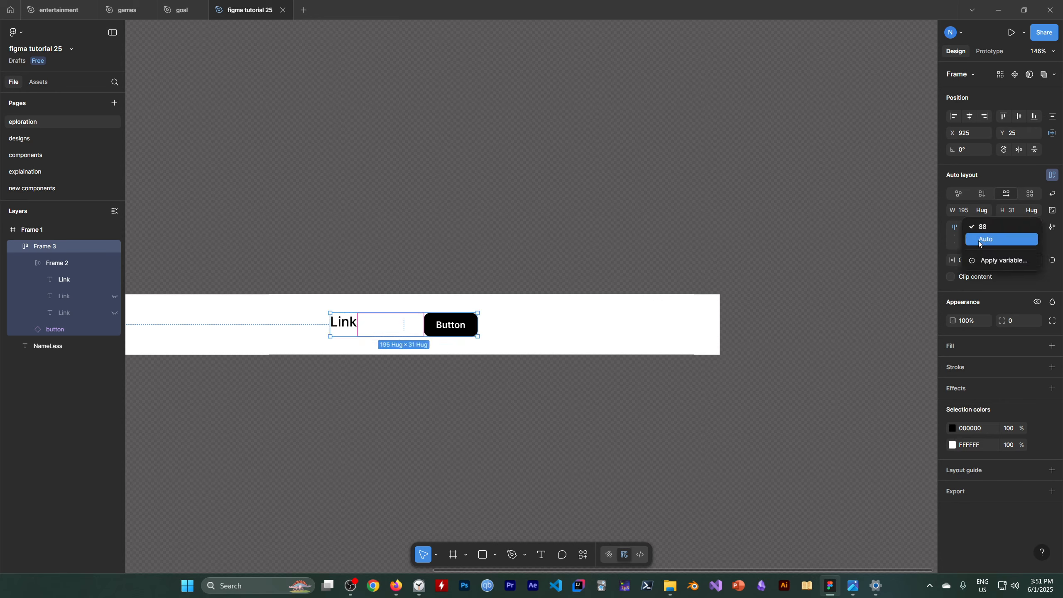
pyautogui.click(985, 229)
pyautogui.moveTo(404, 324)
pyautogui.mouseDown()
pyautogui.moveTo(365, 325)
pyautogui.moveTo(386, 328)
pyautogui.mouseUp()
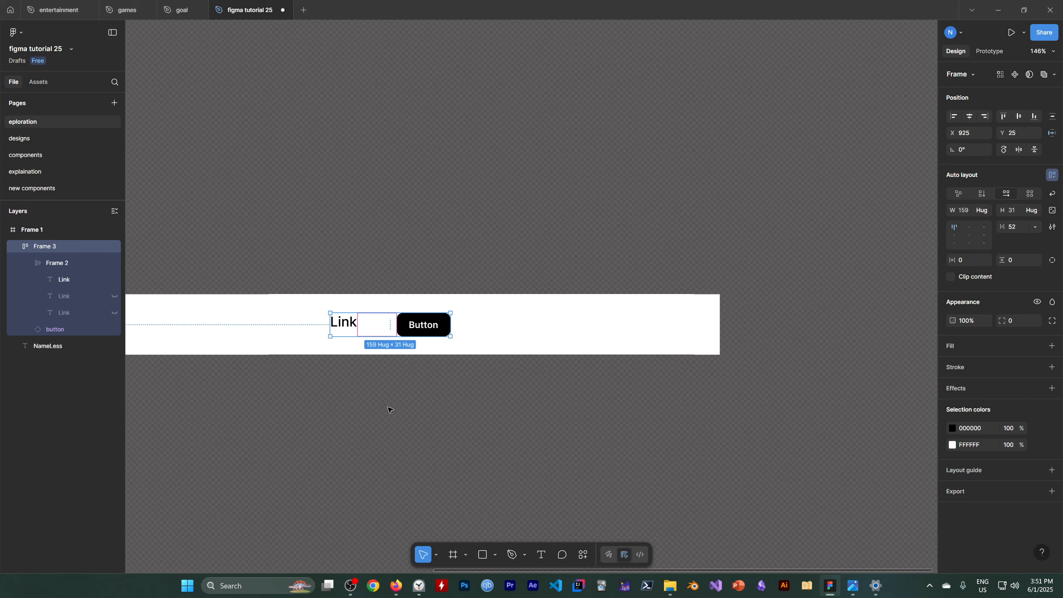
pyautogui.click(422, 397)
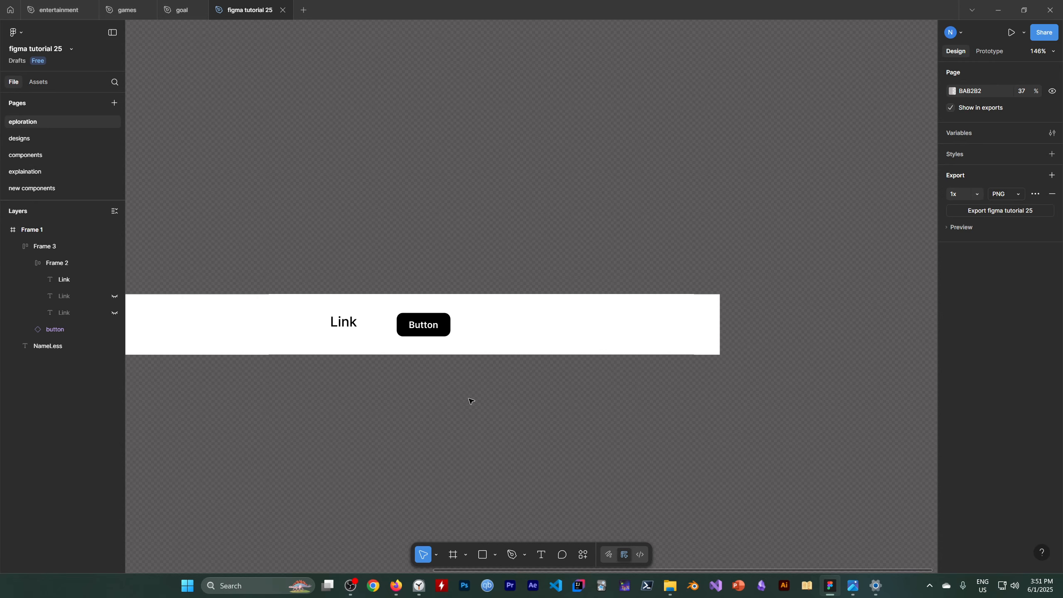
# Wrap the NameLess text and Frame 3 together in a new auto layout frame
pyautogui.scroll(-3, 471, 401)
pyautogui.scroll(-5, 471, 400)
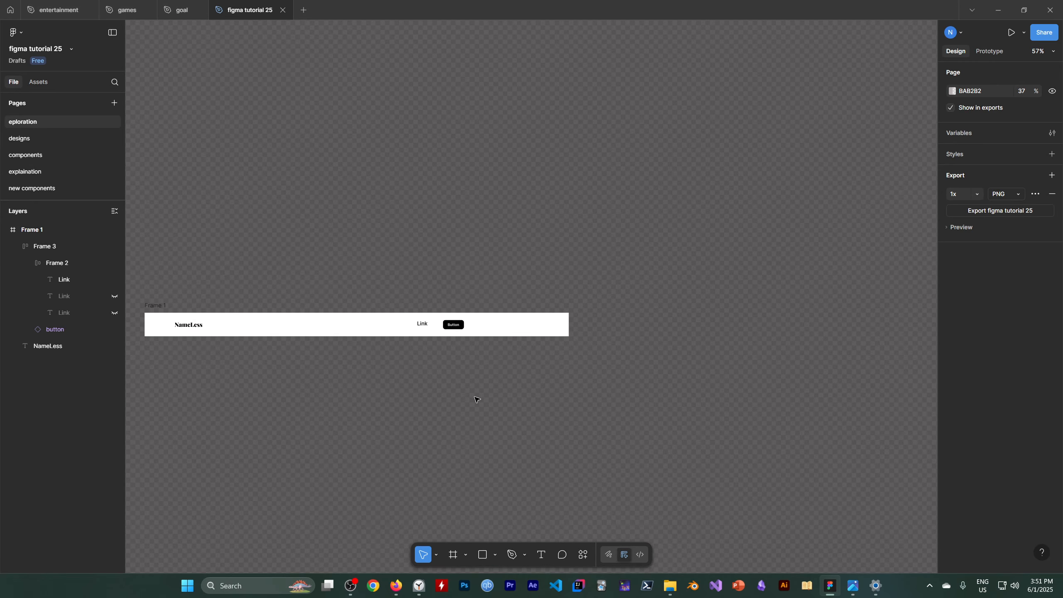
pyautogui.moveTo(484, 404); pyautogui.dragTo(556, 397)
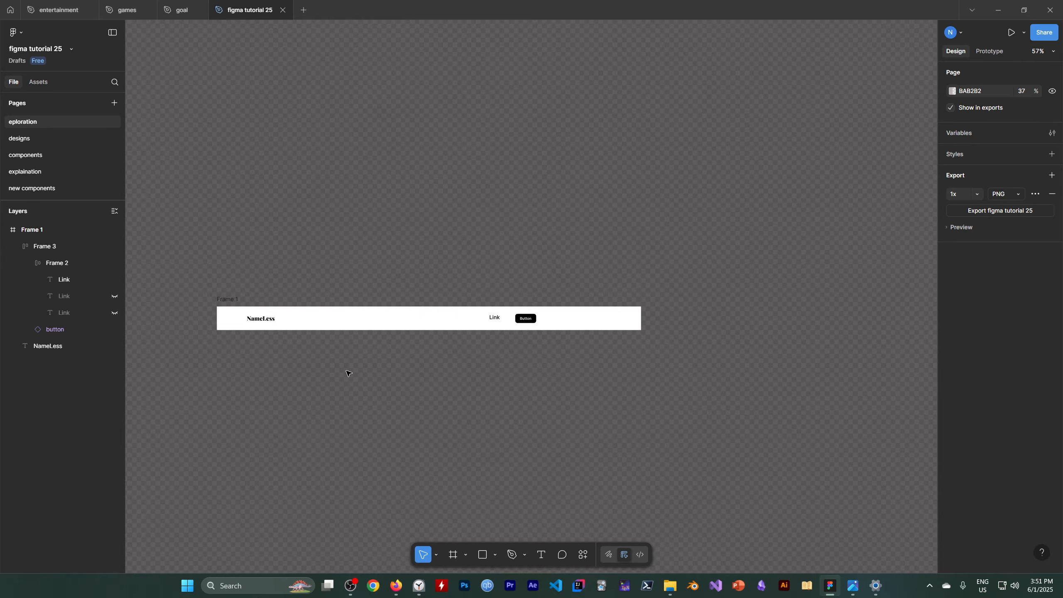
pyautogui.click(254, 323)
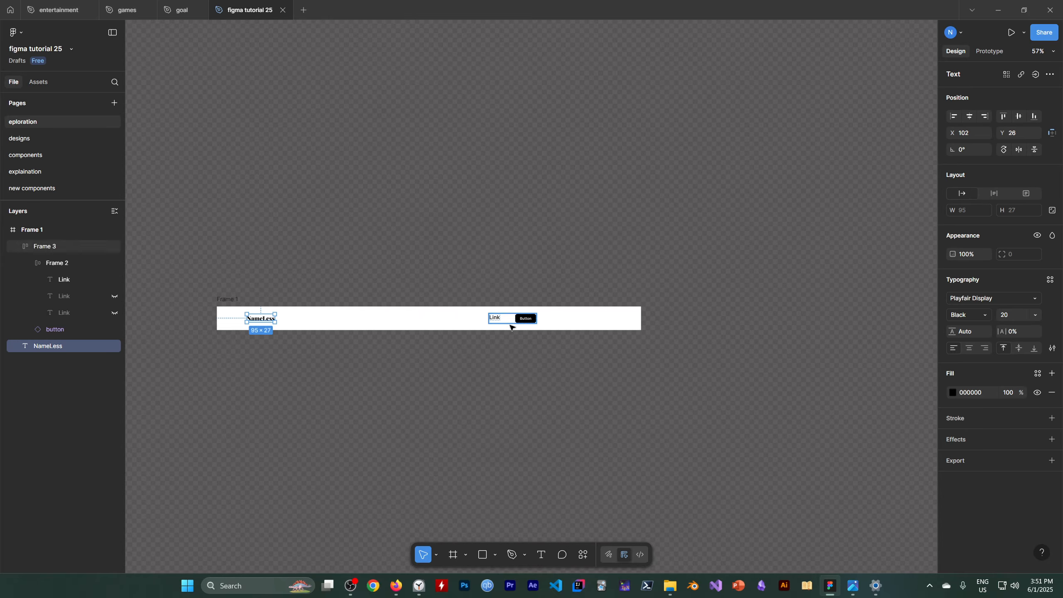
pyautogui.moveTo(548, 322); pyautogui.dragTo(246, 318)
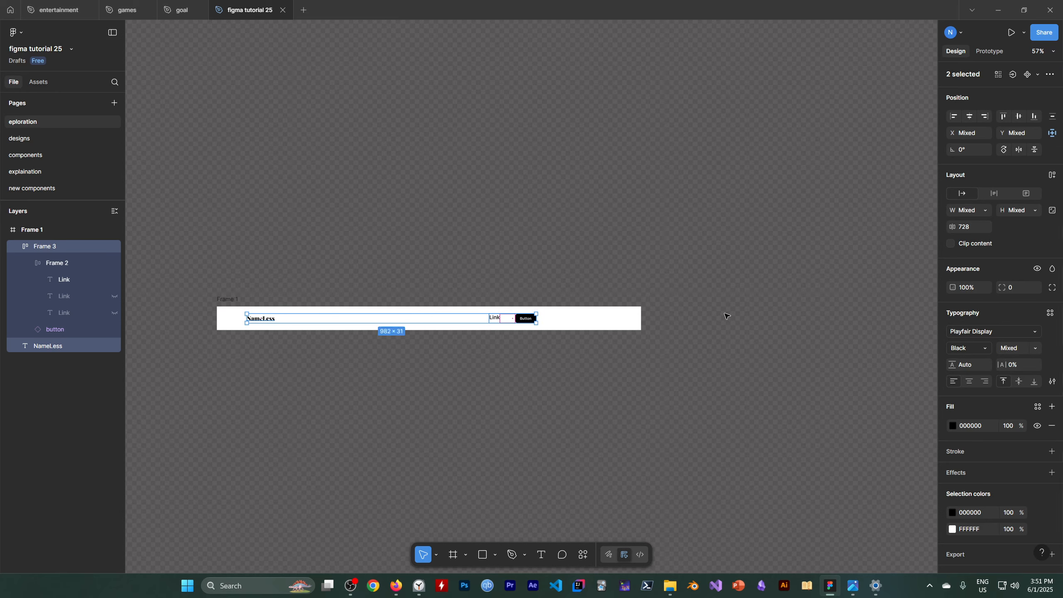
pyautogui.hotkey('shift', 'a')
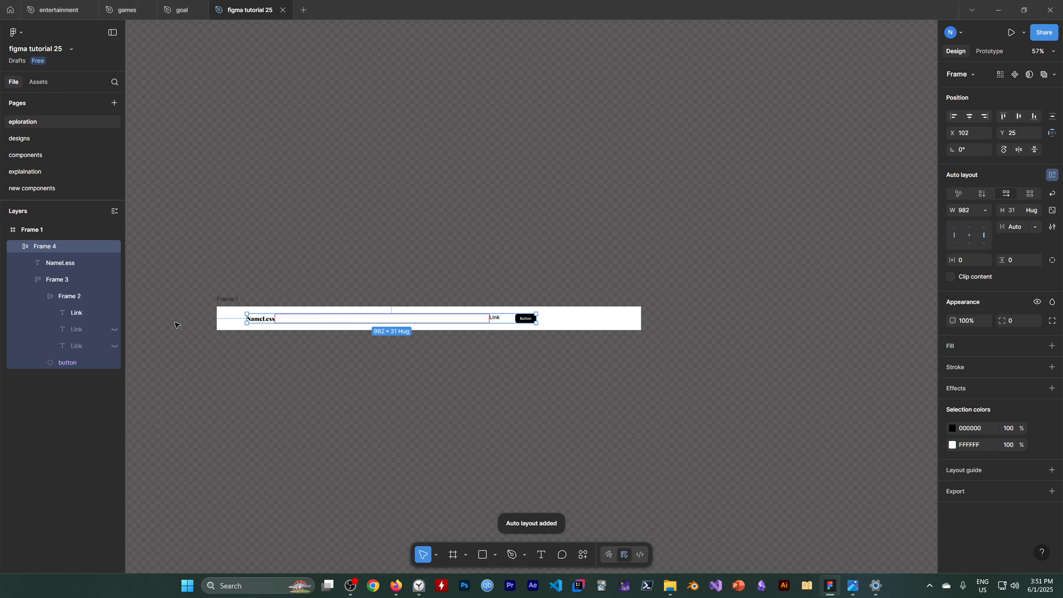
# Add a maximum width of 1000 to the new auto layout frame, Frame 4
pyautogui.click(987, 212)
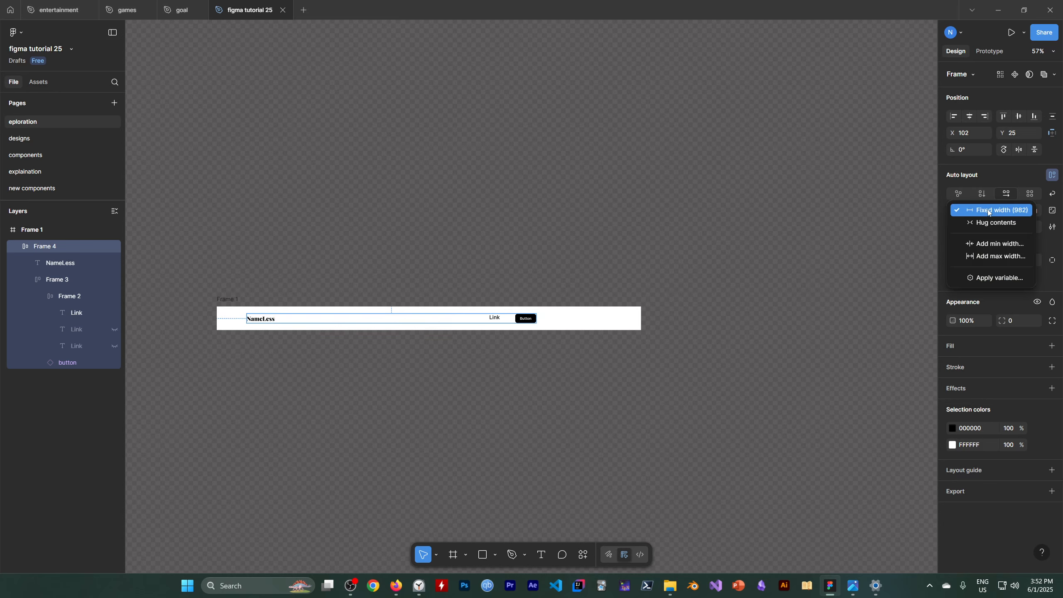
pyautogui.click(990, 259)
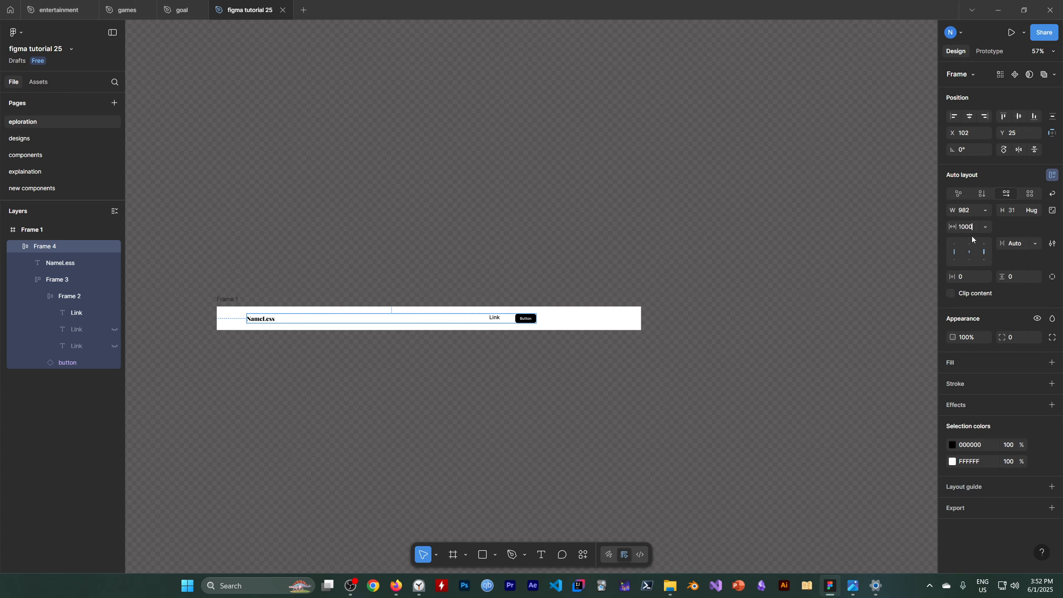
pyautogui.click(648, 382)
pyautogui.click(293, 322)
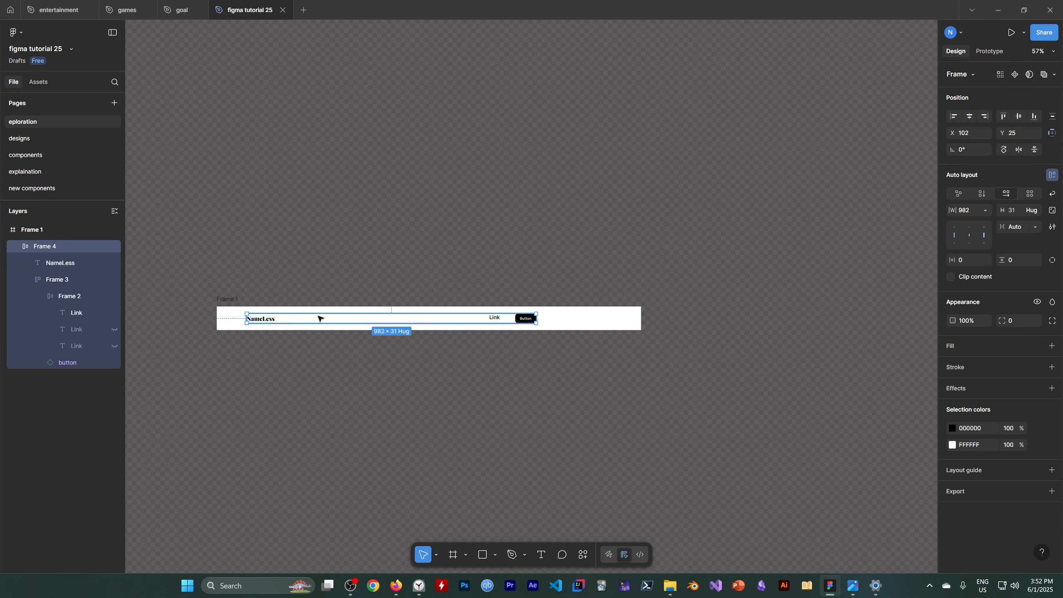
pyautogui.click(586, 337)
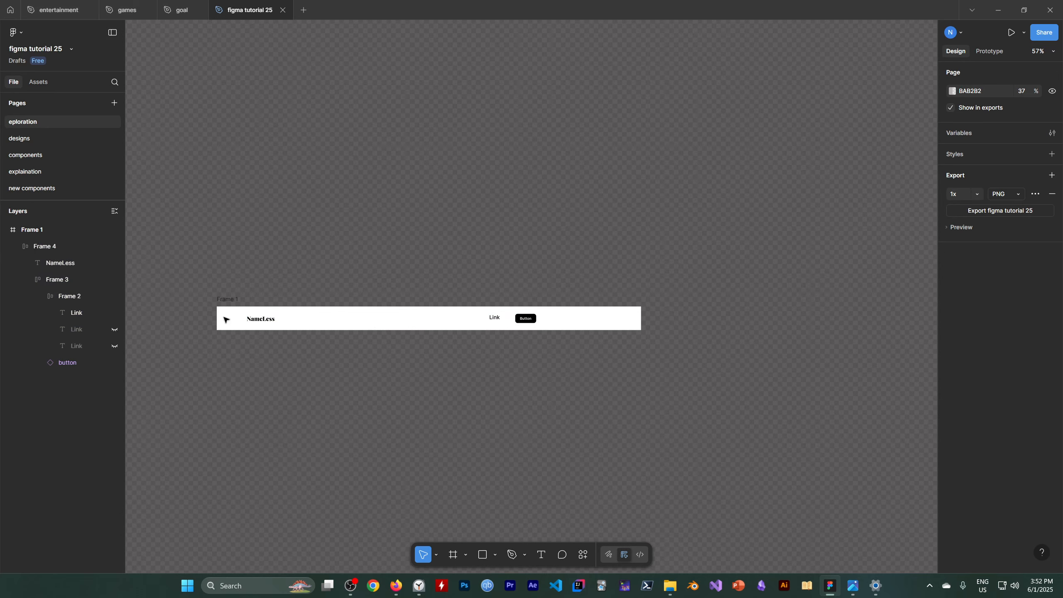
# Rename Frame 1 as "navigation" and Frame 4 as "content"
pyautogui.click(55, 227)
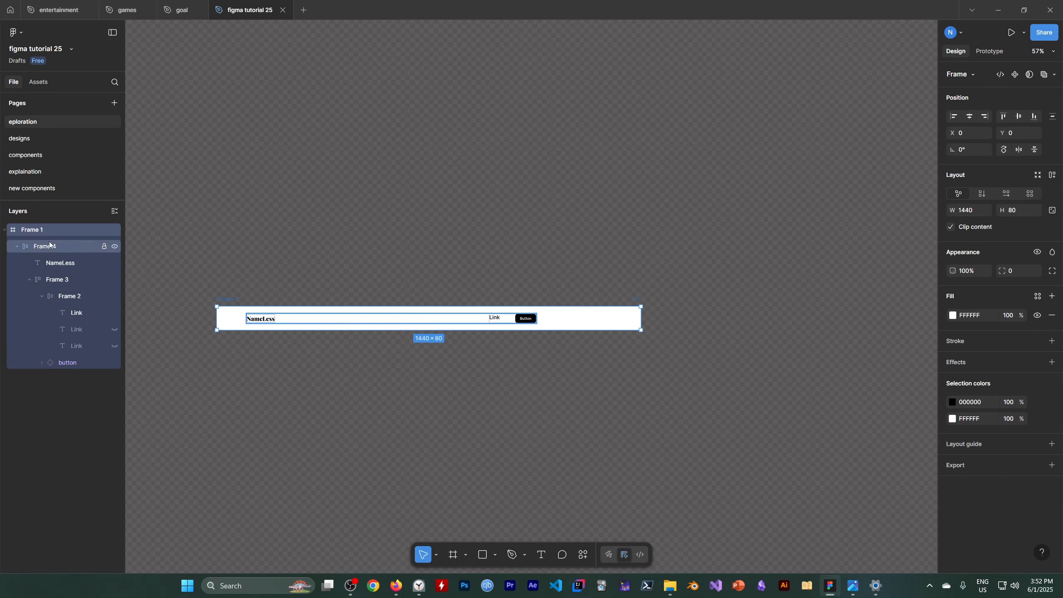
pyautogui.doubleClick(53, 231)
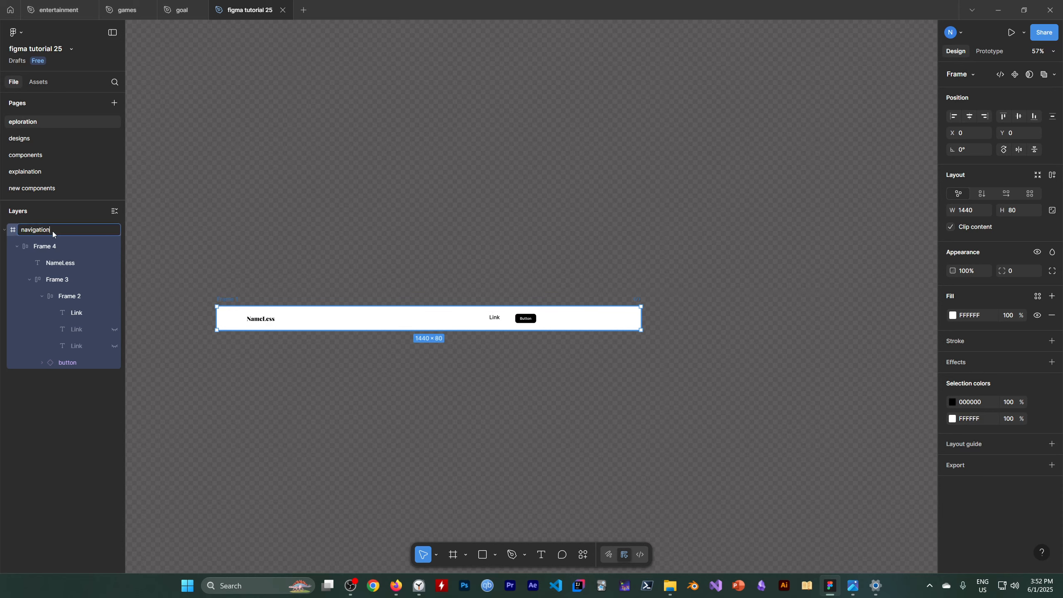
pyautogui.press('Return')
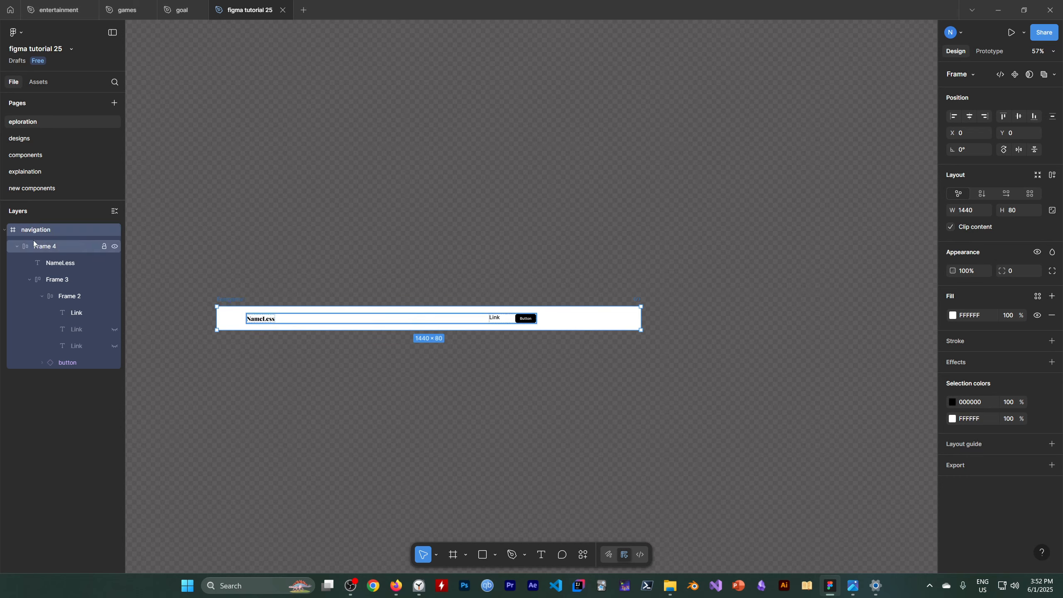
pyautogui.click(39, 247)
pyautogui.doubleClick(51, 247)
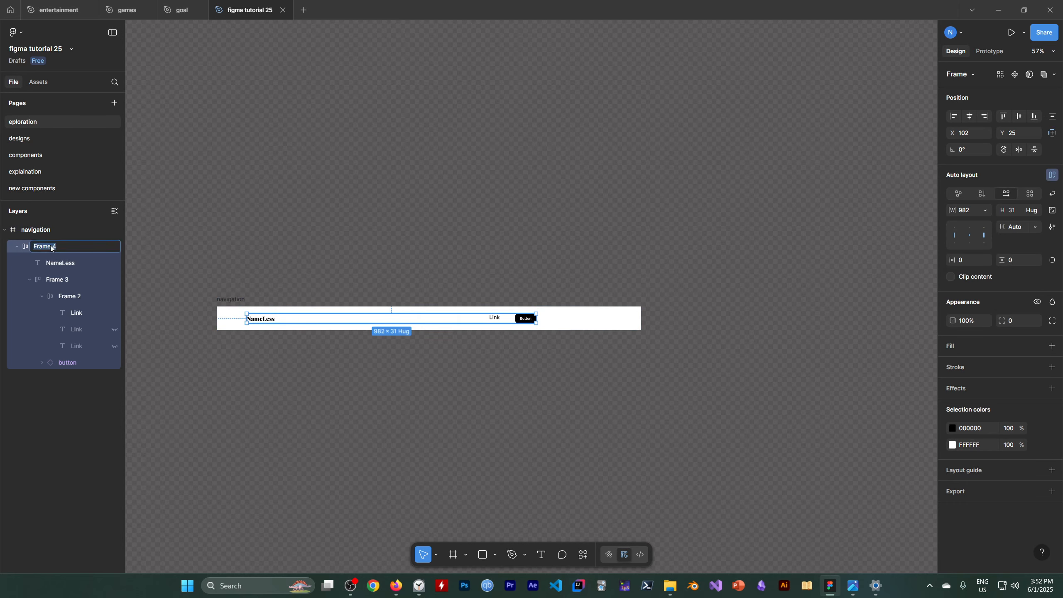
pyautogui.write('d')
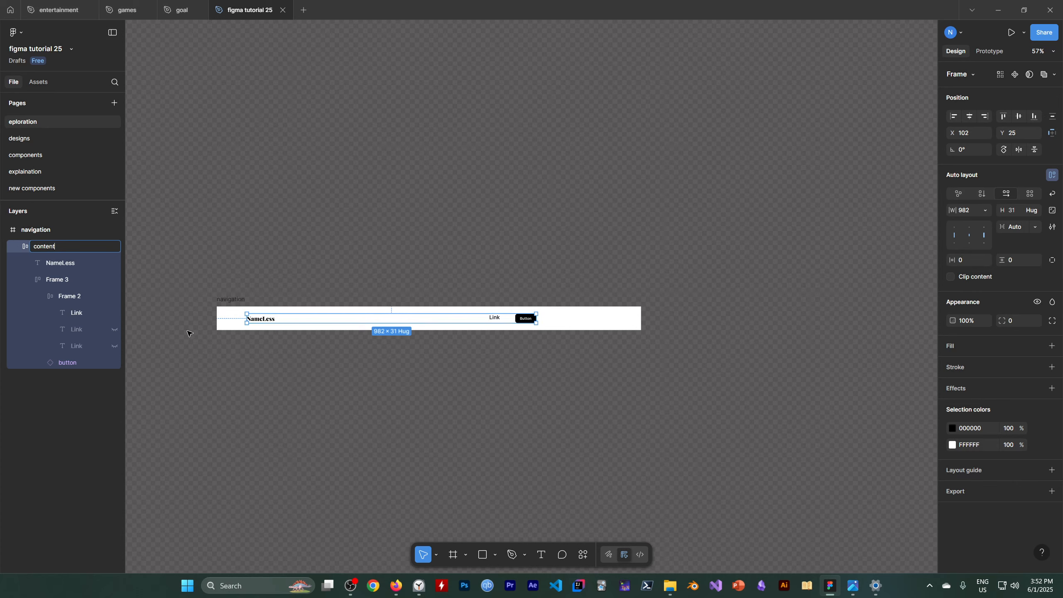
pyautogui.press('Return')
pyautogui.click(191, 354)
# Rename Frame 3 as "extra menu" and Frame 2 as "links"
pyautogui.click(65, 283)
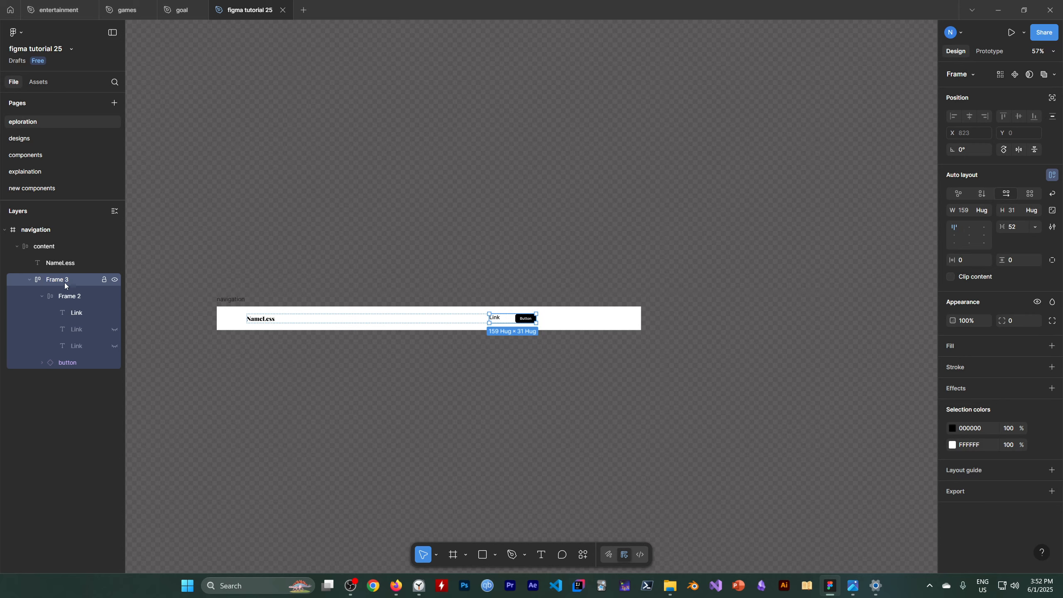
pyautogui.doubleClick(65, 283)
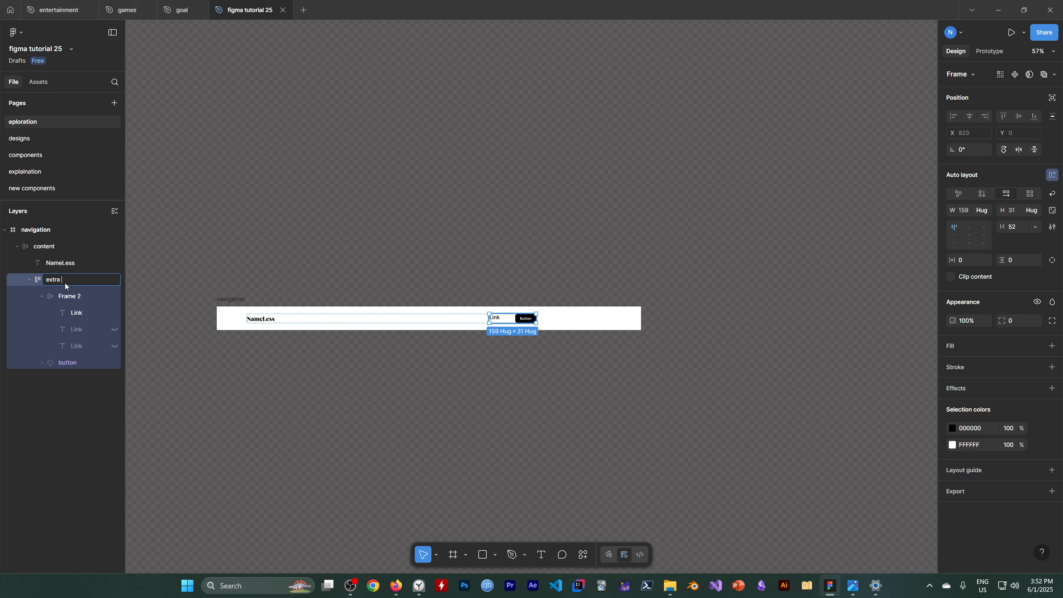
pyautogui.write('u')
pyautogui.press('Return')
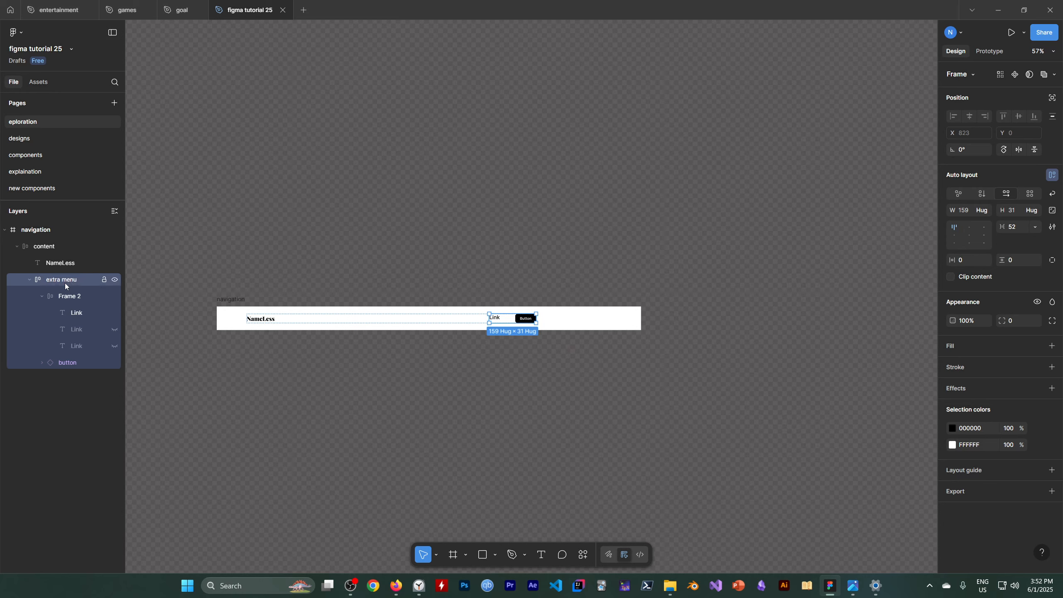
pyautogui.doubleClick(71, 296)
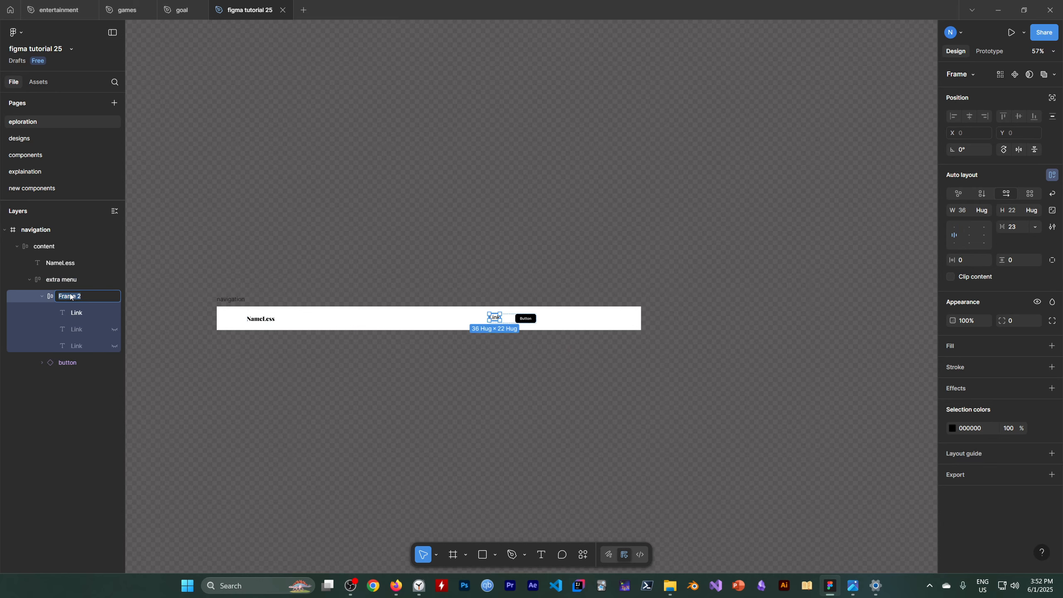
pyautogui.write('links')
pyautogui.press('Return')
pyautogui.click(210, 394)
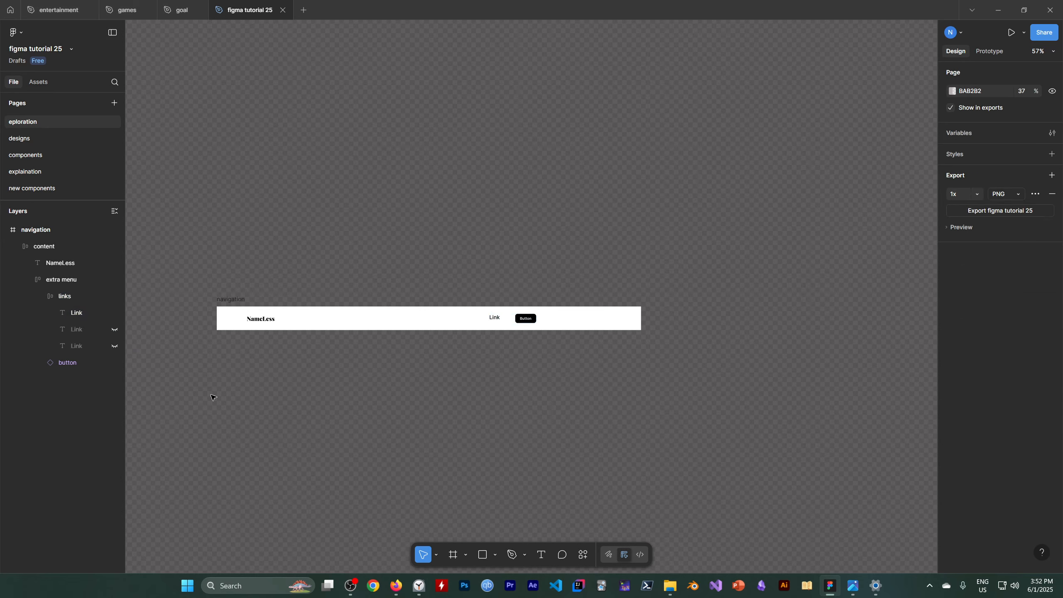
# Widen the content frame from its button end to its maximum width of 1000
pyautogui.click(506, 320)
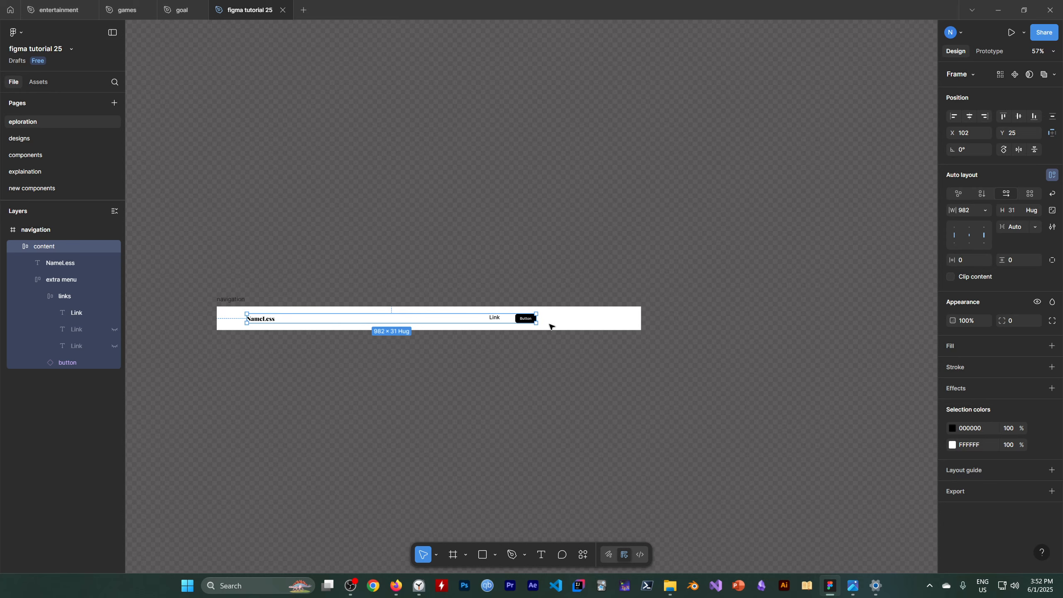
pyautogui.moveTo(537, 318); pyautogui.dragTo(575, 325)
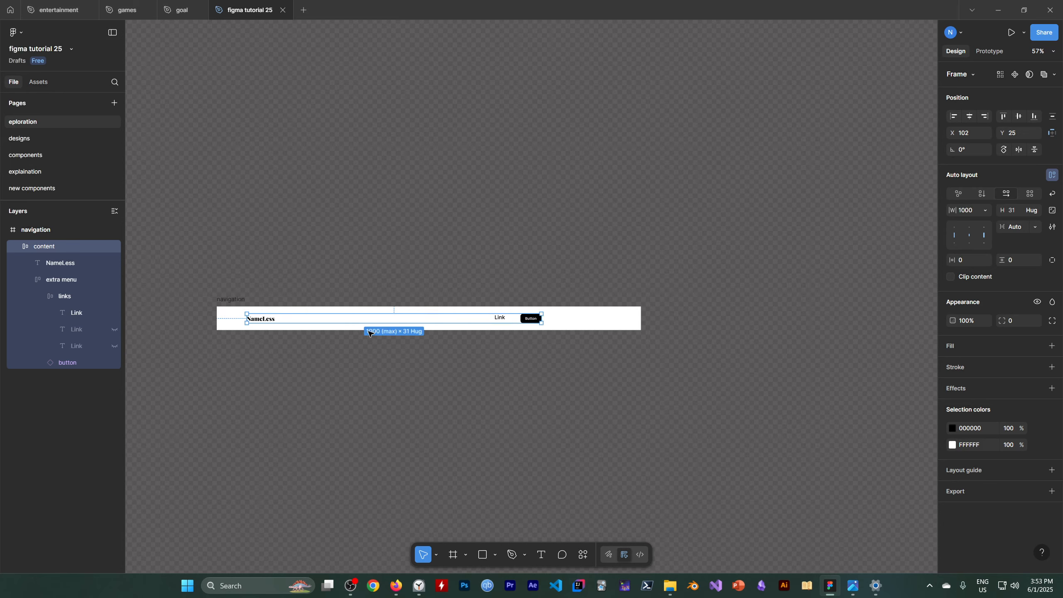
pyautogui.scroll(5, 454, 317)
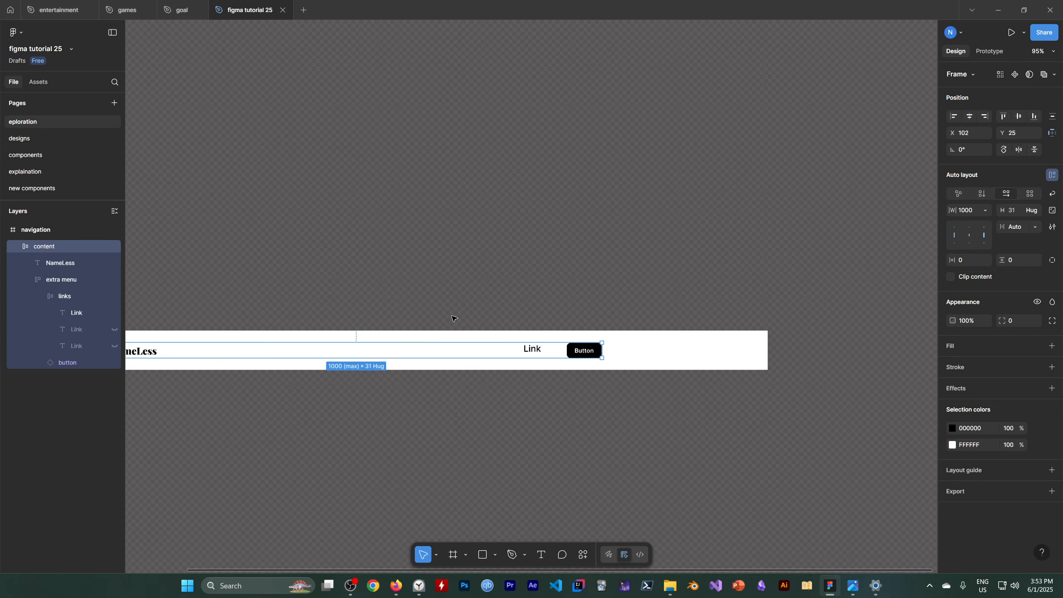
pyautogui.moveTo(388, 326); pyautogui.dragTo(587, 304)
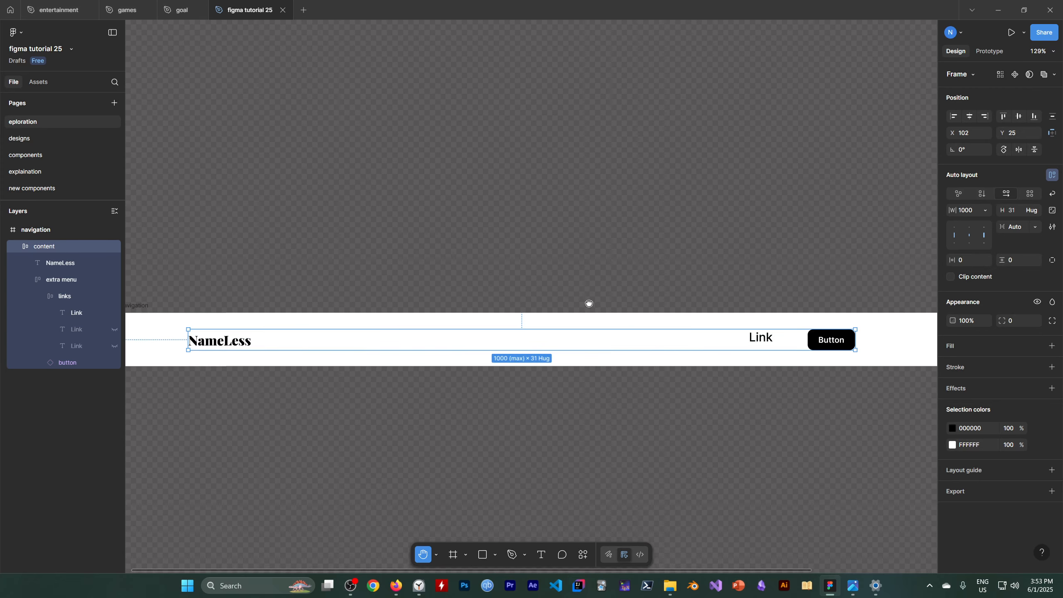
pyautogui.moveTo(565, 268); pyautogui.dragTo(538, 254)
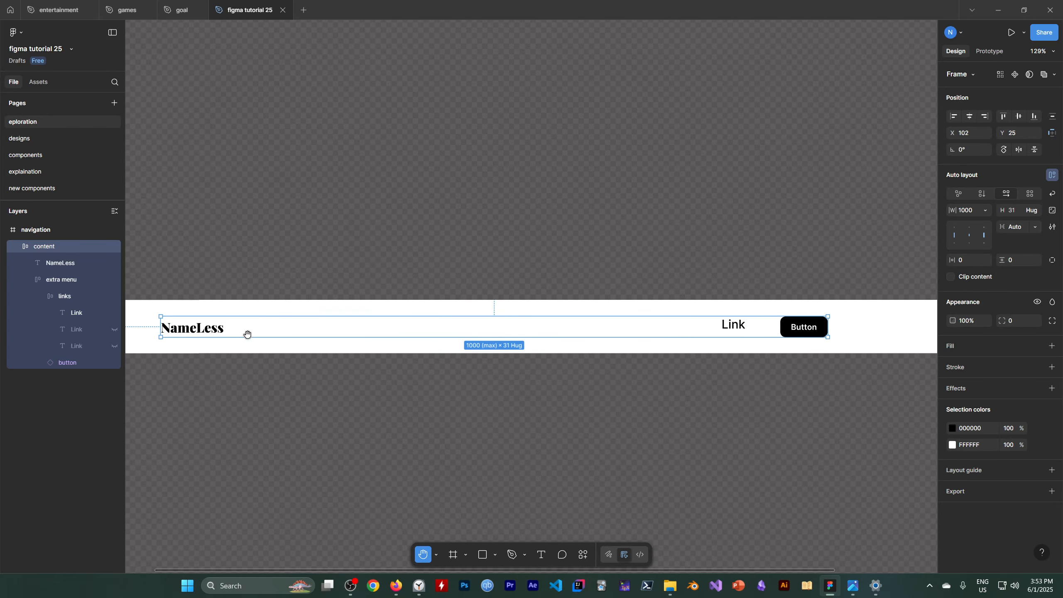
# Align the content frame to the vertical centre of the navigation frame
pyautogui.click(52, 233)
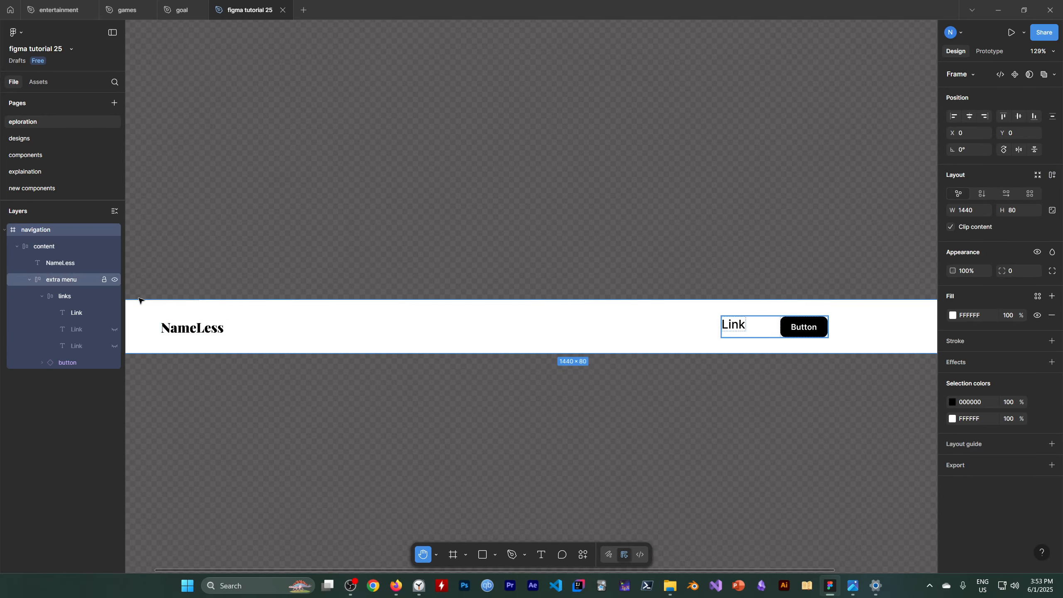
pyautogui.click(53, 247)
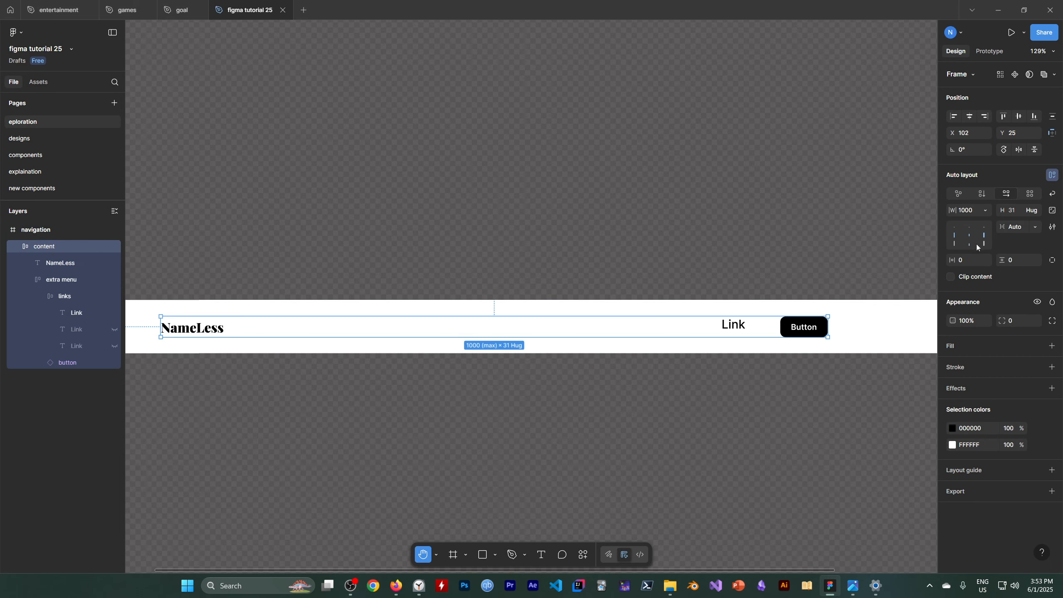
pyautogui.click(1019, 118)
# Try centre alignment on the extra menu frame's contents, restore top-left alignment and select the navigation frame
pyautogui.click(86, 297)
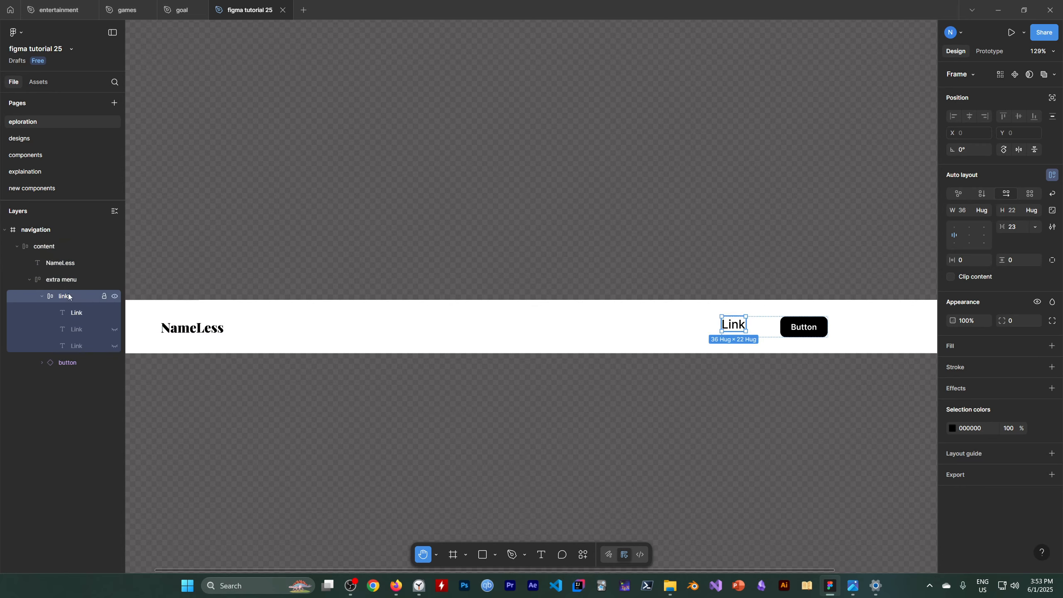
pyautogui.click(49, 280)
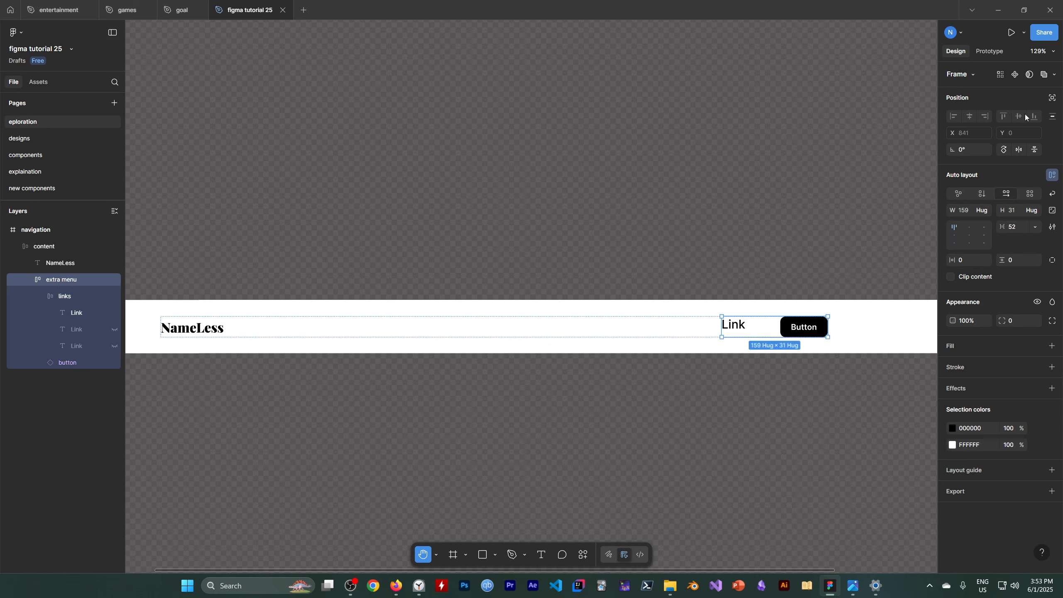
pyautogui.click(970, 237)
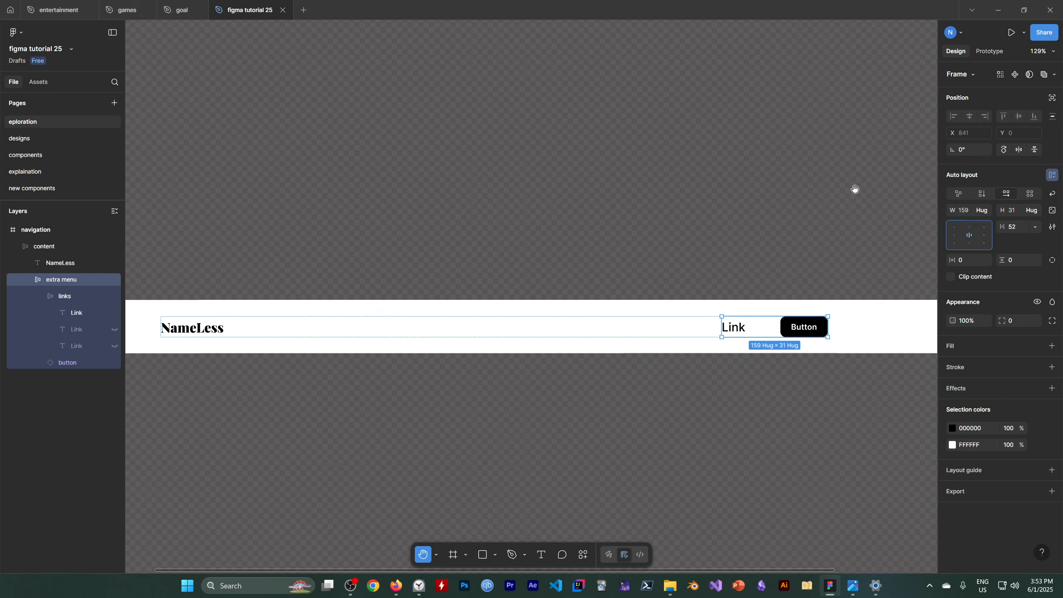
pyautogui.click(952, 228)
pyautogui.click(56, 235)
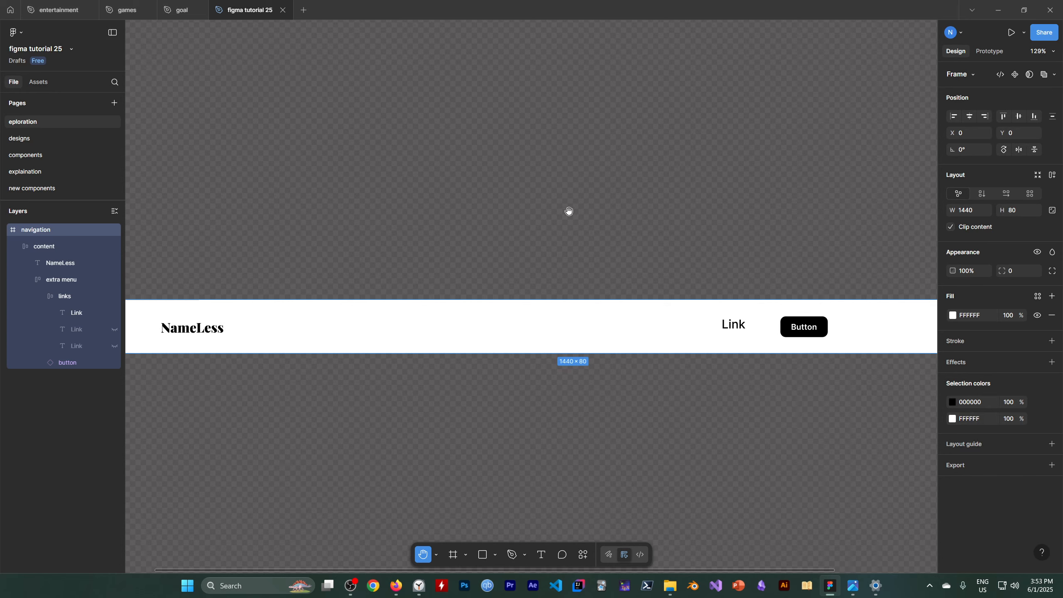
# Apply auto layout to the navigation frame
pyautogui.click(89, 283)
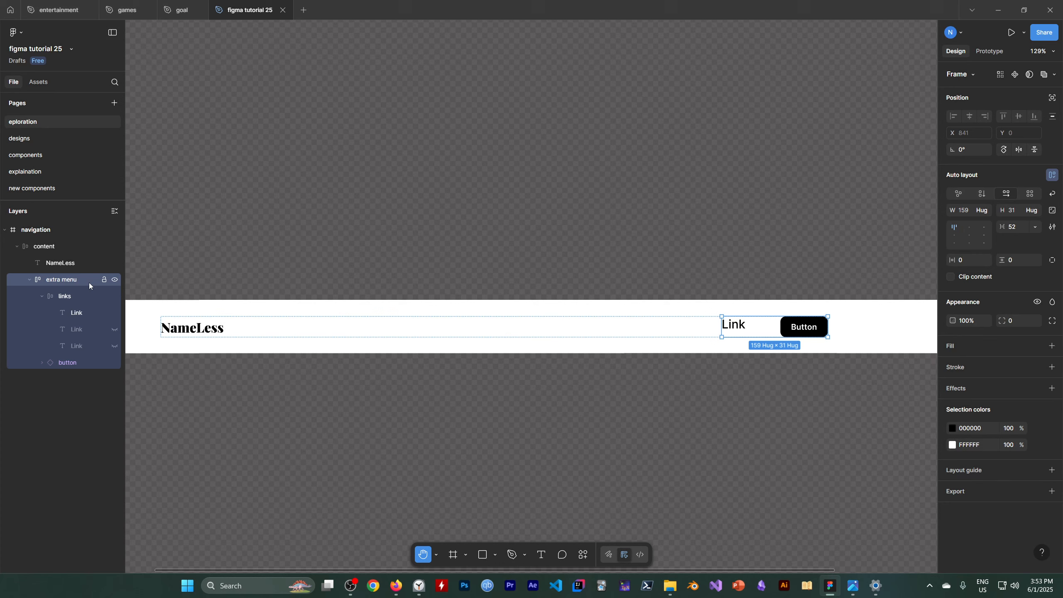
pyautogui.click(58, 228)
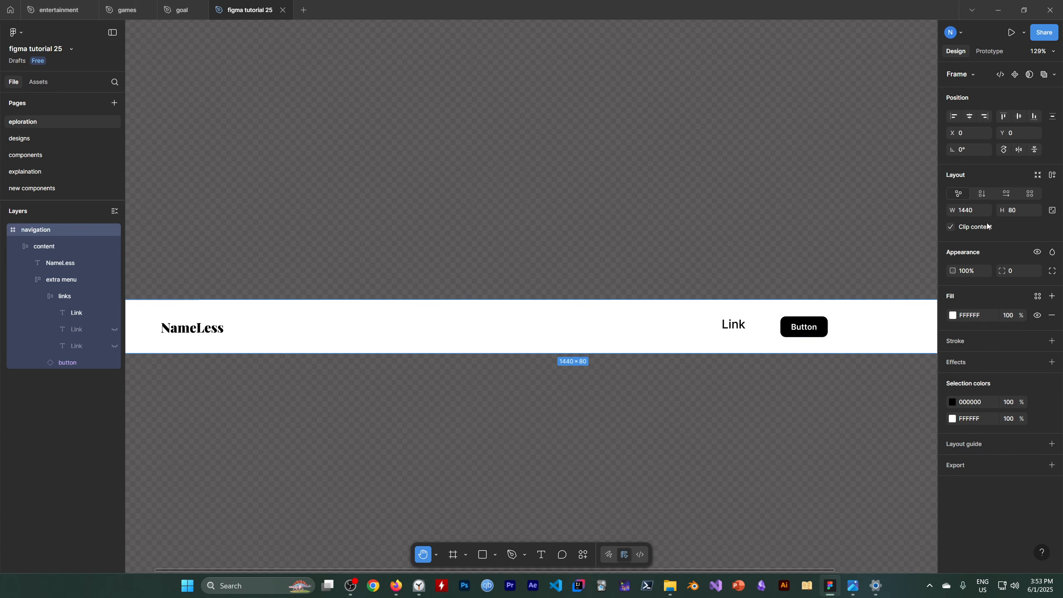
pyautogui.click(1053, 175)
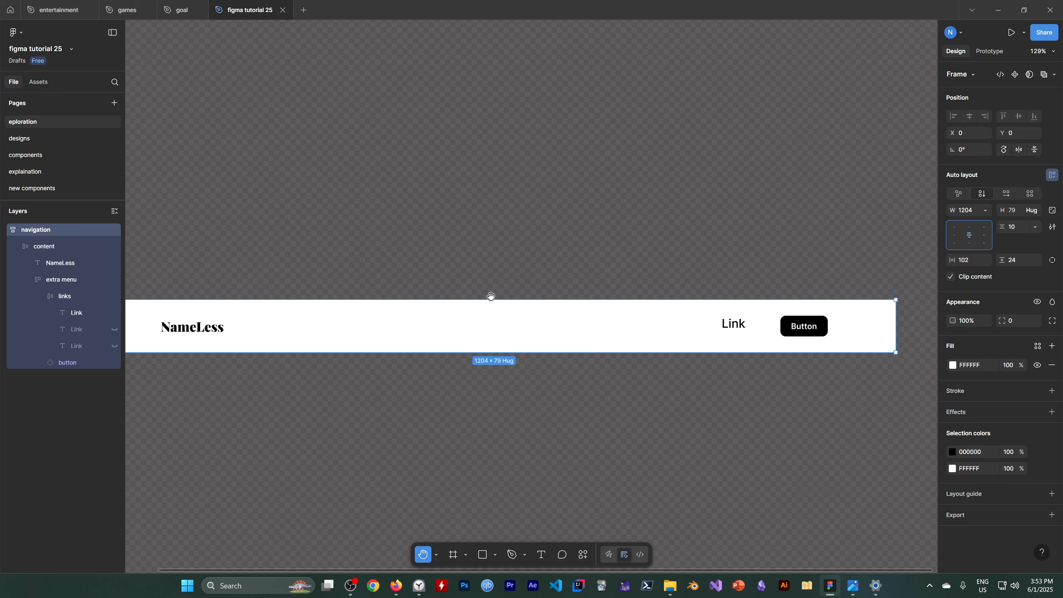
# Try fixed widths of about 764 and 820 on the content frame and restore its width to Fill container
pyautogui.click(83, 250)
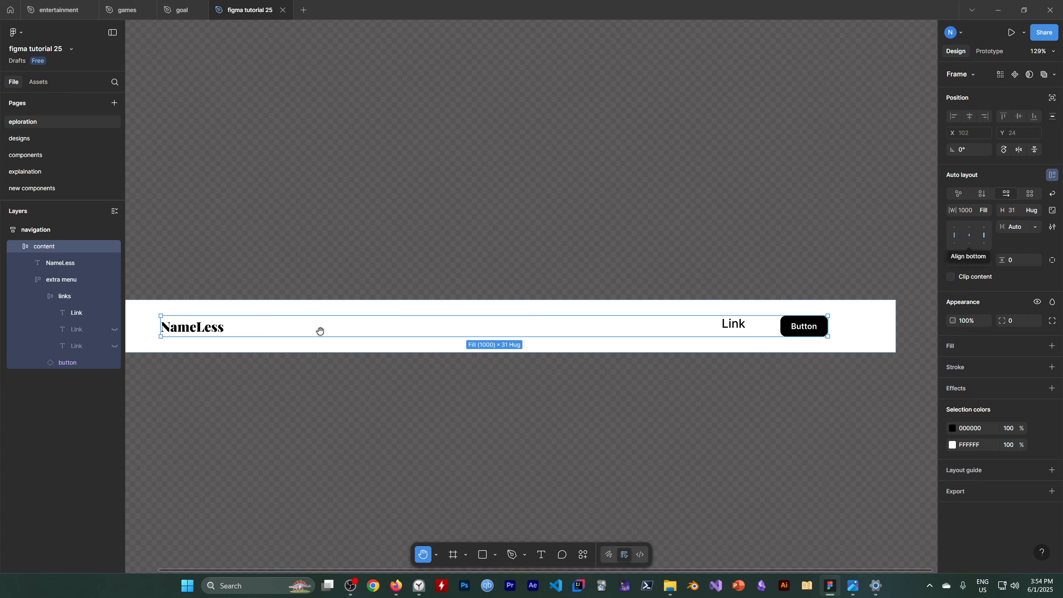
pyautogui.click(1033, 228)
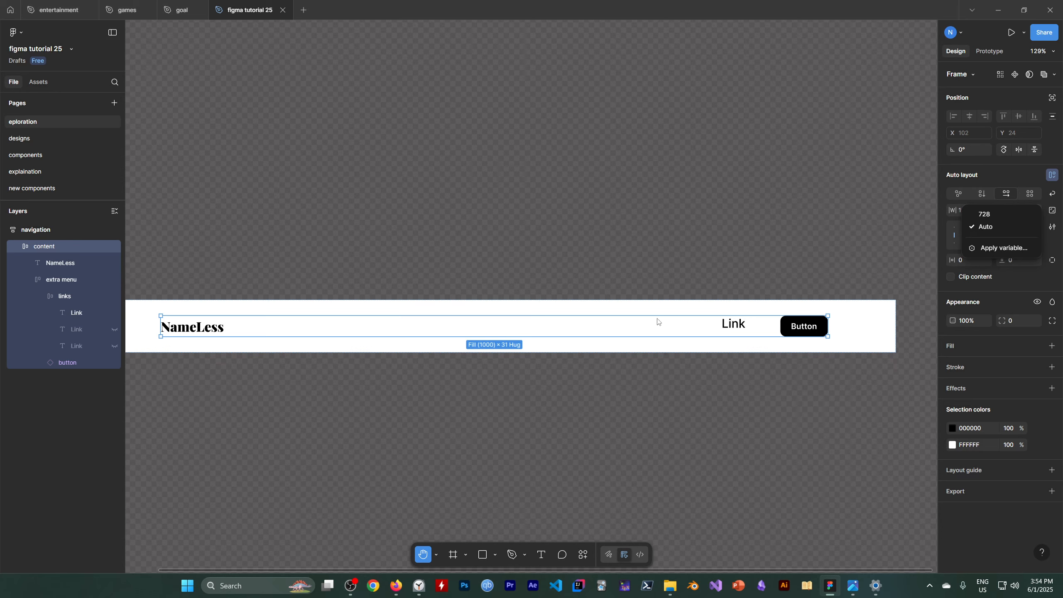
pyautogui.click(829, 329)
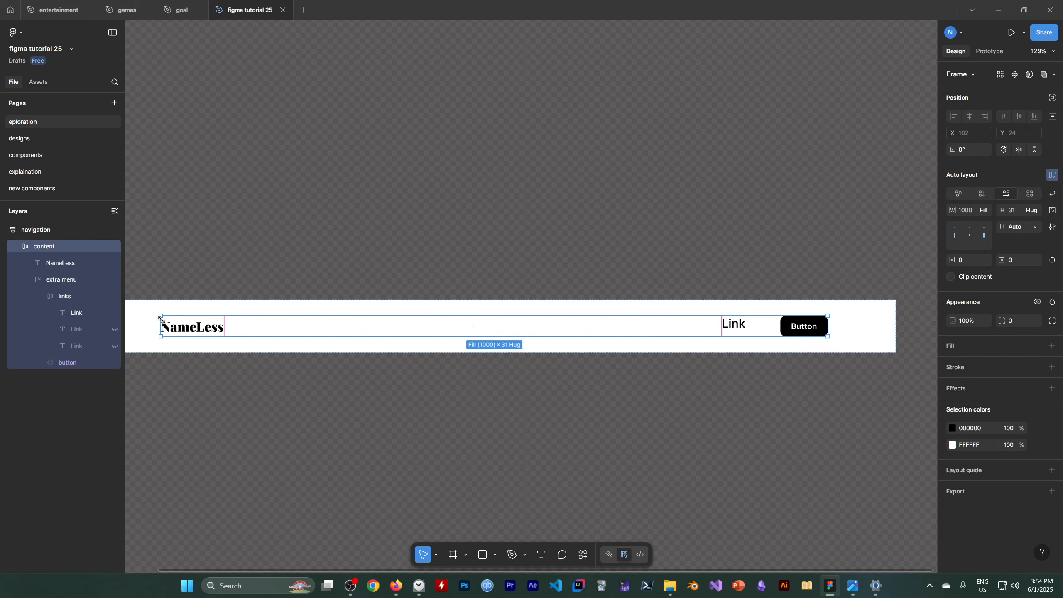
pyautogui.moveTo(160, 322); pyautogui.dragTo(240, 332)
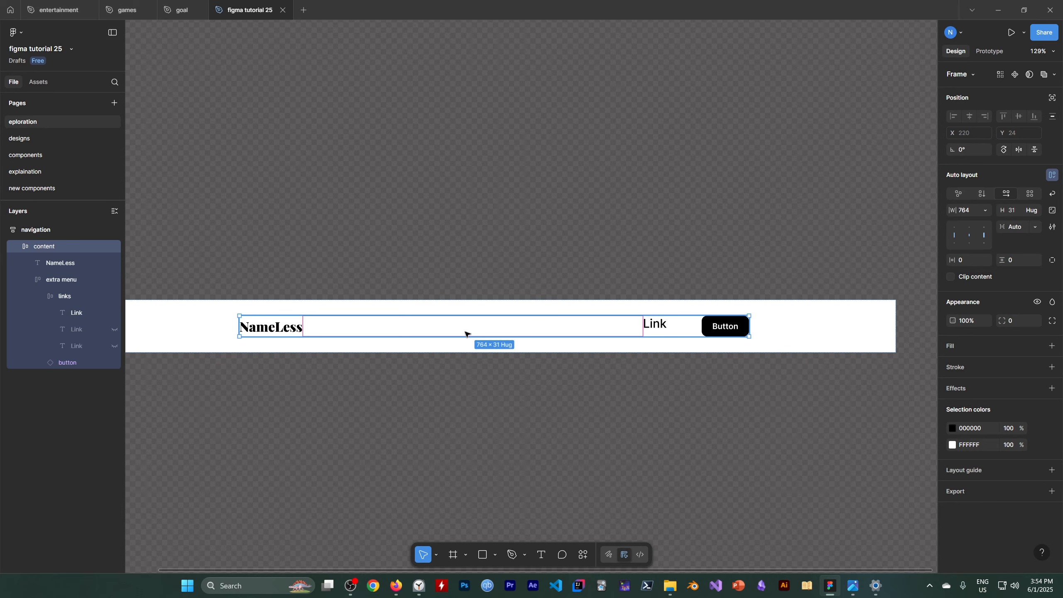
pyautogui.moveTo(236, 329); pyautogui.dragTo(221, 329)
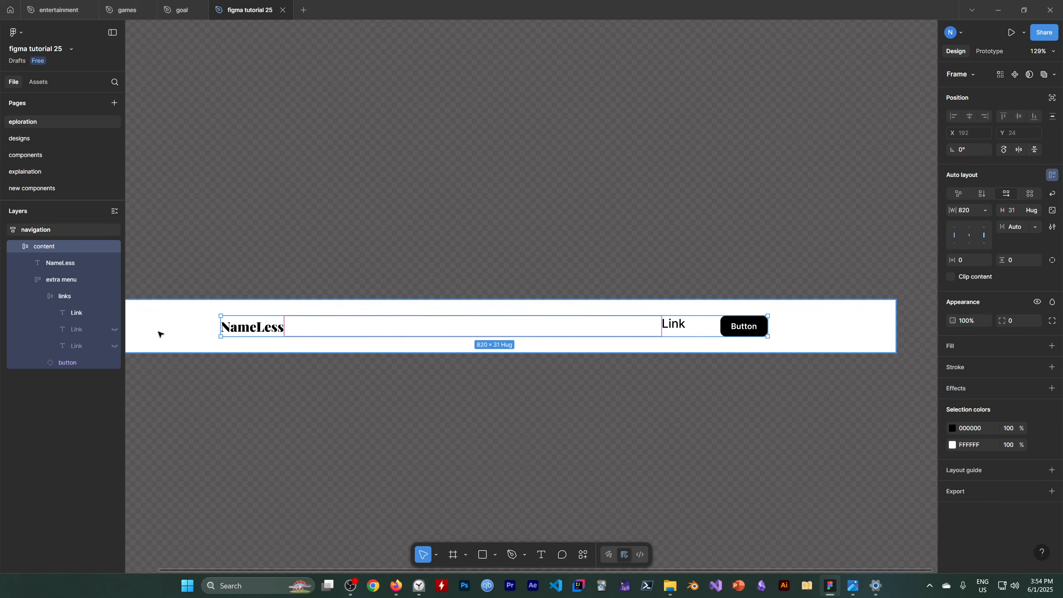
pyautogui.click(987, 211)
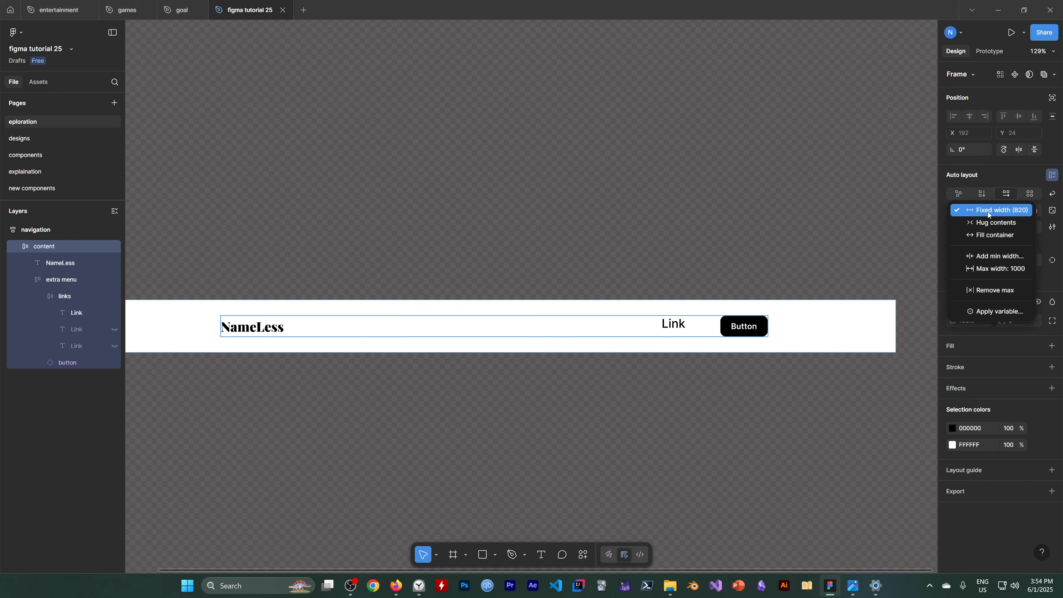
pyautogui.click(995, 235)
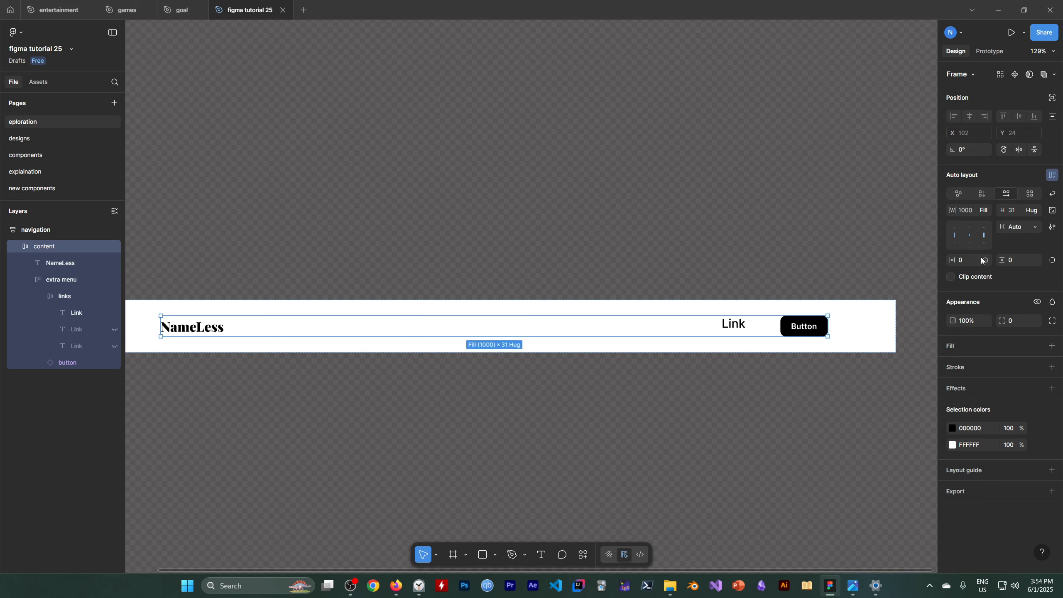
# Narrow the content frame to a fixed width of about 678
pyautogui.click(984, 211)
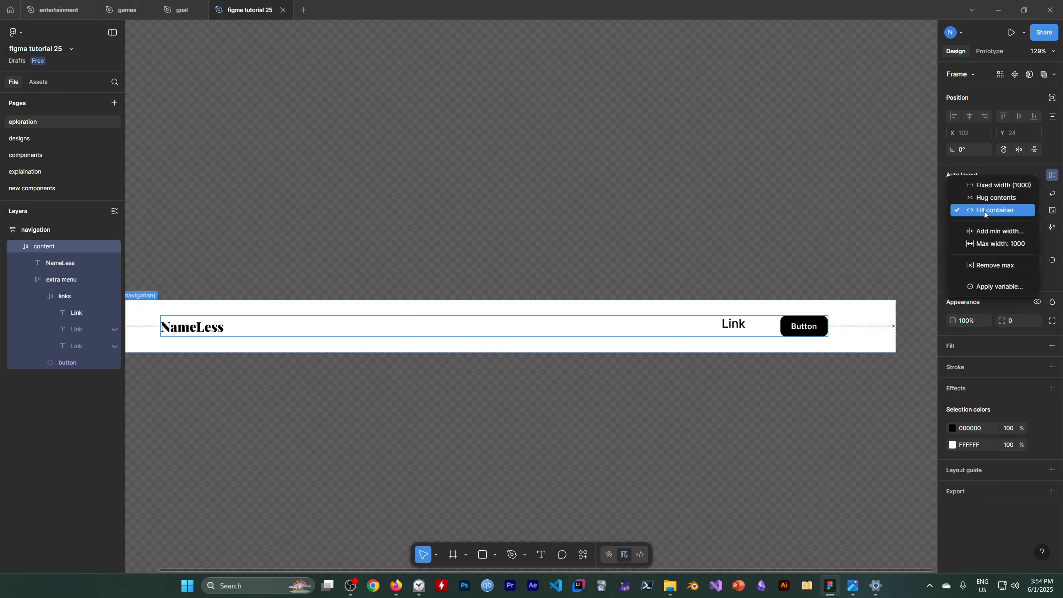
pyautogui.click(1004, 266)
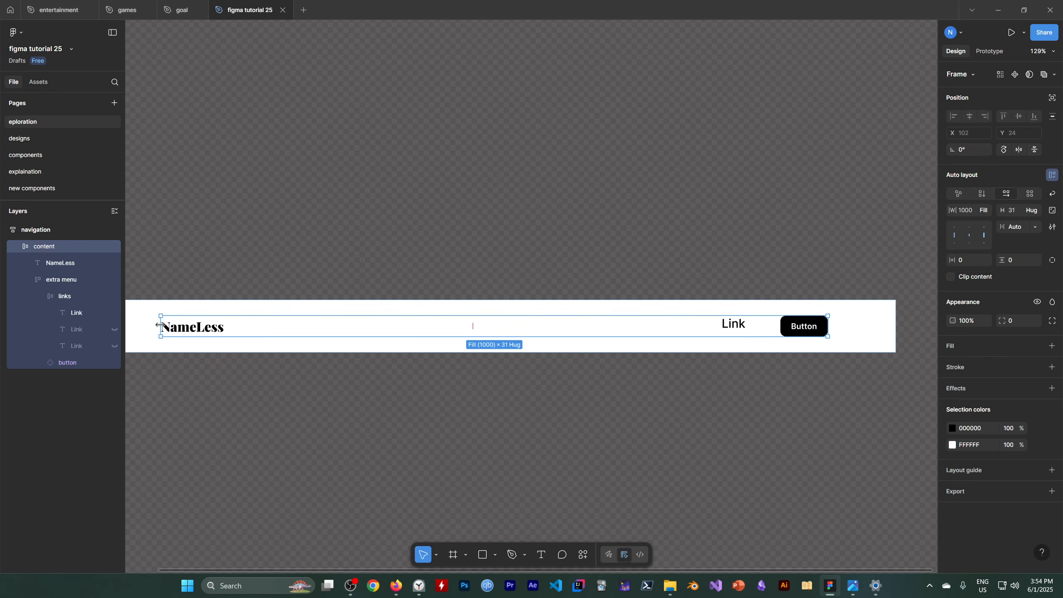
pyautogui.moveTo(159, 326); pyautogui.dragTo(439, 341)
pyautogui.scroll(-3, 461, 368)
pyautogui.press('space')
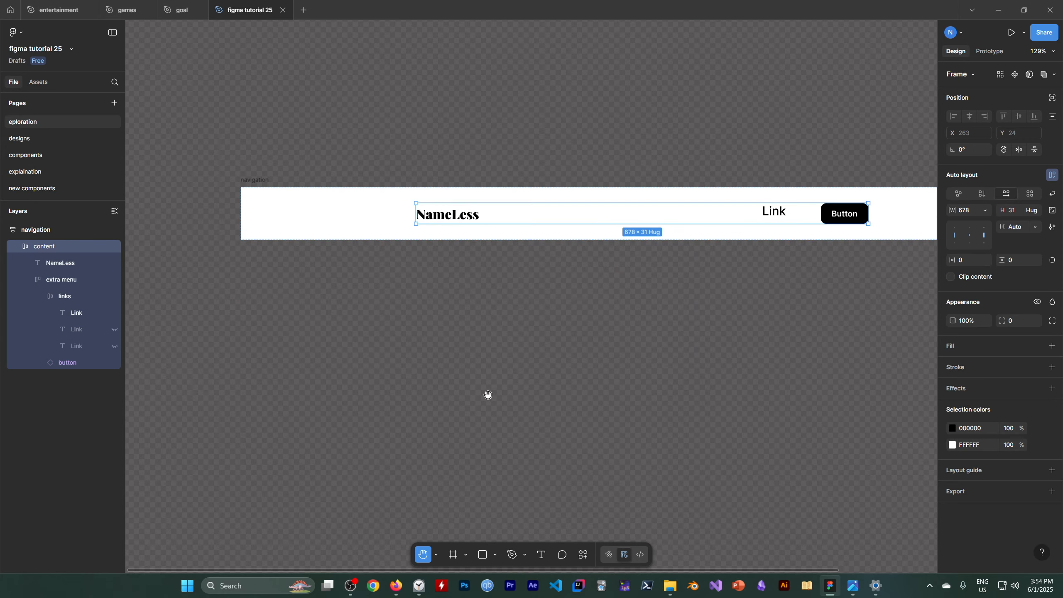
pyautogui.moveTo(556, 388); pyautogui.dragTo(353, 439)
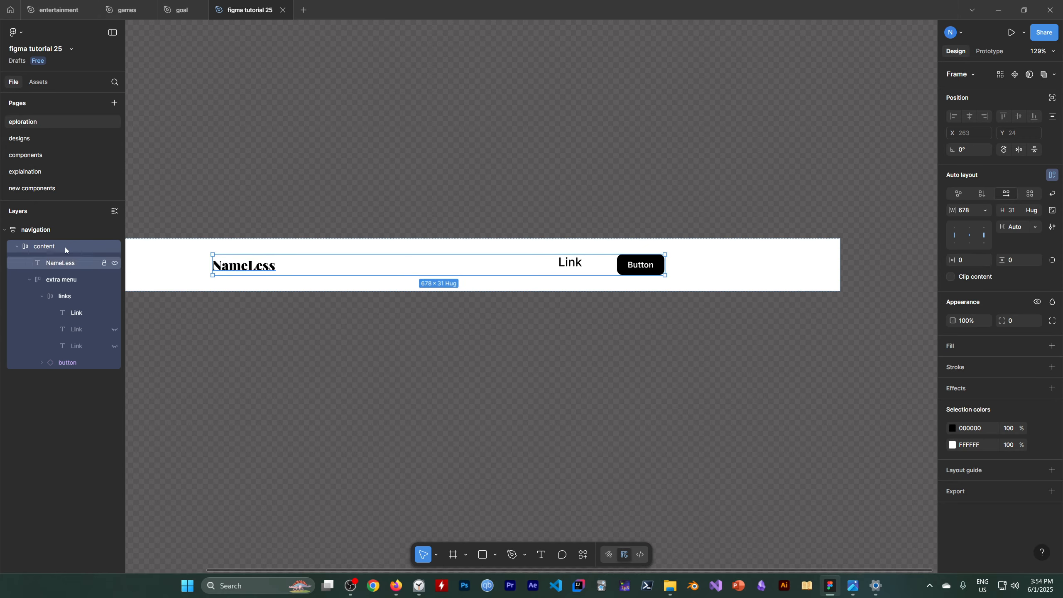
# Test the fixed-width content by narrowing the navigation frame to about 1157 and further, and widen it to about 1221
pyautogui.click(46, 230)
pyautogui.moveTo(841, 272); pyautogui.dragTo(766, 293)
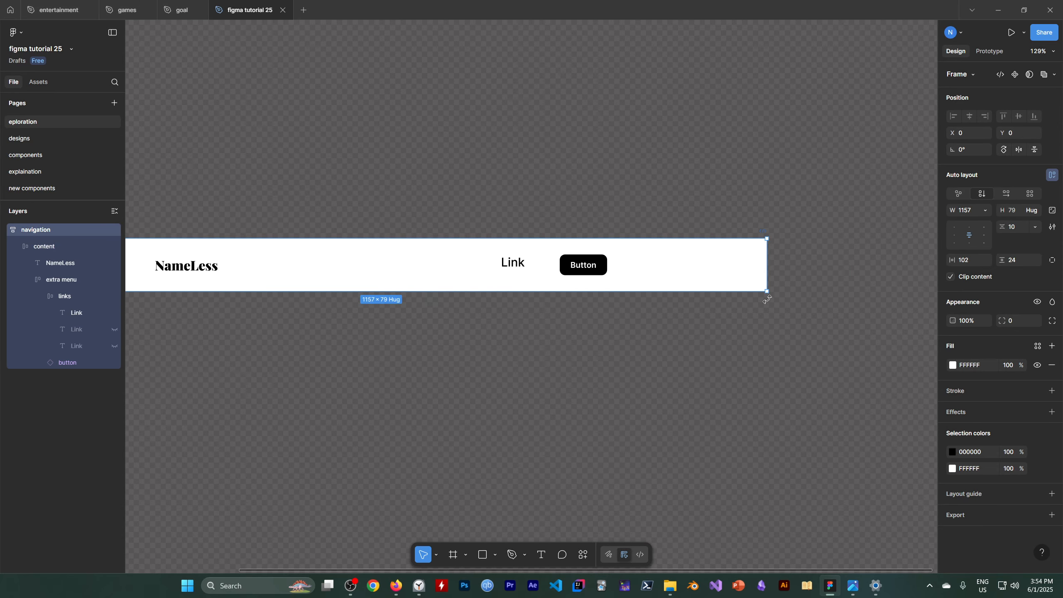
pyautogui.scroll(-2, 767, 299)
pyautogui.scroll(-2, 635, 308)
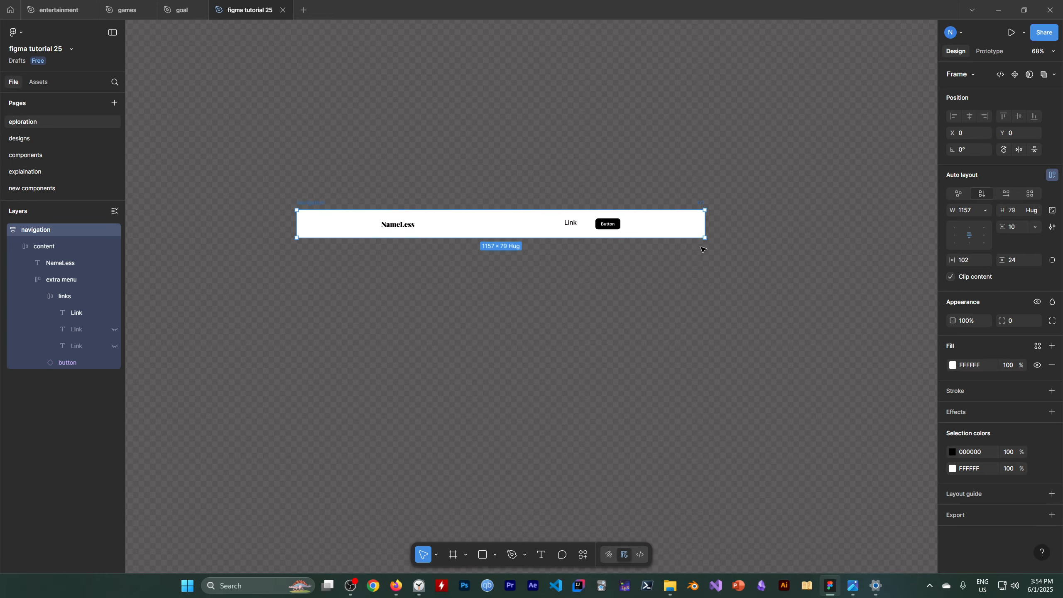
pyautogui.moveTo(705, 230); pyautogui.dragTo(636, 310)
pyautogui.click(401, 228)
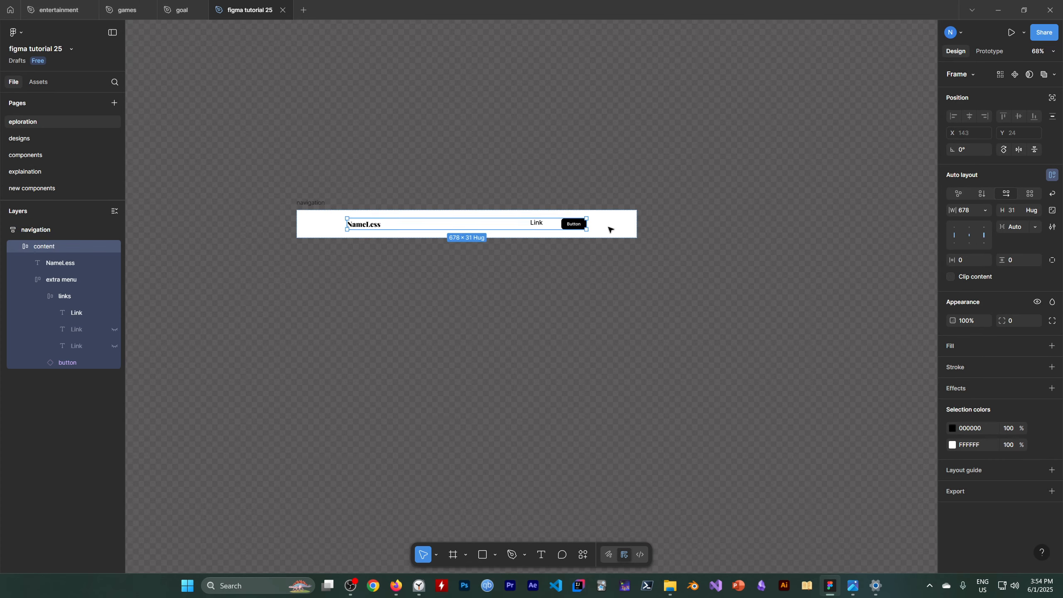
pyautogui.click(636, 229)
pyautogui.moveTo(635, 224); pyautogui.dragTo(703, 264)
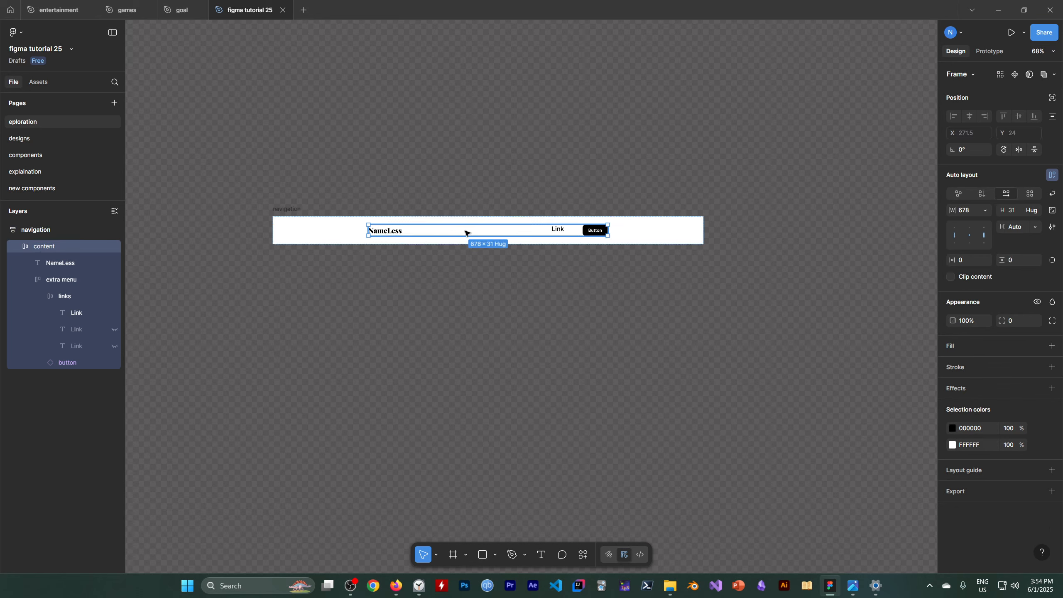
# Set the content frame's width to Fill container and narrow the navigation frame to about 1211
pyautogui.click(467, 230)
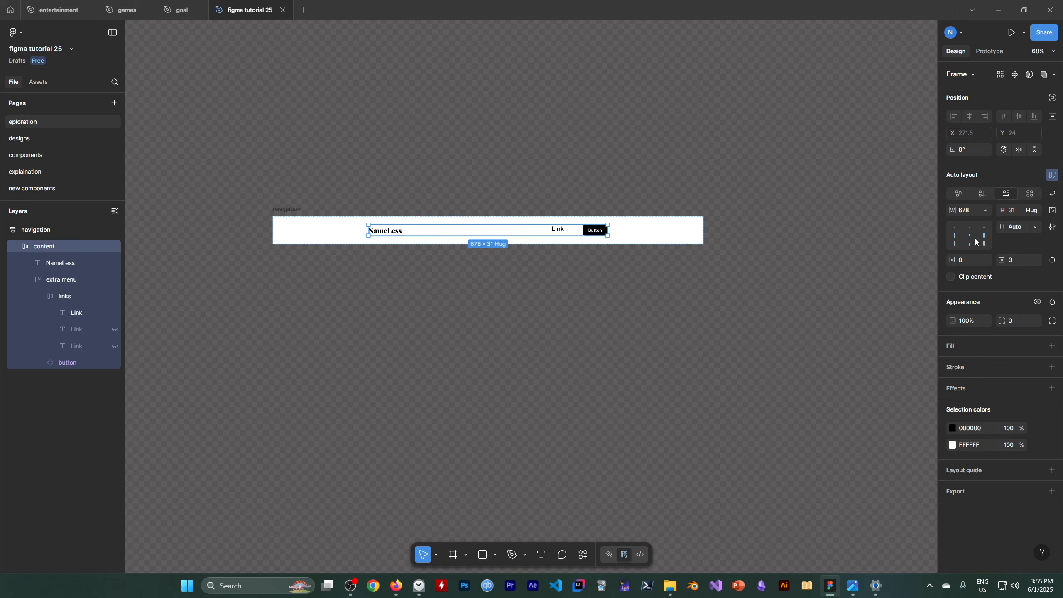
pyautogui.click(983, 211)
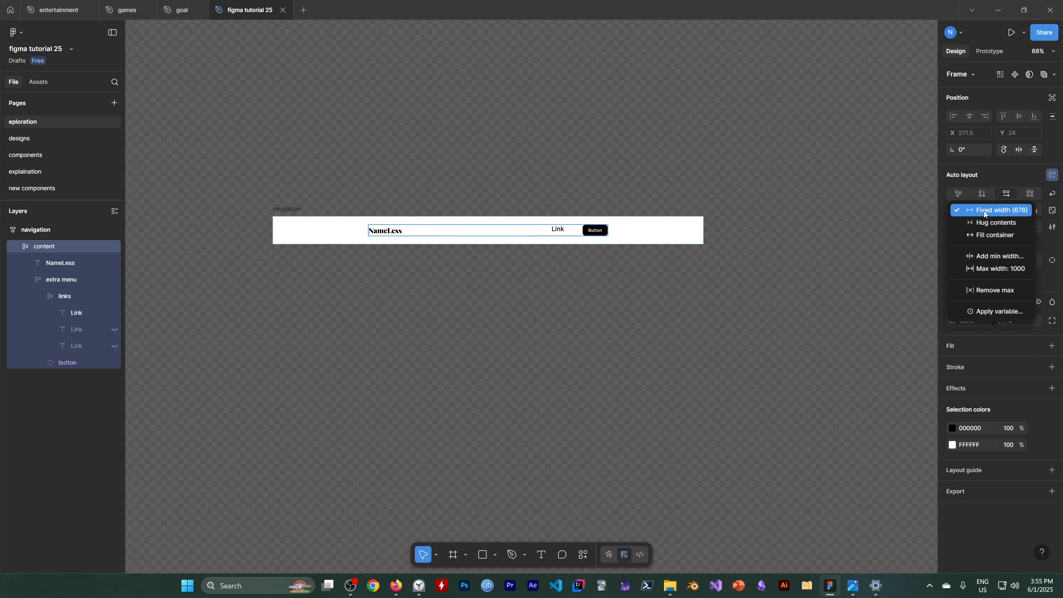
pyautogui.click(983, 238)
pyautogui.click(700, 231)
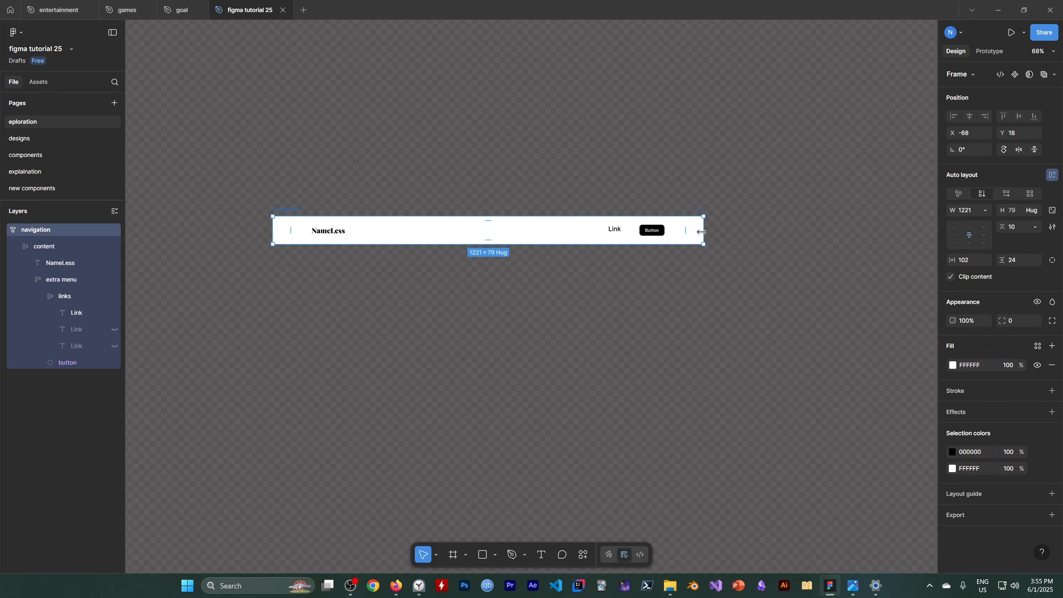
pyautogui.moveTo(701, 232); pyautogui.dragTo(696, 259)
pyautogui.click(629, 289)
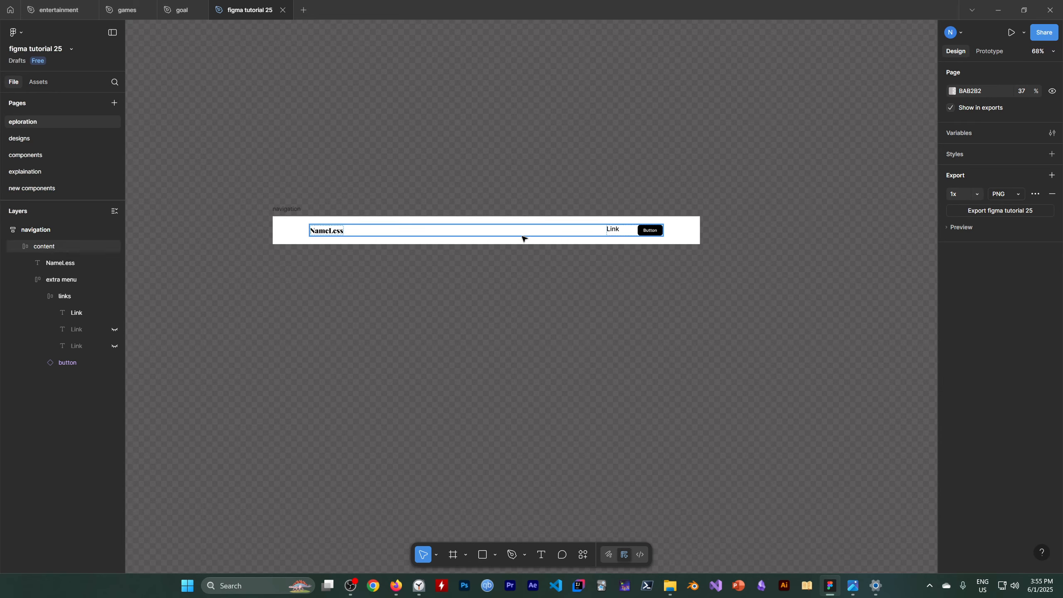
# Set the extra menu frame's auto layout alignment to left and vertically centred
pyautogui.scroll(4, 669, 246)
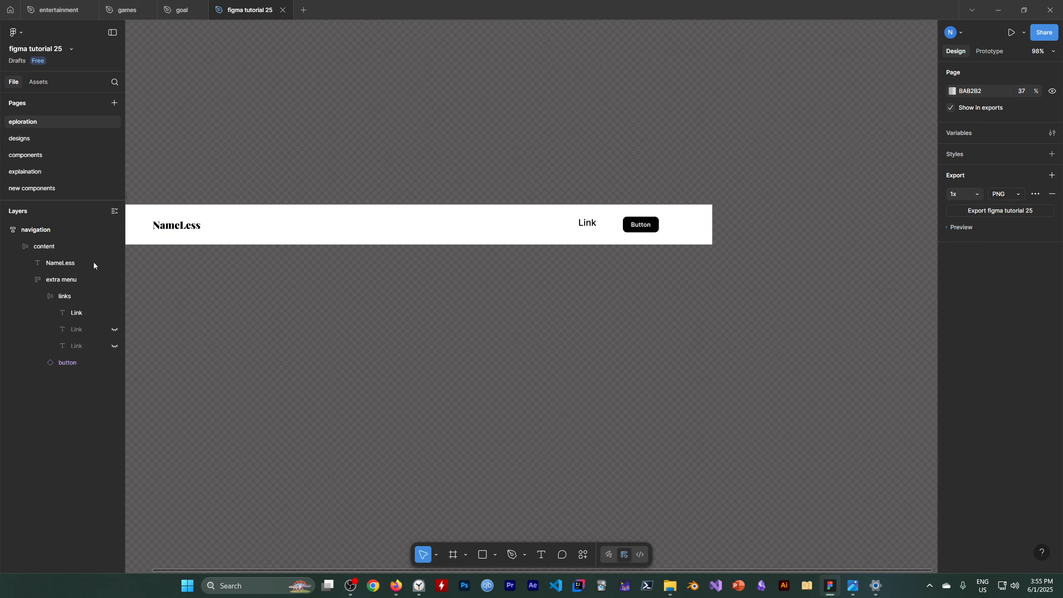
pyautogui.click(52, 250)
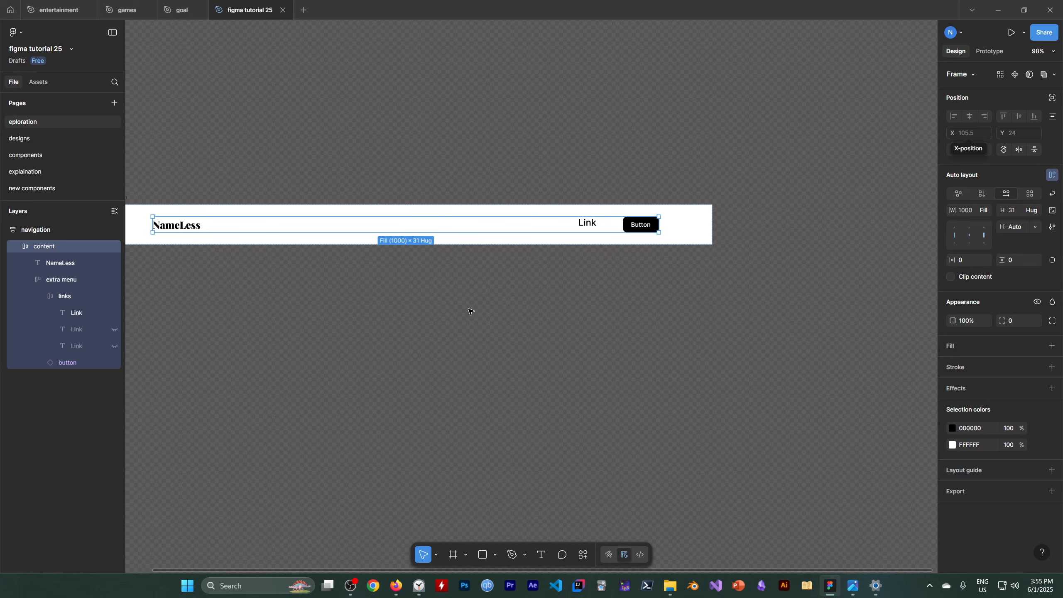
pyautogui.click(62, 283)
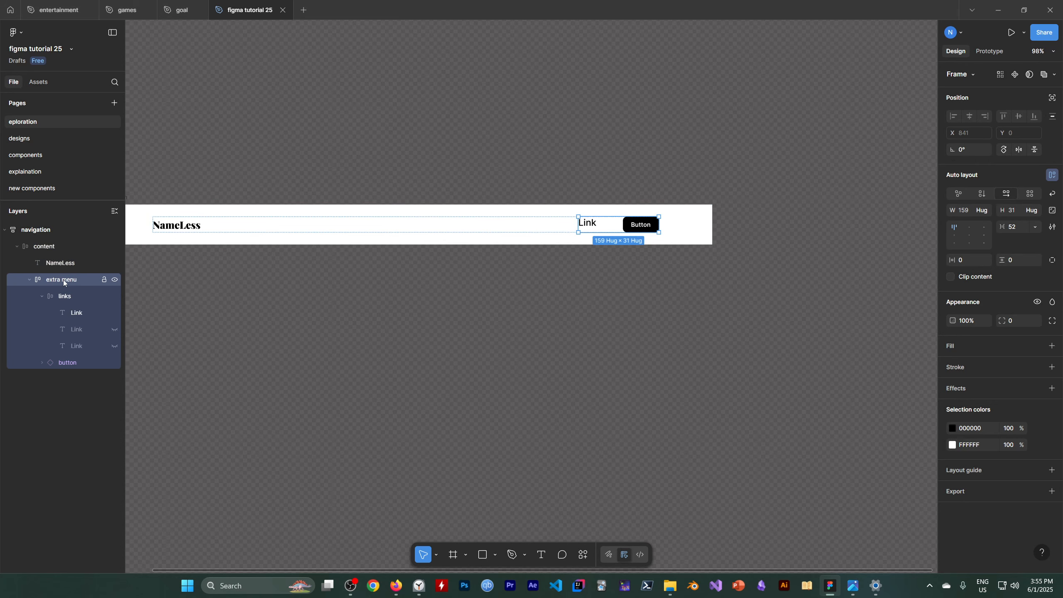
pyautogui.click(956, 237)
pyautogui.click(763, 304)
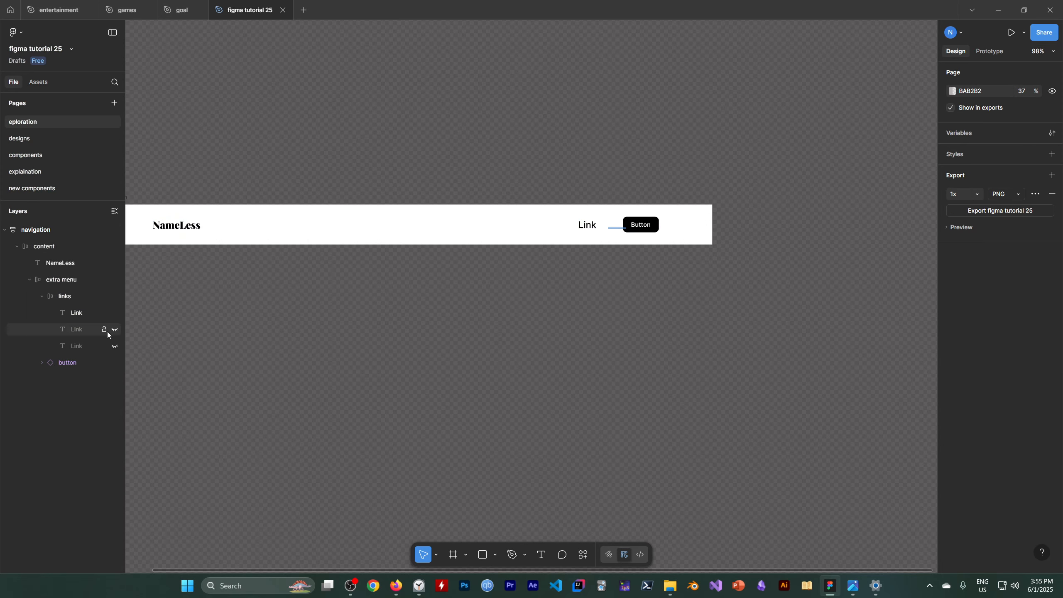
# Show the two hidden Link text layers in the links frame
pyautogui.click(116, 330)
pyautogui.click(116, 329)
pyautogui.click(116, 329)
pyautogui.click(113, 346)
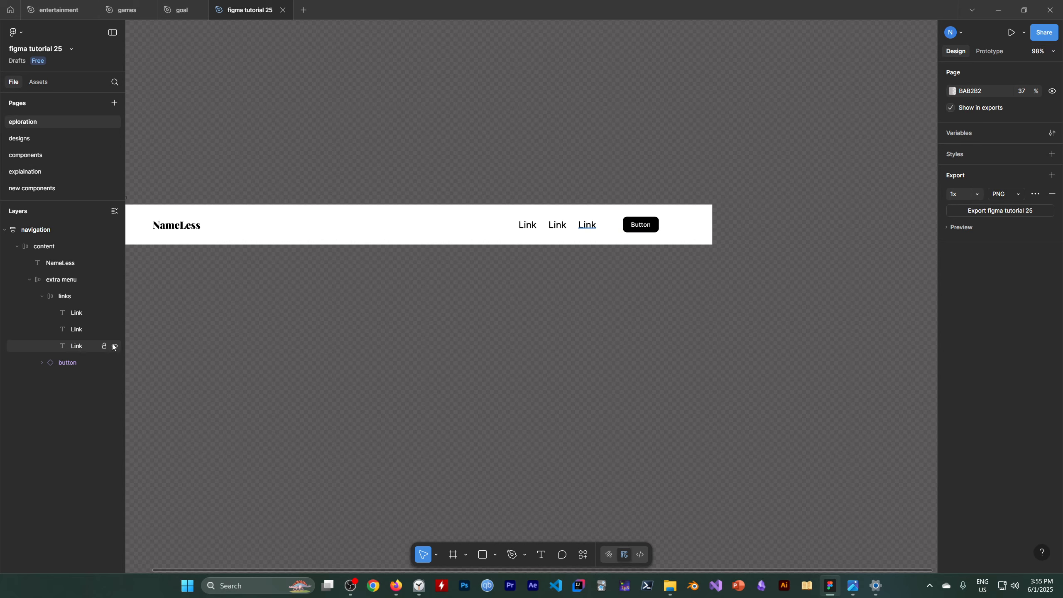
pyautogui.click(543, 229)
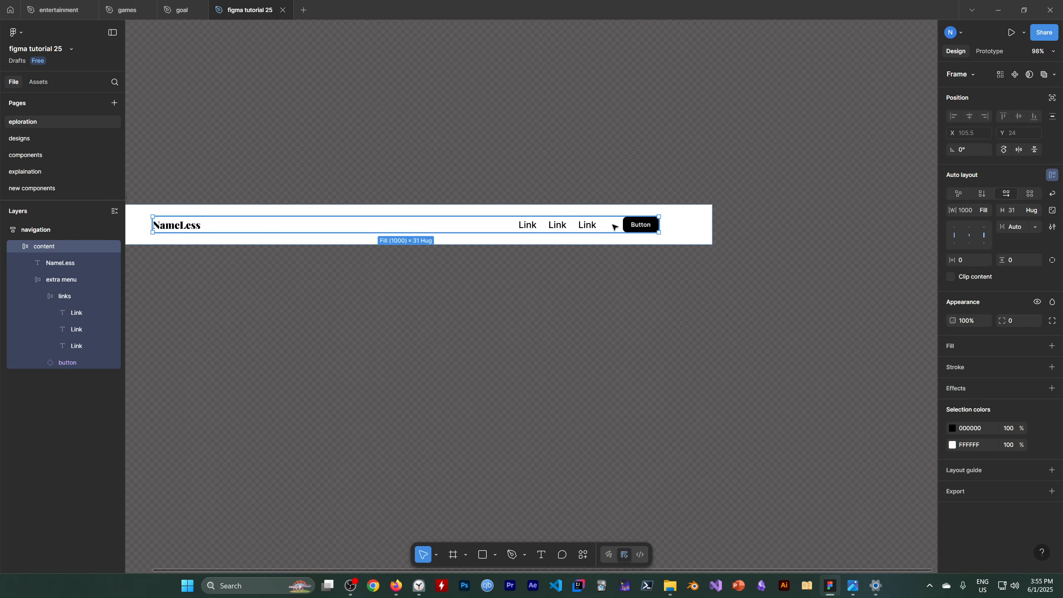
pyautogui.click(612, 318)
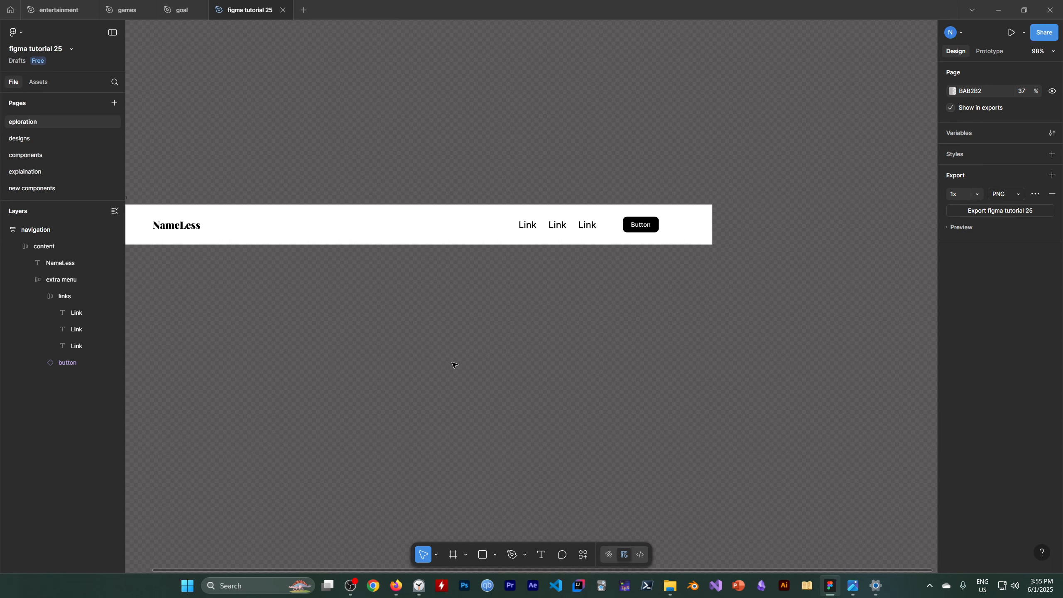
pyautogui.moveTo(450, 370); pyautogui.dragTo(557, 391)
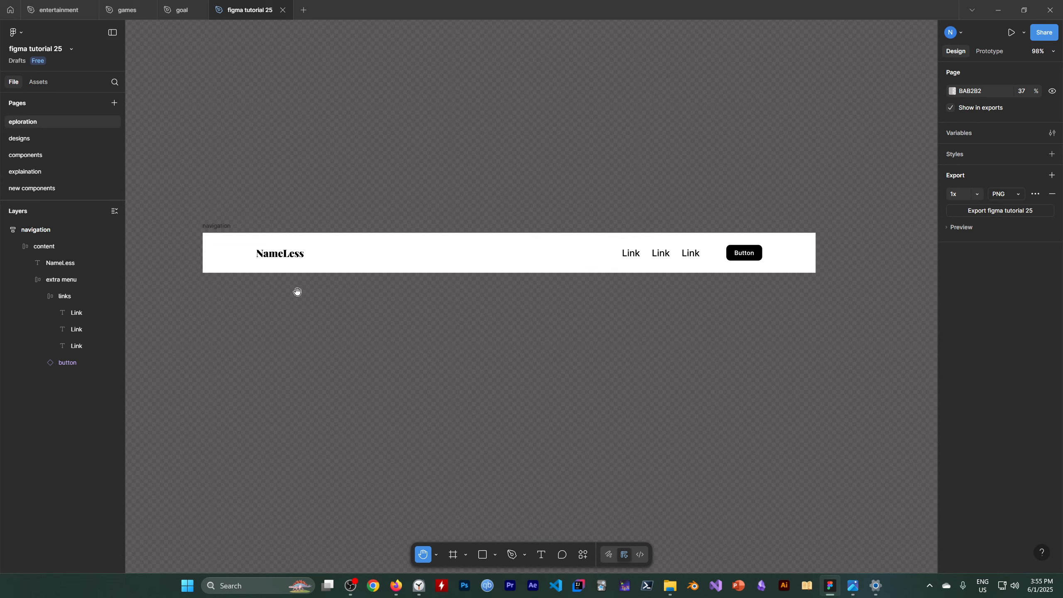
# Narrow the navigation frame to a width of about 810 from its button end
pyautogui.click(61, 232)
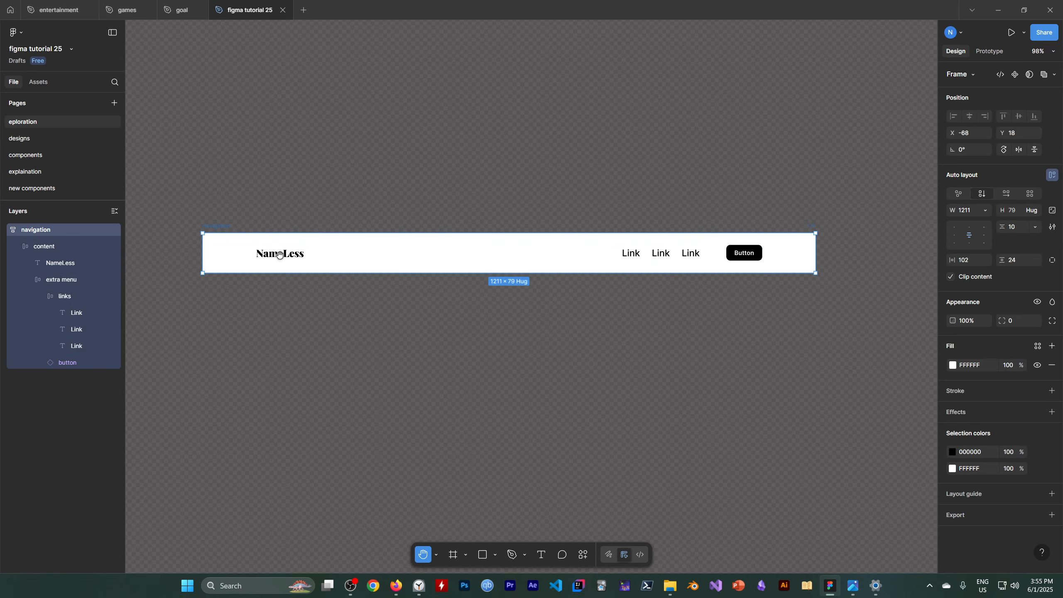
pyautogui.press('v')
pyautogui.click(293, 253)
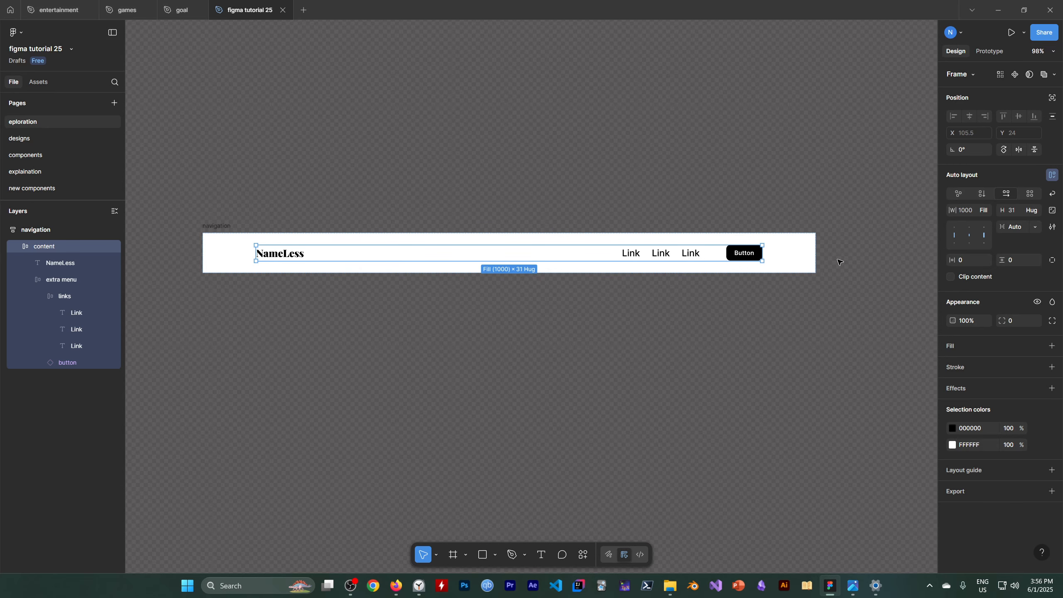
pyautogui.click(17, 231)
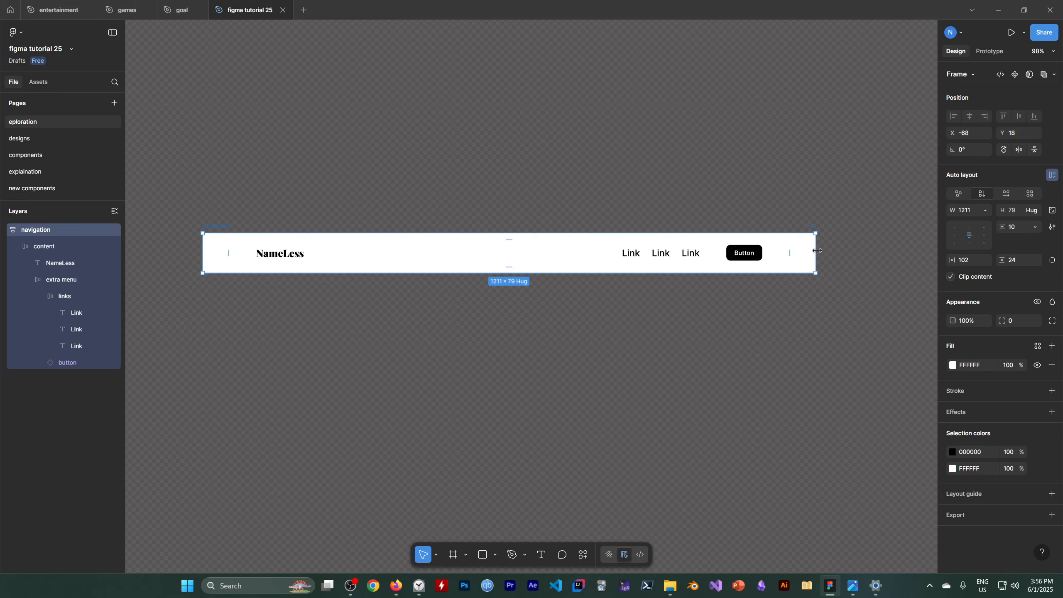
pyautogui.moveTo(816, 255); pyautogui.dragTo(613, 292)
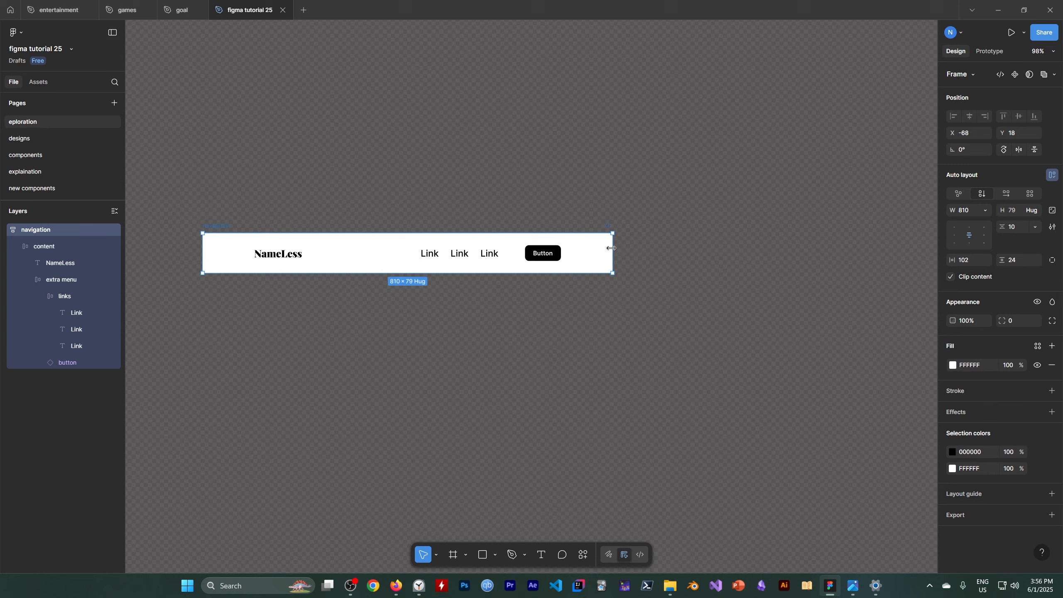
# Resize the navigation frame to a width of about 1234
pyautogui.moveTo(612, 251); pyautogui.dragTo(849, 274)
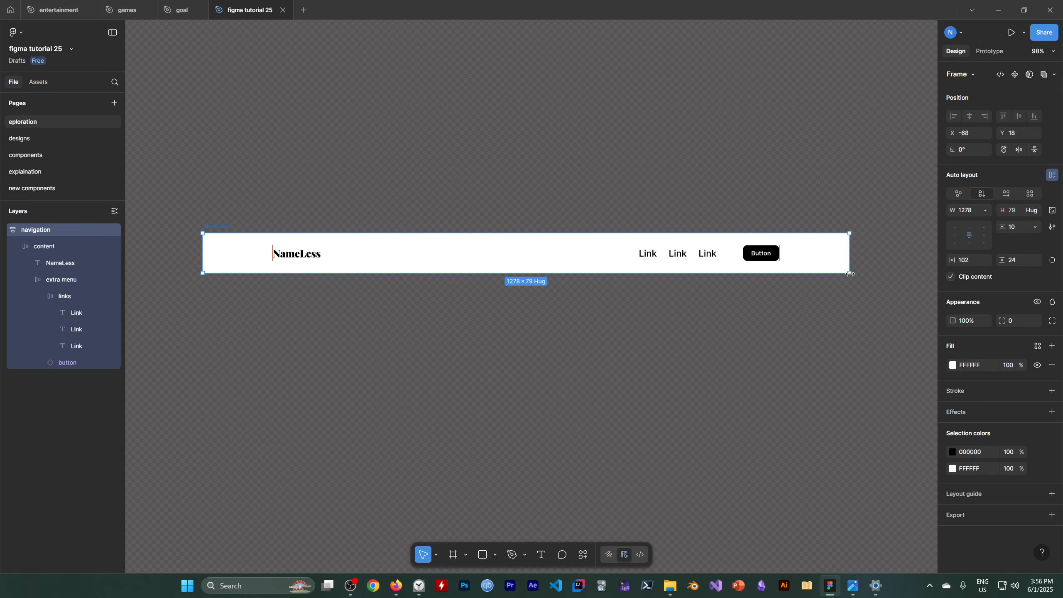
pyautogui.click(982, 211)
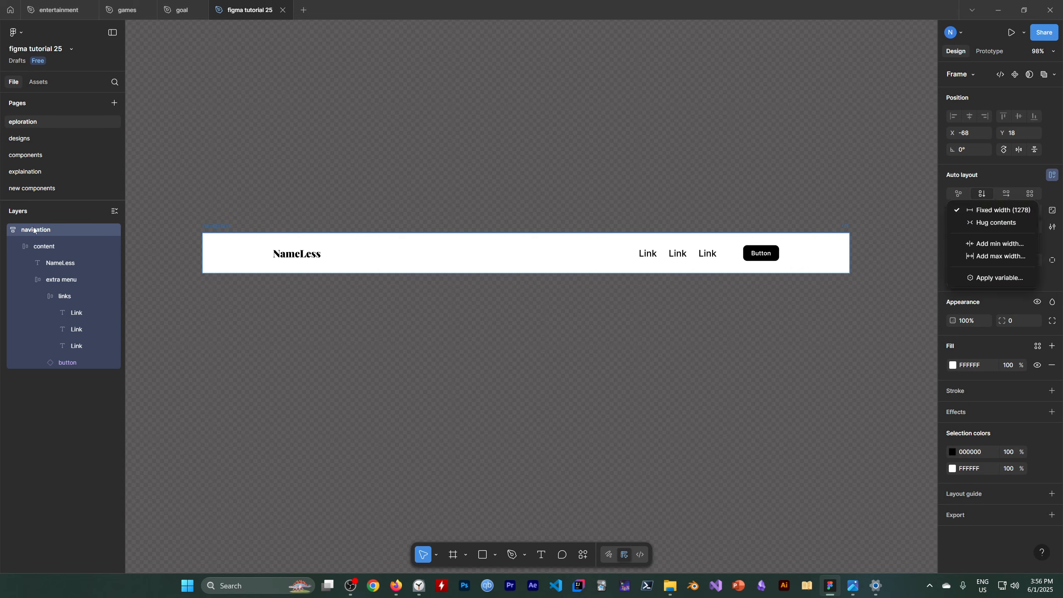
pyautogui.click(496, 347)
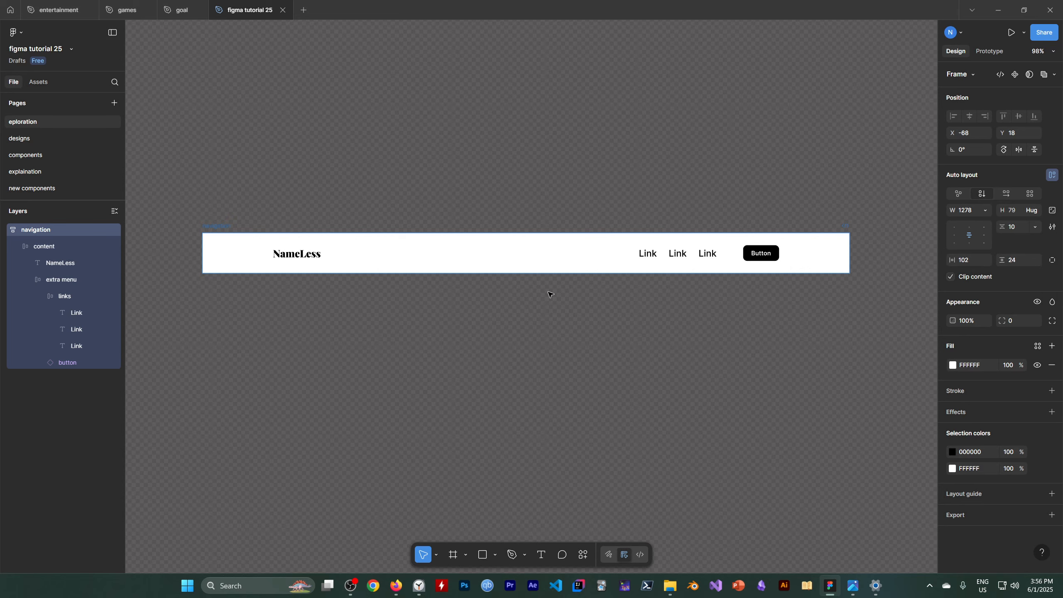
pyautogui.moveTo(848, 253); pyautogui.dragTo(826, 253)
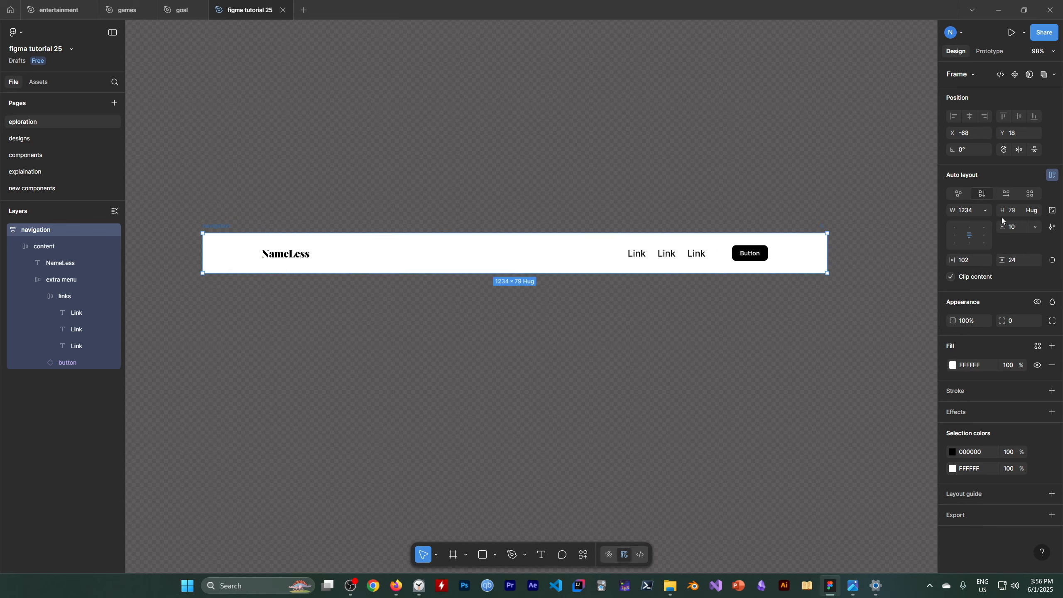
# Set the navigation frame's height to 80
pyautogui.click(1028, 211)
pyautogui.write('80')
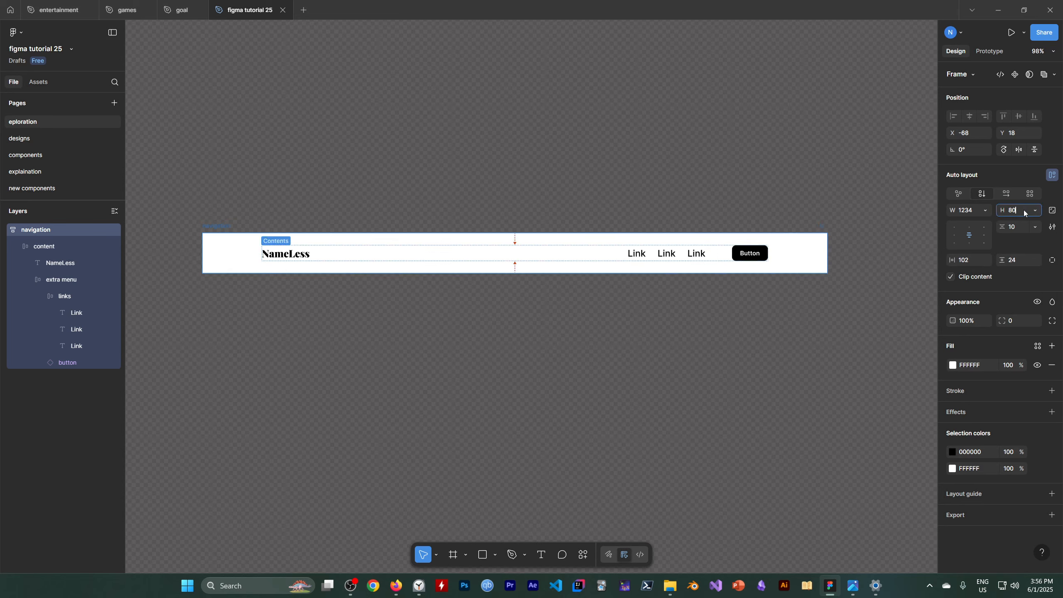
pyautogui.press('Return')
pyautogui.click(639, 335)
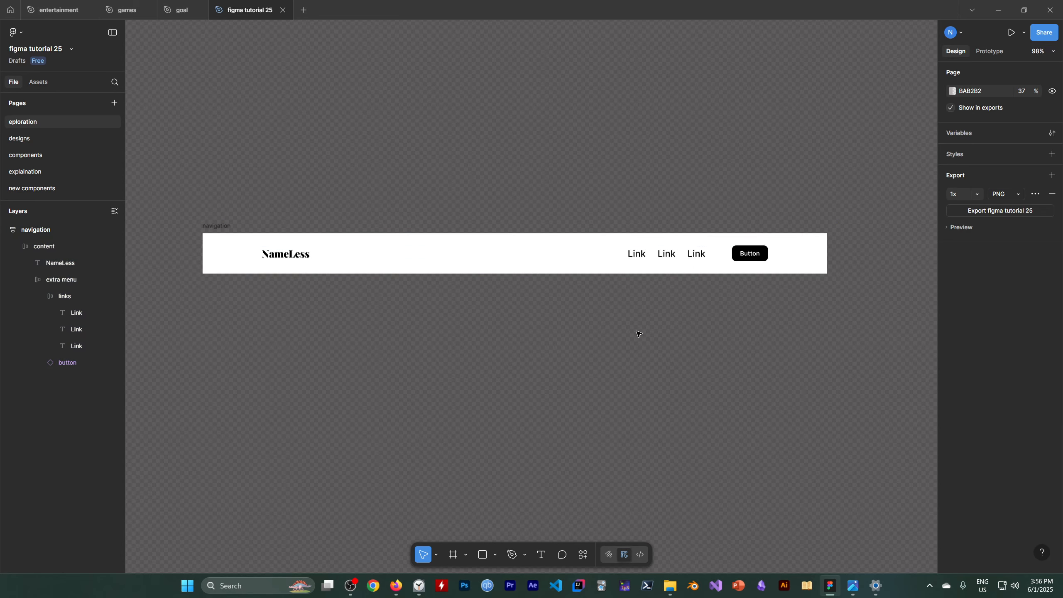
# Align the NameLess text to the vertical middle of its text box, keeping it left-aligned horizontally
pyautogui.click(320, 253)
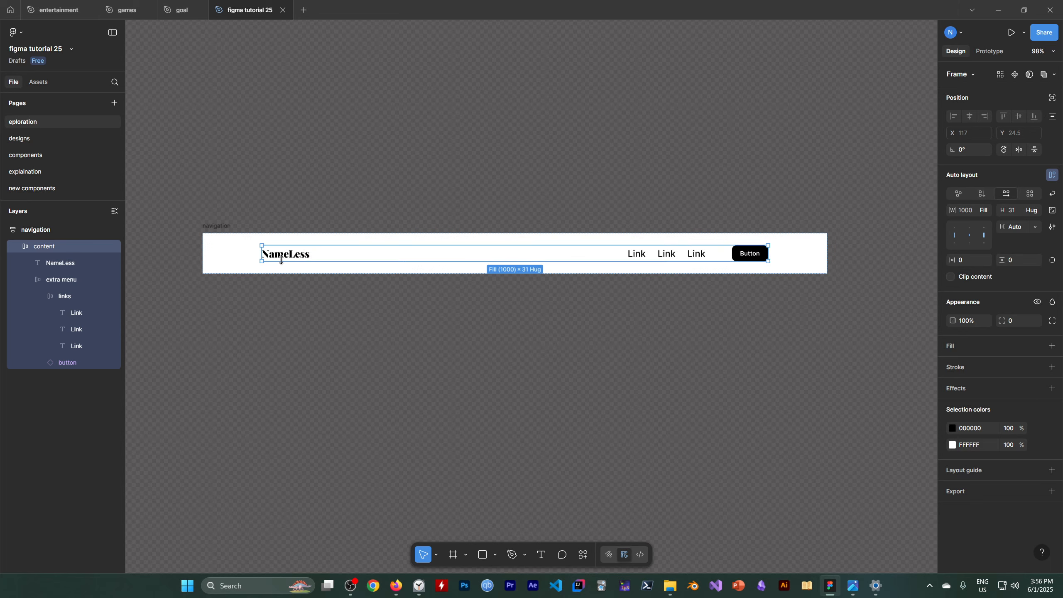
pyautogui.click(93, 262)
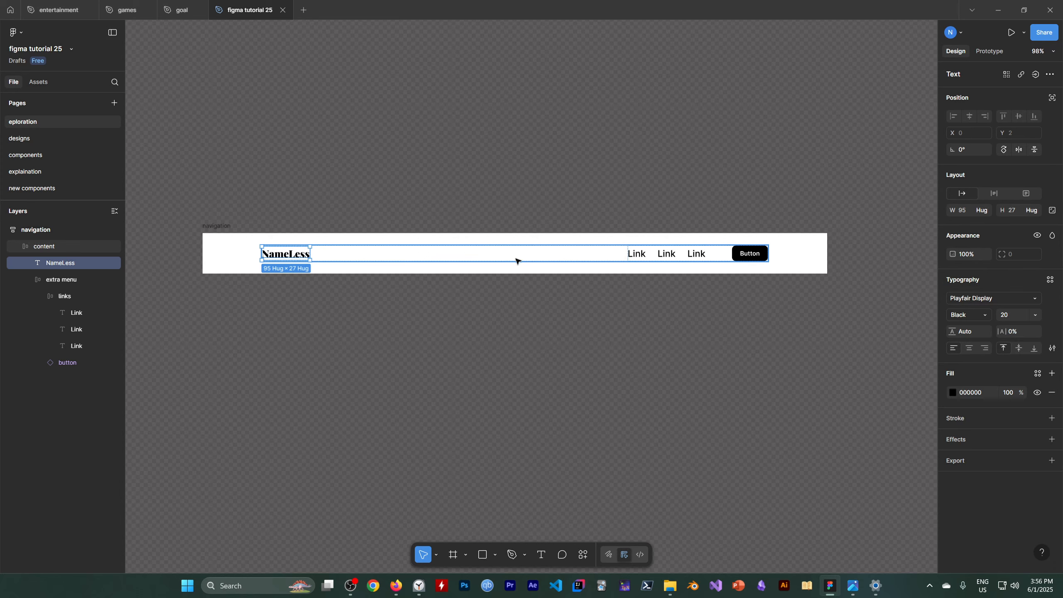
pyautogui.click(55, 243)
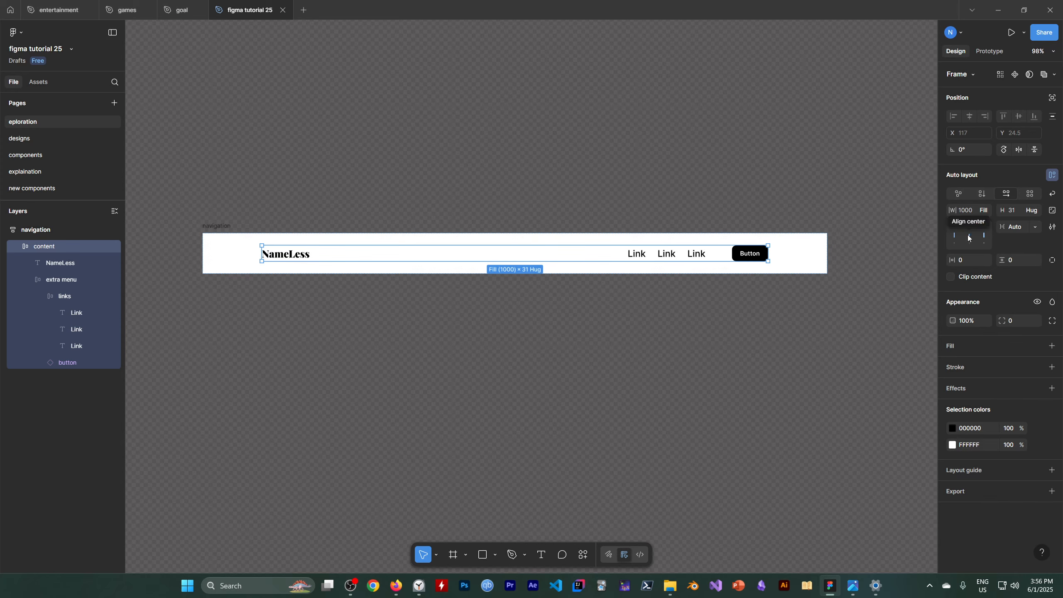
pyautogui.click(71, 264)
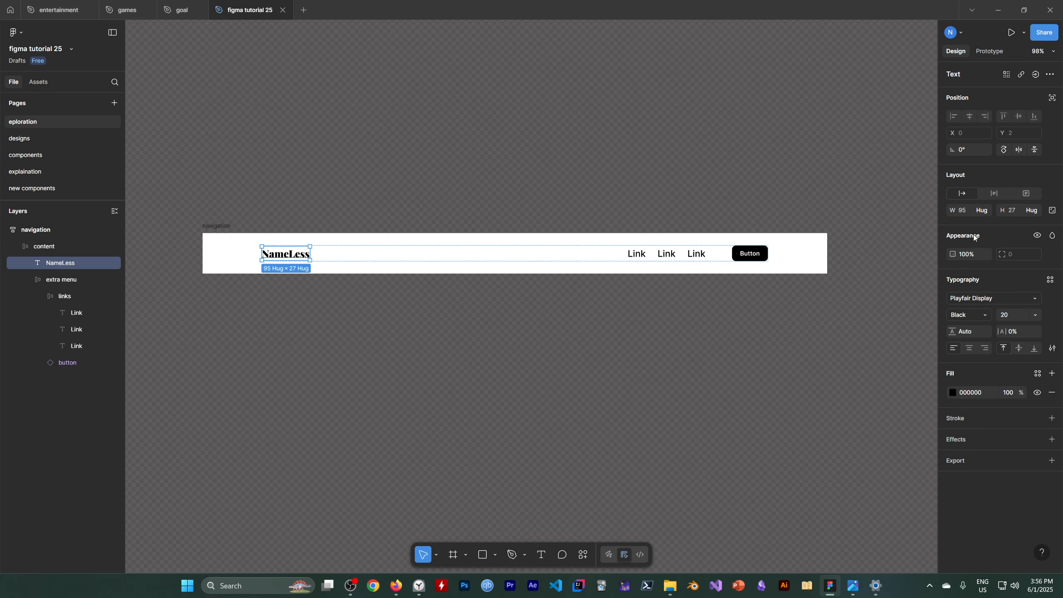
pyautogui.click(1017, 348)
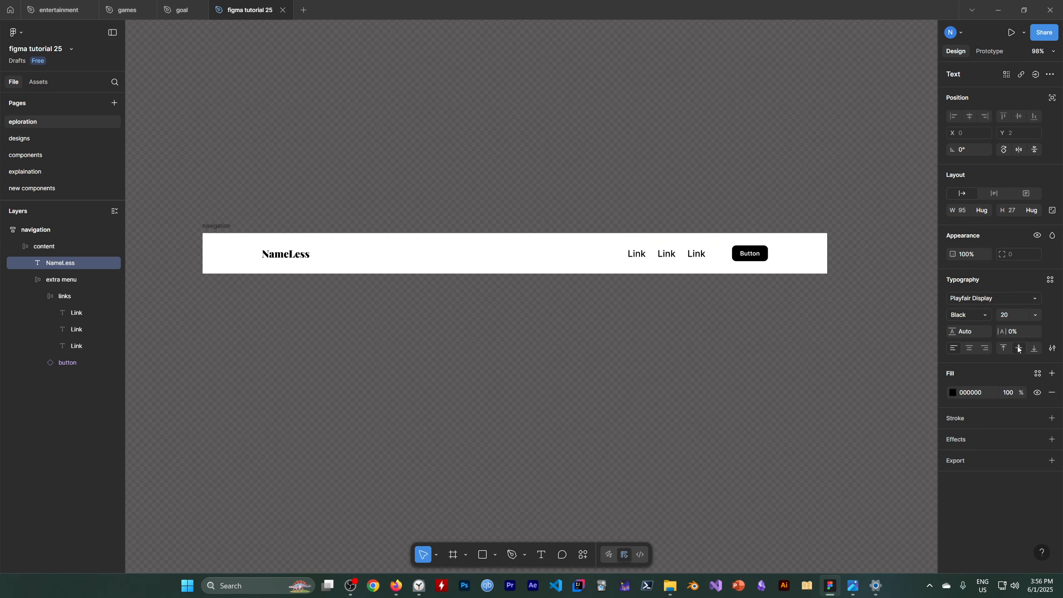
pyautogui.click(974, 348)
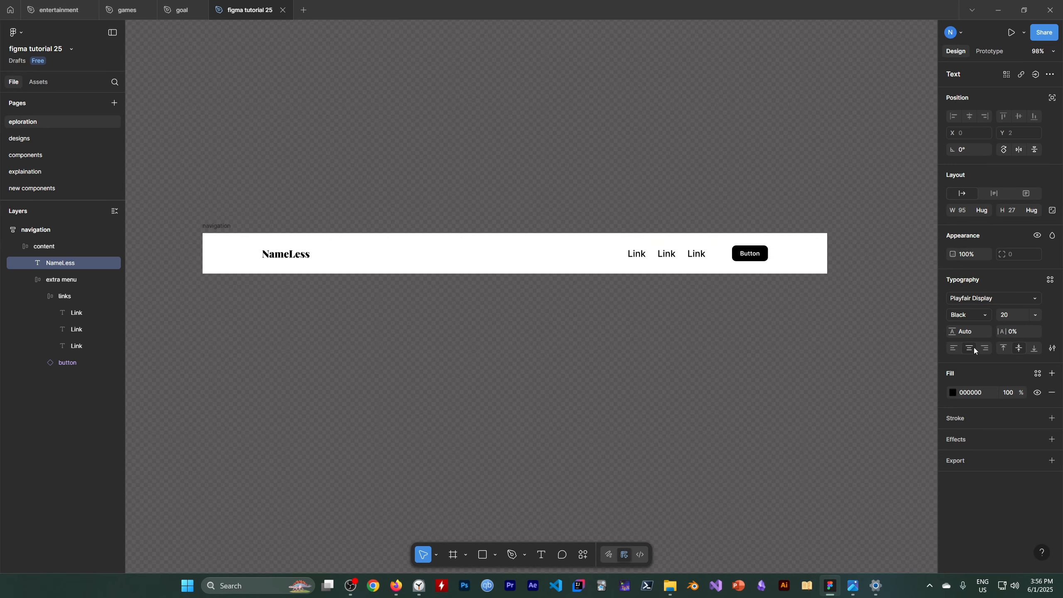
pyautogui.click(951, 348)
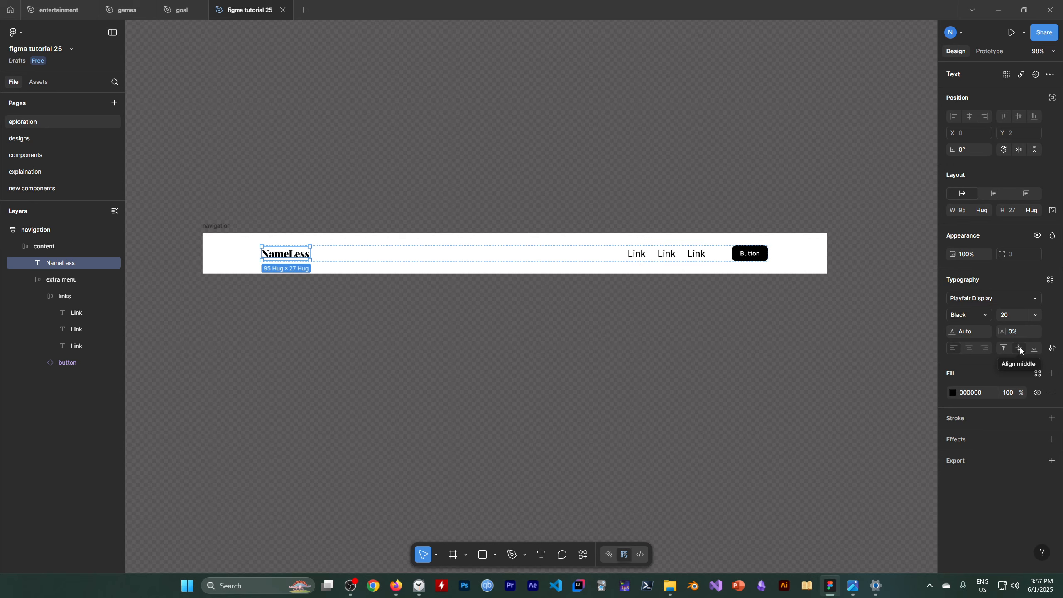
# Check the NameLess text's type settings and the content frame's height sizing options
pyautogui.click(1052, 349)
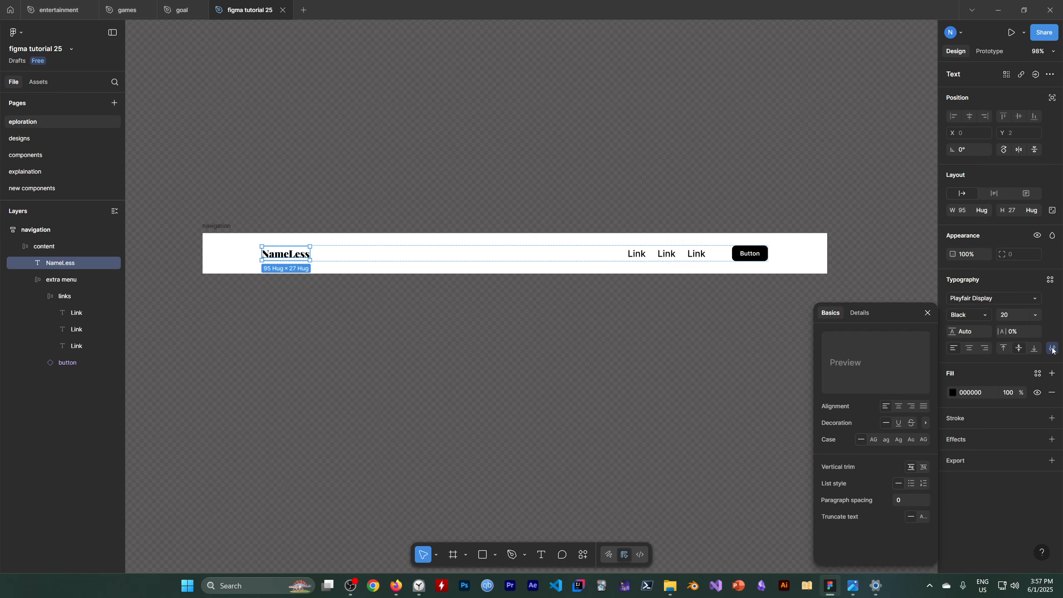
pyautogui.click(1052, 348)
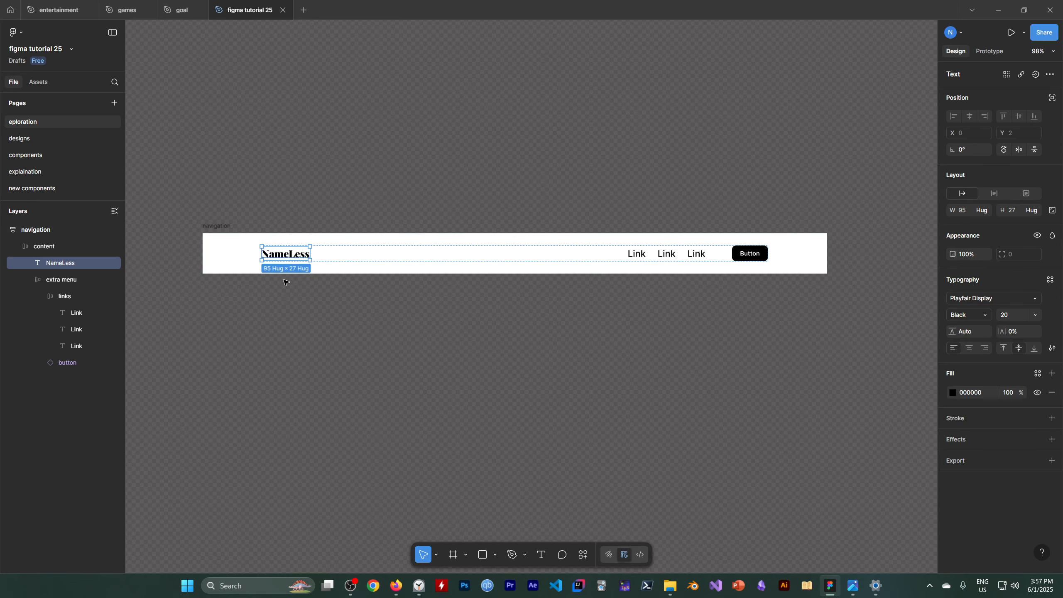
pyautogui.click(61, 247)
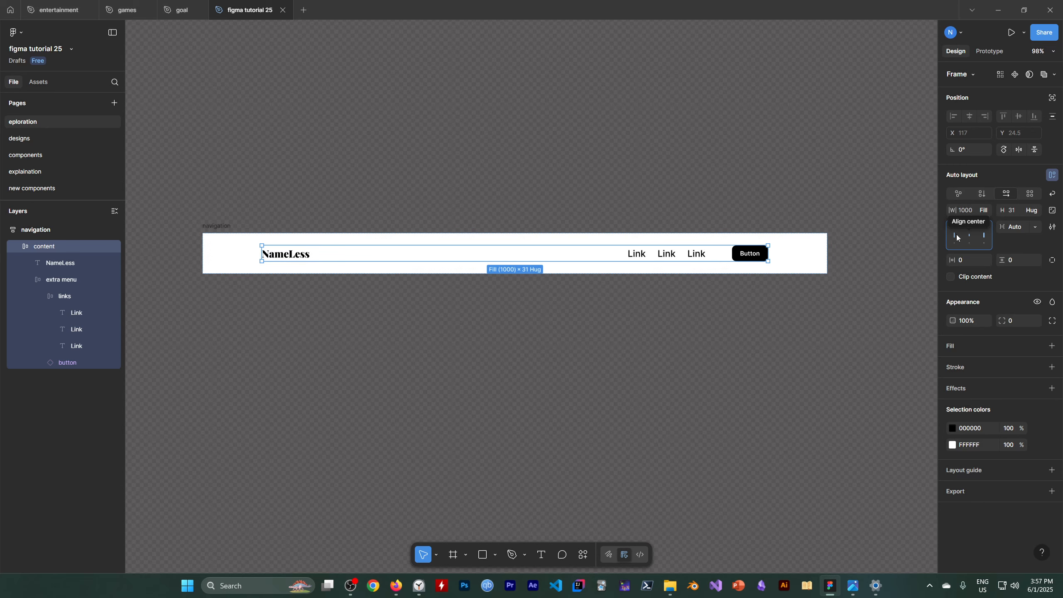
pyautogui.click(1034, 211)
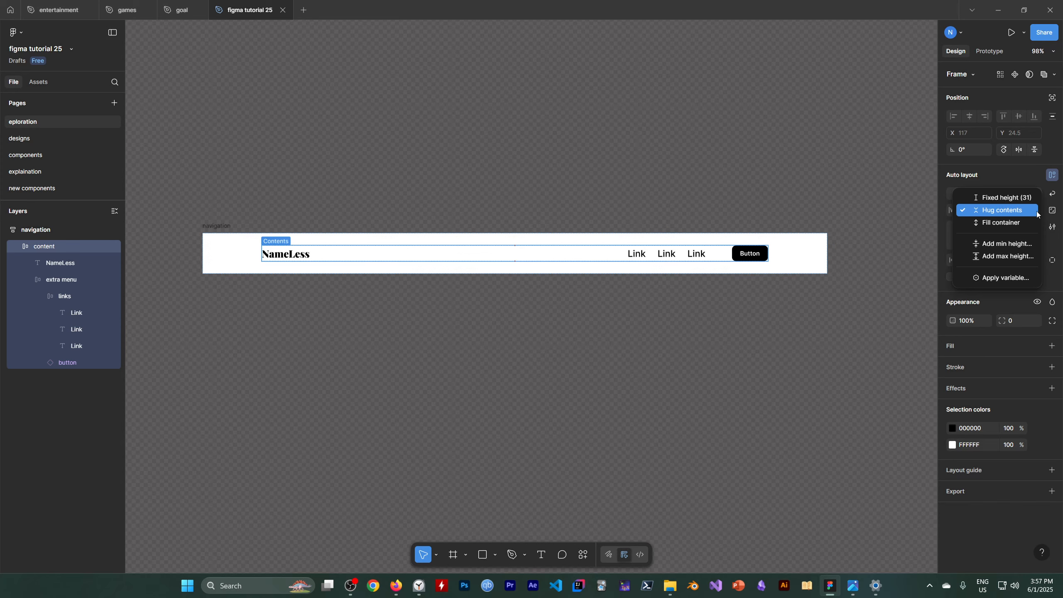
pyautogui.click(707, 264)
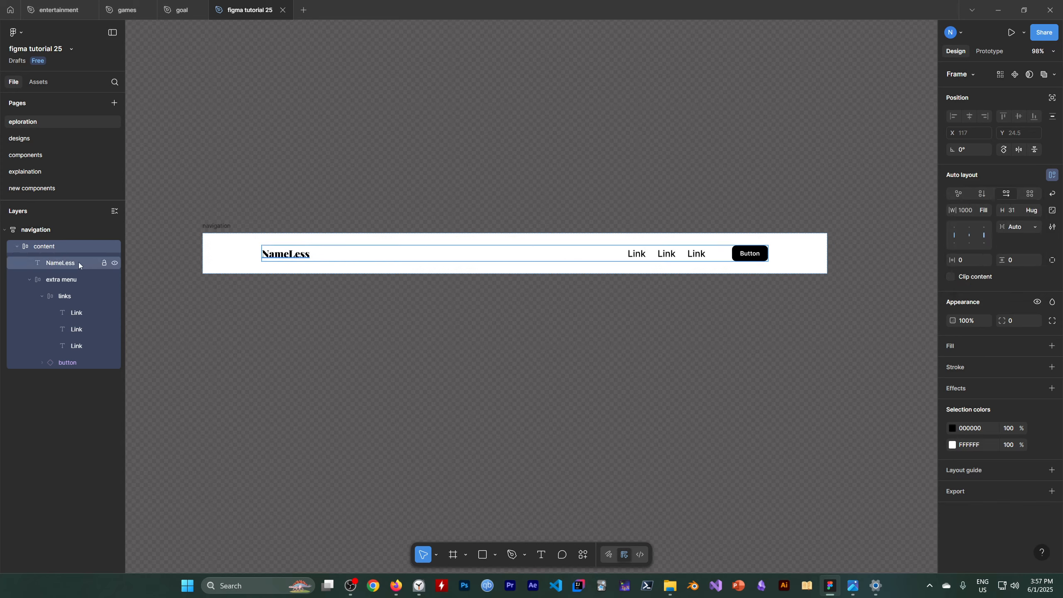
pyautogui.click(162, 339)
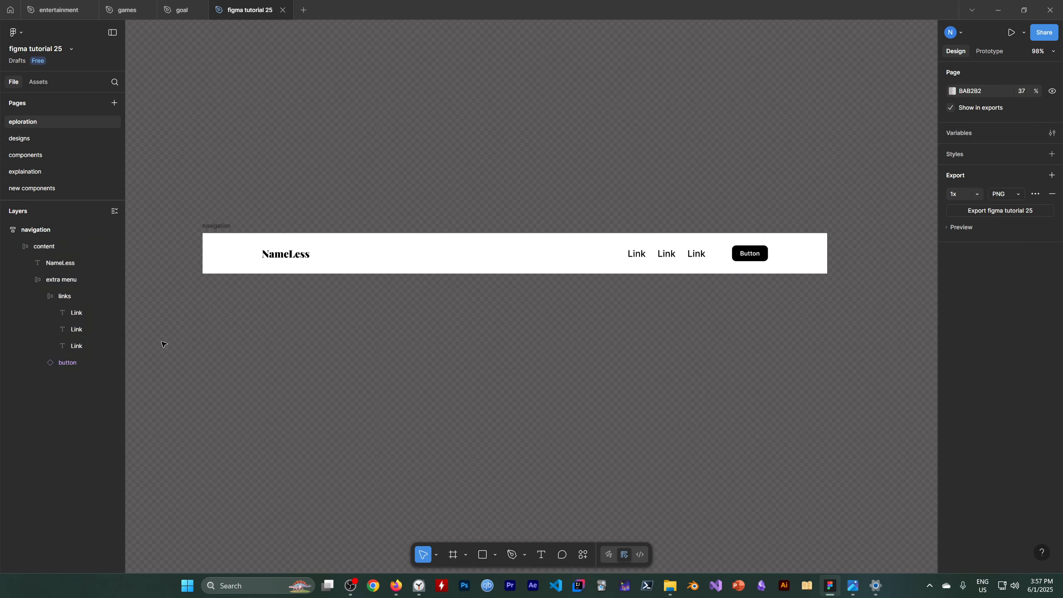
pyautogui.click(58, 247)
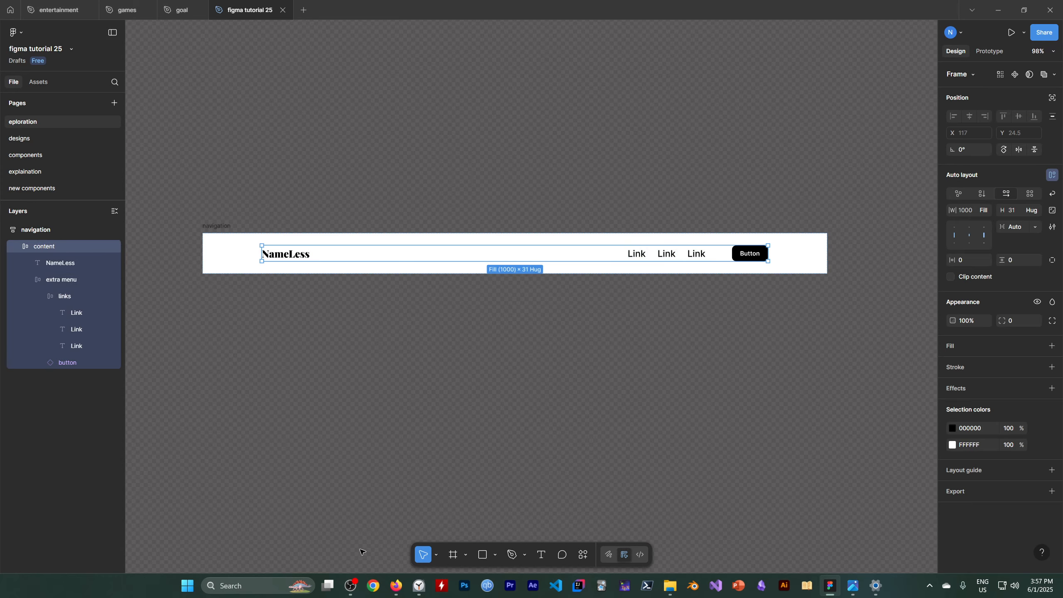
pyautogui.click(351, 585)
pyautogui.click(595, 343)
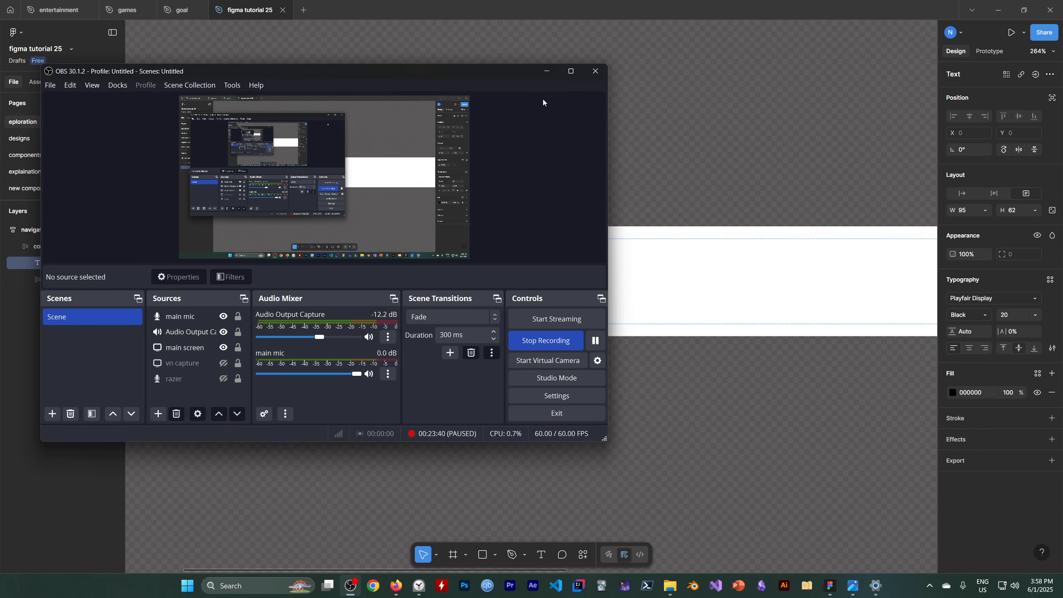
pyautogui.click(544, 79)
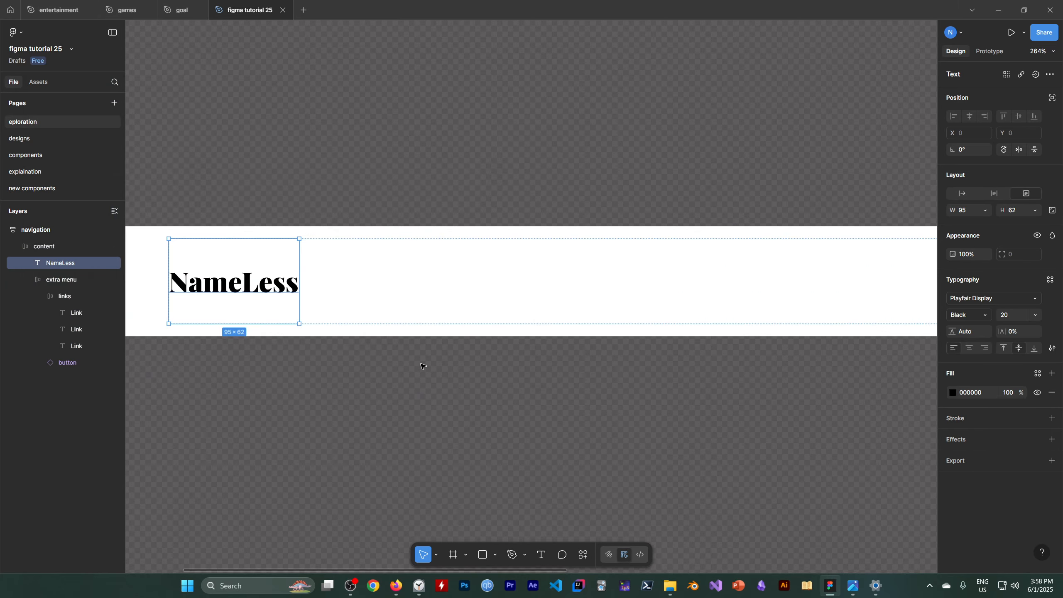
# Try top and bottom vertical alignment on the NameLess text in its taller text box and return it to middle
pyautogui.scroll(-4, 276, 310)
pyautogui.click(297, 293)
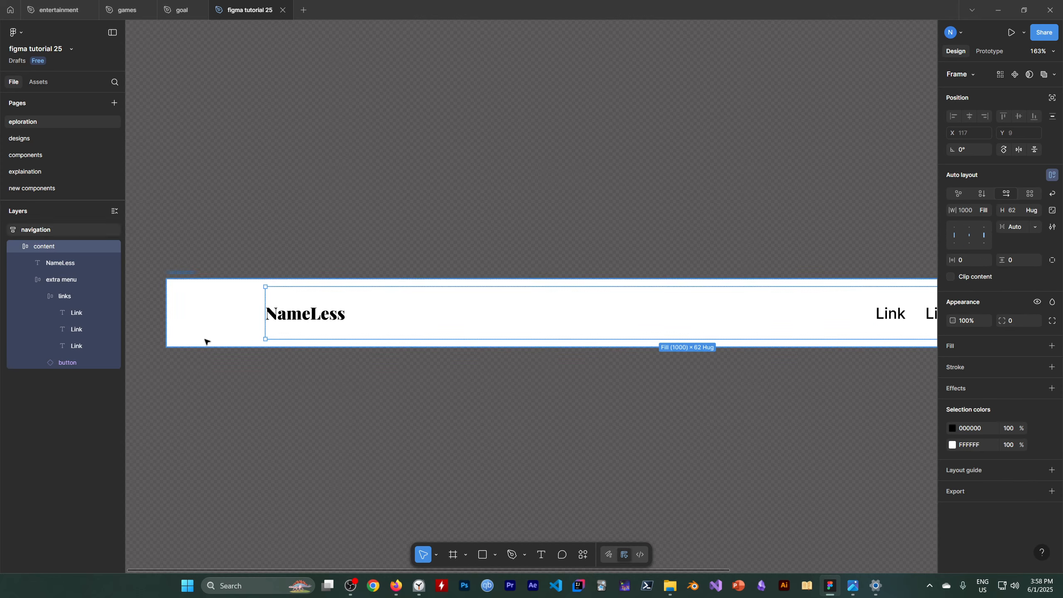
pyautogui.click(75, 266)
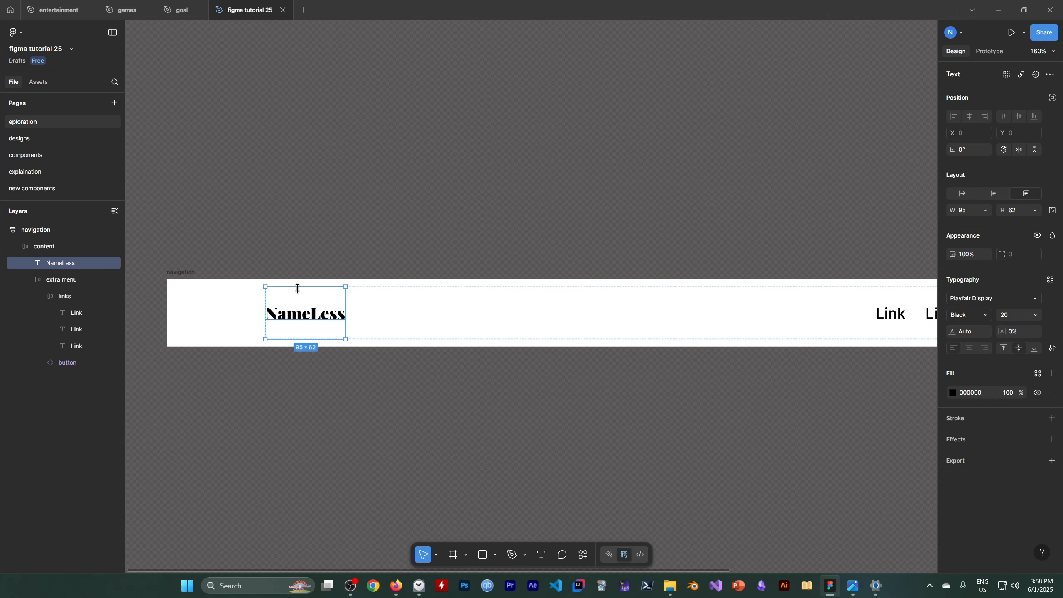
pyautogui.moveTo(297, 287)
pyautogui.mouseDown()
pyautogui.moveTo(298, 302)
pyautogui.moveTo(297, 287)
pyautogui.mouseUp()
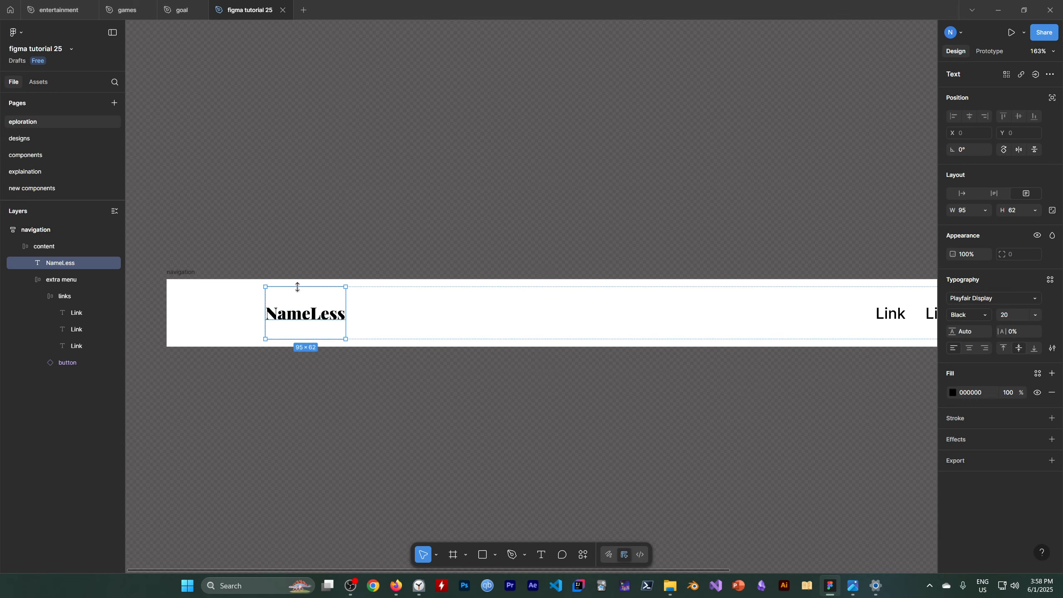
pyautogui.click(1002, 348)
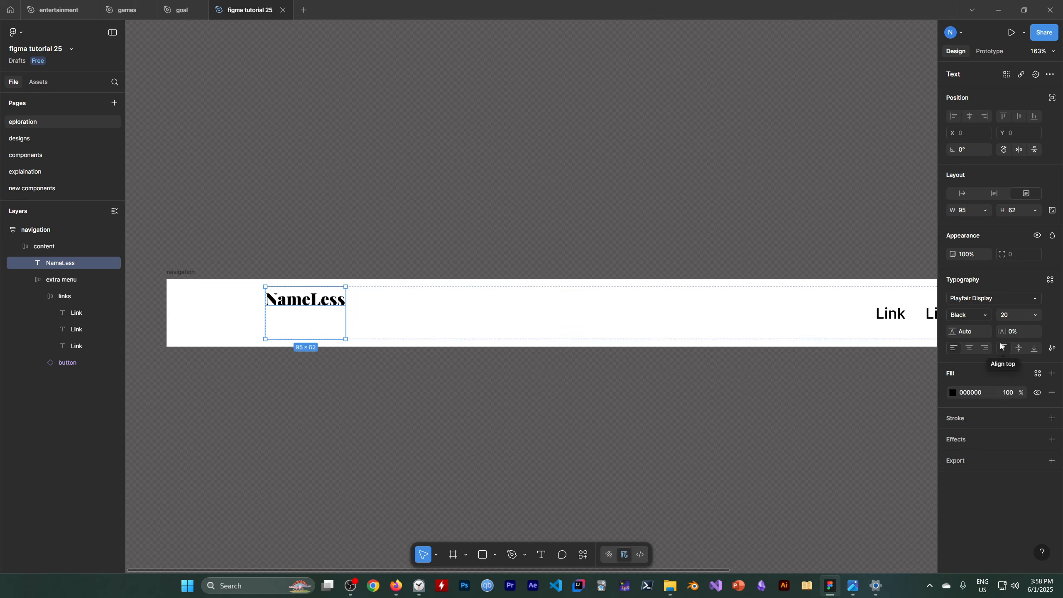
pyautogui.click(1032, 349)
pyautogui.click(1019, 350)
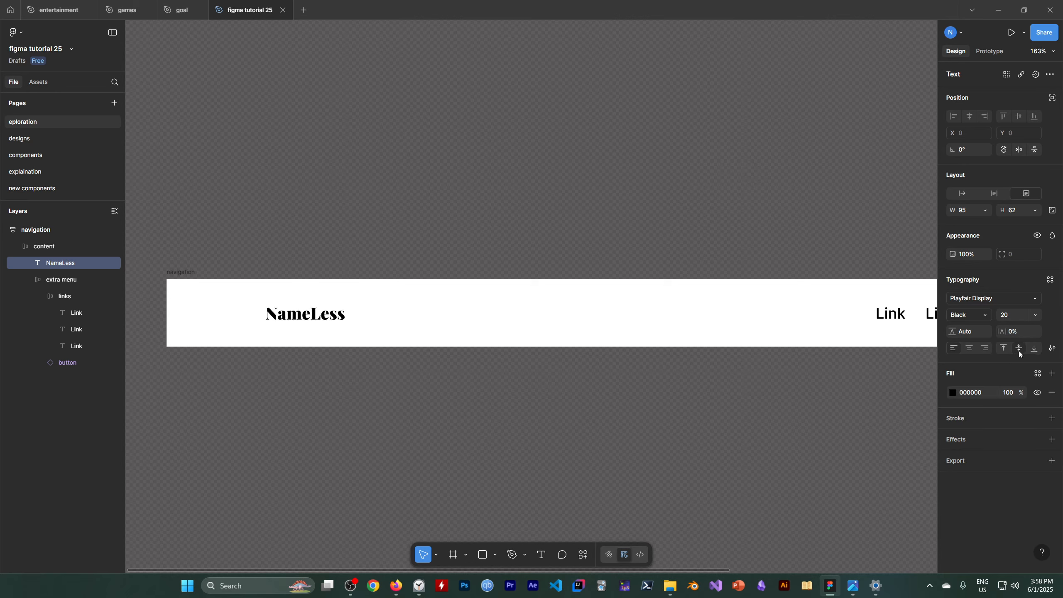
pyautogui.click(1002, 349)
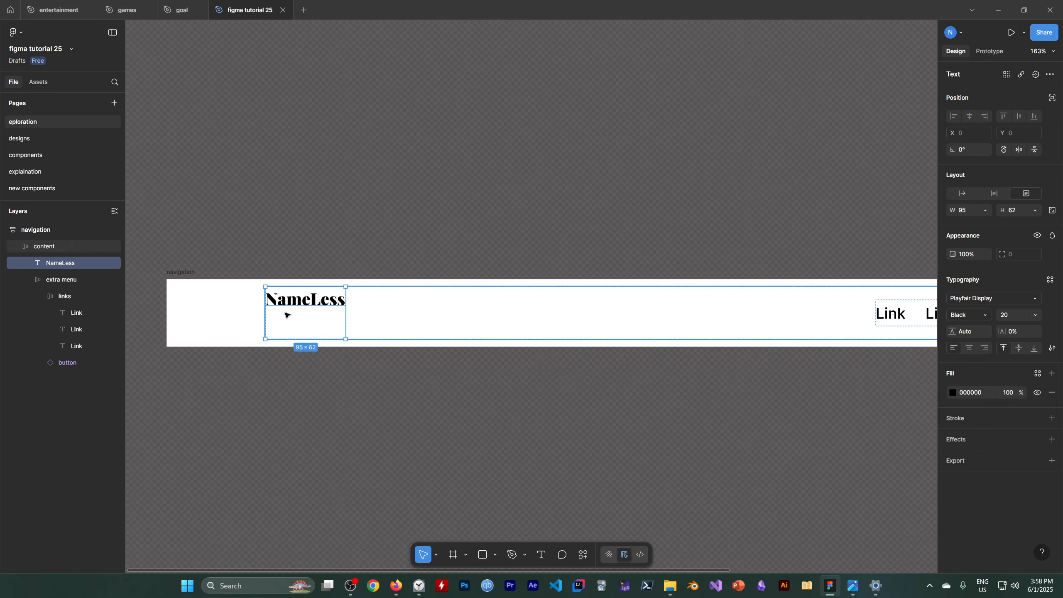
pyautogui.click(1019, 346)
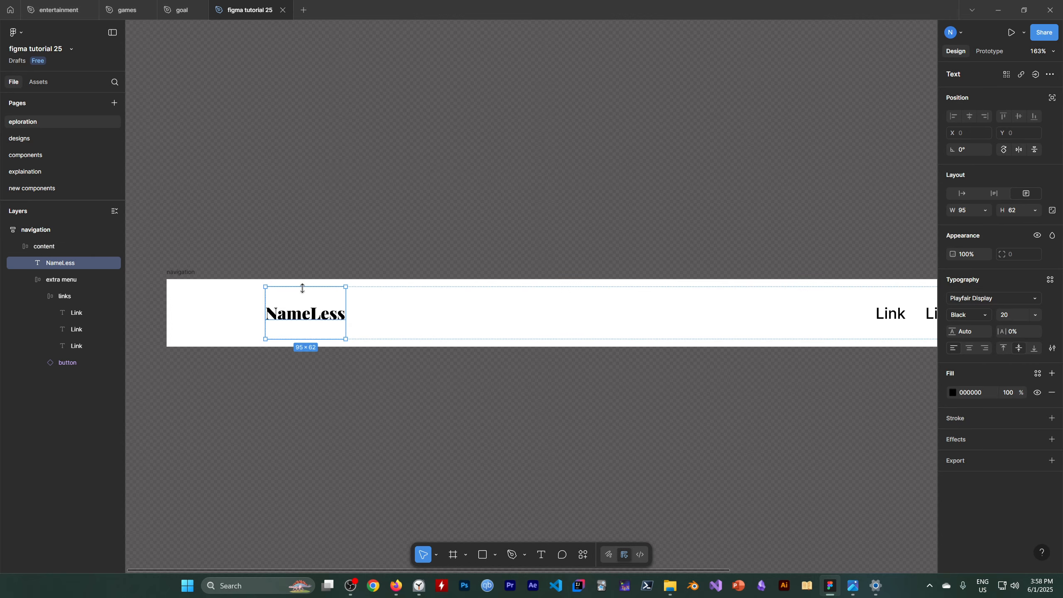
# Set the height of both the content frame and the NameLess text to Hug
pyautogui.click(46, 246)
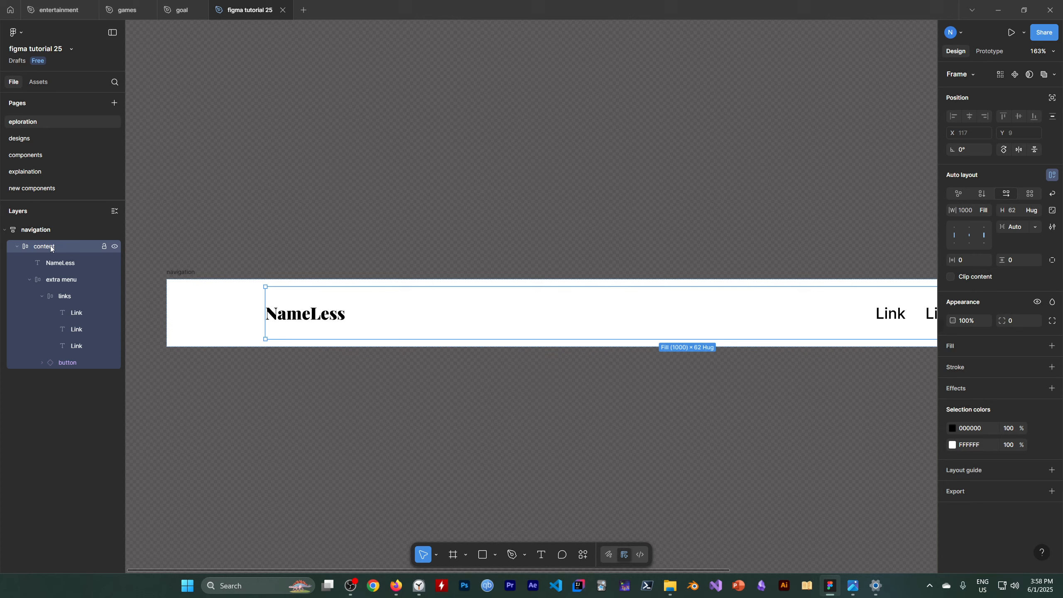
pyautogui.click(1034, 212)
pyautogui.click(1000, 211)
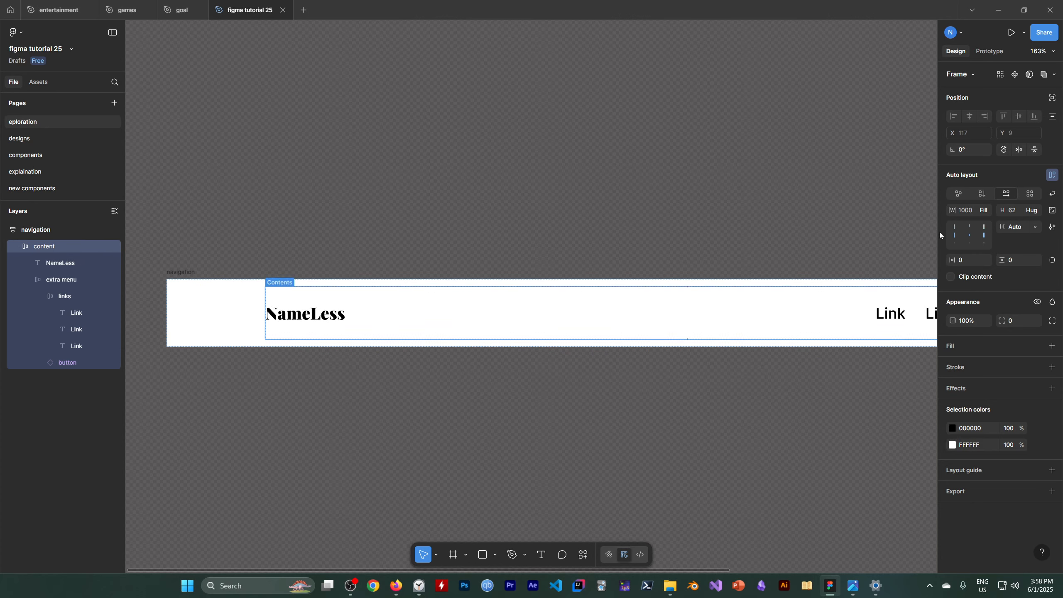
pyautogui.click(111, 267)
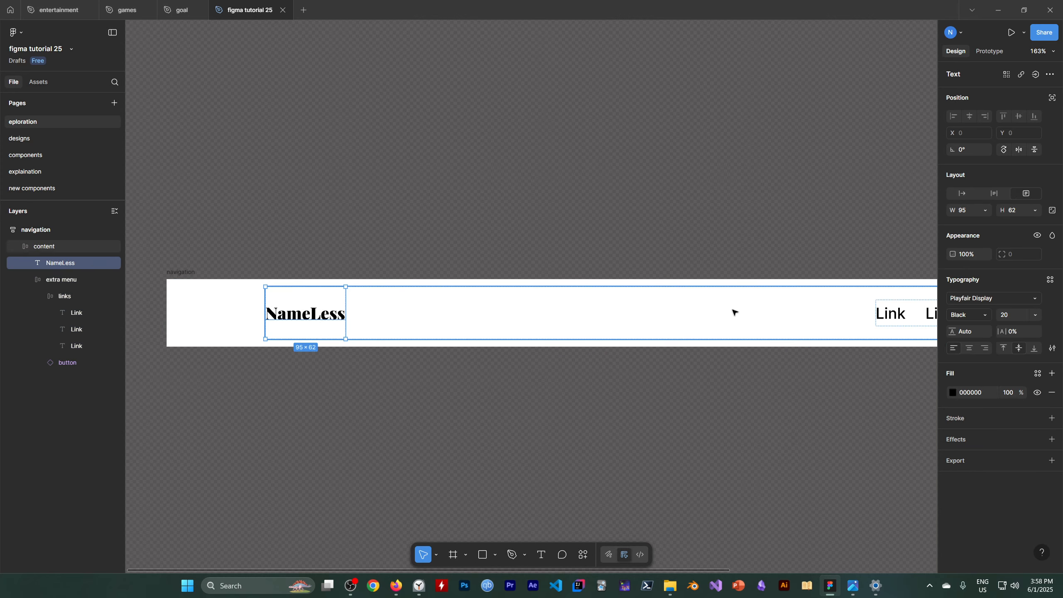
pyautogui.click(1032, 211)
pyautogui.click(1015, 223)
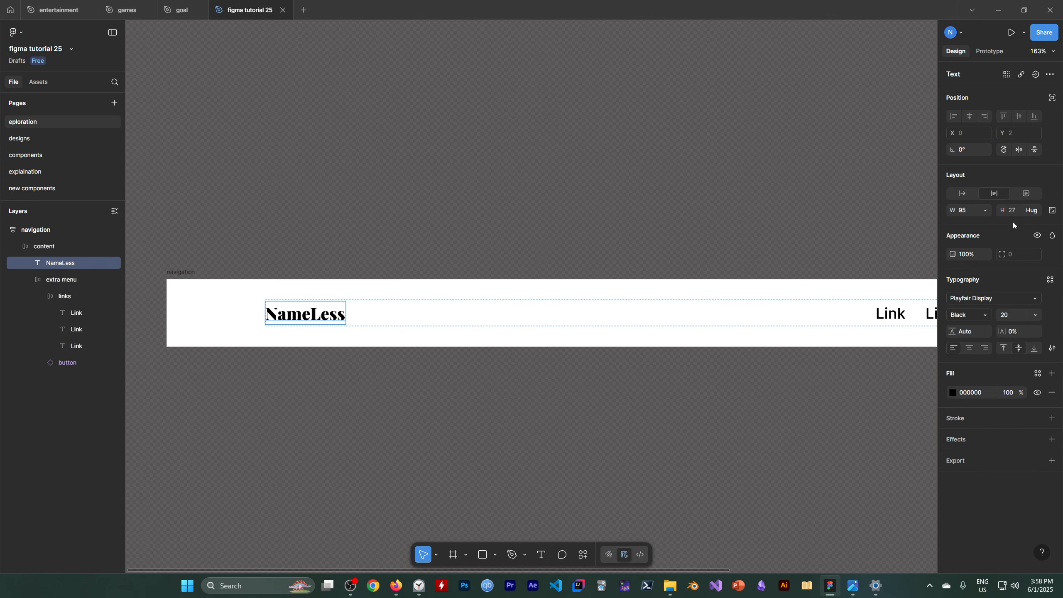
pyautogui.click(695, 412)
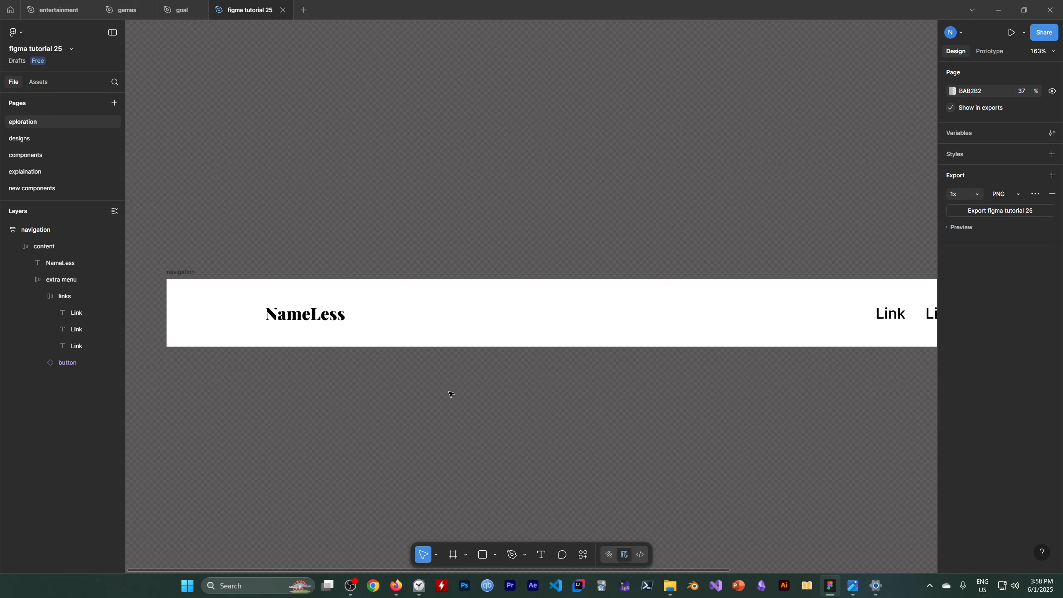
pyautogui.press('h')
pyautogui.scroll(-5, 374, 347)
pyautogui.moveTo(577, 407); pyautogui.dragTo(480, 371)
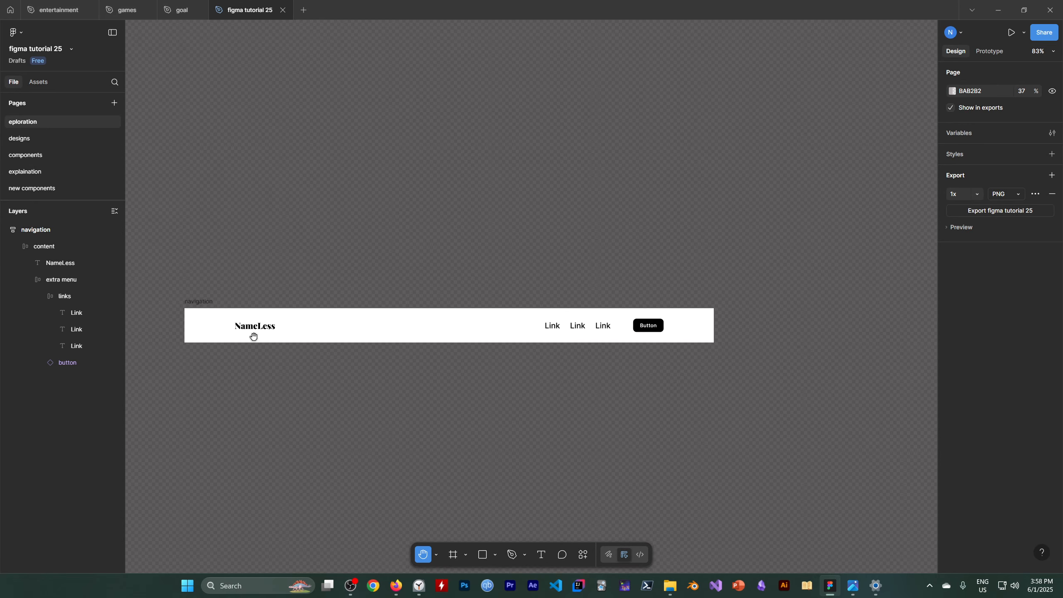
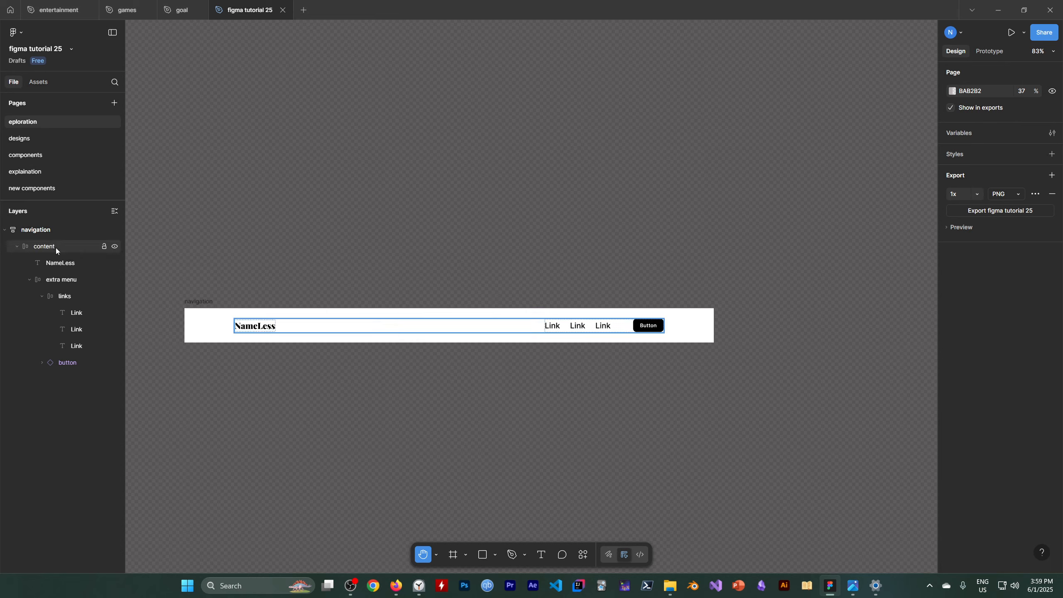
# Duplicate the navigation frame and place the copy directly below the original, at Y 252
pyautogui.click(52, 234)
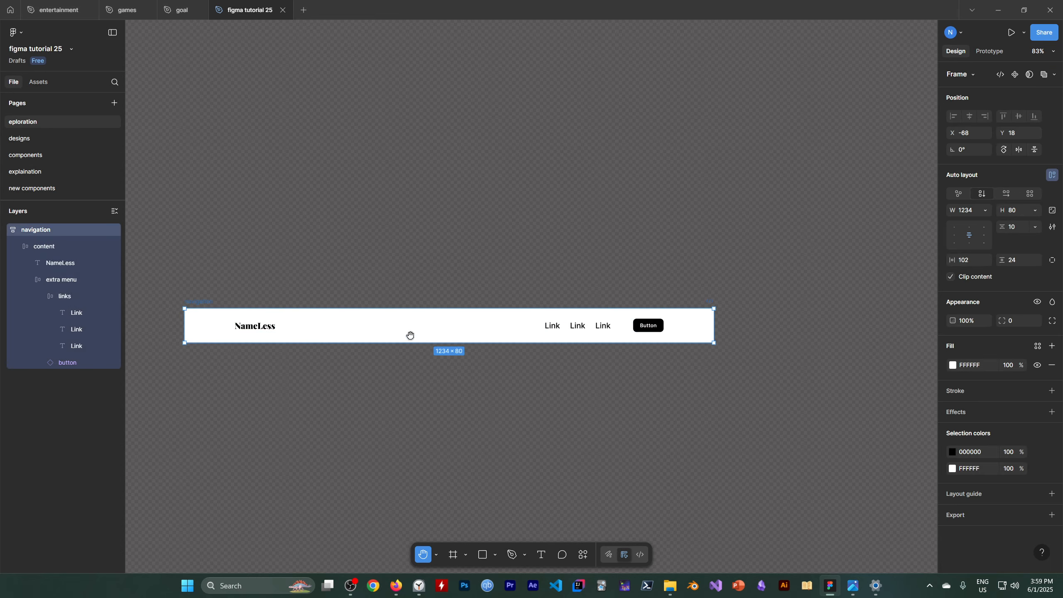
pyautogui.click(436, 555)
pyautogui.click(440, 502)
pyautogui.moveTo(339, 332); pyautogui.dragTo(343, 433)
pyautogui.click(337, 495)
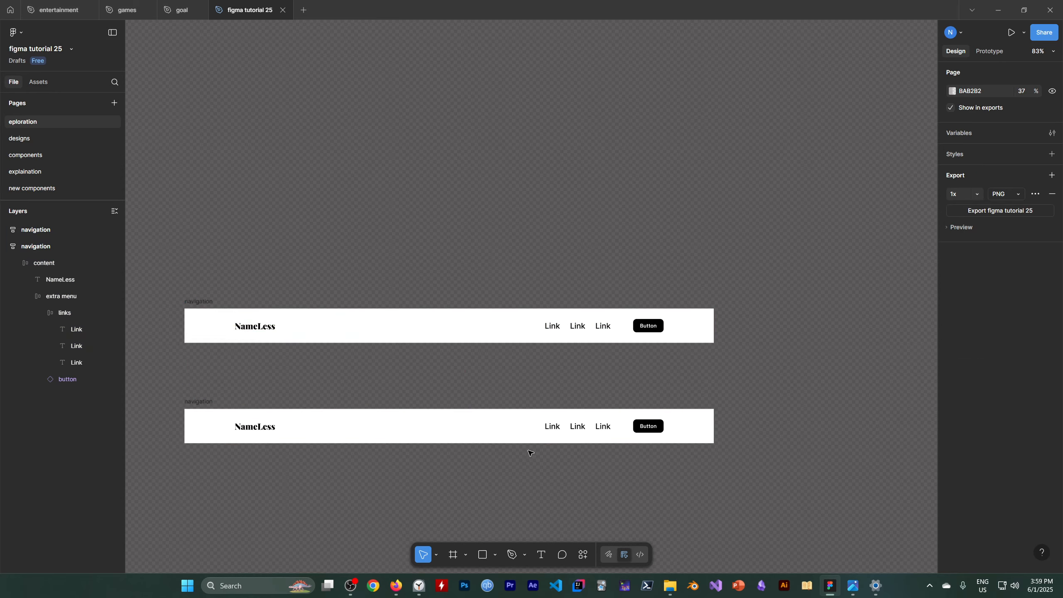
# Rename the duplicated navigation frame as footer and delete the button from it
pyautogui.click(553, 429)
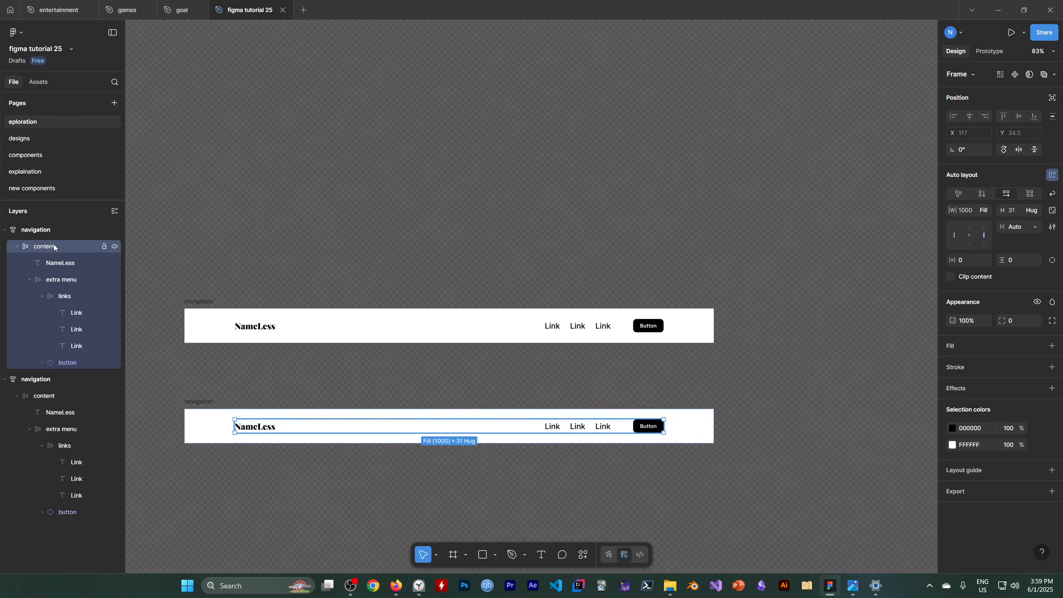
pyautogui.doubleClick(48, 231)
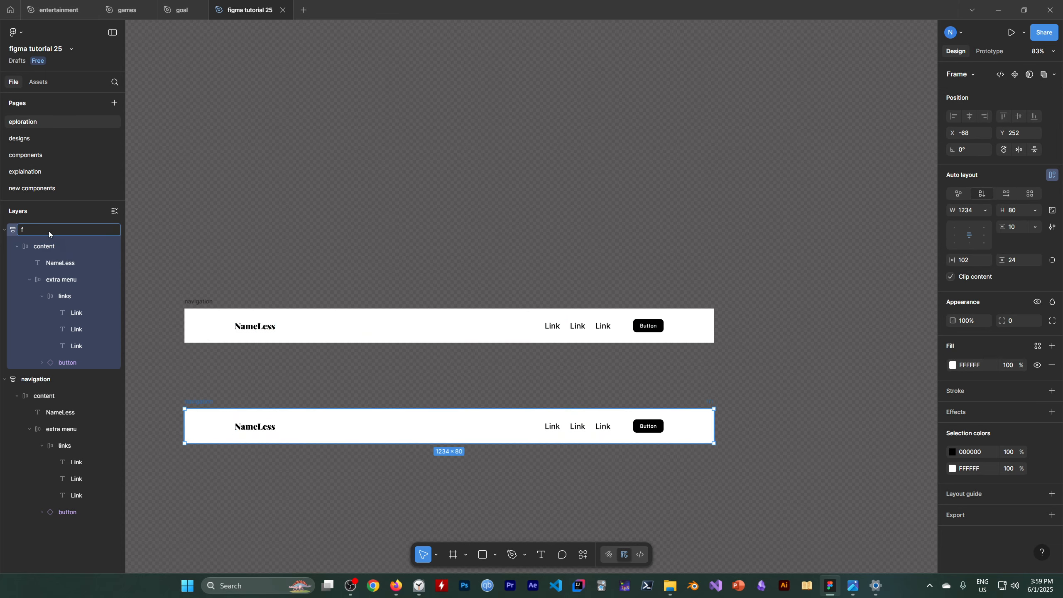
pyautogui.press('Return')
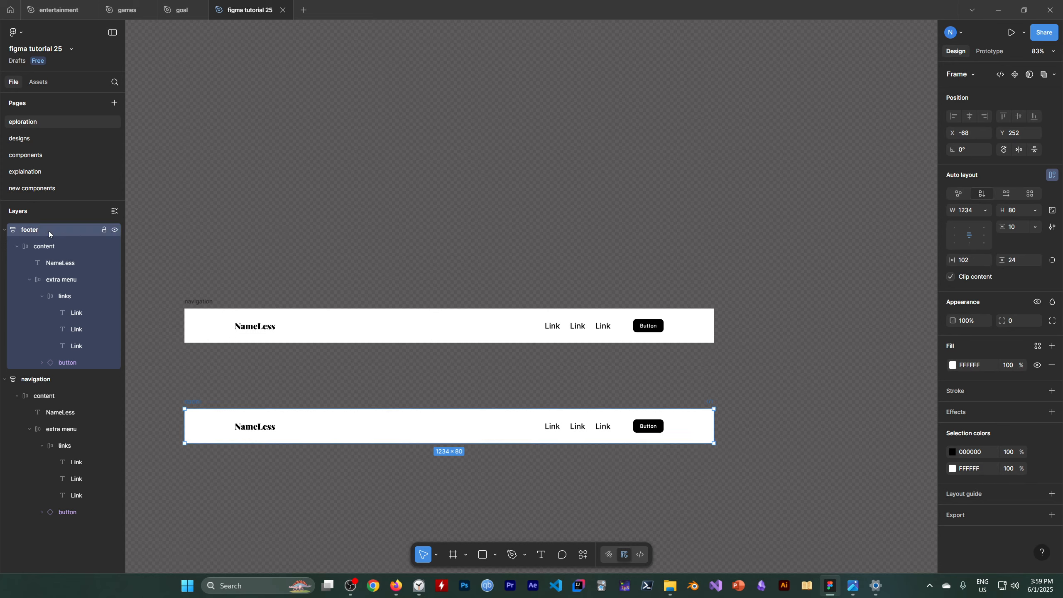
pyautogui.click(355, 502)
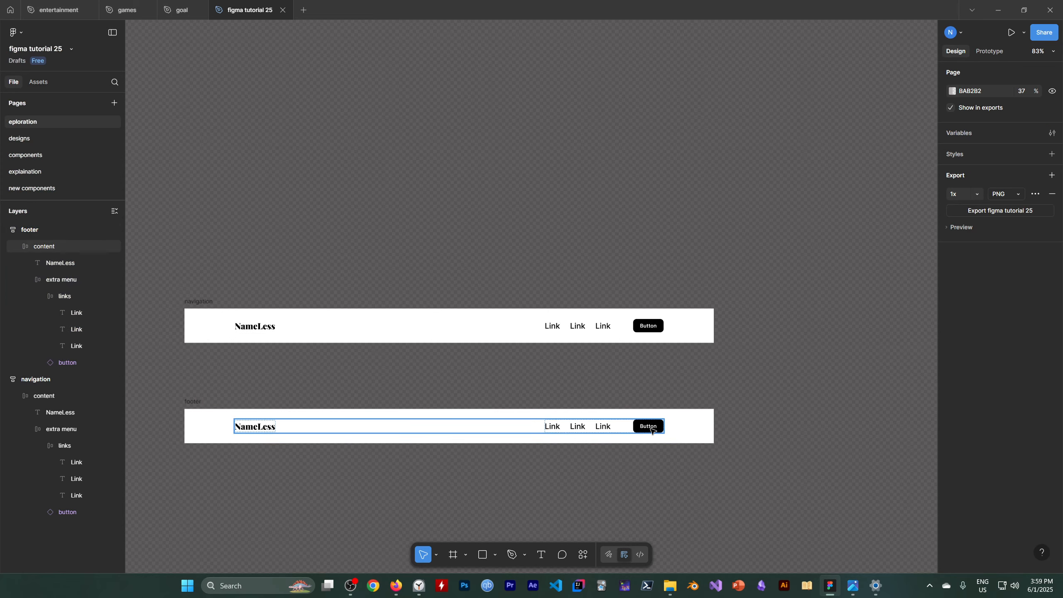
pyautogui.click(76, 367)
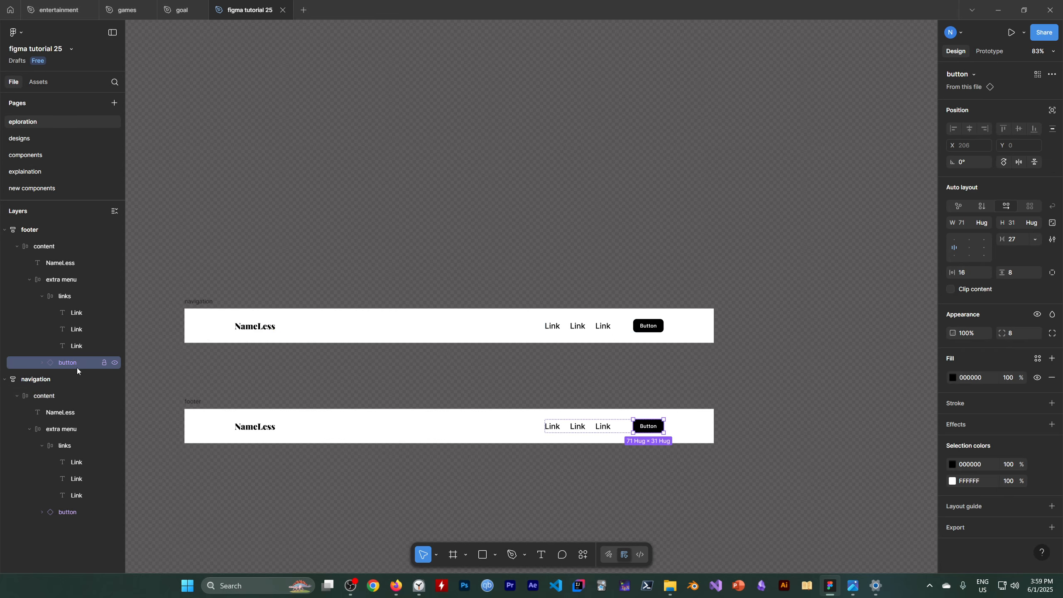
pyautogui.press('Delete')
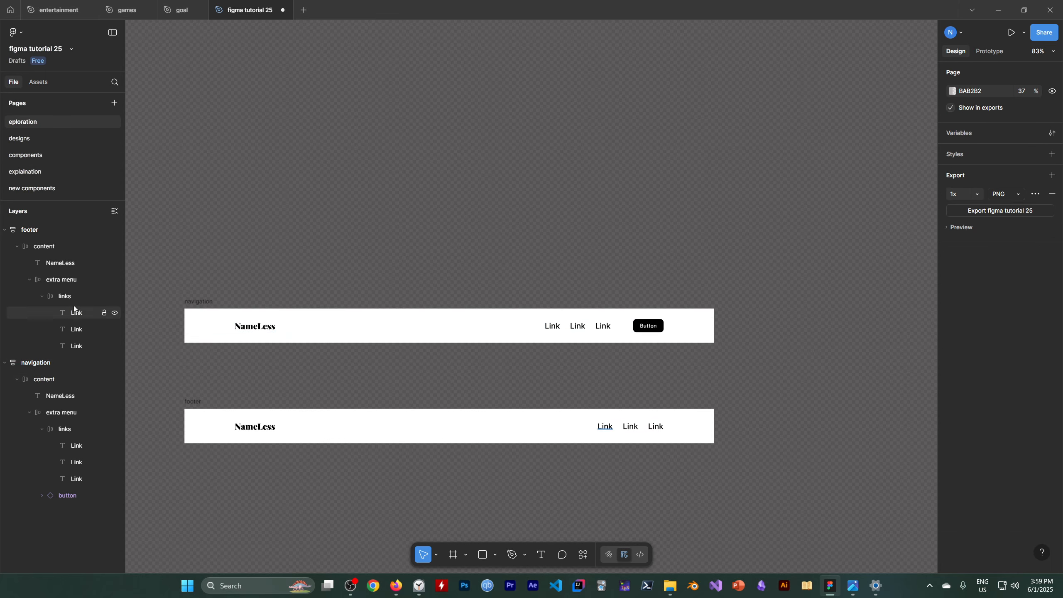
# Try removing auto layout from the footer's extra menu frame, and undo it
pyautogui.click(76, 277)
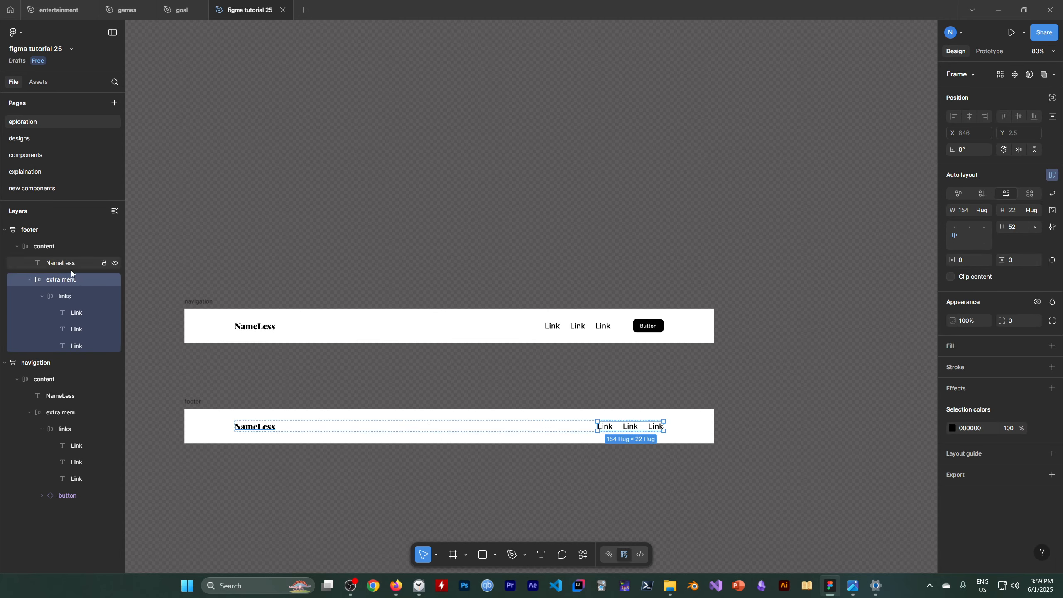
pyautogui.rightClick(70, 284)
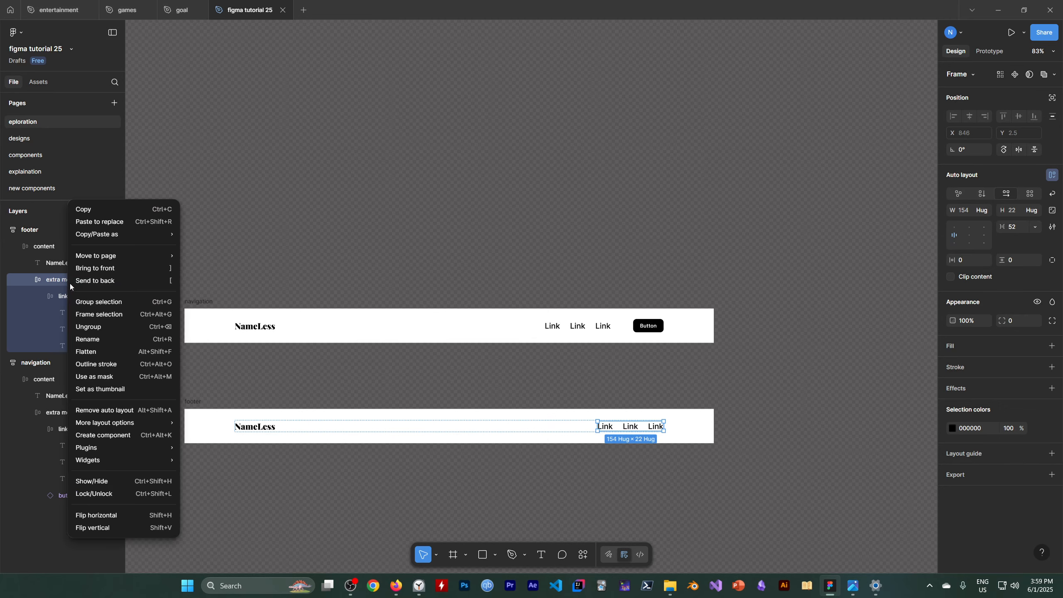
pyautogui.click(124, 411)
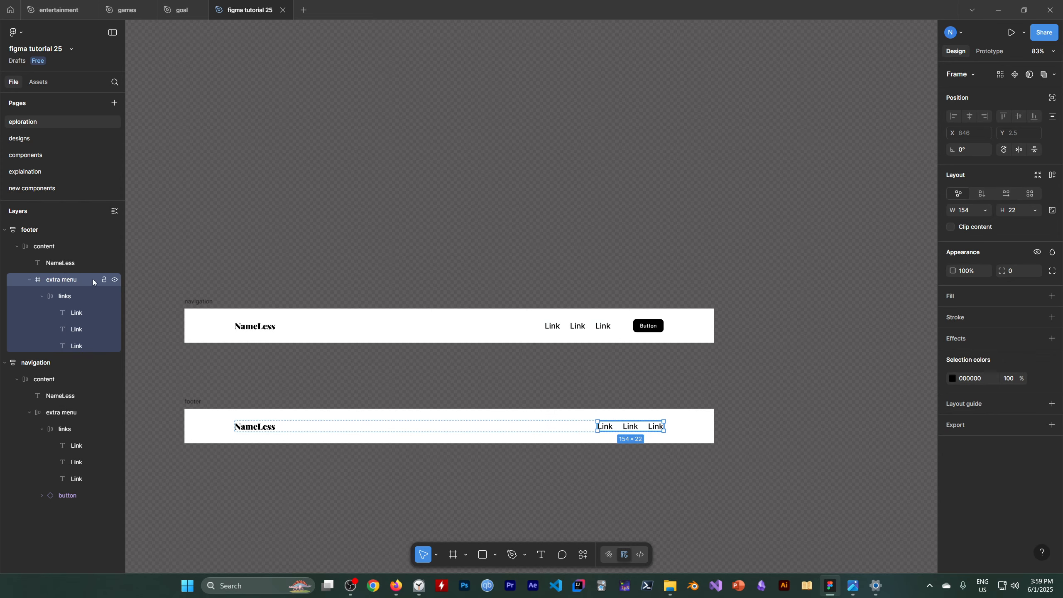
pyautogui.hotkey('ctrl', 'z')
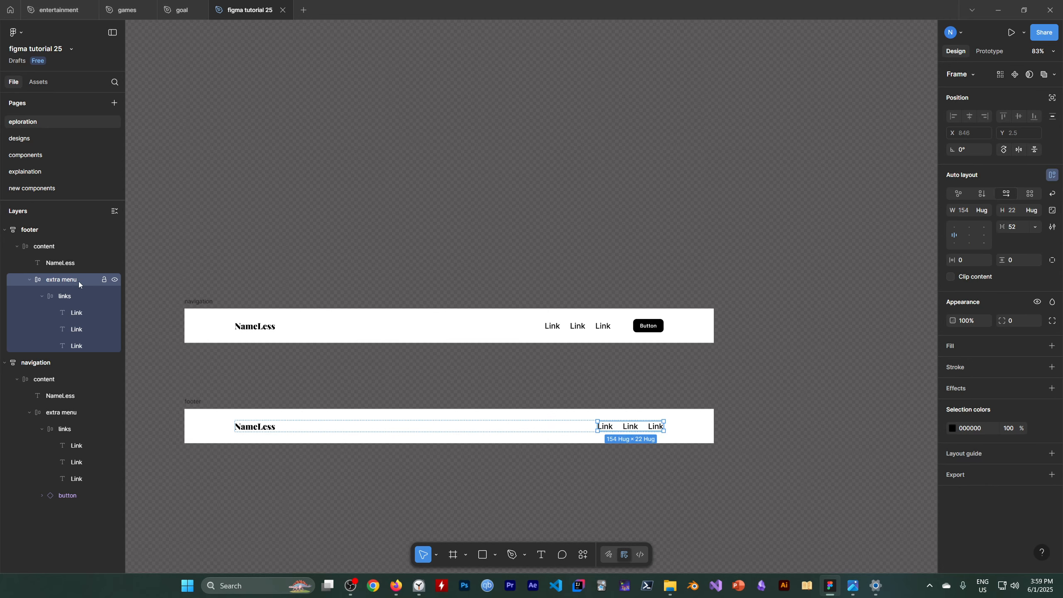
# Ungroup the footer's extra menu frame so links sits directly in content, and hide the last Link text
pyautogui.rightClick(77, 281)
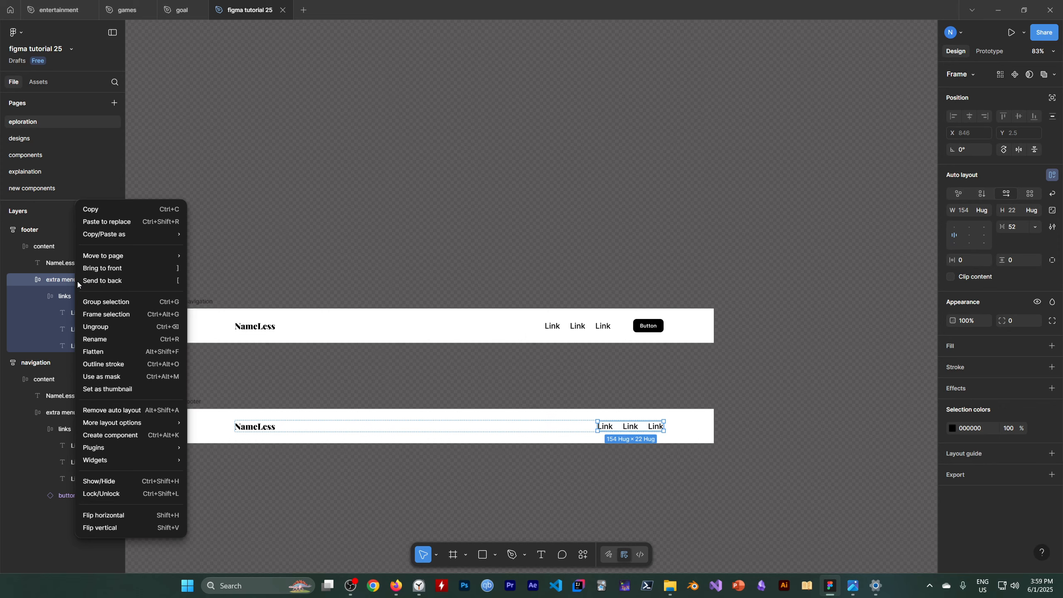
pyautogui.click(105, 329)
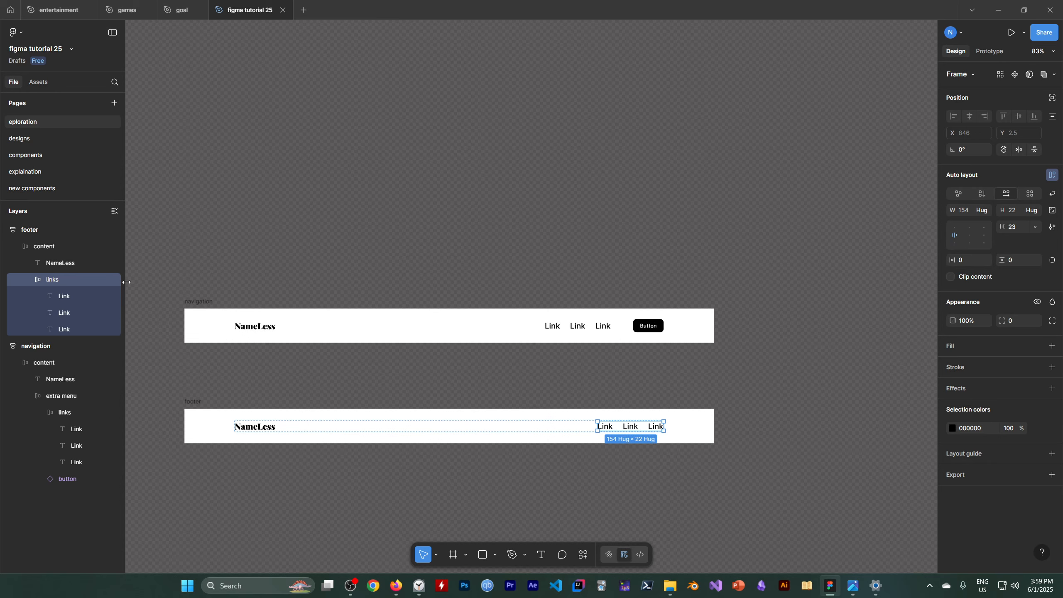
pyautogui.click(113, 330)
# Replace the text of the footer's first link with the contact e-mail address
pyautogui.click(69, 294)
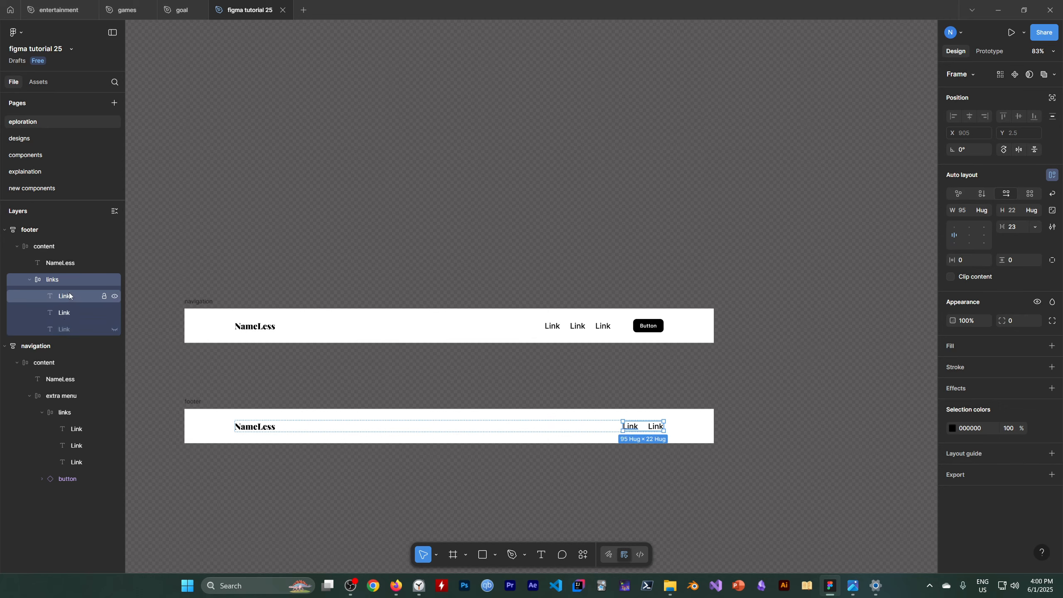
pyautogui.doubleClick(630, 429)
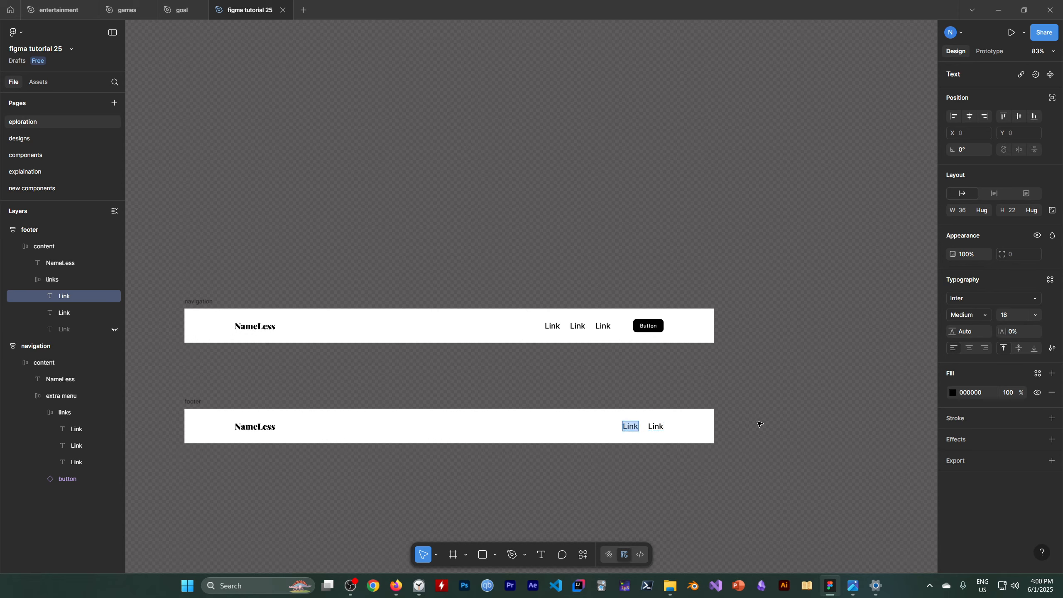
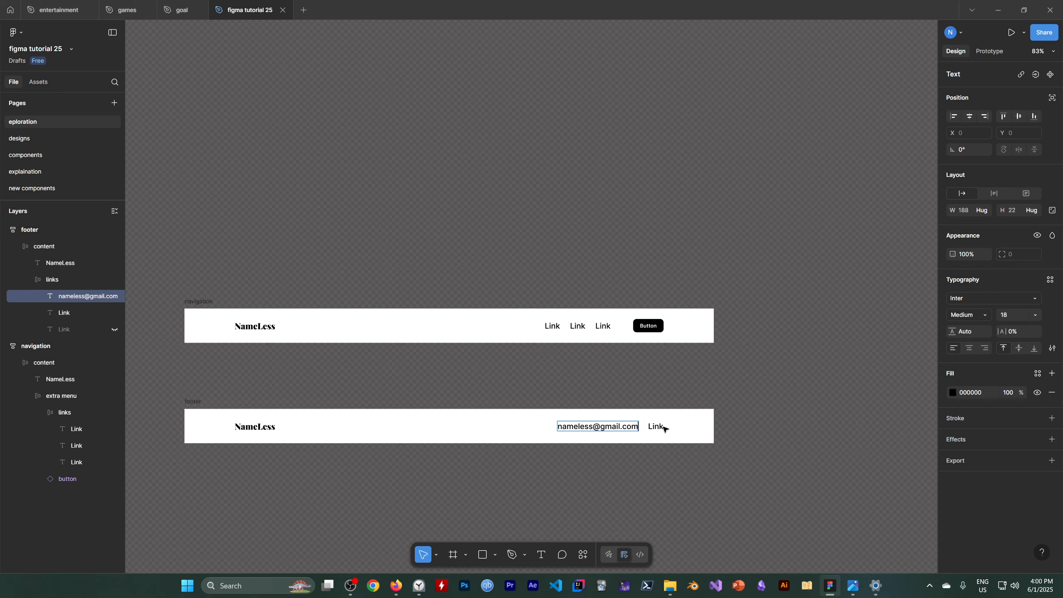
# Replace the text of the footer's second link with the contact phone number
pyautogui.click(665, 429)
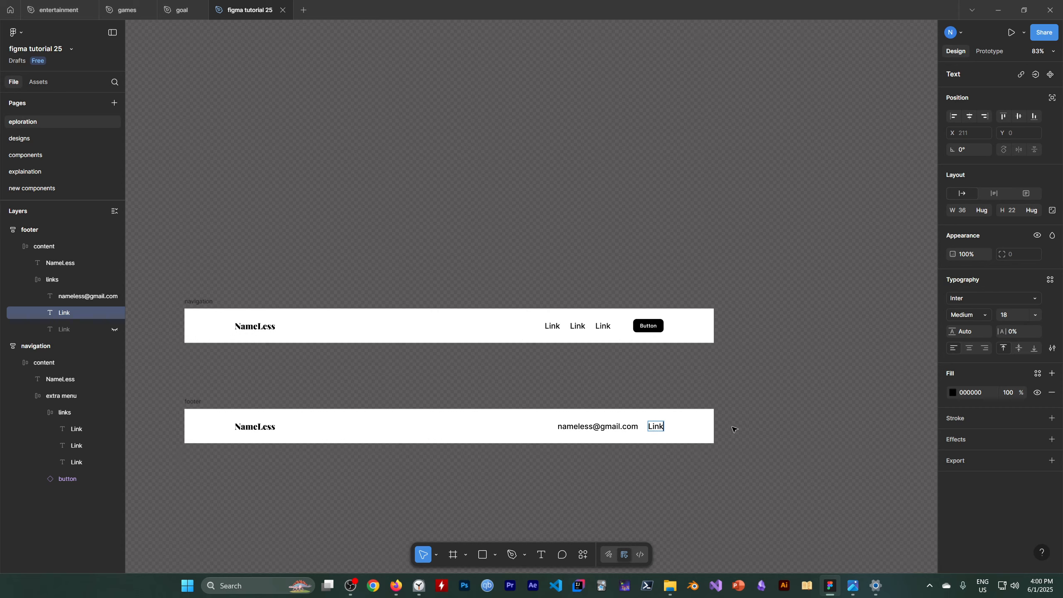
pyautogui.press('Return')
pyautogui.write('L')
pyautogui.press('BackSpace')
pyautogui.write('1')
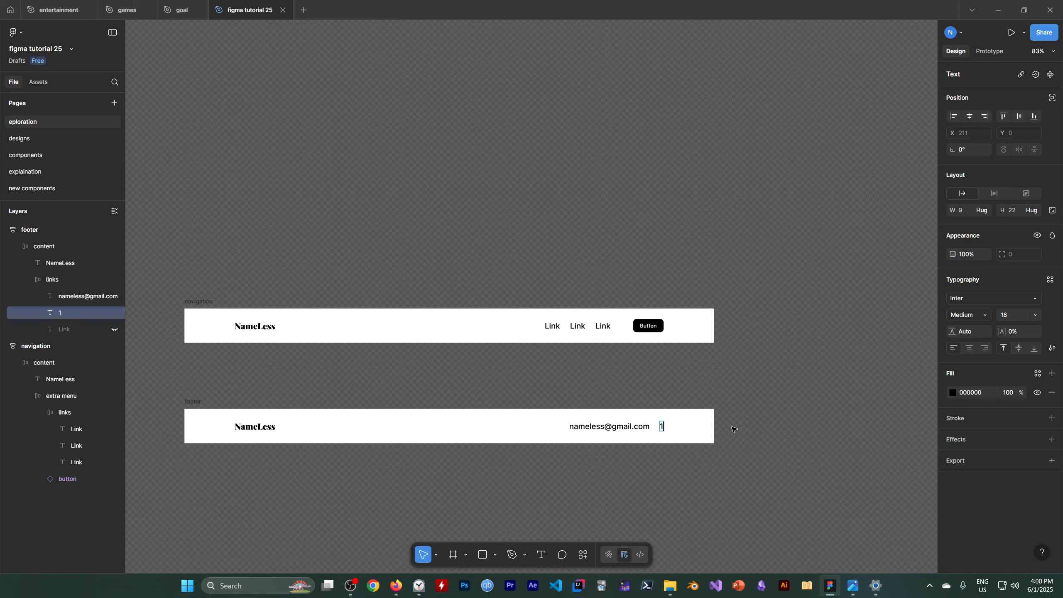
pyautogui.write('23-')
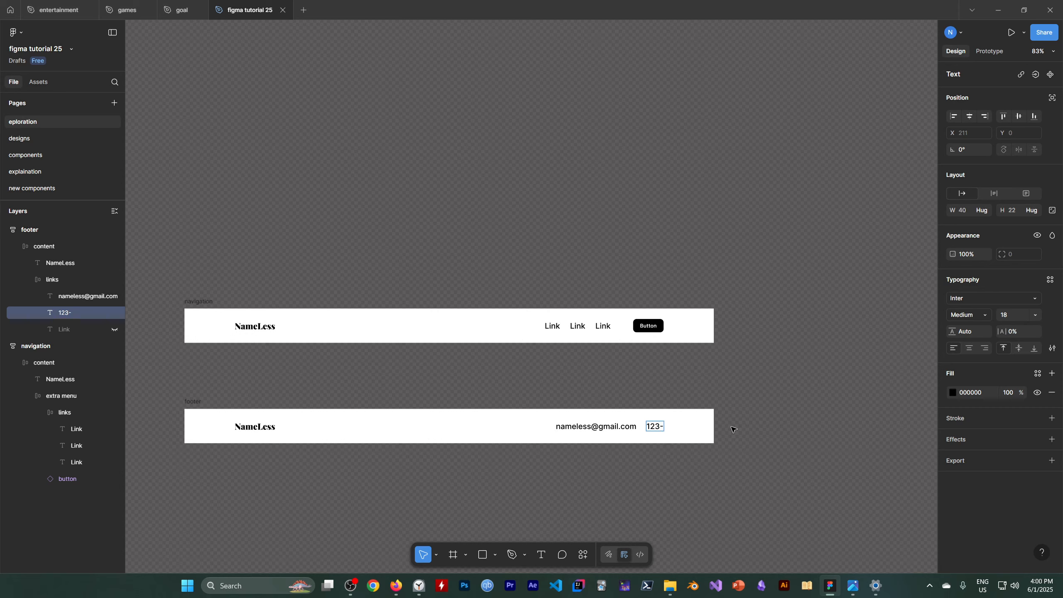
pyautogui.write('456-')
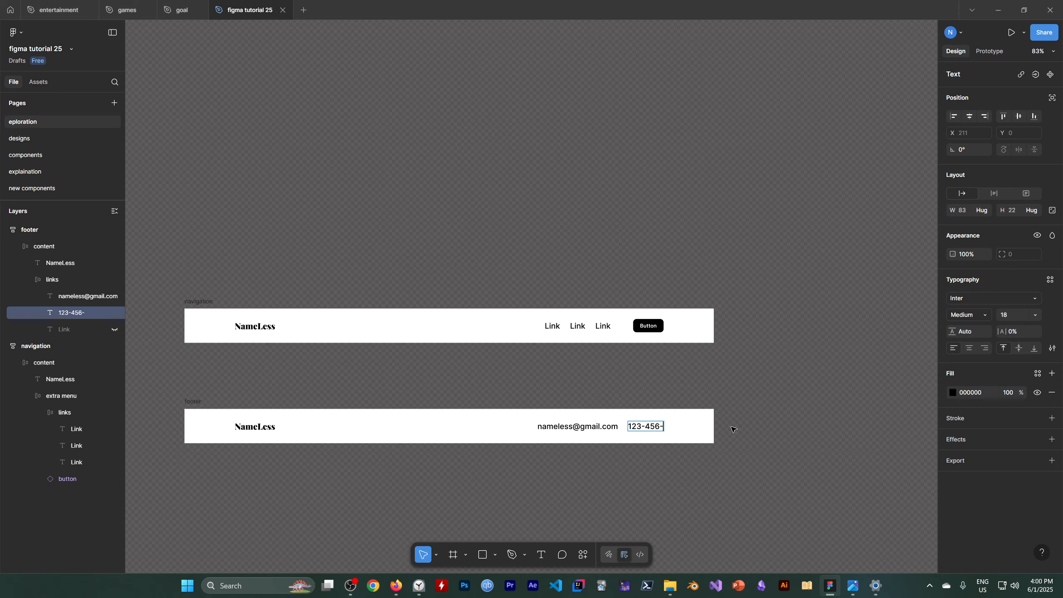
pyautogui.write('789')
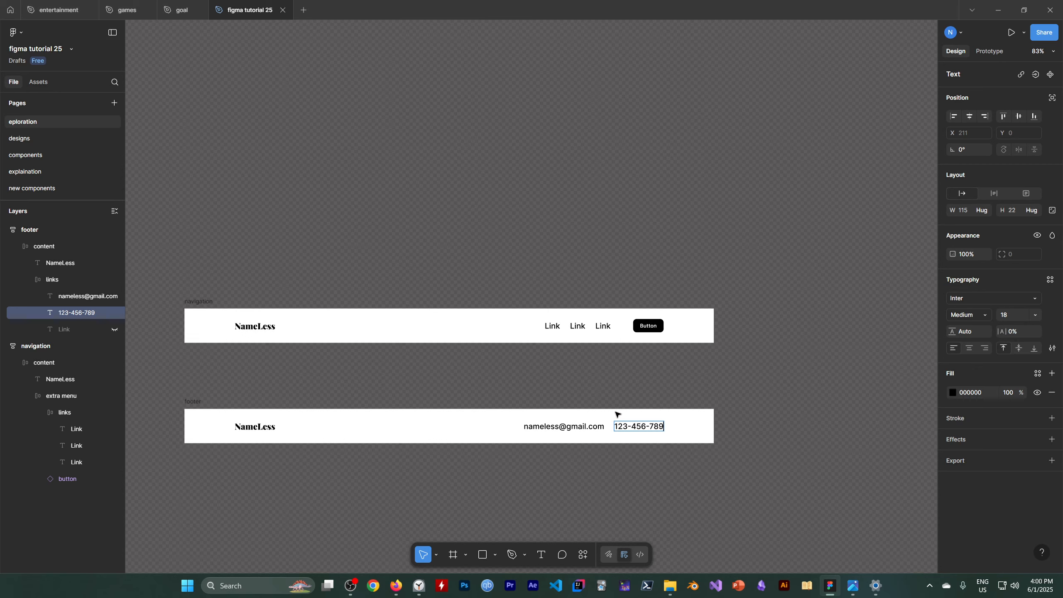
pyautogui.press('Escape')
pyautogui.click(446, 495)
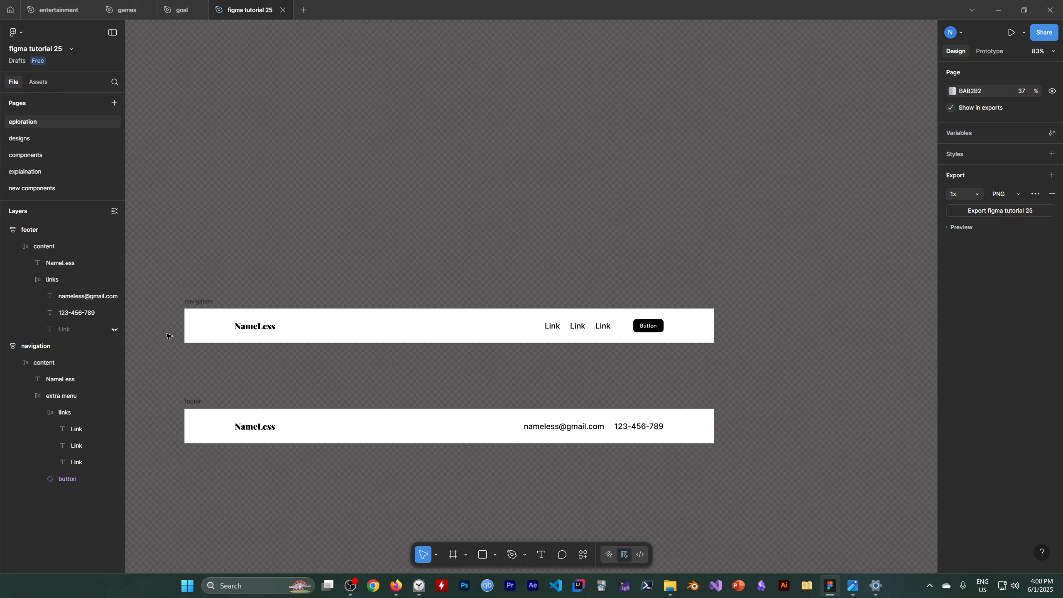
# Change the navigation bar's first link to "Case studies" and hide the other two Link texts
pyautogui.click(554, 330)
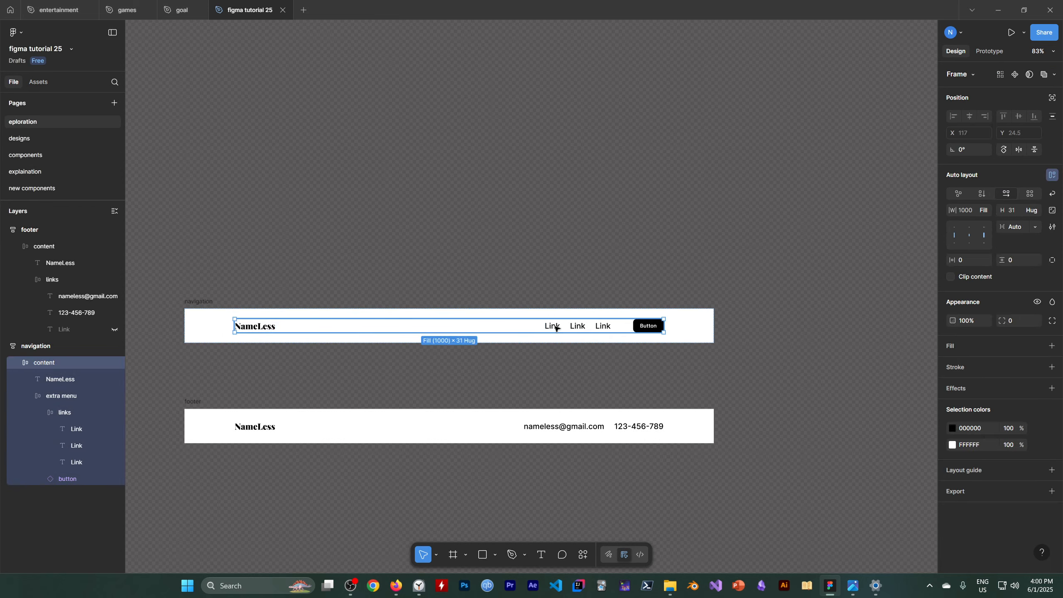
pyautogui.doubleClick(555, 329)
pyautogui.doubleClick(591, 327)
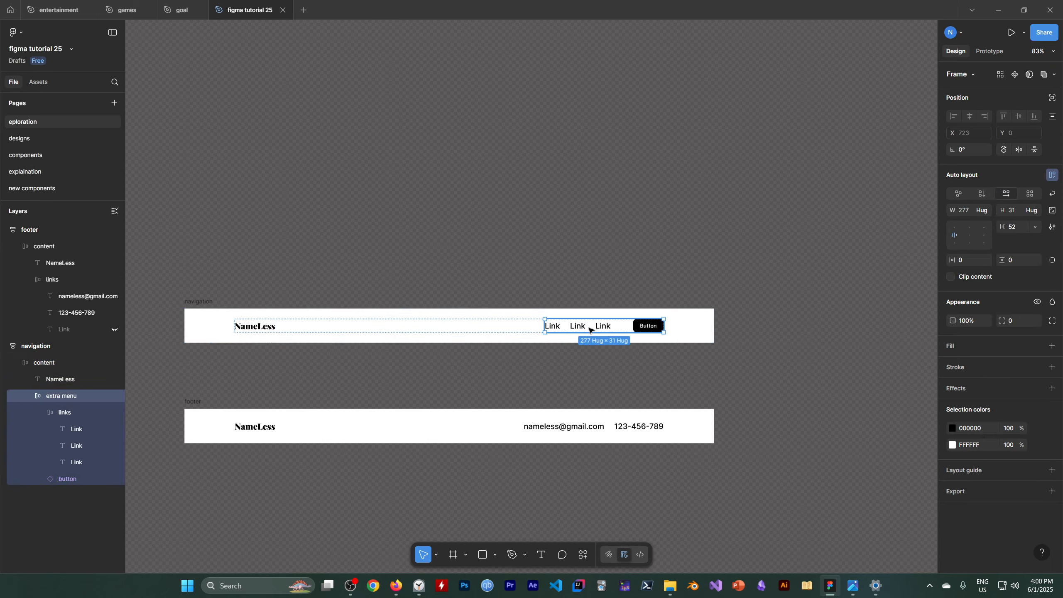
pyautogui.click(551, 326)
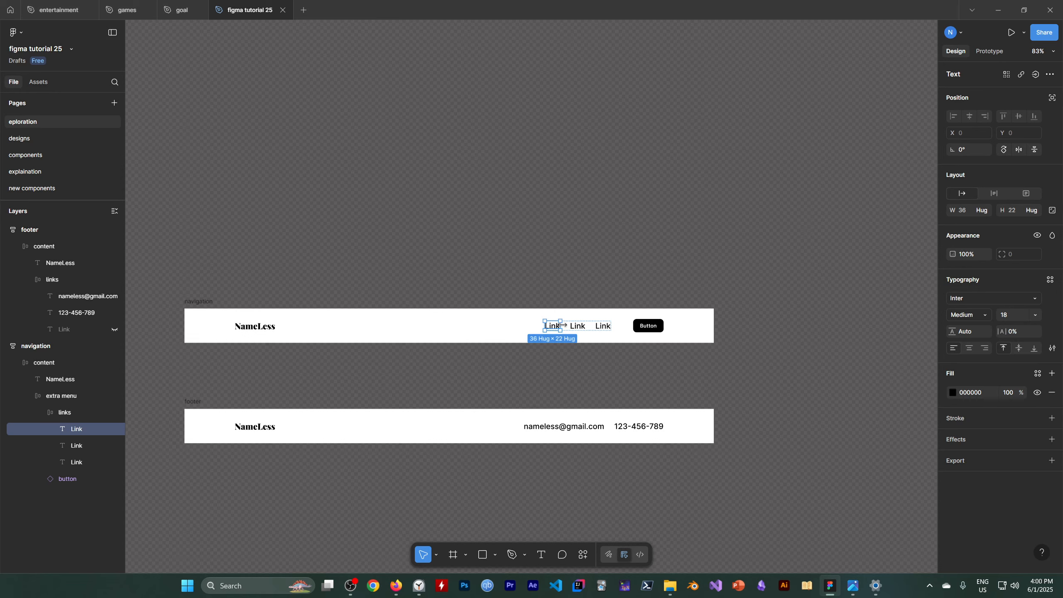
pyautogui.doubleClick(552, 327)
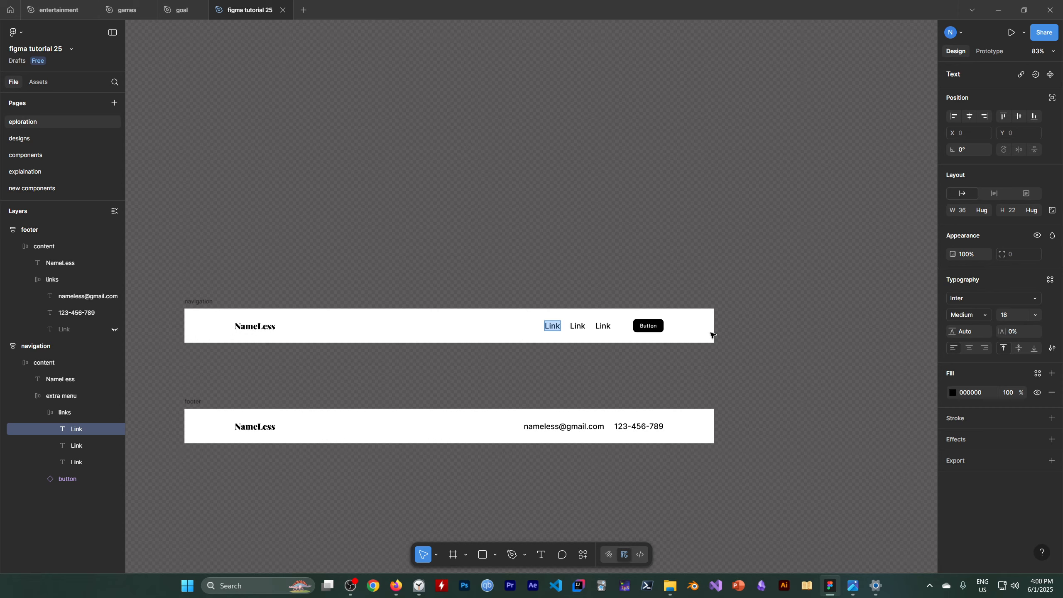
pyautogui.write('case')
pyautogui.press('BackSpace')
pyautogui.press('BackSpace')
pyautogui.press('BackSpace')
pyautogui.press('BackSpace')
pyautogui.write('Case stydy')
pyautogui.press('BackSpace')
pyautogui.press('BackSpace')
pyautogui.write('udies')
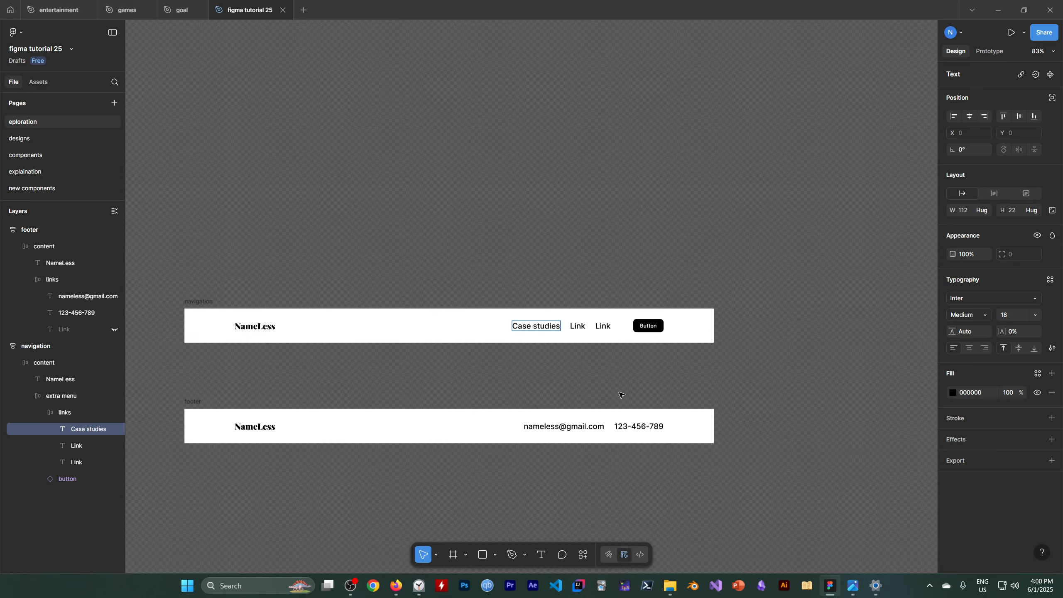
pyautogui.press('Escape')
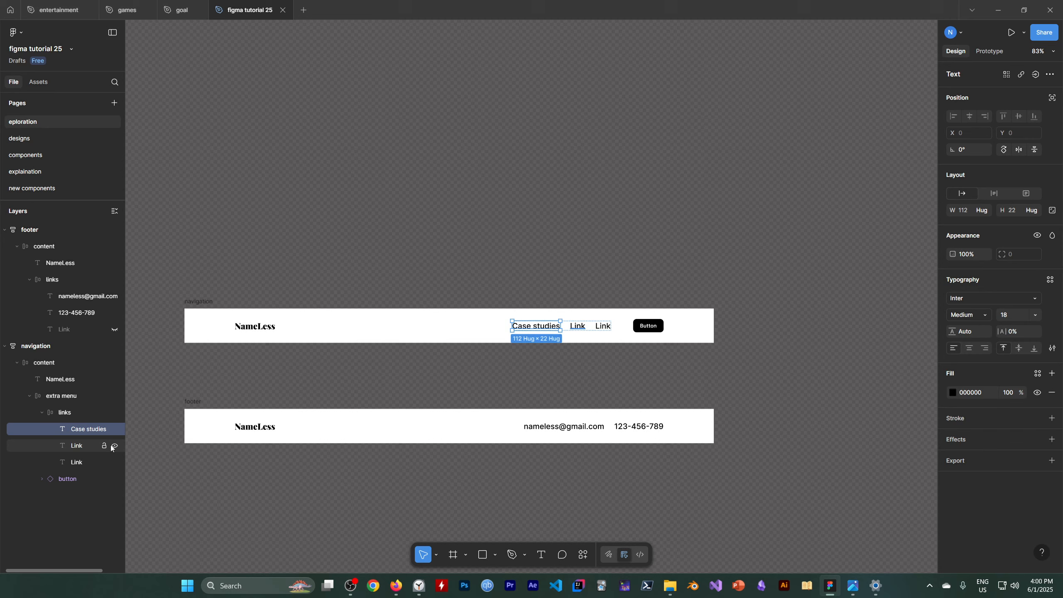
pyautogui.click(113, 446)
pyautogui.click(114, 462)
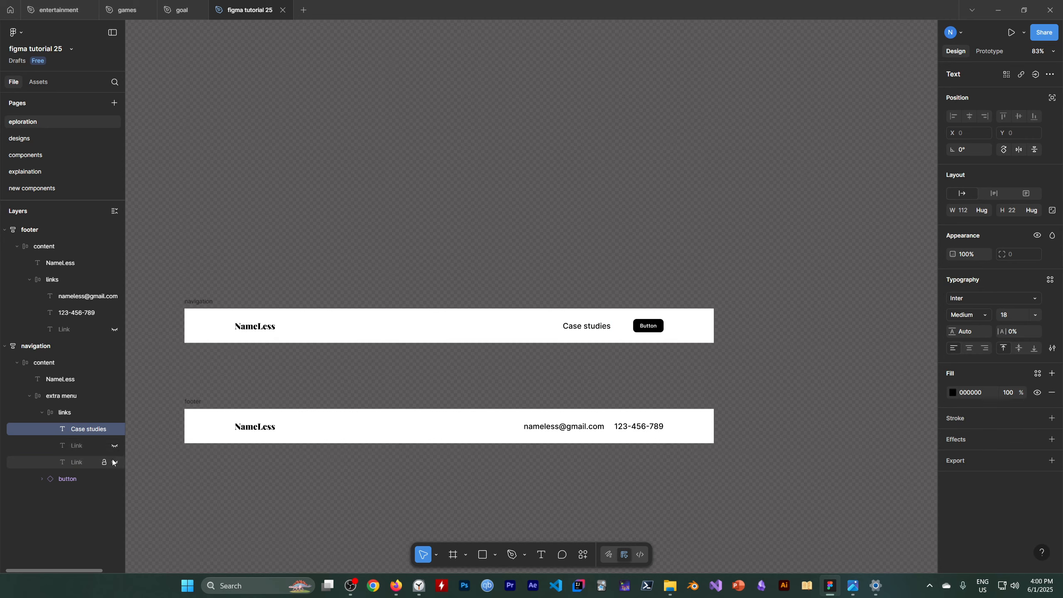
# Change the label of the navigation bar's button to "Let's work together"
pyautogui.doubleClick(640, 331)
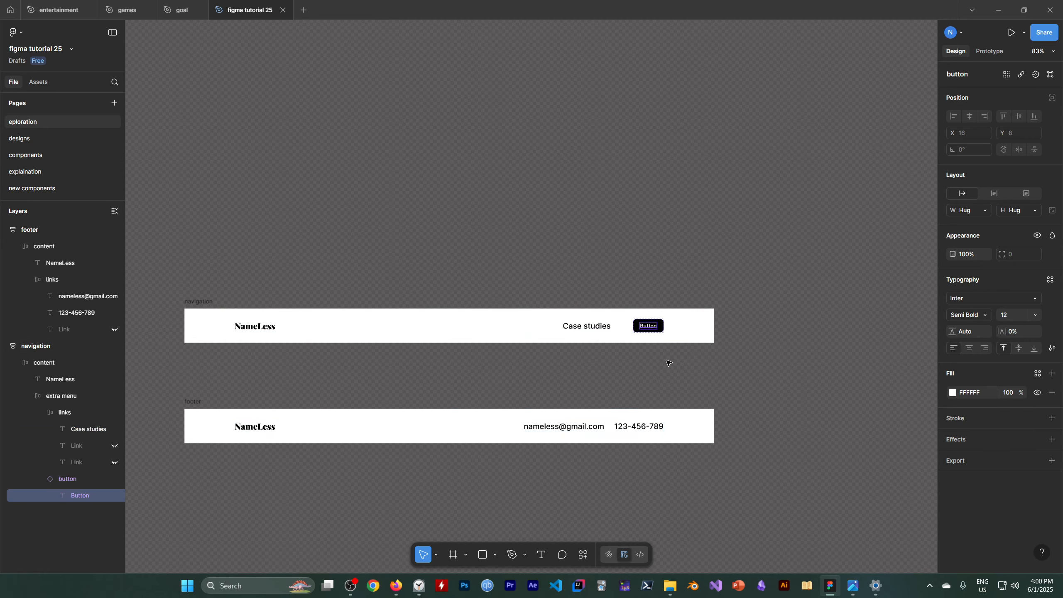
pyautogui.doubleClick(650, 327)
pyautogui.write("Let's")
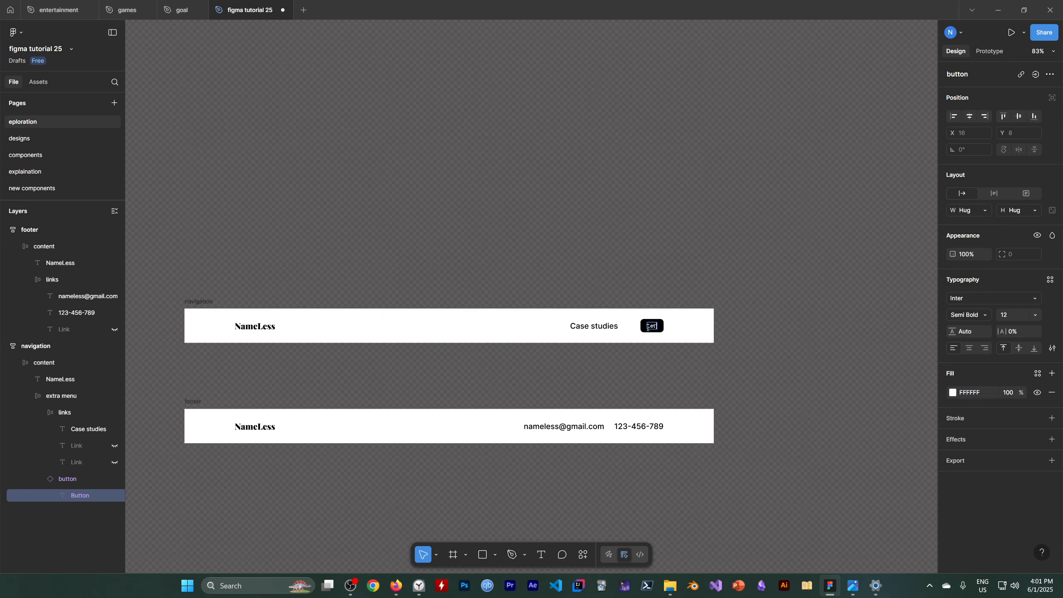
pyautogui.write(' work together')
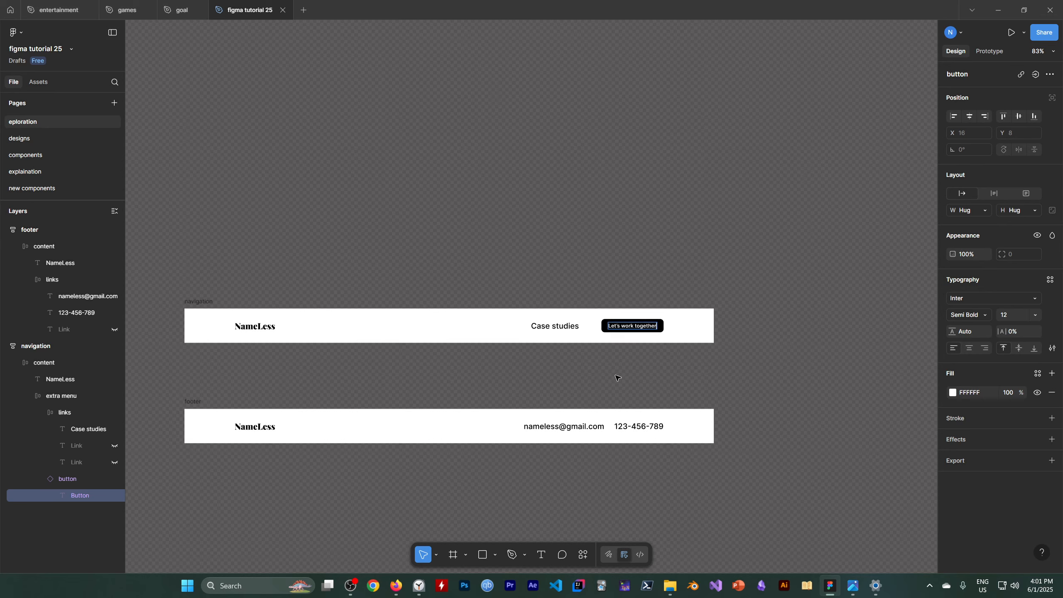
pyautogui.press('Escape')
pyautogui.click(635, 380)
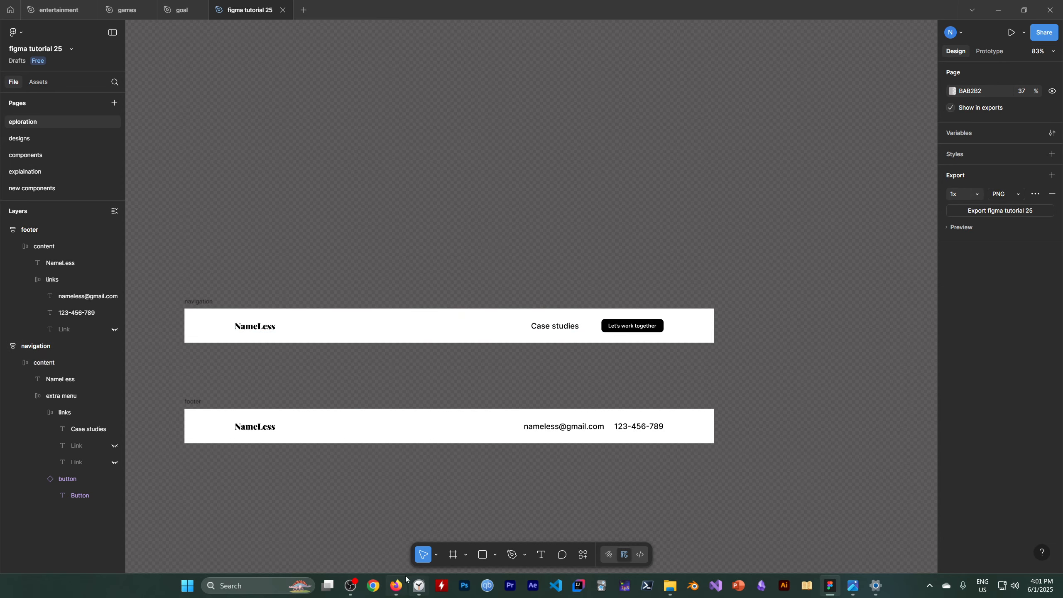
pyautogui.click(349, 586)
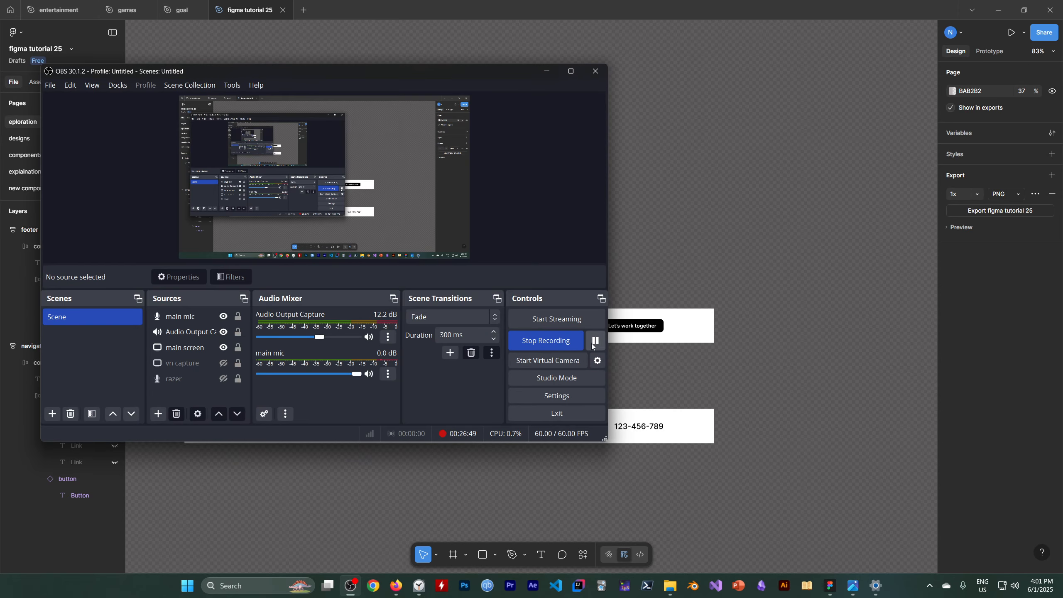
pyautogui.click(595, 340)
pyautogui.click(548, 73)
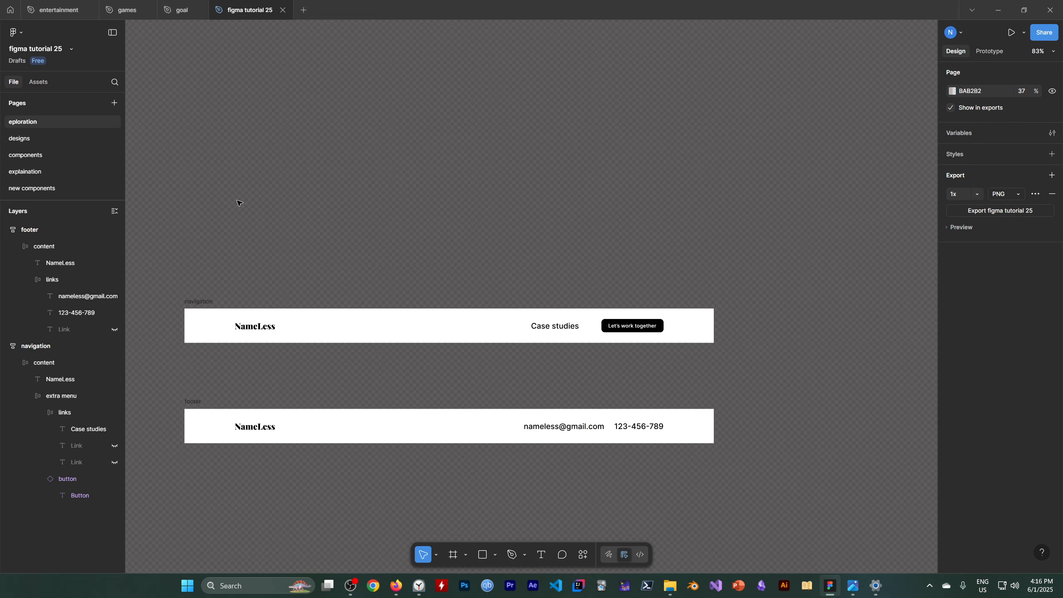
# Try to turn the inner content frames of the navigation bar and footer into separate components
pyautogui.moveTo(145, 189); pyautogui.dragTo(458, 514)
pyautogui.click(1028, 72)
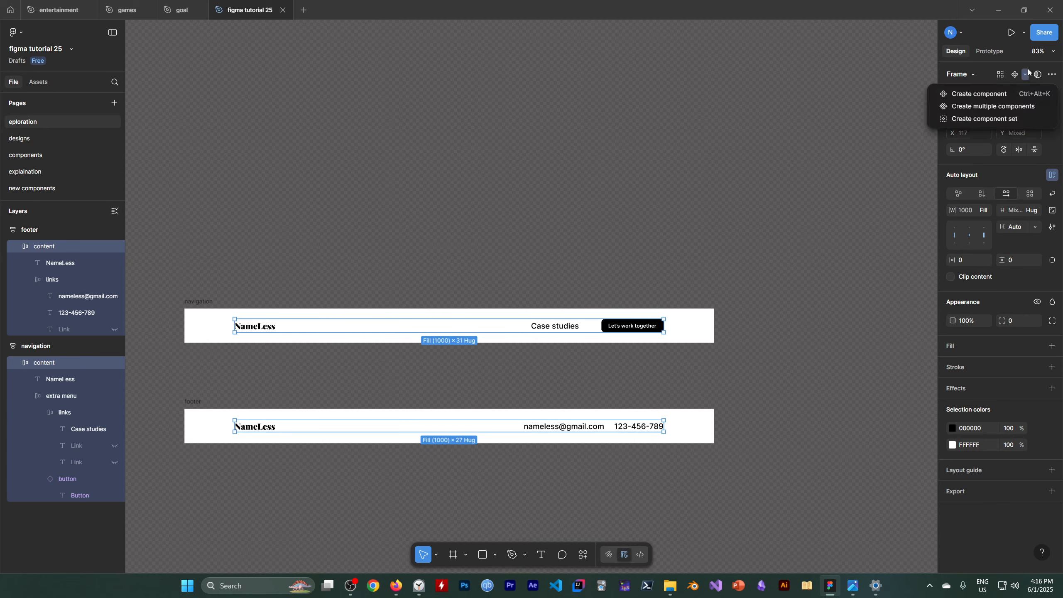
pyautogui.click(991, 107)
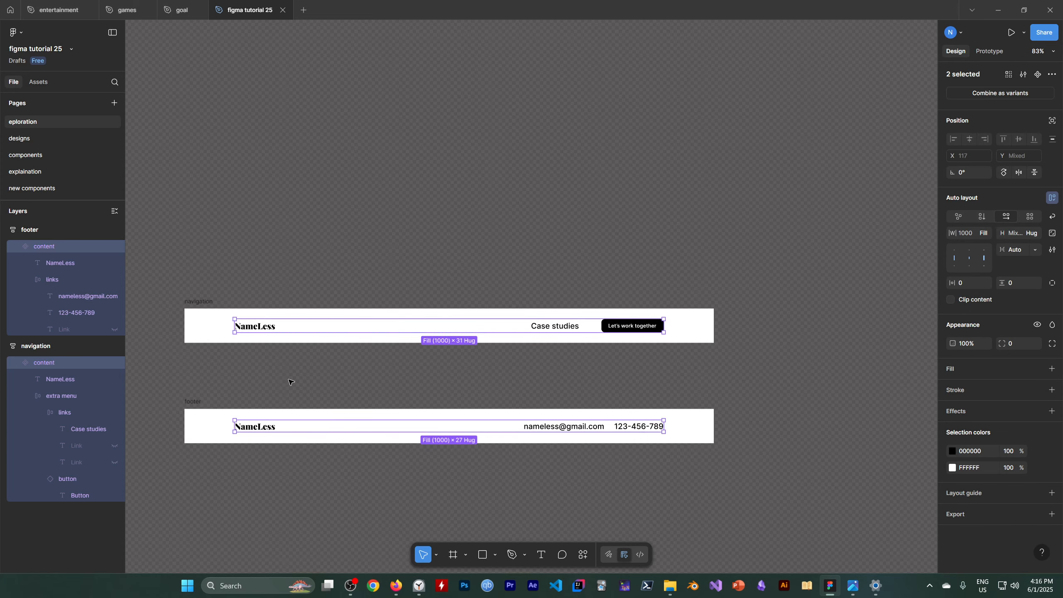
pyautogui.click(328, 504)
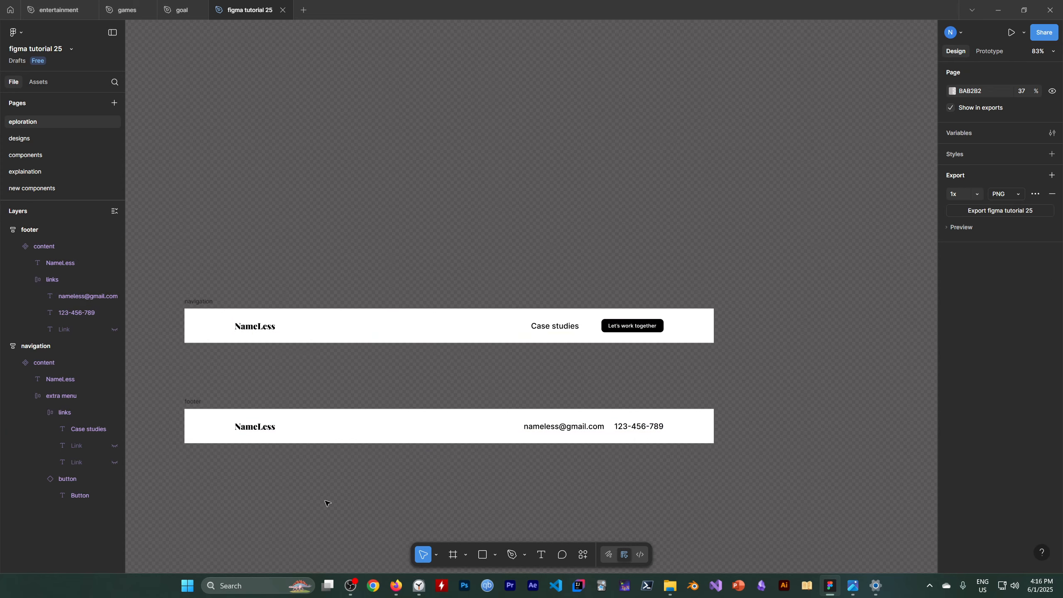
pyautogui.click(234, 325)
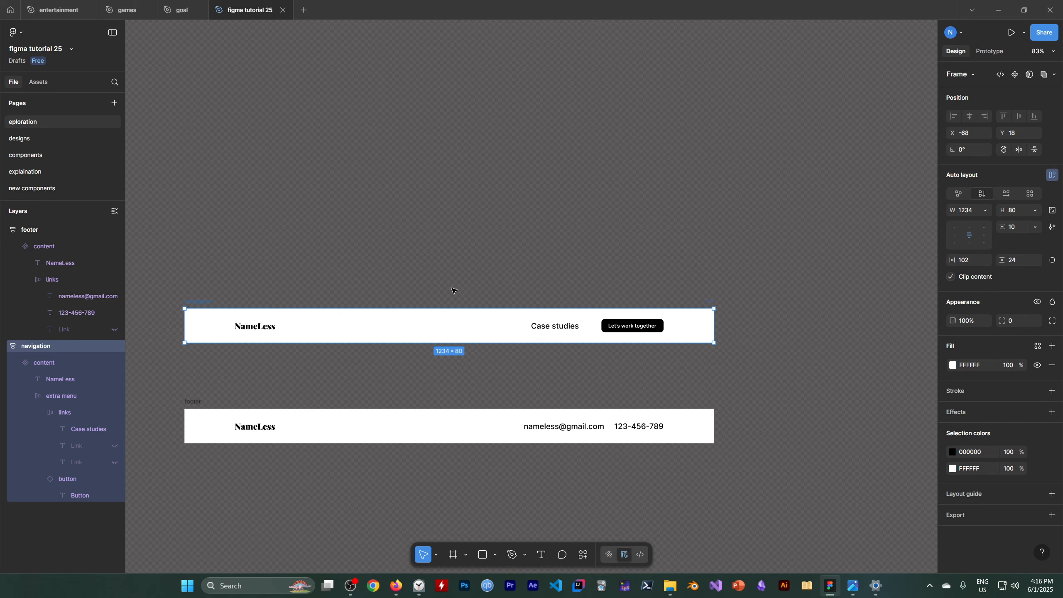
pyautogui.click(52, 362)
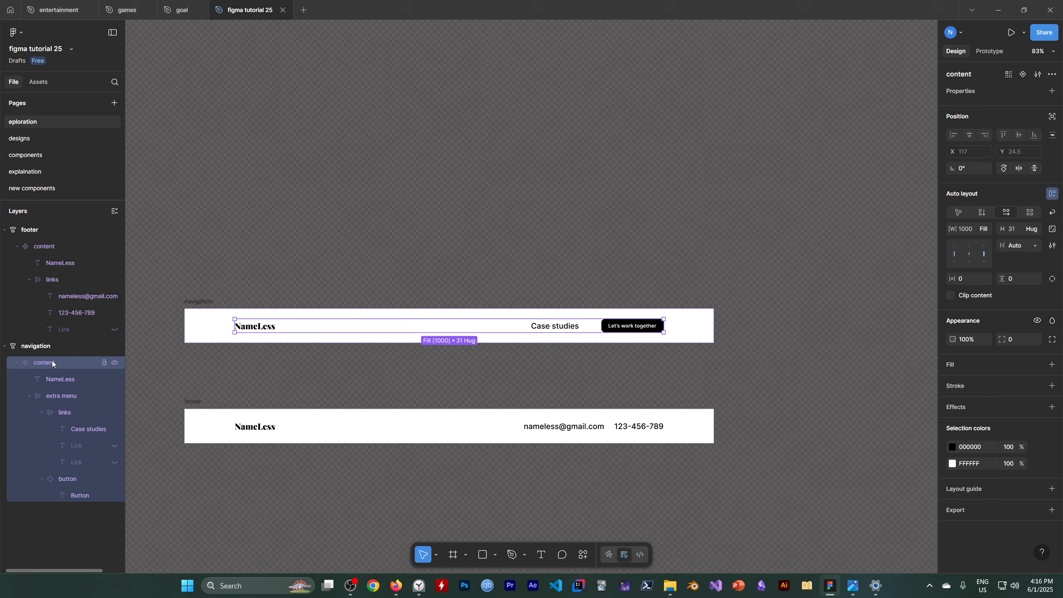
# Undo the component creation on the two inner content frames and clear the selection
pyautogui.click(252, 474)
pyautogui.hotkey('ctrl', 'z')
pyautogui.hotkey('ctrl', 'z')
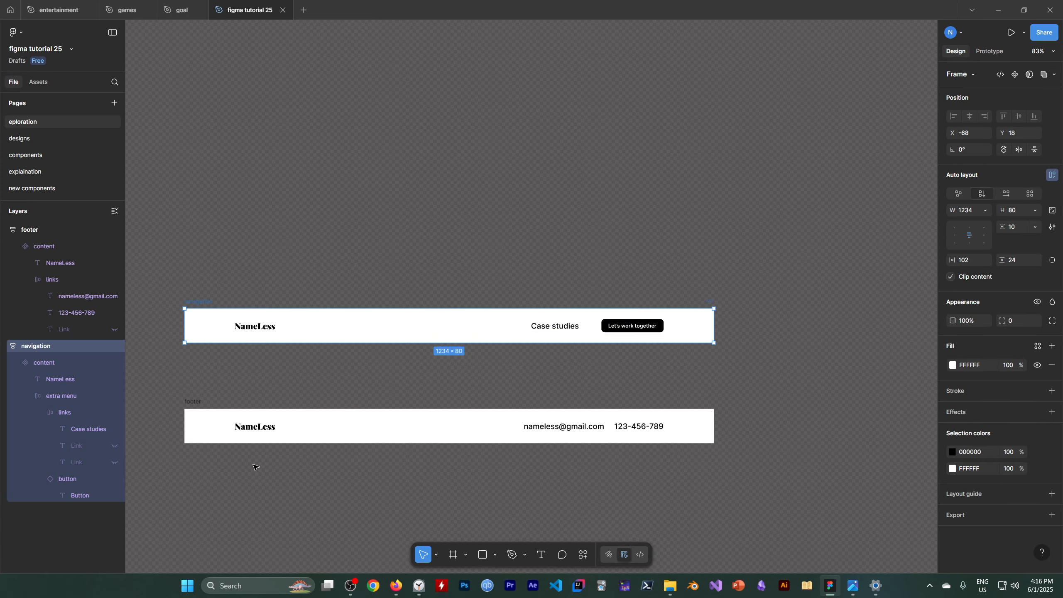
pyautogui.hotkey('ctrl', 'z')
pyautogui.hotkey('ctrl', 'z')
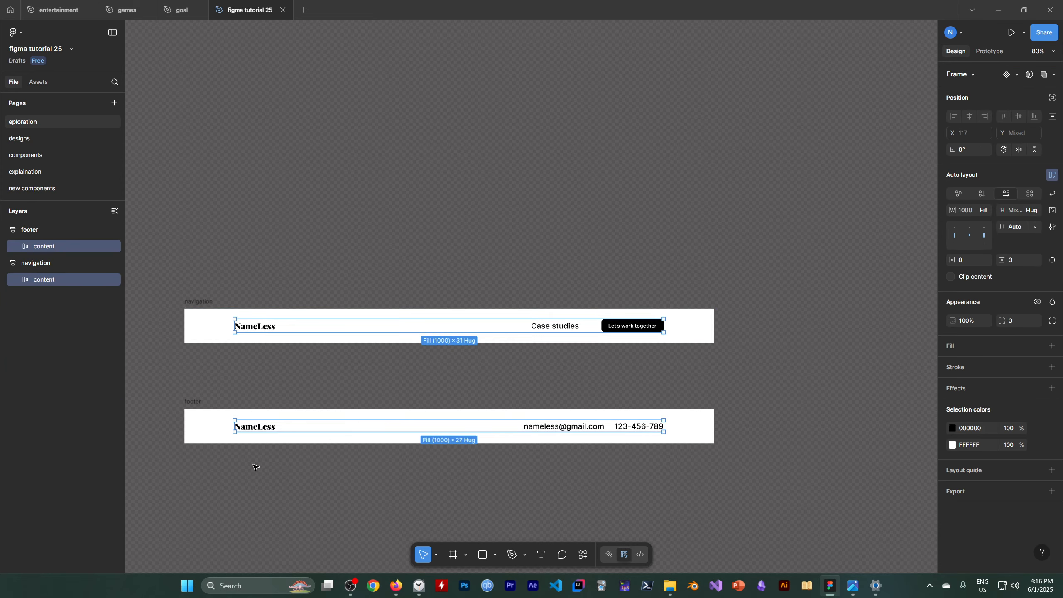
pyautogui.click(252, 474)
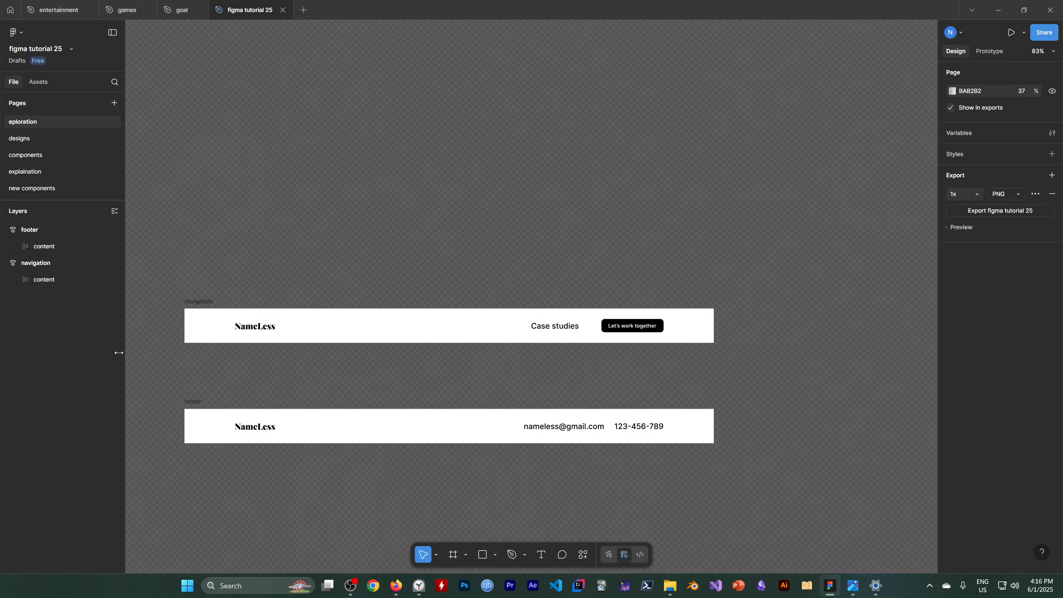
# Turn the outer footer and navigation frames into two separate components
pyautogui.click(59, 233)
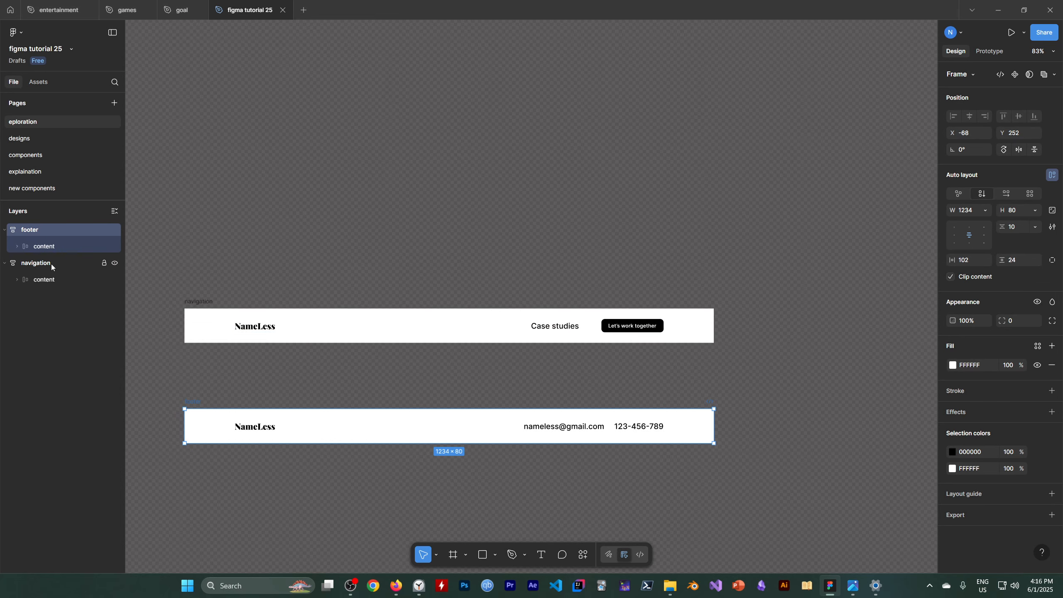
pyautogui.keyDown('shift'); pyautogui.click(51, 264); pyautogui.keyUp('shift')
pyautogui.click(1024, 74)
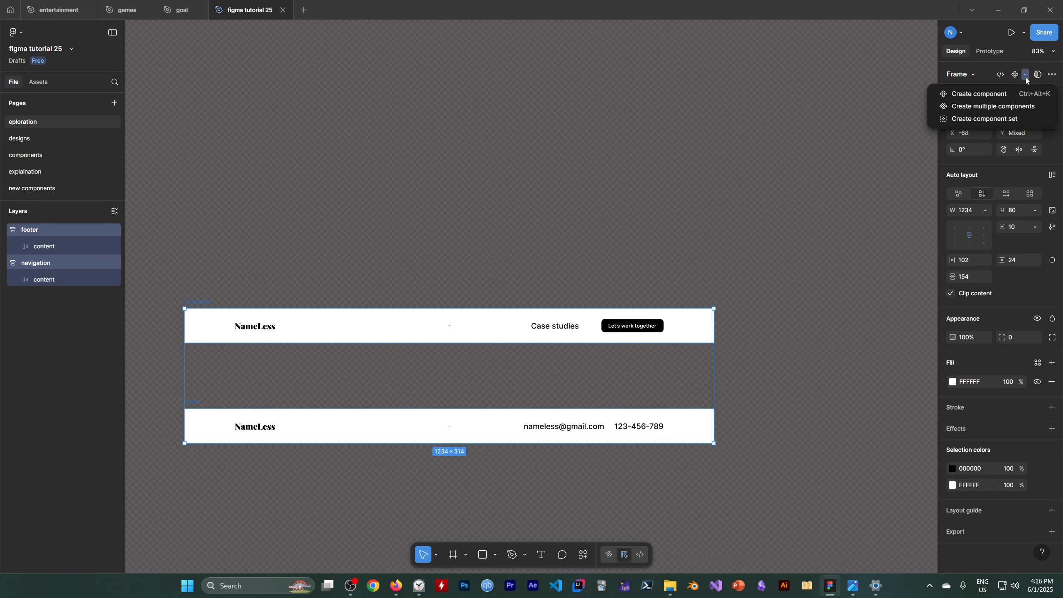
pyautogui.click(991, 107)
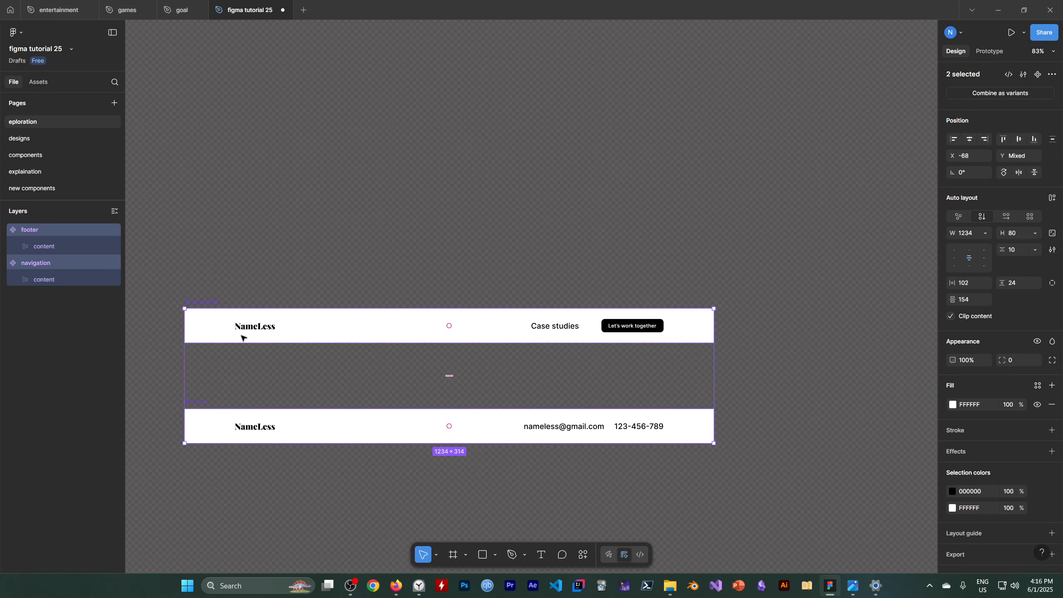
pyautogui.click(72, 329)
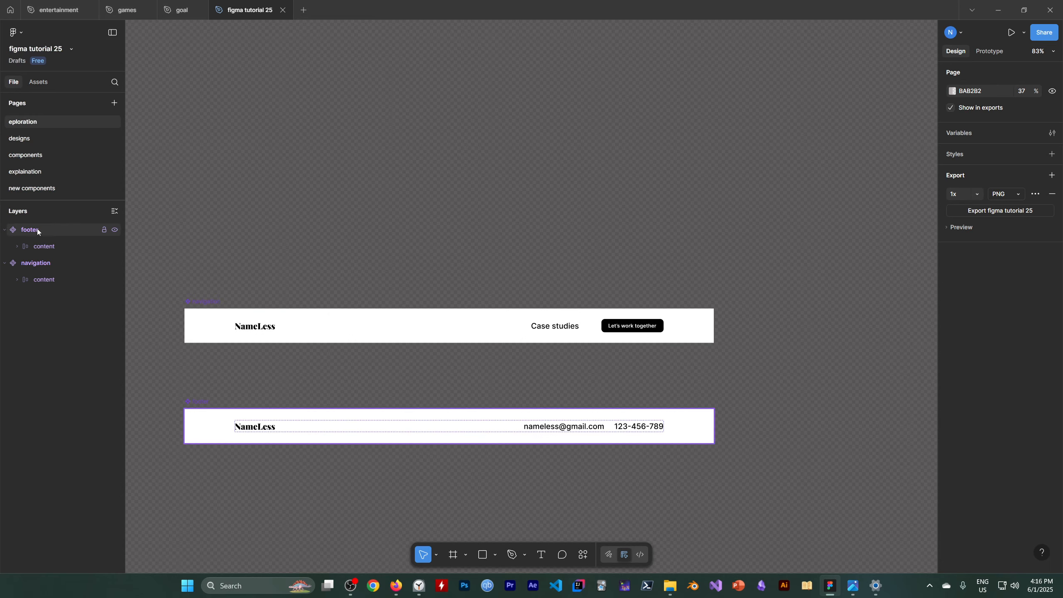
# Check the "new components" page, return to the "eploration" page and move the navigation component to "new components"
pyautogui.click(37, 194)
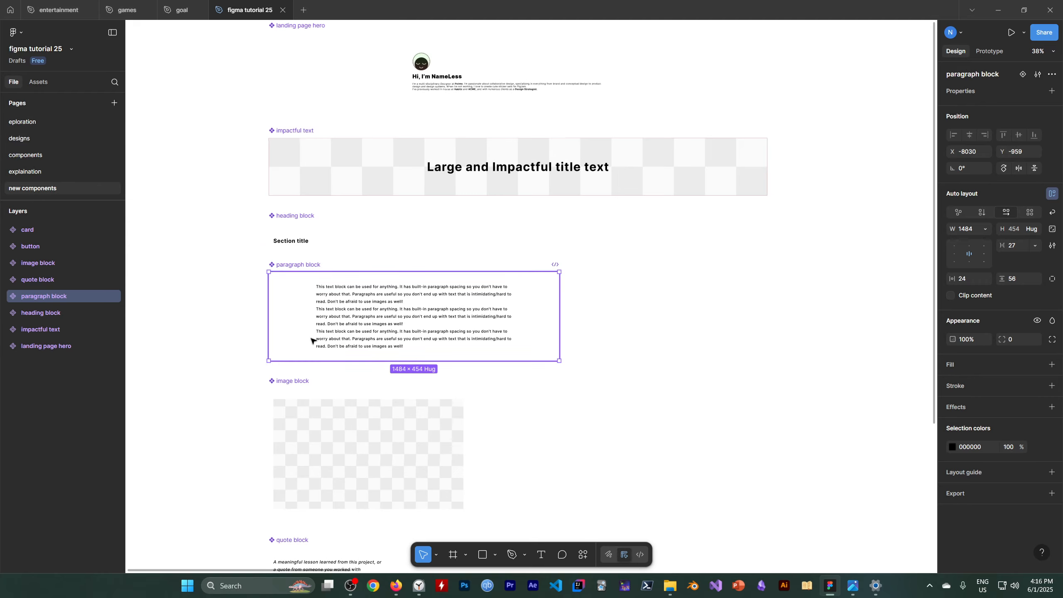
pyautogui.click(38, 156)
pyautogui.click(35, 126)
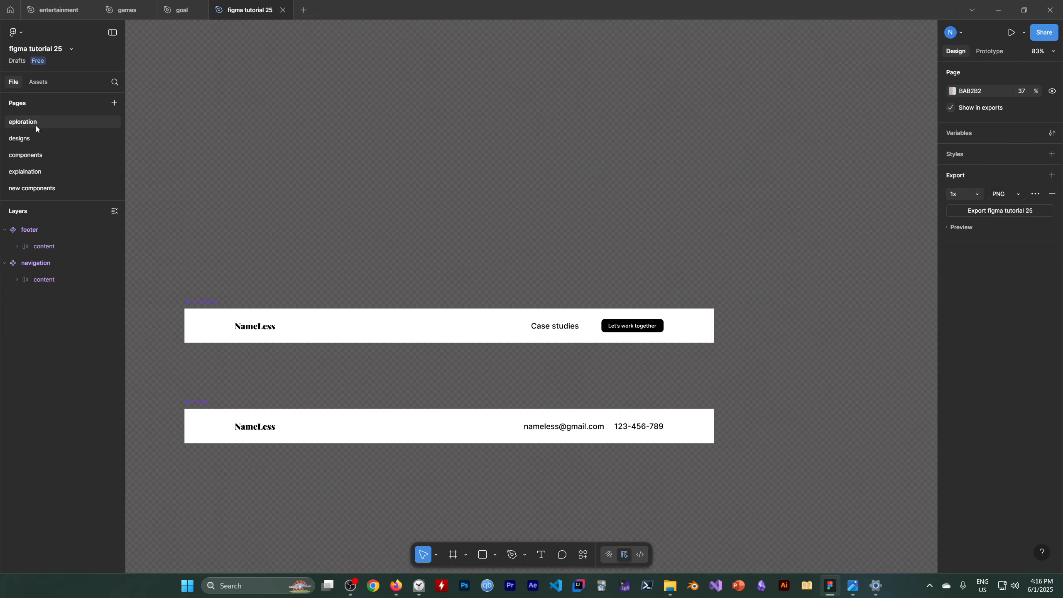
pyautogui.click(71, 234)
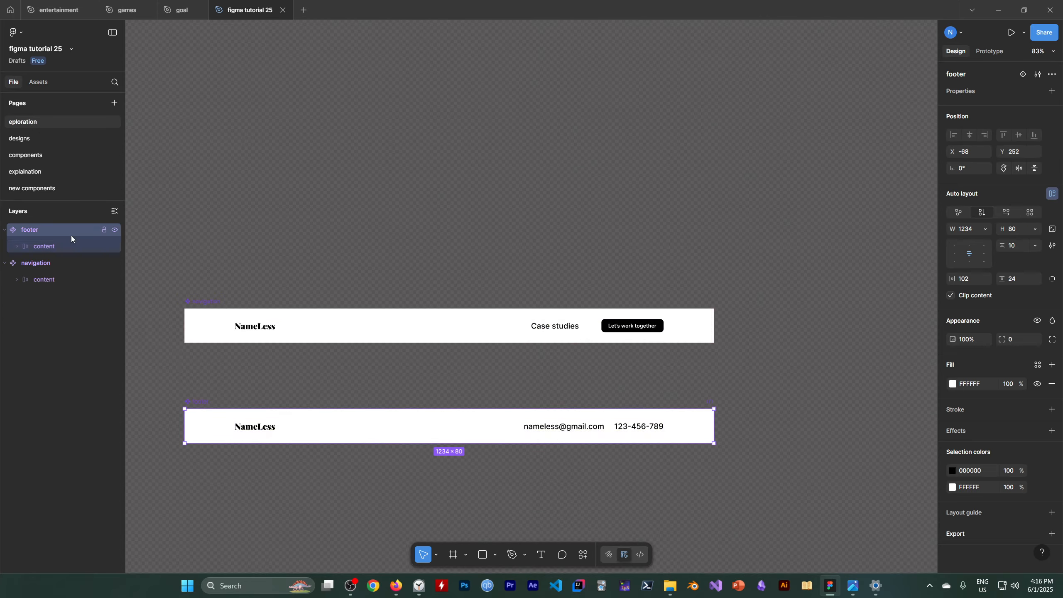
pyautogui.keyDown('shift'); pyautogui.click(62, 262); pyautogui.keyUp('shift')
pyautogui.keyDown('shift'); pyautogui.click(61, 261); pyautogui.keyUp('shift')
pyautogui.rightClick(61, 261)
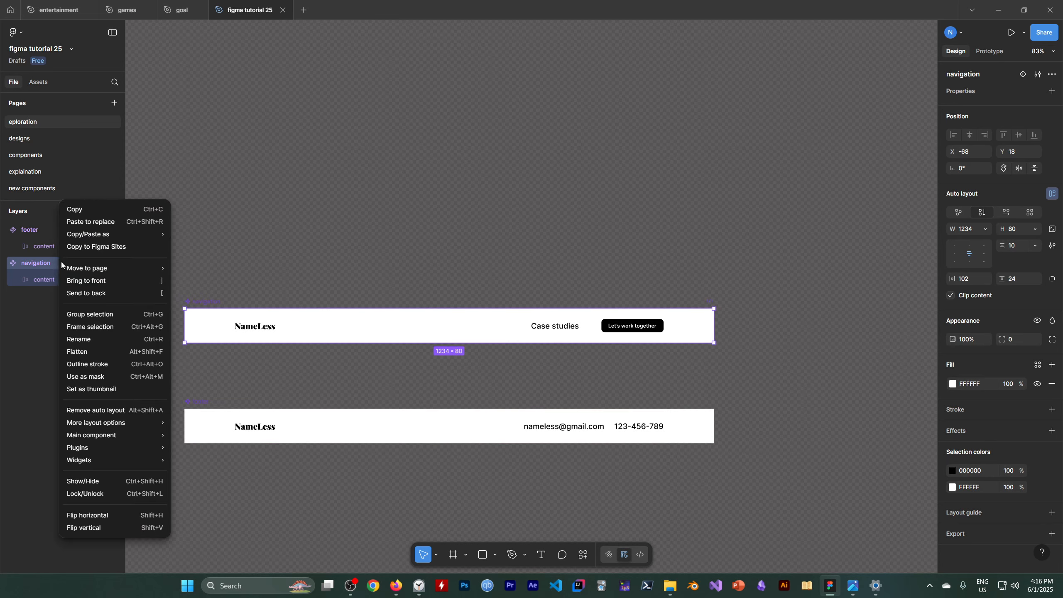
pyautogui.moveTo(126, 268)
pyautogui.click(210, 304)
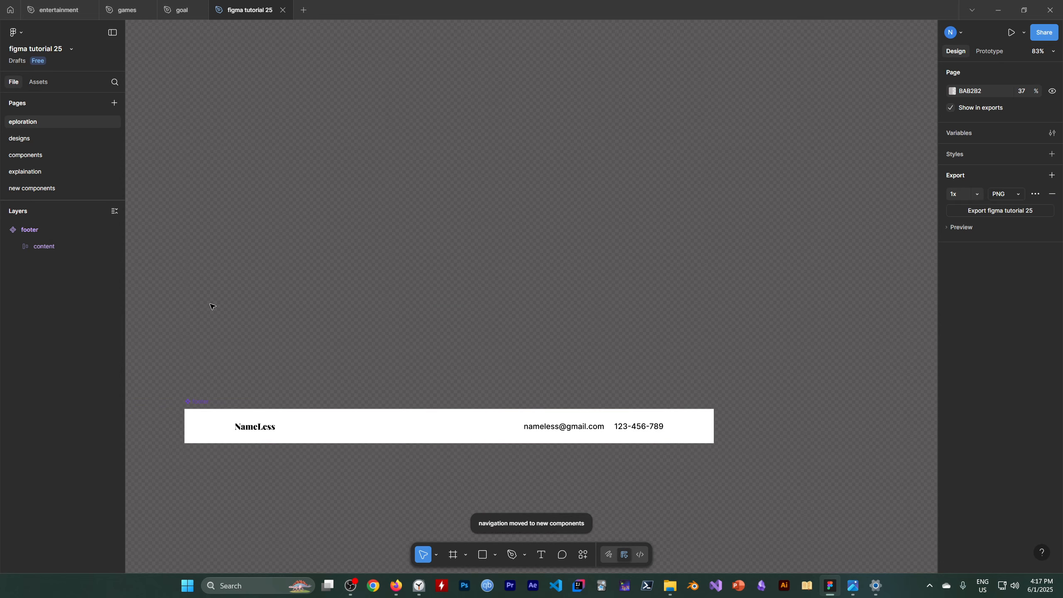
# Move the footer component to the "new components" page
pyautogui.click(218, 410)
pyautogui.rightClick(218, 409)
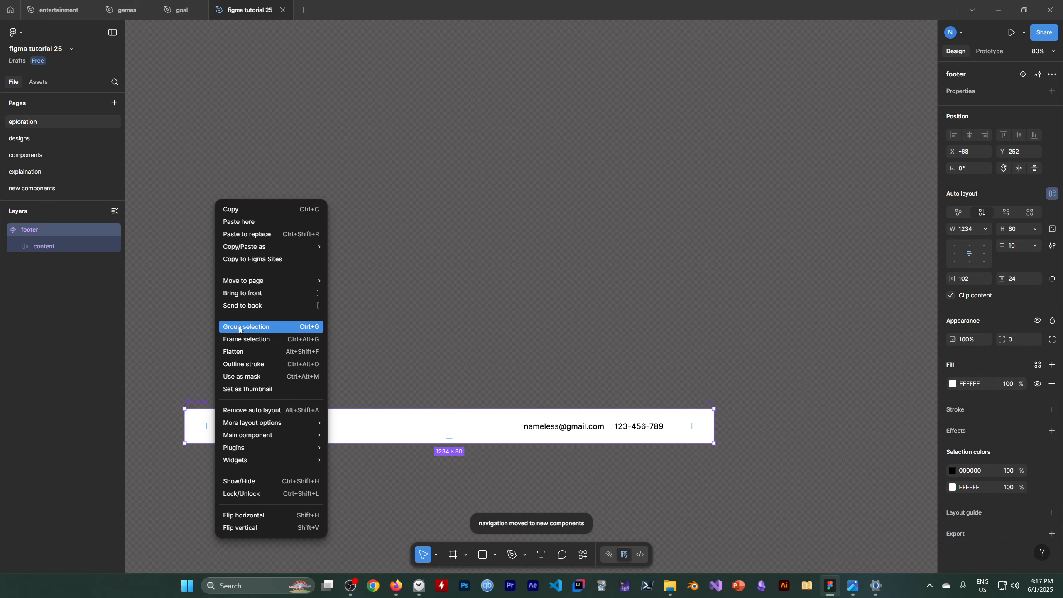
pyautogui.moveTo(247, 281)
pyautogui.click(362, 317)
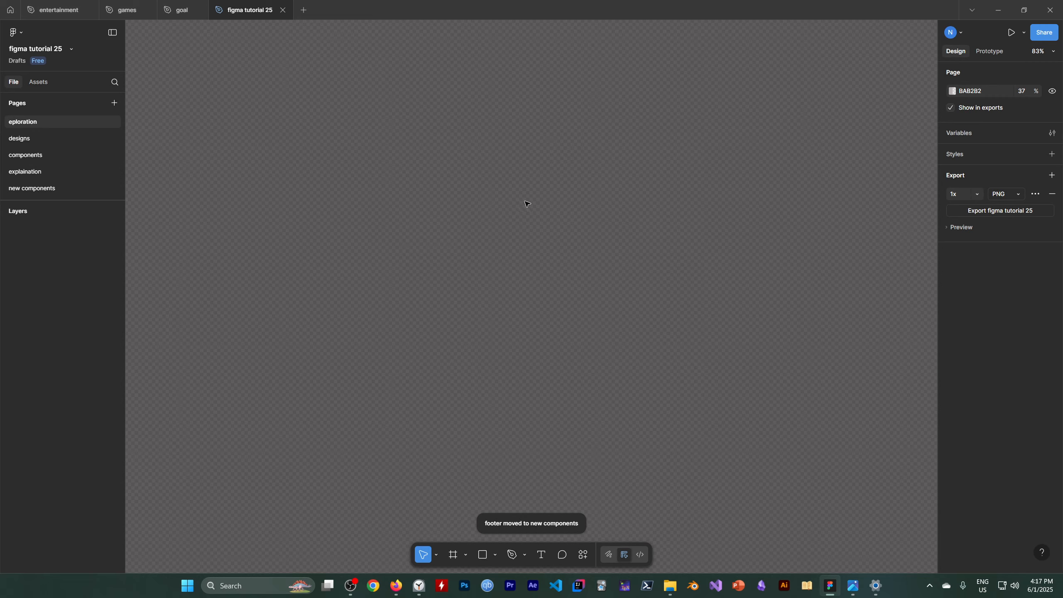
# Place a 100 × 100 rectangle and a 100 × 100 ellipse slightly overlapping the rectangle's lower-right corner
pyautogui.press('r')
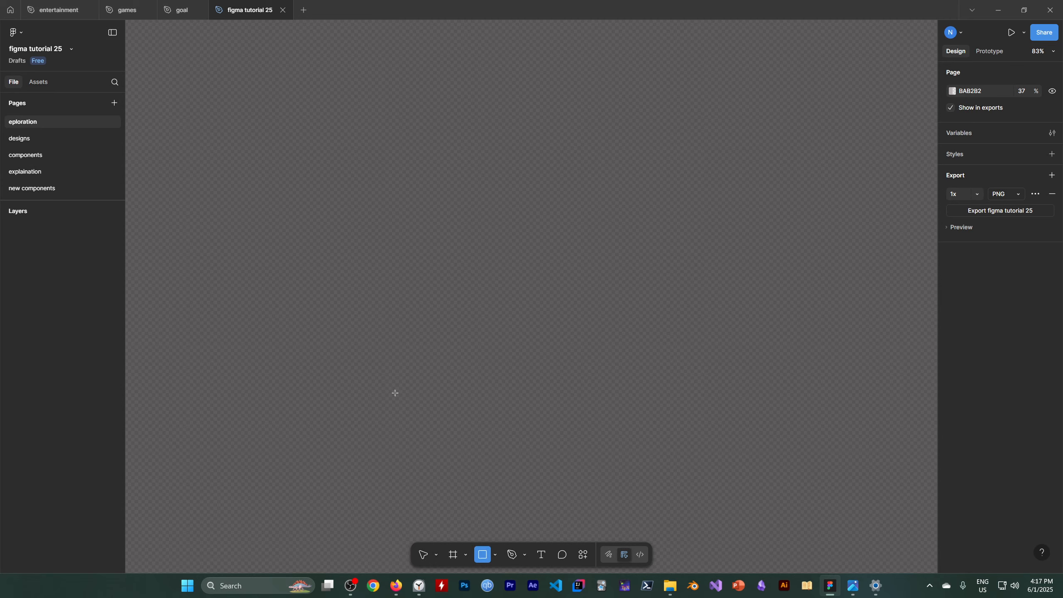
pyautogui.click(267, 170)
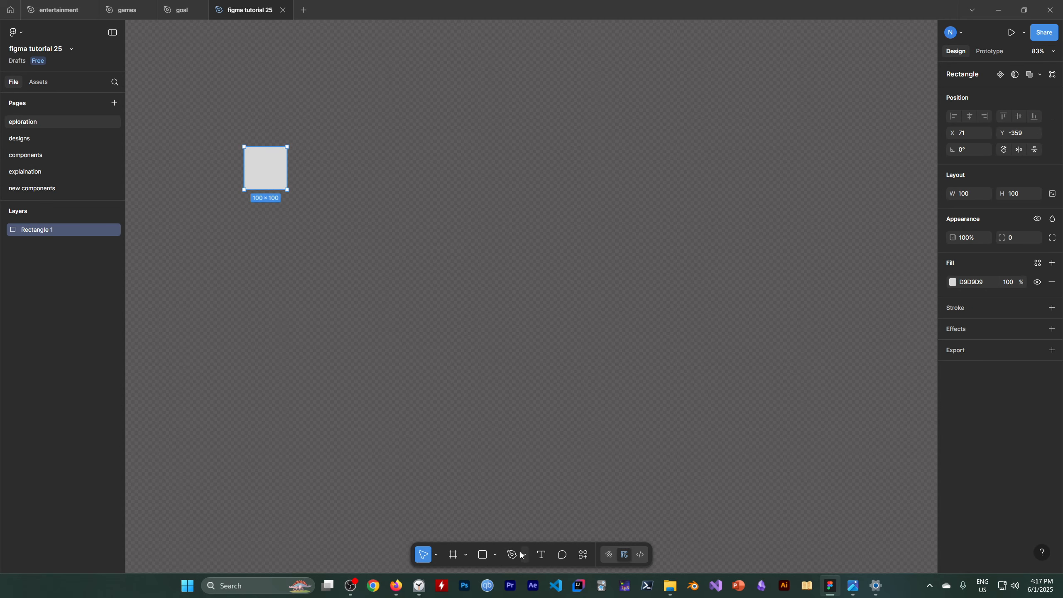
pyautogui.click(493, 555)
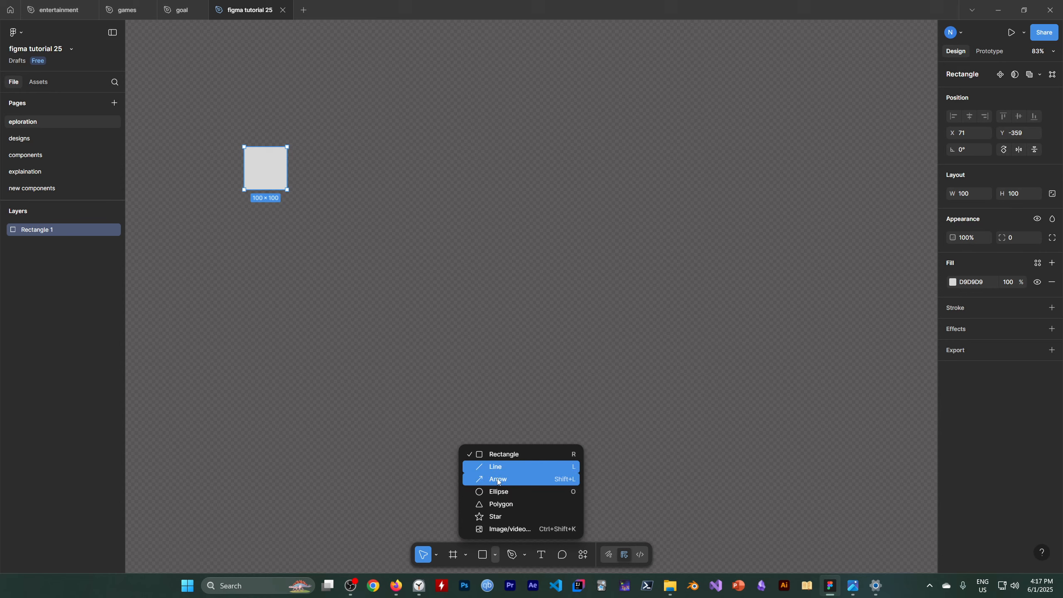
pyautogui.click(493, 489)
pyautogui.click(301, 208)
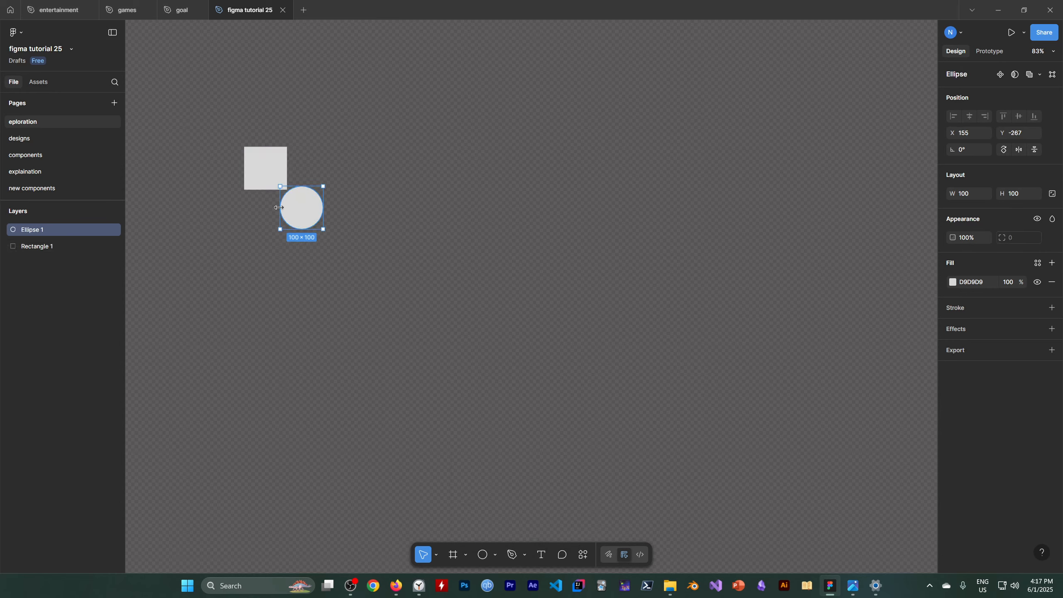
# Change the rectangle's fill to the red FF1414
pyautogui.click(264, 164)
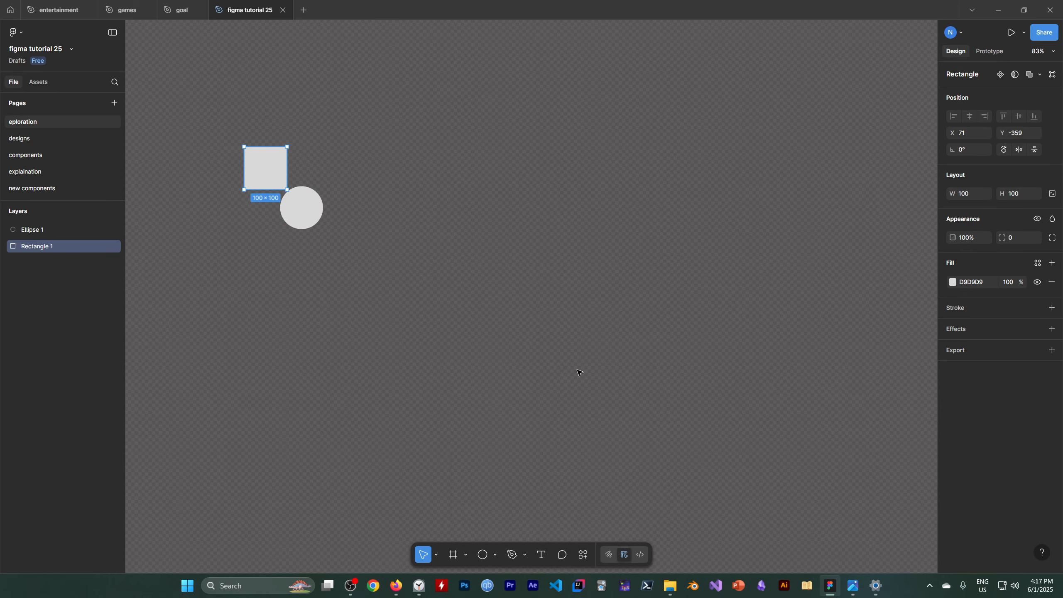
pyautogui.click(953, 284)
pyautogui.click(889, 349)
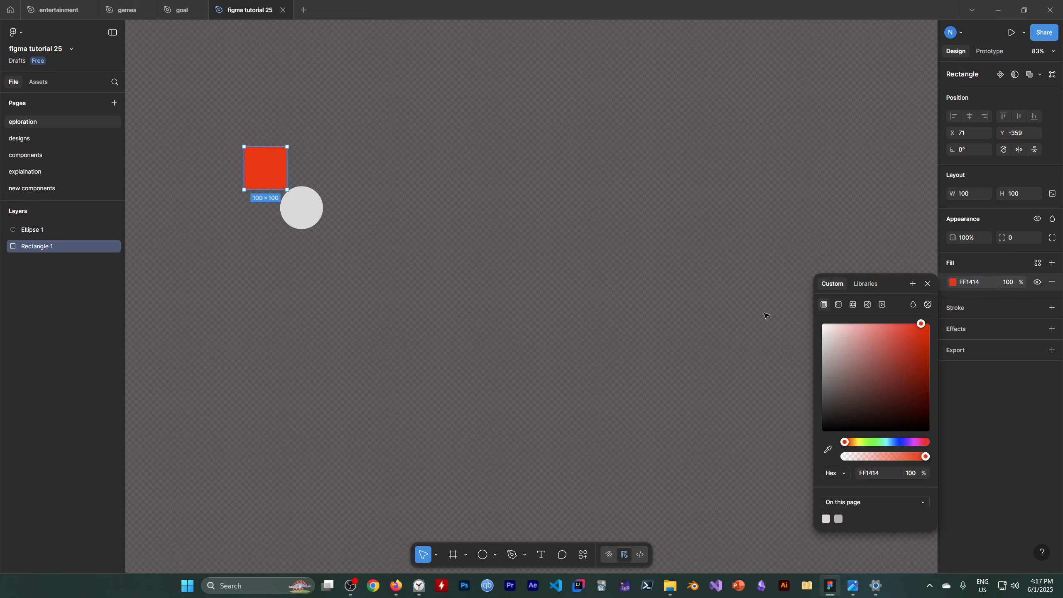
# Change the ellipse's fill to the blue 5646FF
pyautogui.click(311, 203)
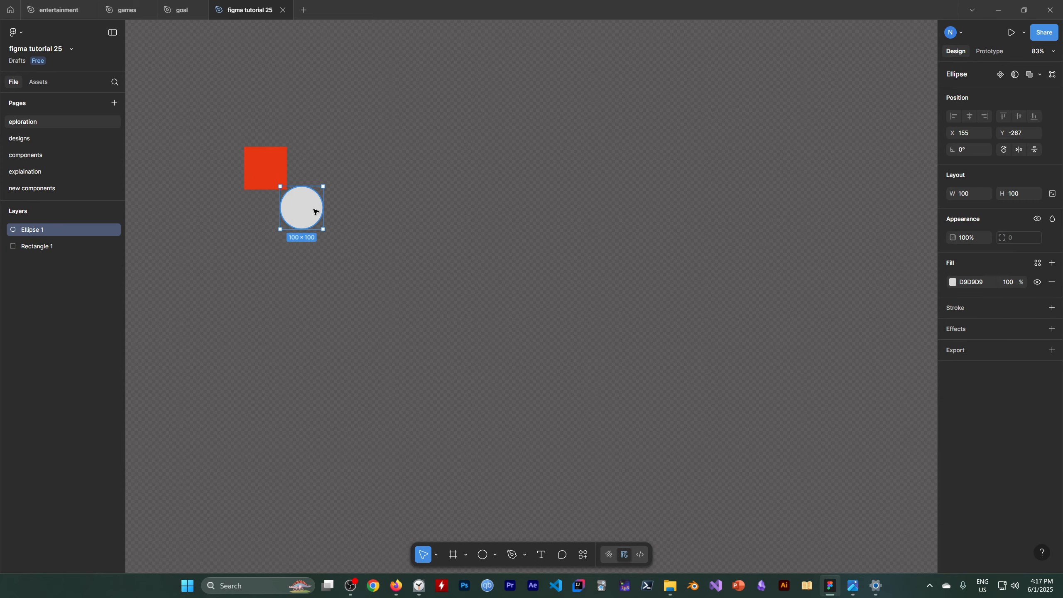
pyautogui.click(954, 283)
pyautogui.click(900, 443)
pyautogui.moveTo(873, 354); pyautogui.dragTo(897, 325)
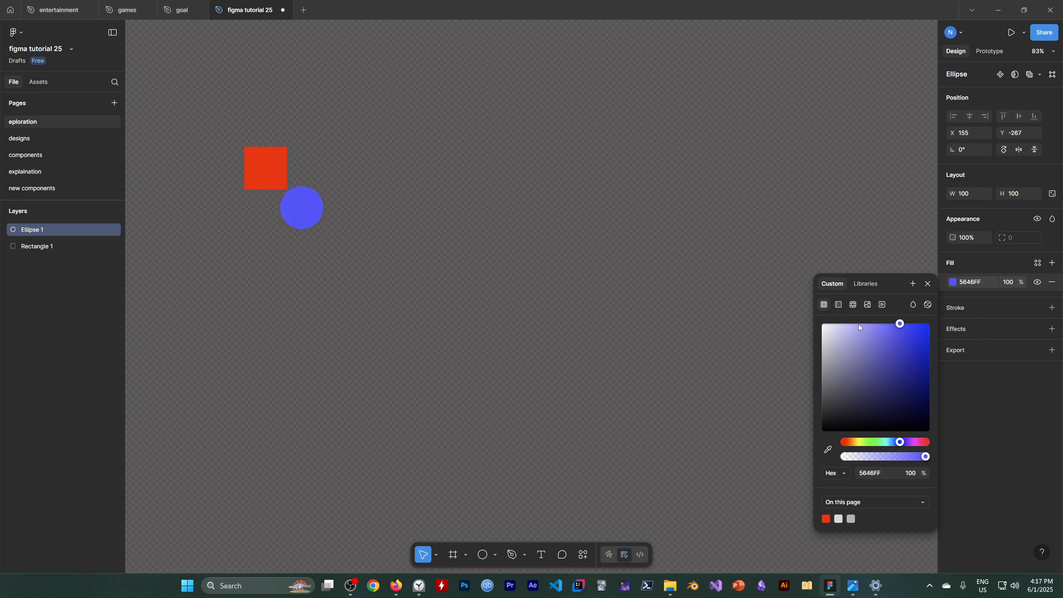
pyautogui.click(596, 346)
# Examine the boolean operations available for the rectangle and ellipse selected together
pyautogui.scroll(2, 310, 276)
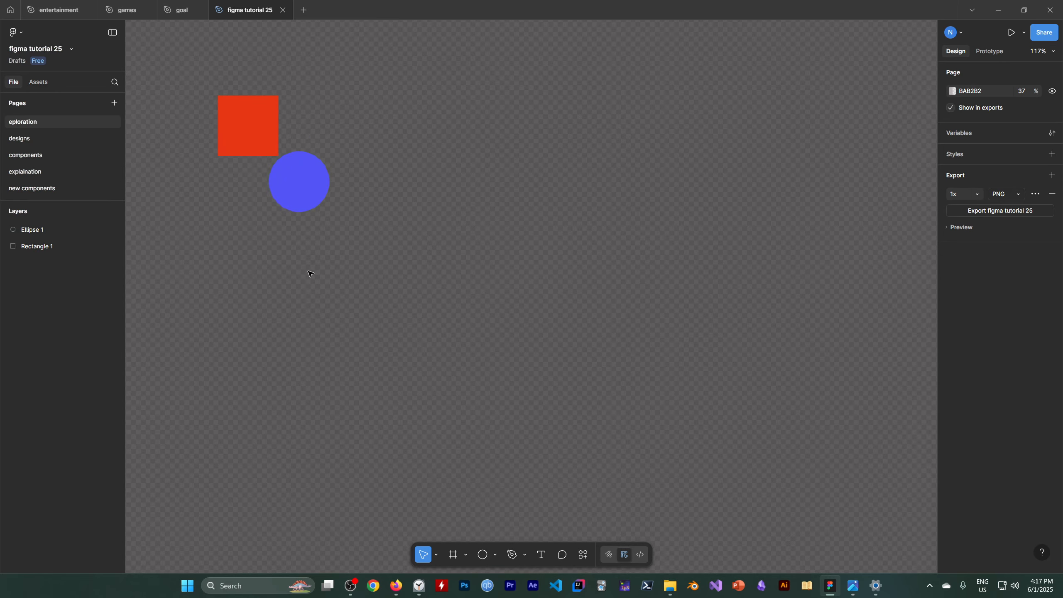
pyautogui.press('space')
pyautogui.moveTo(383, 220); pyautogui.dragTo(475, 322)
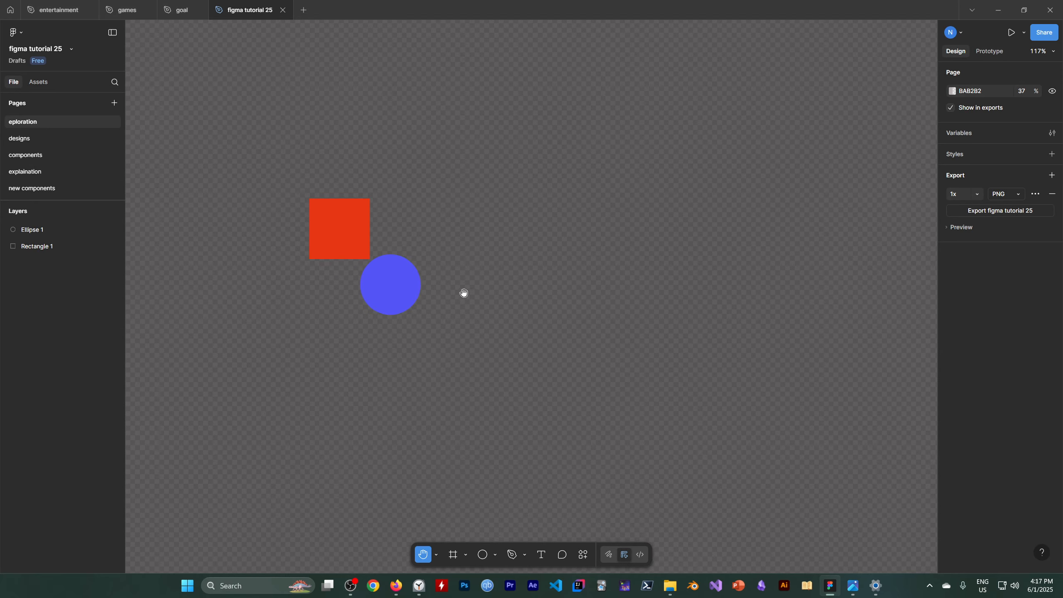
pyautogui.press('v')
pyautogui.click(343, 245)
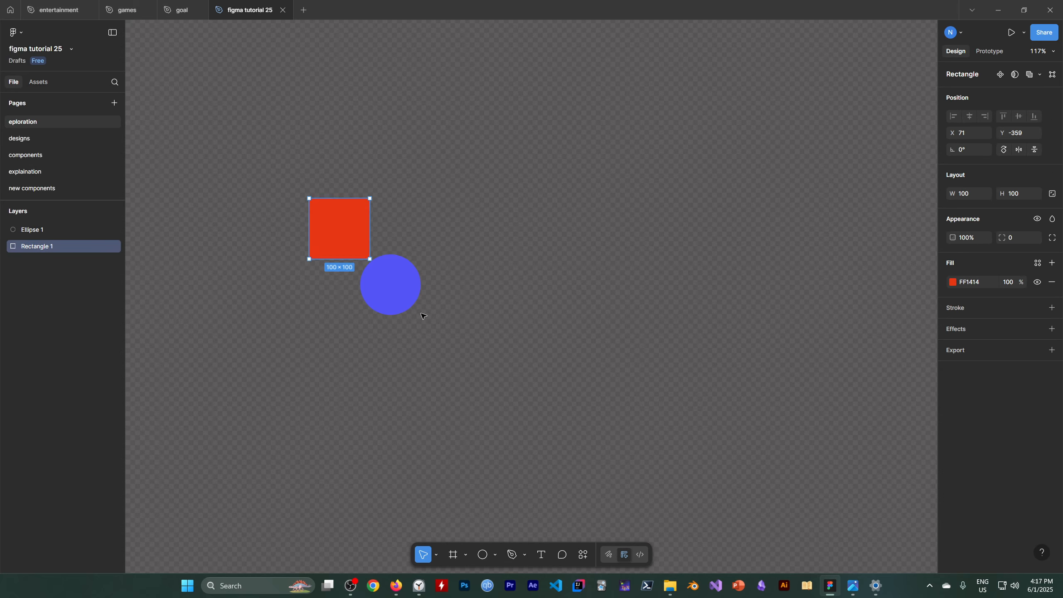
pyautogui.click(437, 317)
pyautogui.moveTo(286, 185); pyautogui.dragTo(436, 335)
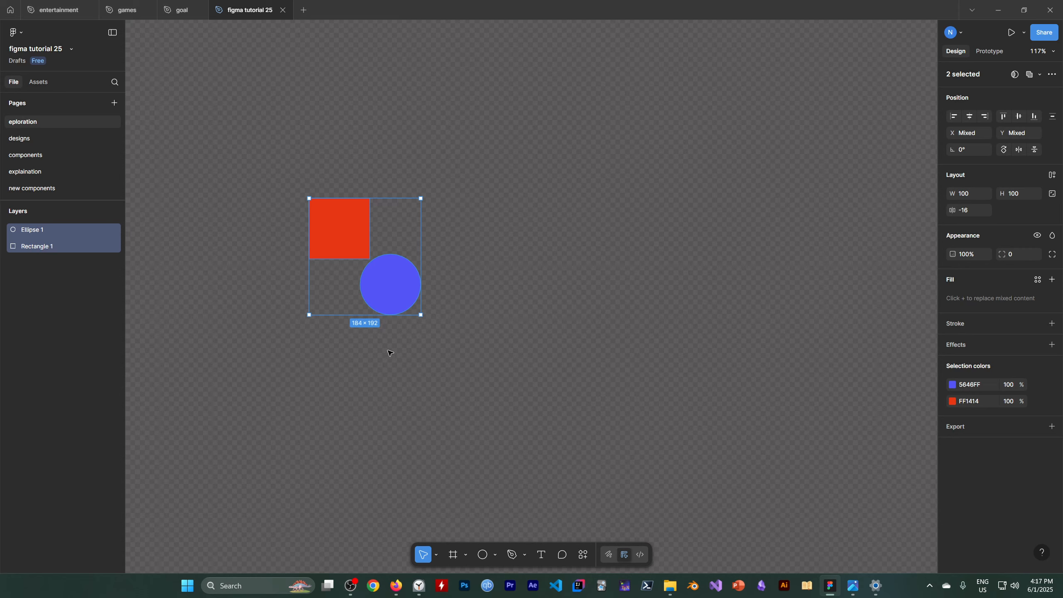
pyautogui.click(1040, 74)
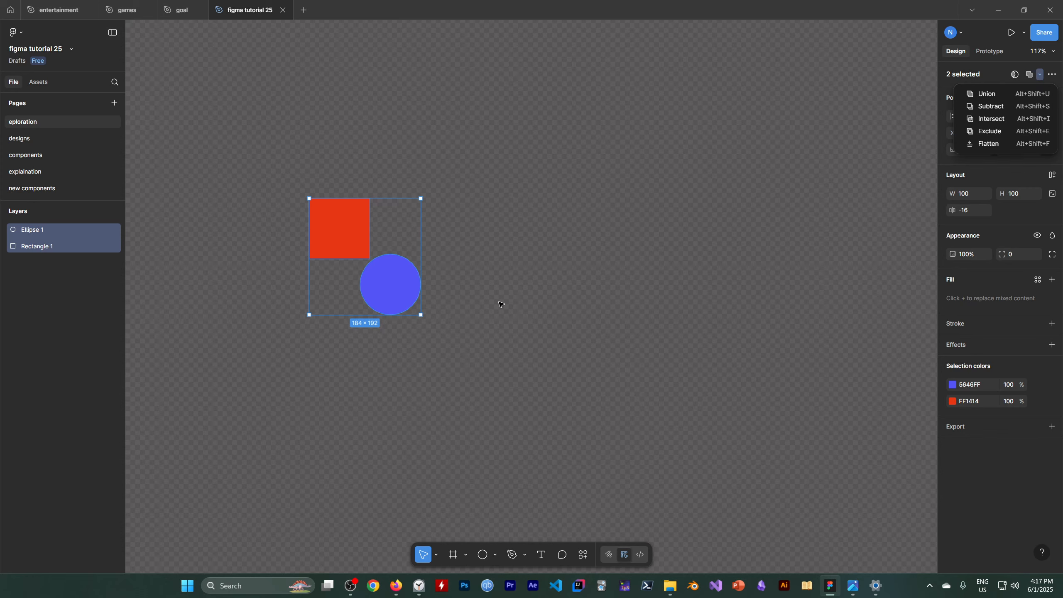
pyautogui.click(509, 291)
pyautogui.click(353, 225)
pyautogui.press('Escape')
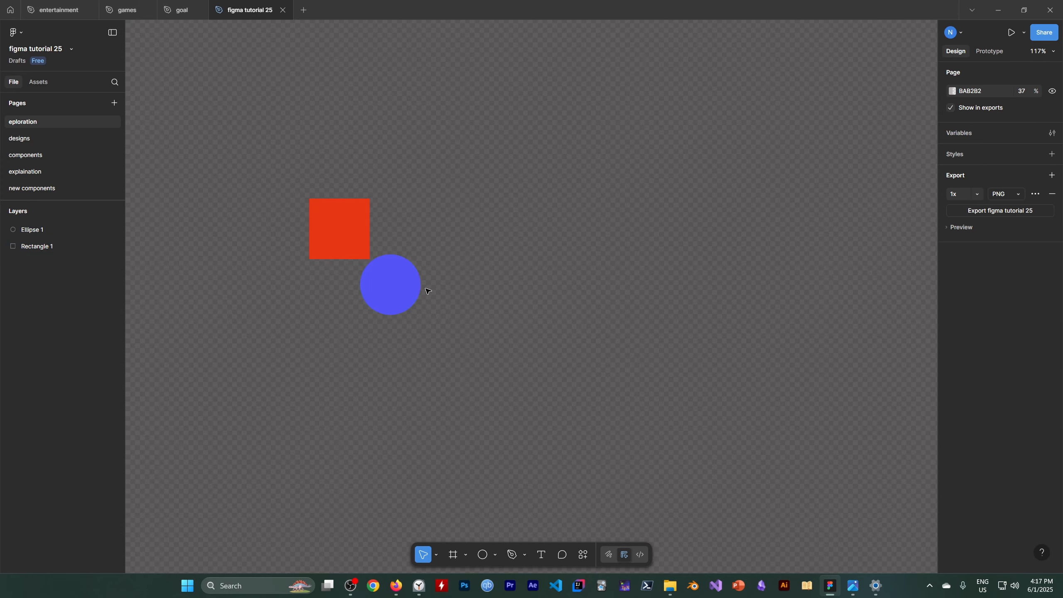
# Move the blue ellipse level with the red rectangle so it overlaps the rectangle's right side, at X 138, Y -359
pyautogui.moveTo(407, 289); pyautogui.dragTo(441, 238)
pyautogui.click(520, 280)
pyautogui.moveTo(282, 164); pyautogui.dragTo(509, 301)
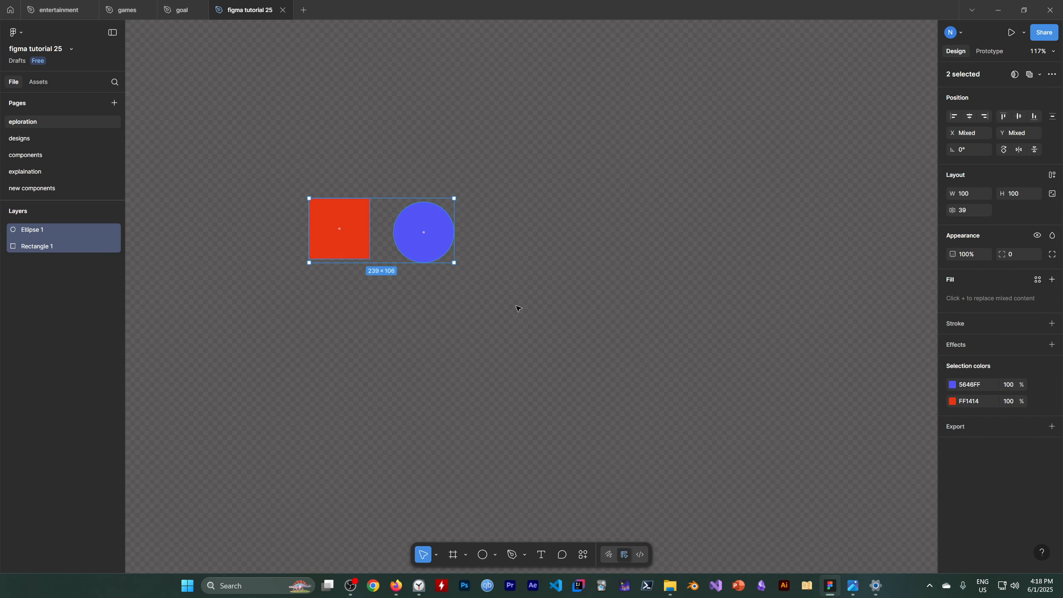
pyautogui.click(508, 274)
pyautogui.moveTo(423, 233); pyautogui.dragTo(380, 229)
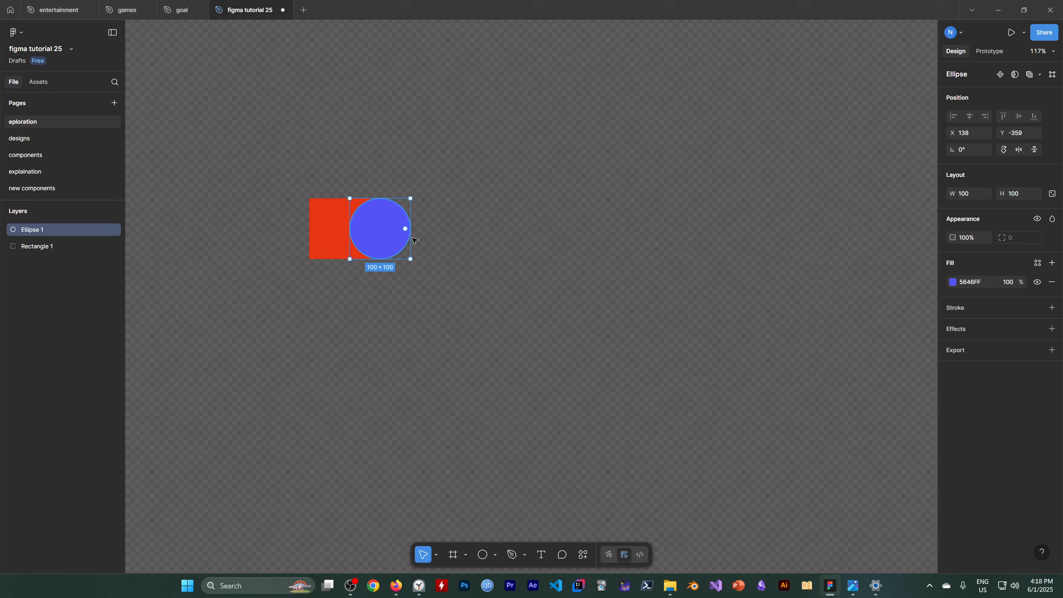
pyautogui.click(481, 272)
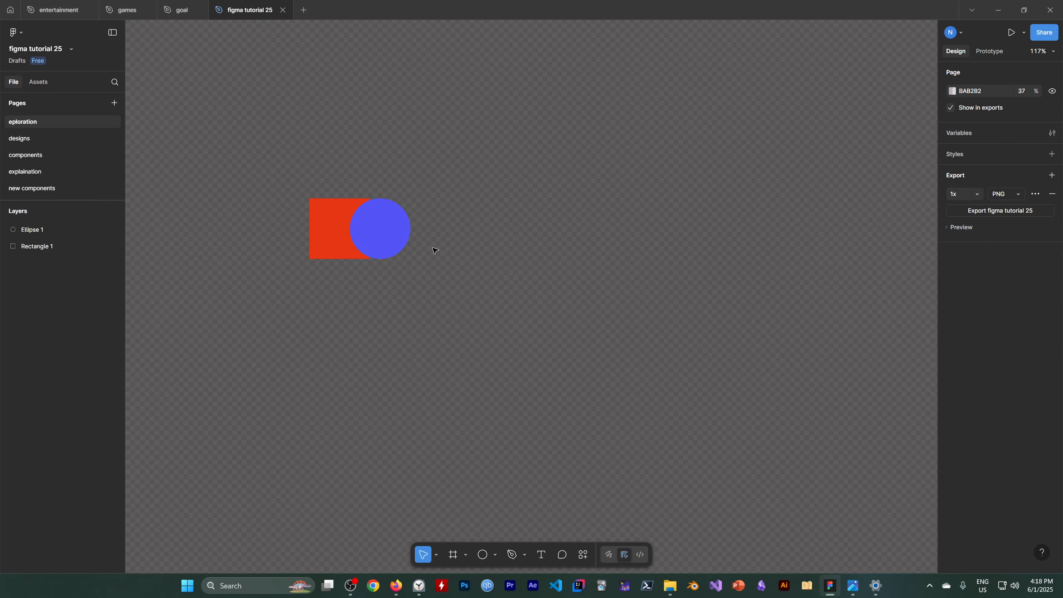
# Recolour the ellipse with the red FF1414 sampled from the rectangle
pyautogui.scroll(5, 435, 250)
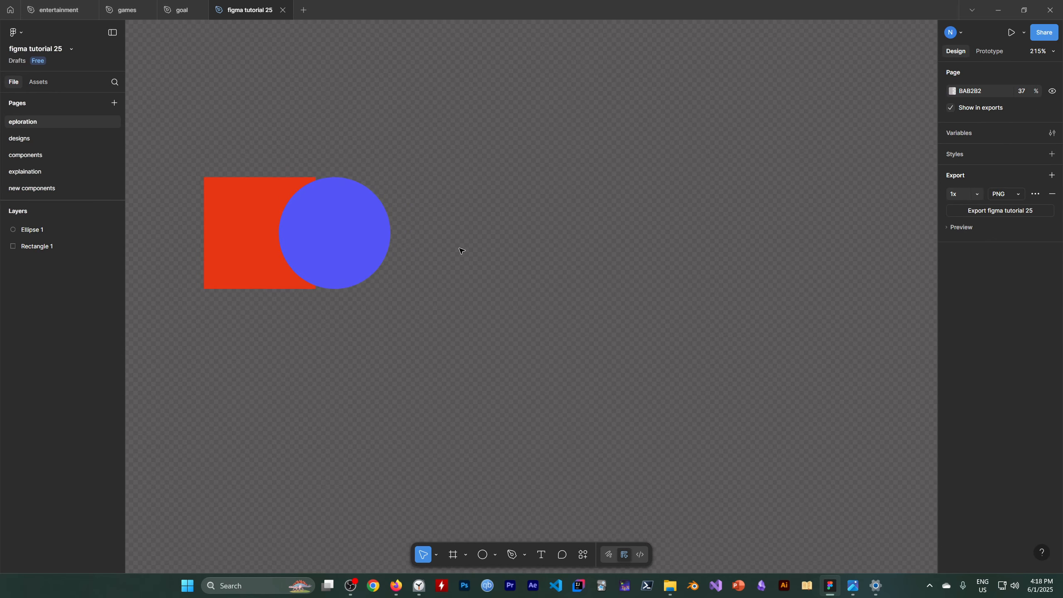
pyautogui.moveTo(463, 251); pyautogui.dragTo(551, 281)
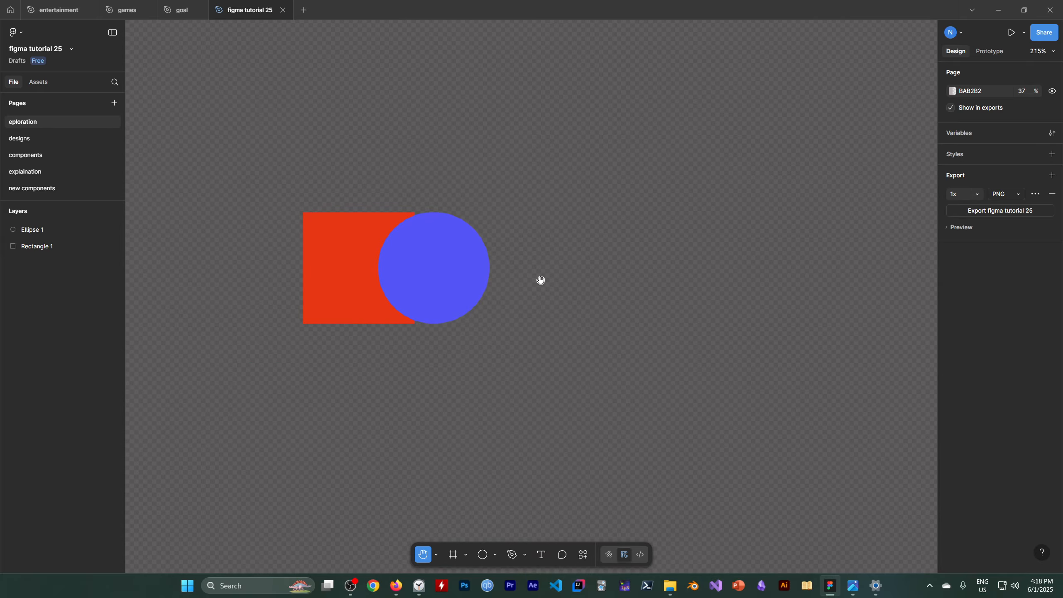
pyautogui.click(352, 242)
pyautogui.click(454, 263)
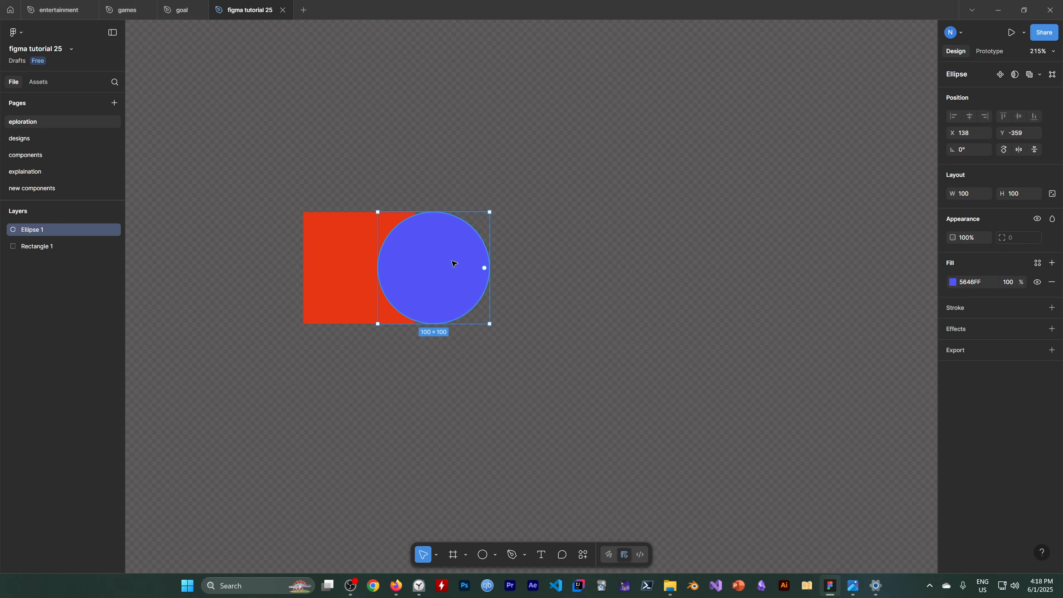
pyautogui.click(369, 268)
pyautogui.click(424, 275)
pyautogui.click(951, 283)
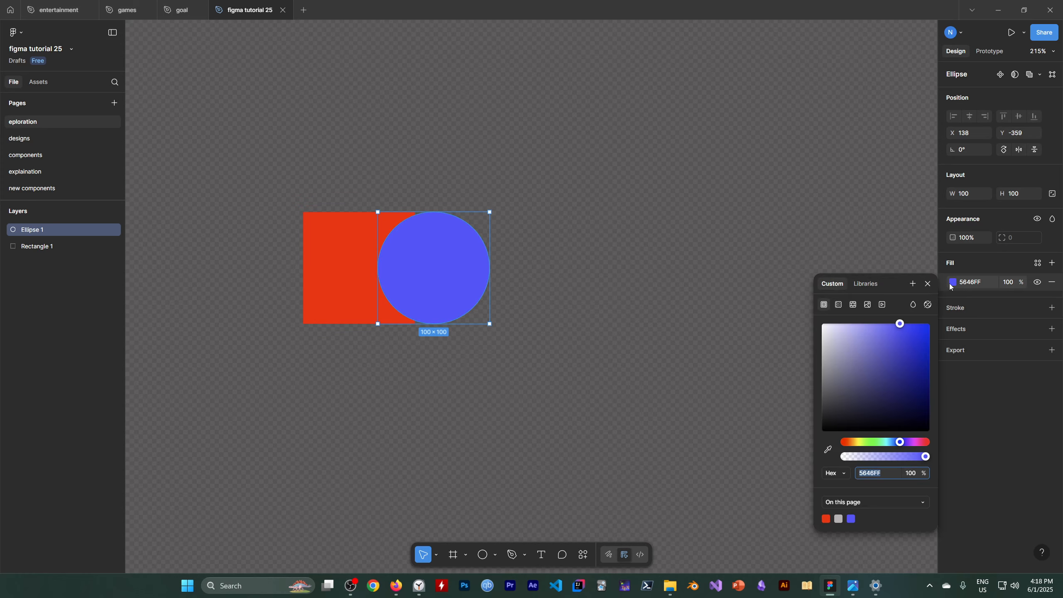
pyautogui.click(828, 449)
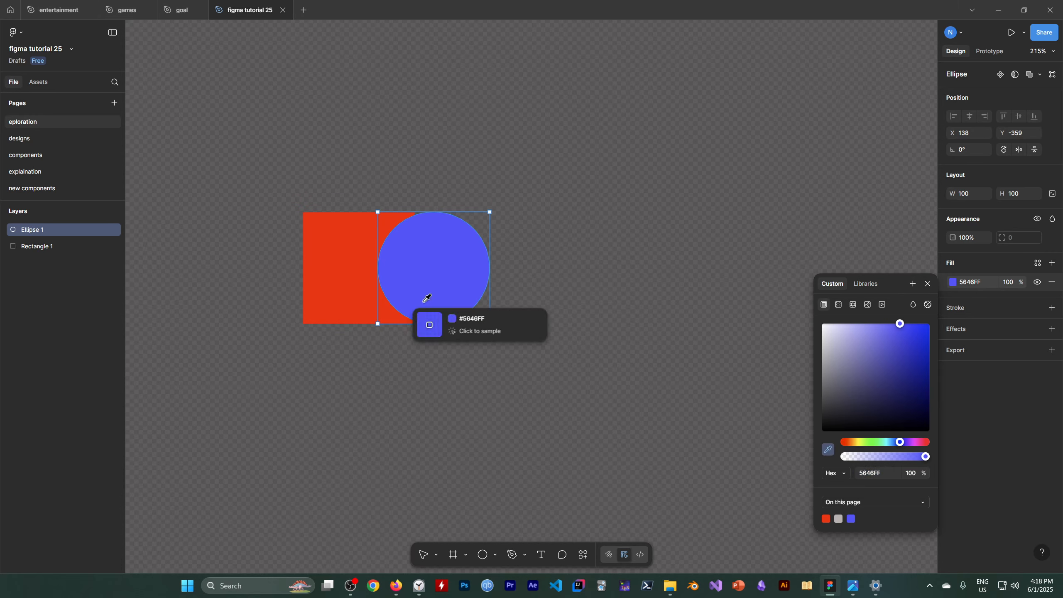
pyautogui.click(345, 261)
pyautogui.click(636, 294)
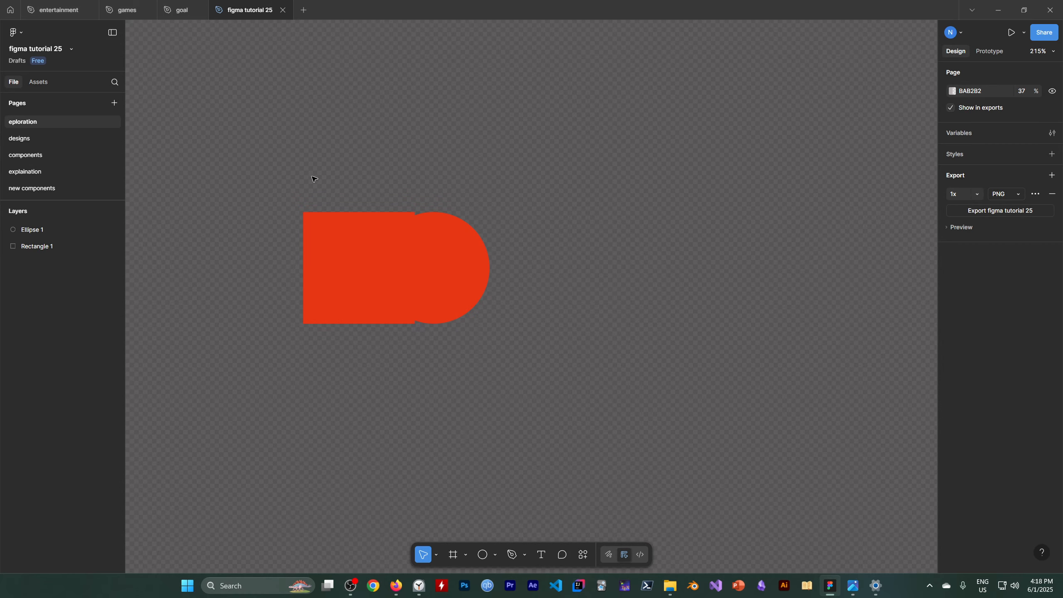
# Add a black 000000 inside stroke of width 1 to both the rectangle and the ellipse
pyautogui.moveTo(269, 199); pyautogui.dragTo(582, 347)
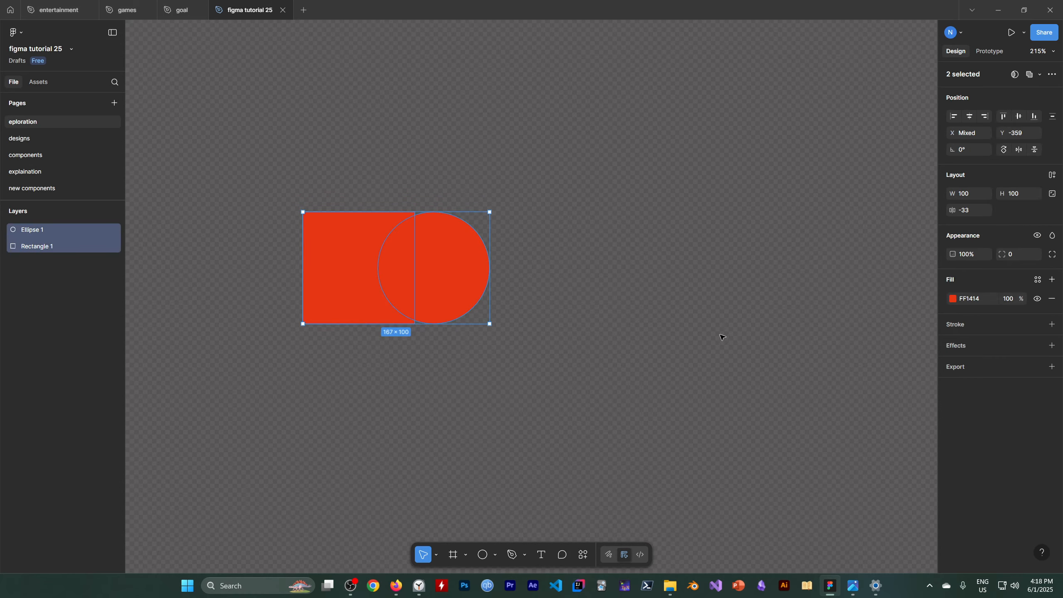
pyautogui.click(1051, 326)
pyautogui.click(558, 338)
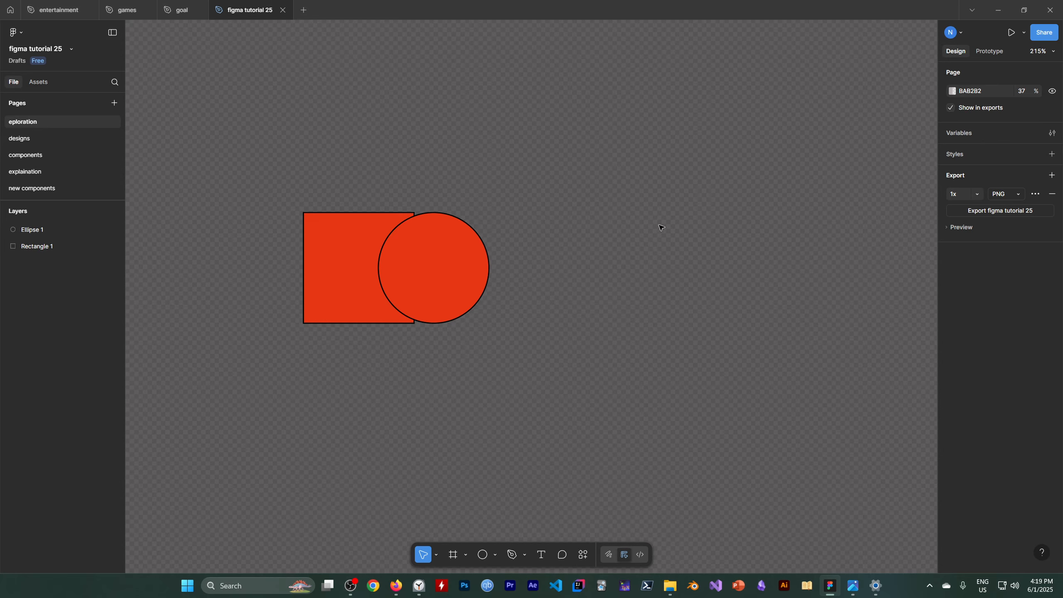
# Combine the overlapping rectangle and ellipse into one shape with the Union boolean operation
pyautogui.moveTo(229, 154); pyautogui.dragTo(595, 376)
pyautogui.click(1039, 74)
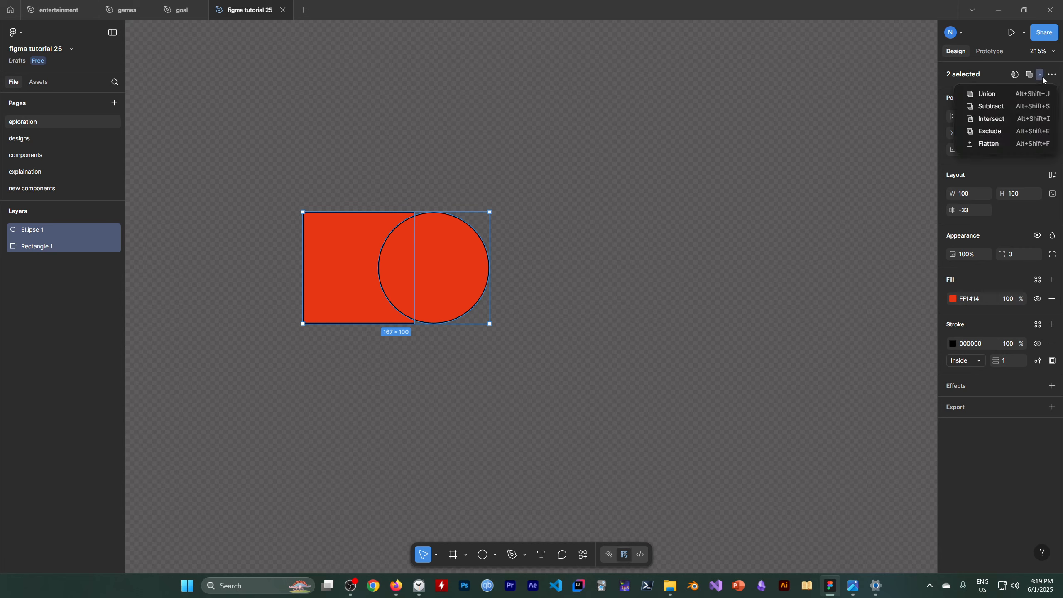
pyautogui.click(991, 96)
pyautogui.click(683, 332)
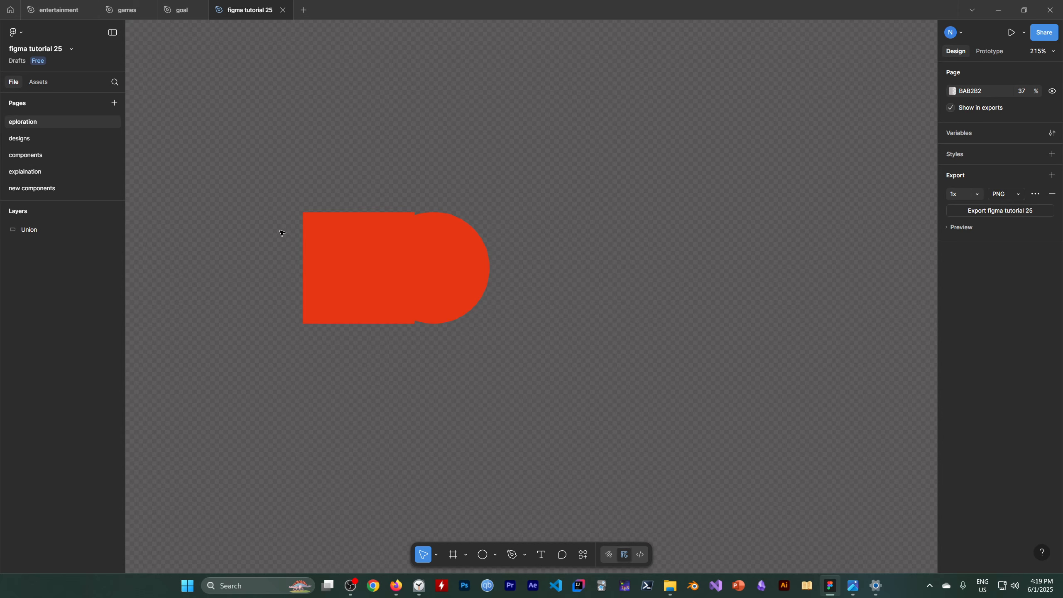
# Add a black 000000 inside stroke of width 1 to the united shape
pyautogui.moveTo(279, 190); pyautogui.dragTo(525, 349)
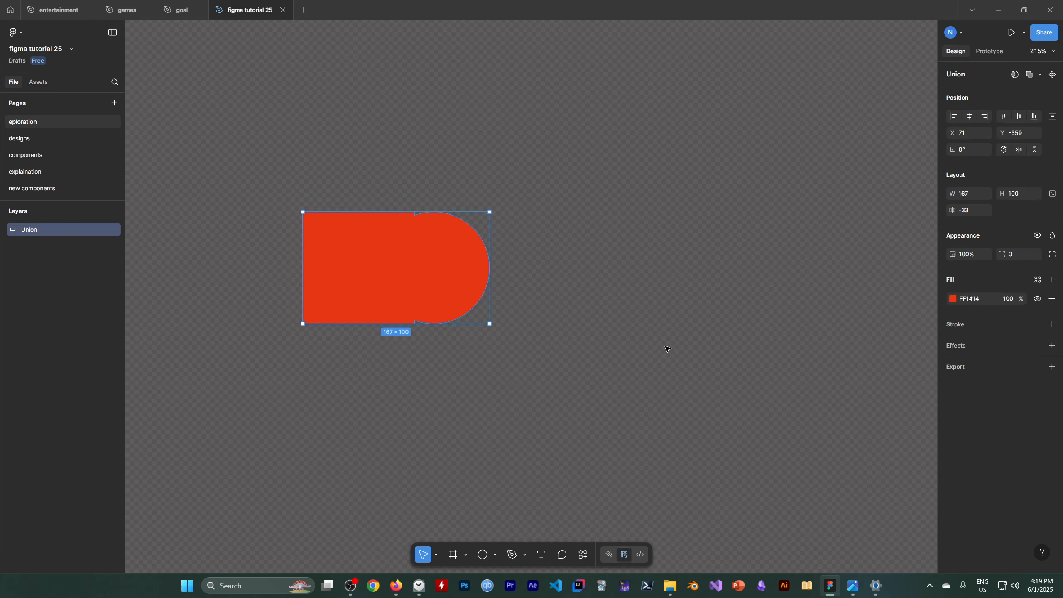
pyautogui.click(1051, 324)
pyautogui.click(517, 349)
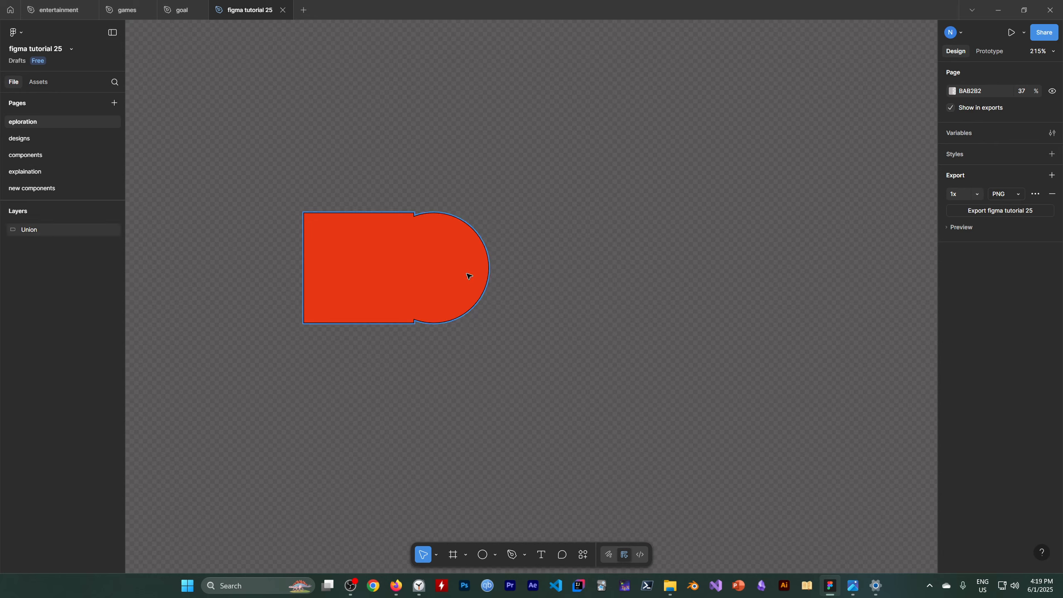
# Move the ellipse inside the union over the rectangle's upper-right corner, to X 118, Y -402
pyautogui.click(52, 231)
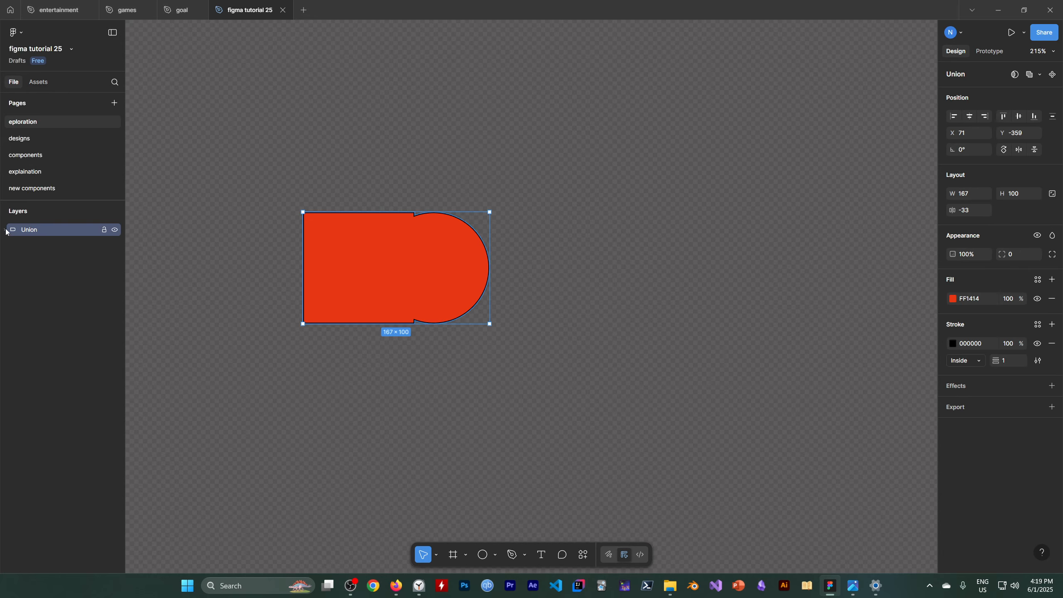
pyautogui.click(5, 230)
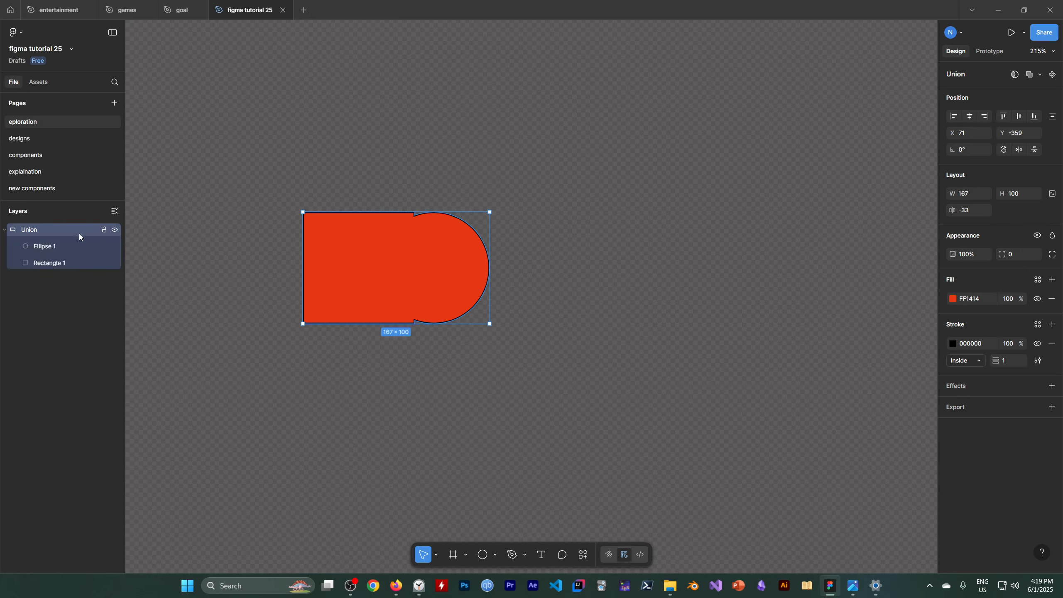
pyautogui.click(33, 247)
pyautogui.moveTo(426, 262); pyautogui.dragTo(405, 215)
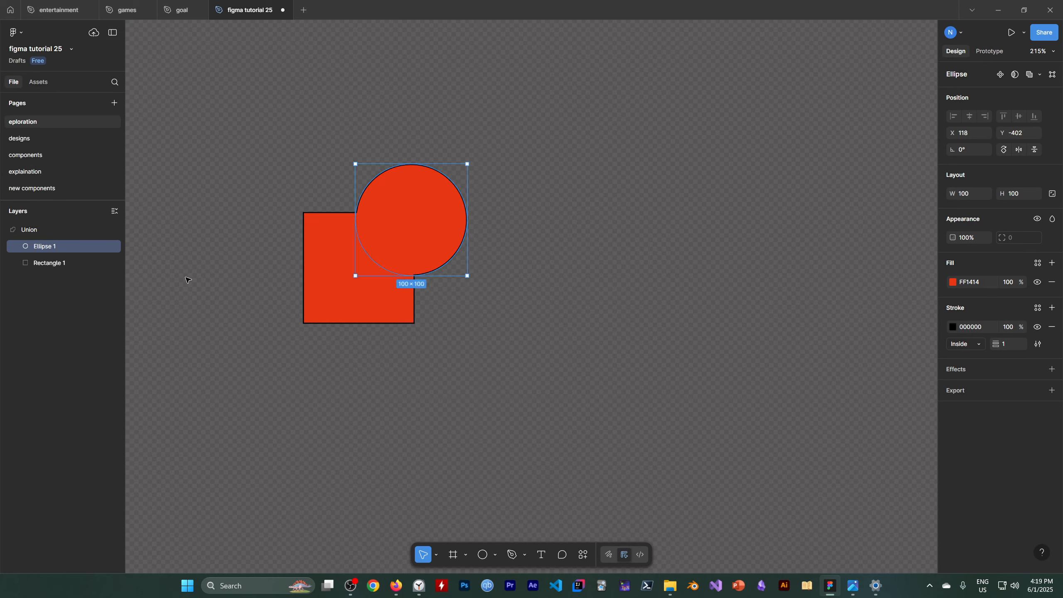
# Ungroup the union into its separate shapes and undo the ungrouping
pyautogui.click(36, 233)
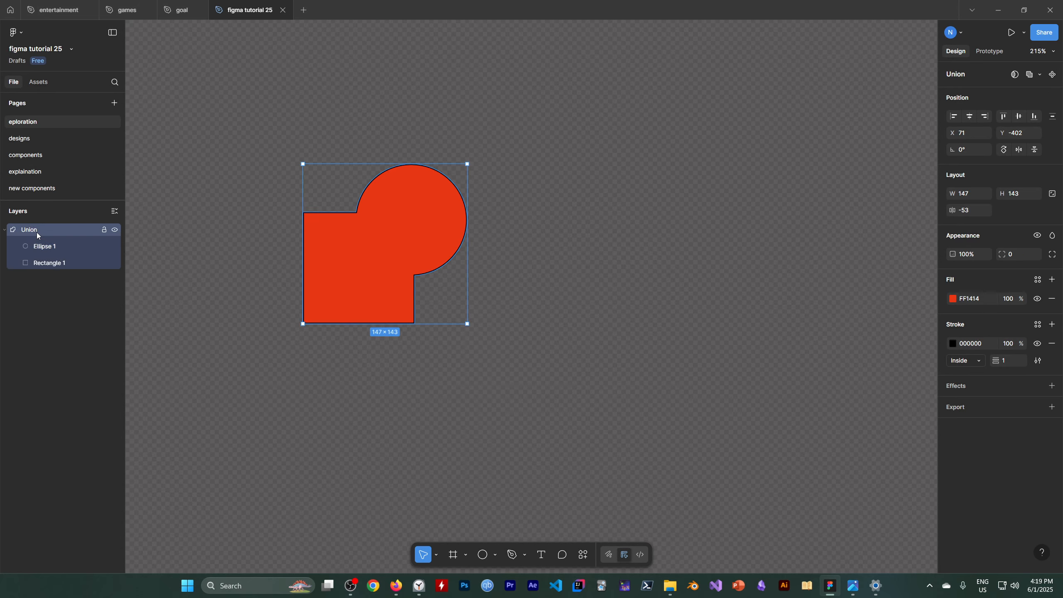
pyautogui.rightClick(37, 233)
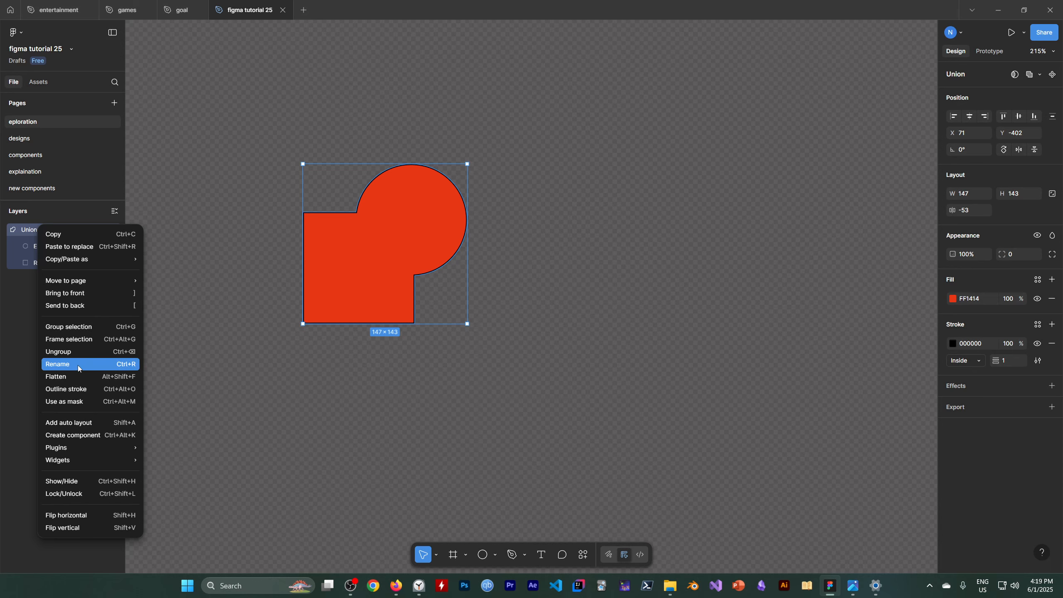
pyautogui.click(71, 352)
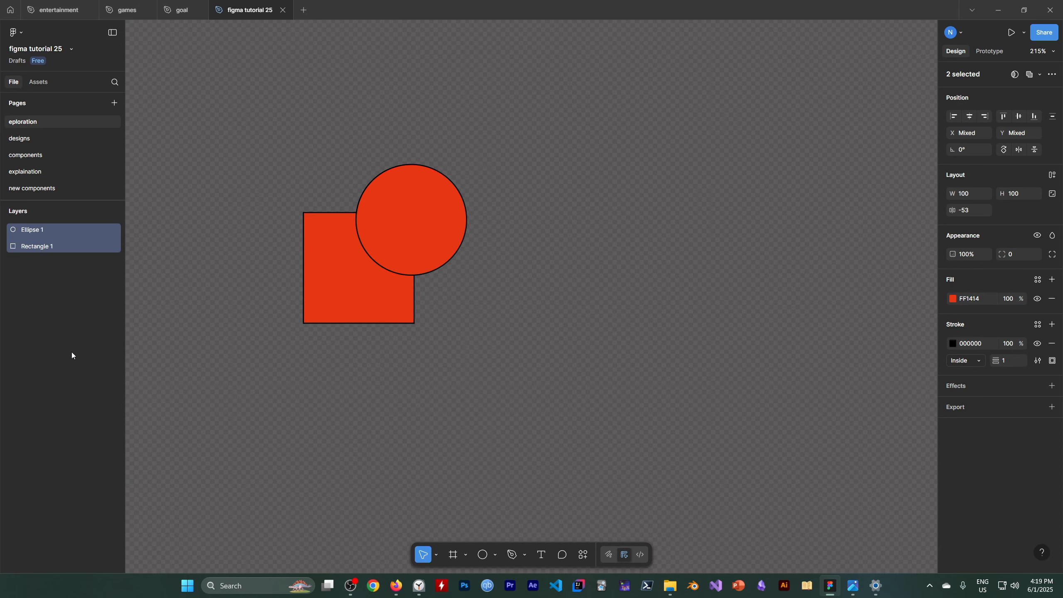
pyautogui.hotkey('ctrl', 'z')
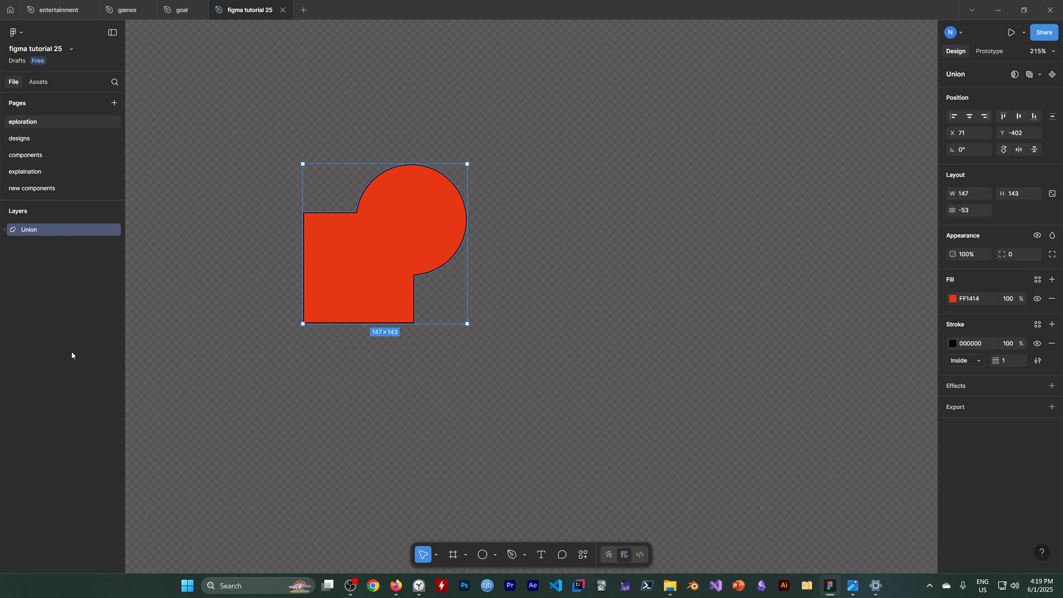
pyautogui.click(421, 359)
# Place a new 100 × 100 rectangle in the empty canvas area to the right of the union
pyautogui.press('space')
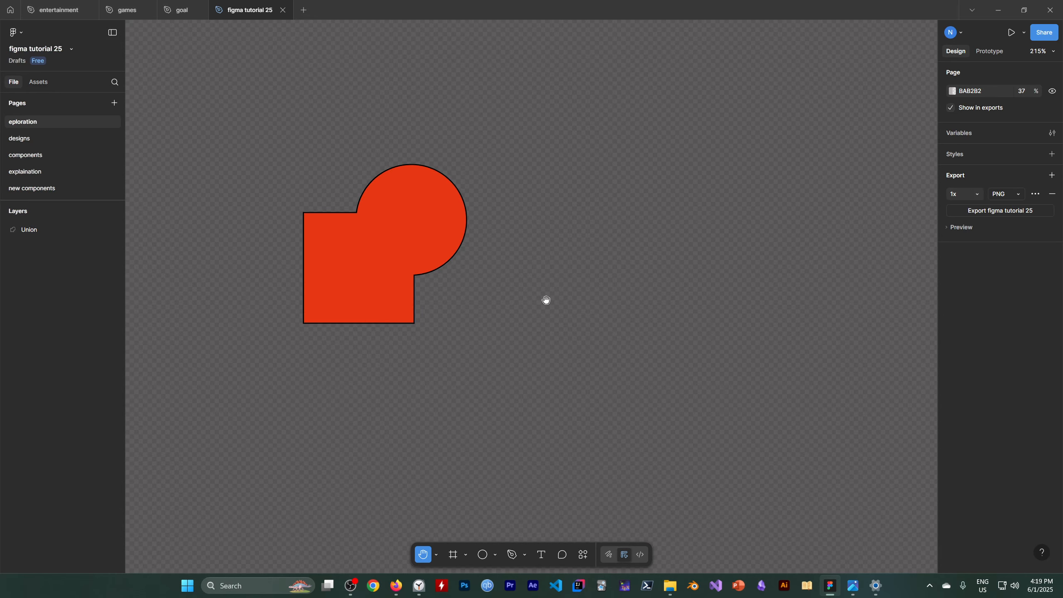
pyautogui.moveTo(636, 290); pyautogui.dragTo(436, 303)
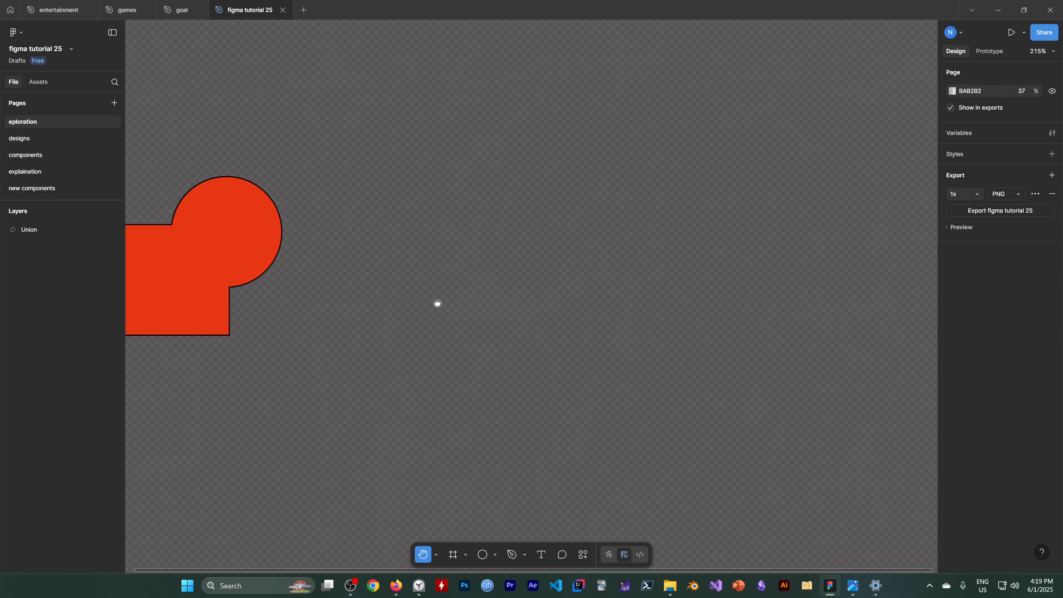
pyautogui.click(497, 555)
pyautogui.moveTo(500, 375); pyautogui.dragTo(503, 371)
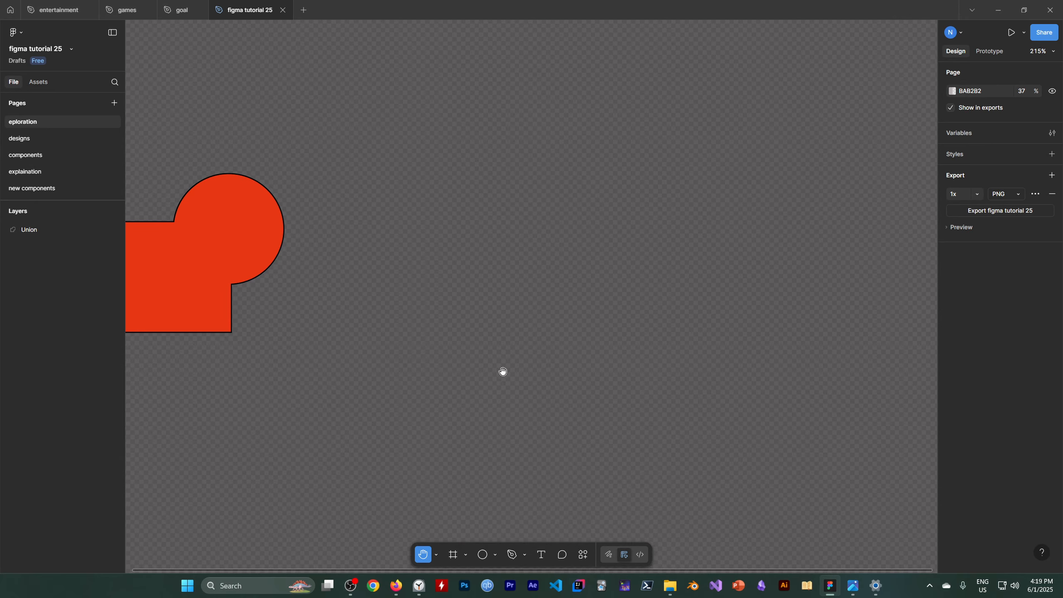
pyautogui.click(496, 554)
pyautogui.click(503, 456)
pyautogui.click(498, 292)
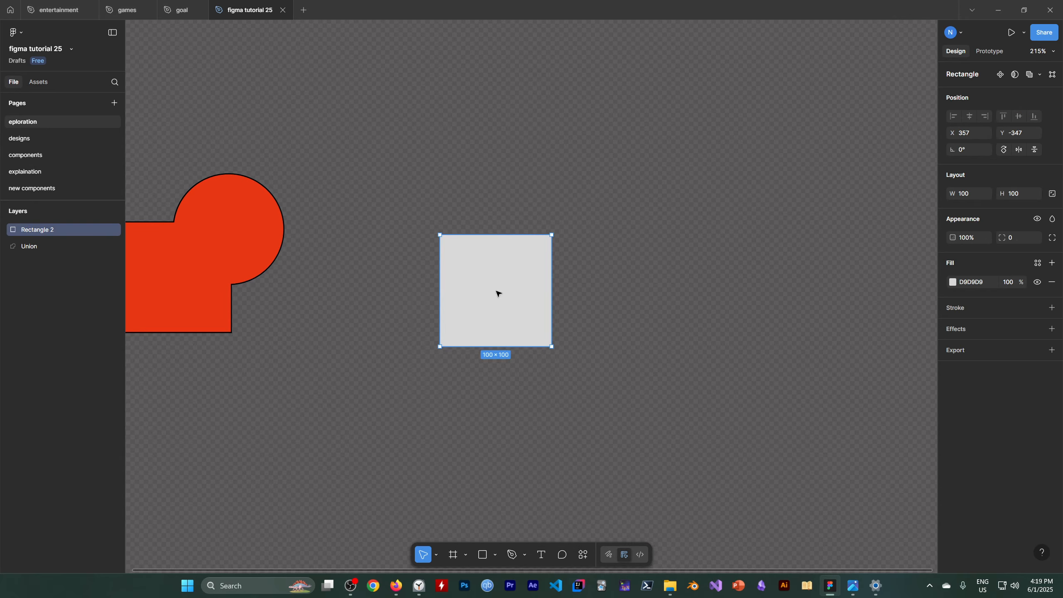
# Place an ellipse below the new rectangle and scale it down to about 55 × 55
pyautogui.click(491, 556)
pyautogui.click(497, 555)
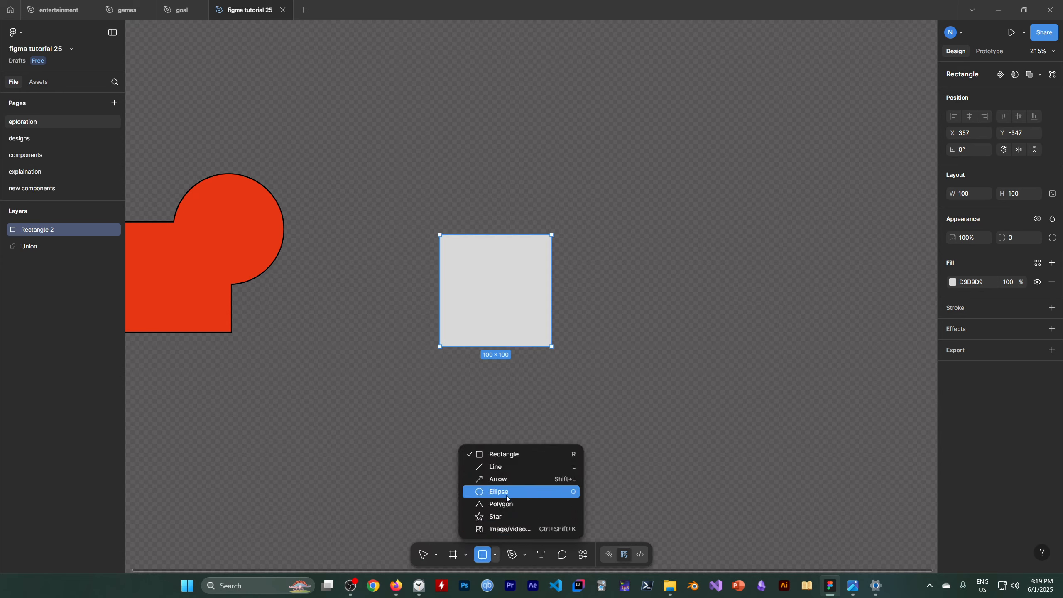
pyautogui.click(504, 492)
pyautogui.click(505, 406)
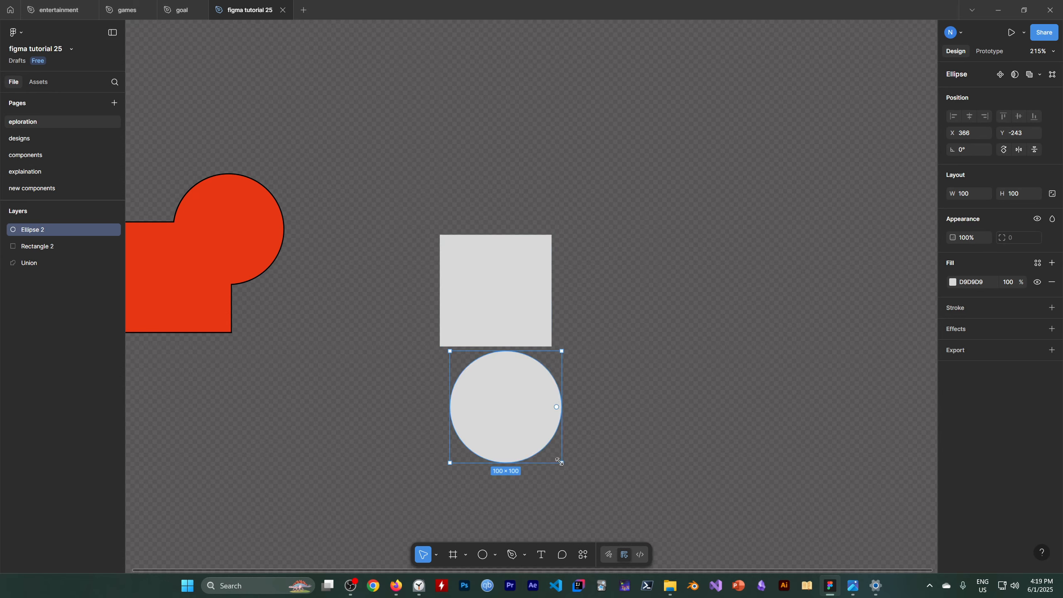
pyautogui.moveTo(560, 461); pyautogui.dragTo(523, 405)
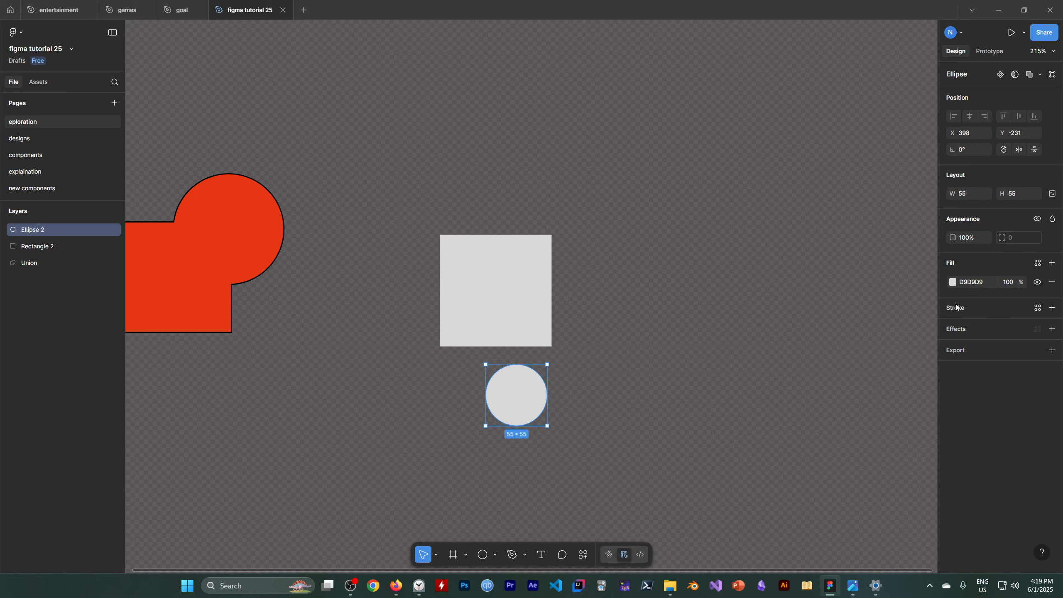
# Change the small ellipse's fill to the red FF1717
pyautogui.click(953, 282)
pyautogui.moveTo(881, 355); pyautogui.dragTo(919, 324)
pyautogui.click(690, 429)
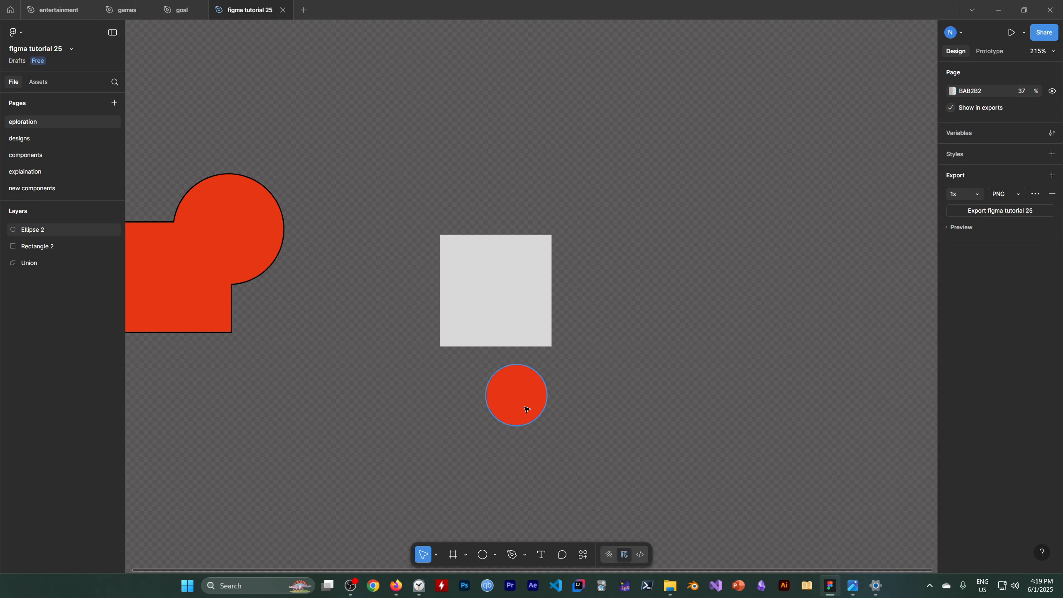
# Move the small red ellipse inside the grey rectangle, slightly above and left of its centre
pyautogui.moveTo(516, 403); pyautogui.dragTo(499, 297)
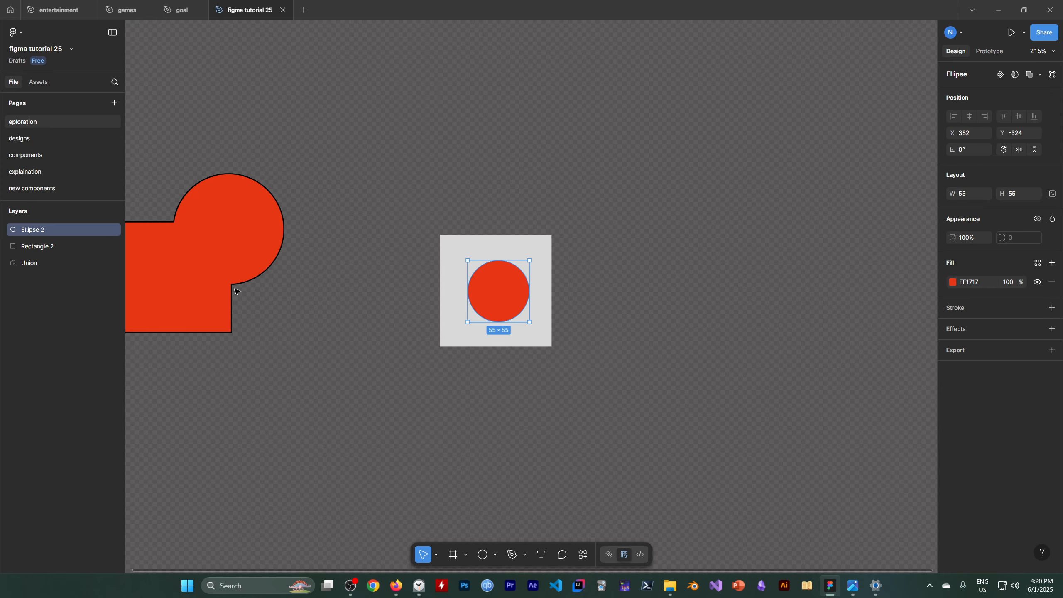
pyautogui.click(218, 261)
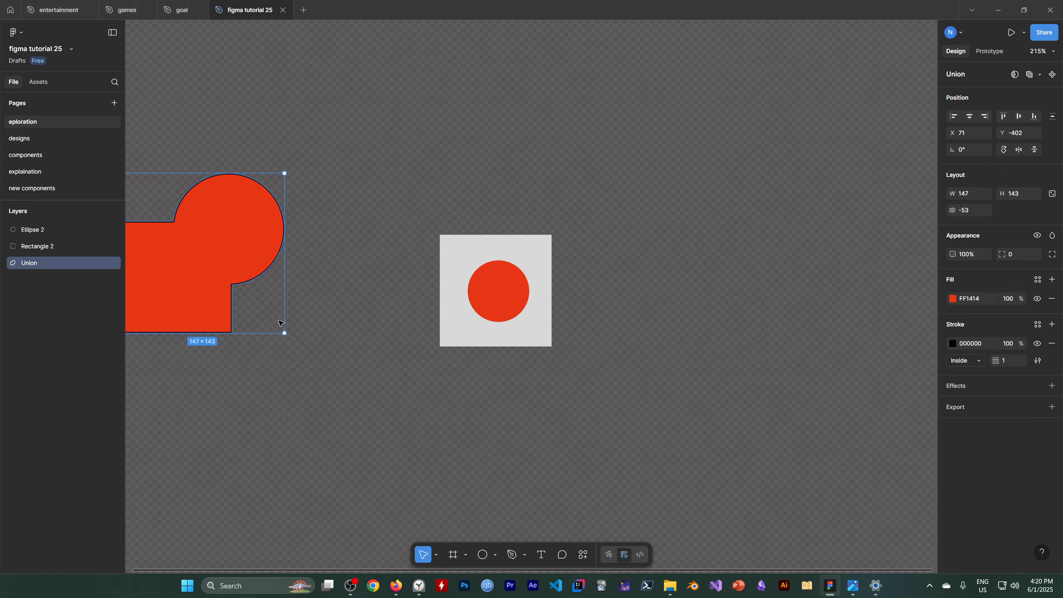
pyautogui.click(497, 301)
pyautogui.moveTo(497, 301)
pyautogui.mouseDown()
pyautogui.moveTo(494, 317)
pyautogui.moveTo(492, 293)
pyautogui.mouseUp()
# Cut the small ellipse out of the grey rectangle with the Subtract boolean operation
pyautogui.moveTo(379, 159); pyautogui.dragTo(607, 402)
pyautogui.click(1040, 74)
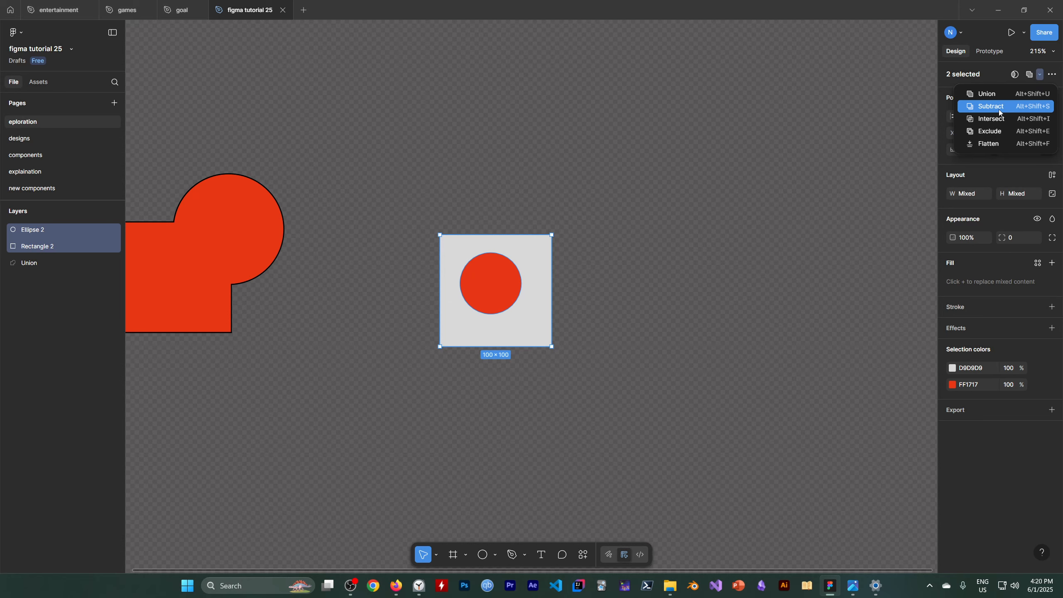
pyautogui.click(998, 109)
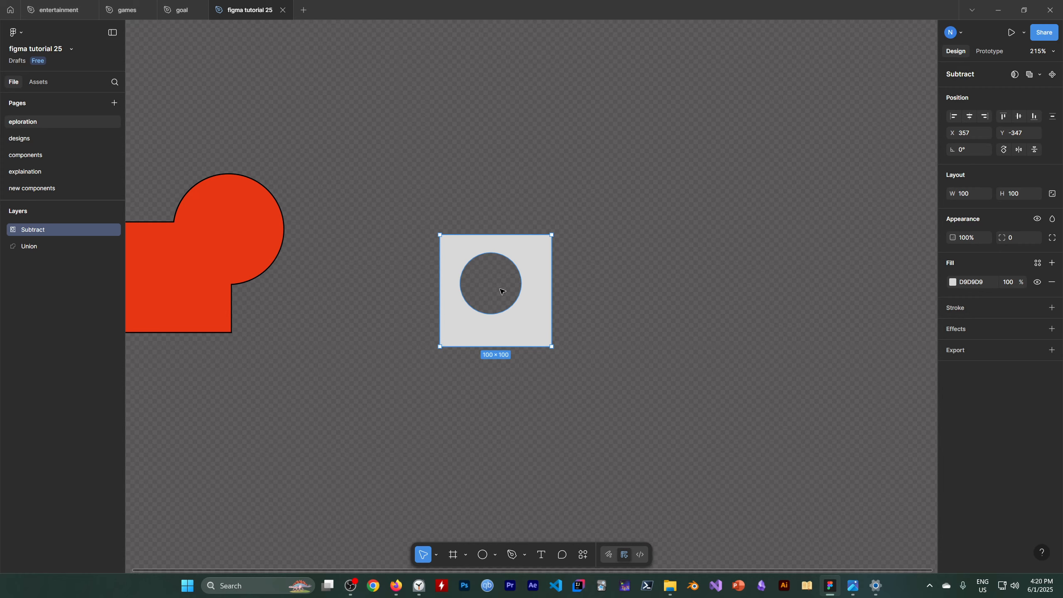
pyautogui.press('Escape')
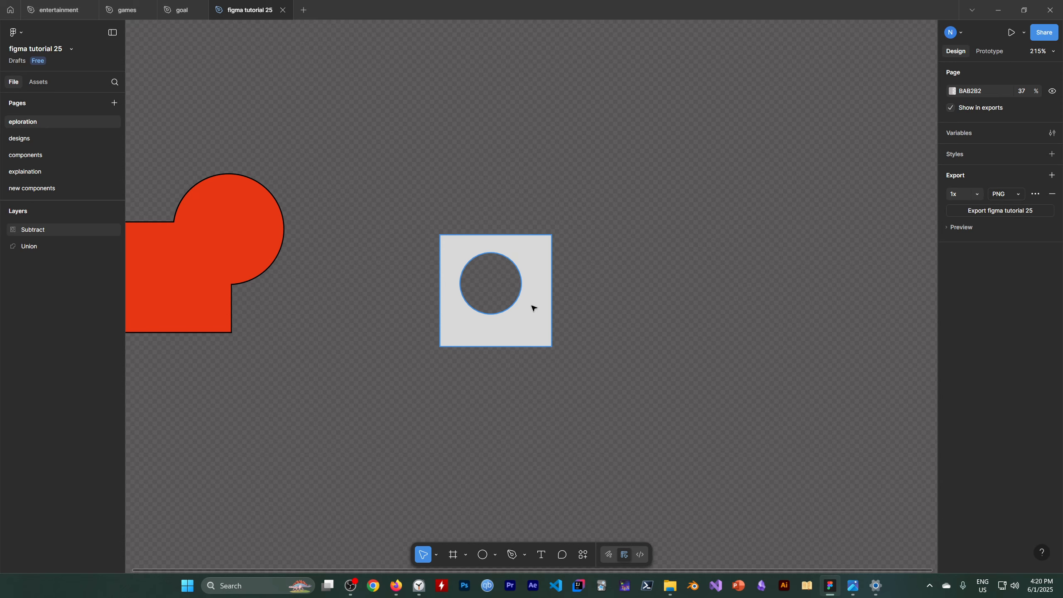
# Add a black 000000 inside stroke of width 1 to the grey square with the circular cut-out
pyautogui.click(528, 268)
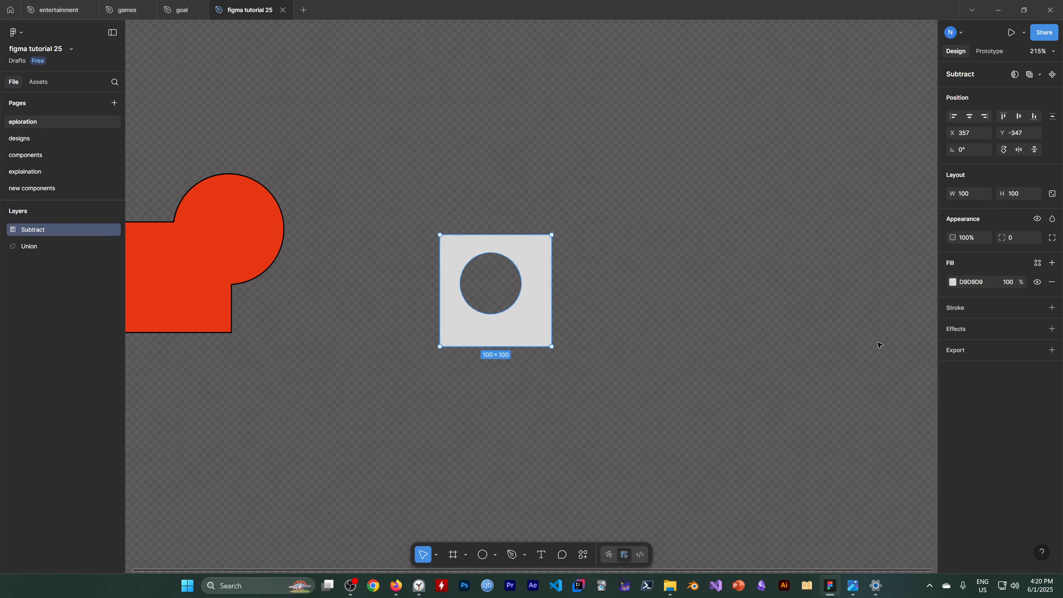
pyautogui.click(1051, 307)
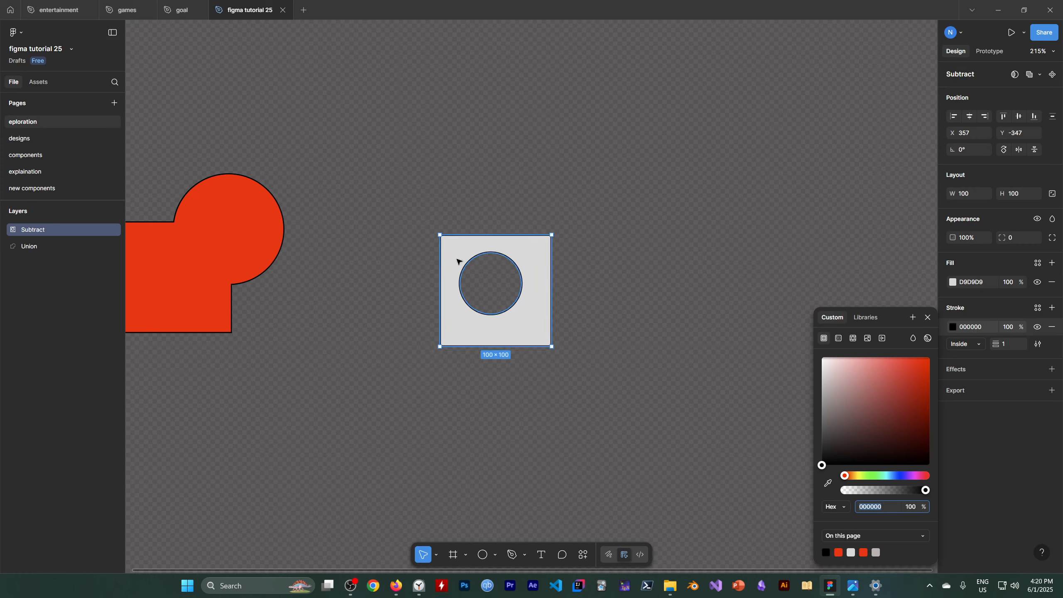
pyautogui.click(645, 376)
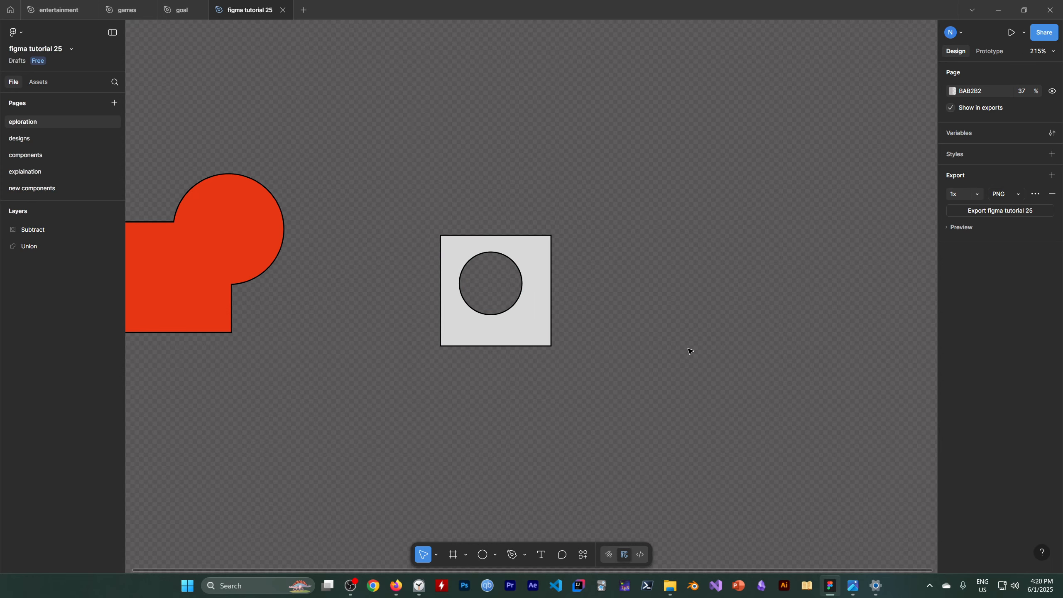
# Place a 100 × 100 rectangle beside the cut-out square and a 100 × 100 ellipse over its lower-right corner
pyautogui.press('h')
pyautogui.moveTo(618, 364); pyautogui.dragTo(417, 363)
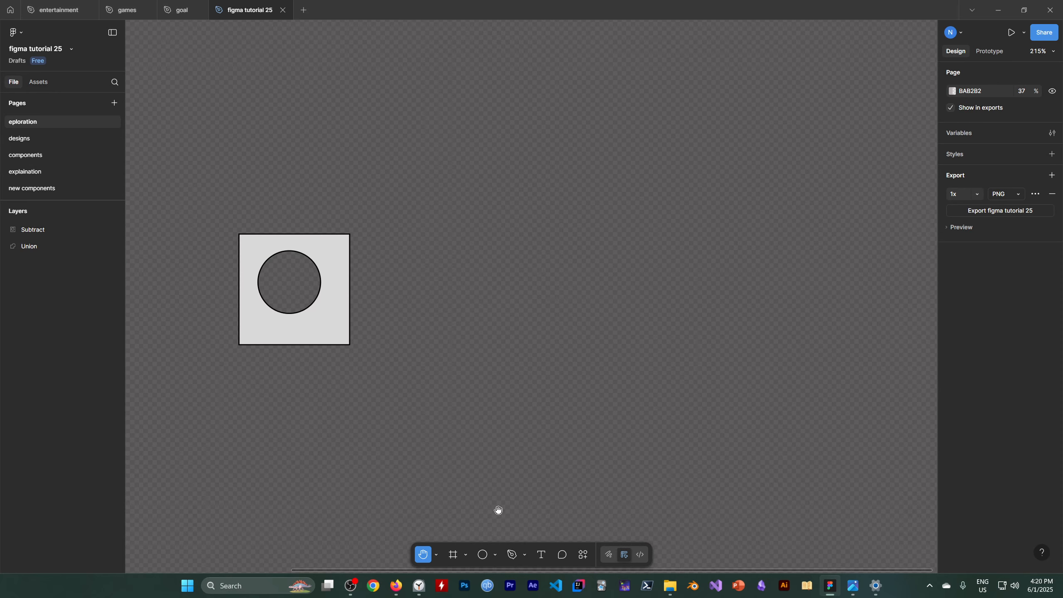
pyautogui.click(496, 555)
pyautogui.click(504, 453)
pyautogui.click(513, 232)
pyautogui.click(496, 555)
pyautogui.click(504, 499)
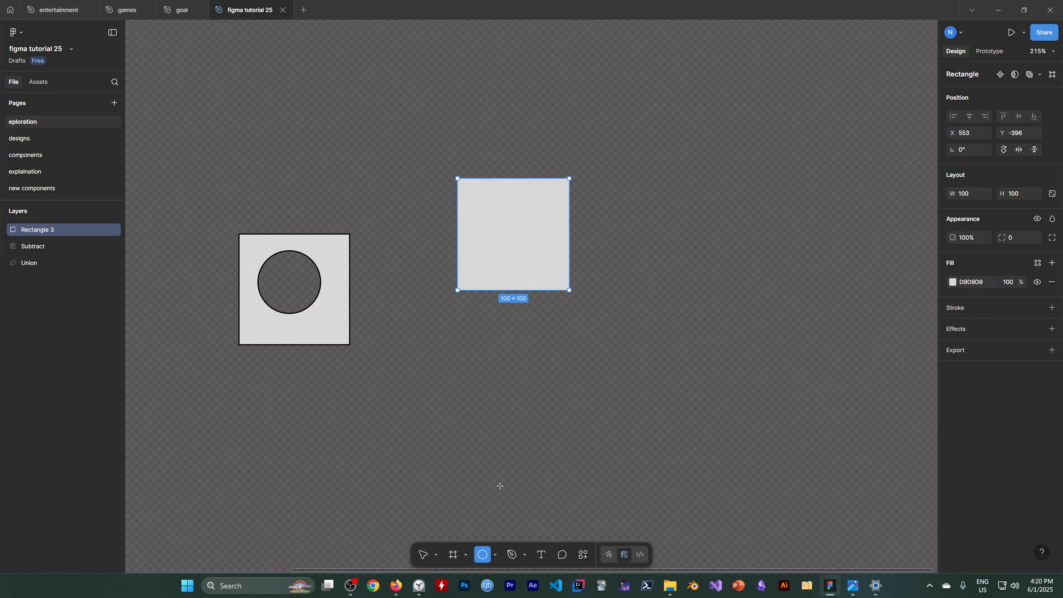
pyautogui.click(586, 330)
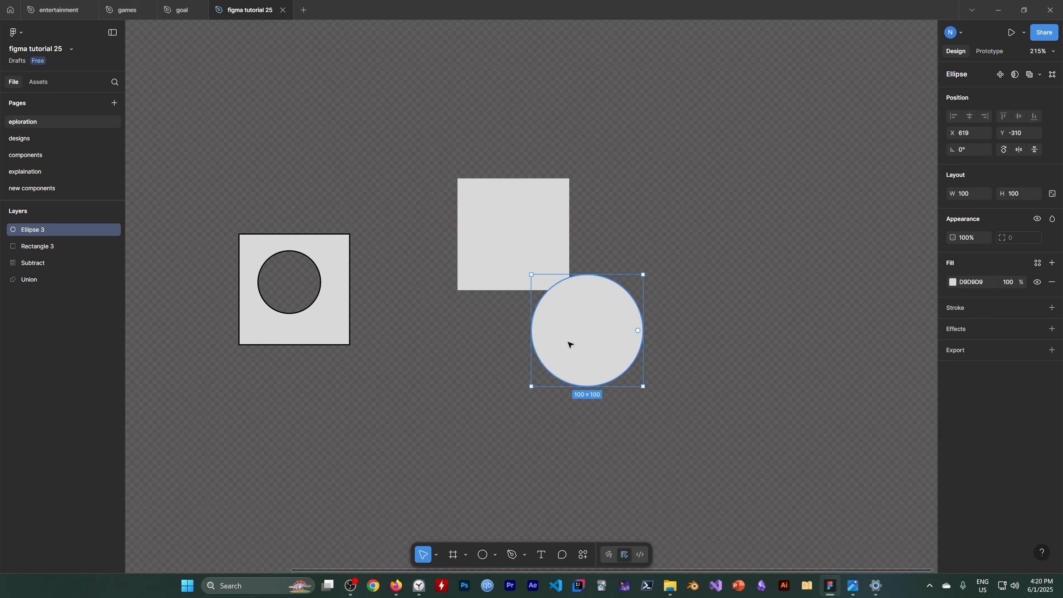
# Change the new ellipse's fill to the red C54545 and move it further over the rectangle's lower-right corner
pyautogui.click(952, 286)
pyautogui.click(891, 351)
pyautogui.click(736, 354)
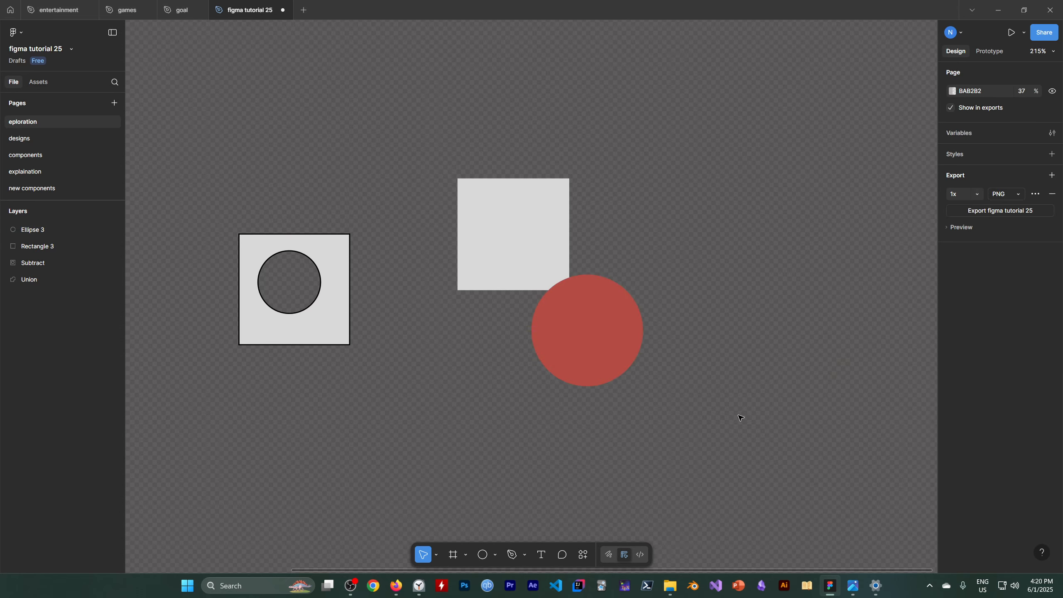
pyautogui.moveTo(587, 324); pyautogui.dragTo(559, 283)
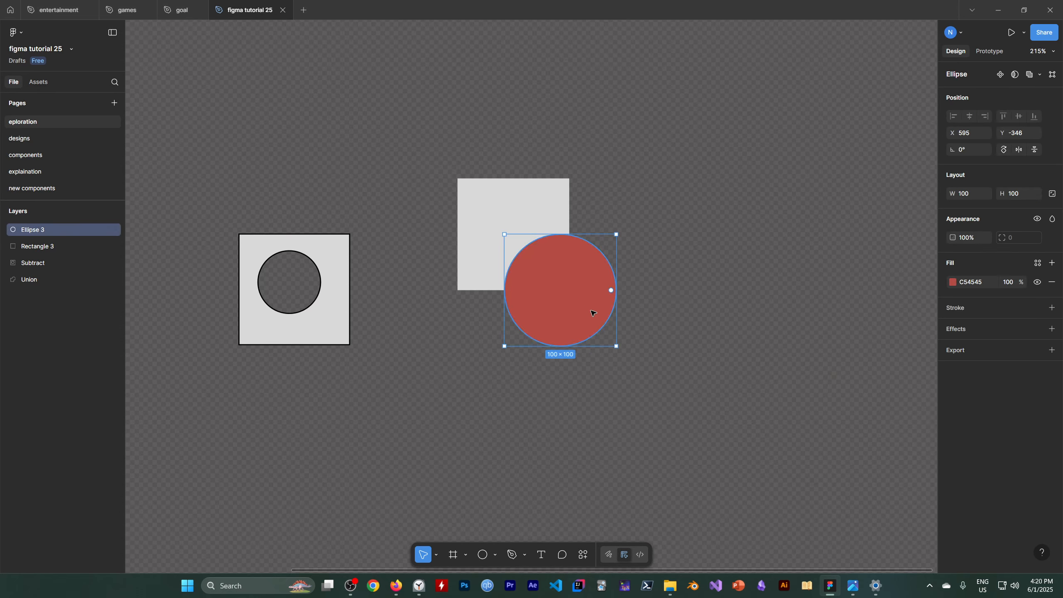
# Intersect the grey rectangle with the red ellipse and undo the operation
pyautogui.click(649, 333)
pyautogui.moveTo(417, 143); pyautogui.dragTo(571, 306)
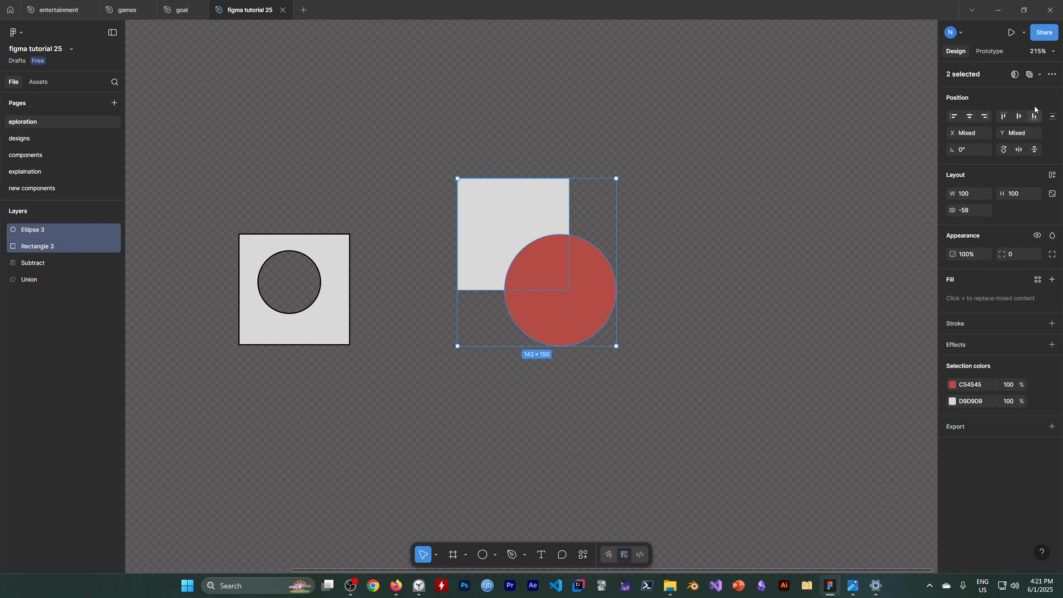
pyautogui.click(1039, 76)
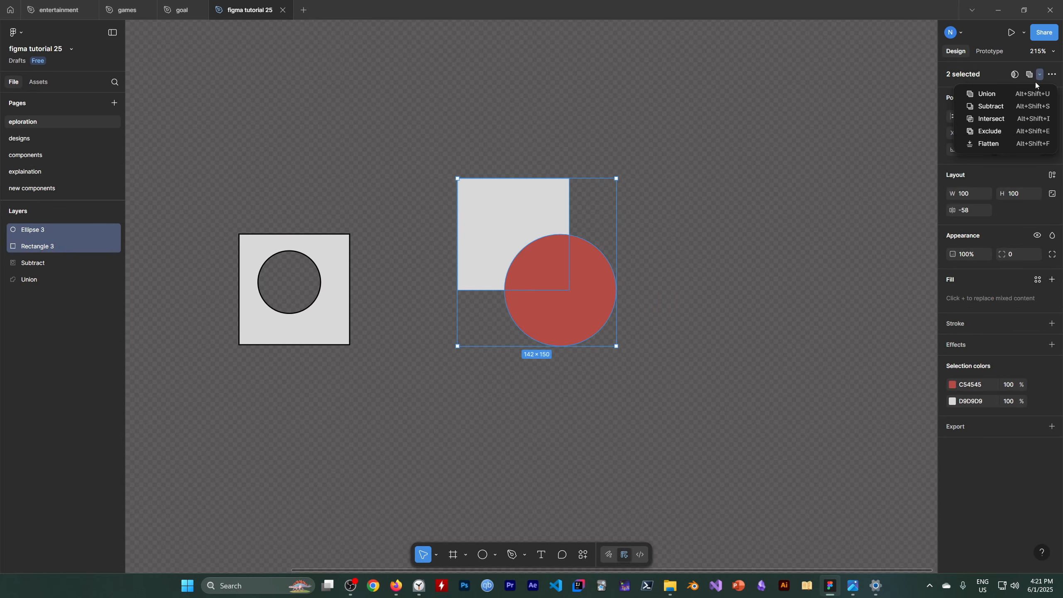
pyautogui.click(994, 121)
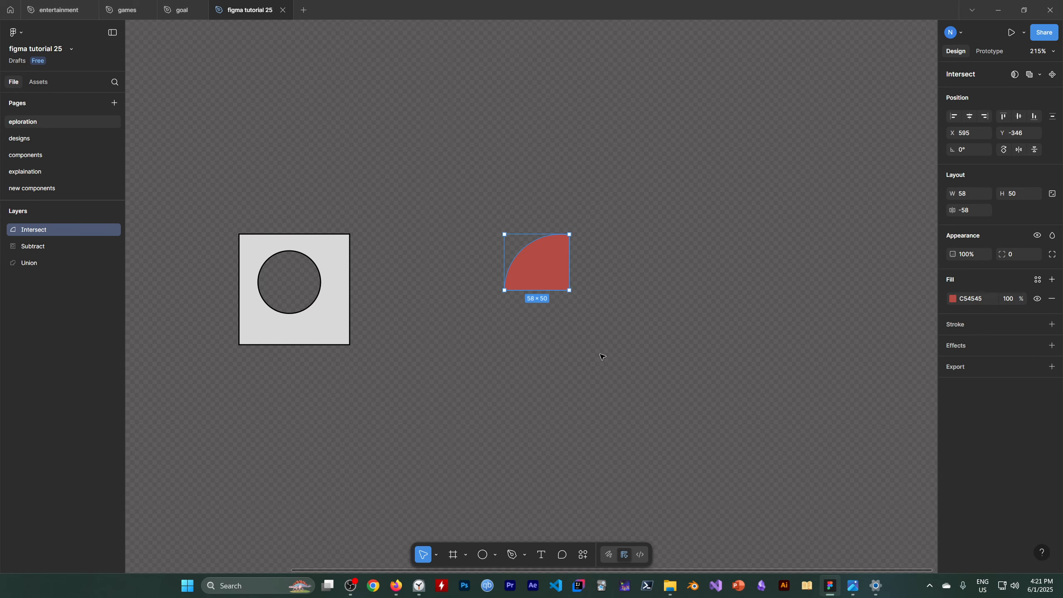
pyautogui.hotkey('ctrl', 'z')
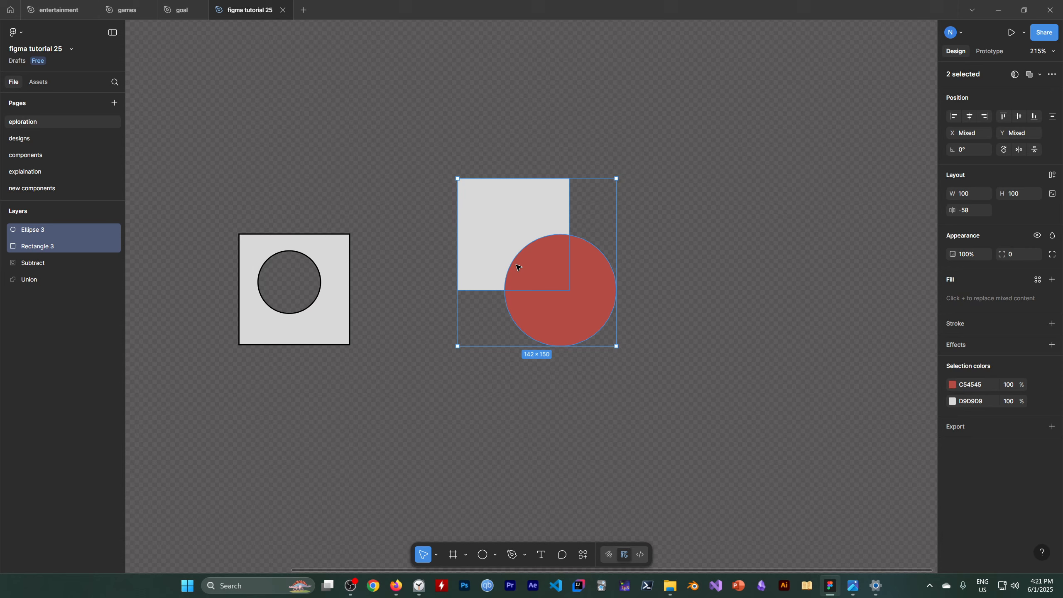
# Apply the Intersect boolean operation to the overlapping grey rectangle and red ellipse again
pyautogui.click(1040, 74)
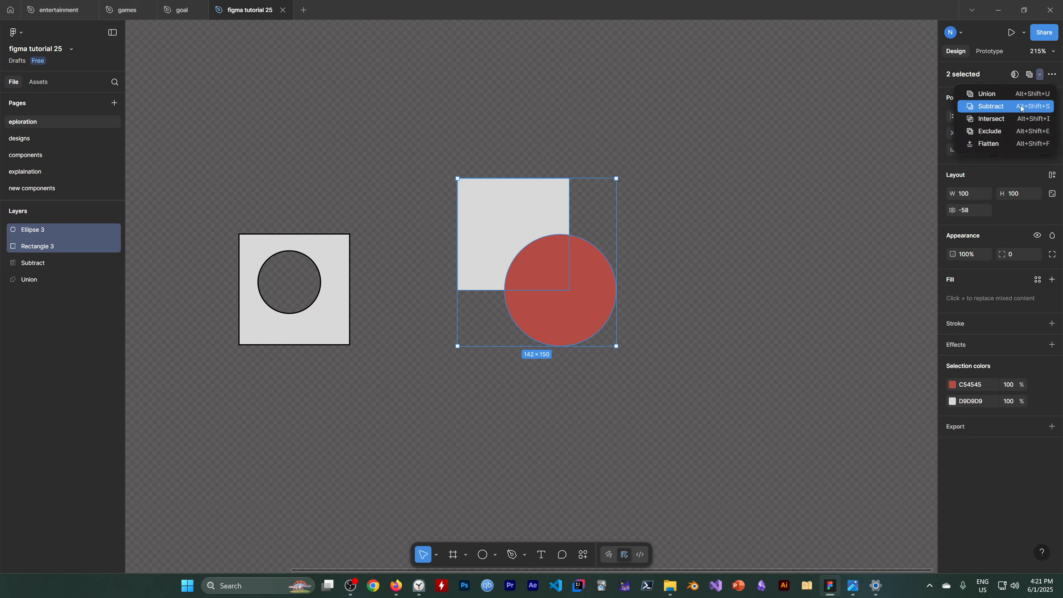
pyautogui.click(995, 124)
pyautogui.press('space')
pyautogui.moveTo(693, 315); pyautogui.dragTo(472, 337)
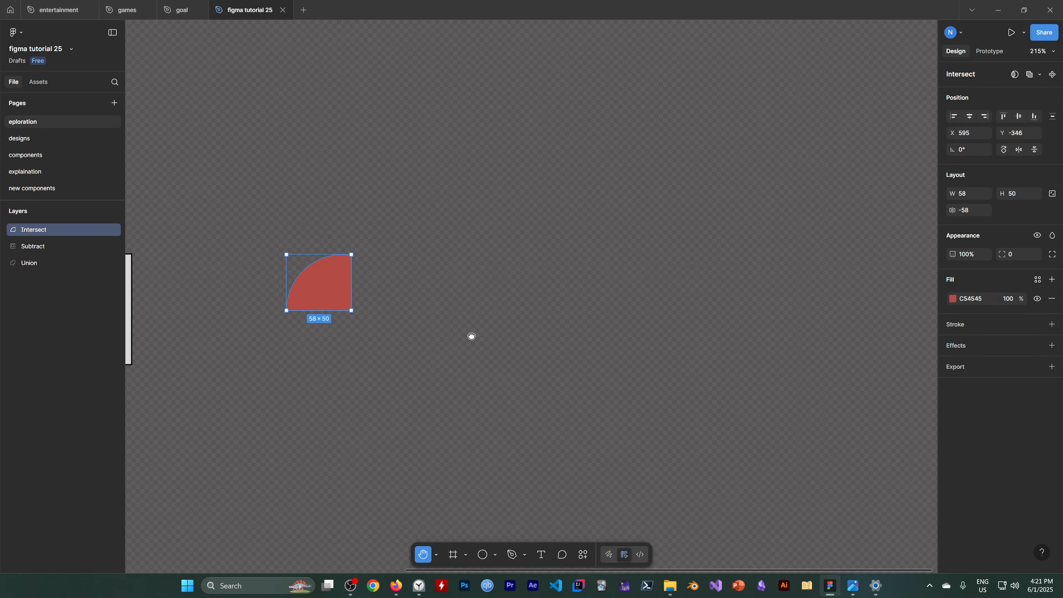
pyautogui.click(495, 554)
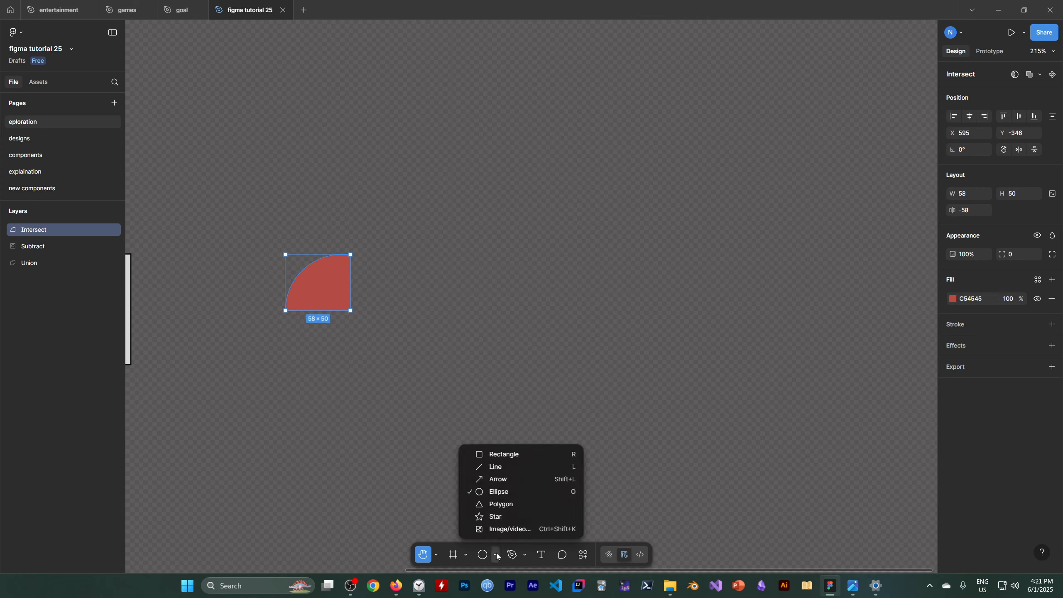
pyautogui.click(507, 455)
pyautogui.click(509, 234)
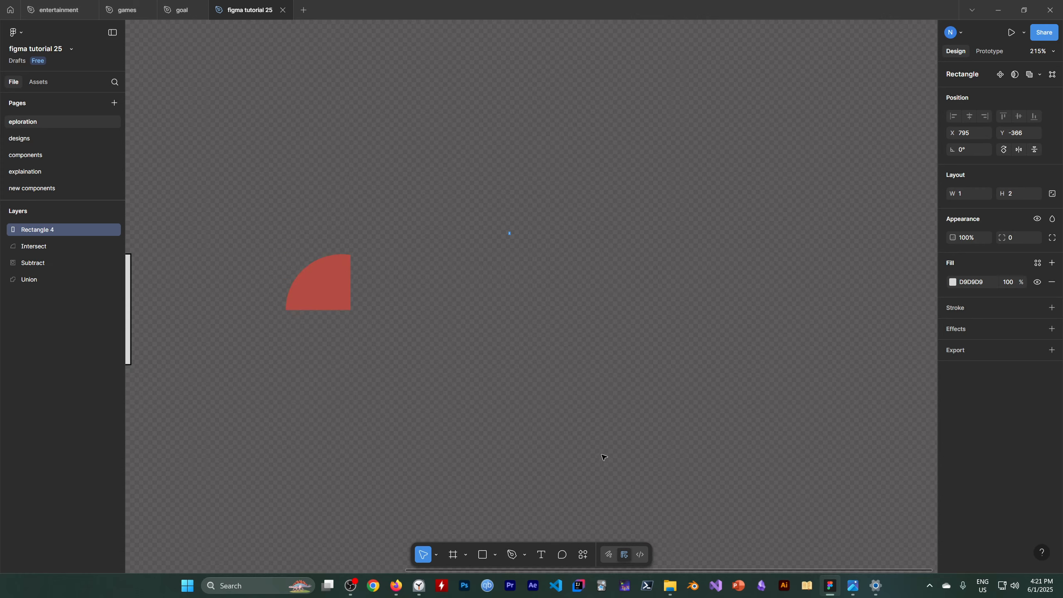
pyautogui.hotkey('ctrl', 'z')
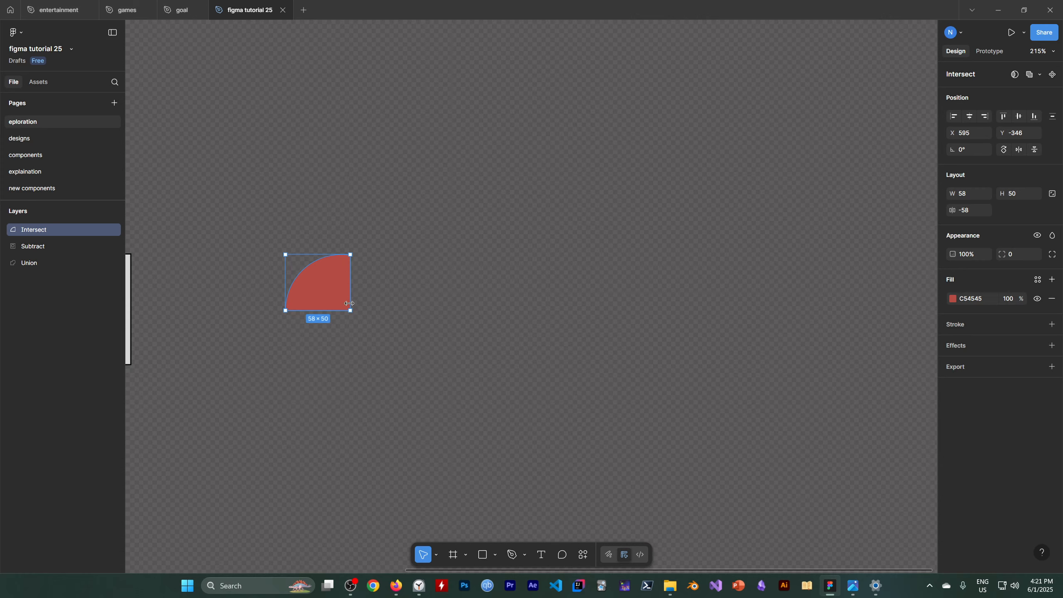
# Break the intersected shape back into its rectangle and ellipse, and move the ellipse down and right, clear of the rectangle
pyautogui.hotkey('ctrl', 'shift', 'g')
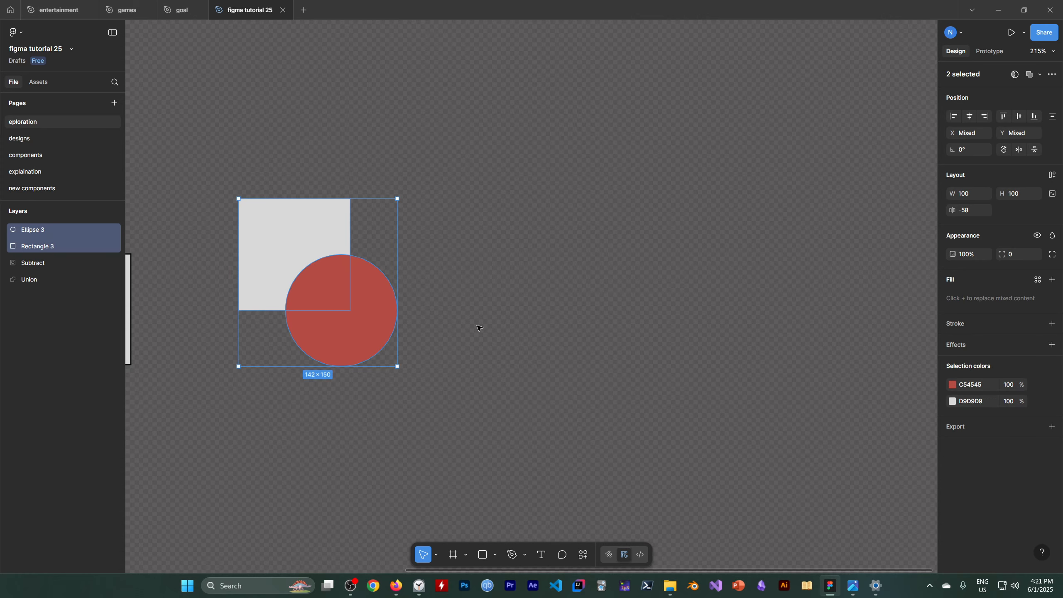
pyautogui.doubleClick(363, 335)
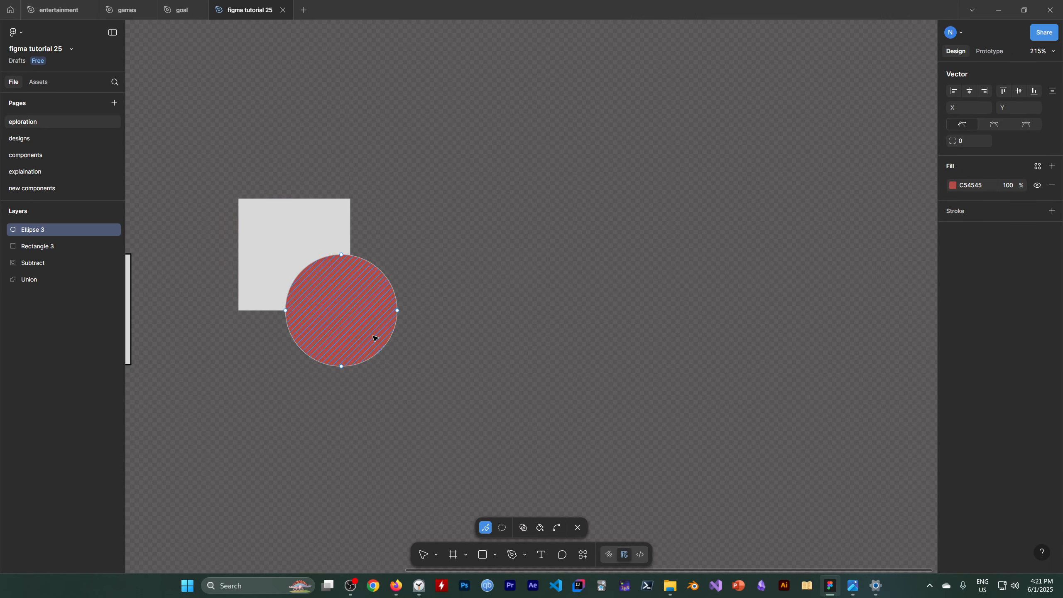
pyautogui.click(360, 332)
pyautogui.press('Escape')
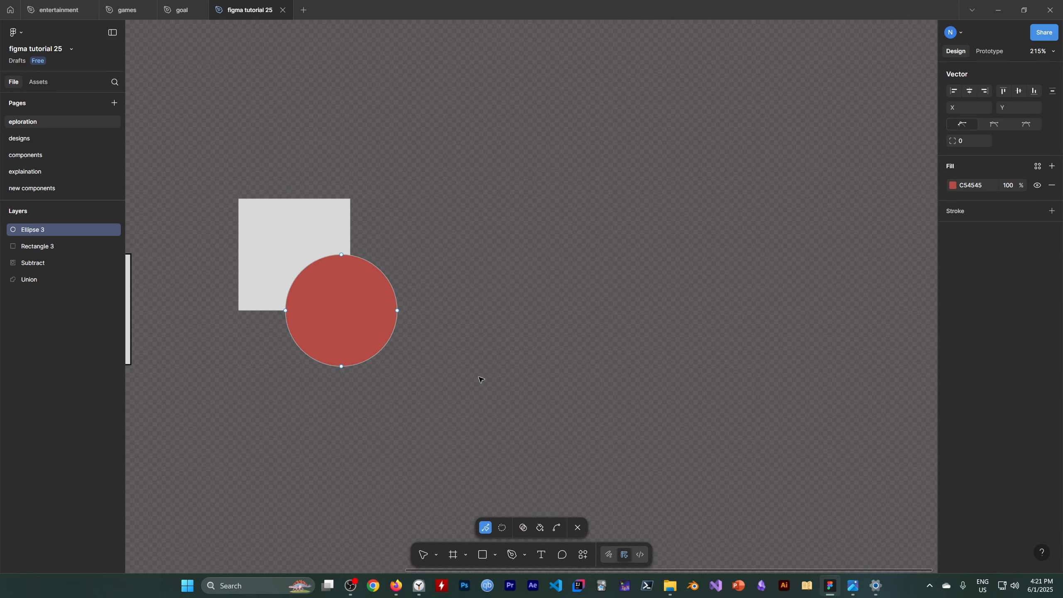
pyautogui.press('Escape')
pyautogui.moveTo(354, 329); pyautogui.dragTo(412, 383)
# Combine the separated grey rectangle and red ellipse with the Intersect boolean operation
pyautogui.keyDown('shift'); pyautogui.click(299, 278); pyautogui.keyUp('shift')
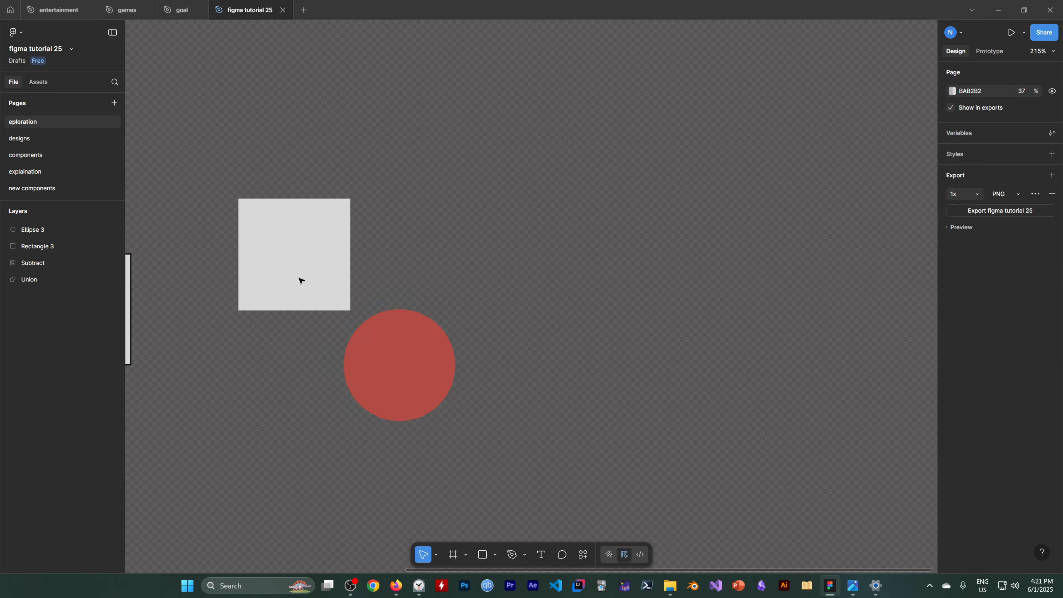
pyautogui.click(1039, 75)
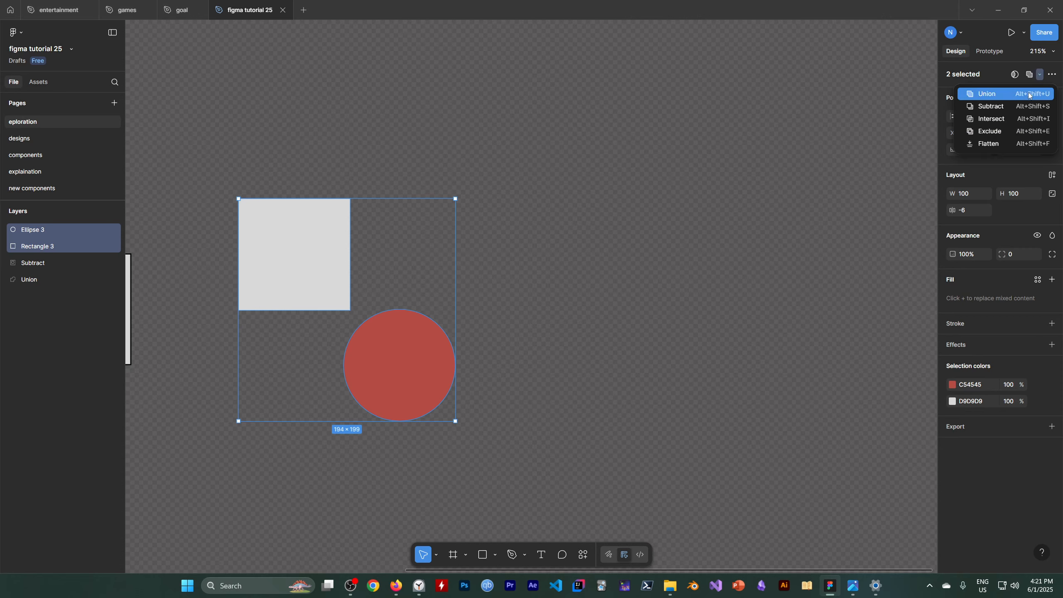
pyautogui.click(1006, 120)
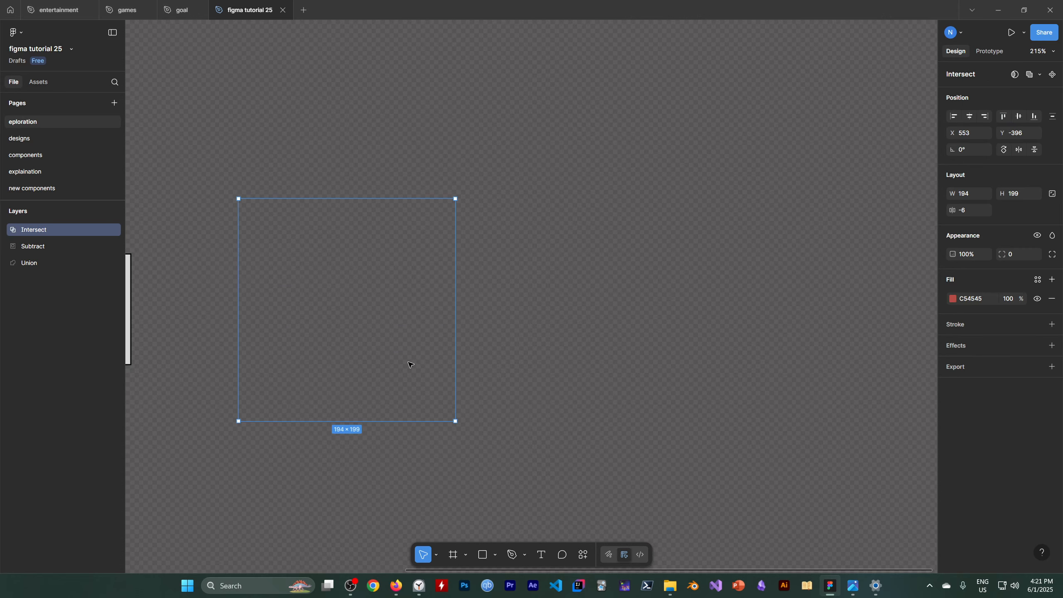
# Move the ellipse inside the Intersect group up and left so it overlaps the rectangle's lower-right corner
pyautogui.click(4, 230)
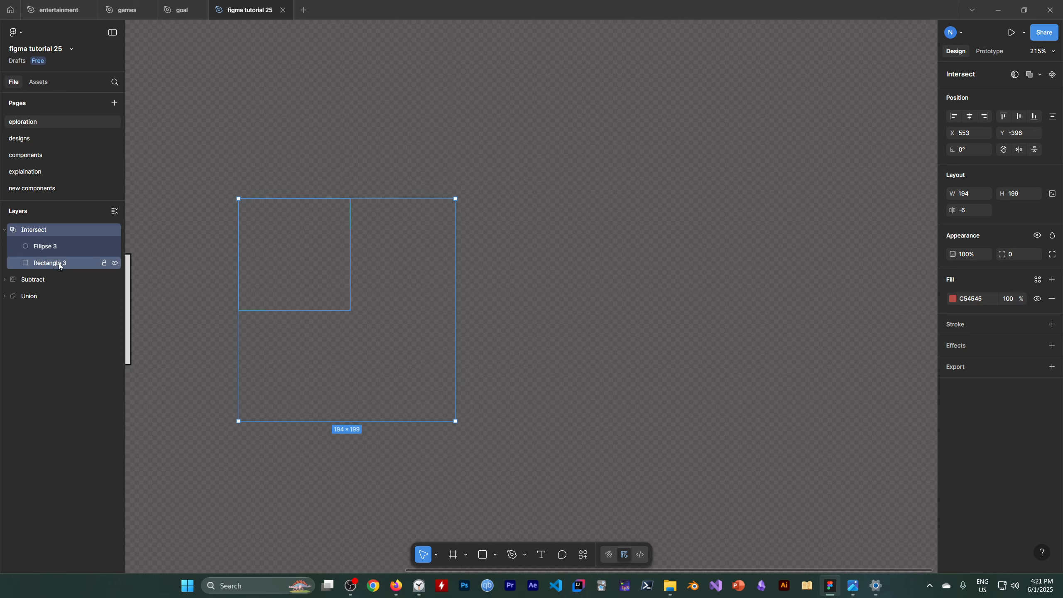
pyautogui.click(58, 262)
pyautogui.click(47, 246)
pyautogui.moveTo(379, 361); pyautogui.dragTo(316, 288)
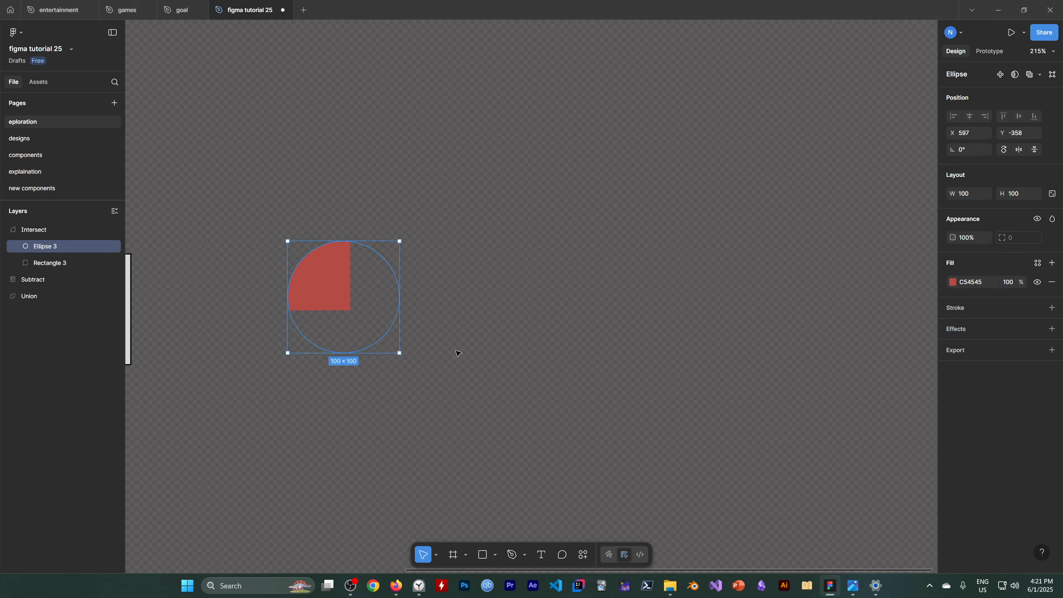
# Place a 100 × 100 rectangle beside the red intersected shape and a 100 × 100 ellipse overlapping its lower-right corner
pyautogui.click(393, 343)
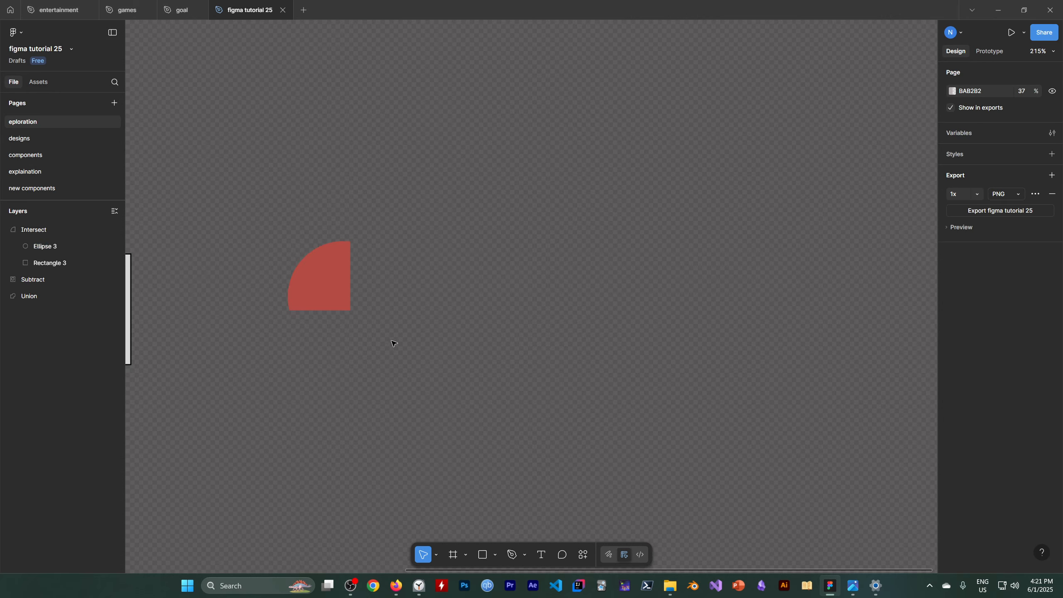
pyautogui.click(487, 555)
pyautogui.click(553, 284)
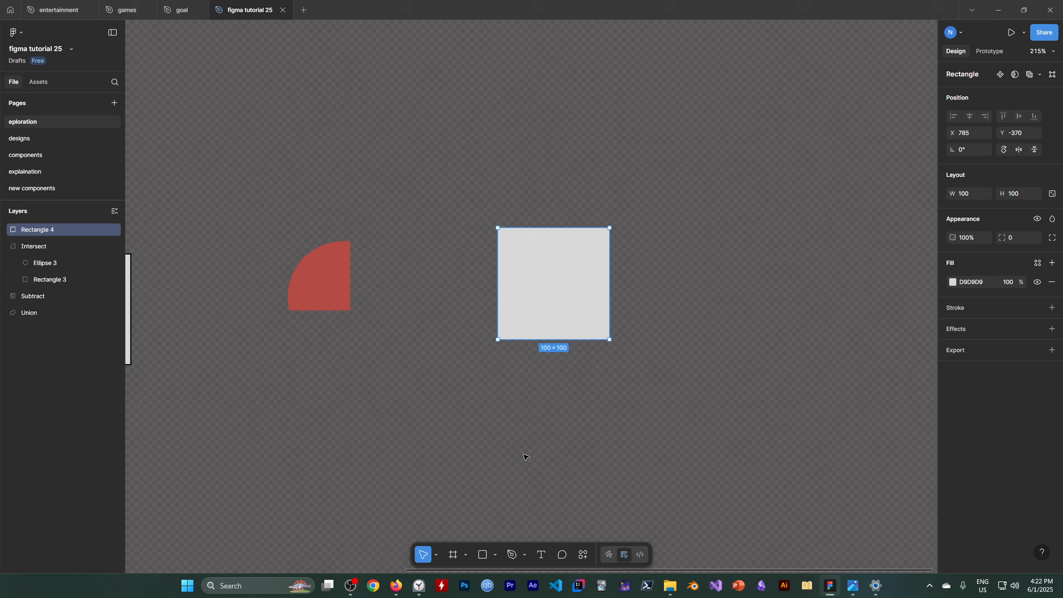
pyautogui.click(489, 553)
pyautogui.click(494, 556)
pyautogui.click(500, 492)
pyautogui.click(596, 323)
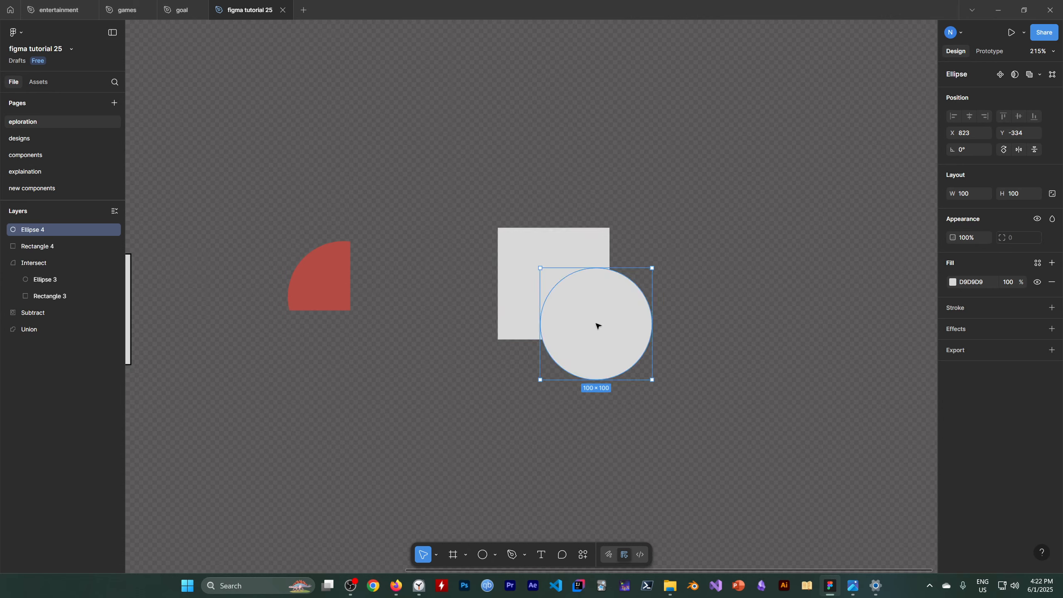
# Change the new ellipse's fill to the blue 3A40F4
pyautogui.click(952, 281)
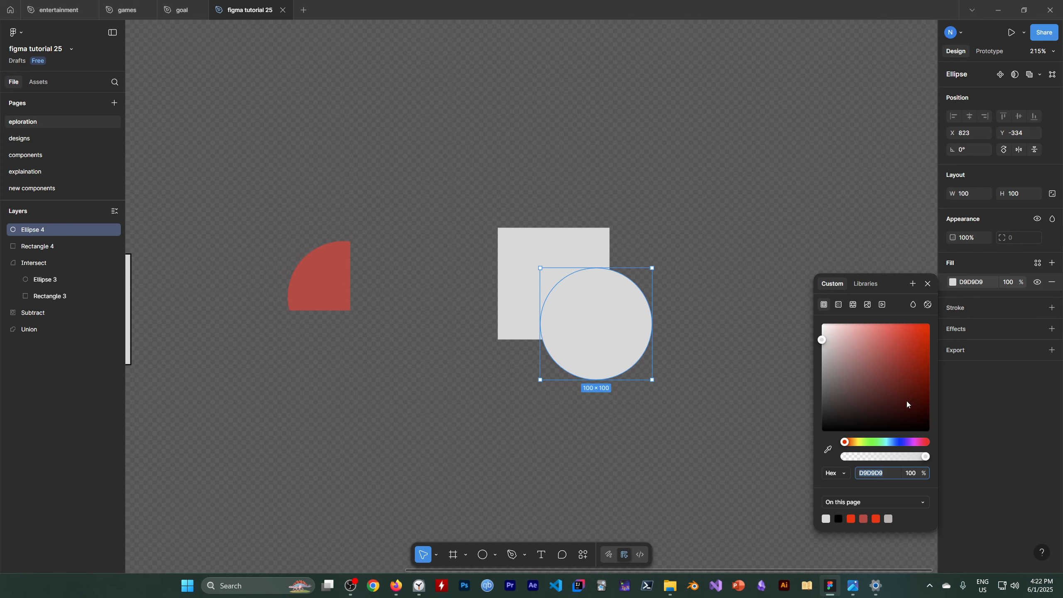
pyautogui.click(900, 442)
pyautogui.click(903, 330)
pyautogui.click(689, 421)
# Combine the grey rectangle and blue ellipse with the Exclude boolean operation and nudge the result slightly down and right
pyautogui.moveTo(457, 183); pyautogui.dragTo(676, 407)
pyautogui.click(1039, 74)
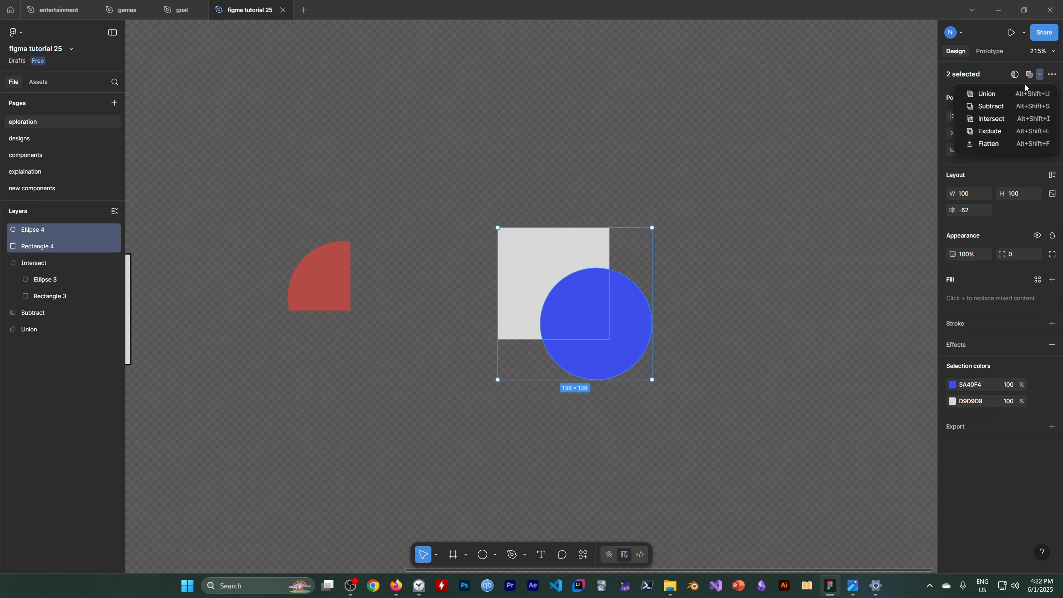
pyautogui.click(995, 131)
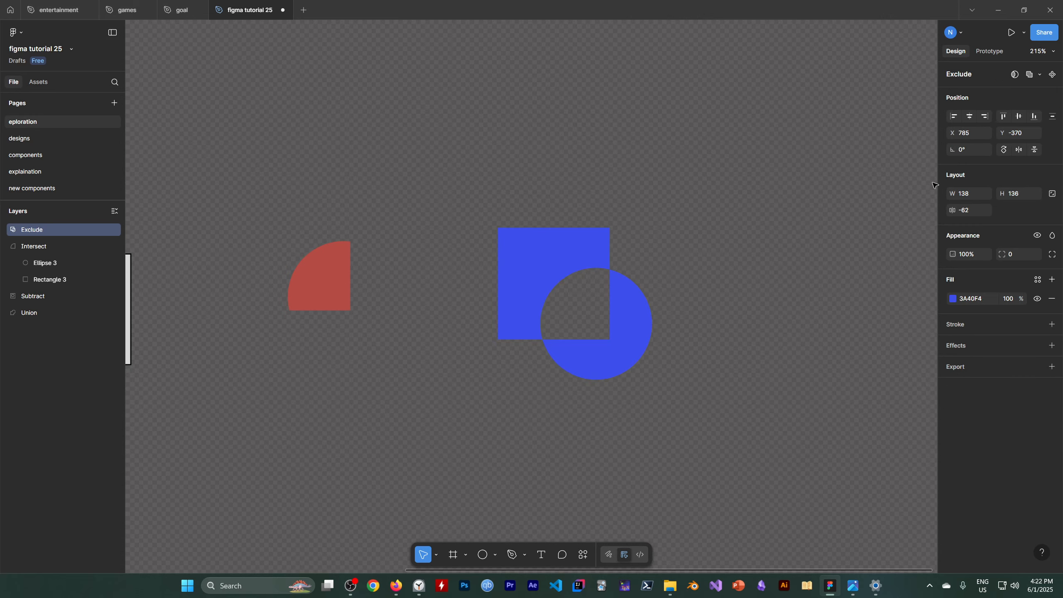
pyautogui.click(713, 439)
pyautogui.moveTo(629, 323); pyautogui.dragTo(638, 337)
pyautogui.click(645, 418)
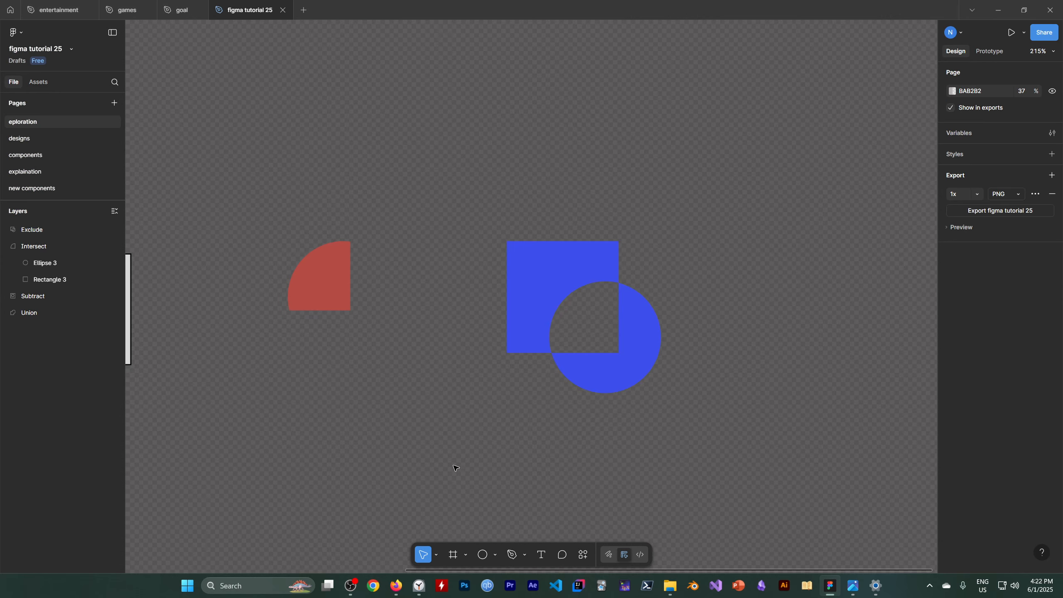
# Rearrange the blue excluded shape up and left of the red intersected shape, shifting the ellipse inside the excluded shape slightly
pyautogui.keyDown('ctrl'); pyautogui.scroll(-3, 454, 466); pyautogui.keyUp('ctrl')
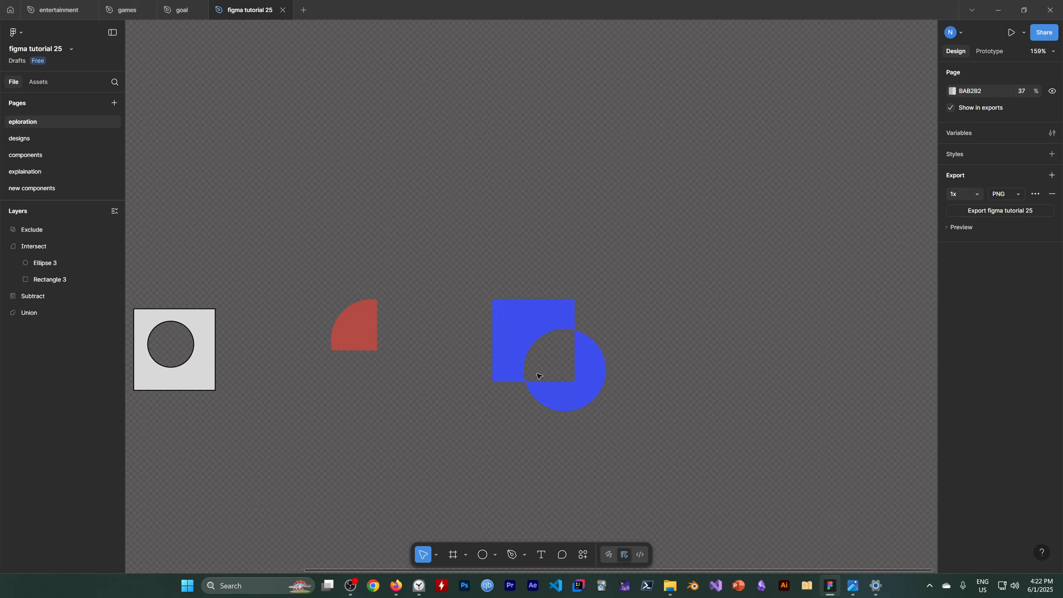
pyautogui.moveTo(349, 335)
pyautogui.mouseDown()
pyautogui.moveTo(545, 376)
pyautogui.moveTo(540, 388)
pyautogui.moveTo(577, 361)
pyautogui.moveTo(545, 373)
pyautogui.moveTo(355, 336)
pyautogui.mouseUp()
pyautogui.doubleClick(570, 361)
pyautogui.moveTo(571, 359); pyautogui.dragTo(404, 237)
pyautogui.moveTo(346, 352); pyautogui.dragTo(400, 263)
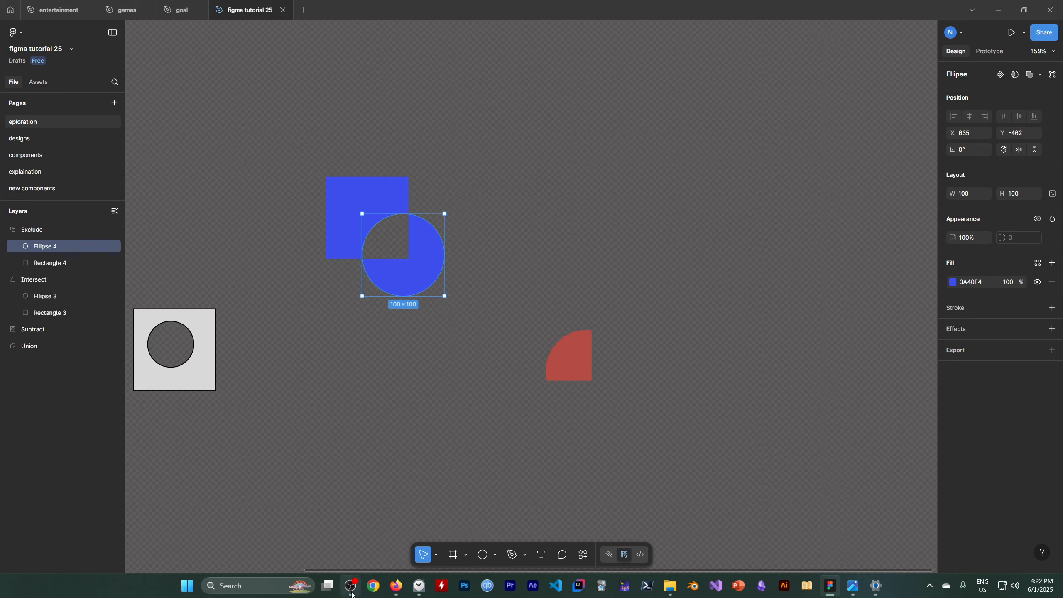
pyautogui.moveTo(353, 595)
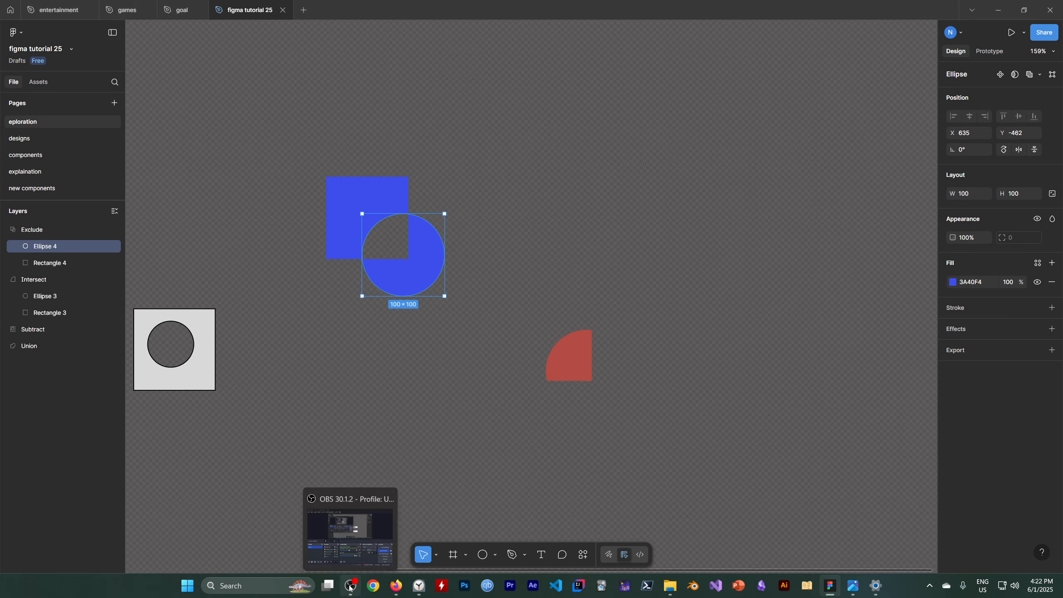
pyautogui.click(350, 529)
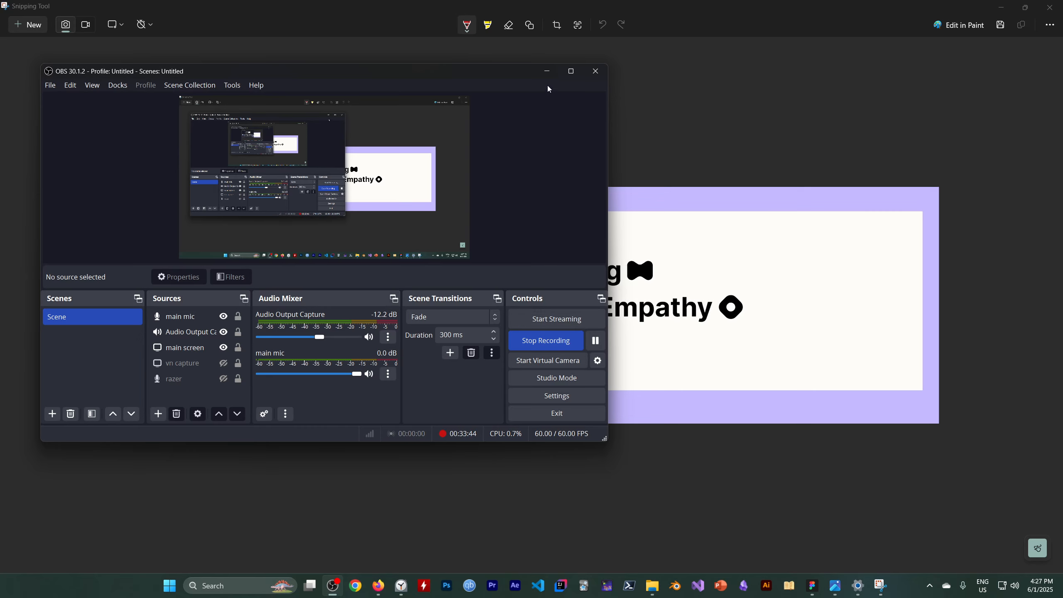
# Minimize the recorder and circle the Web Design, Team Building, Conceptual Design and Data Driven Projects icons in red on the reference image
pyautogui.click(546, 71)
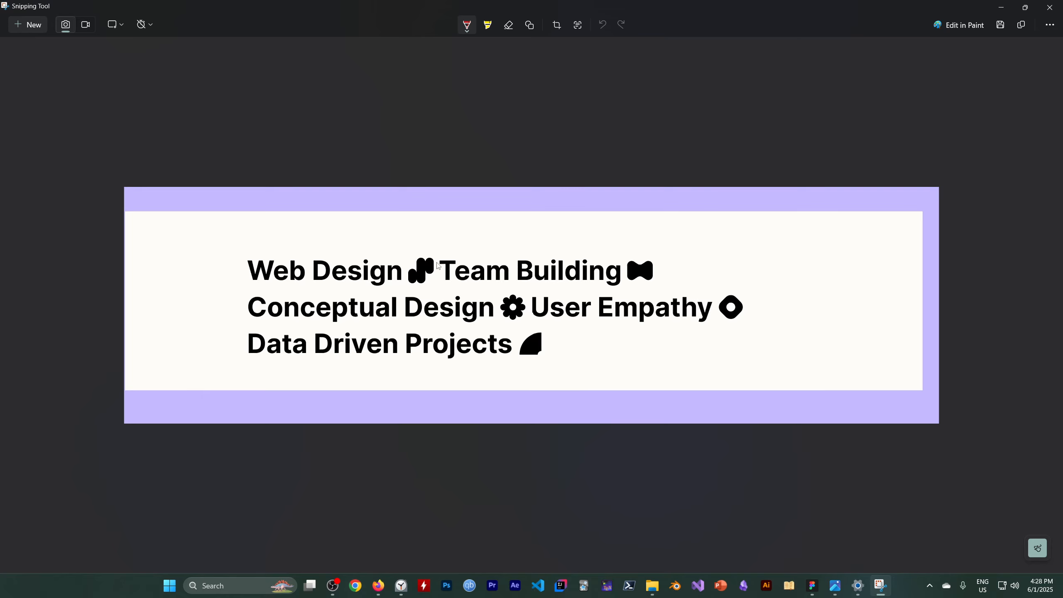
pyautogui.scroll(3, 433, 270)
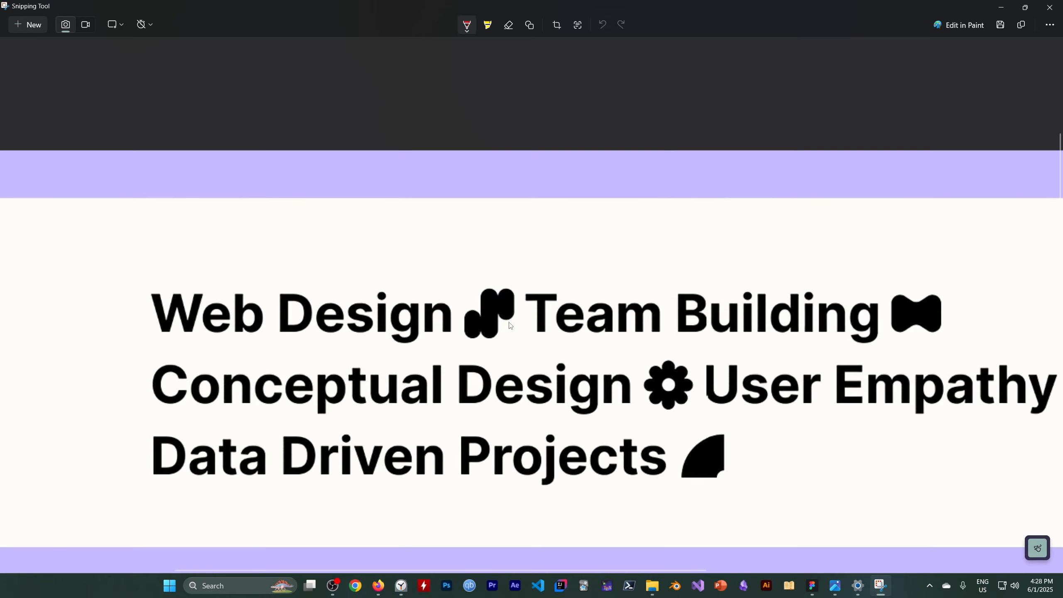
pyautogui.moveTo(430, 301); pyautogui.dragTo(505, 319)
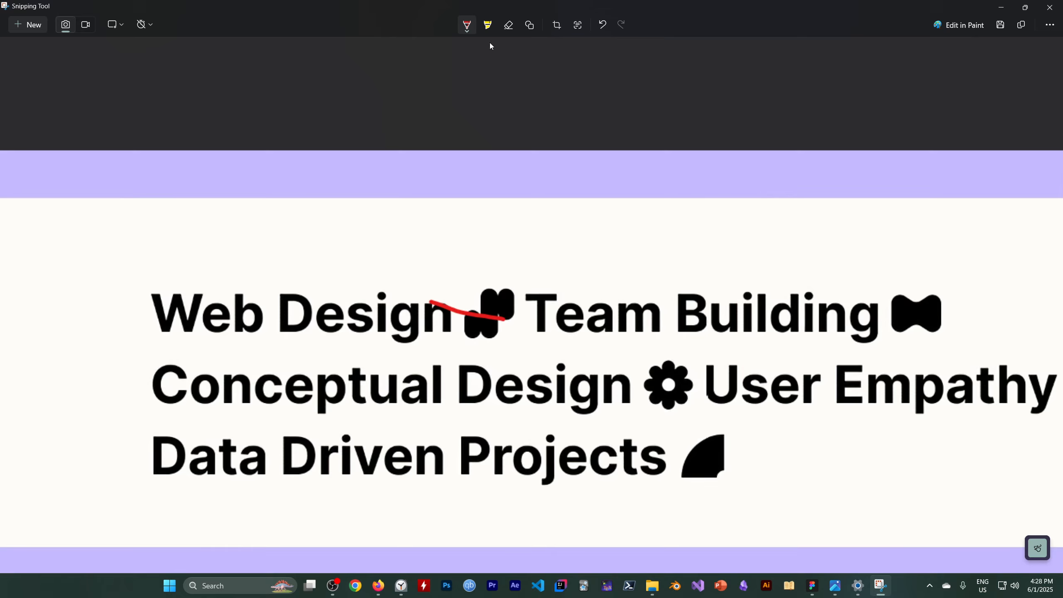
pyautogui.click(601, 26)
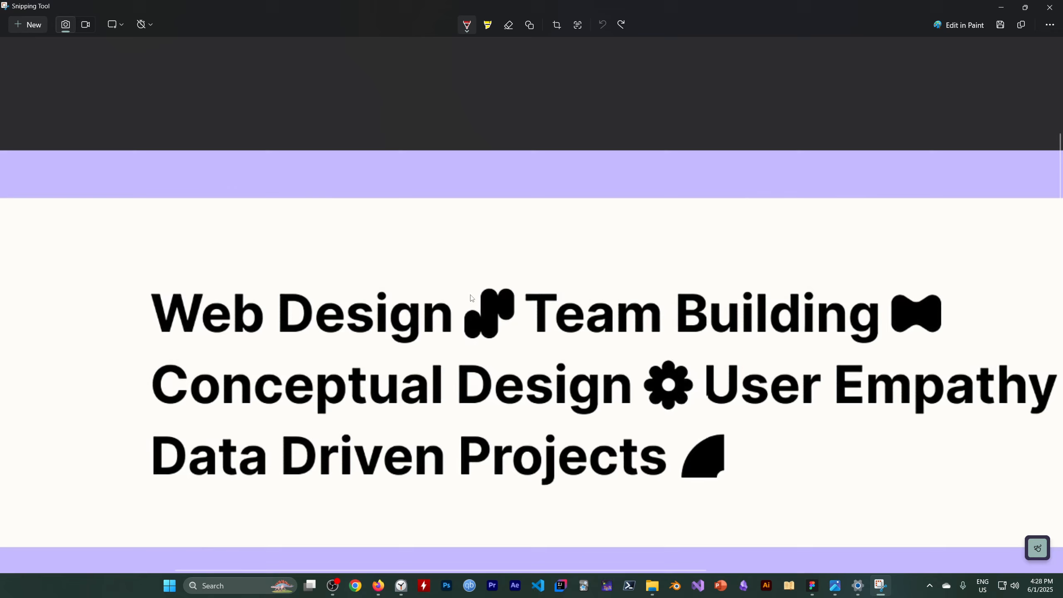
pyautogui.moveTo(494, 246); pyautogui.dragTo(494, 261)
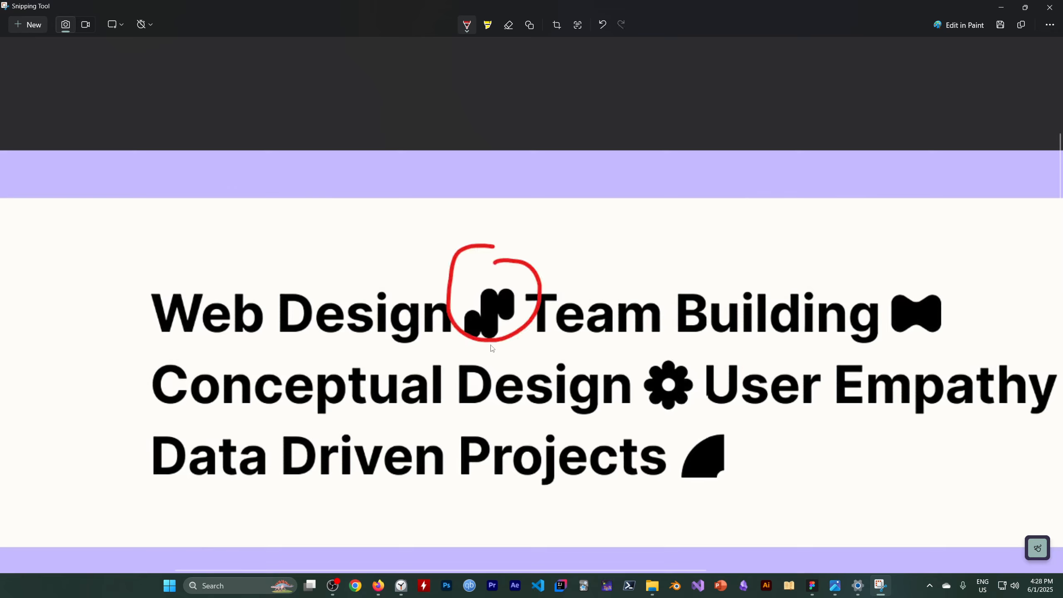
pyautogui.moveTo(884, 271)
pyautogui.mouseDown()
pyautogui.moveTo(868, 311)
pyautogui.moveTo(899, 292)
pyautogui.mouseUp()
pyautogui.moveTo(634, 346)
pyautogui.mouseDown()
pyautogui.moveTo(627, 430)
pyautogui.moveTo(662, 373)
pyautogui.mouseUp()
pyautogui.moveTo(712, 421)
pyautogui.mouseDown()
pyautogui.moveTo(751, 481)
pyautogui.moveTo(698, 424)
pyautogui.mouseUp()
# Draw three red strokes around and below the Data Driven Projects line and cross out the icon after Web Design
pyautogui.scroll(-10, 668, 408)
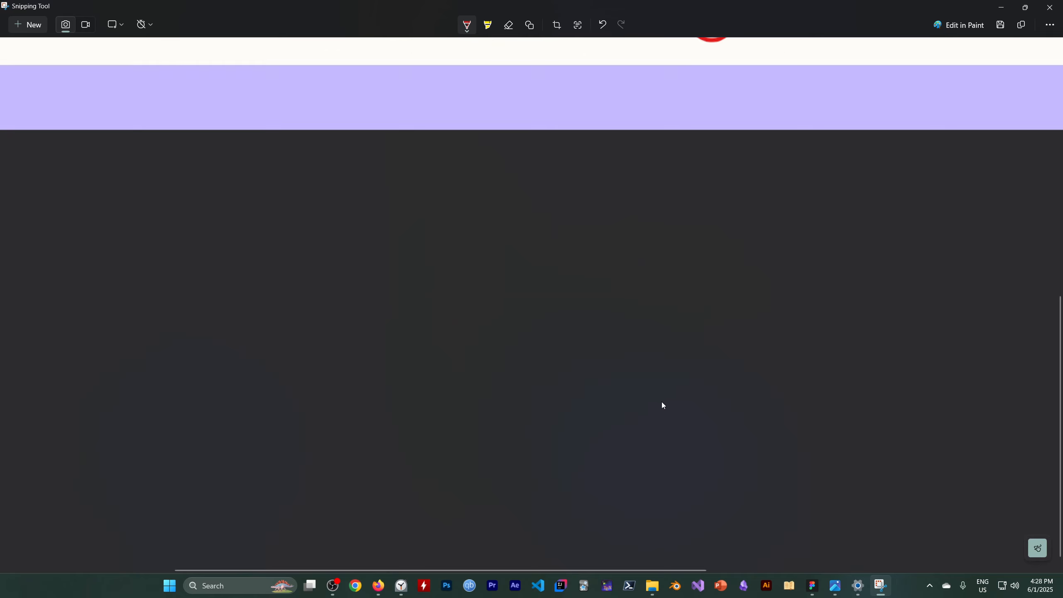
pyautogui.scroll(6, 661, 404)
pyautogui.moveTo(646, 382)
pyautogui.mouseDown()
pyautogui.moveTo(584, 389)
pyautogui.moveTo(494, 413)
pyautogui.mouseUp()
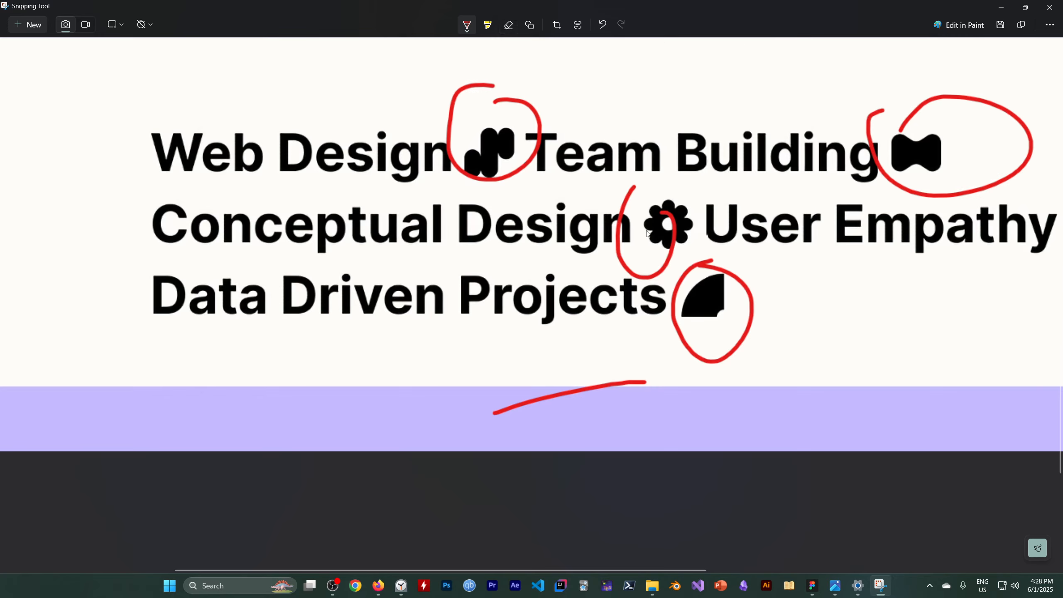
pyautogui.moveTo(686, 319); pyautogui.dragTo(458, 354)
pyautogui.moveTo(696, 296); pyautogui.dragTo(414, 327)
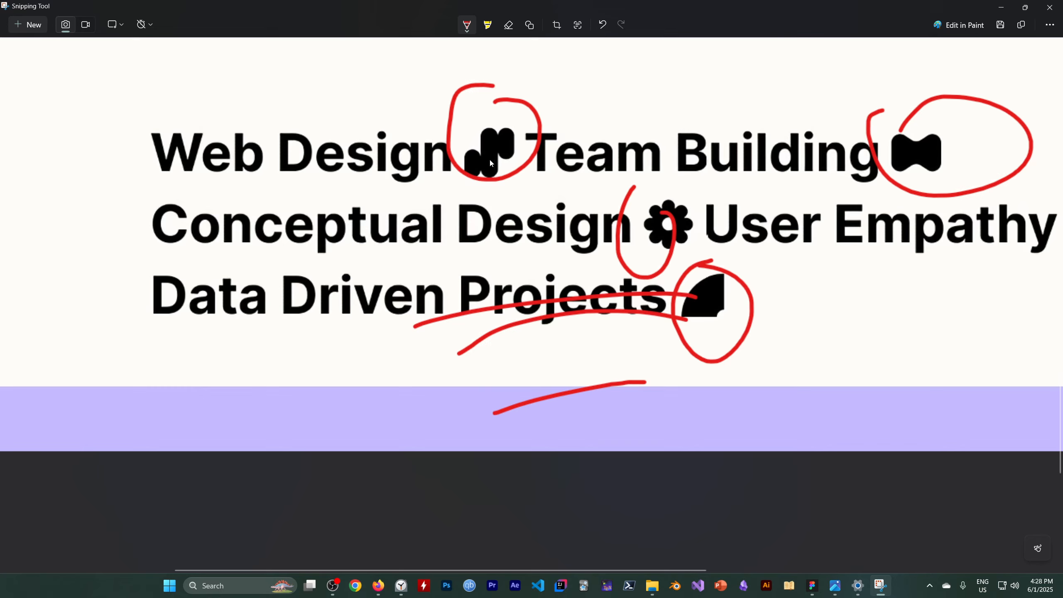
pyautogui.moveTo(456, 103); pyautogui.dragTo(527, 178)
pyautogui.moveTo(544, 106); pyautogui.dragTo(447, 184)
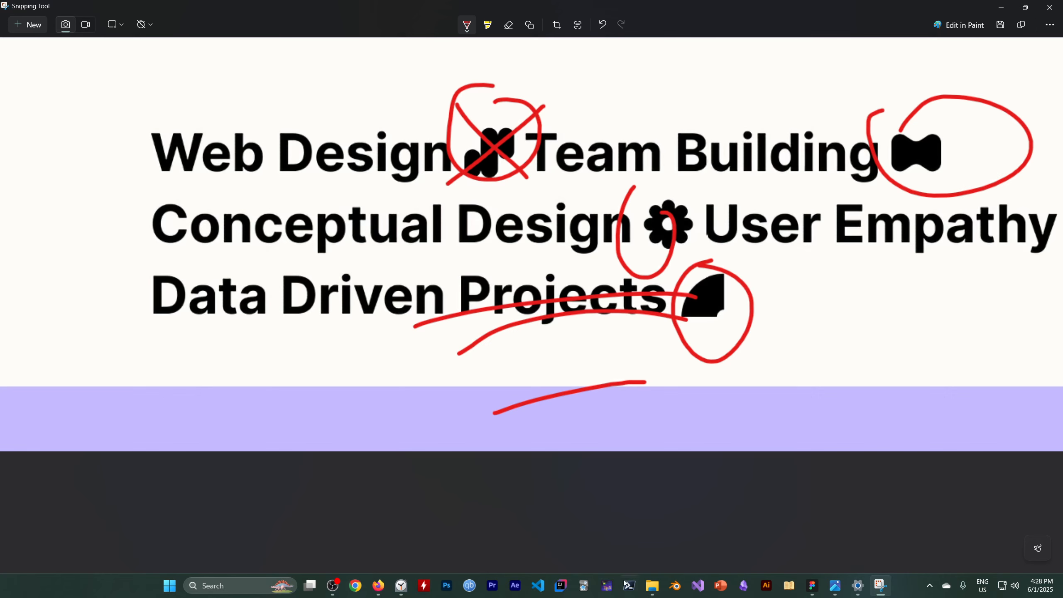
# Switch to Figma and deselect the ellipse inside the blue excluded shape
pyautogui.click(811, 586)
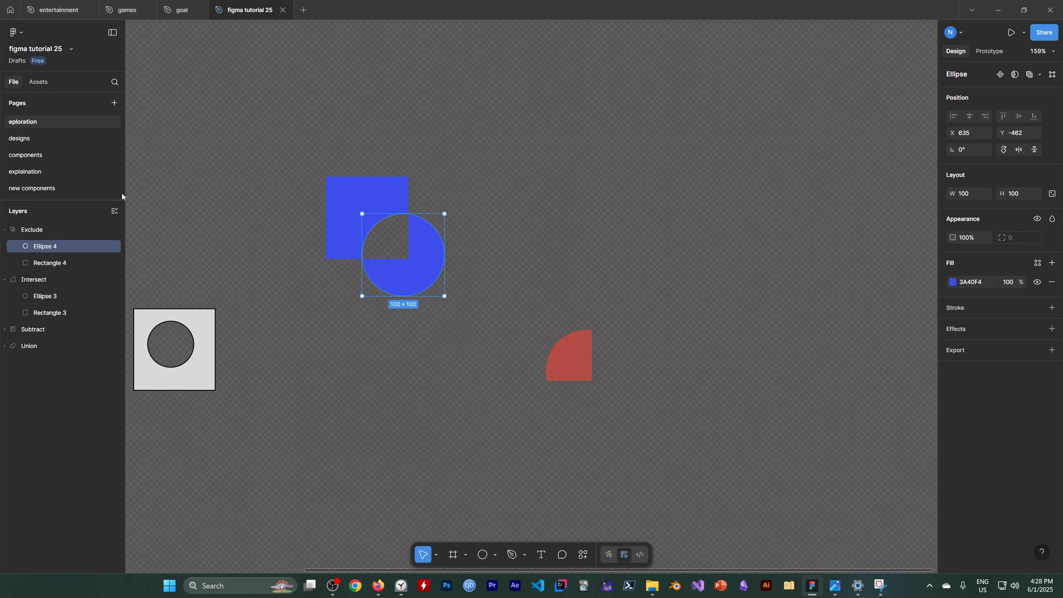
pyautogui.click(422, 364)
pyautogui.scroll(-5, 441, 427)
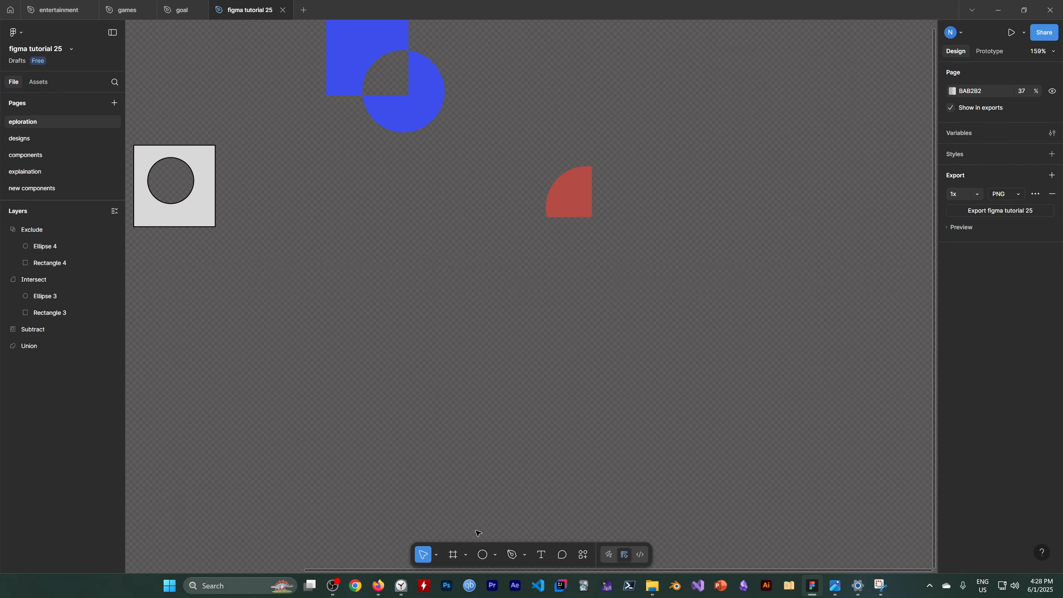
pyautogui.click(456, 556)
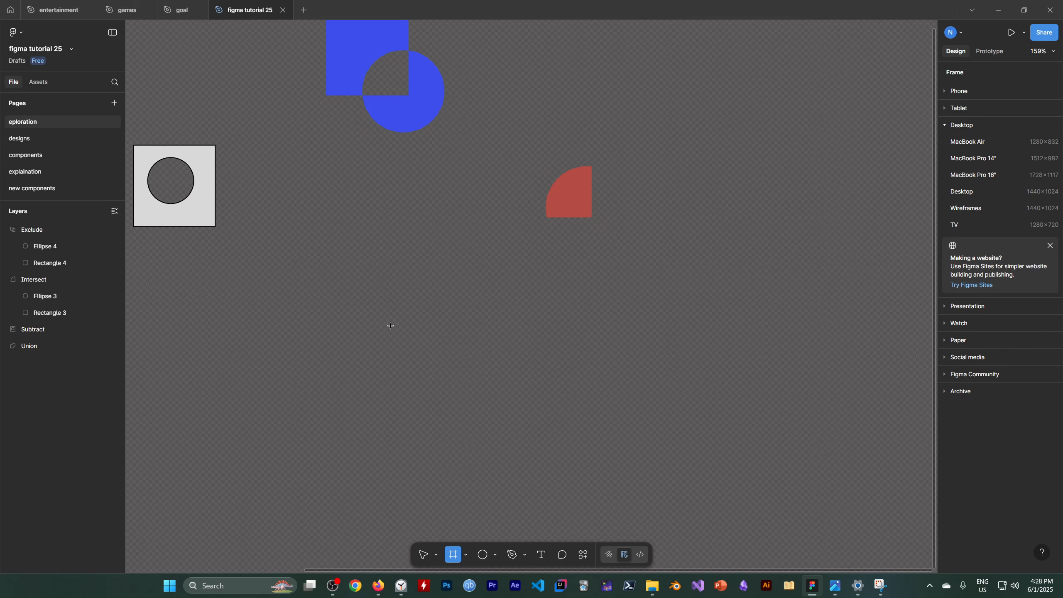
pyautogui.click(385, 309)
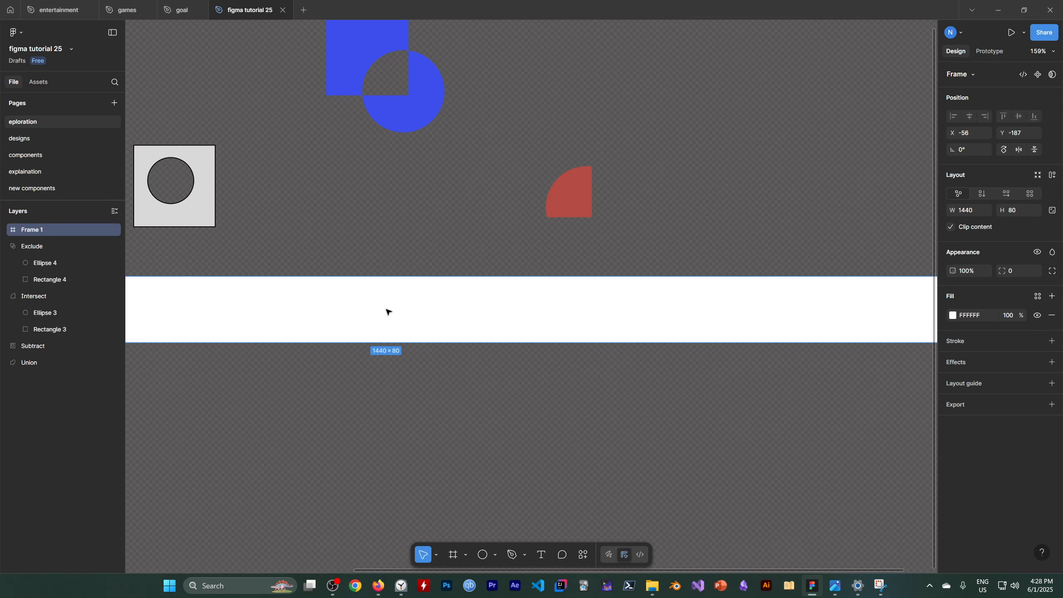
pyautogui.press('Delete')
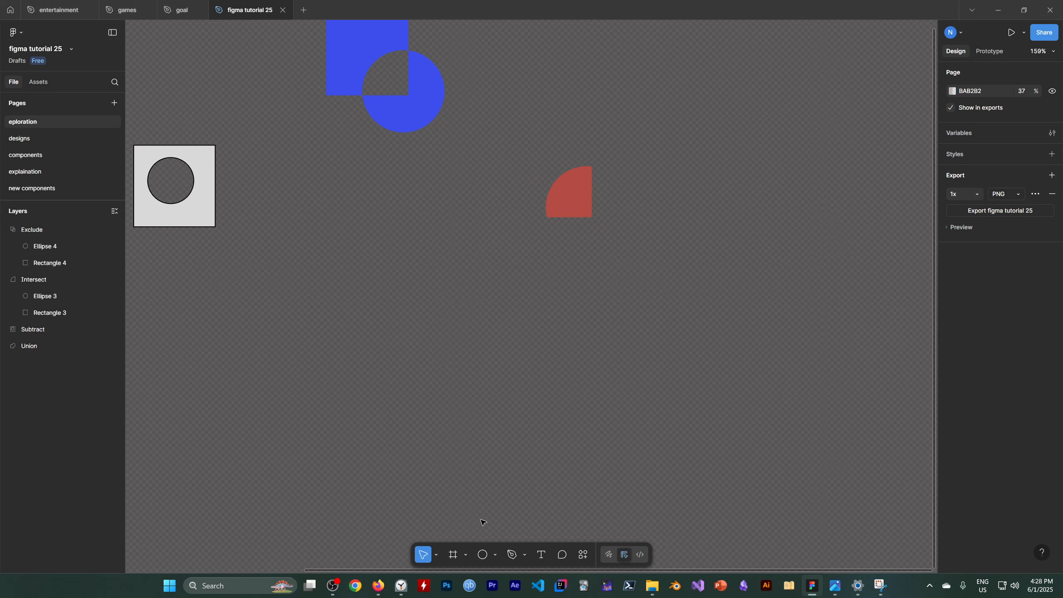
# Draw a frame on the empty canvas below the blue excluded shape and set its size to 48 × 48
pyautogui.click(454, 555)
pyautogui.moveTo(392, 317); pyautogui.dragTo(450, 405)
pyautogui.click(962, 210)
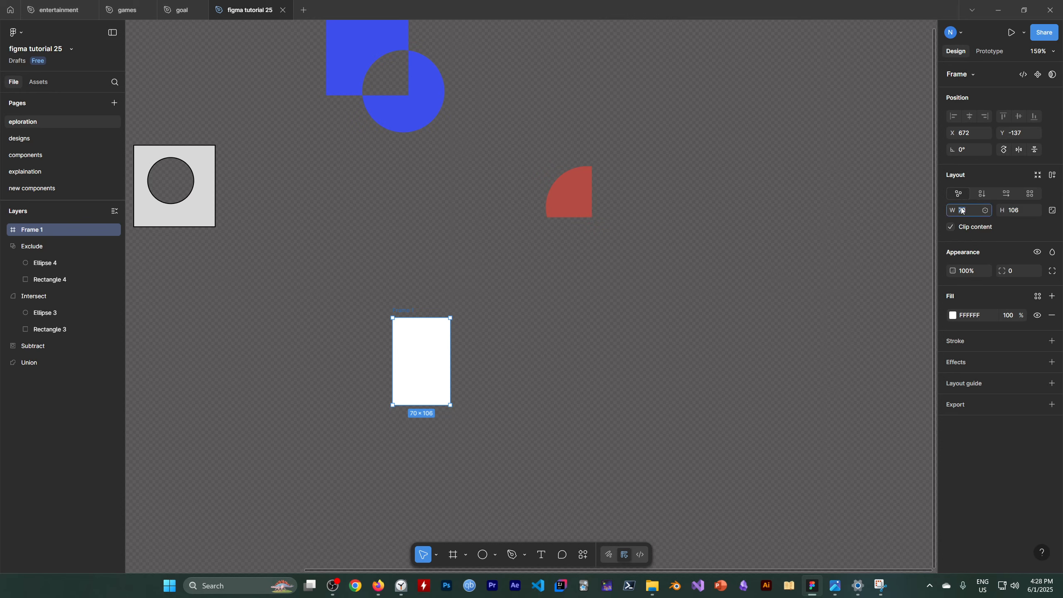
pyautogui.click(1014, 210)
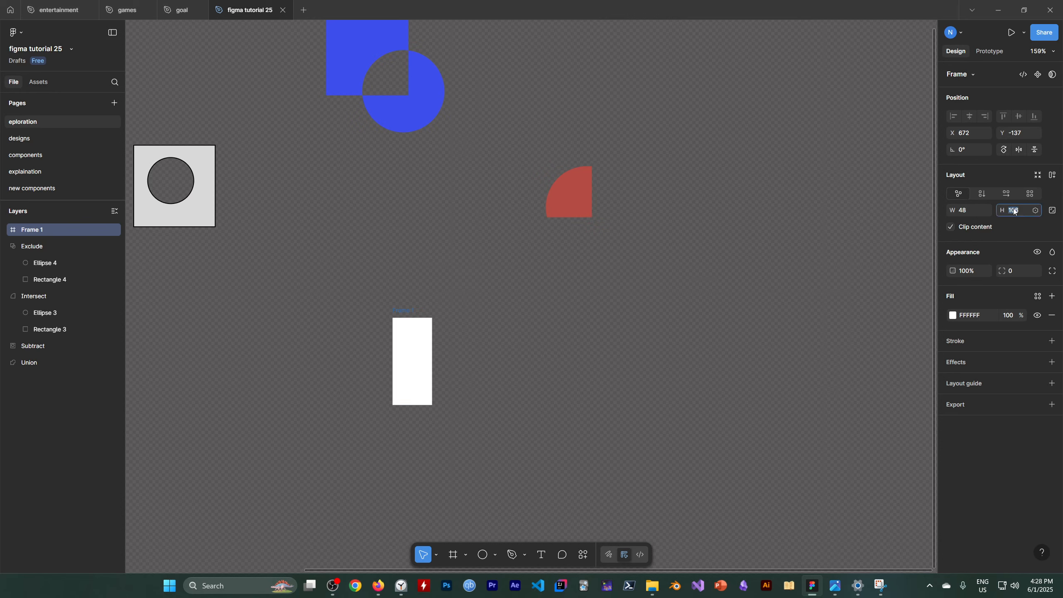
pyautogui.write('48')
pyautogui.press('Return')
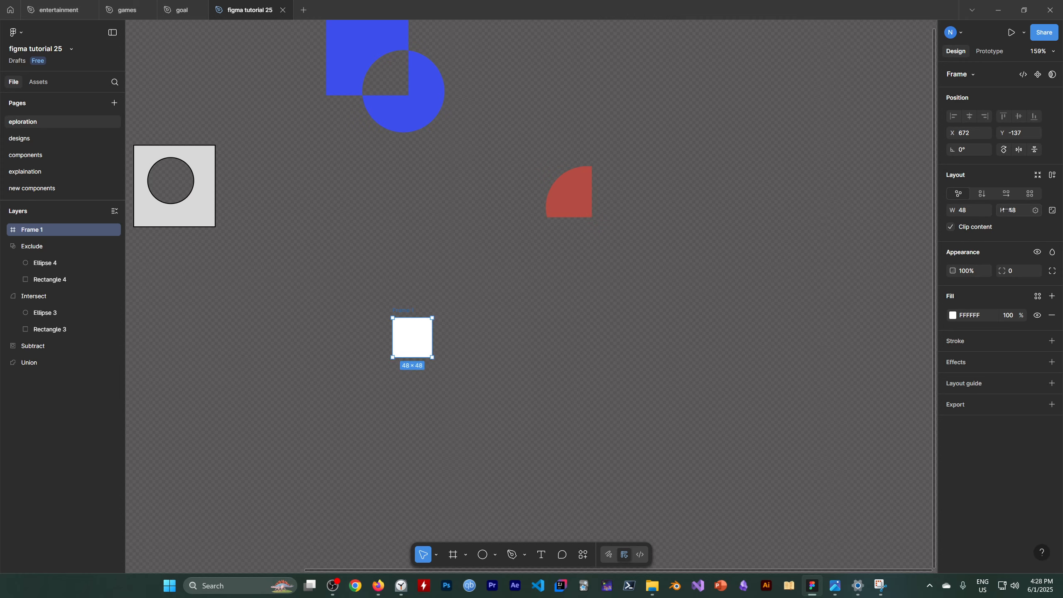
# Inspect the new frame up close and review the icon shapes in the Snipping Tool reference image
pyautogui.scroll(9, 402, 295)
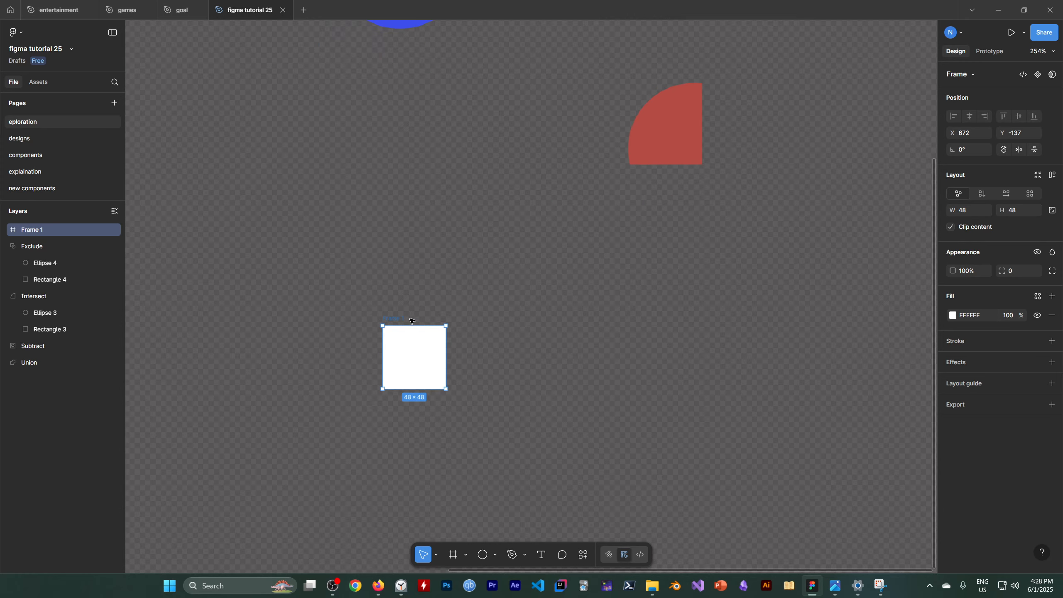
pyautogui.press('space')
pyautogui.scroll(-3, 447, 358)
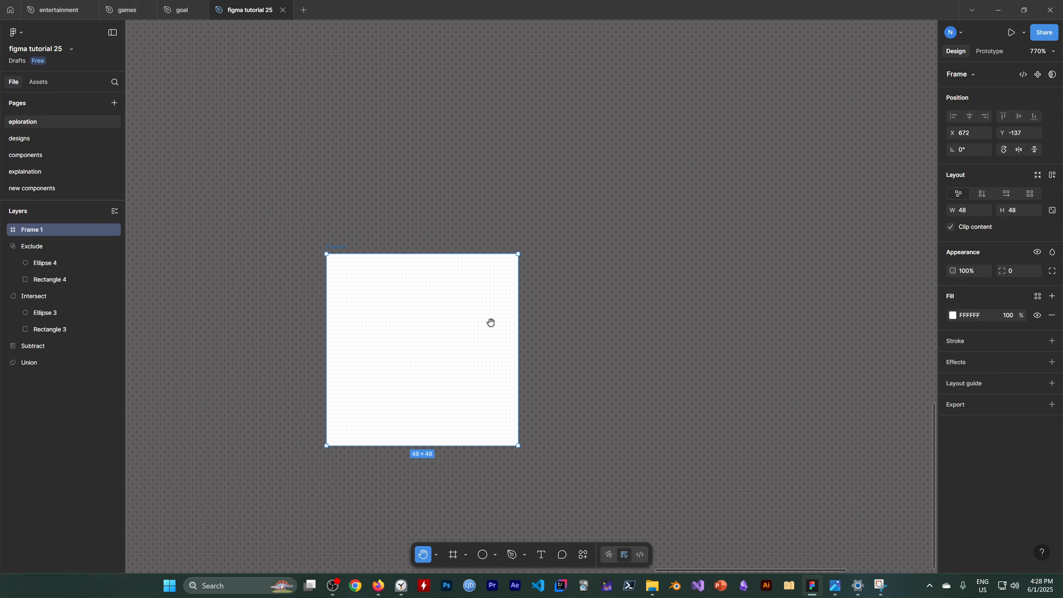
pyautogui.scroll(-1, 515, 303)
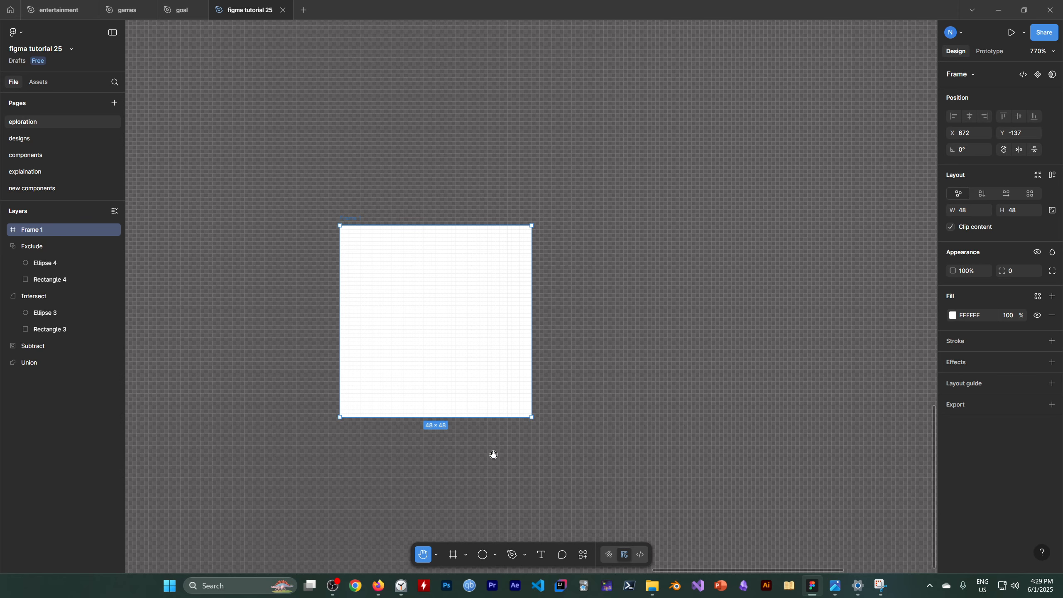
pyautogui.moveTo(845, 593)
pyautogui.click(882, 586)
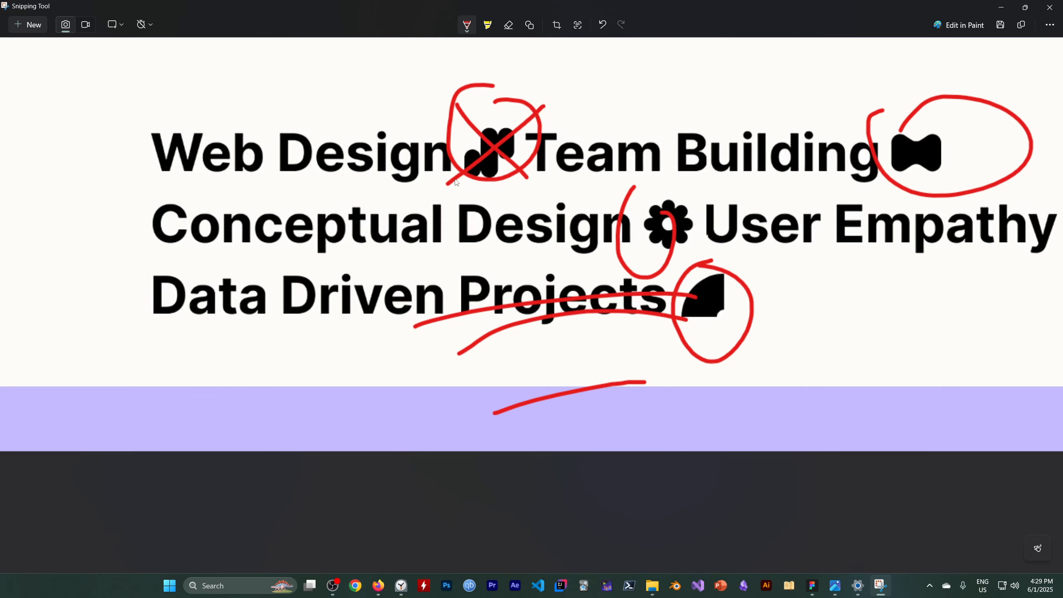
pyautogui.click(1000, 7)
# Draw a tall rectangle about 12 × 43 inside the 48 × 48 frame and center it vertically
pyautogui.click(495, 554)
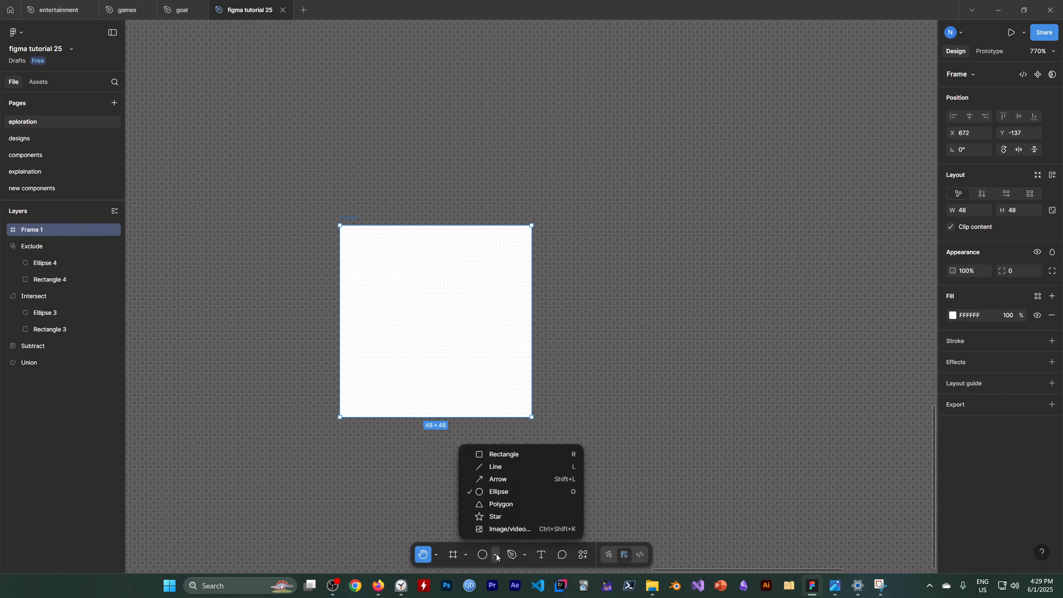
pyautogui.click(504, 454)
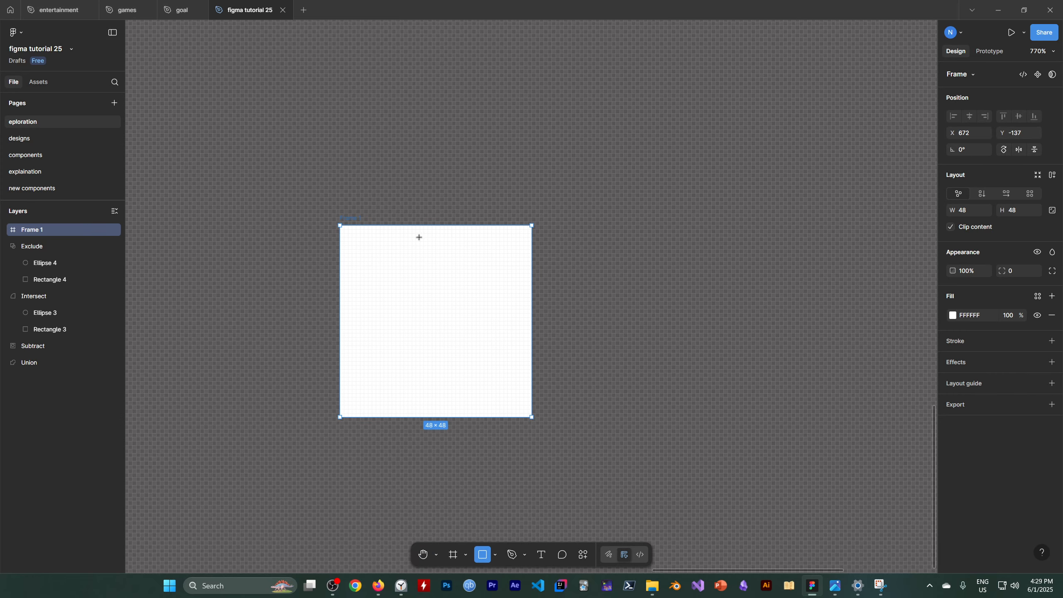
pyautogui.moveTo(419, 237)
pyautogui.mouseDown()
pyautogui.moveTo(455, 296)
pyautogui.moveTo(462, 409)
pyautogui.mouseUp()
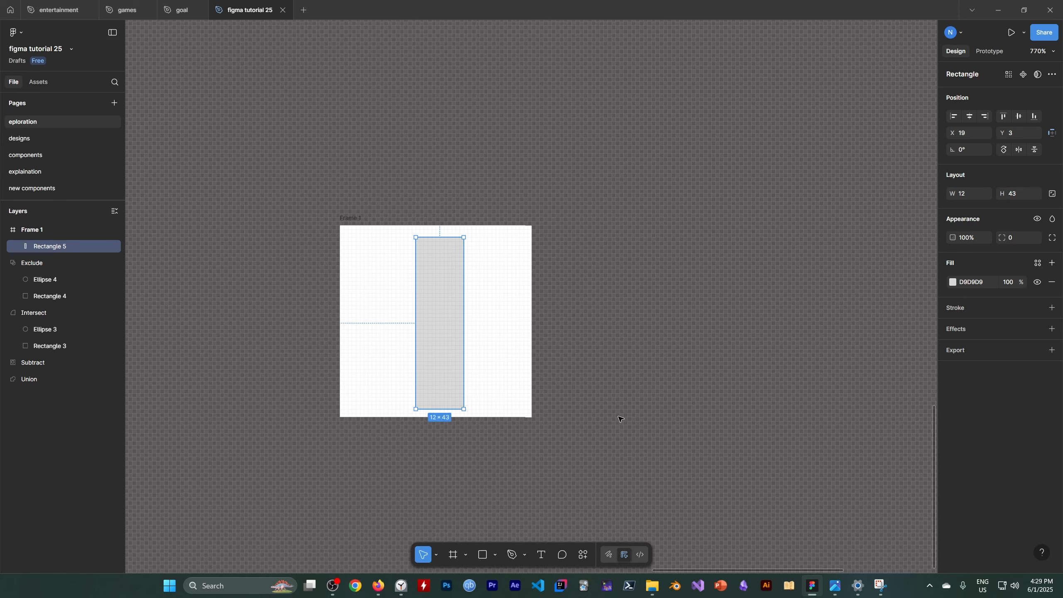
pyautogui.click(620, 418)
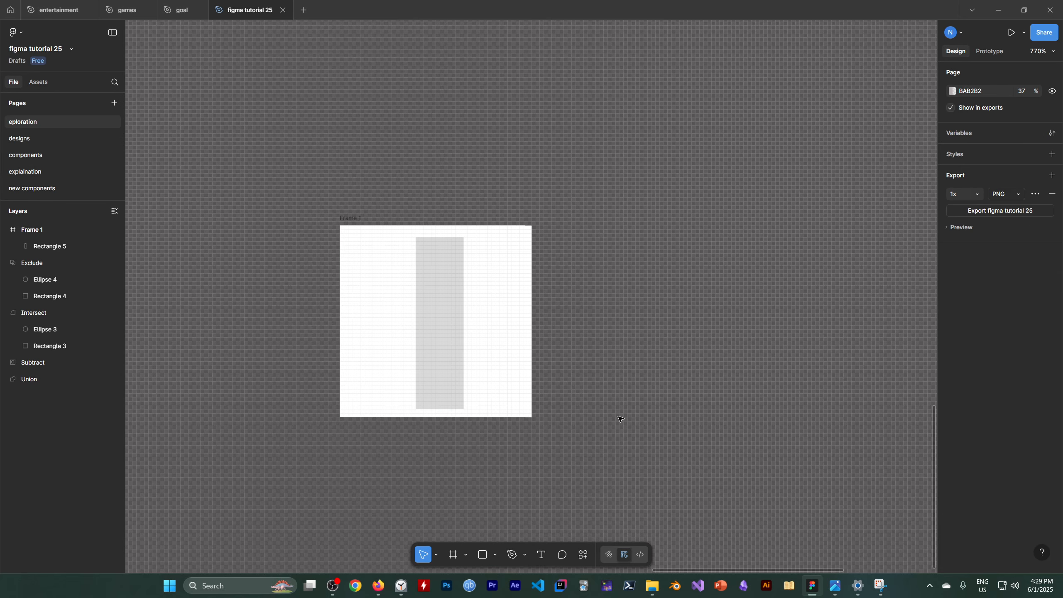
pyautogui.click(426, 295)
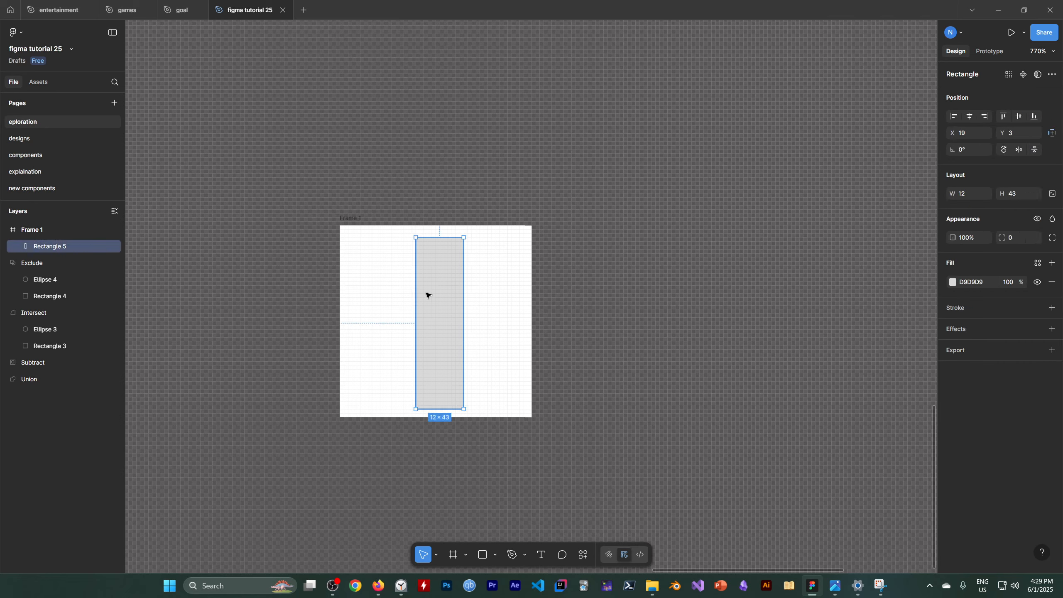
pyautogui.click(1018, 120)
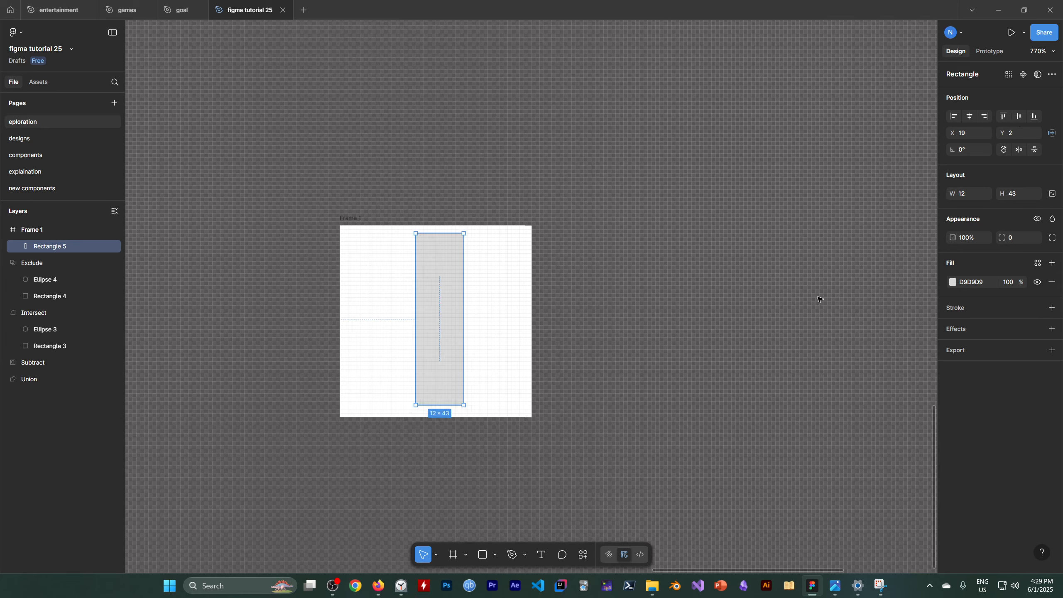
pyautogui.click(625, 362)
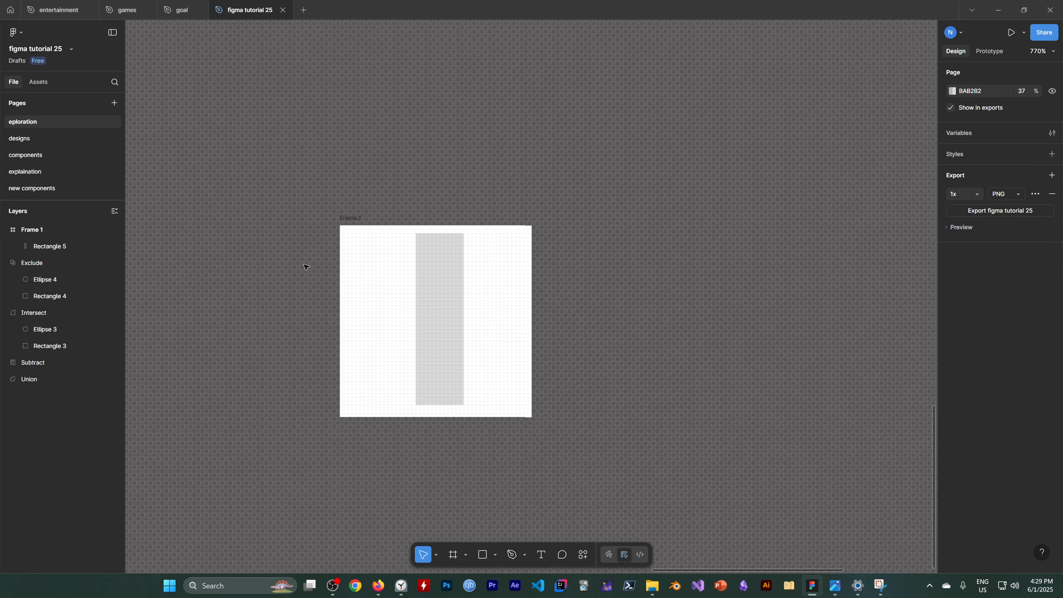
# Rename the 48 × 48 frame to "shape 1"
pyautogui.click(43, 234)
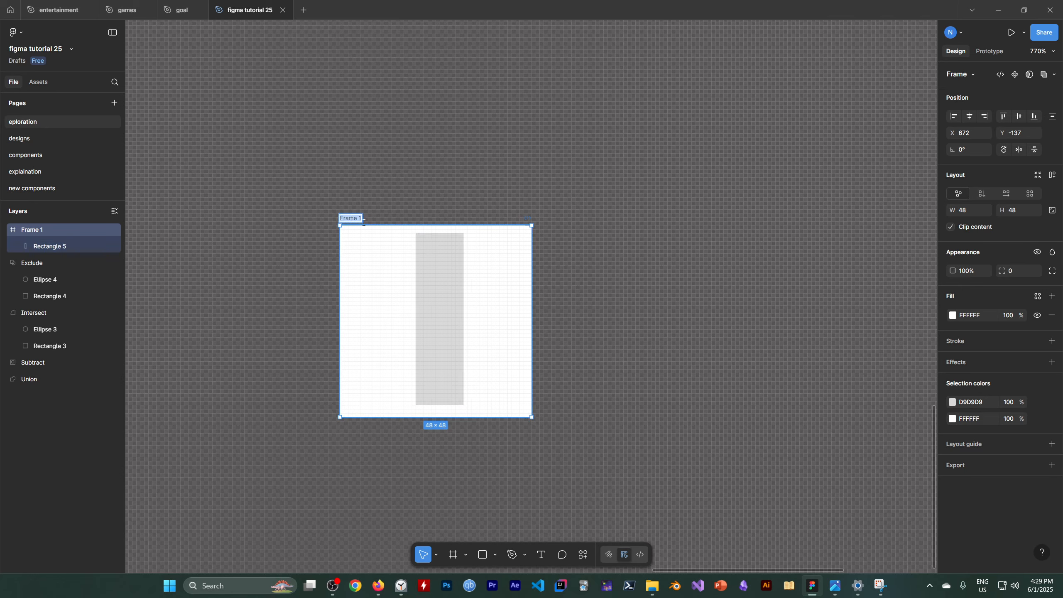
pyautogui.write('shap')
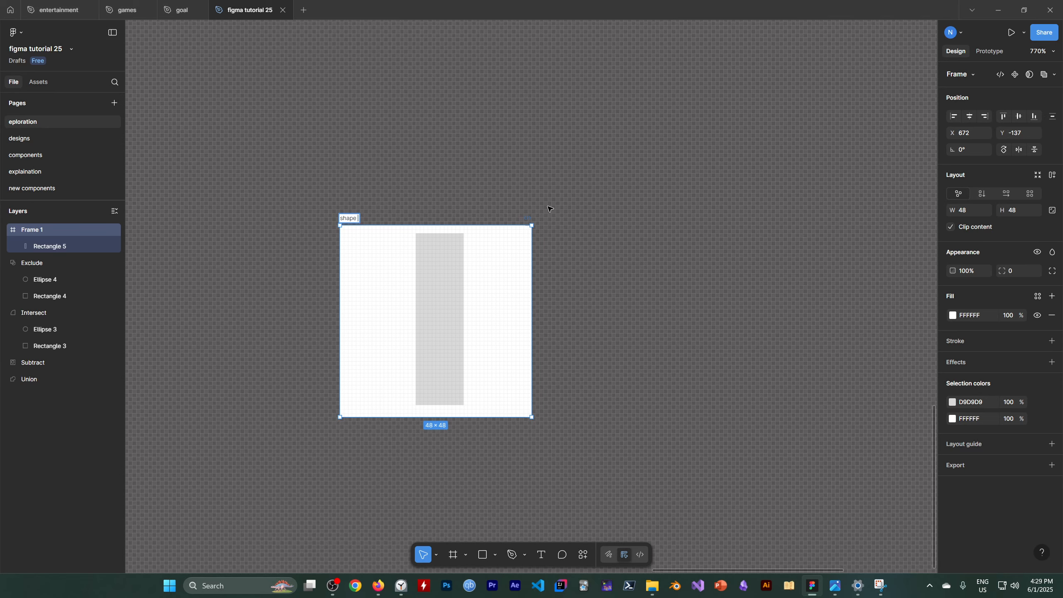
pyautogui.click(617, 295)
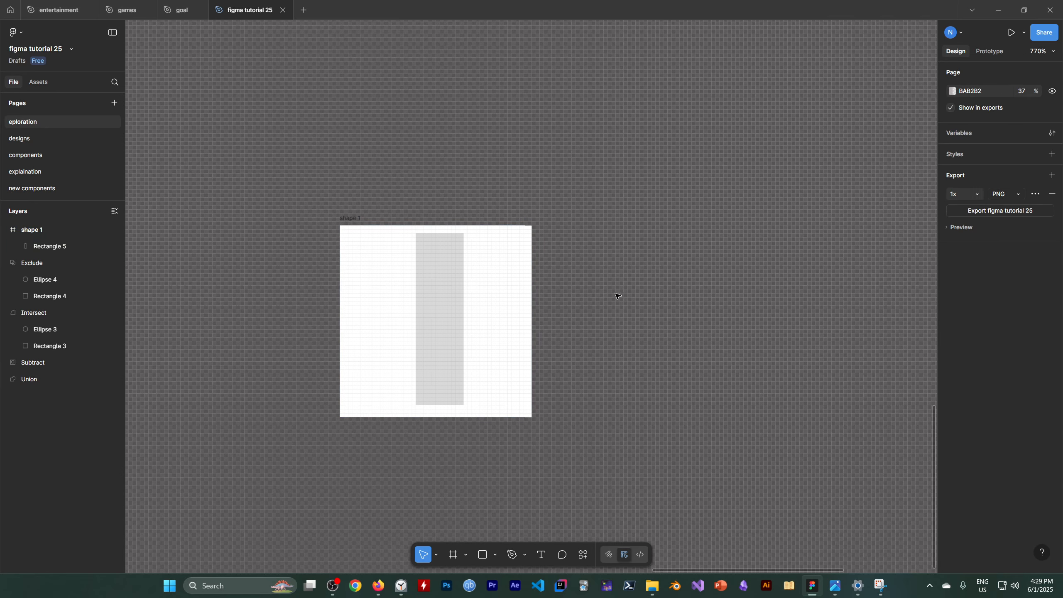
# Duplicate the shape 1 frame four times to make a row of five frames
pyautogui.click(355, 219)
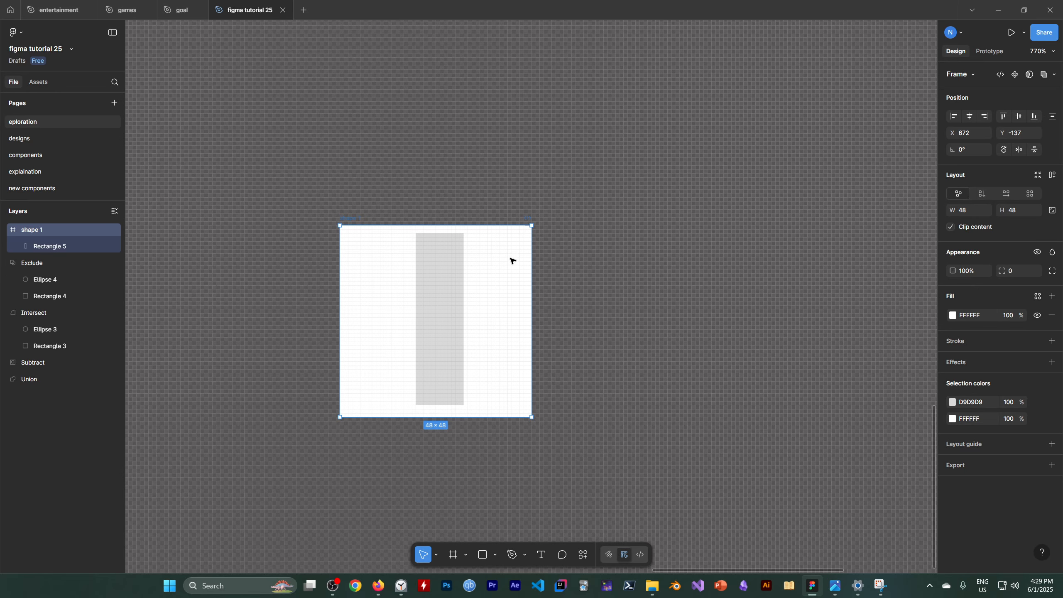
pyautogui.hotkey('ctrl', 'd')
pyautogui.hotkey('ctrl', 'd')
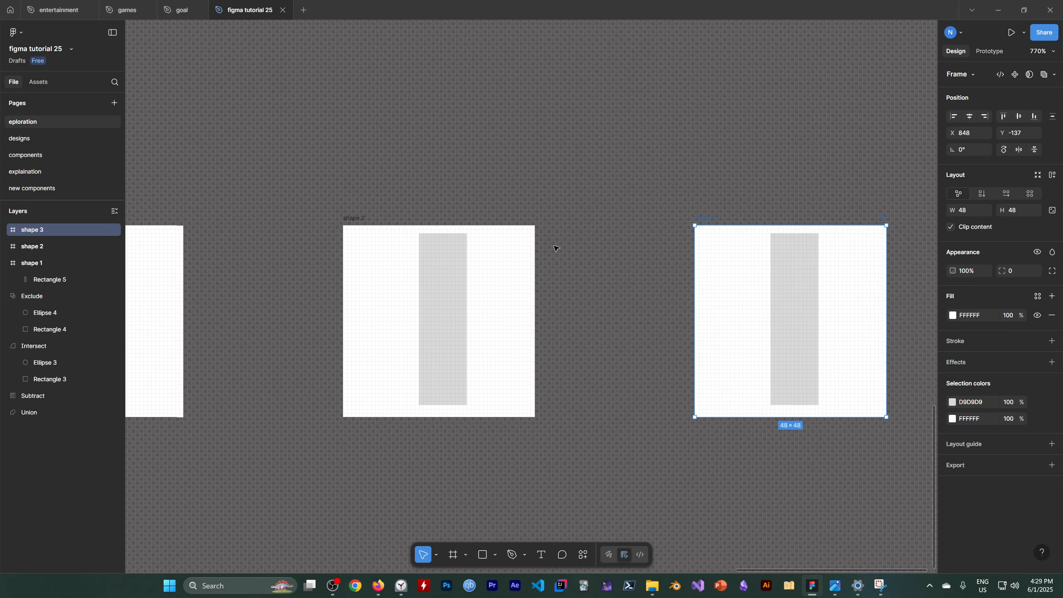
pyautogui.hotkey('ctrl', 'd')
pyautogui.hotkey('ctrl', 'd')
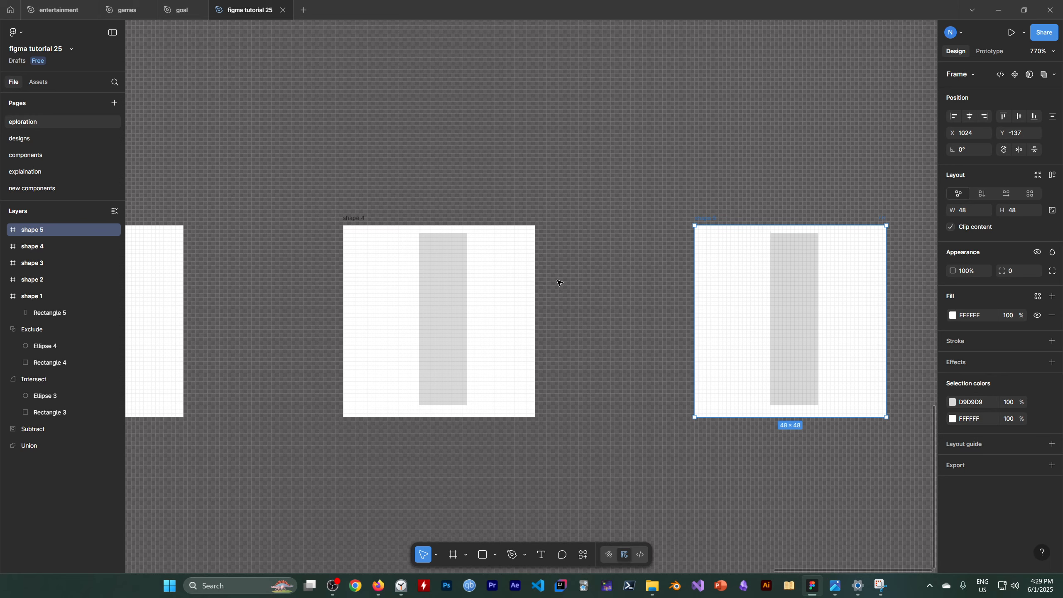
pyautogui.scroll(-4, 559, 283)
pyautogui.scroll(-5, 559, 283)
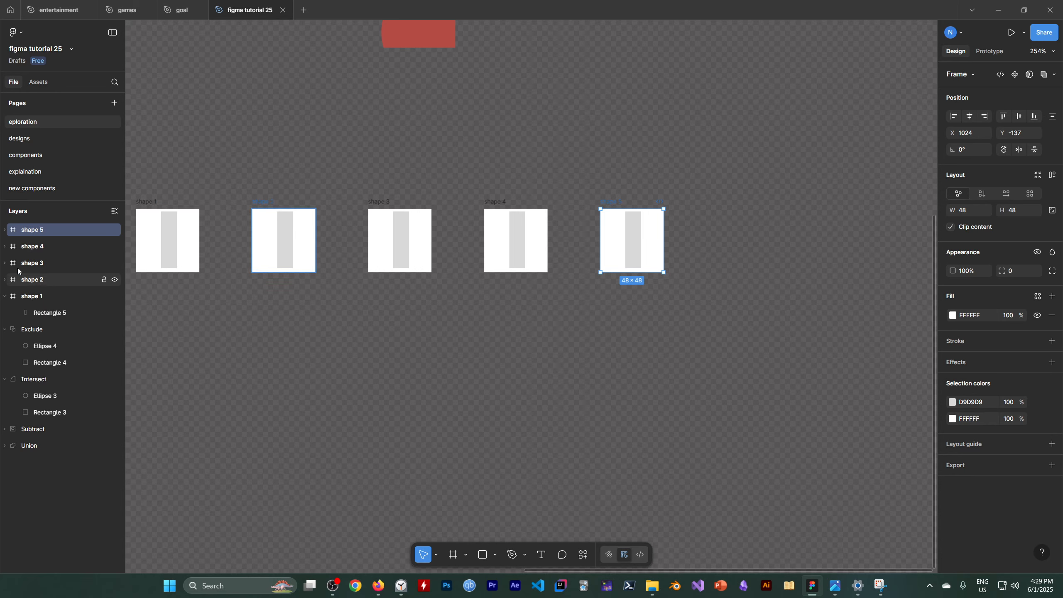
# Delete the four duplicated frames, shape 2 to shape 5, and the rectangle inside shape 1
pyautogui.click(289, 236)
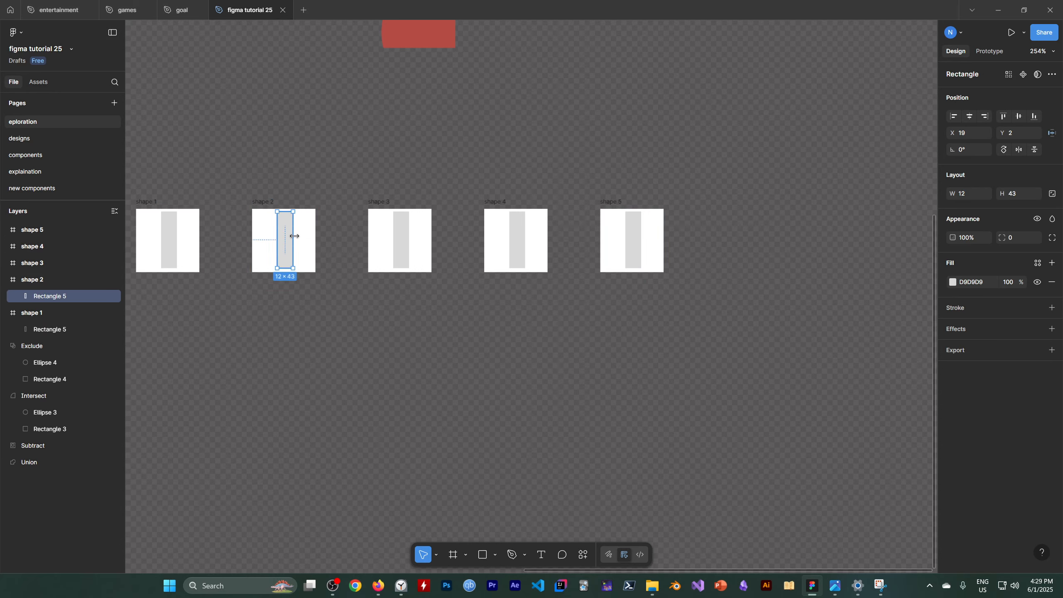
pyautogui.click(172, 237)
pyautogui.click(279, 243)
pyautogui.click(404, 245)
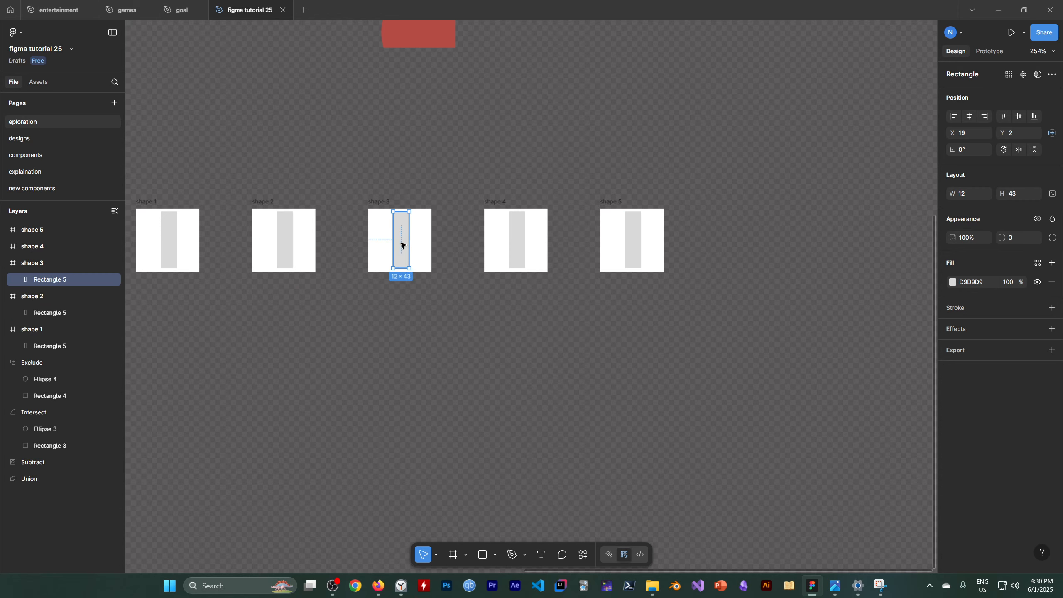
pyautogui.click(276, 241)
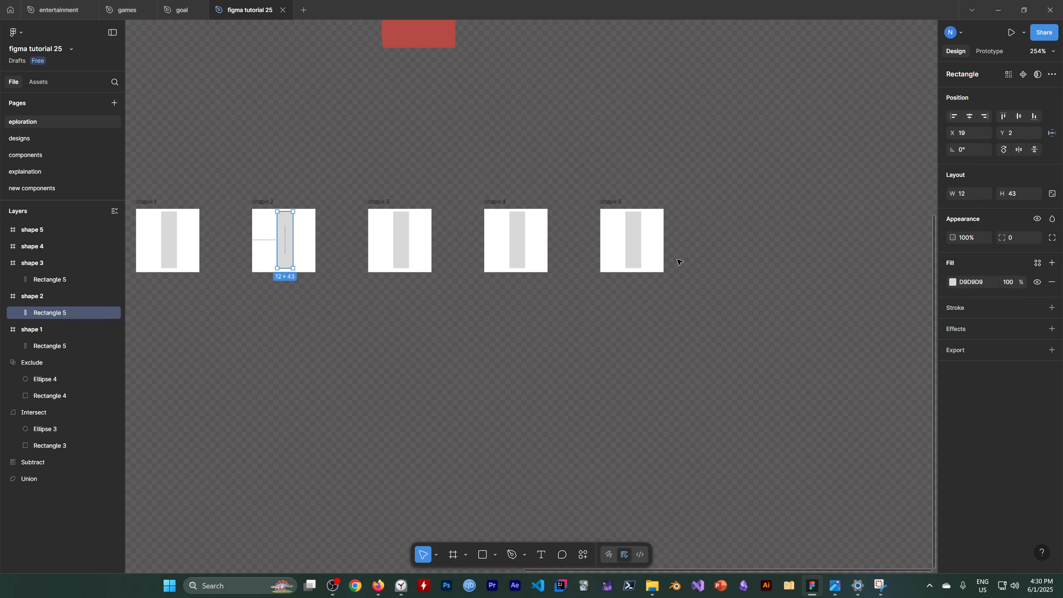
pyautogui.moveTo(686, 310); pyautogui.dragTo(242, 189)
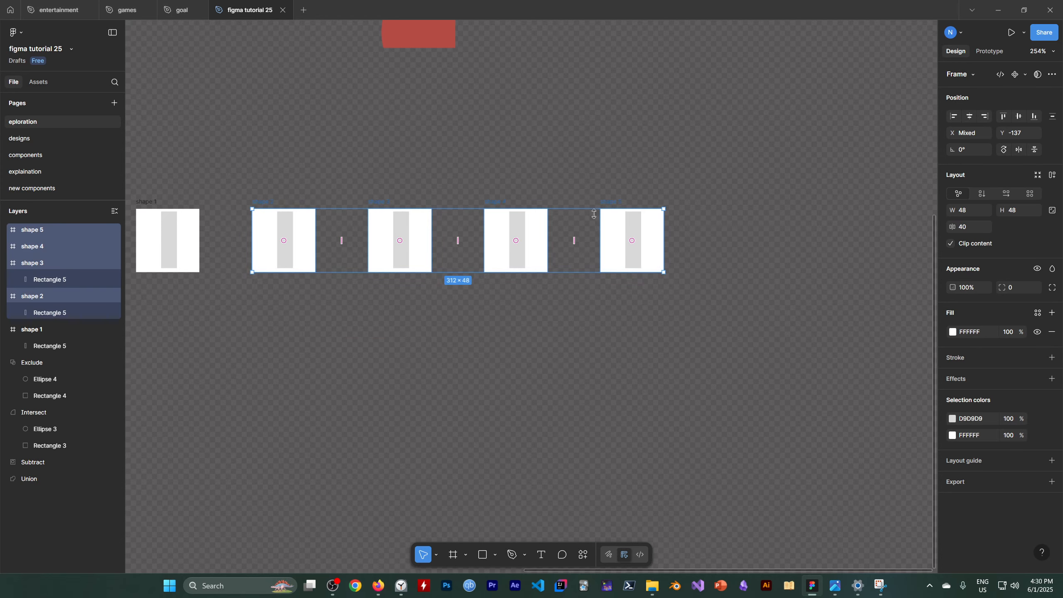
pyautogui.press('Delete')
pyautogui.click(169, 240)
pyautogui.press('Delete')
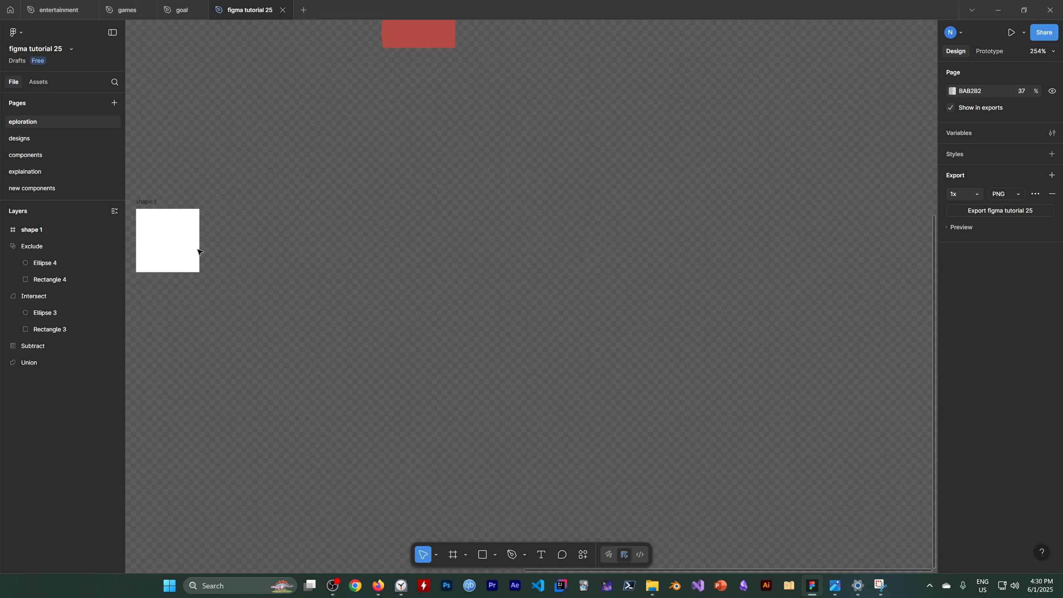
# Duplicate the empty shape 1 frame four times to make an evenly spaced row of five frames
pyautogui.click(197, 249)
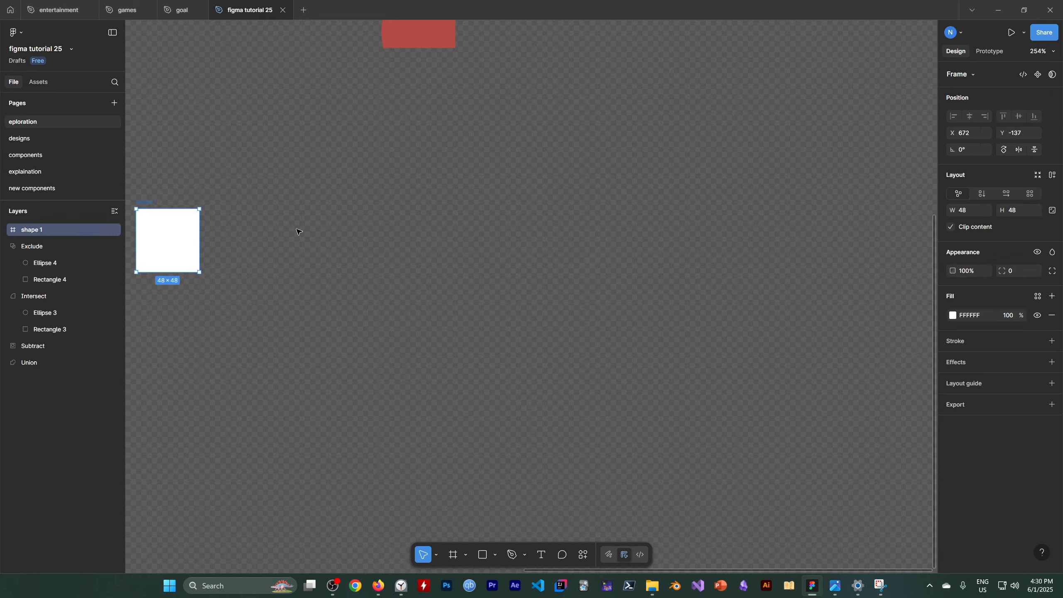
pyautogui.hotkey('ctrl', 'd')
pyautogui.hotkey('ctrl', 'd')
pyautogui.hotkey('ctrl', 'd')
pyautogui.hotkey('ctrl', 'd')
pyautogui.click(452, 325)
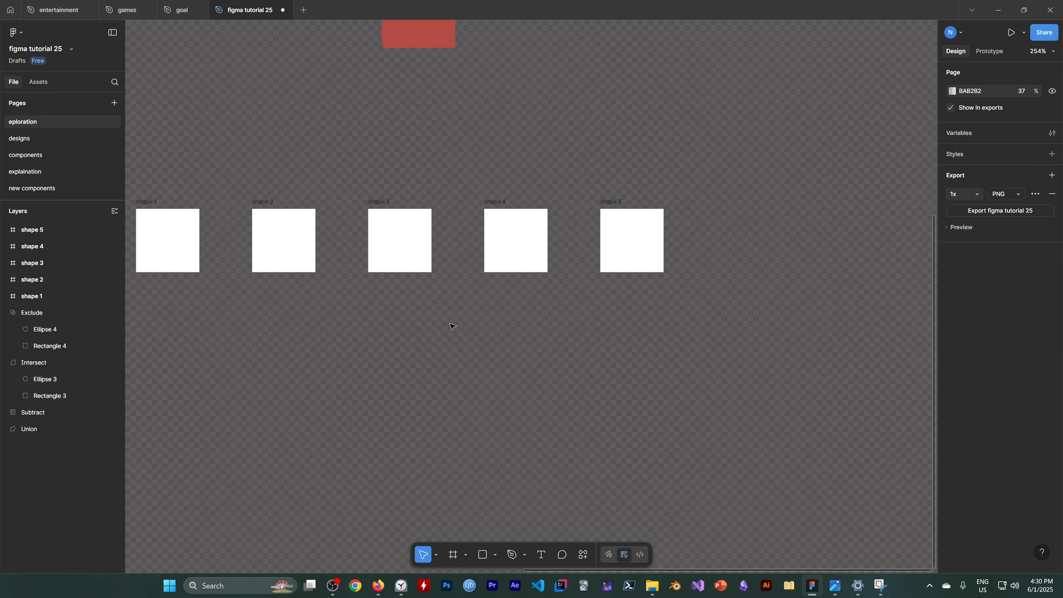
# Draw a tall rectangle in the middle of the shape 1 frame and narrow it to about 13 × 42
pyautogui.press('space')
pyautogui.moveTo(381, 321); pyautogui.dragTo(613, 334)
pyautogui.scroll(5, 457, 295)
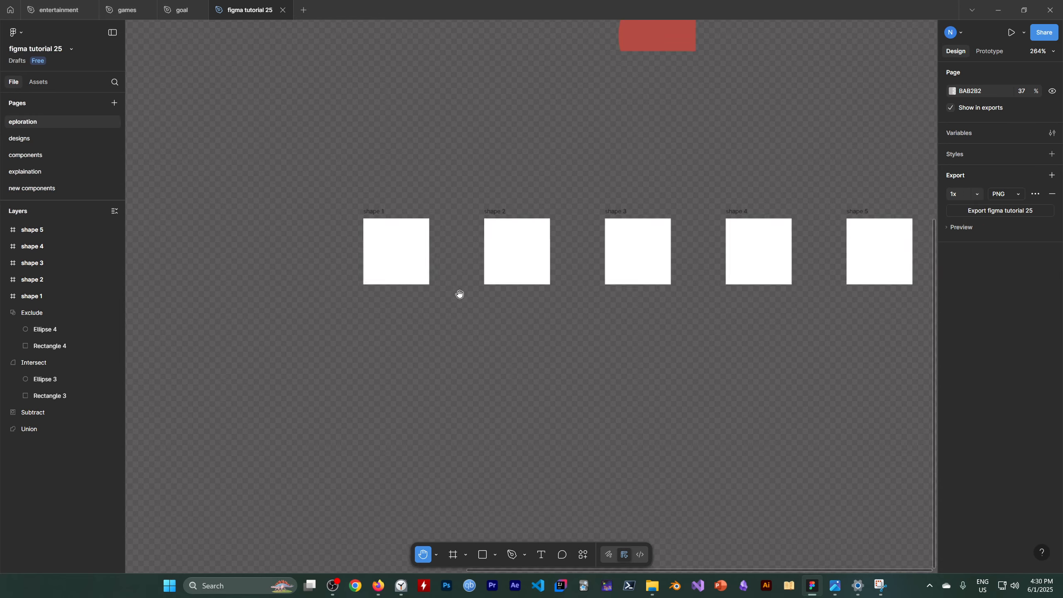
pyautogui.scroll(3, 457, 293)
pyautogui.moveTo(395, 275); pyautogui.dragTo(433, 280)
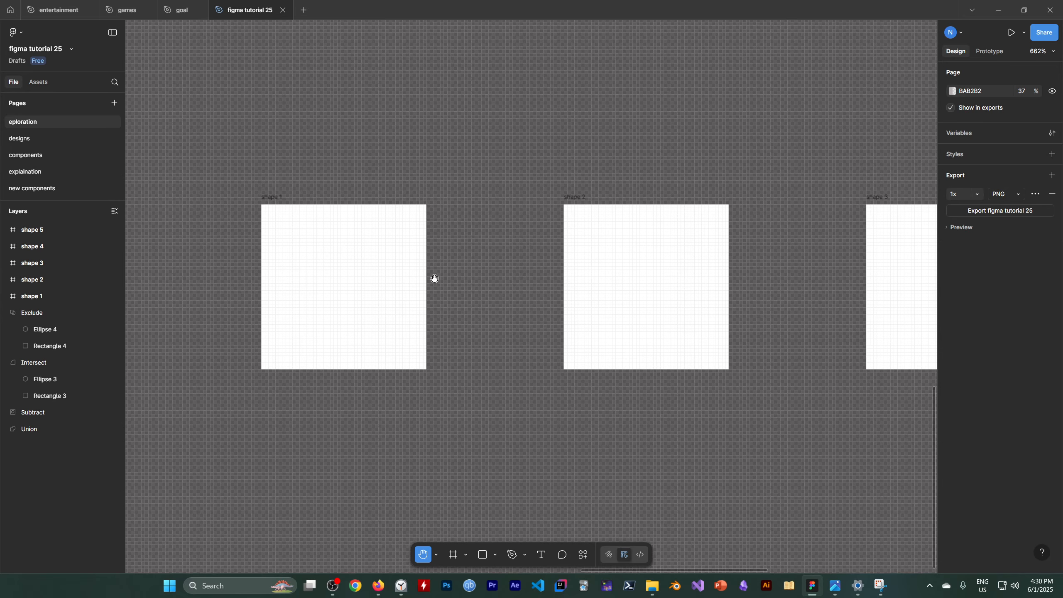
pyautogui.press('r')
pyautogui.moveTo(319, 215)
pyautogui.mouseDown()
pyautogui.moveTo(368, 285)
pyautogui.moveTo(371, 359)
pyautogui.mouseUp()
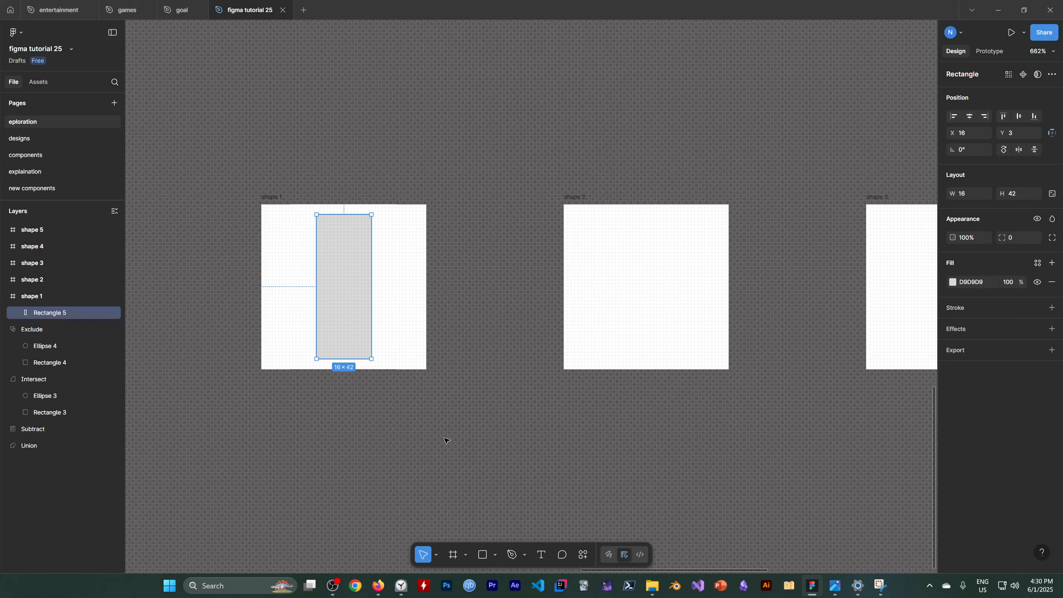
pyautogui.click(445, 440)
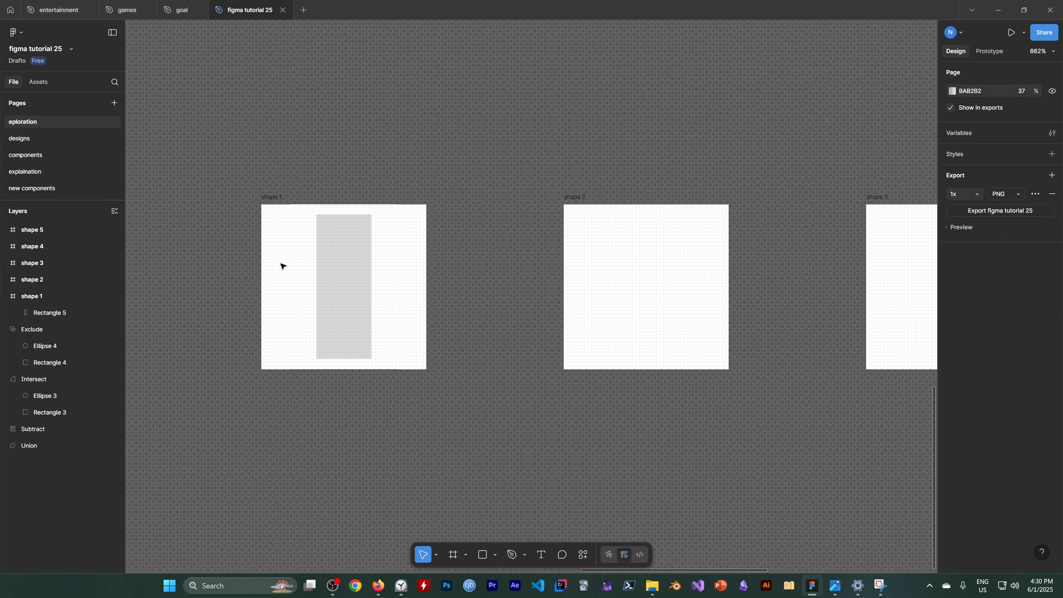
pyautogui.click(338, 272)
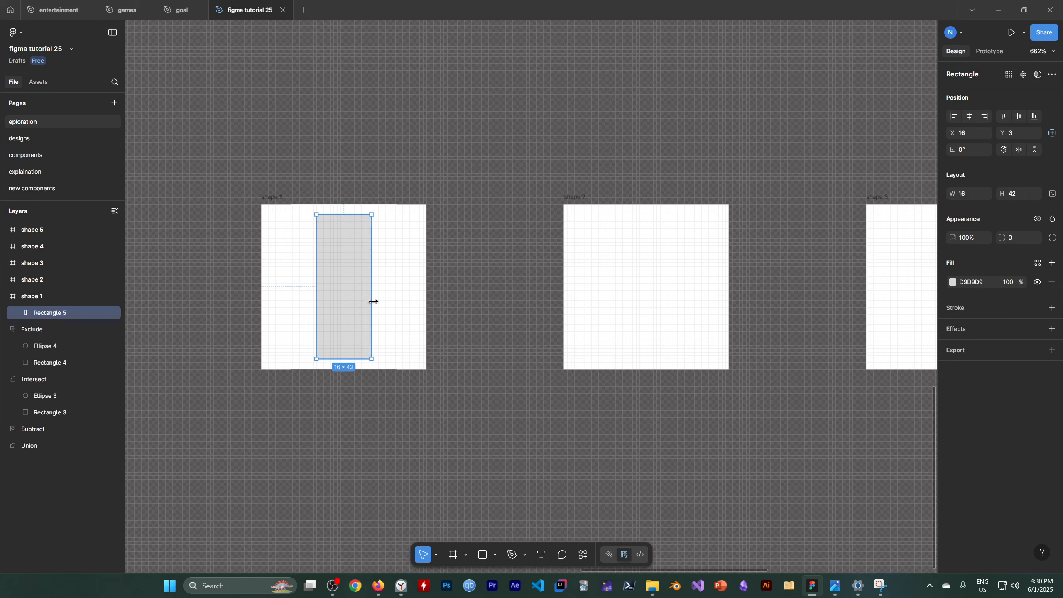
pyautogui.moveTo(371, 298); pyautogui.dragTo(361, 291)
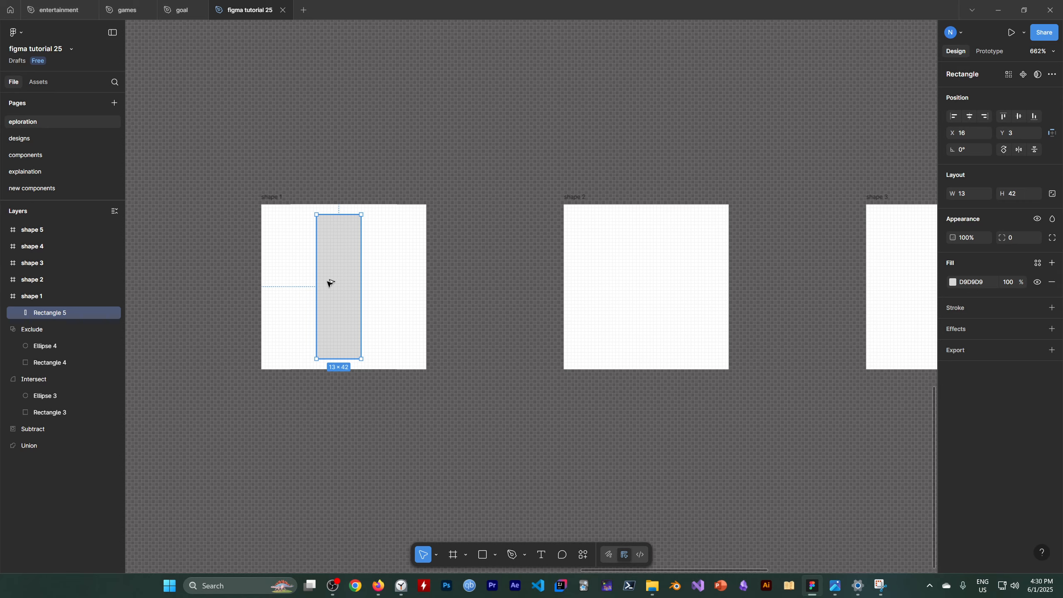
# Add two 13 × 24 rectangles in shape 1, one at the tall rectangle's lower left and one at its upper right
pyautogui.moveTo(328, 284); pyautogui.dragTo(286, 299)
pyautogui.moveTo(292, 375); pyautogui.dragTo(386, 253)
pyautogui.click(467, 315)
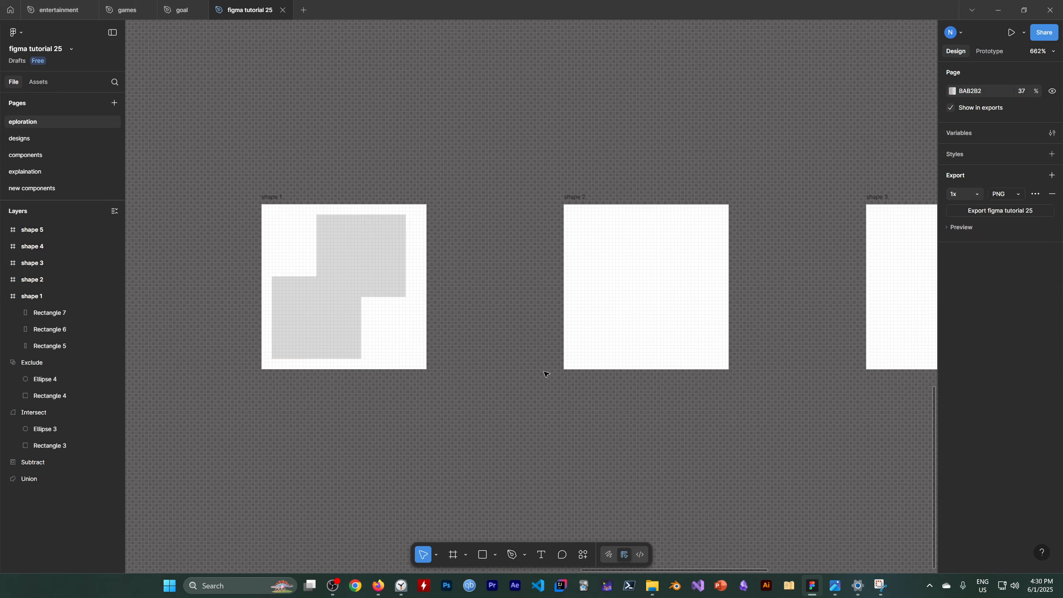
# Check the reference icon in Snipping Tool and round the tall middle rectangle's corners with a radius of 15
pyautogui.click(879, 586)
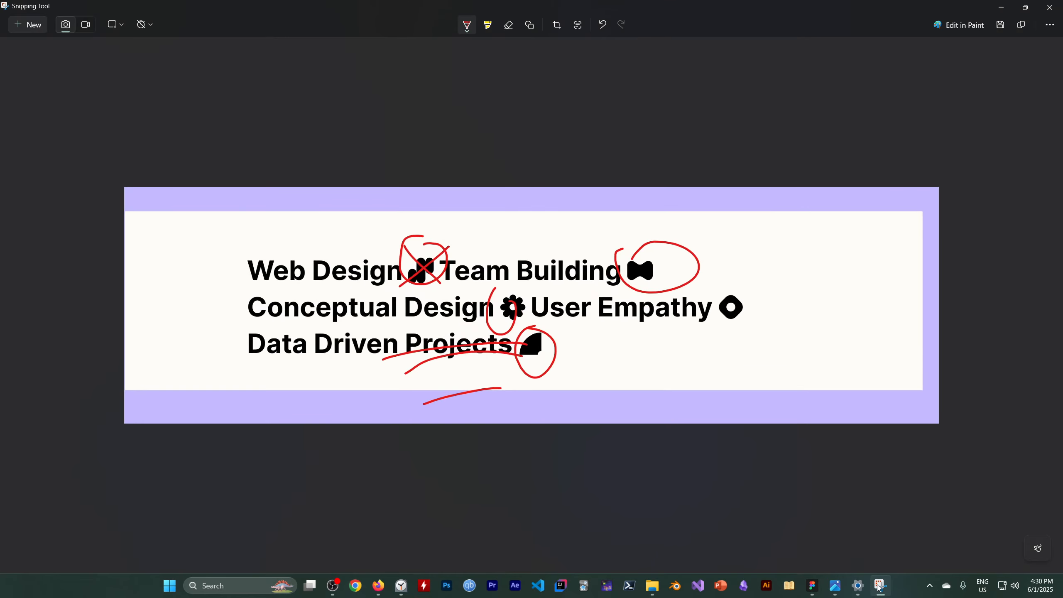
pyautogui.click(878, 586)
pyautogui.click(337, 306)
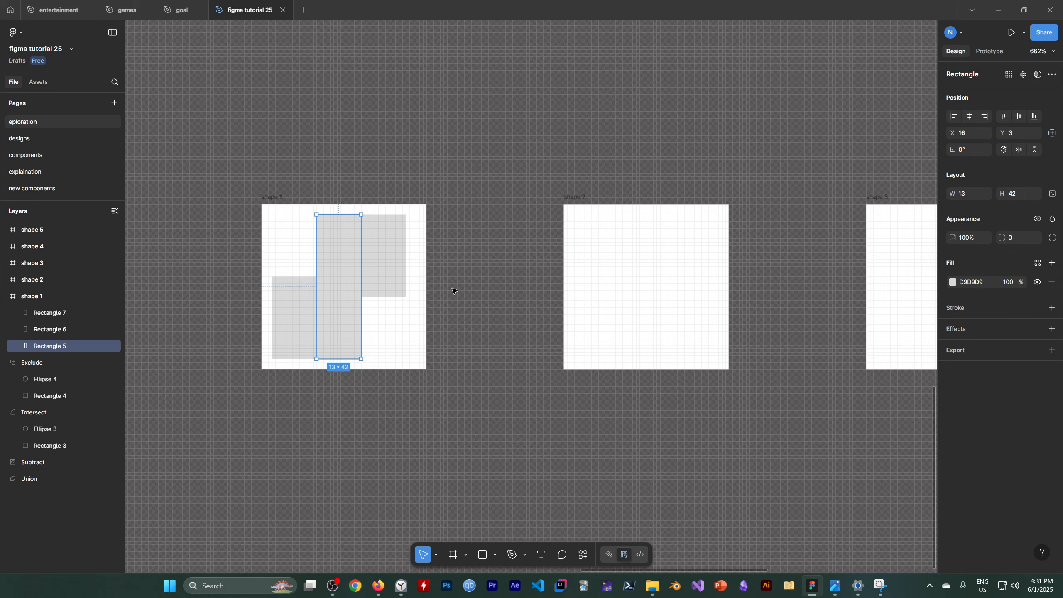
pyautogui.moveTo(1001, 237); pyautogui.dragTo(92, 235)
# Set the corner radius of the two short side rectangles in shape 1 to 15
pyautogui.click(389, 268)
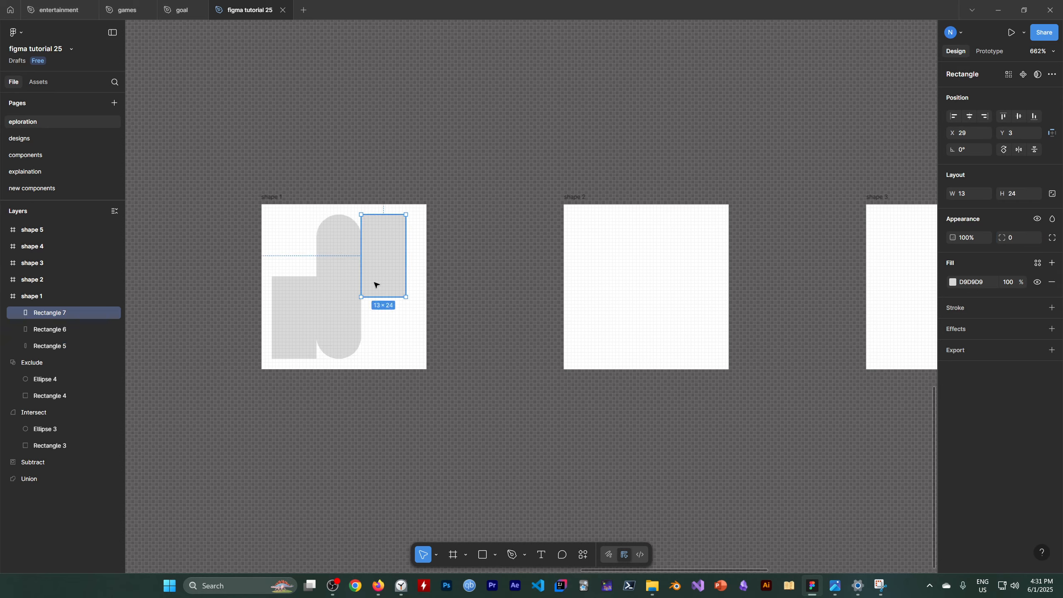
pyautogui.click(295, 320)
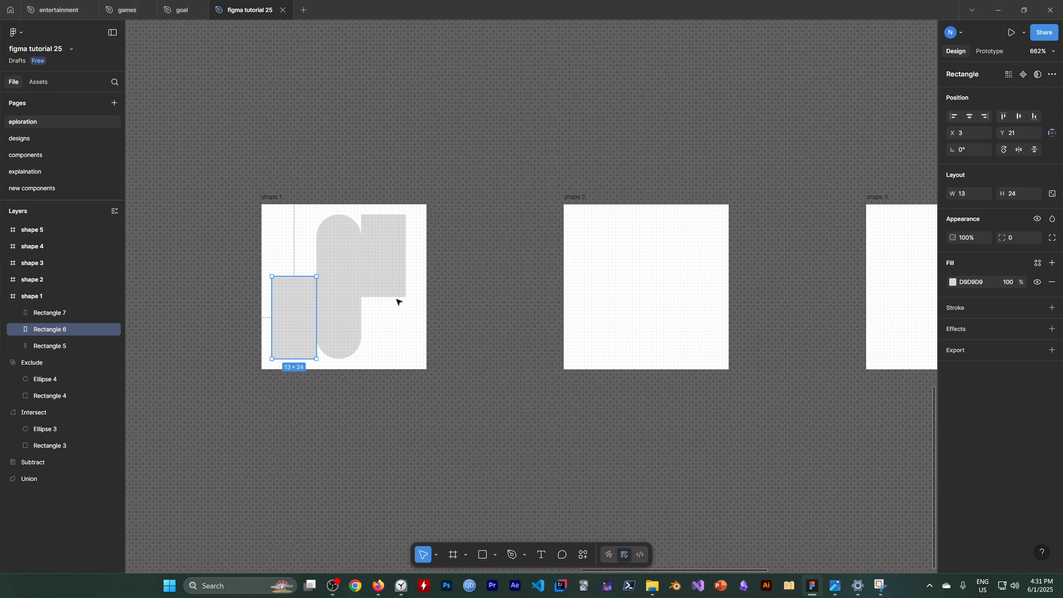
pyautogui.click(396, 264)
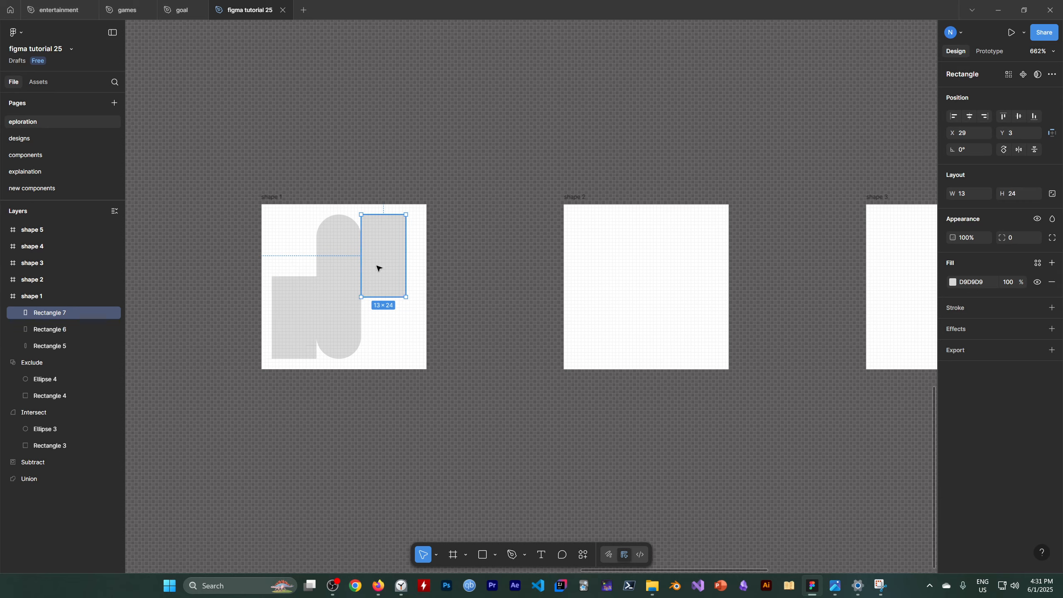
pyautogui.keyDown('shift'); pyautogui.click(295, 305); pyautogui.keyUp('shift')
pyautogui.moveTo(1001, 254); pyautogui.dragTo(100, 254)
pyautogui.click(525, 336)
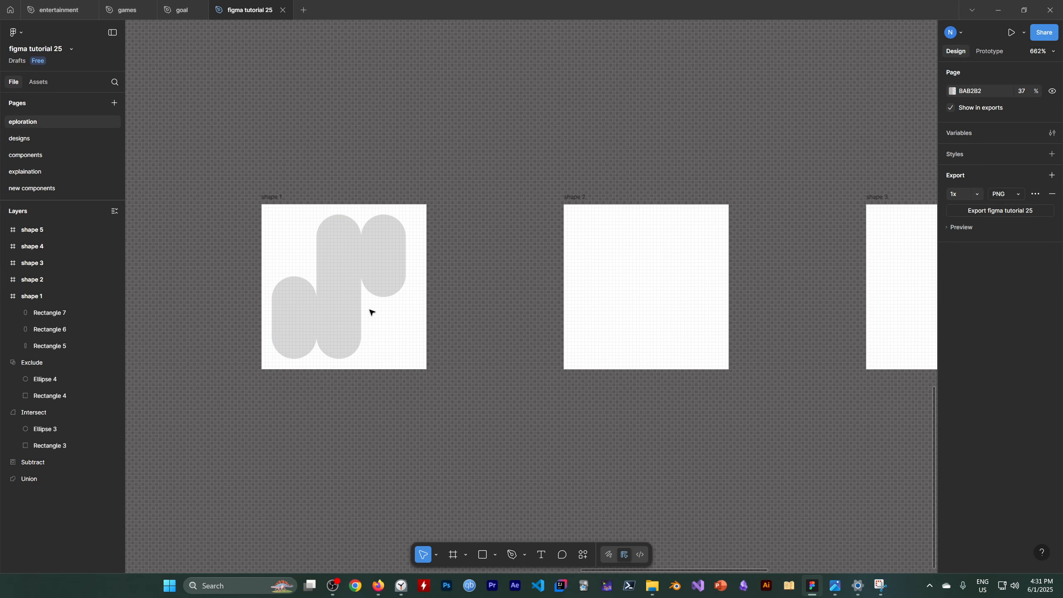
# Combine the three rounded rectangles in shape 1 into a single shape with the Union boolean operation
pyautogui.click(349, 326)
pyautogui.click(304, 320)
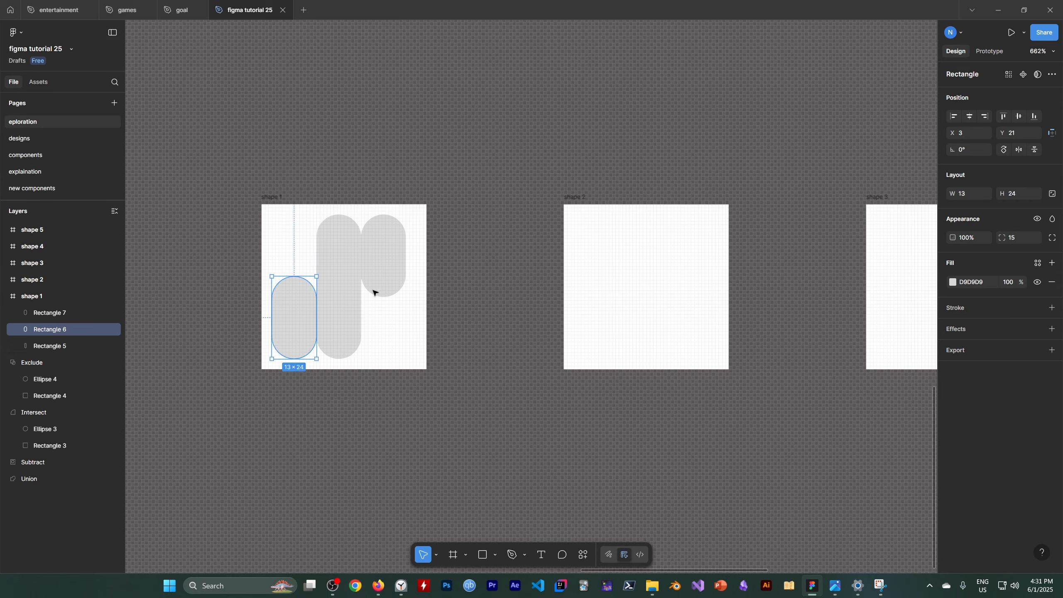
pyautogui.click(374, 292)
pyautogui.click(404, 335)
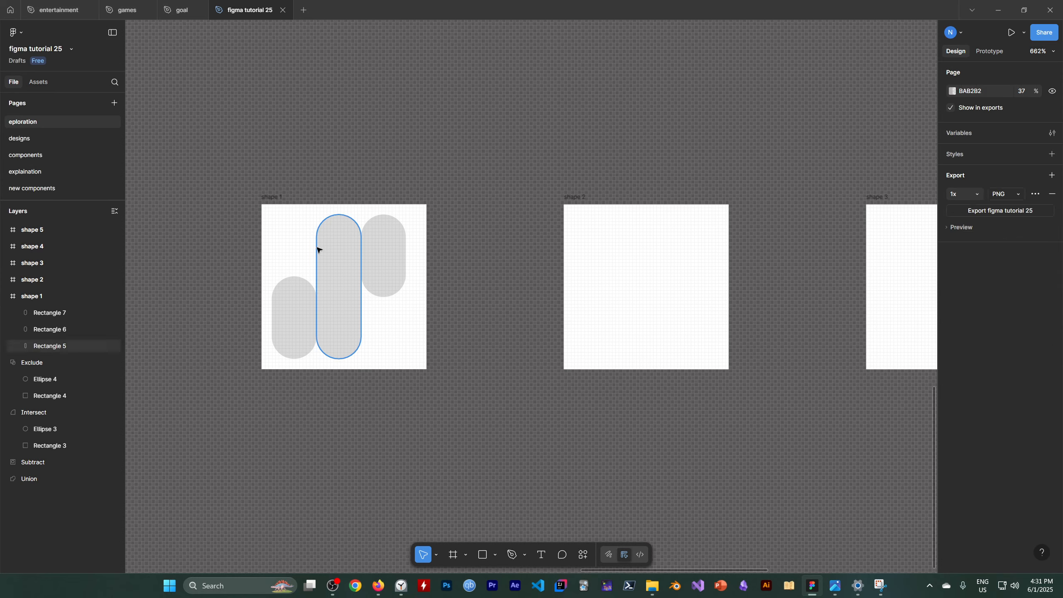
pyautogui.moveTo(275, 220); pyautogui.dragTo(414, 346)
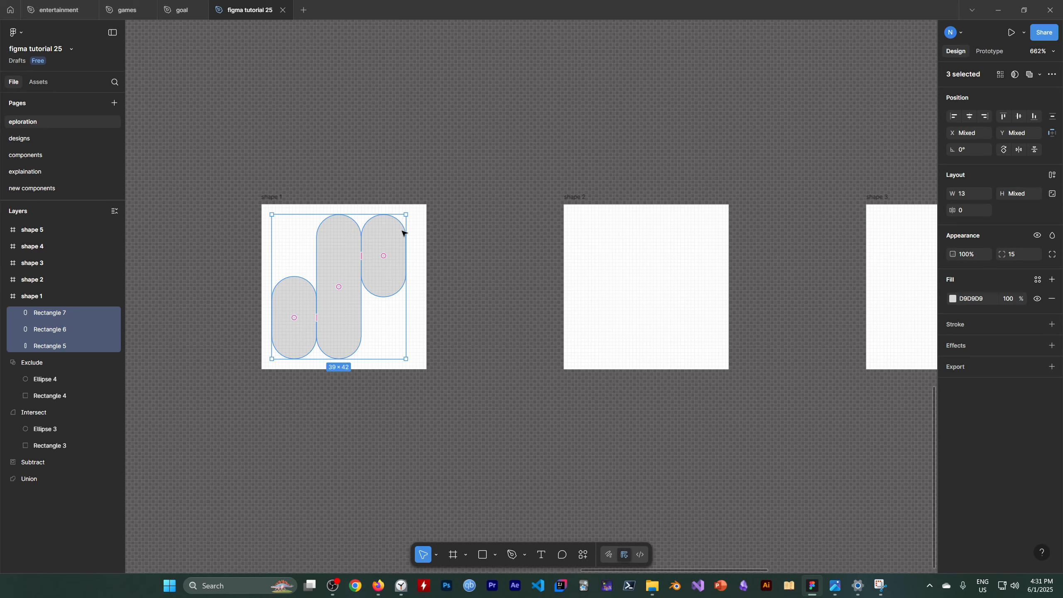
pyautogui.click(1039, 76)
pyautogui.click(1001, 94)
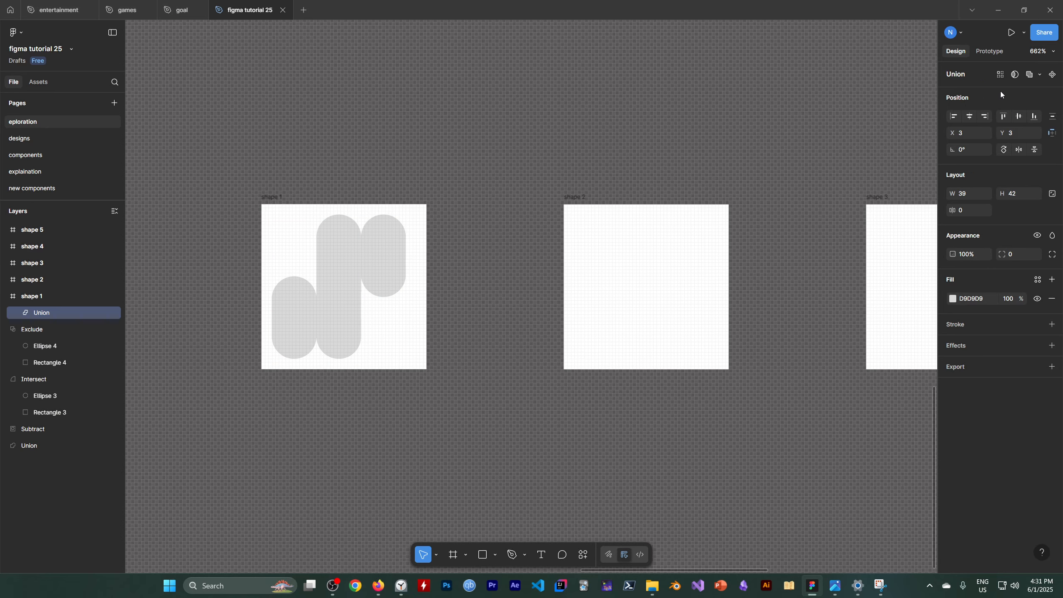
pyautogui.click(478, 375)
pyautogui.click(359, 288)
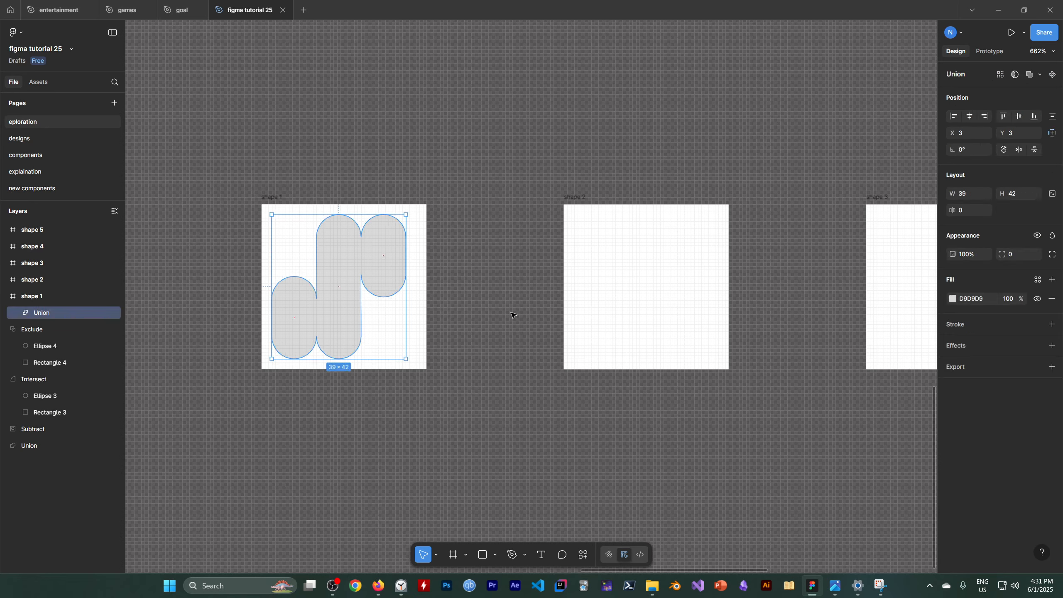
# Circle the ring-shaped icon beside "User Empathy" in the Snipping Tool reference image with the red pen
pyautogui.click(836, 591)
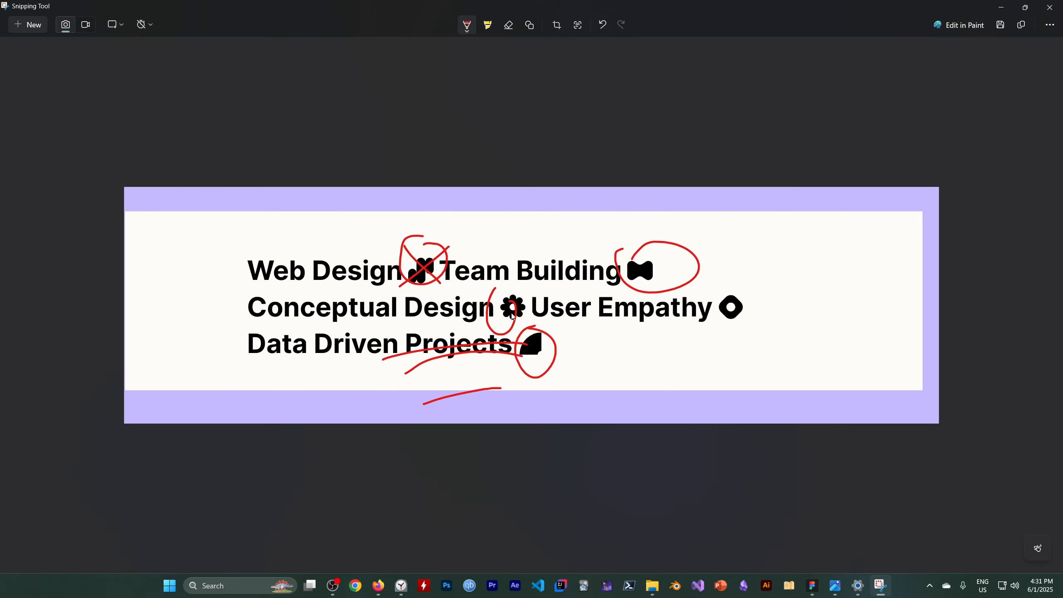
pyautogui.moveTo(724, 290)
pyautogui.mouseDown()
pyautogui.moveTo(752, 290)
pyautogui.moveTo(696, 313)
pyautogui.mouseUp()
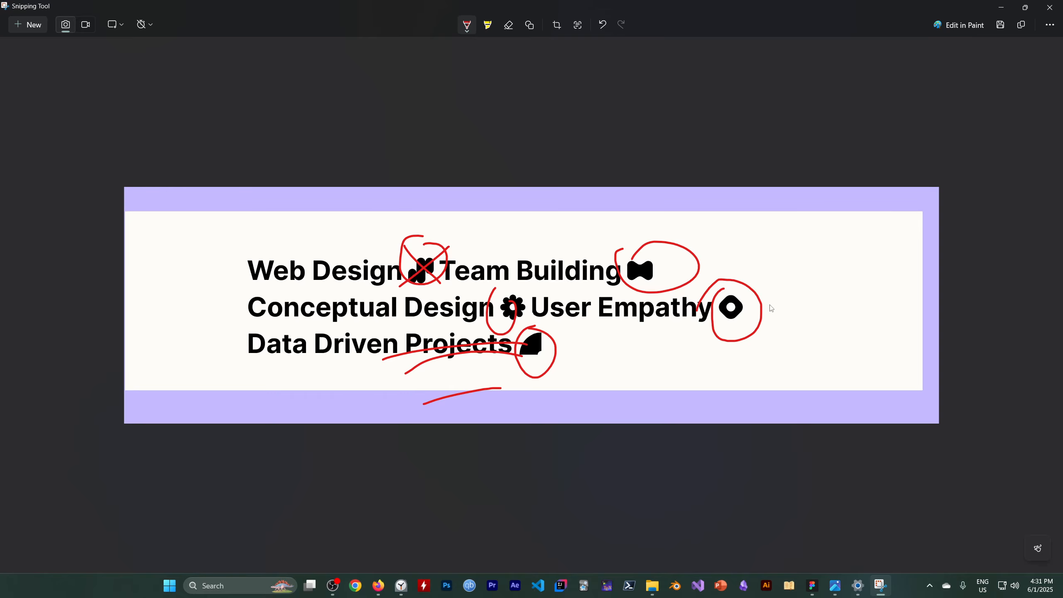
pyautogui.click(1000, 7)
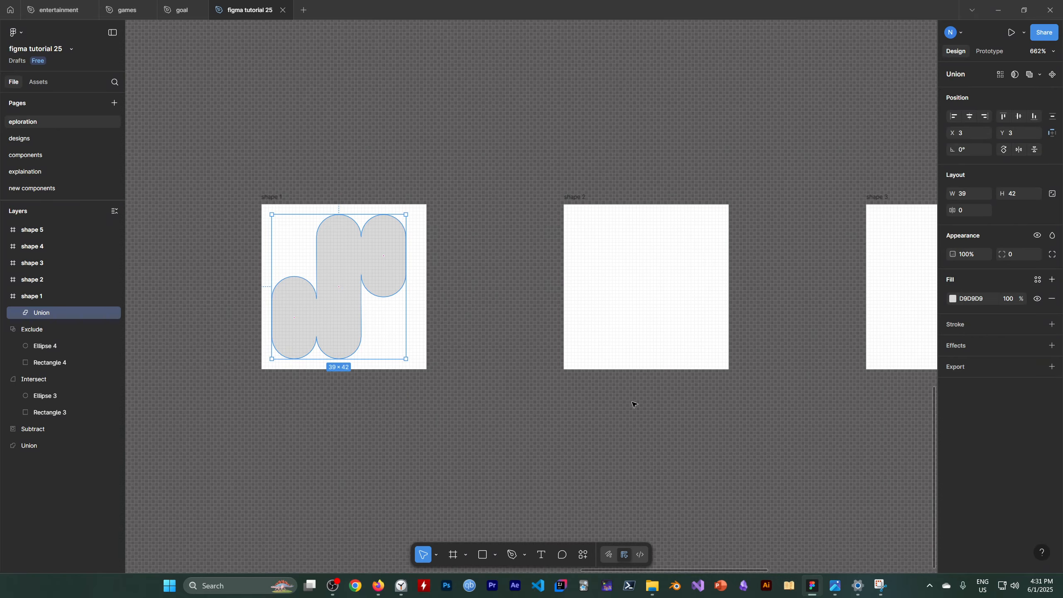
# Add a rectangle to the shape 2 frame and resize it to about 36 × 37
pyautogui.press('h')
pyautogui.moveTo(673, 404); pyautogui.dragTo(465, 420)
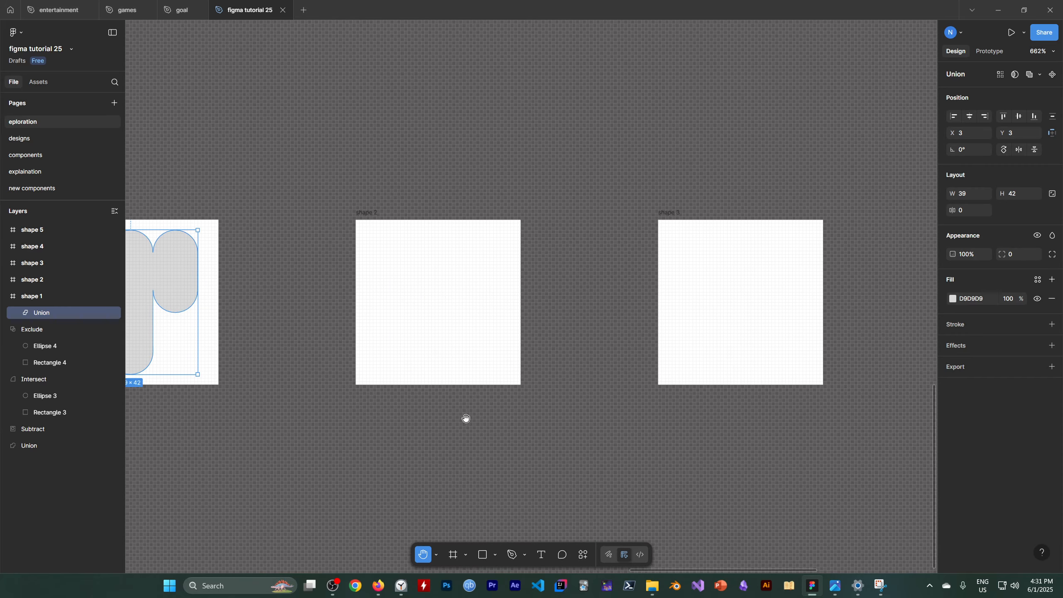
pyautogui.click(487, 553)
pyautogui.click(495, 555)
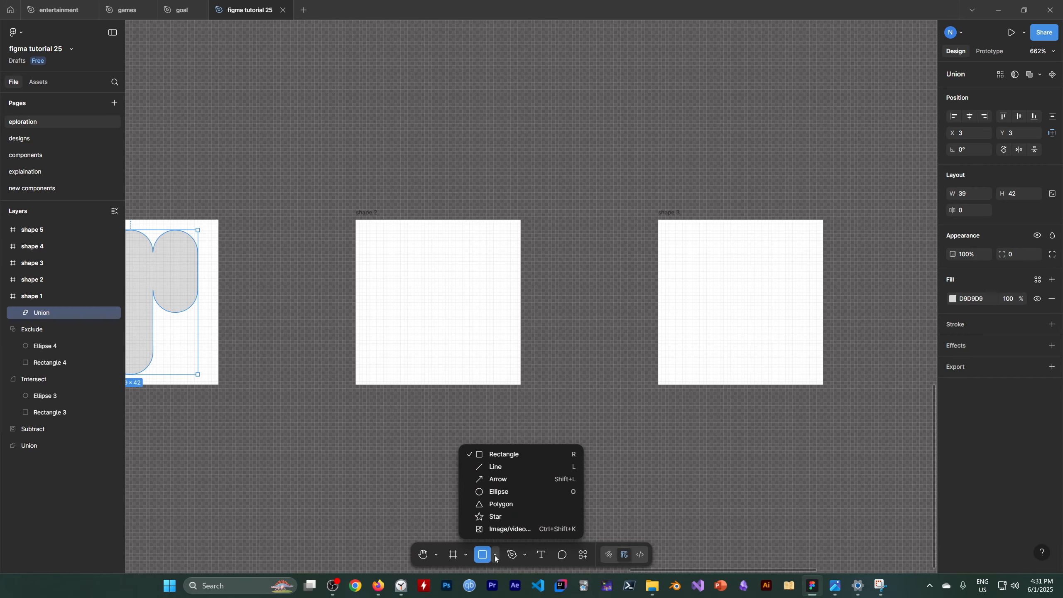
pyautogui.click(507, 454)
pyautogui.click(419, 276)
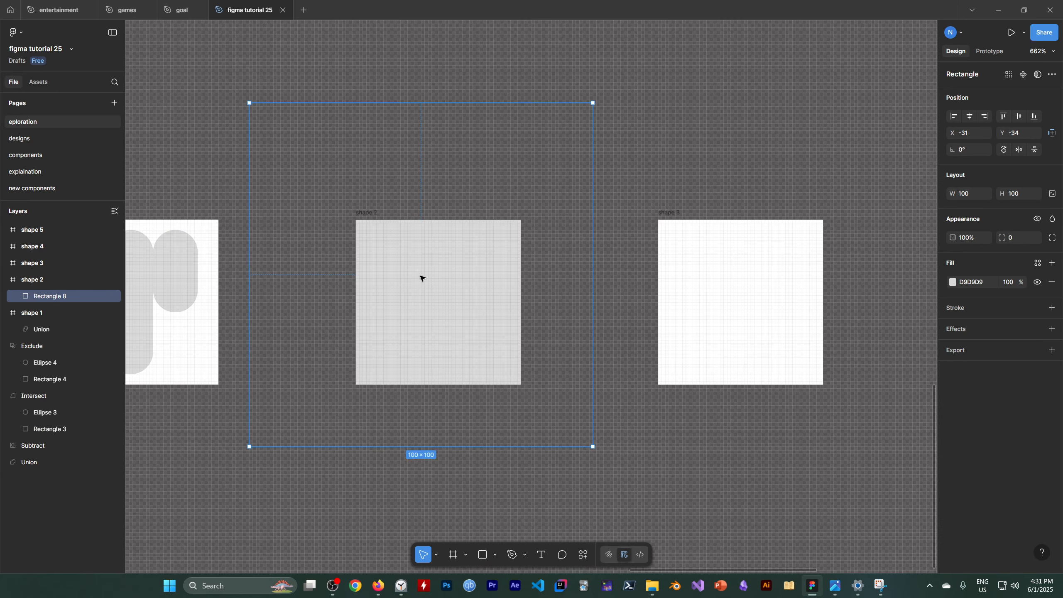
pyautogui.moveTo(250, 103); pyautogui.dragTo(500, 302)
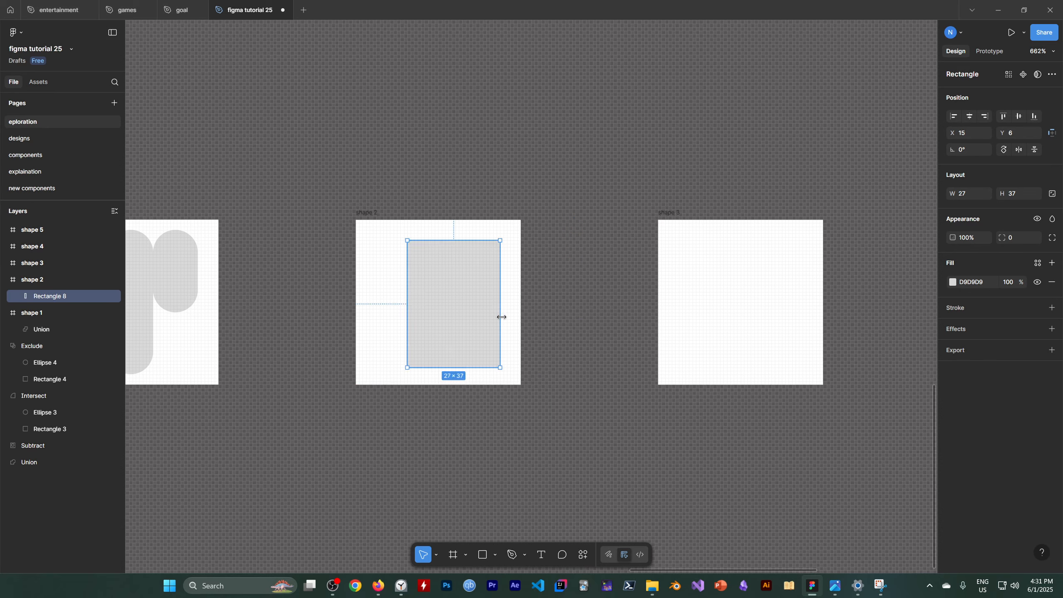
pyautogui.moveTo(407, 299); pyautogui.dragTo(377, 297)
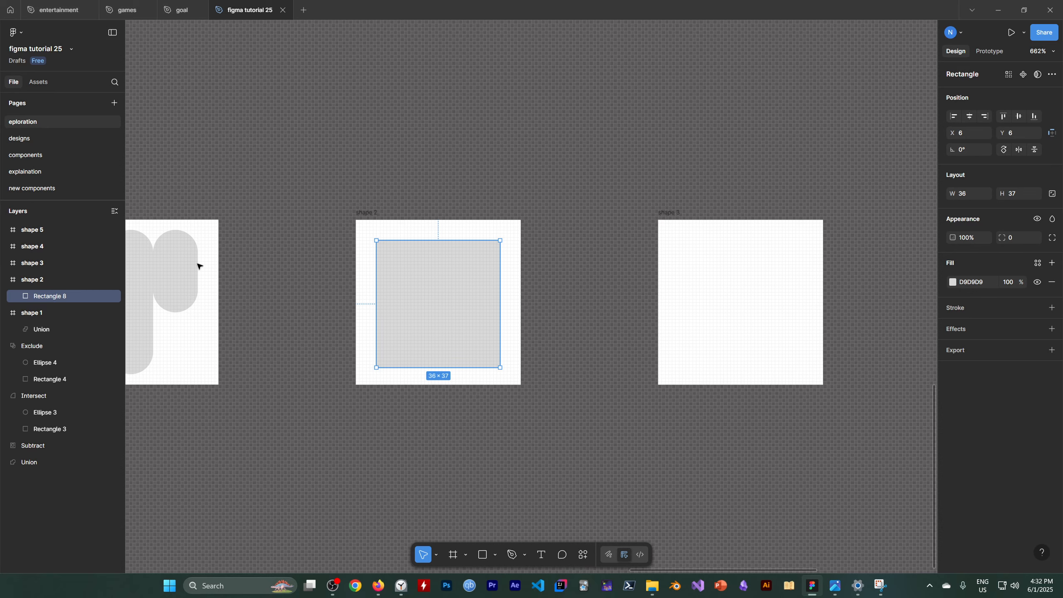
# Centre the rectangle vertically inside the shape 2 frame
pyautogui.click(61, 279)
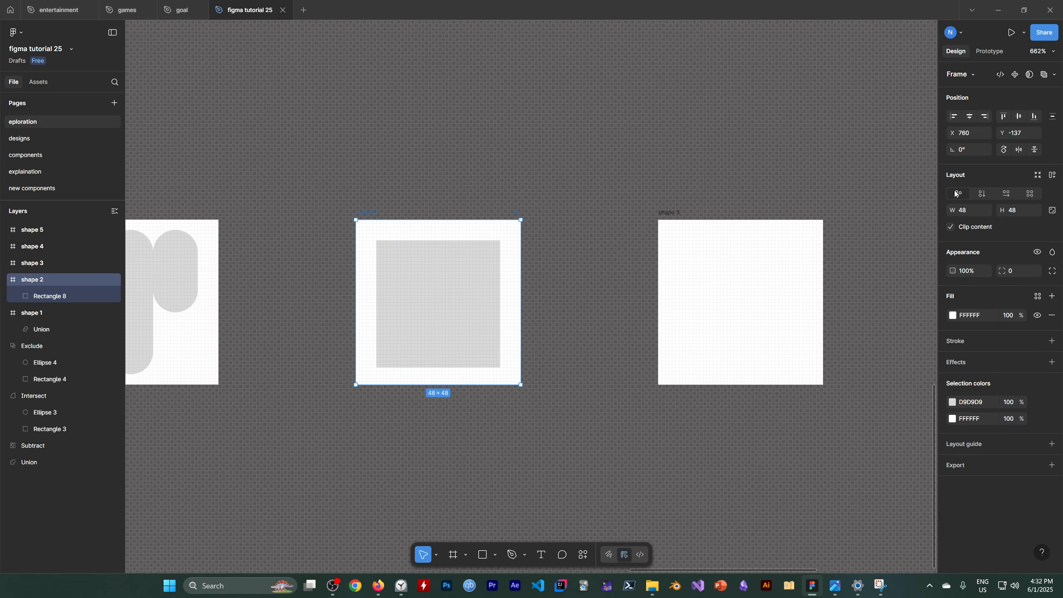
pyautogui.click(1018, 116)
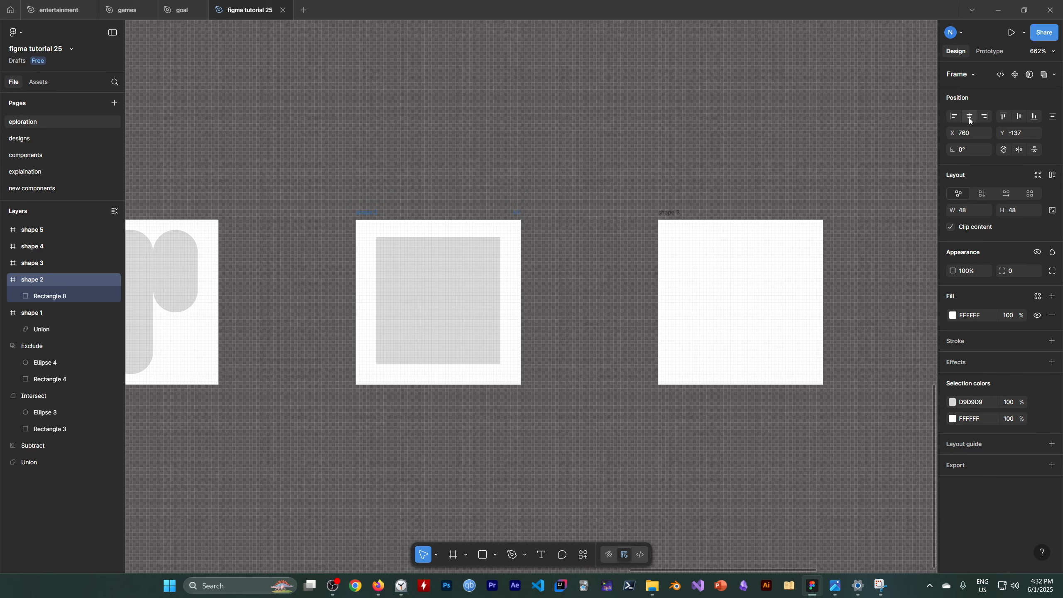
pyautogui.click(613, 367)
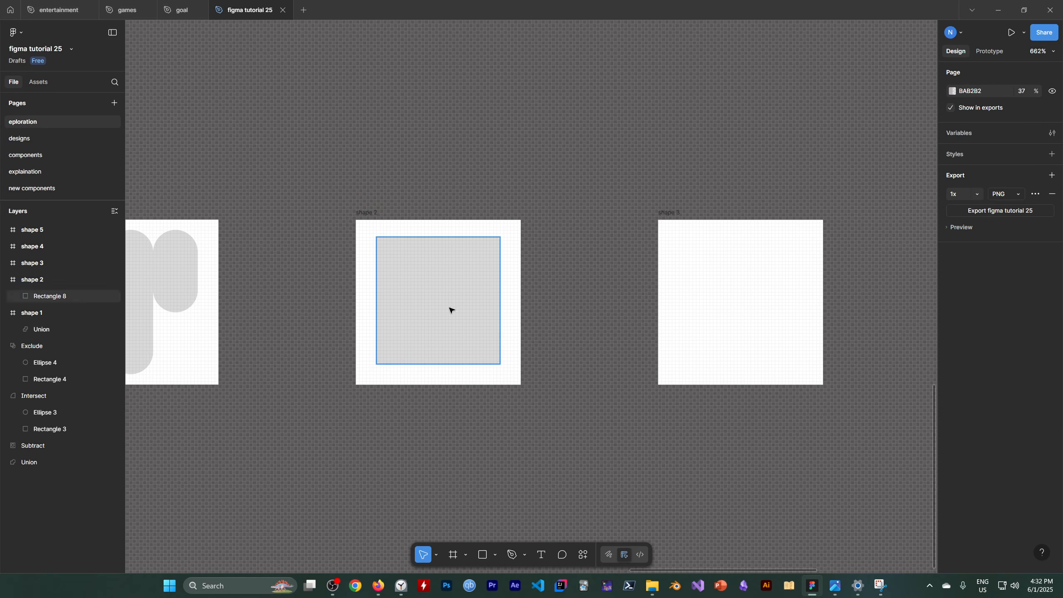
# Check the ring icon in the Snipping Tool reference and add a circle about 19 × 19 in the middle of shape 2's rectangle
pyautogui.click(881, 588)
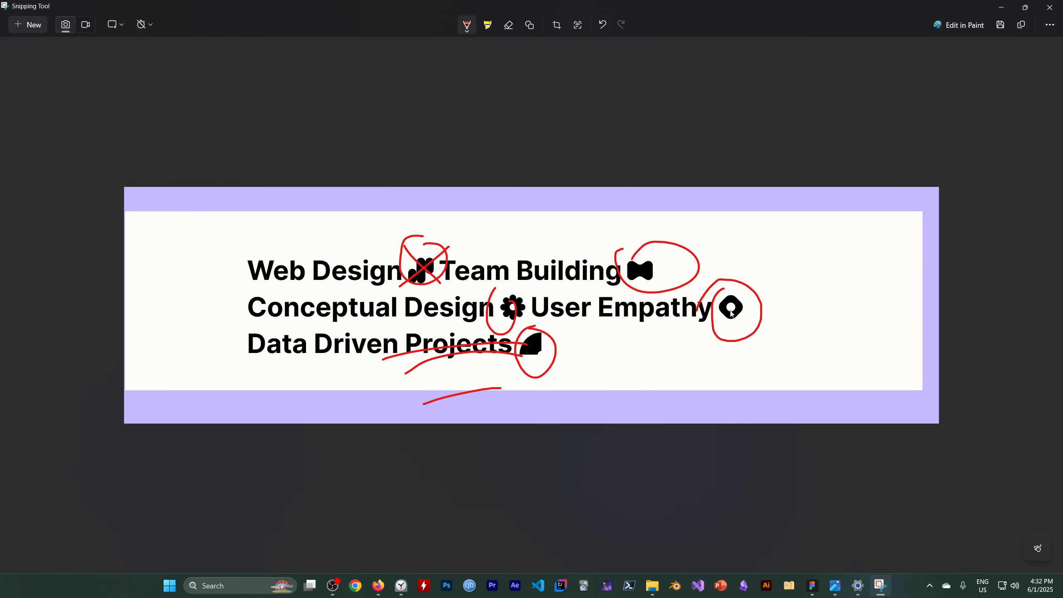
pyautogui.click(830, 580)
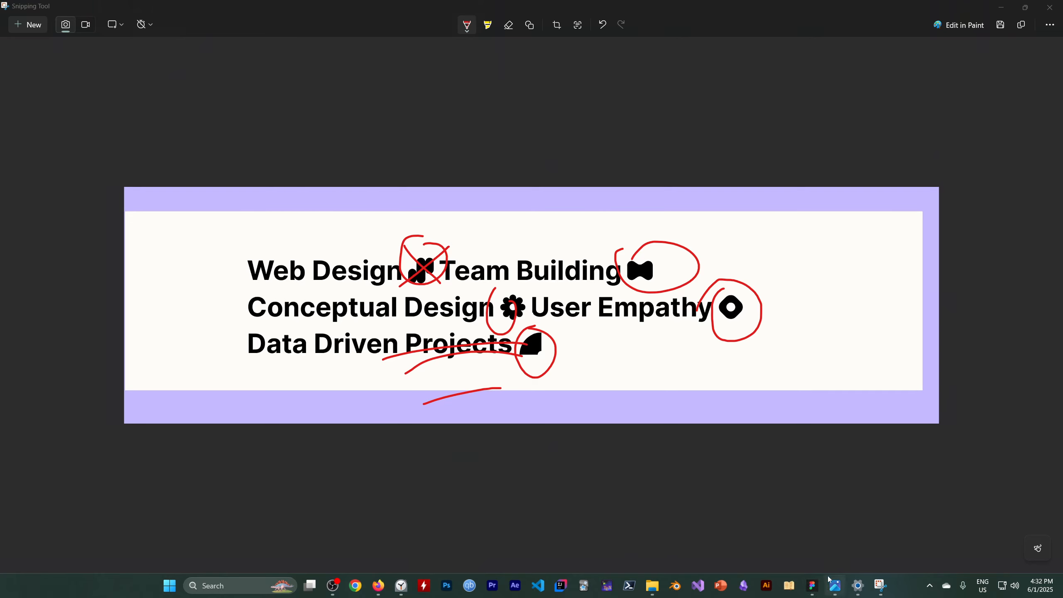
pyautogui.click(811, 585)
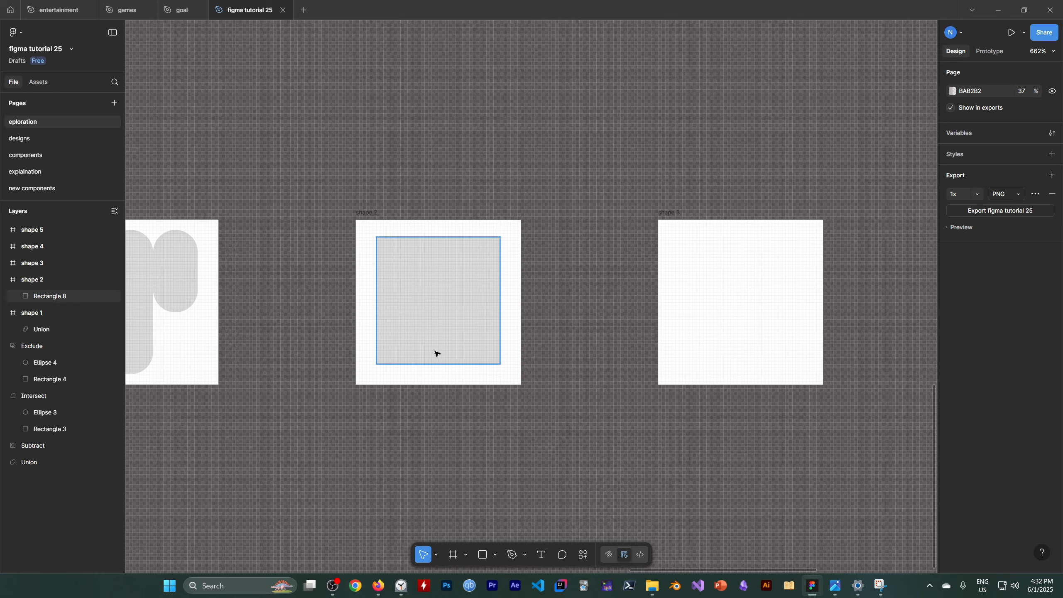
pyautogui.click(494, 554)
pyautogui.click(497, 491)
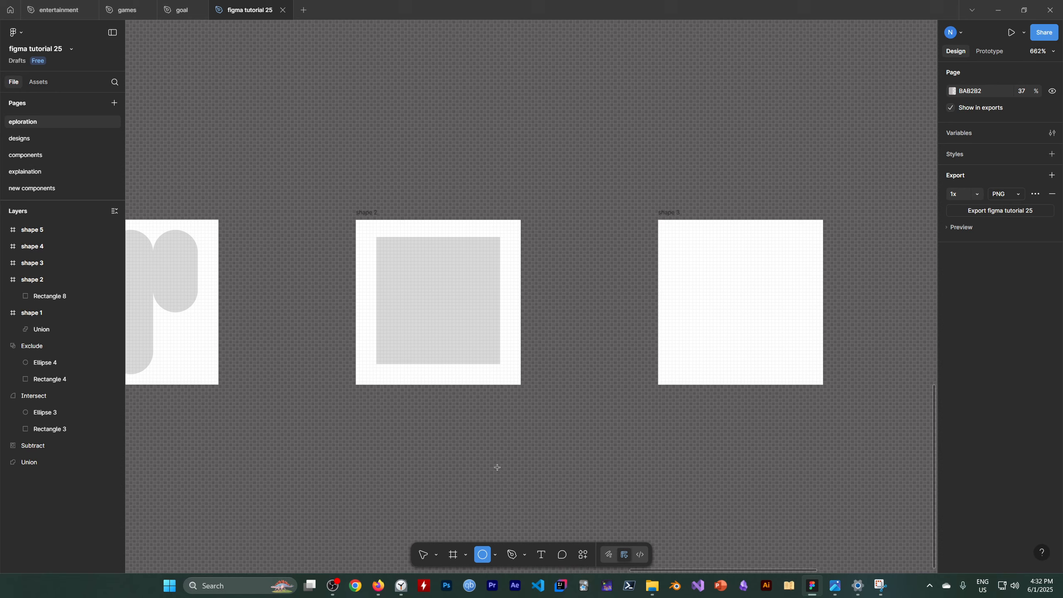
pyautogui.click(431, 291)
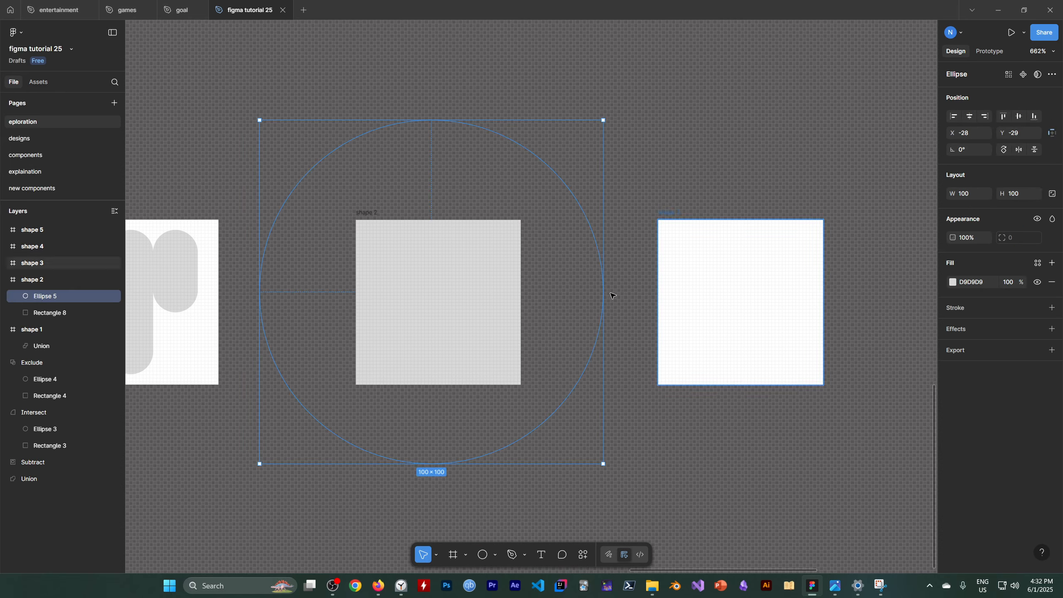
pyautogui.moveTo(260, 119); pyautogui.dragTo(692, 372)
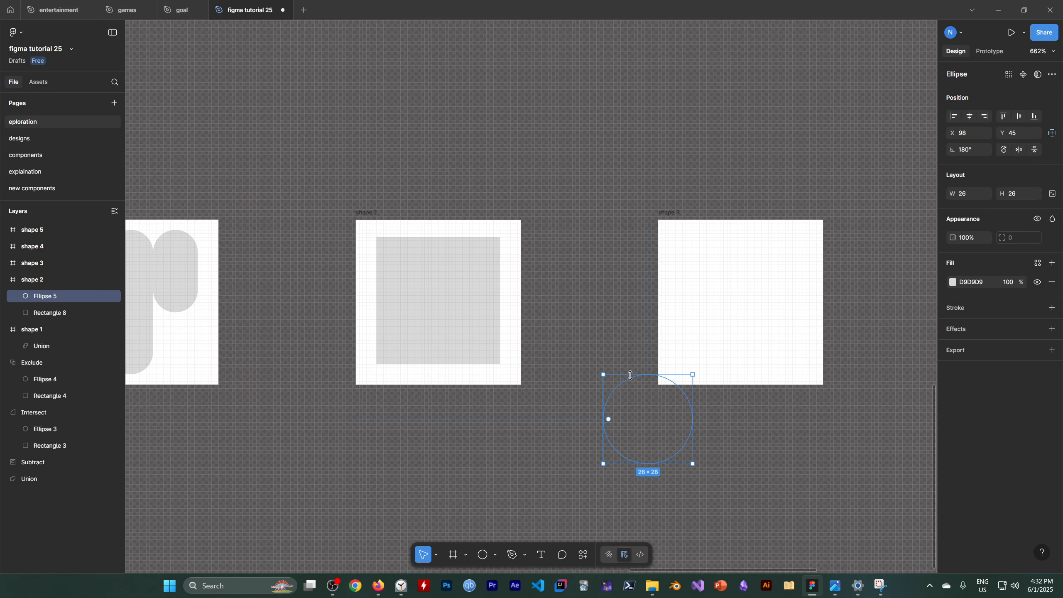
pyautogui.moveTo(444, 290)
pyautogui.mouseDown()
pyautogui.moveTo(486, 348)
pyautogui.moveTo(444, 300)
pyautogui.moveTo(435, 306)
pyautogui.mouseUp()
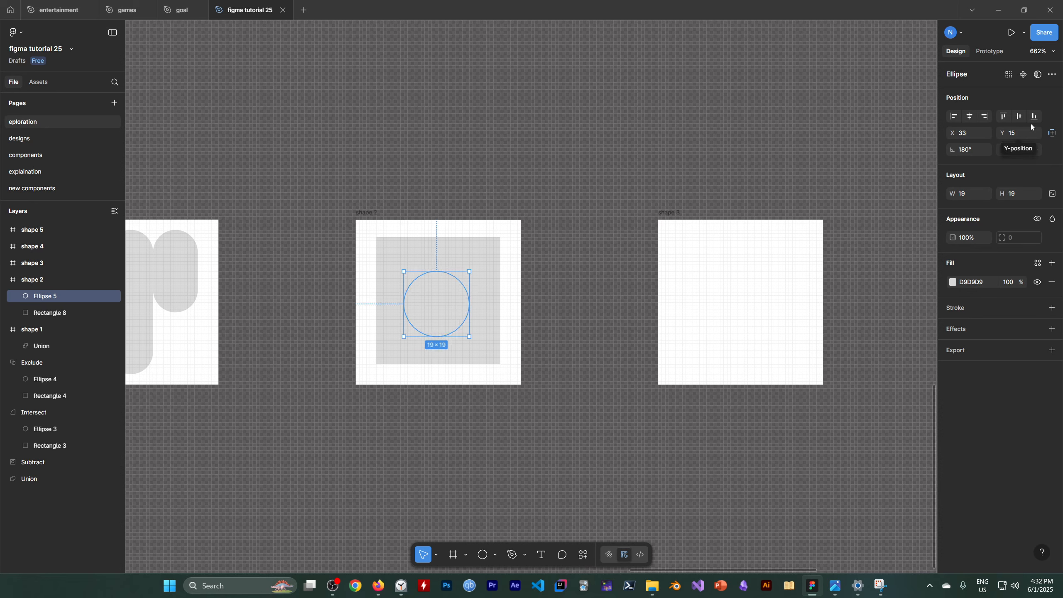
# Cut the circle out of the shape 2 rectangle with the Subtract boolean operation
pyautogui.click(371, 233)
pyautogui.moveTo(371, 233); pyautogui.dragTo(475, 365)
pyautogui.click(1040, 76)
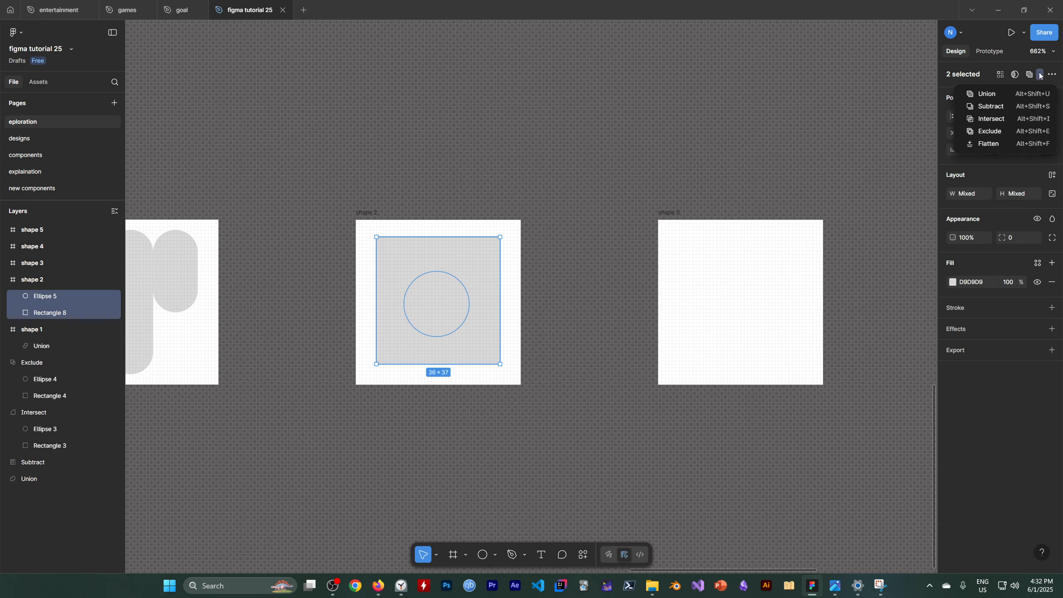
pyautogui.click(992, 105)
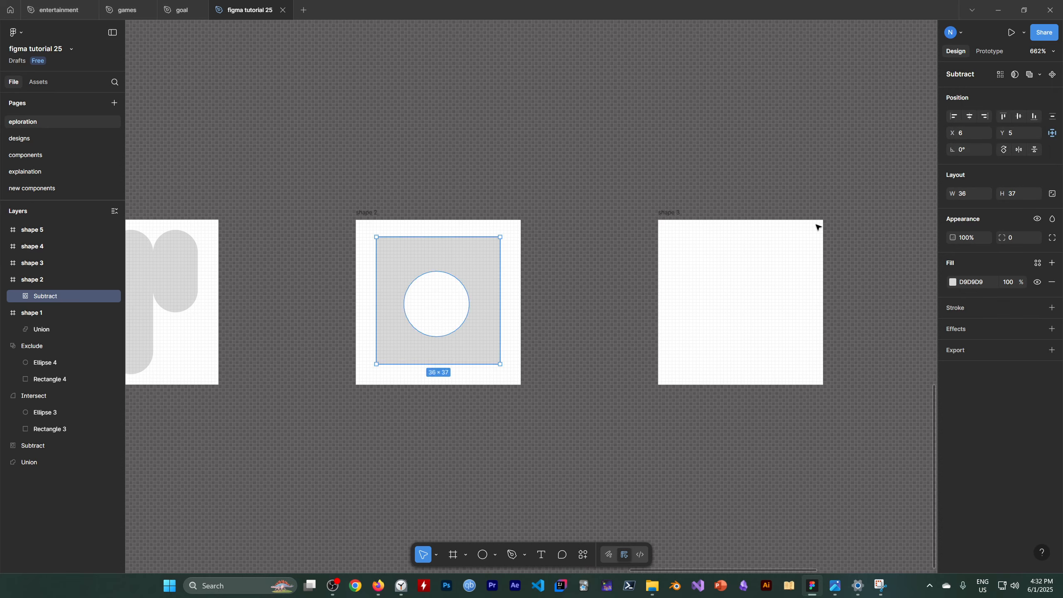
# Move the ellipse inside shape 2's Subtract group slightly upward to centre the hole in the rectangle
pyautogui.click(439, 296)
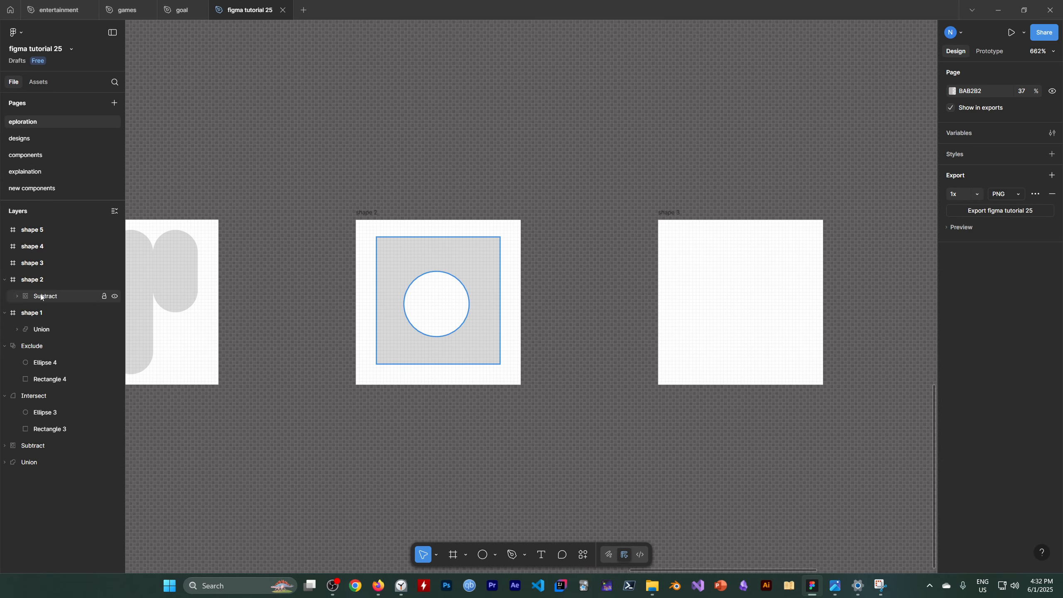
pyautogui.click(17, 296)
pyautogui.click(62, 312)
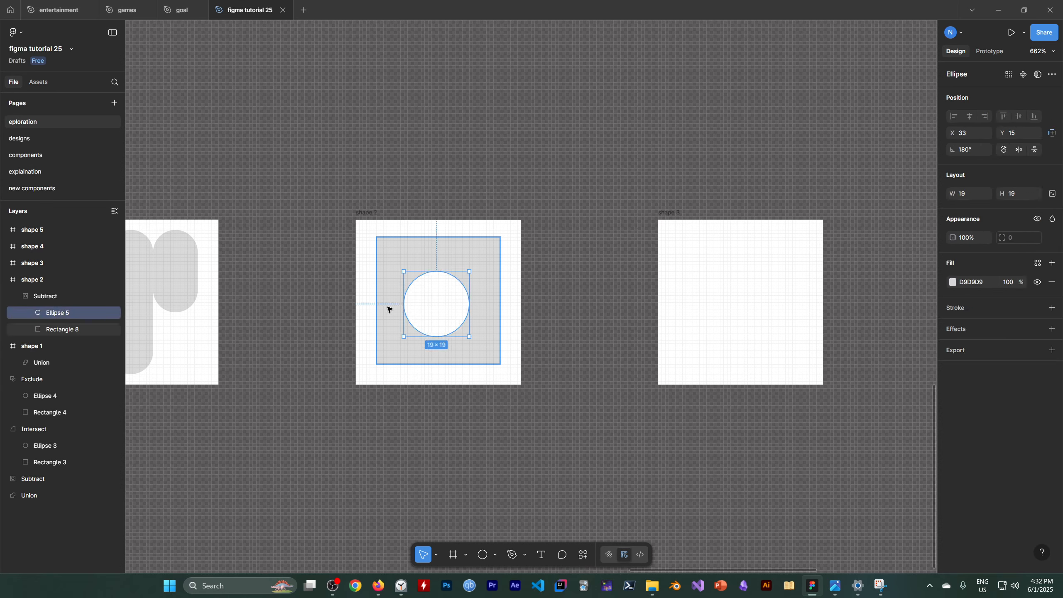
pyautogui.moveTo(426, 304)
pyautogui.mouseDown()
pyautogui.moveTo(439, 306)
pyautogui.moveTo(429, 301)
pyautogui.mouseUp()
pyautogui.click(566, 321)
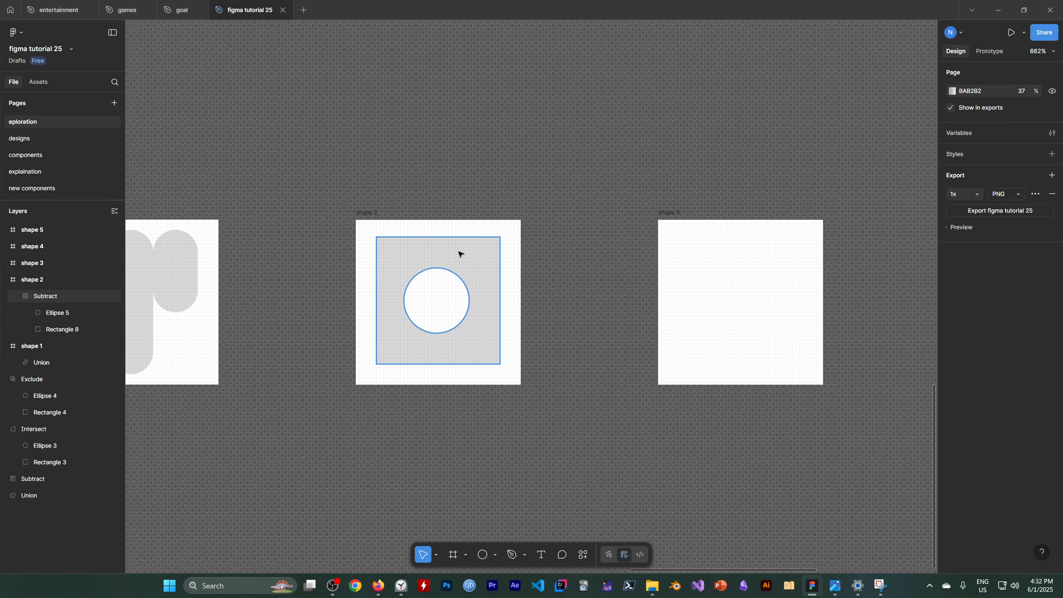
# Cross out the ring-shaped icon beside "User Empathy" in the Snipping Tool reference image and return to Figma
pyautogui.click(459, 254)
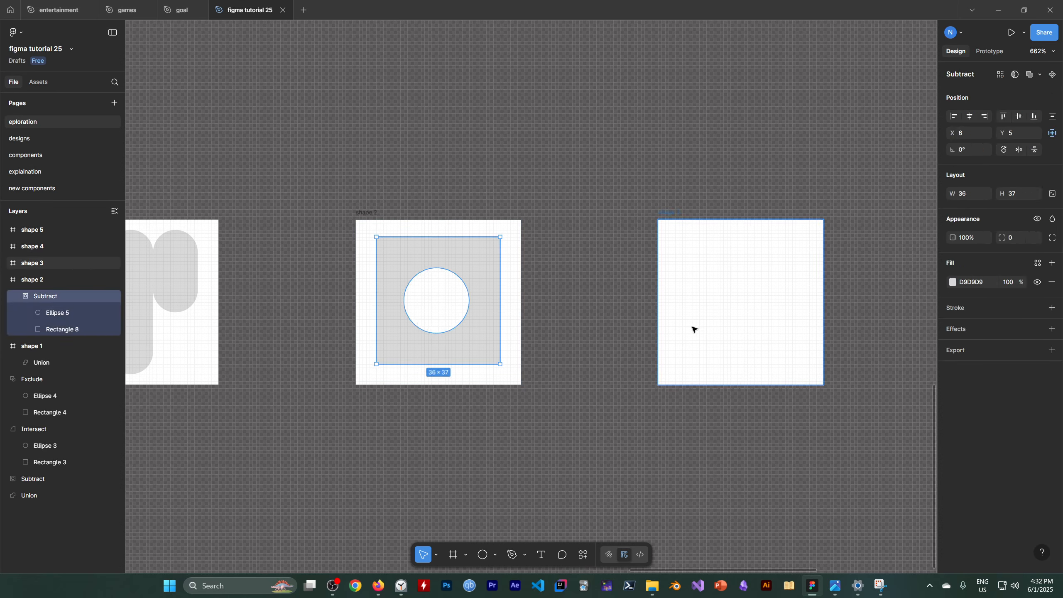
pyautogui.click(881, 585)
pyautogui.moveTo(732, 295)
pyautogui.mouseDown()
pyautogui.moveTo(706, 316)
pyautogui.moveTo(759, 318)
pyautogui.moveTo(724, 342)
pyautogui.moveTo(746, 327)
pyautogui.mouseUp()
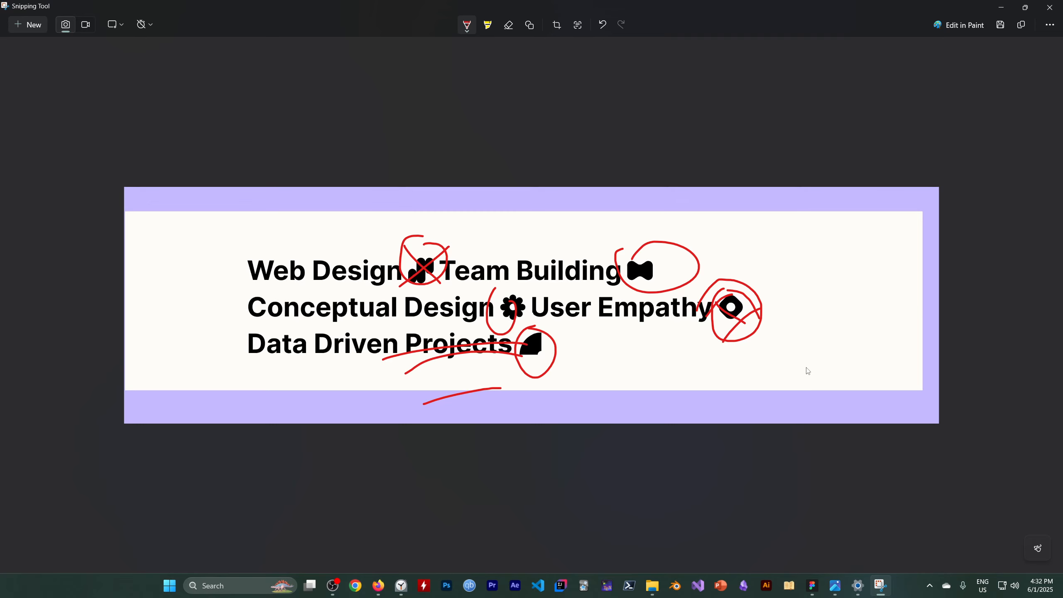
pyautogui.click(811, 586)
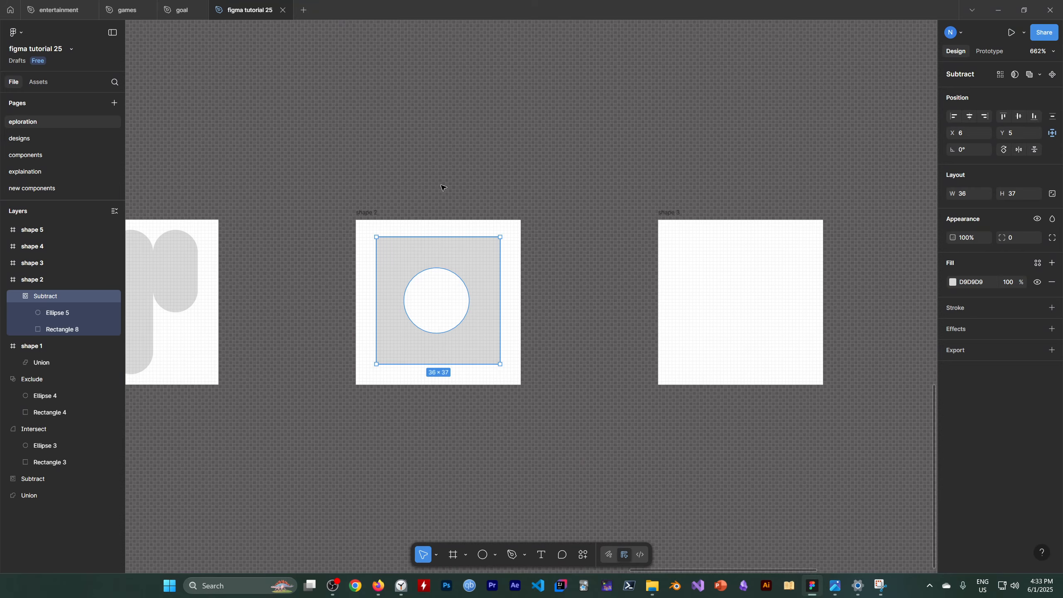
# Rotate the rectangle inside shape 2's Subtract group to -45° and set its corner radius to 10
pyautogui.click(79, 329)
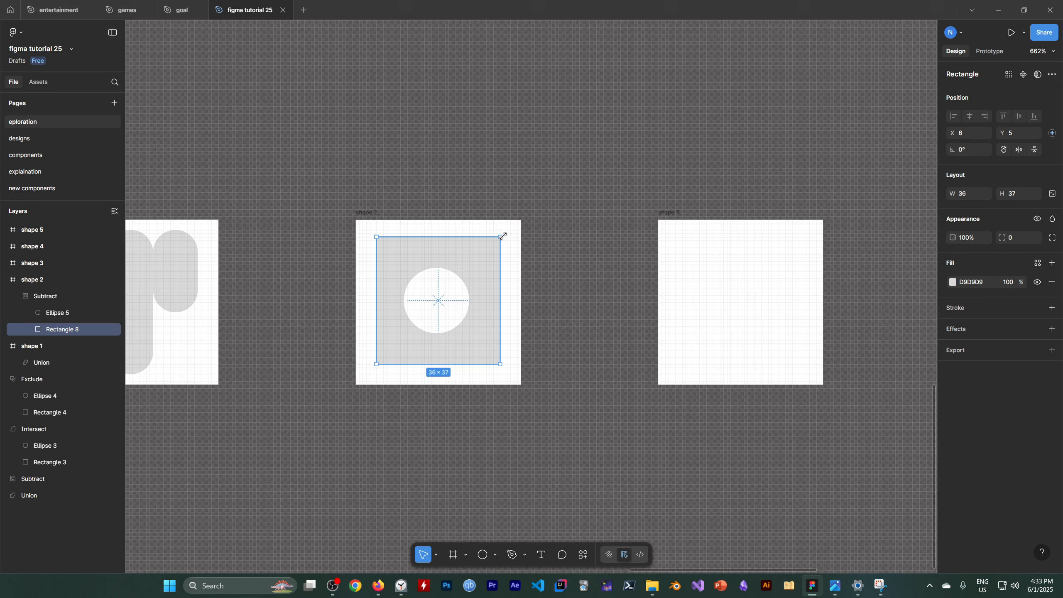
pyautogui.moveTo(505, 237); pyautogui.dragTo(517, 301)
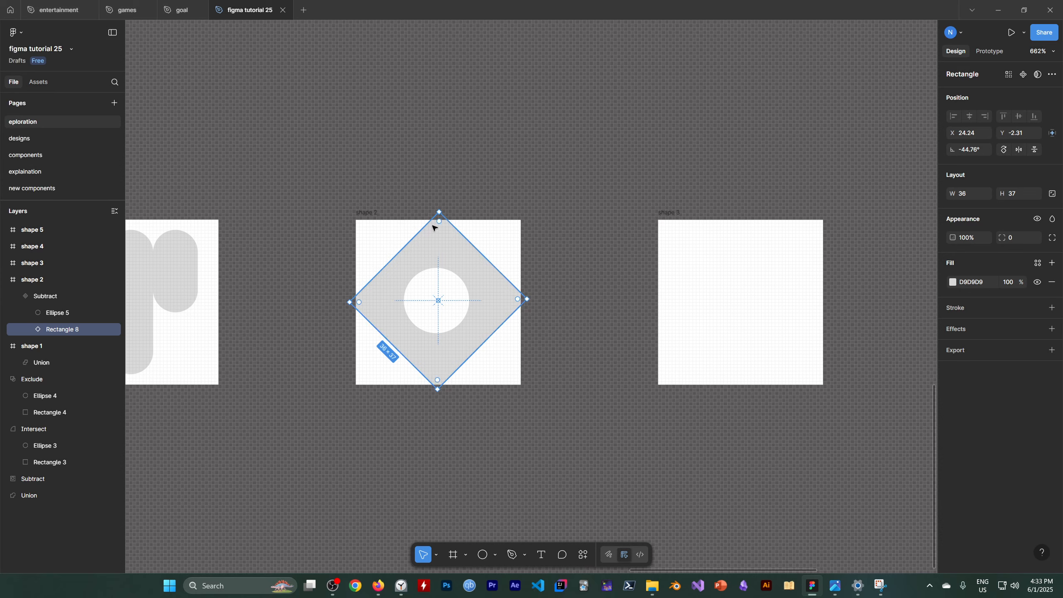
pyautogui.click(974, 154)
pyautogui.write('-45')
pyautogui.press('Return')
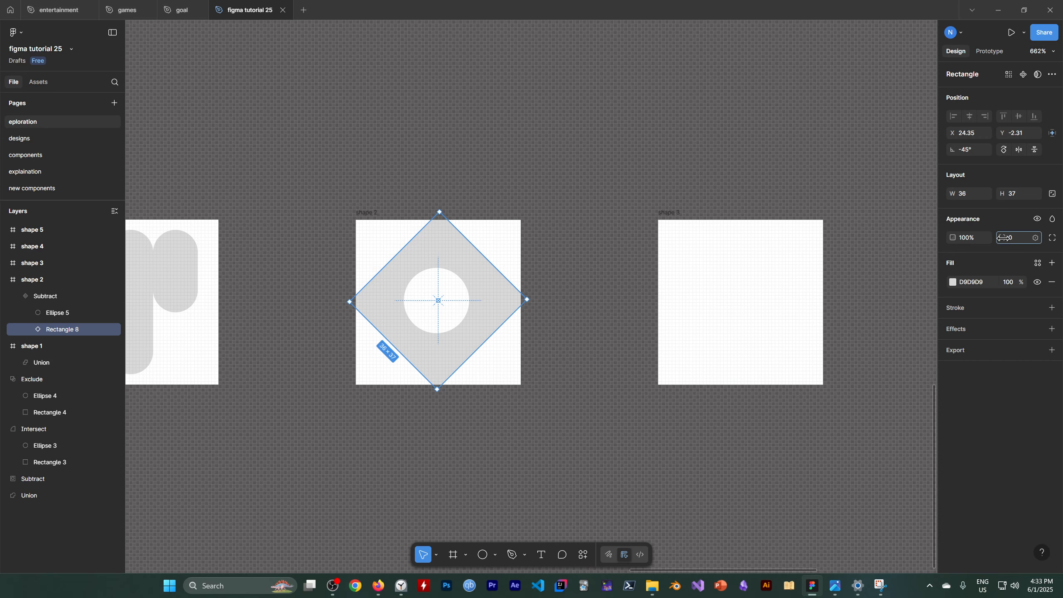
pyautogui.moveTo(1002, 238); pyautogui.dragTo(45, 244)
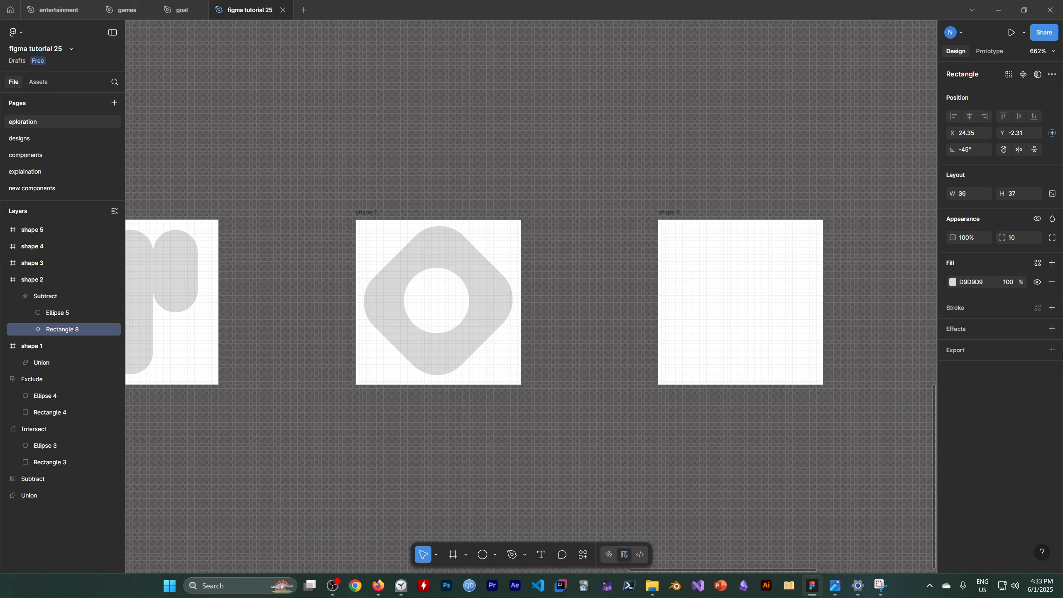
pyautogui.click(446, 300)
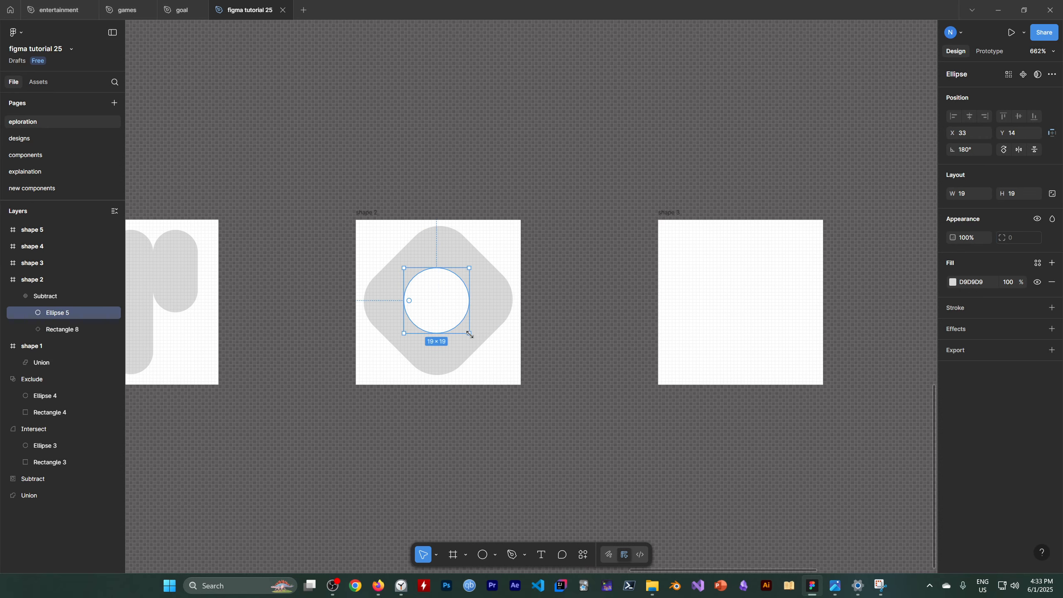
pyautogui.moveTo(469, 333); pyautogui.dragTo(461, 327)
pyautogui.hotkey('ctrl', 'z')
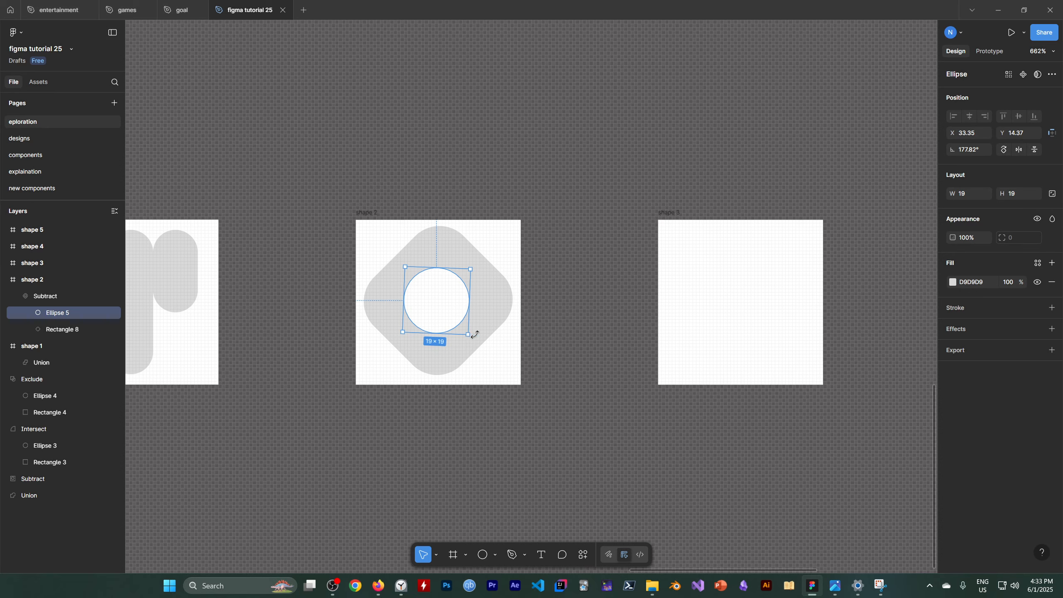
pyautogui.moveTo(445, 333); pyautogui.dragTo(439, 322)
pyautogui.hotkey('ctrl', 'z')
pyautogui.moveTo(436, 323)
pyautogui.mouseDown()
pyautogui.moveTo(479, 344)
pyautogui.moveTo(436, 315)
pyautogui.mouseUp()
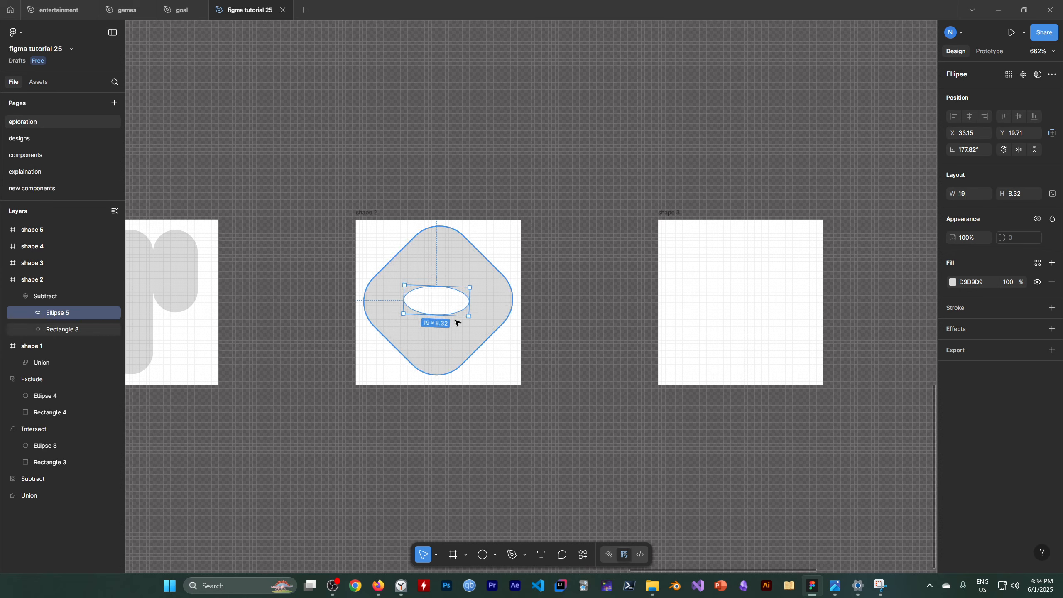
pyautogui.hotkey('ctrl', 'z')
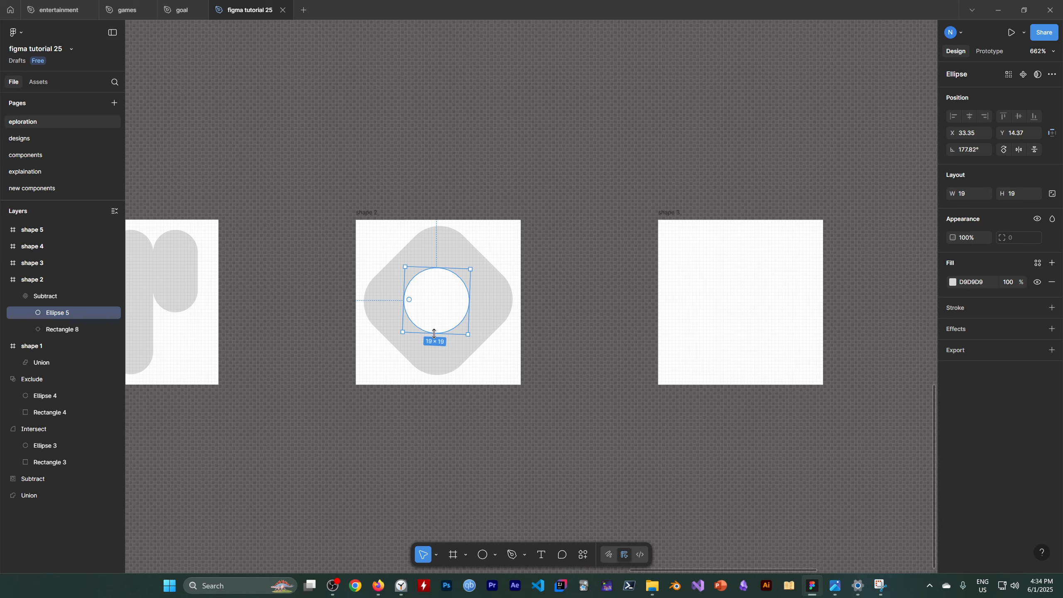
# Shrink the circular hole in shape 2 slightly and evenly around its centre
pyautogui.moveTo(434, 328)
pyautogui.mouseDown()
pyautogui.moveTo(437, 343)
pyautogui.moveTo(442, 320)
pyautogui.moveTo(442, 329)
pyautogui.mouseUp()
pyautogui.click(595, 357)
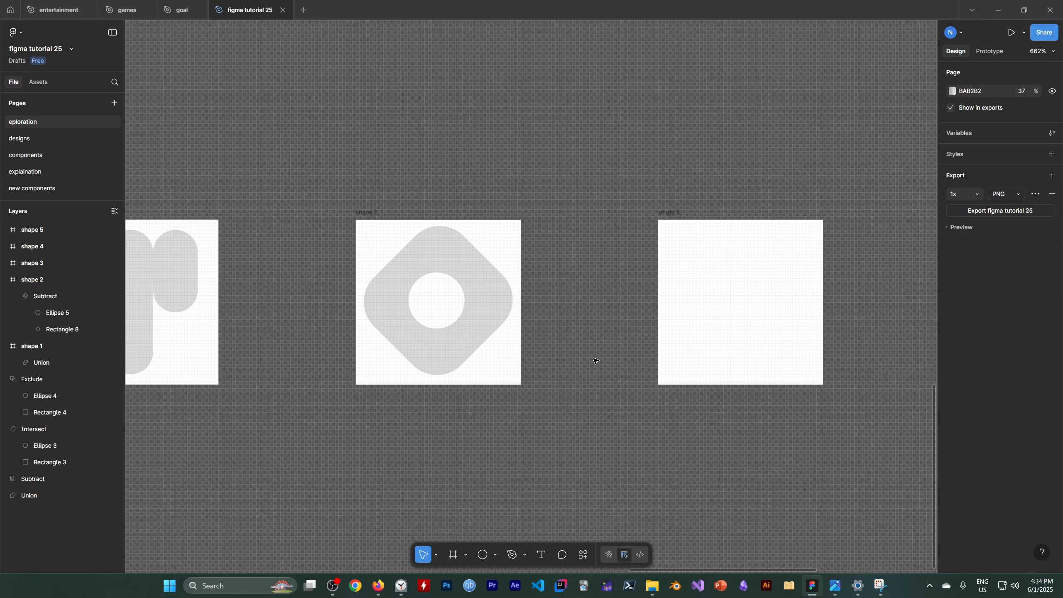
# Circle the flower-shaped icon beside "Conceptual Design" in the Snipping Tool reference image with the red pen and return to Figma
pyautogui.click(834, 585)
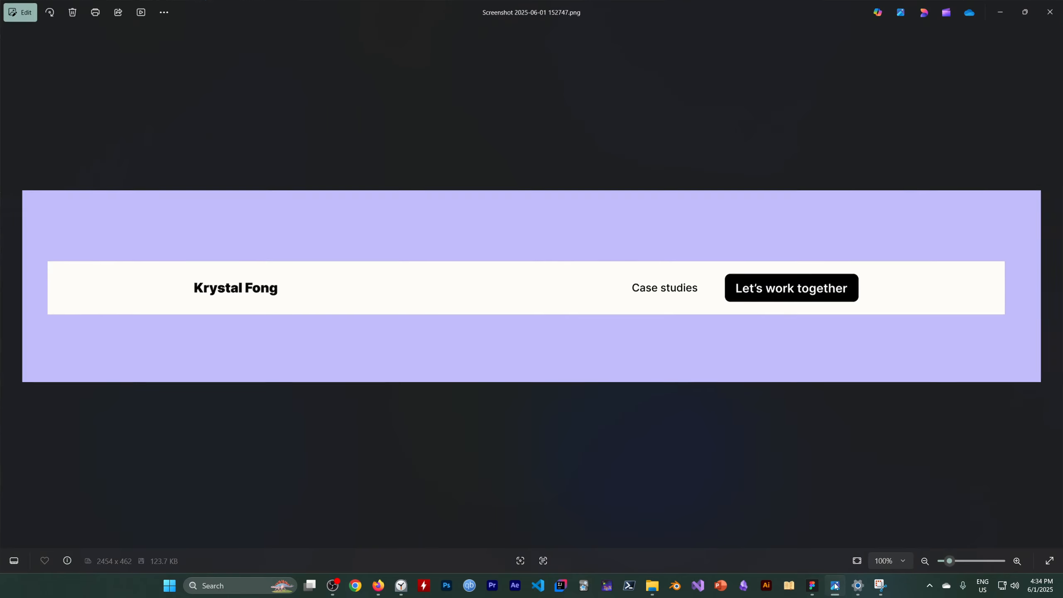
pyautogui.click(834, 585)
pyautogui.click(858, 586)
pyautogui.click(880, 585)
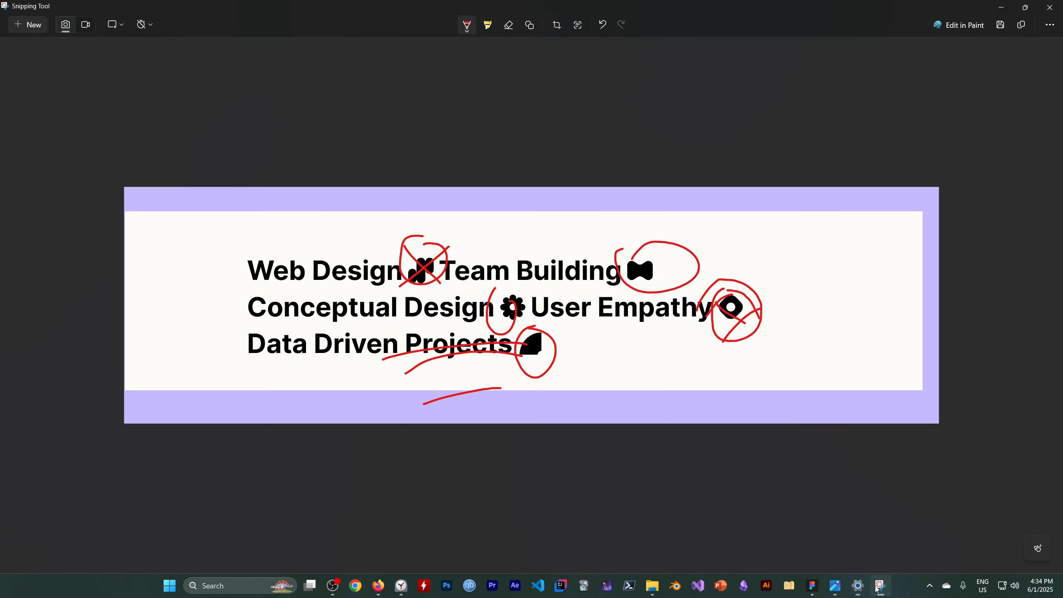
pyautogui.moveTo(498, 312)
pyautogui.mouseDown()
pyautogui.moveTo(519, 294)
pyautogui.moveTo(523, 314)
pyautogui.mouseUp()
pyautogui.click(812, 585)
# Draw a tall rectangle about 12 × 37 in the middle of the shape 3 frame
pyautogui.press('h')
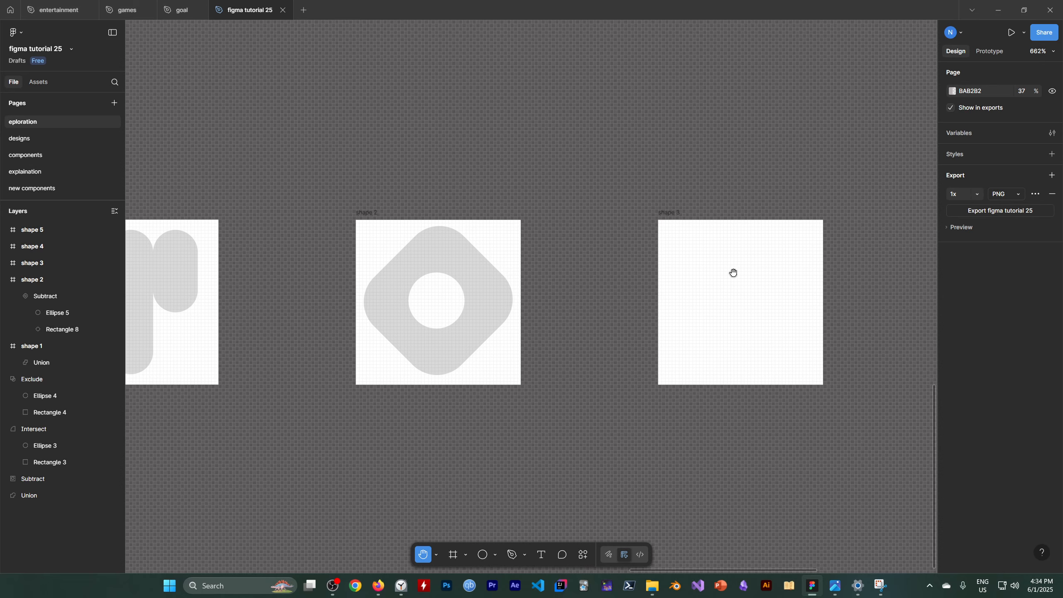
pyautogui.moveTo(732, 274); pyautogui.dragTo(360, 302)
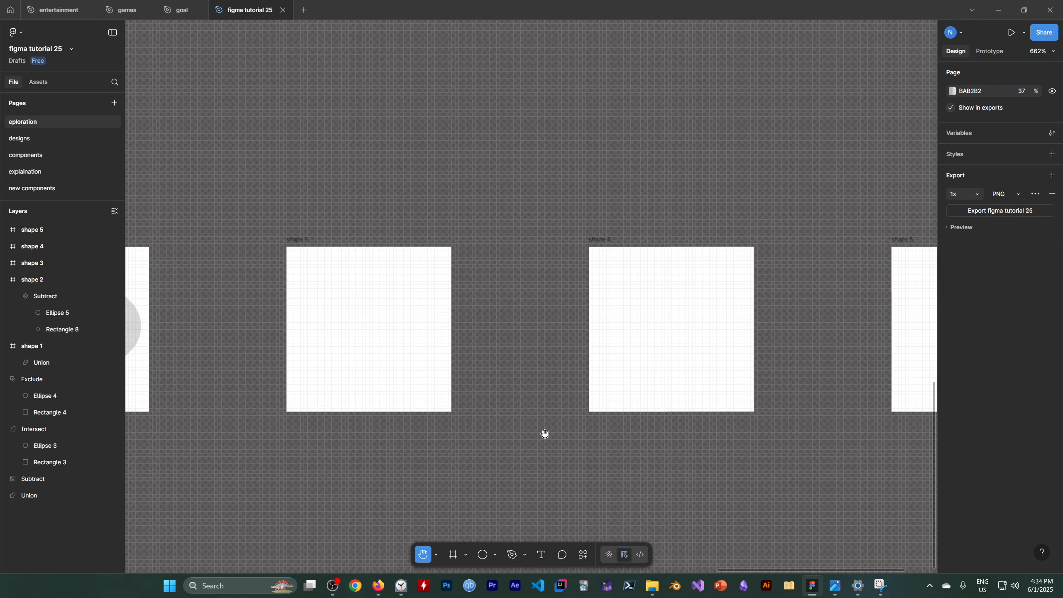
pyautogui.click(493, 556)
pyautogui.click(499, 453)
pyautogui.moveTo(348, 267)
pyautogui.mouseDown()
pyautogui.moveTo(389, 352)
pyautogui.moveTo(389, 394)
pyautogui.mouseUp()
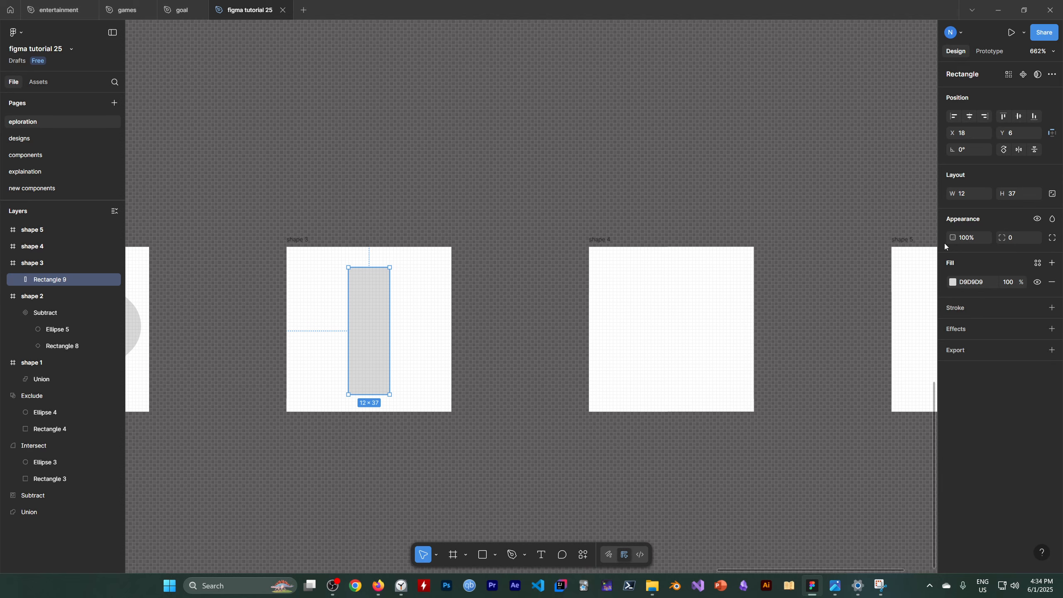
# Set the corner radius of the tall rectangle in shape 3 to 20
pyautogui.click(553, 449)
pyautogui.click(370, 335)
pyautogui.click(1021, 240)
pyautogui.write('1')
pyautogui.press('Return')
pyautogui.write('13')
pyautogui.press('Return')
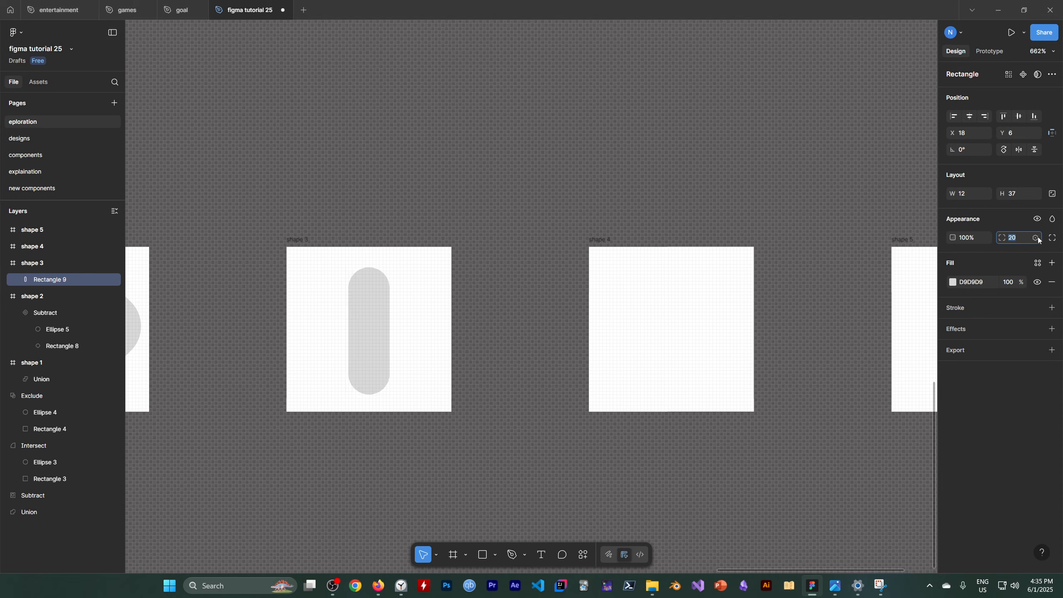
pyautogui.click(370, 267)
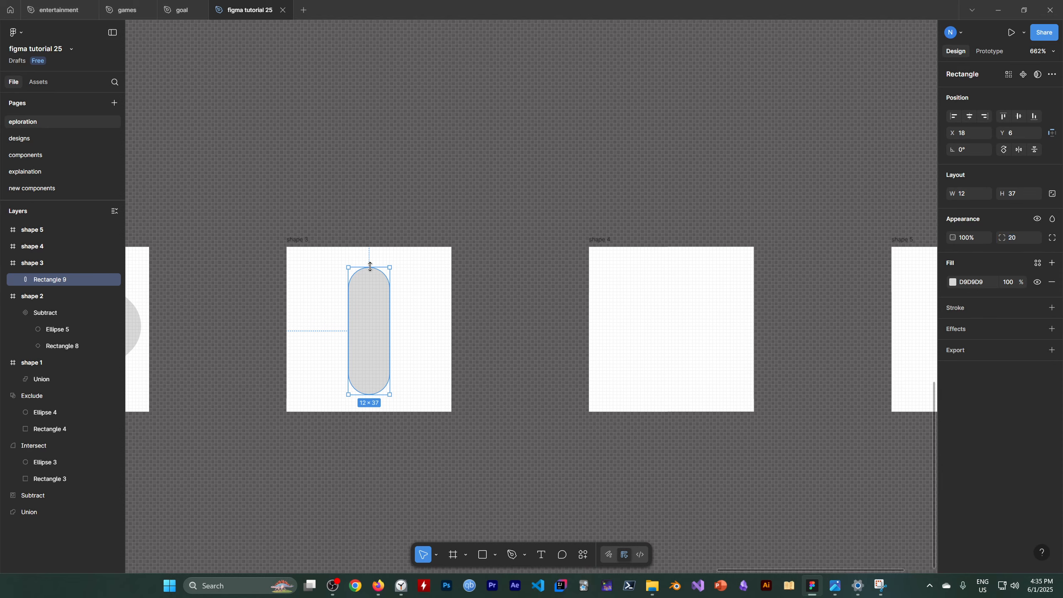
# Extend the rounded rectangle in shape 3 upward to 12 × 40 and add a duplicate of it rotated to -45°
pyautogui.moveTo(370, 266); pyautogui.dragTo(369, 258)
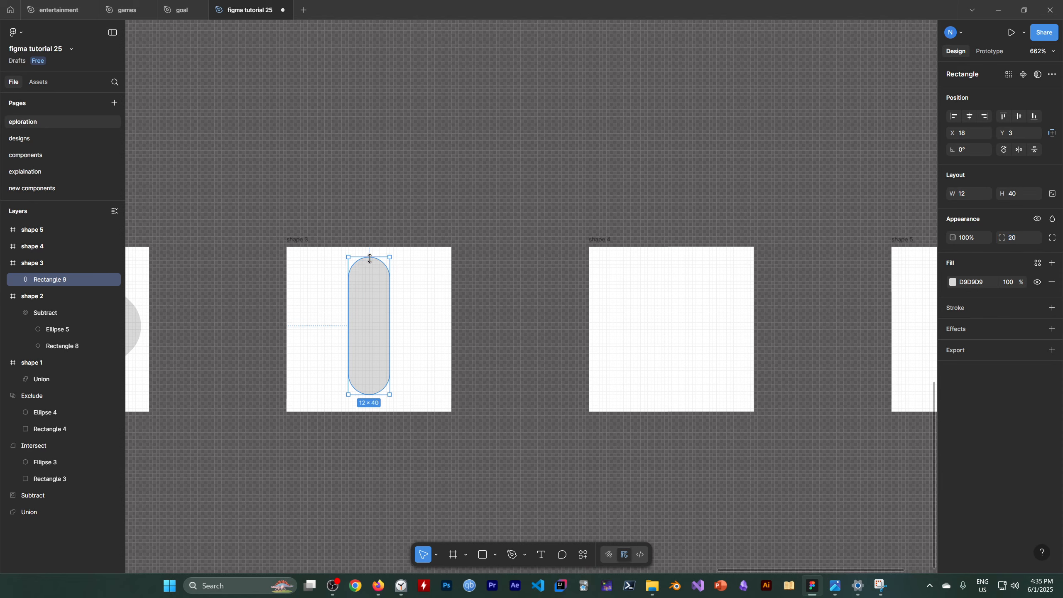
pyautogui.click(485, 376)
pyautogui.click(365, 320)
pyautogui.hotkey('ctrl', 'd')
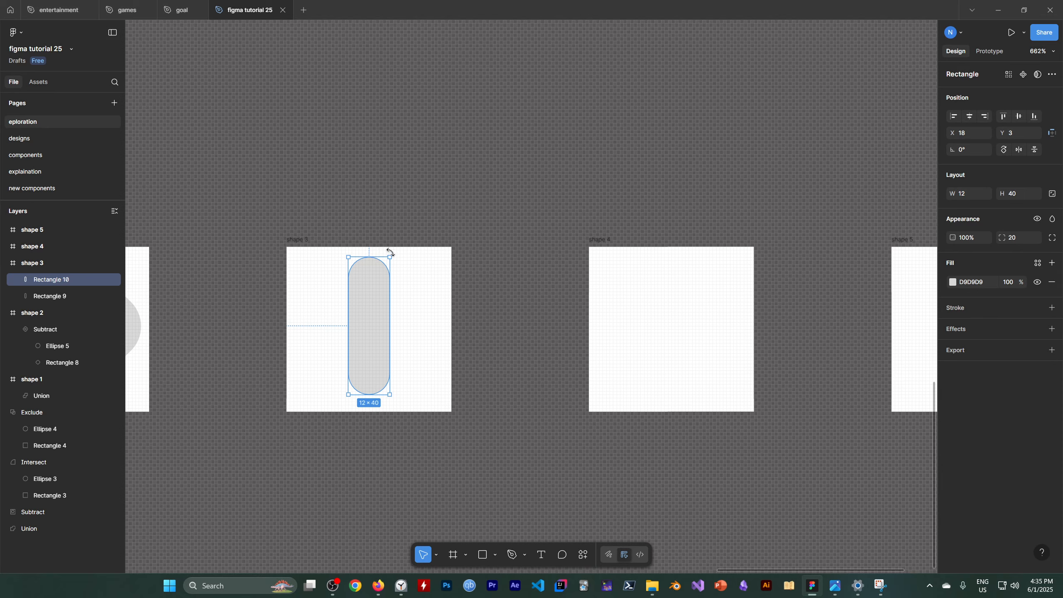
pyautogui.moveTo(390, 251); pyautogui.dragTo(421, 269)
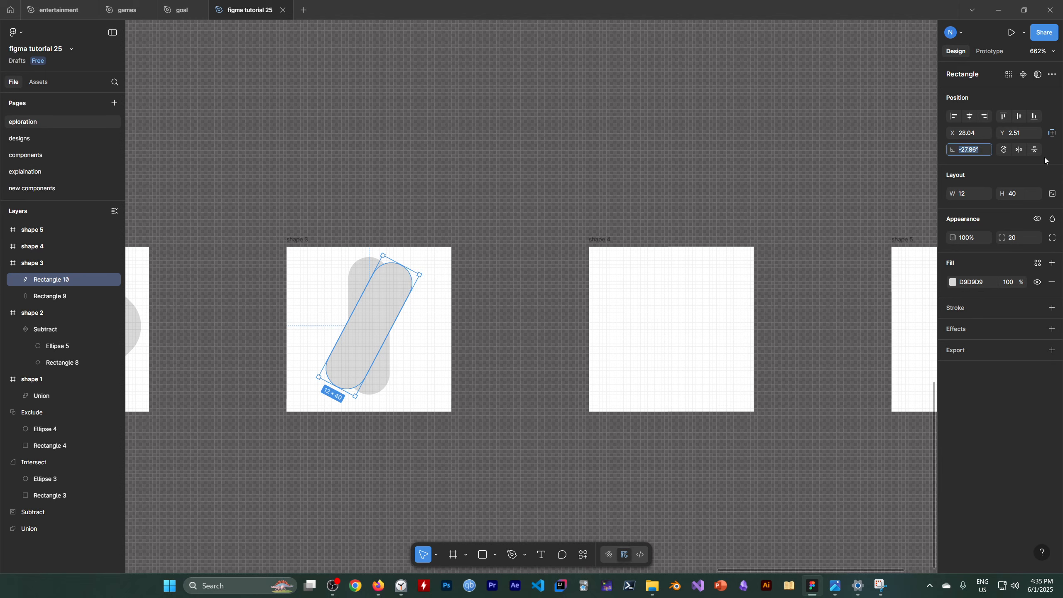
pyautogui.write('-45')
pyautogui.press('Return')
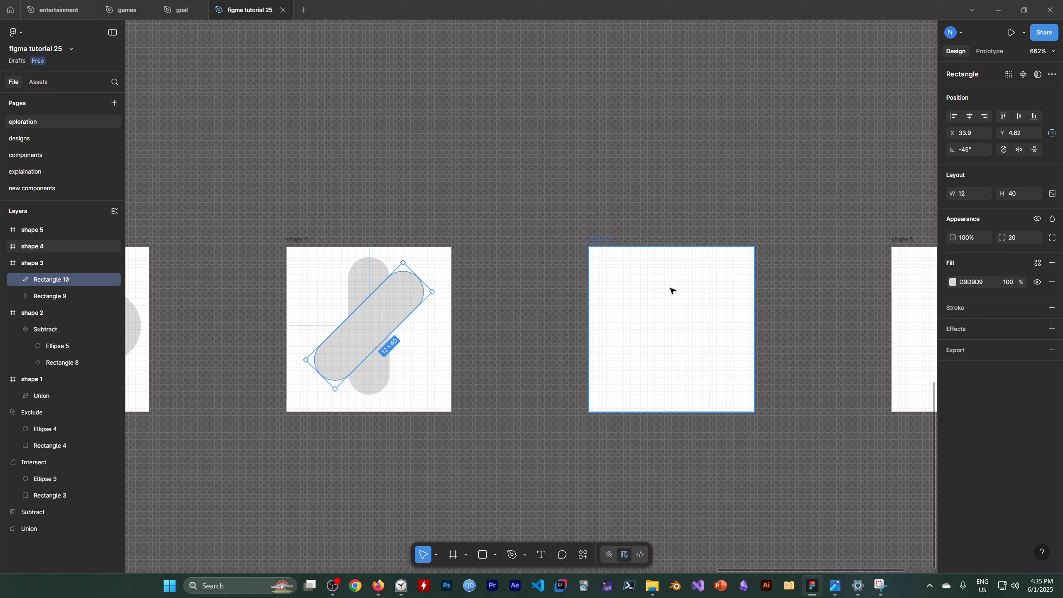
# Repeat the rotated duplication twice, at -90° and -135°, to complete the eight-petal flower in shape 3
pyautogui.hotkey('ctrl', 'd')
pyautogui.hotkey('ctrl', 'd')
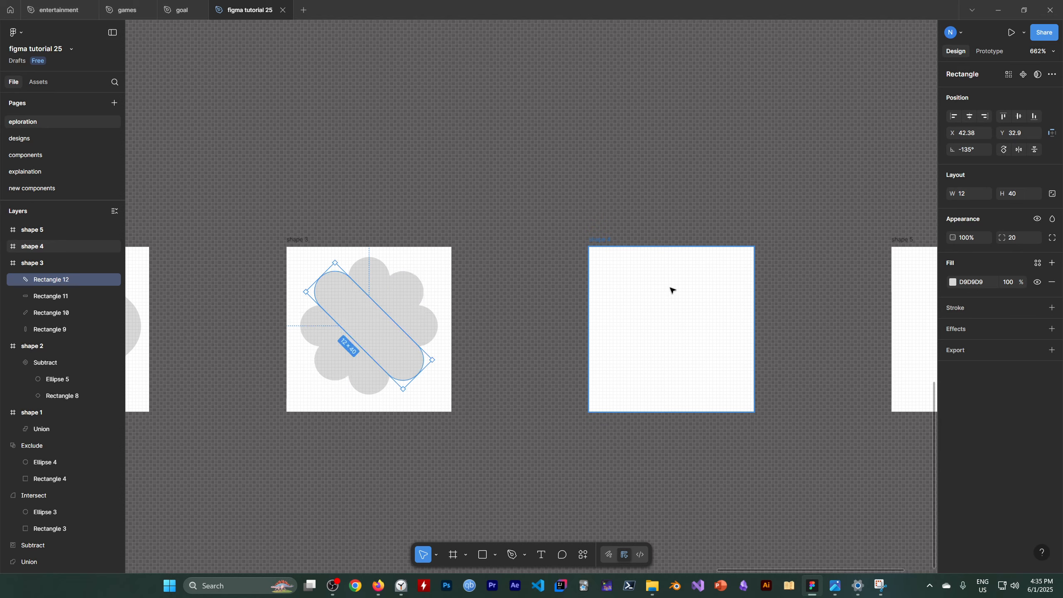
pyautogui.click(524, 365)
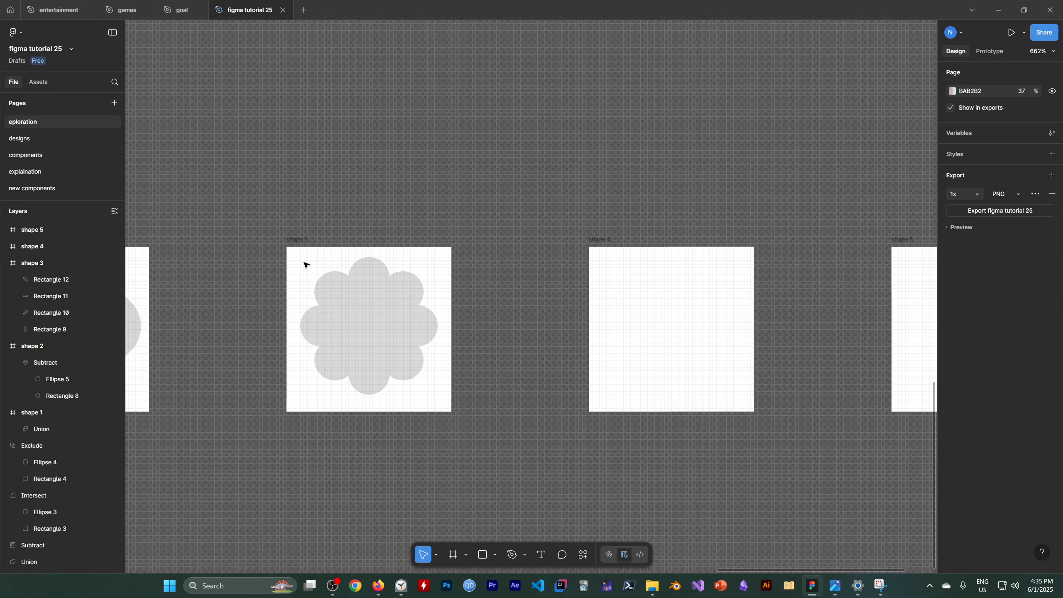
# Combine the four rounded rectangles in shape 3 into one flower outline with Union
pyautogui.moveTo(306, 264); pyautogui.dragTo(422, 378)
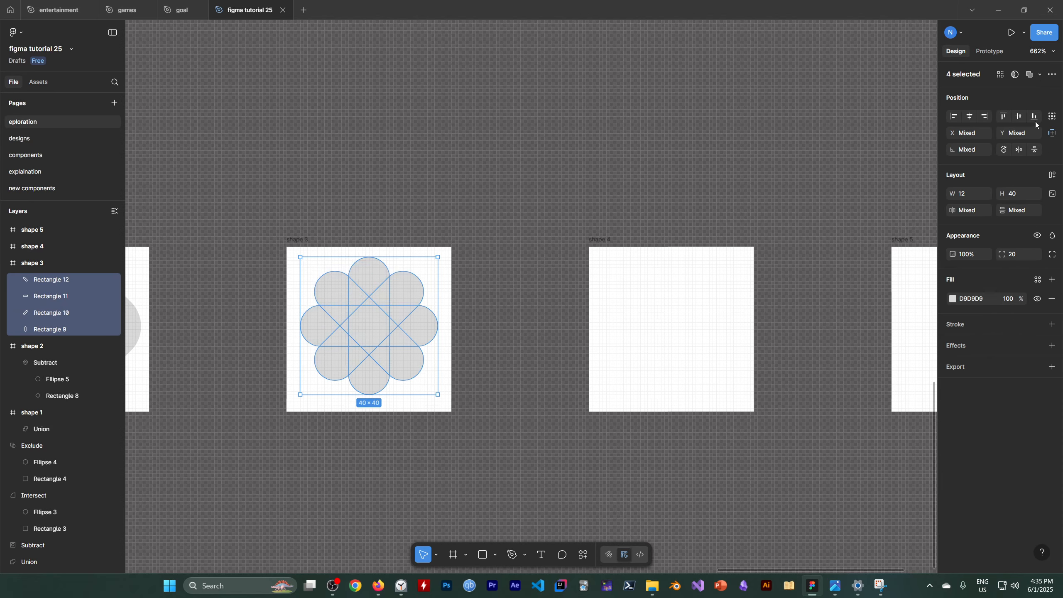
pyautogui.click(1040, 75)
pyautogui.click(970, 89)
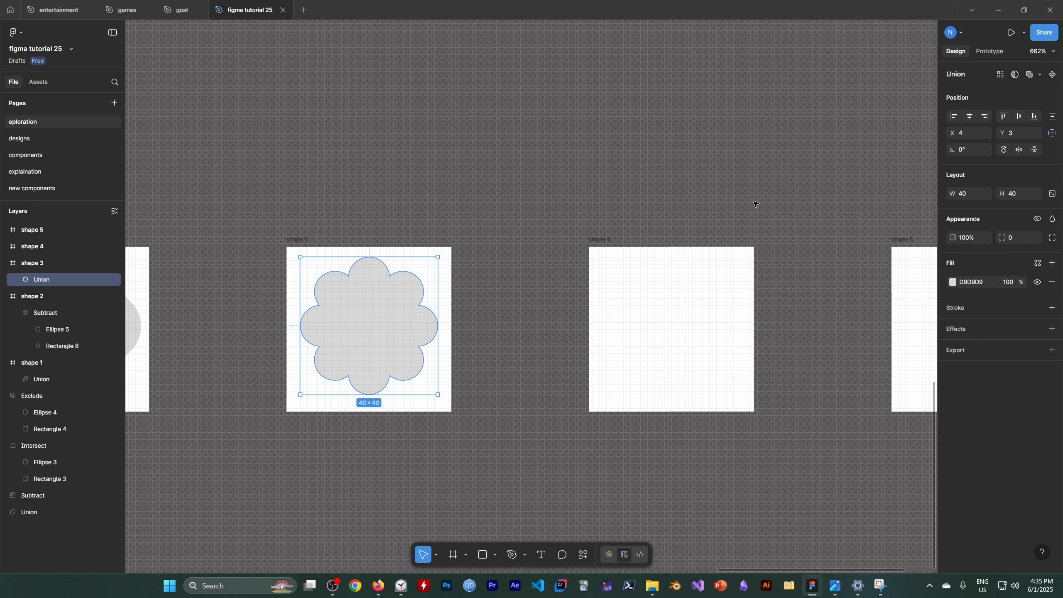
pyautogui.click(507, 357)
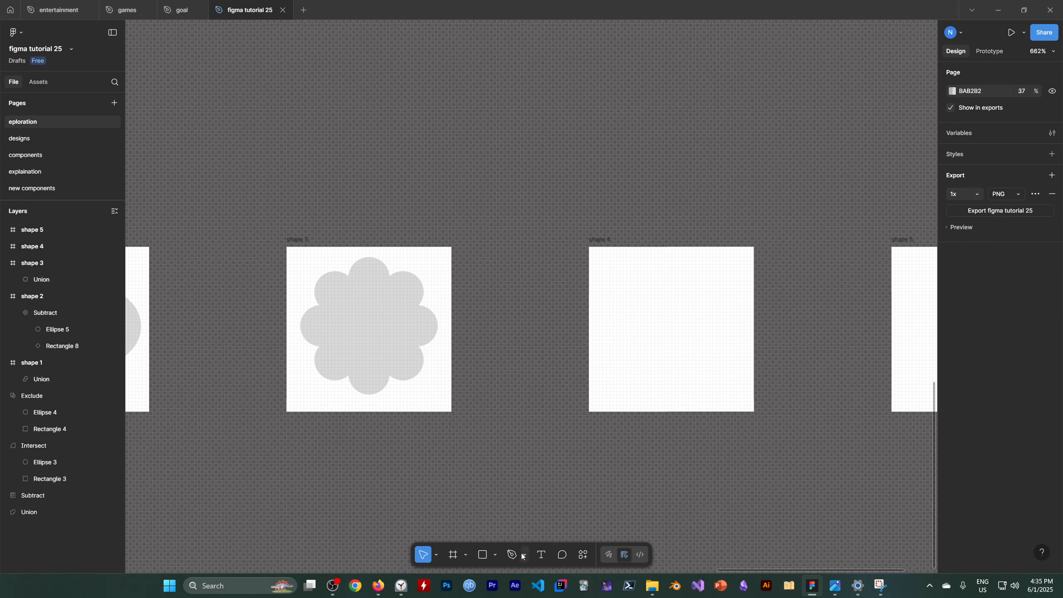
# Draw a circle in the middle of the flower in shape 3 and size it to 12 × 12 around its centre
pyautogui.click(495, 553)
pyautogui.click(502, 493)
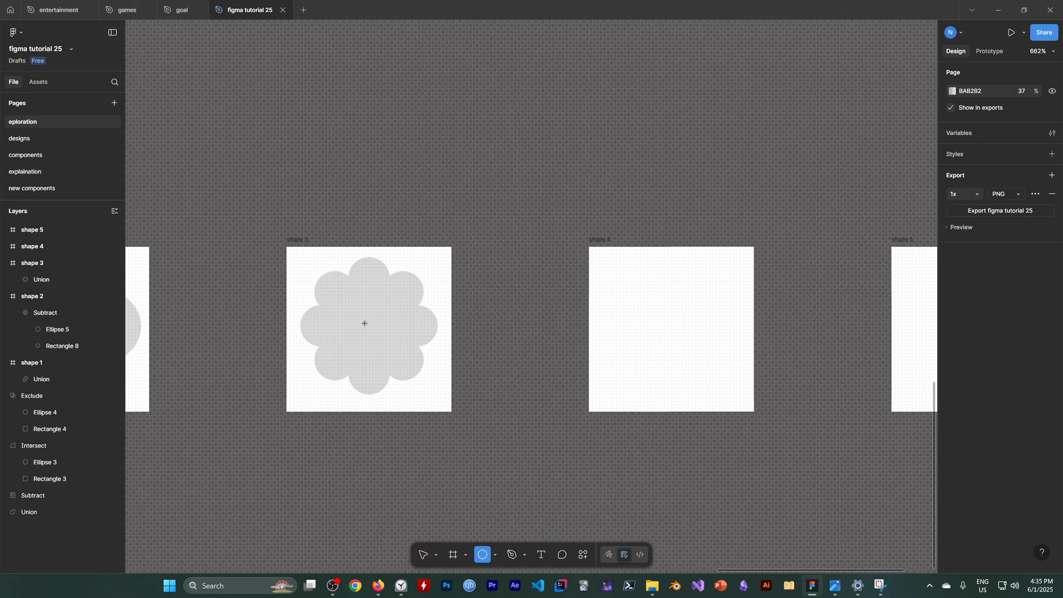
pyautogui.moveTo(366, 324)
pyautogui.mouseDown()
pyautogui.moveTo(420, 377)
pyautogui.moveTo(368, 329)
pyautogui.mouseUp()
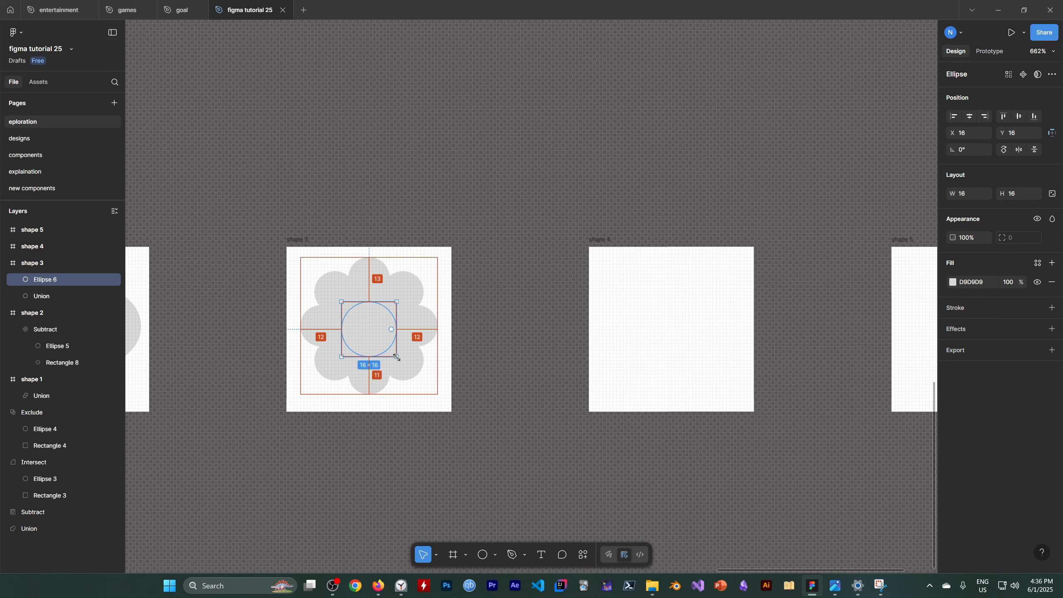
pyautogui.moveTo(396, 357); pyautogui.dragTo(389, 349)
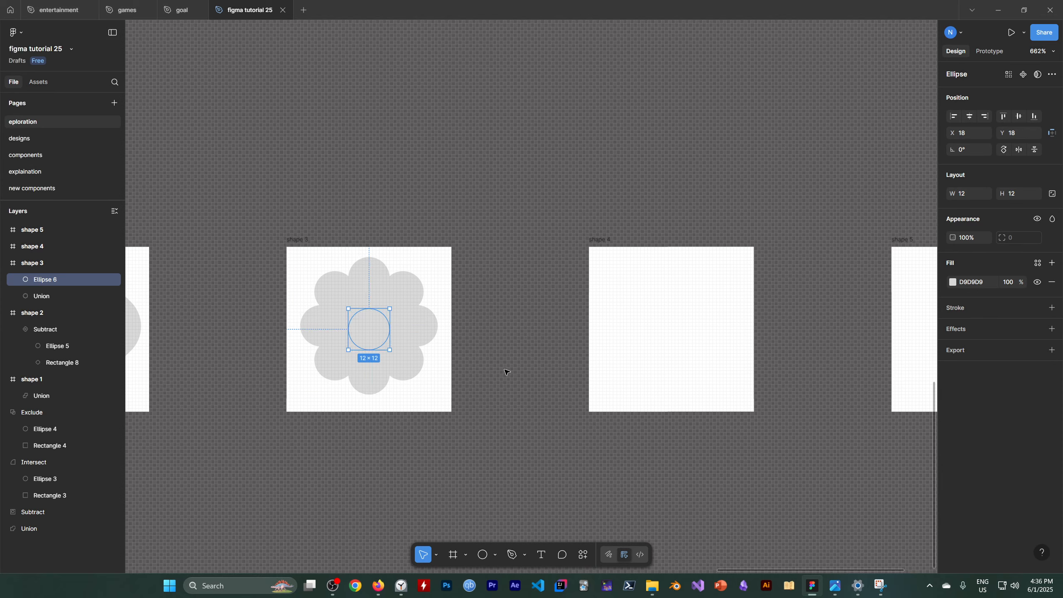
# Cut the circle out of the flower in shape 3 with Subtract
pyautogui.moveTo(414, 395); pyautogui.dragTo(317, 272)
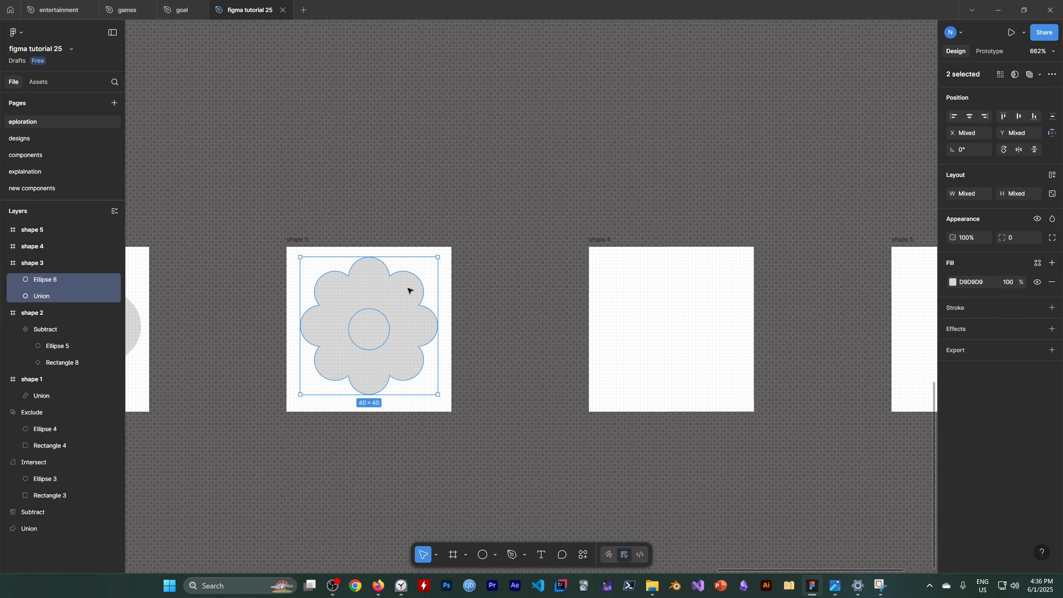
pyautogui.click(1040, 74)
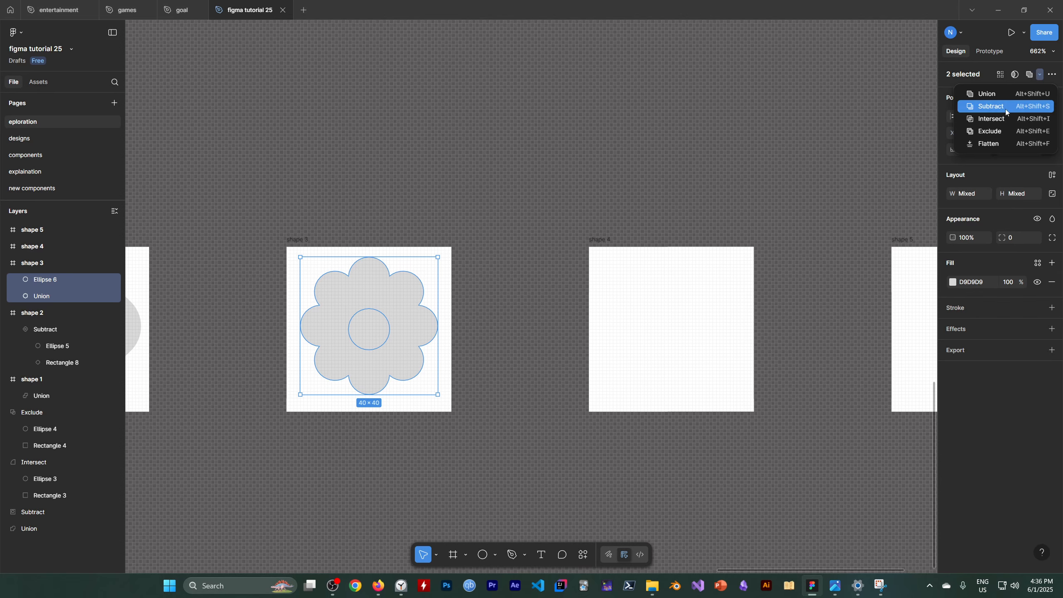
pyautogui.click(1005, 107)
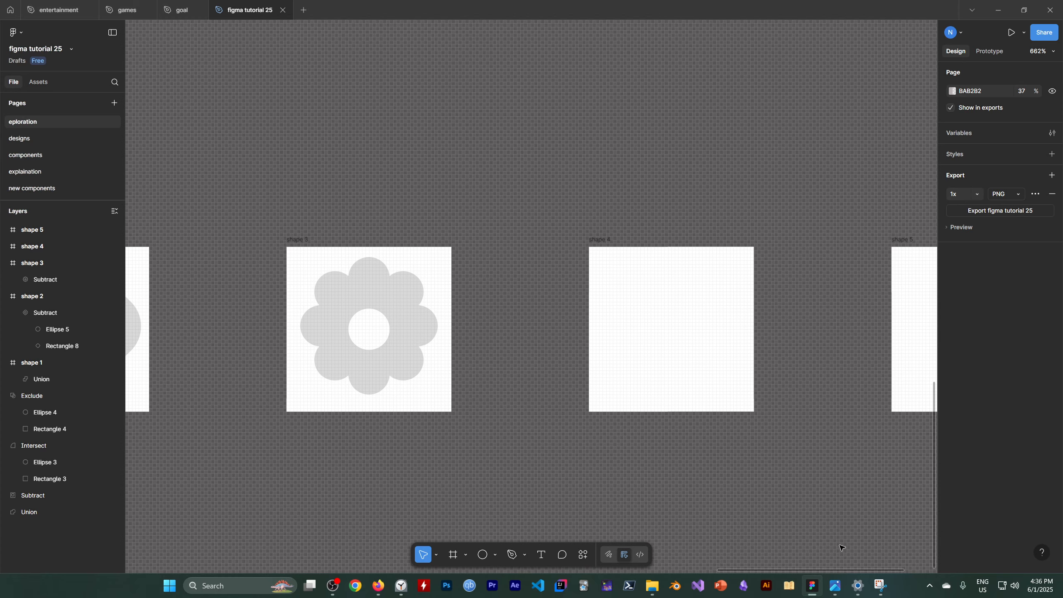
# Switch to the Snipping Tool reference image of the banner to check its remaining icons
pyautogui.click(879, 584)
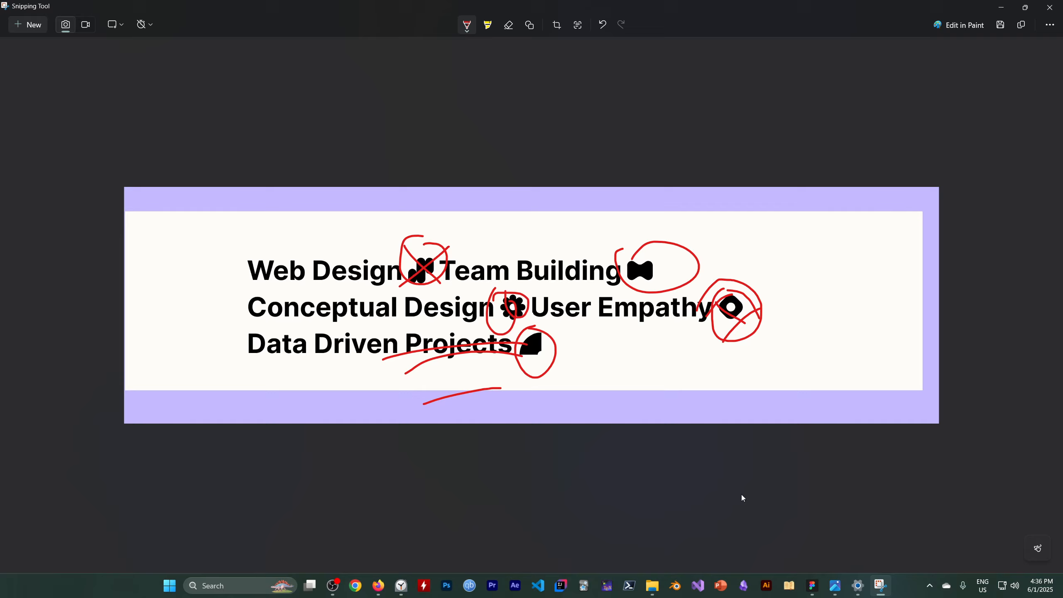
# Switch back to Figma and draw a triangle about 31 × 31 with the Polygon tool in the shape 4 frame
pyautogui.click(812, 585)
pyautogui.moveTo(635, 457); pyautogui.dragTo(422, 458)
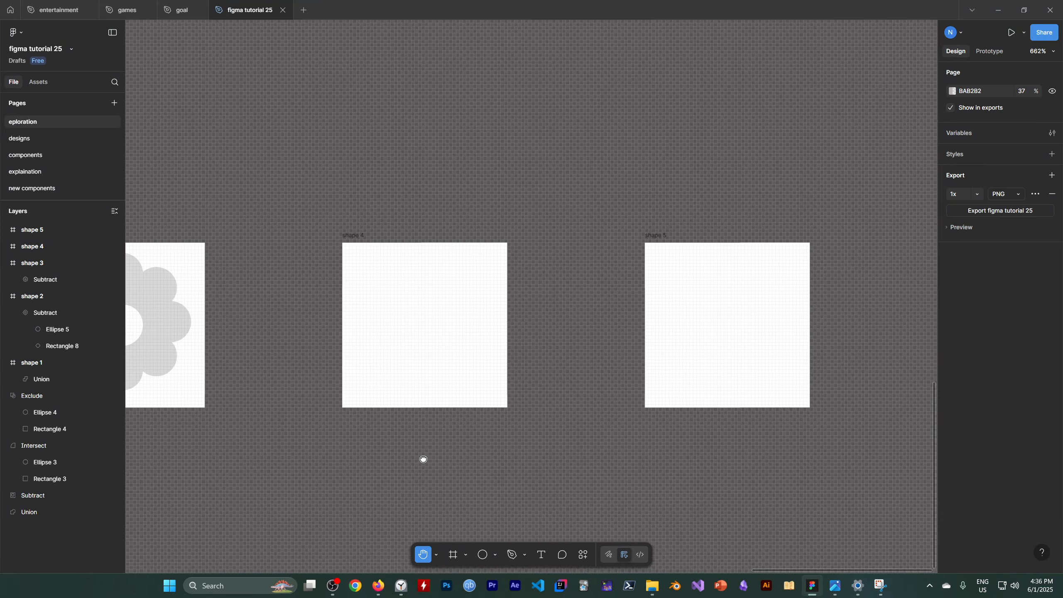
pyautogui.click(495, 555)
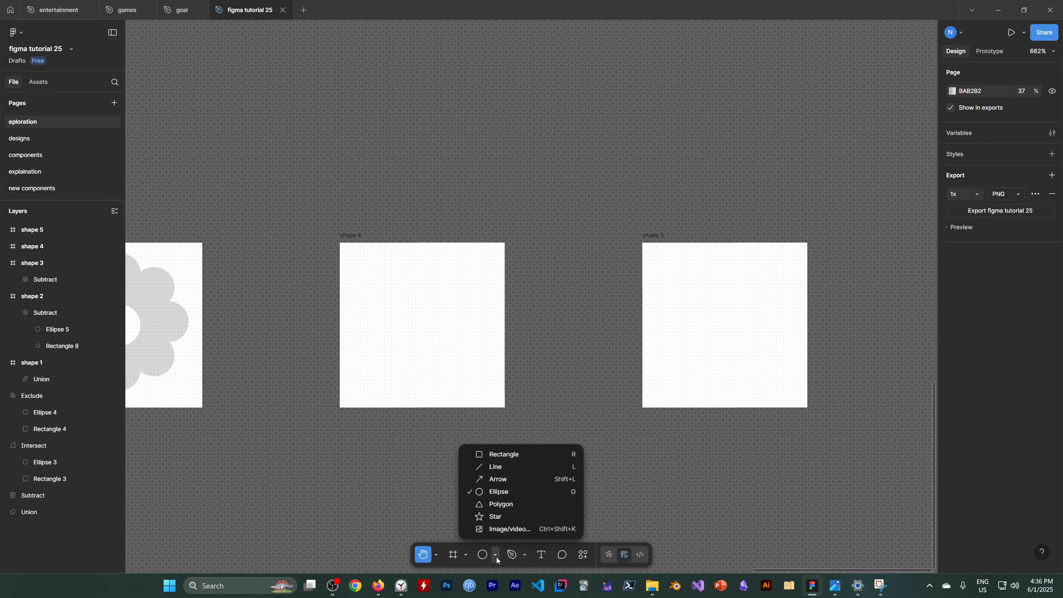
pyautogui.click(500, 504)
pyautogui.moveTo(378, 297); pyautogui.dragTo(312, 232)
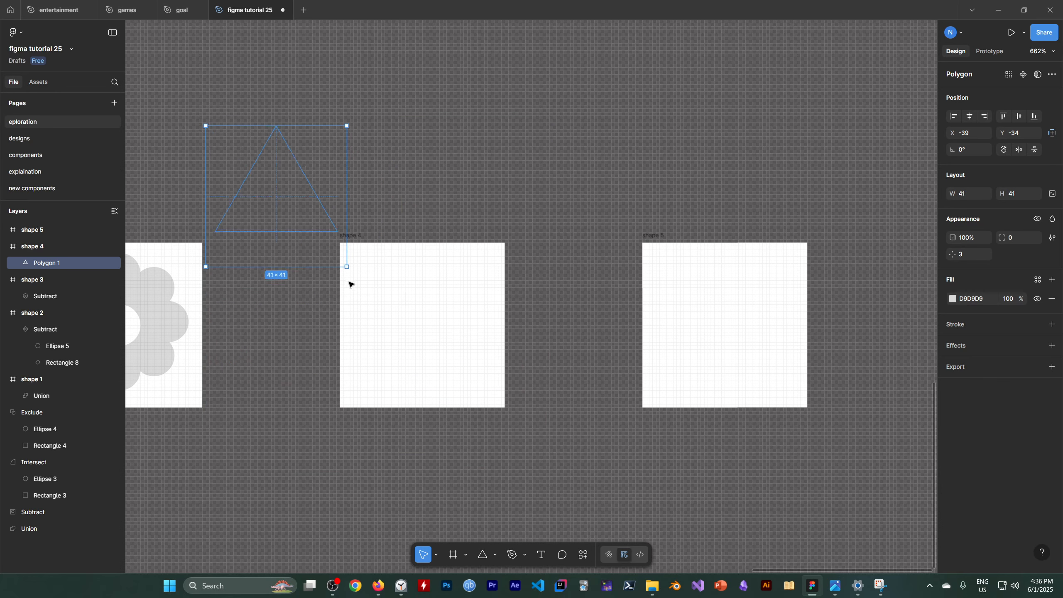
pyautogui.moveTo(263, 188); pyautogui.dragTo(384, 342)
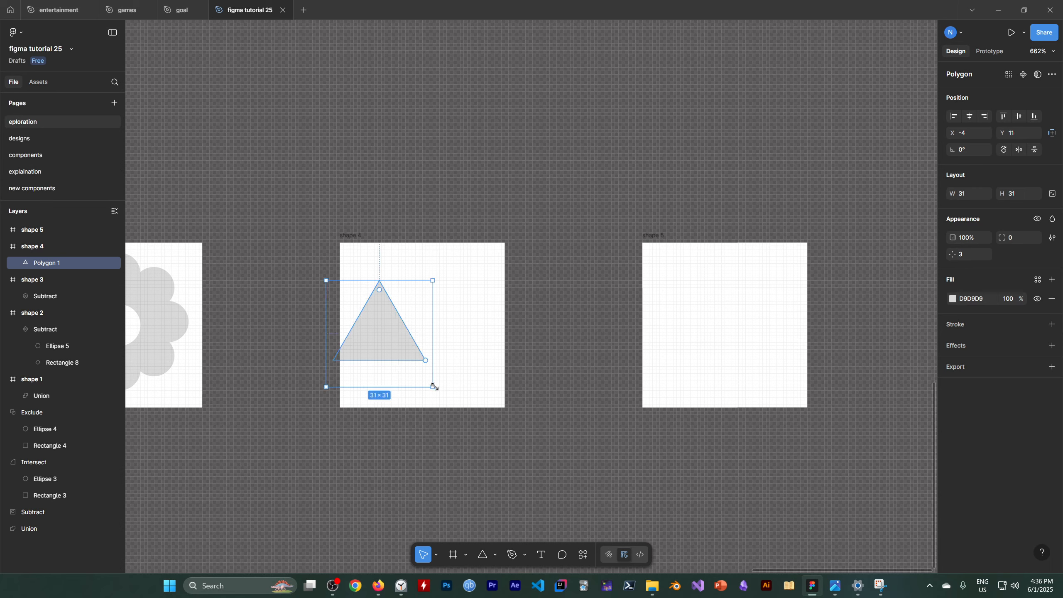
# Rotate the triangle in shape 4 to -90° so it points sideways, and scale it to about 28 × 28
pyautogui.moveTo(430, 387); pyautogui.dragTo(288, 393)
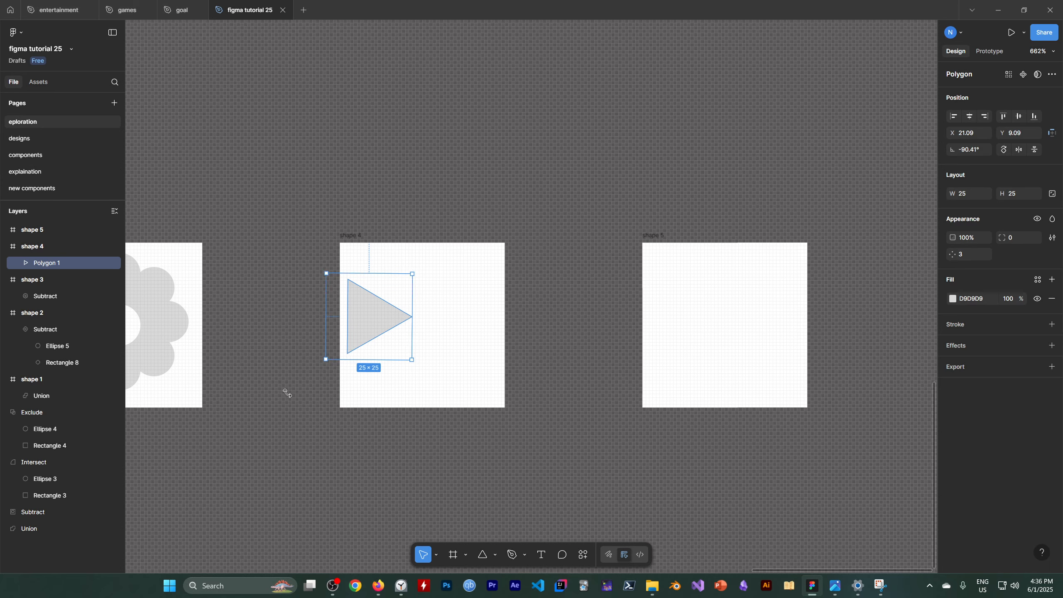
pyautogui.click(969, 149)
pyautogui.write('-90')
pyautogui.press('Return')
pyautogui.moveTo(366, 317); pyautogui.dragTo(375, 329)
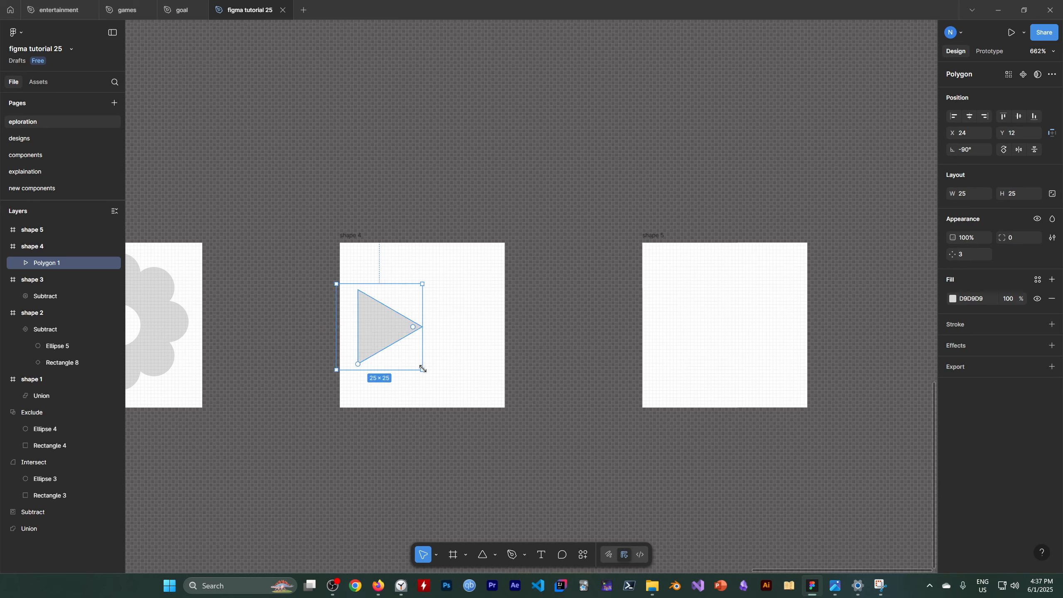
pyautogui.moveTo(423, 369)
pyautogui.mouseDown()
pyautogui.moveTo(435, 392)
pyautogui.moveTo(414, 379)
pyautogui.mouseUp()
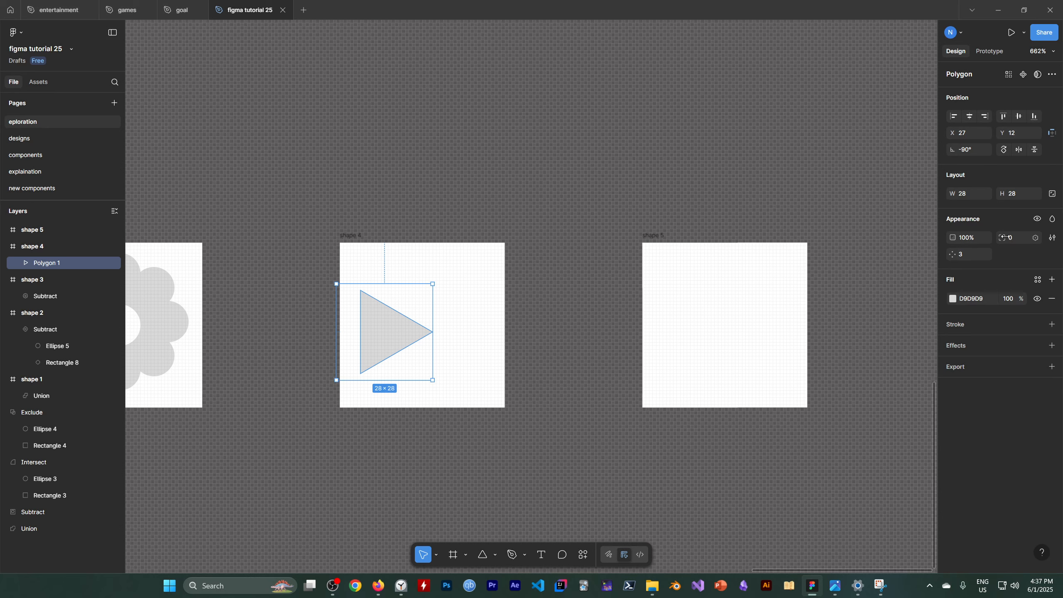
# Round the corners of the triangle in shape 4 with a corner radius of 3
pyautogui.write('9')
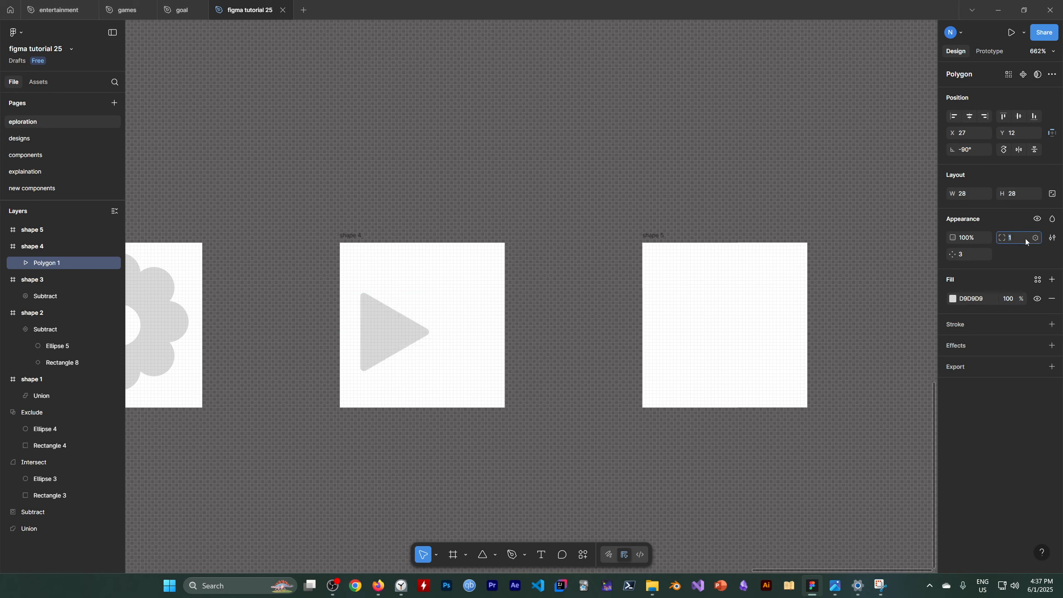
pyautogui.press('Return')
pyautogui.press('Down')
pyautogui.press('Down')
pyautogui.press('Down')
pyautogui.press('Down')
pyautogui.press('Down')
pyautogui.click(470, 515)
# Enlarge the rounded triangle in shape 4 to 35 × 35 and reposition it inside the frame
pyautogui.click(377, 327)
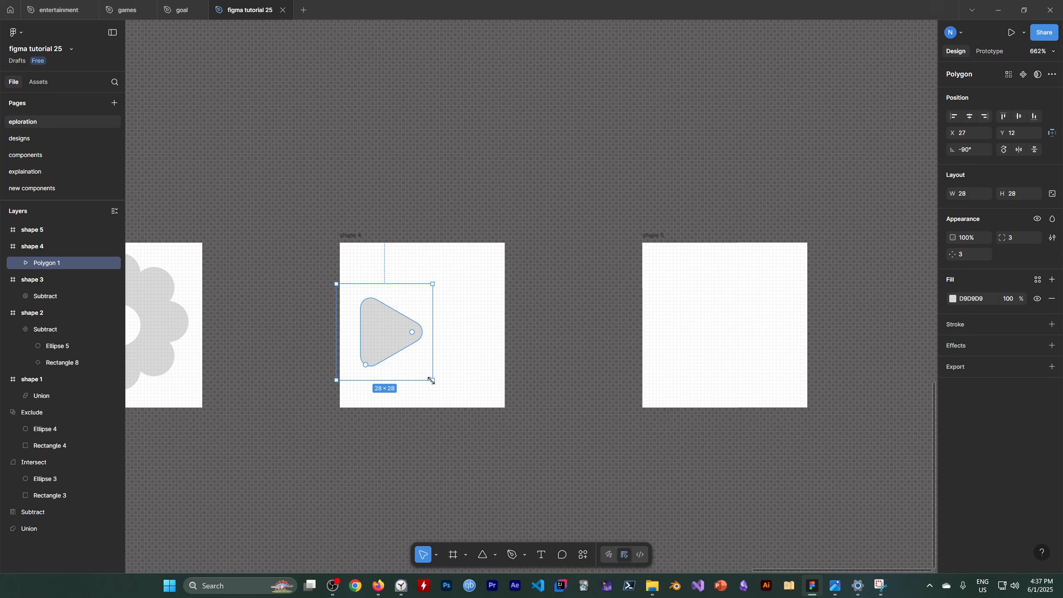
pyautogui.moveTo(432, 380); pyautogui.dragTo(449, 399)
pyautogui.moveTo(386, 335); pyautogui.dragTo(383, 324)
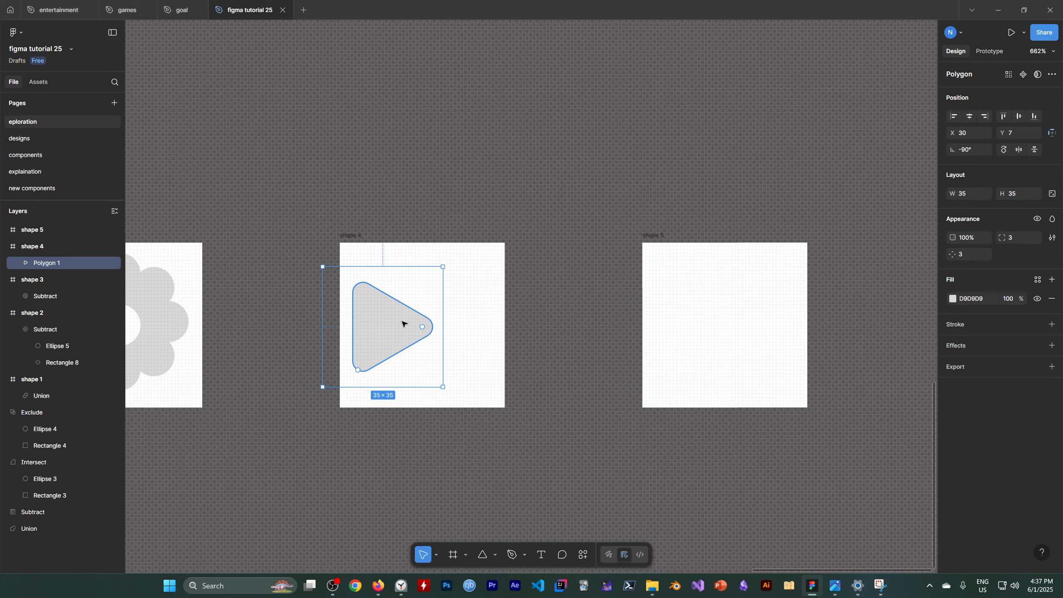
pyautogui.moveTo(404, 325)
pyautogui.mouseDown()
pyautogui.moveTo(458, 327)
pyautogui.moveTo(416, 323)
pyautogui.mouseUp()
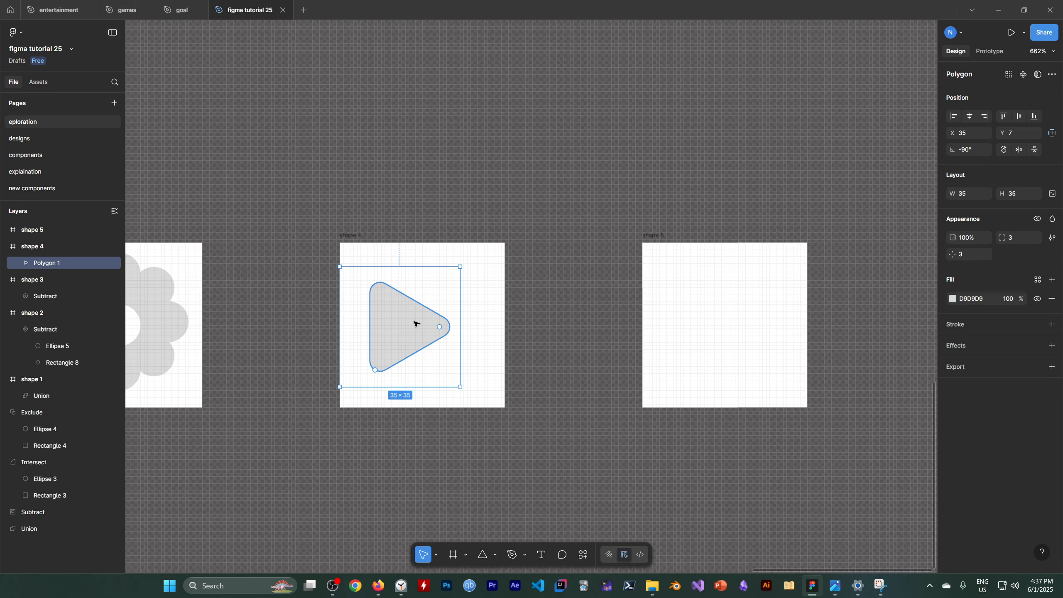
# Duplicate the rounded triangle in shape 4 to overlap the original, and flip the copy horizontally to form a bow tie
pyautogui.moveTo(415, 323); pyautogui.dragTo(456, 331)
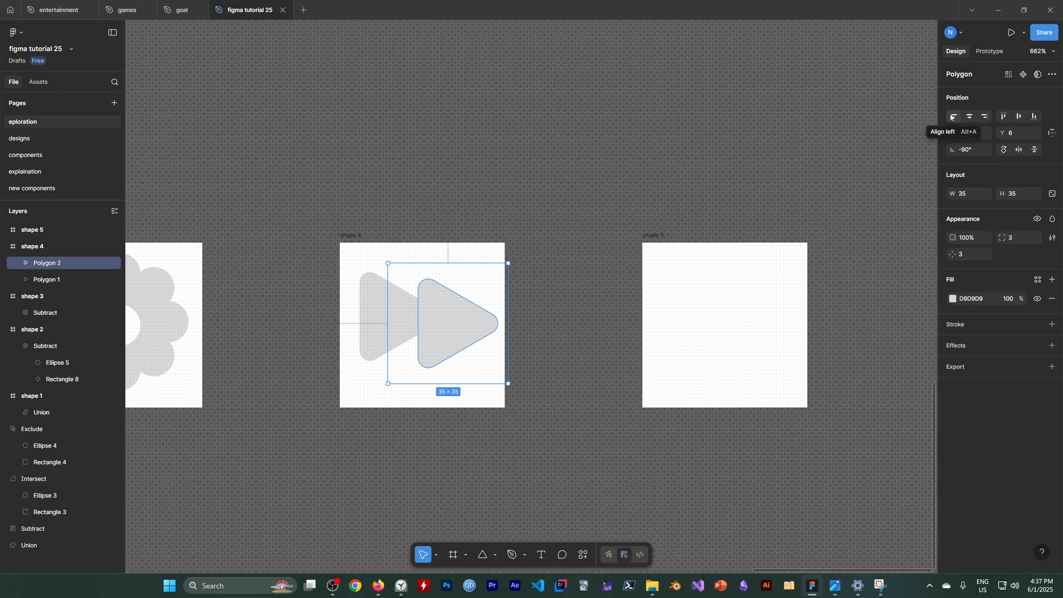
pyautogui.click(1019, 151)
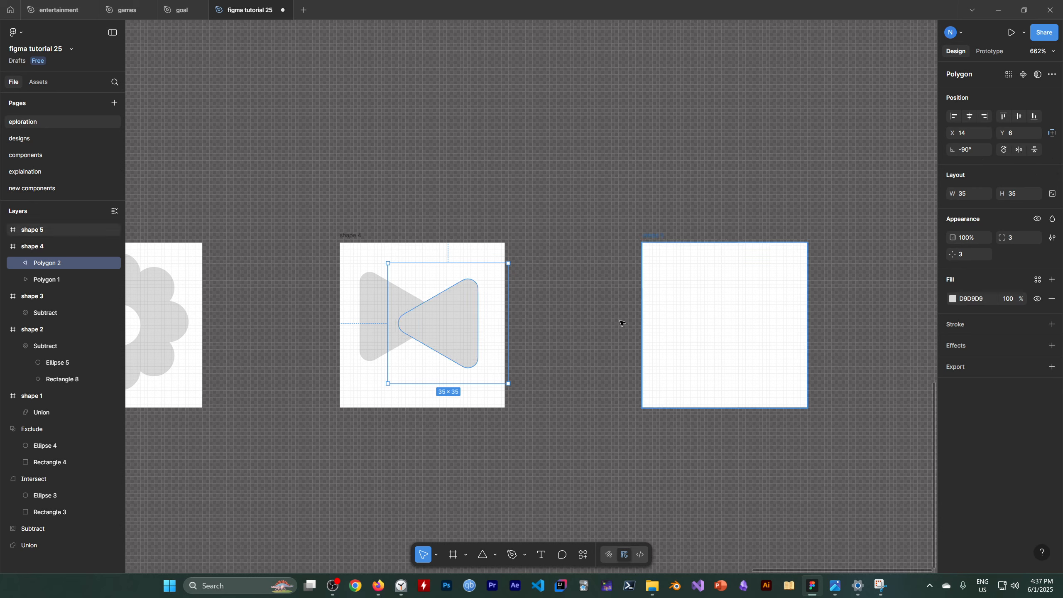
pyautogui.click(582, 349)
pyautogui.click(383, 319)
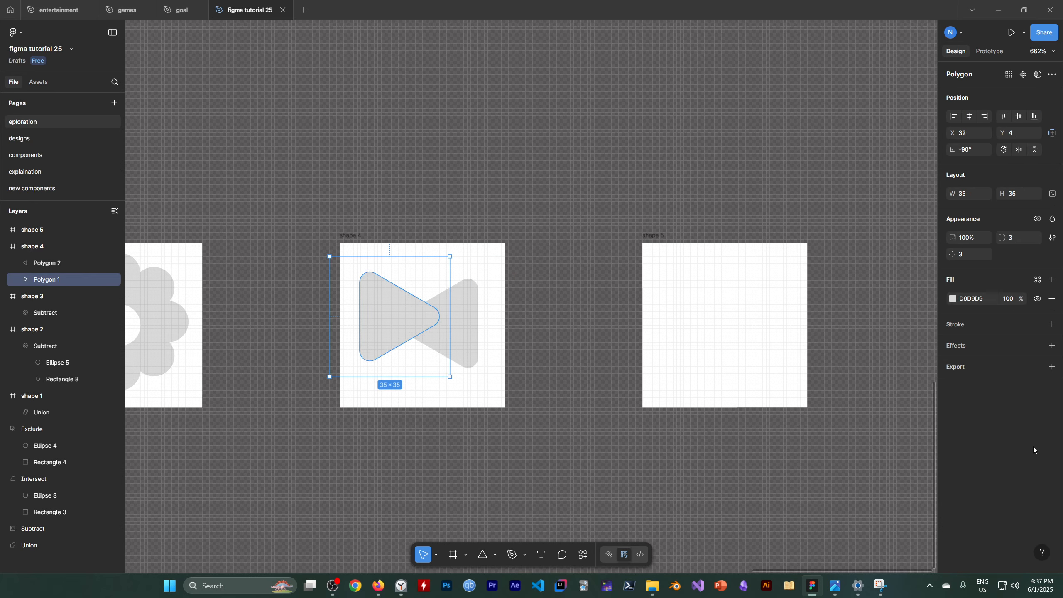
pyautogui.click(493, 379)
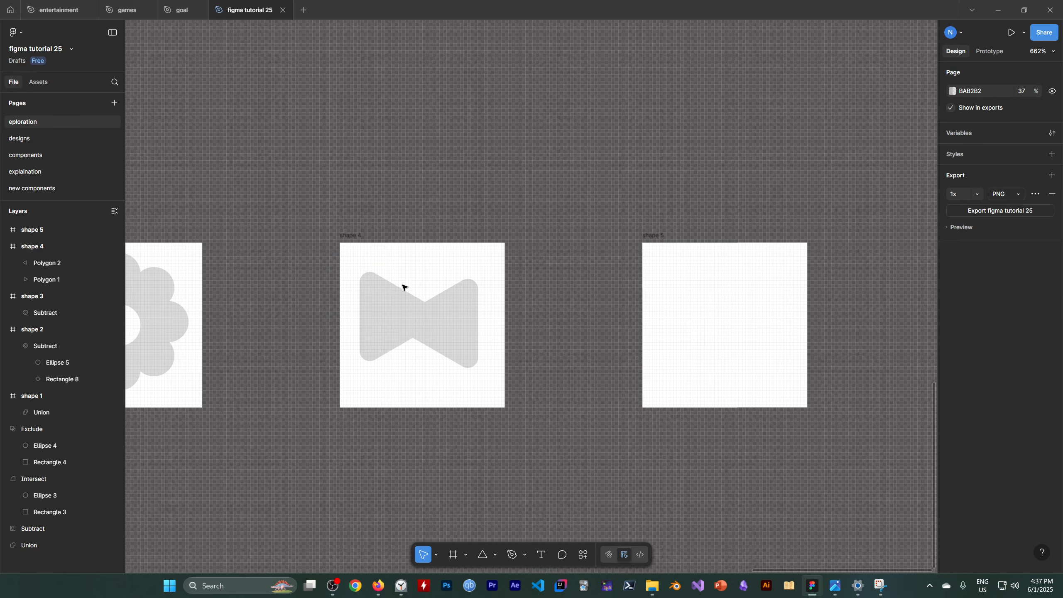
# Align the two rounded triangles in shape 4 on their vertical centres
pyautogui.moveTo(387, 288); pyautogui.dragTo(456, 364)
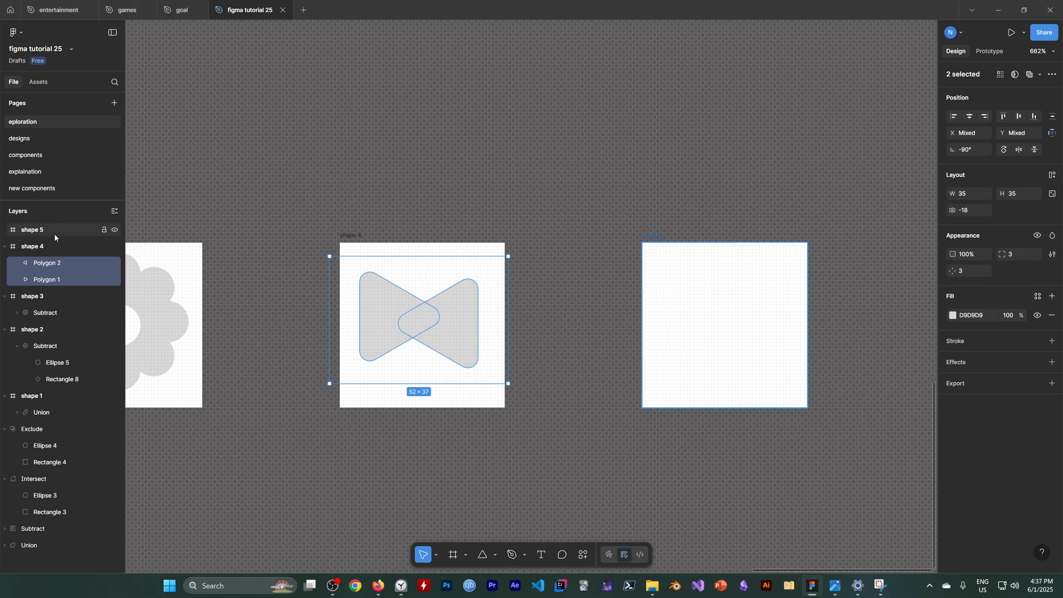
pyautogui.click(110, 246)
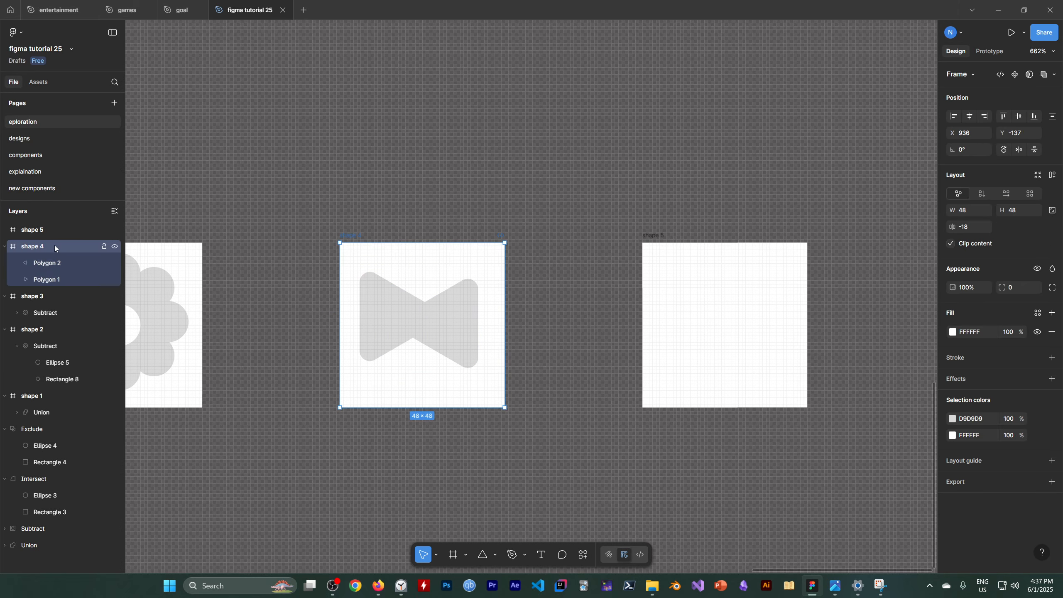
pyautogui.click(1020, 116)
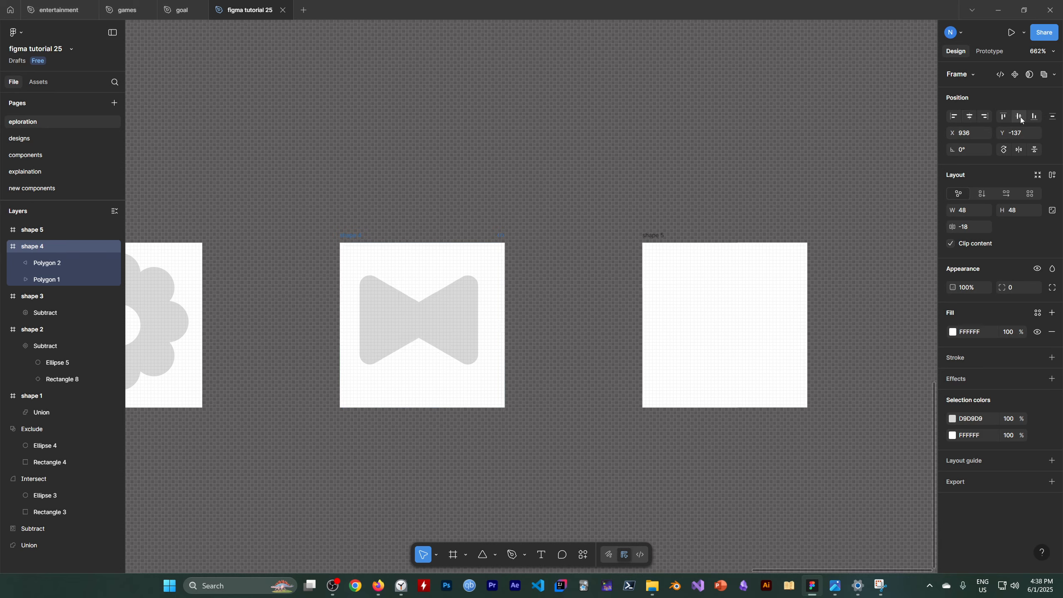
# Try aligning the two triangles in shape 4 on their horizontal centres, undo it and inspect each triangle
pyautogui.click(974, 118)
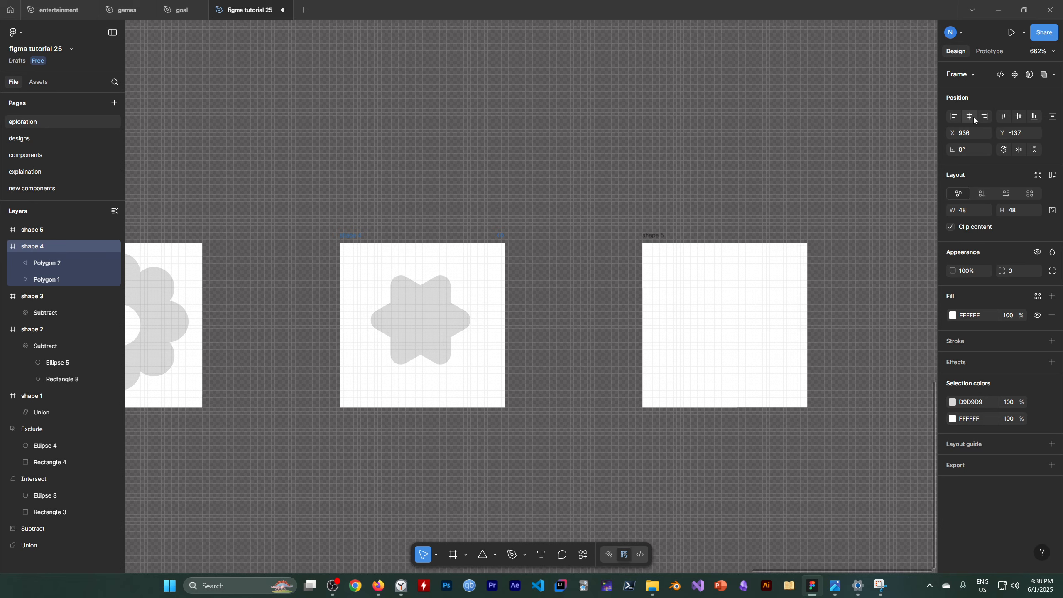
pyautogui.hotkey('ctrl', 'z')
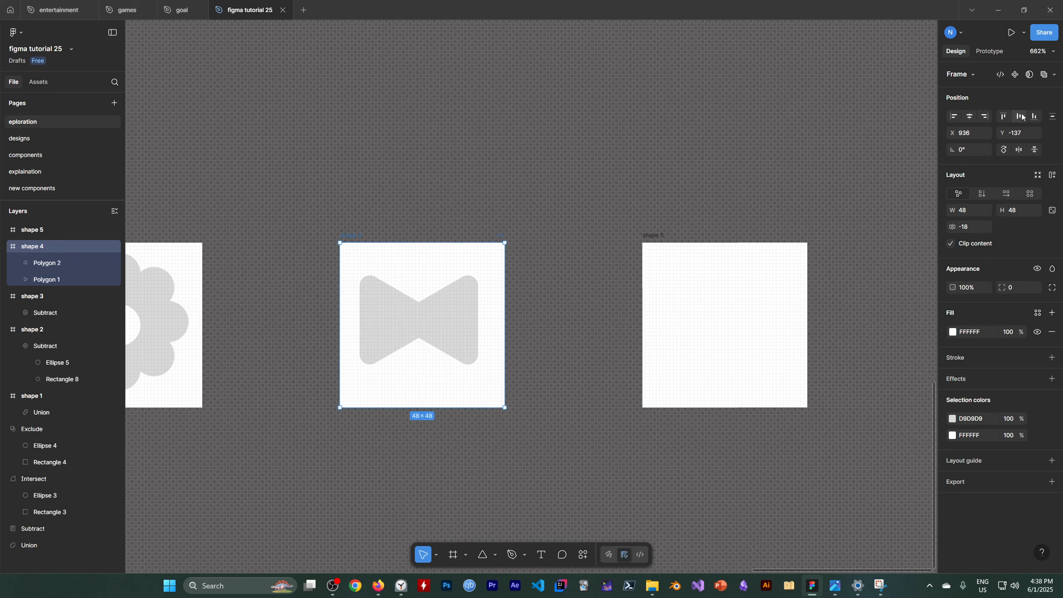
pyautogui.click(569, 420)
pyautogui.click(432, 318)
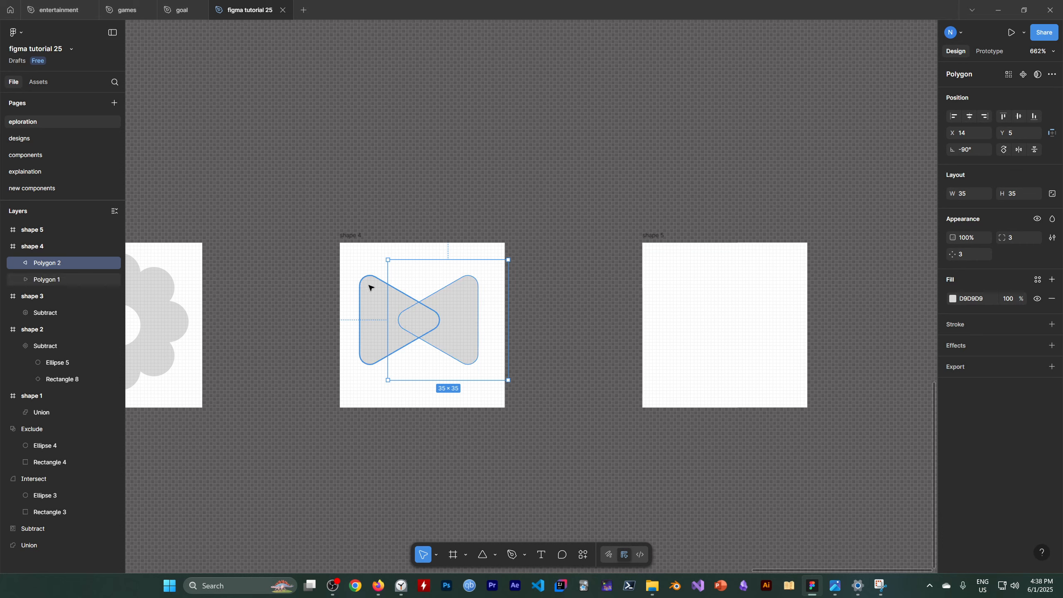
pyautogui.click(400, 311)
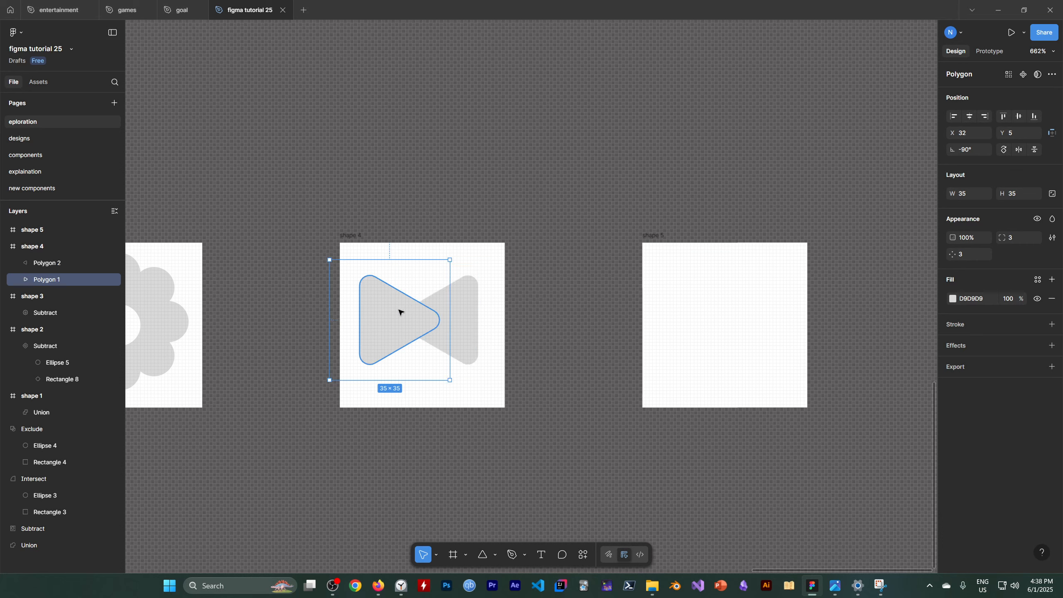
pyautogui.click(537, 369)
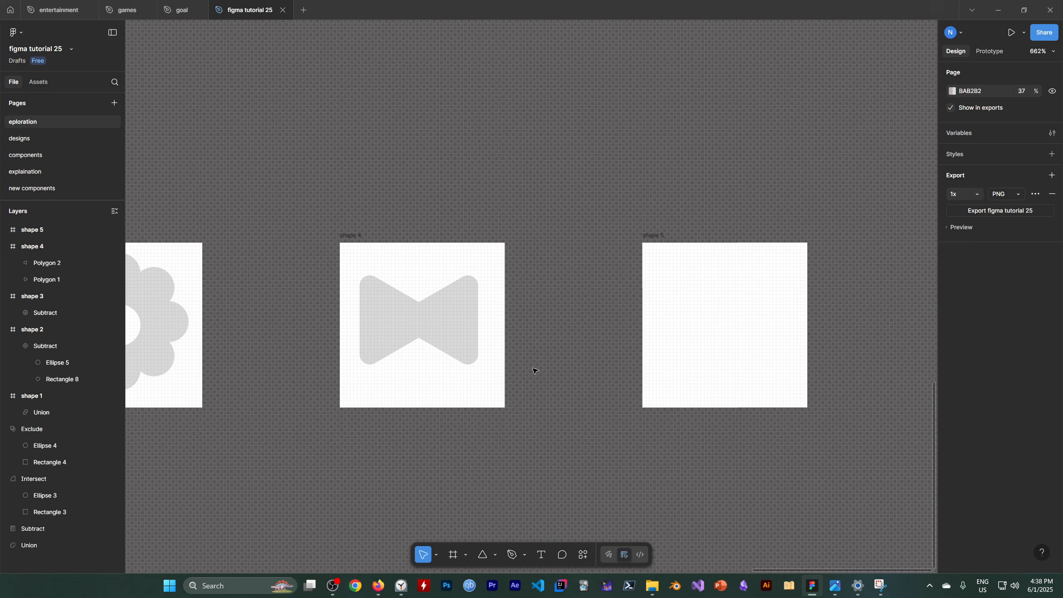
# Combine the two triangles in shape 4 into a single bow tie with Union
pyautogui.moveTo(356, 253); pyautogui.dragTo(466, 368)
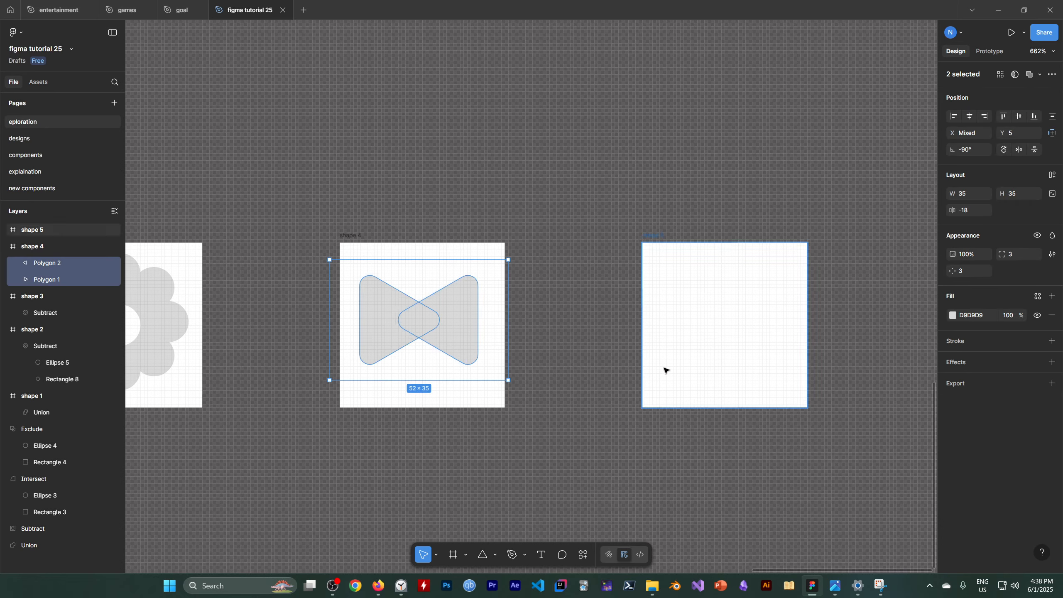
pyautogui.click(1032, 76)
pyautogui.click(1040, 74)
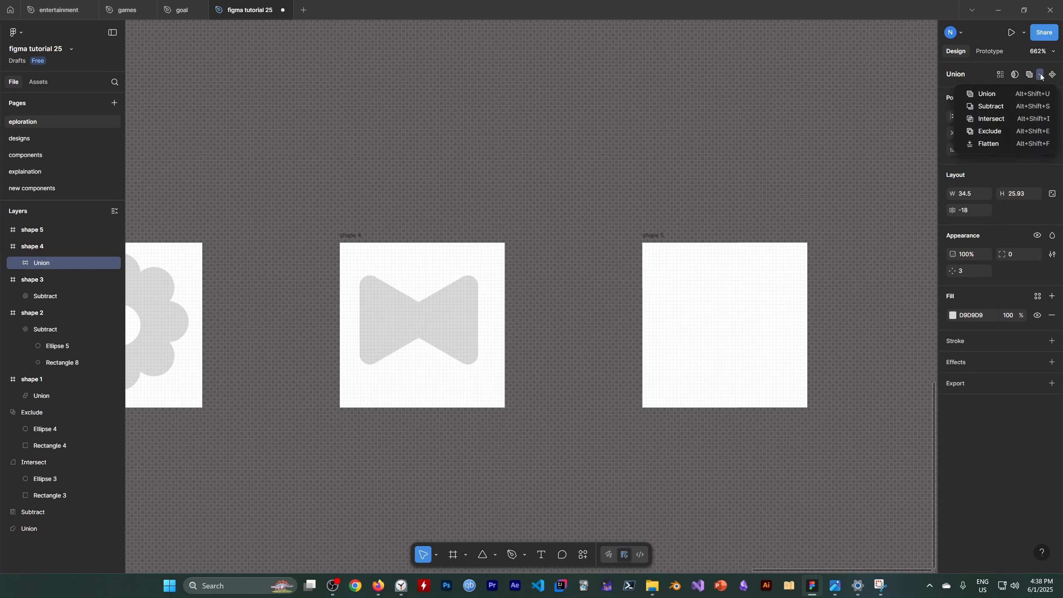
pyautogui.click(995, 93)
pyautogui.click(580, 417)
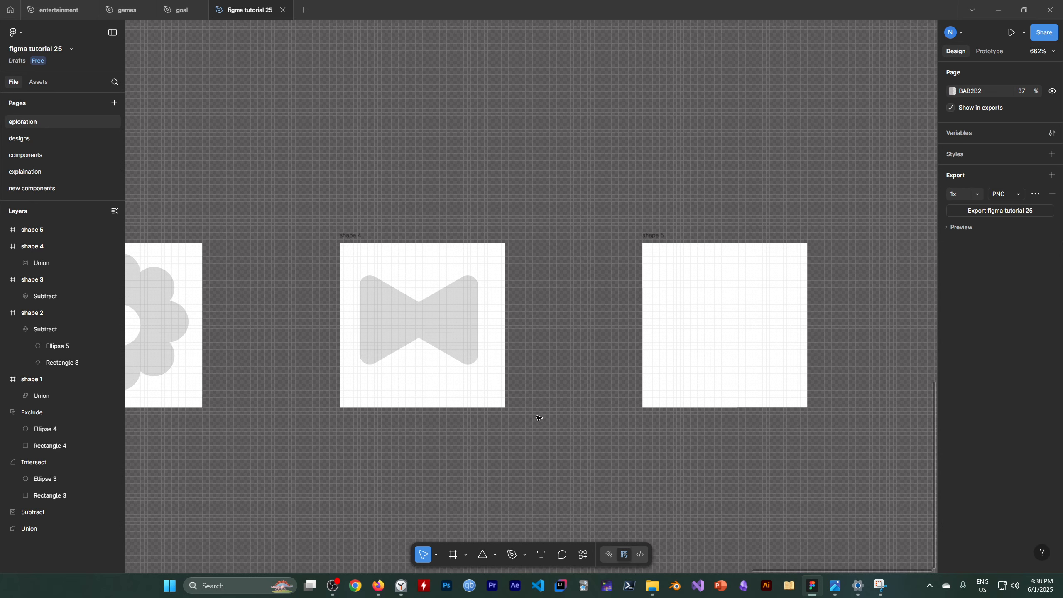
# Scale the bow tie in shape 4 to about 38 × 29 and centre it horizontally and vertically in the frame
pyautogui.click(439, 332)
pyautogui.moveTo(475, 361)
pyautogui.mouseDown()
pyautogui.moveTo(492, 384)
pyautogui.moveTo(458, 371)
pyautogui.mouseUp()
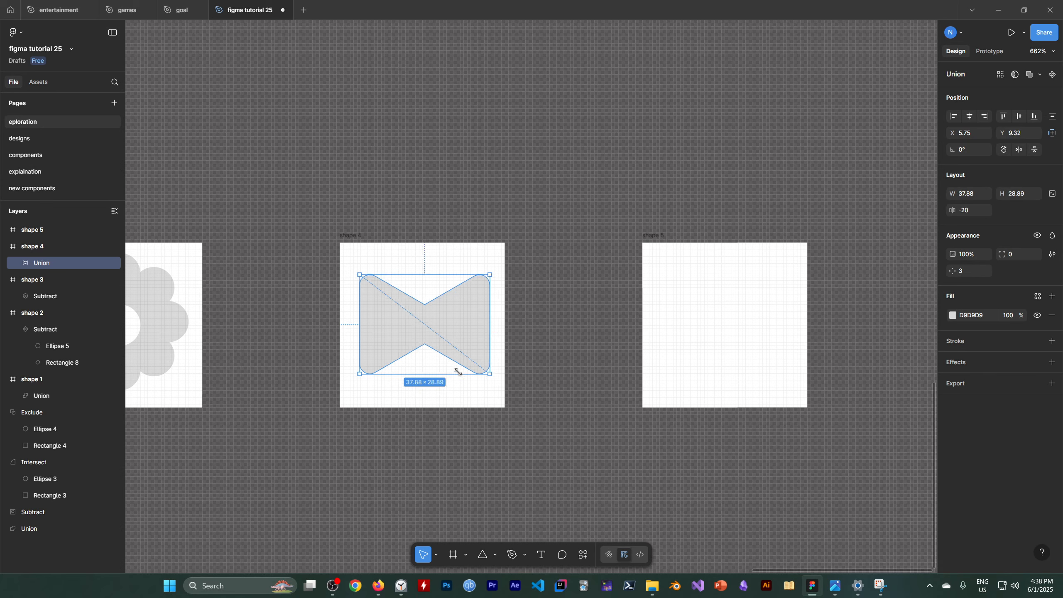
pyautogui.click(553, 404)
pyautogui.click(61, 251)
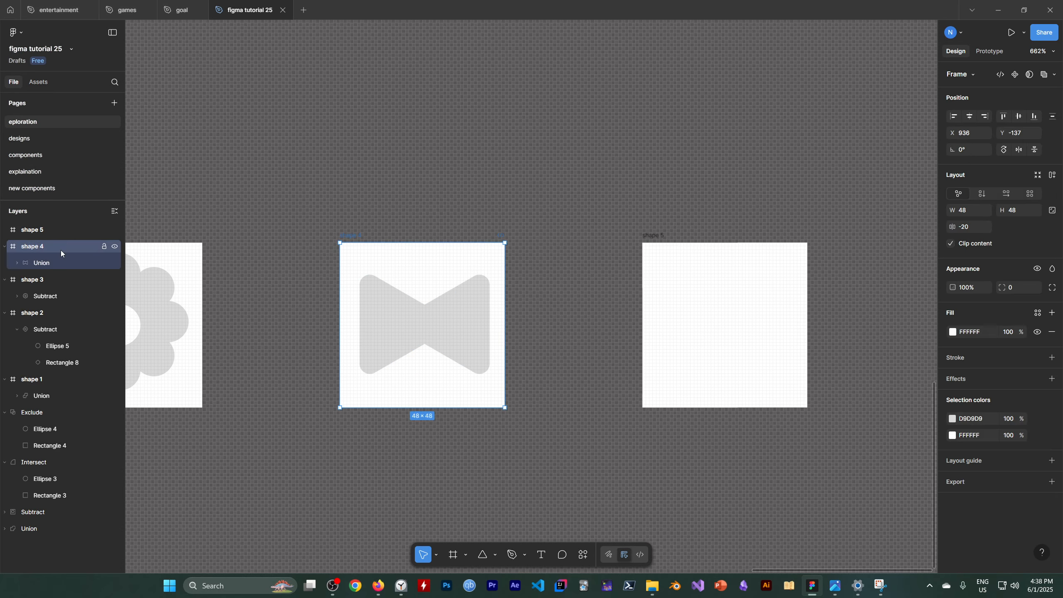
pyautogui.click(972, 117)
pyautogui.click(1019, 117)
pyautogui.click(555, 381)
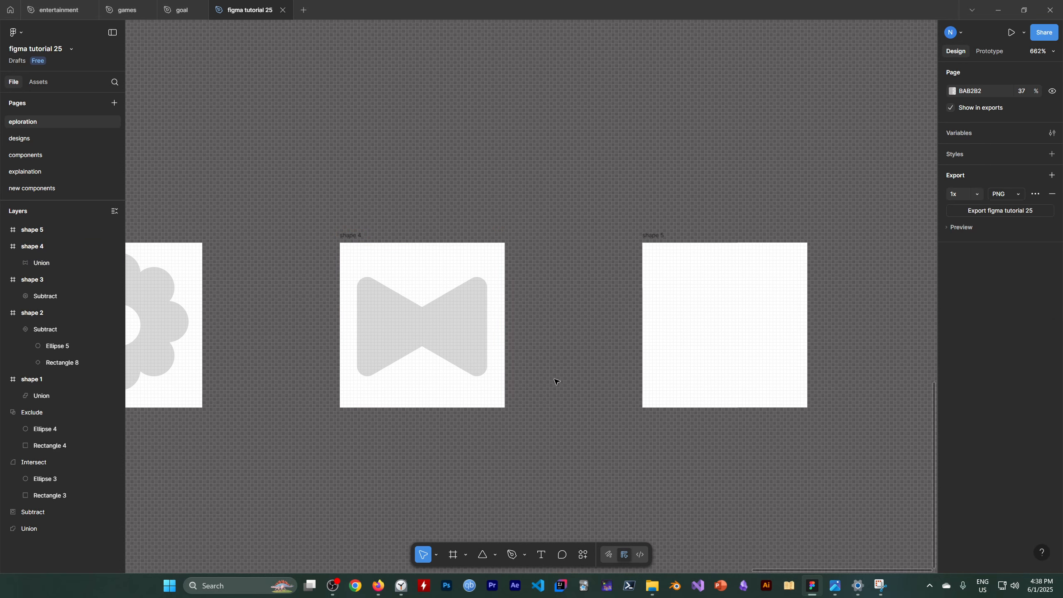
# Check the banner's last icon in the Snipping Tool reference image, and return to Figma at the empty shape 5 frame
pyautogui.click(874, 588)
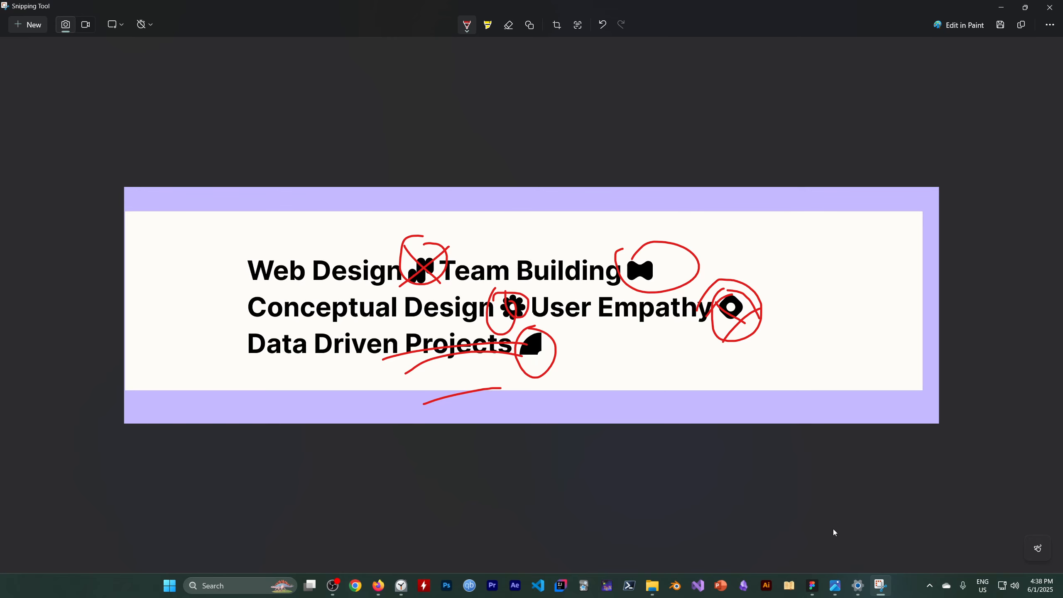
pyautogui.click(812, 585)
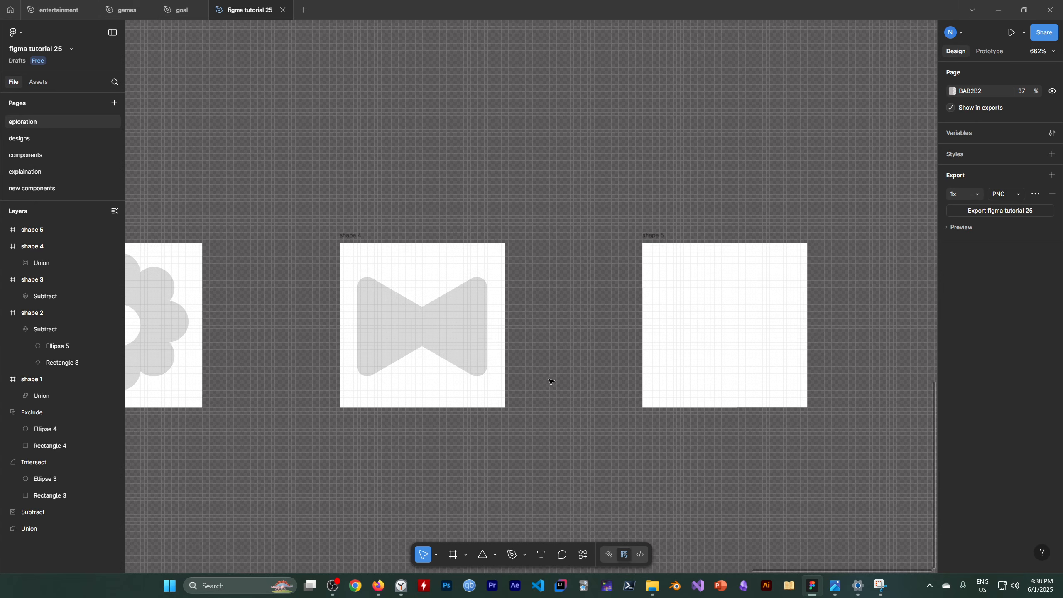
pyautogui.press('h')
pyautogui.moveTo(562, 442); pyautogui.dragTo(247, 441)
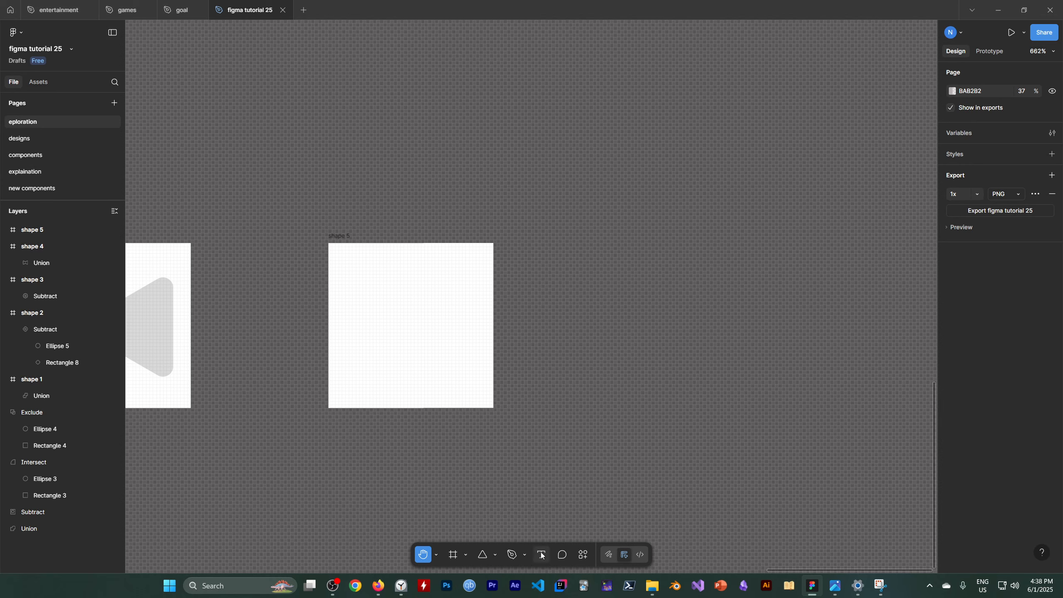
pyautogui.click(495, 556)
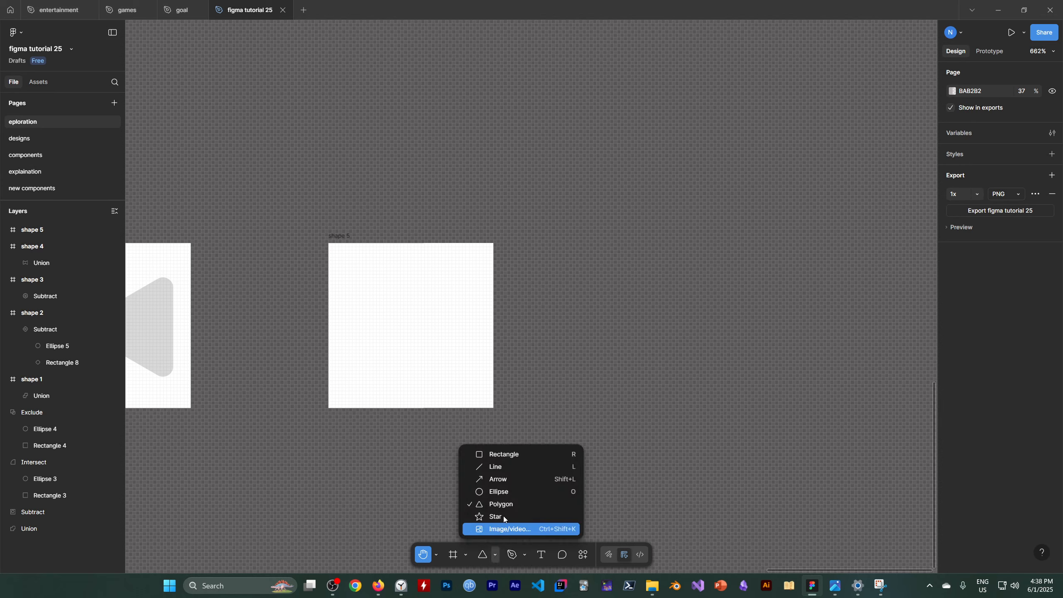
pyautogui.click(498, 491)
pyautogui.moveTo(383, 288); pyautogui.dragTo(614, 450)
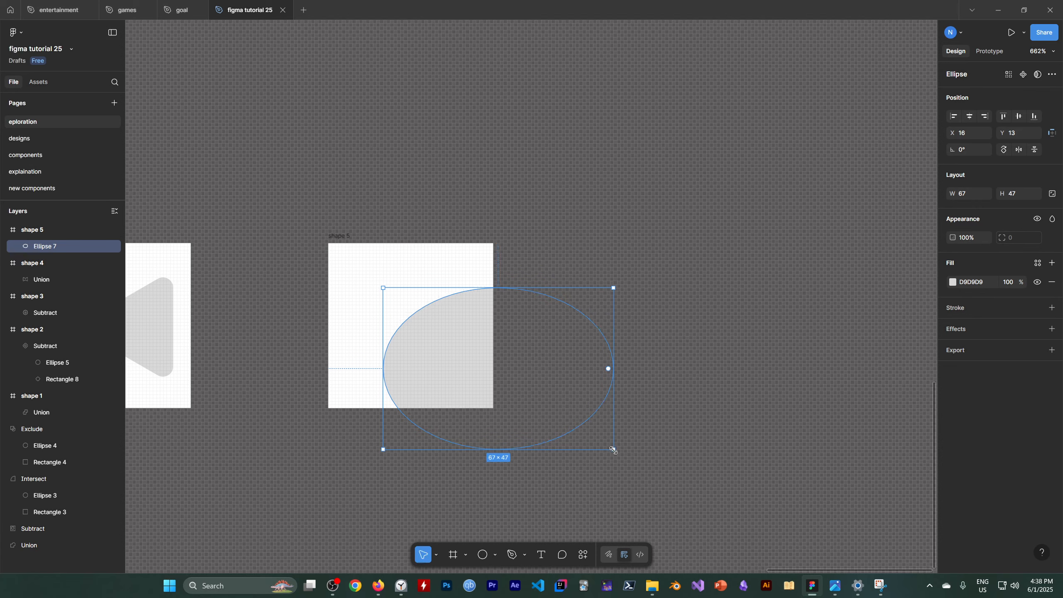
pyautogui.press('Delete')
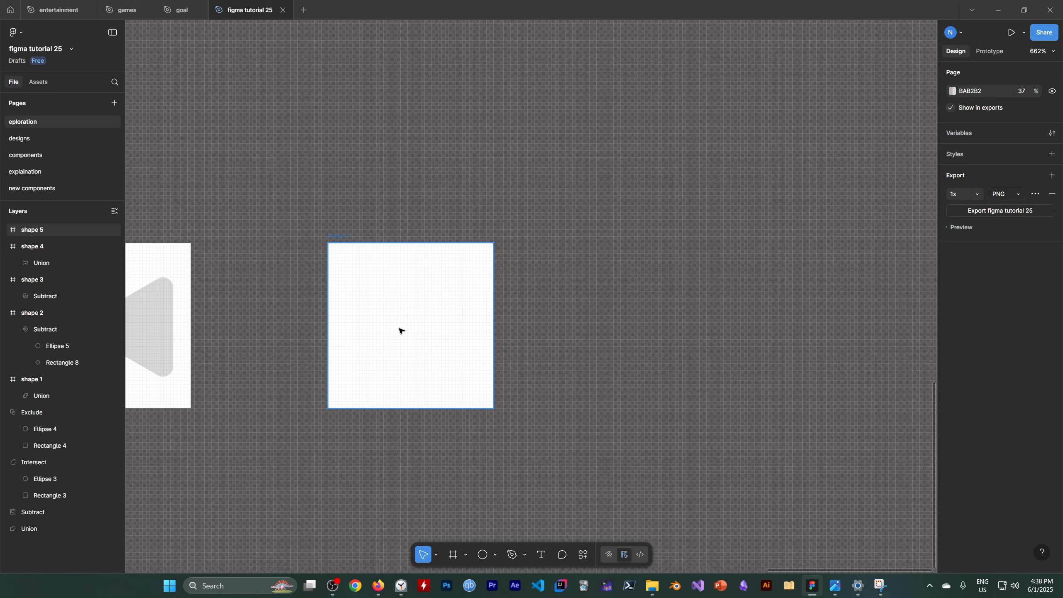
# Draw a circle about 51 × 51 in the shape 5 frame and position it at about X 4, Y 4
pyautogui.click(414, 317)
pyautogui.moveTo(414, 317)
pyautogui.mouseDown()
pyautogui.moveTo(405, 347)
pyautogui.moveTo(554, 521)
pyautogui.mouseUp()
pyautogui.press('o')
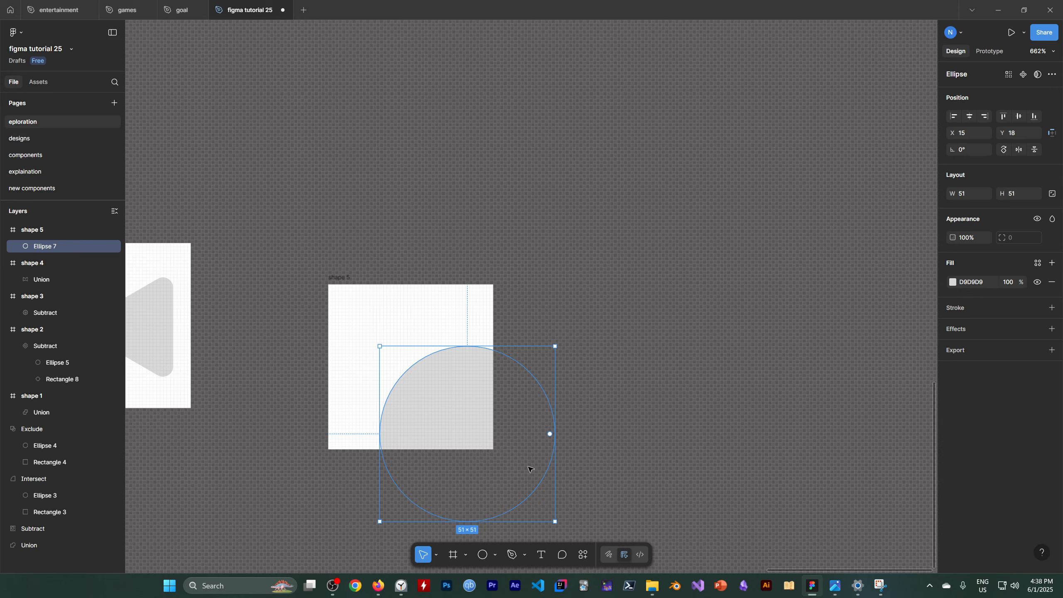
pyautogui.moveTo(450, 406); pyautogui.dragTo(416, 359)
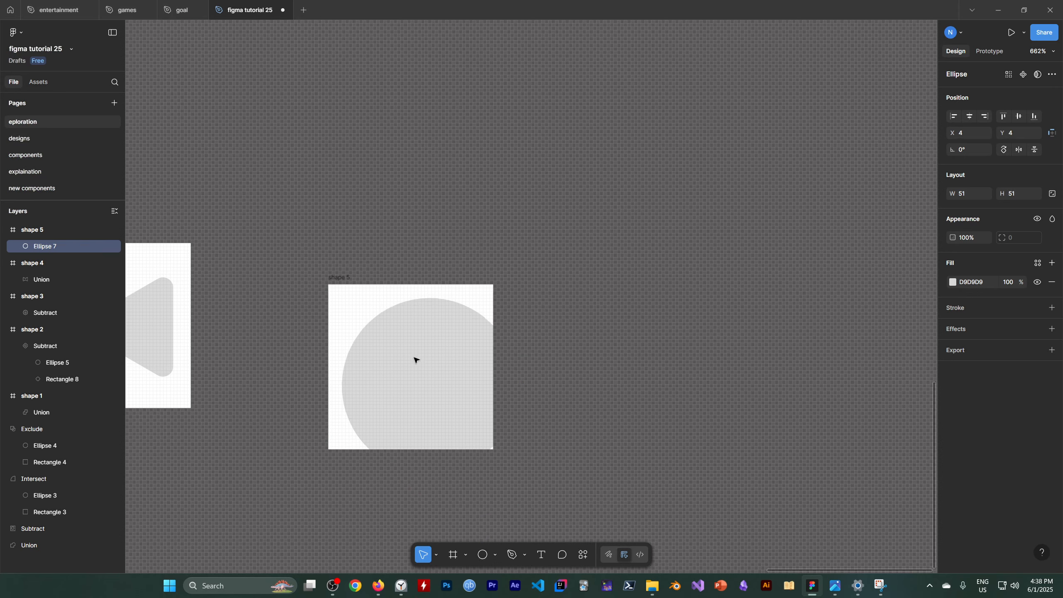
# Compare the circle in shape 5 with the banner's last icon in Snipping Tool, and move it to about X 1, Y 4
pyautogui.click(879, 586)
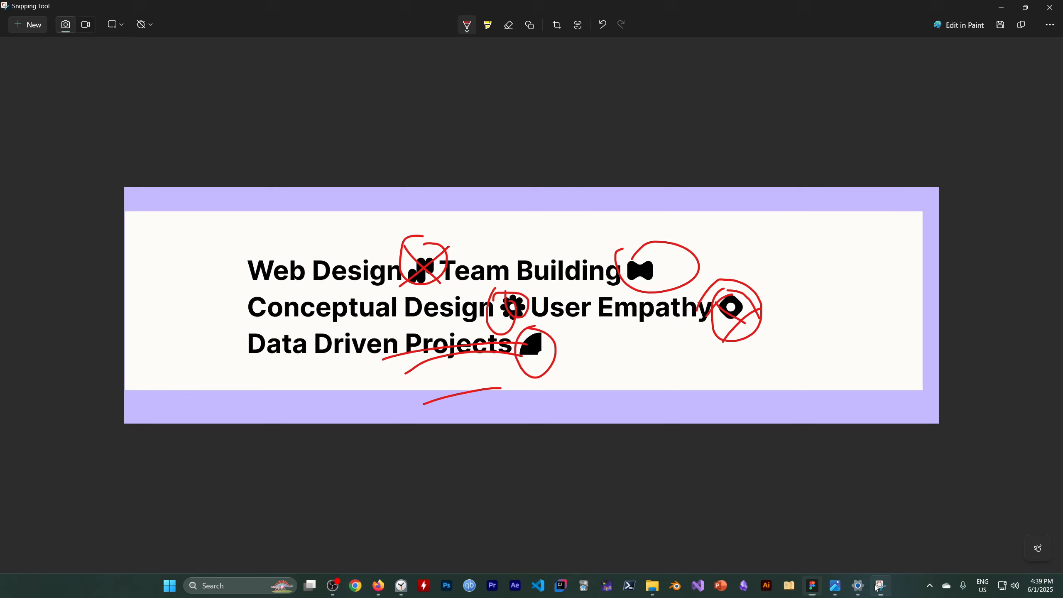
pyautogui.click(875, 586)
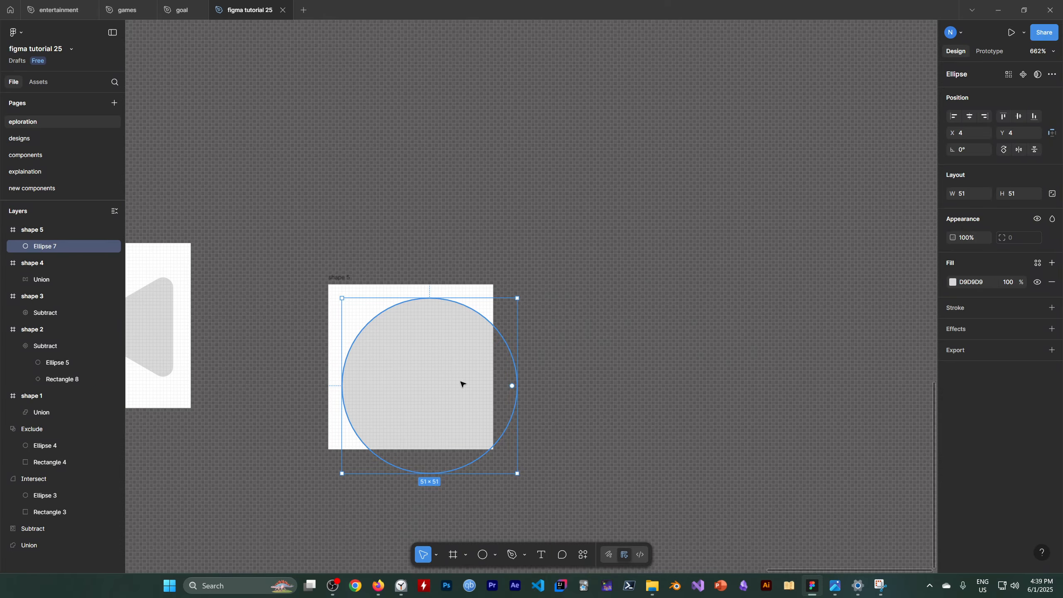
pyautogui.moveTo(456, 381); pyautogui.dragTo(456, 378)
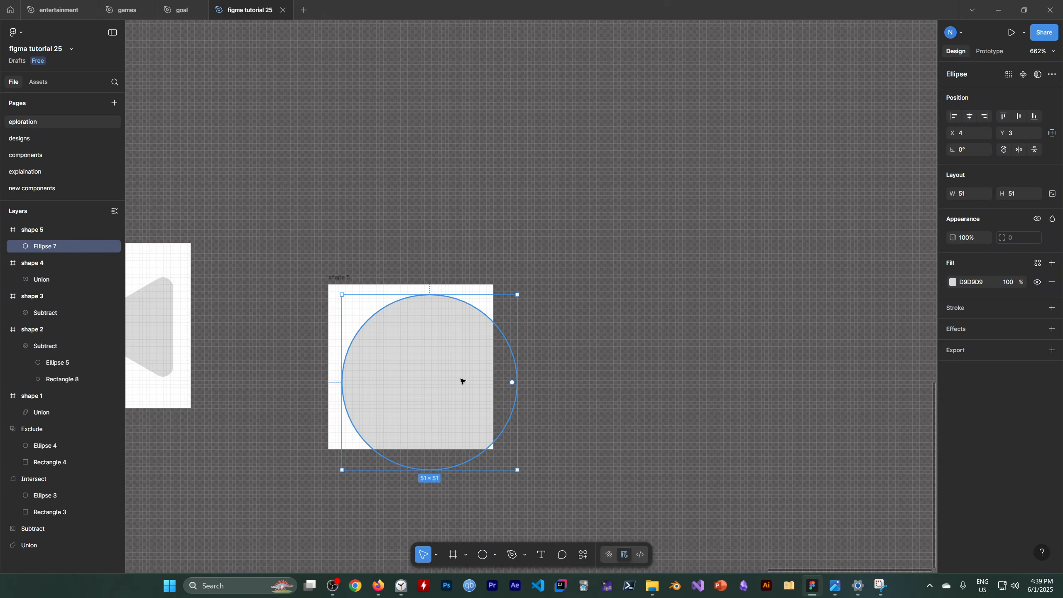
pyautogui.click(881, 587)
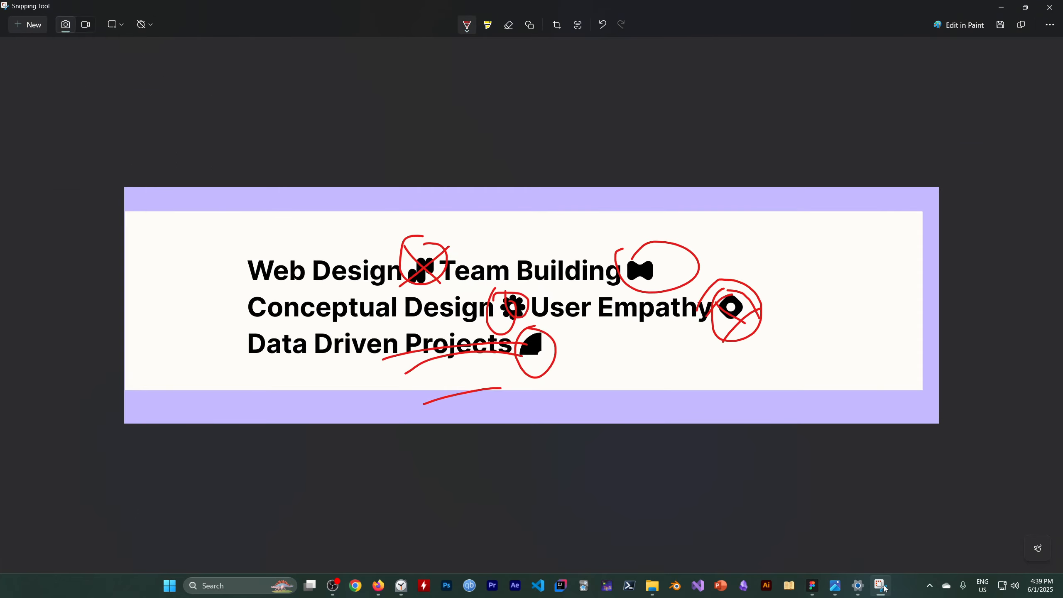
pyautogui.click(881, 586)
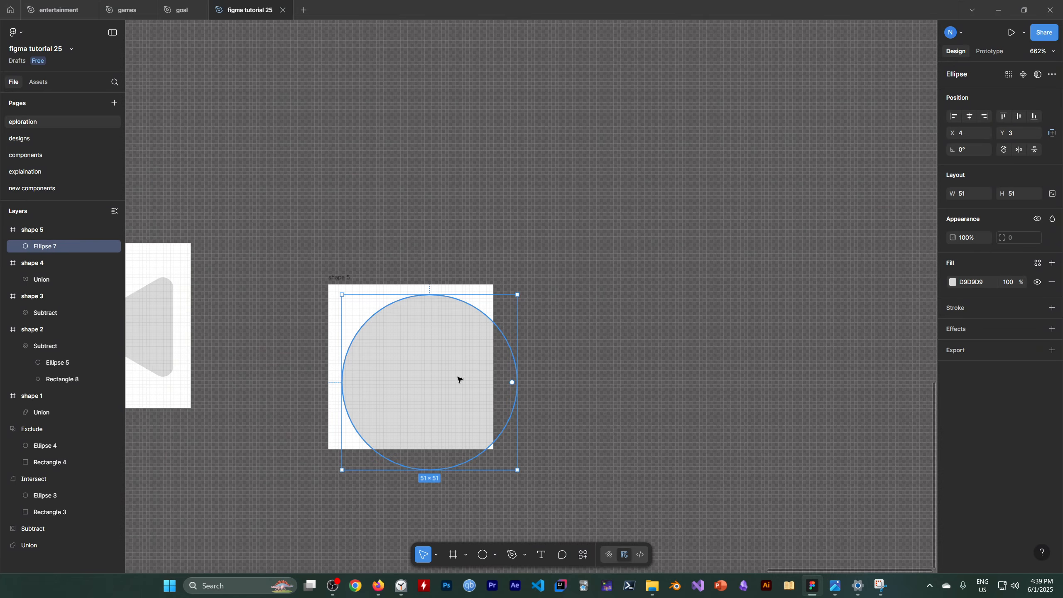
pyautogui.moveTo(443, 403)
pyautogui.mouseDown()
pyautogui.moveTo(430, 387)
pyautogui.moveTo(441, 392)
pyautogui.moveTo(435, 405)
pyautogui.mouseUp()
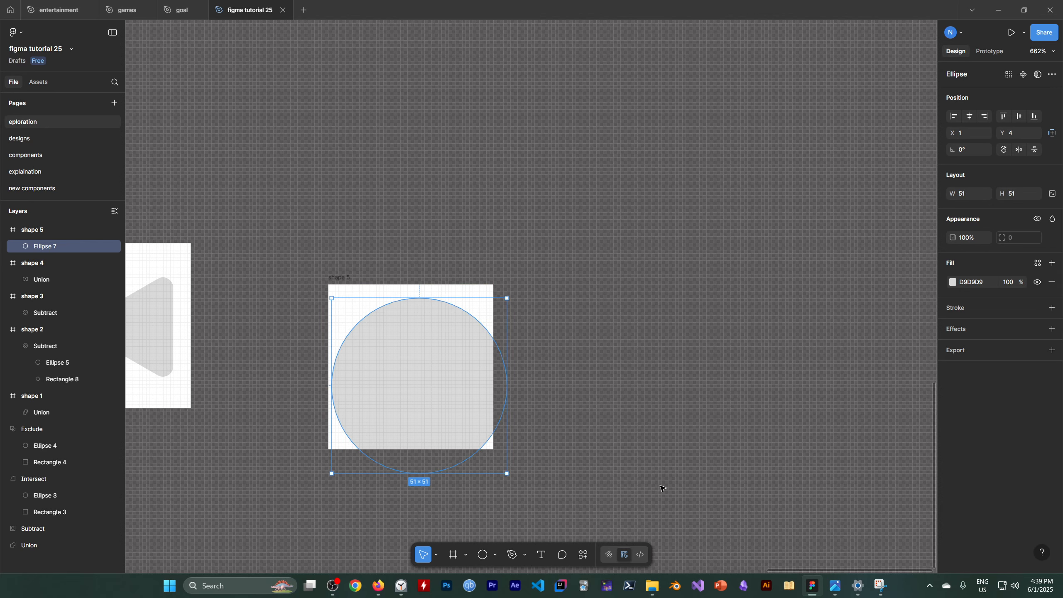
pyautogui.click(881, 586)
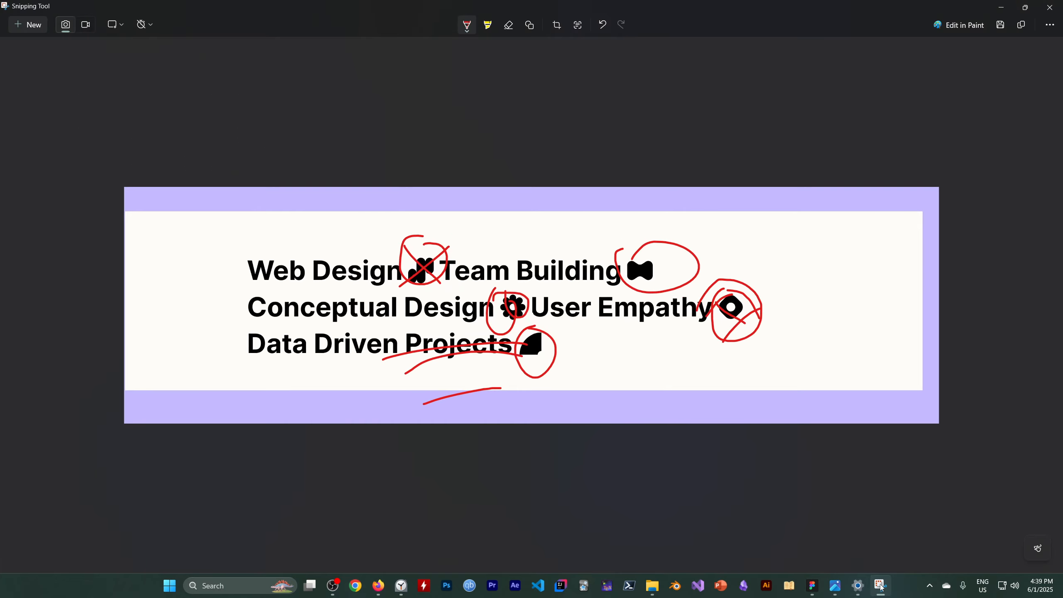
pyautogui.click(881, 586)
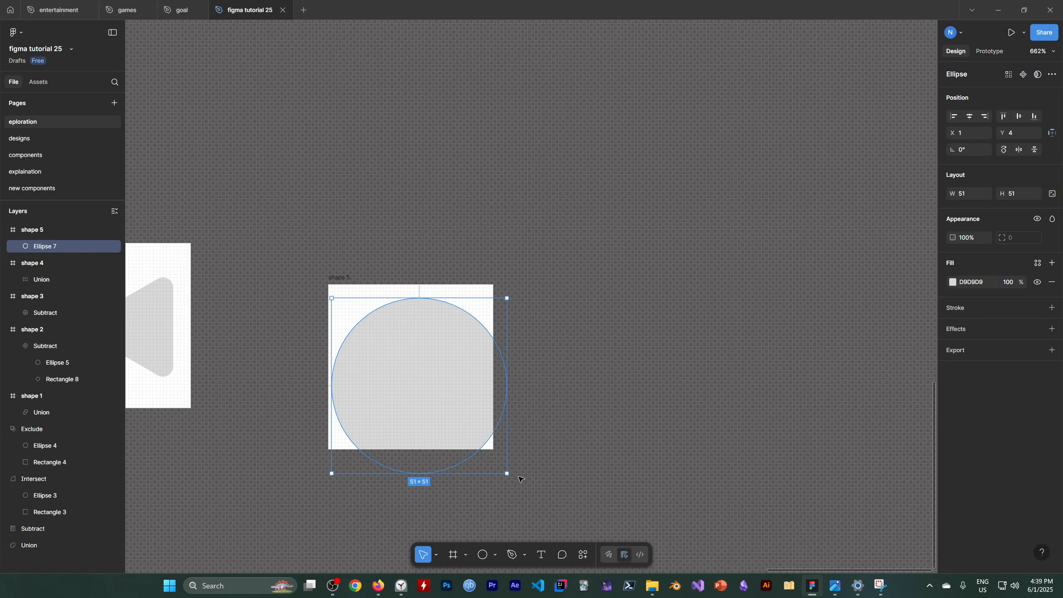
# Enlarge the circle to about 77 × 77 and place it over shape 5 at about X 1027, Y -123
pyautogui.moveTo(507, 472); pyautogui.dragTo(596, 529)
pyautogui.moveTo(492, 423); pyautogui.dragTo(495, 416)
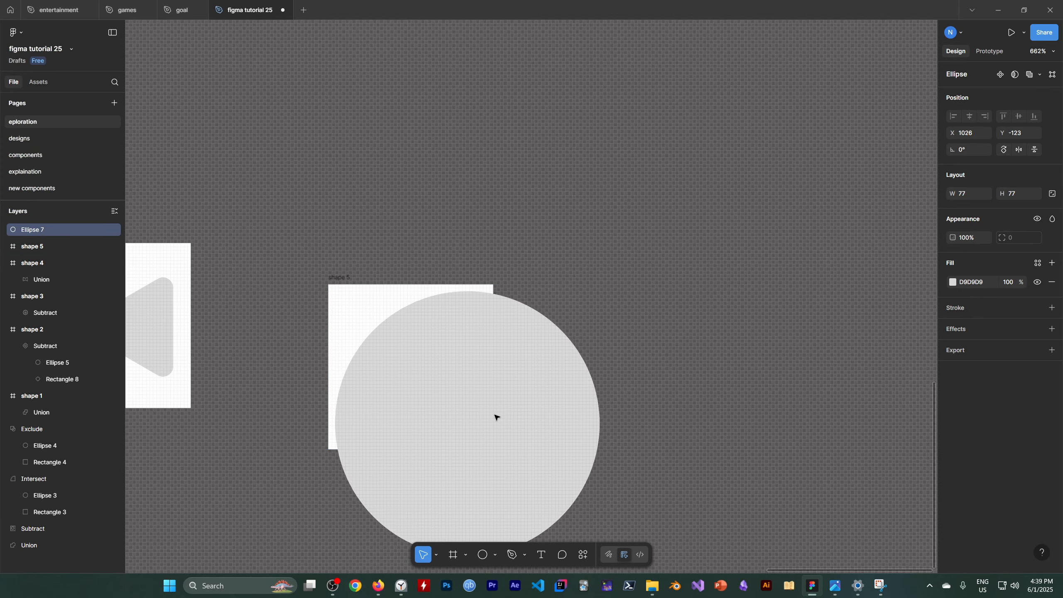
pyautogui.press('Right')
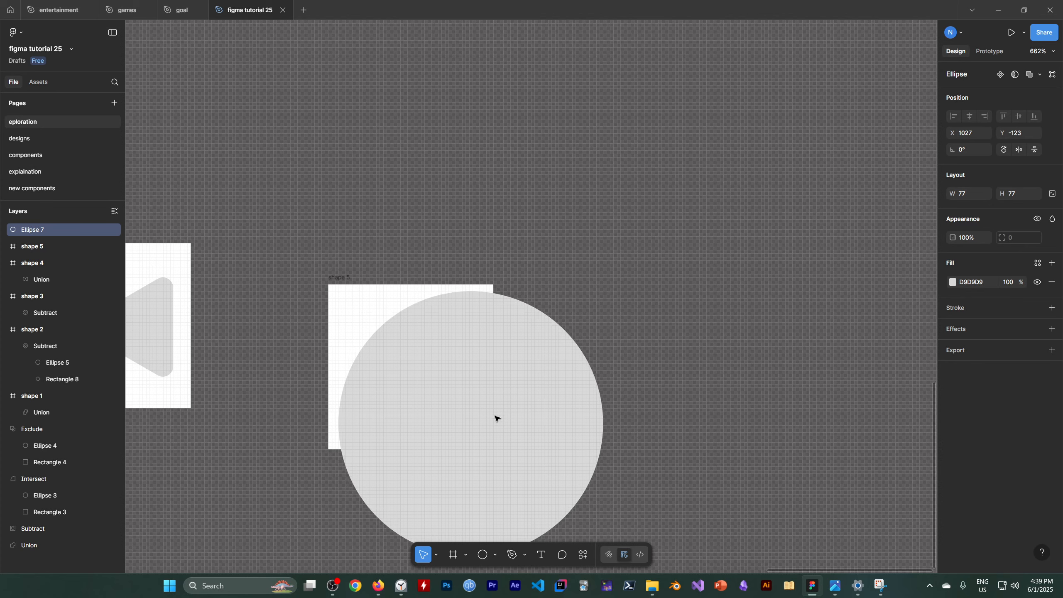
pyautogui.click(667, 451)
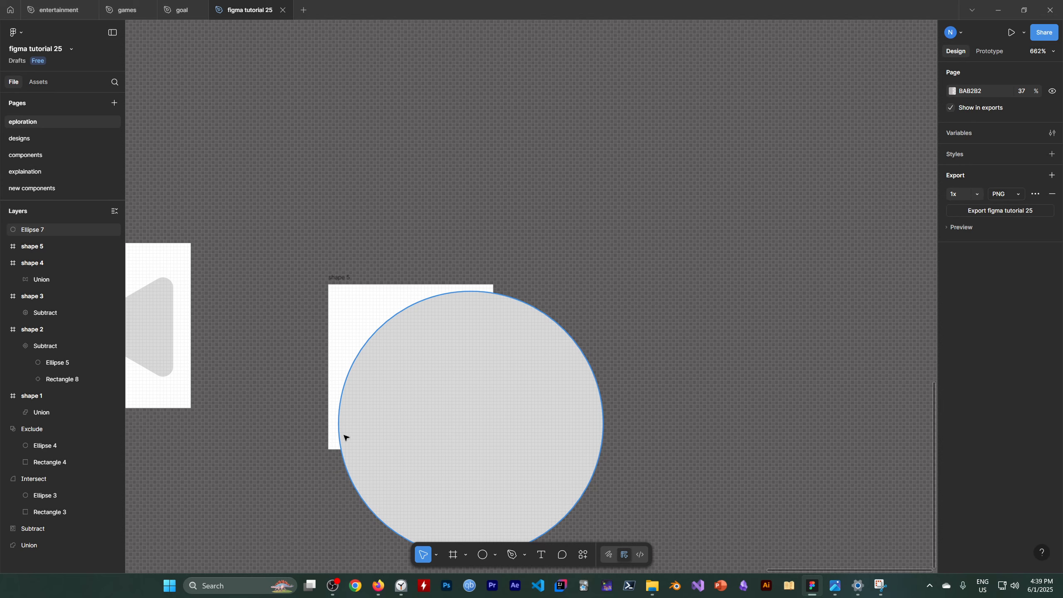
# Nest the large circle inside the shape 5 frame so the frame clips it
pyautogui.click(340, 309)
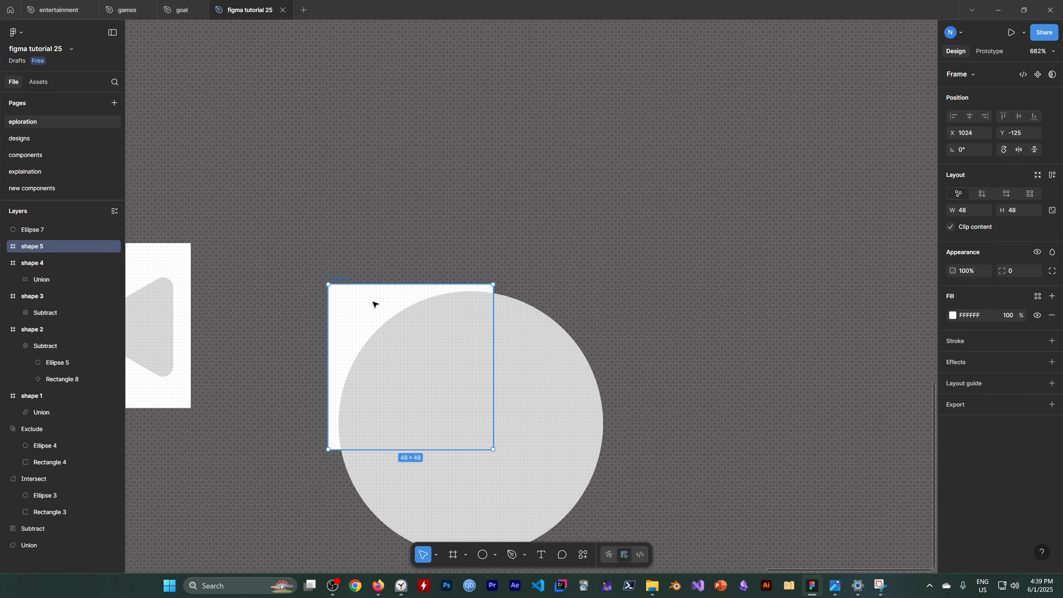
pyautogui.moveTo(63, 245); pyautogui.dragTo(63, 247)
pyautogui.click(670, 332)
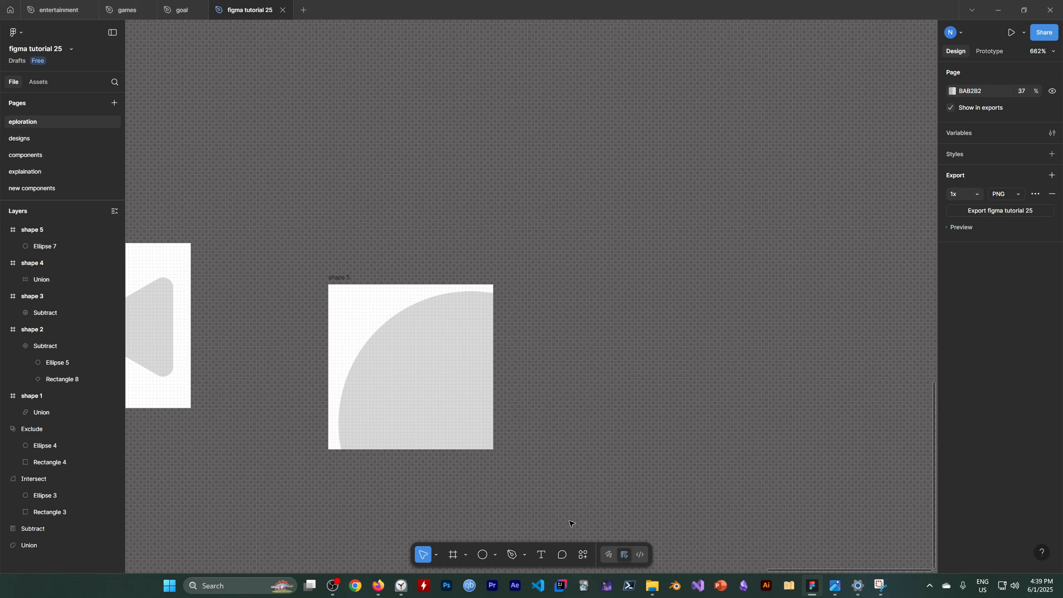
pyautogui.click(495, 555)
pyautogui.moveTo(412, 410); pyautogui.dragTo(419, 416)
pyautogui.hotkey('ctrl', 'z')
# Draw a circle about 29 × 29 over shape 5's lower-right corner and cut it out of the large circle with Subtract
pyautogui.click(483, 555)
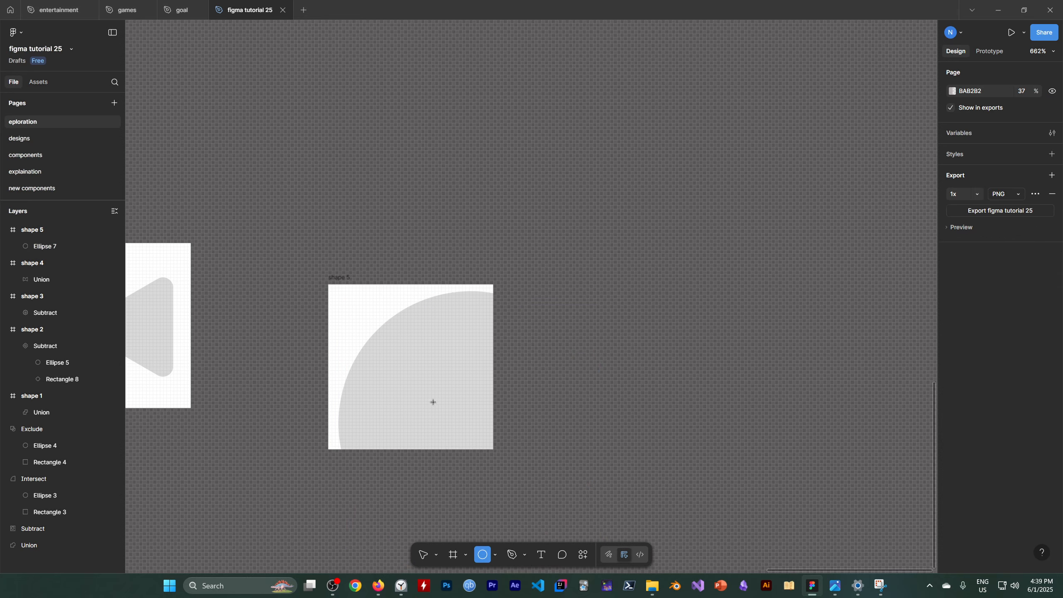
pyautogui.moveTo(434, 401)
pyautogui.mouseDown()
pyautogui.moveTo(493, 451)
pyautogui.moveTo(551, 467)
pyautogui.moveTo(534, 461)
pyautogui.mouseUp()
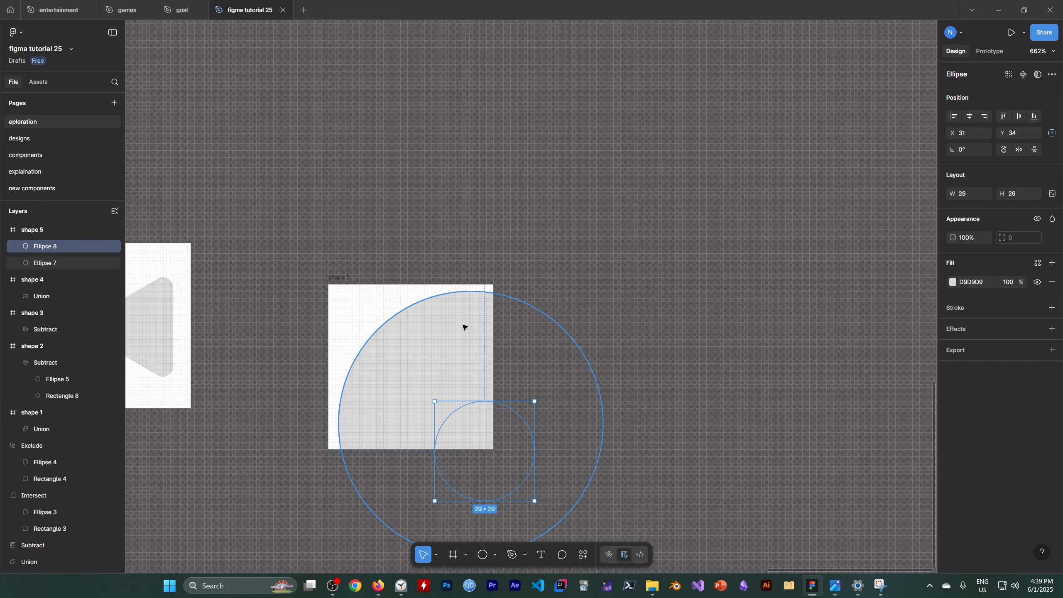
pyautogui.moveTo(365, 314); pyautogui.dragTo(508, 456)
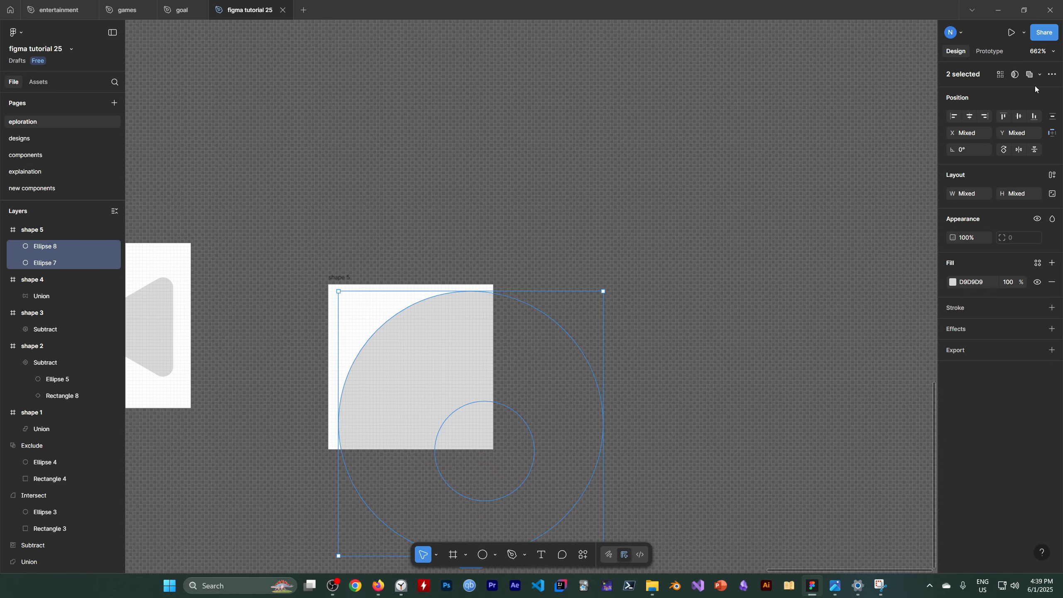
pyautogui.click(1039, 74)
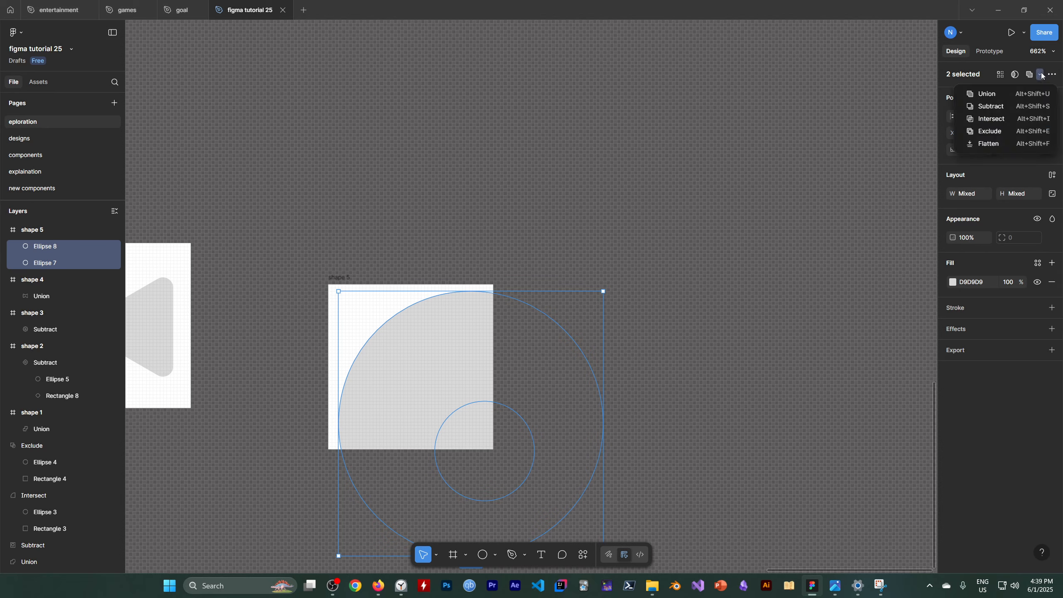
pyautogui.click(998, 110)
pyautogui.click(723, 352)
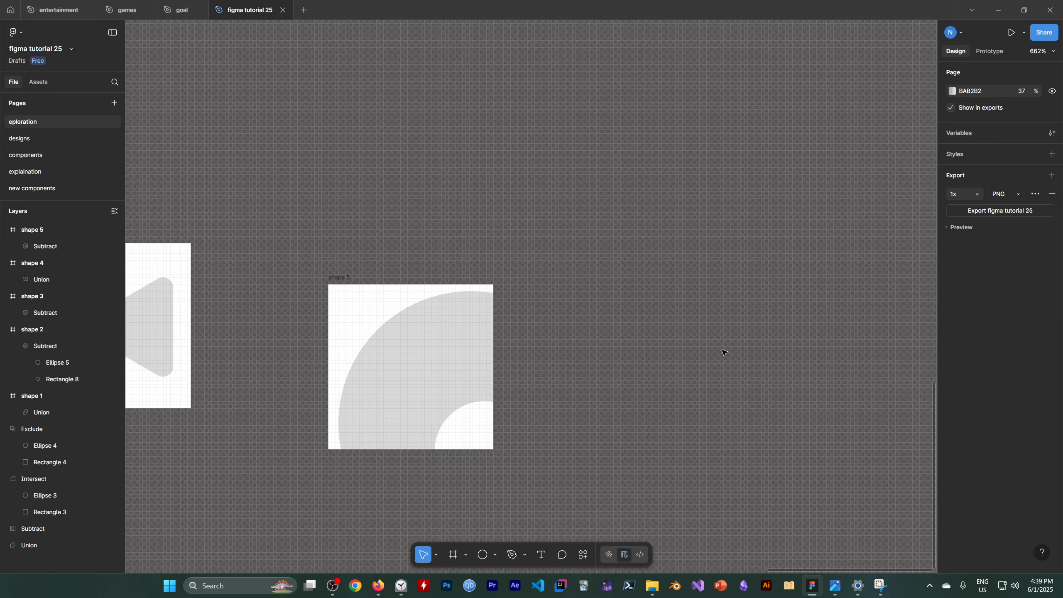
# Draw a rectangle about 56 × 18 across the lower edge of the shape 5 frame
pyautogui.click(495, 555)
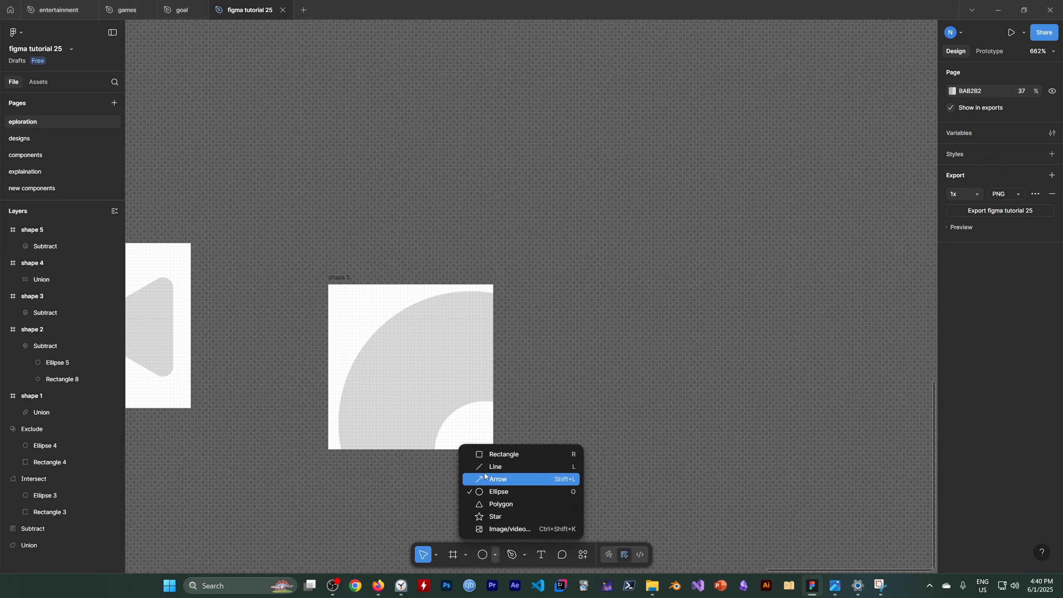
pyautogui.click(493, 453)
pyautogui.moveTo(293, 433)
pyautogui.mouseDown()
pyautogui.moveTo(416, 458)
pyautogui.moveTo(488, 493)
pyautogui.mouseUp()
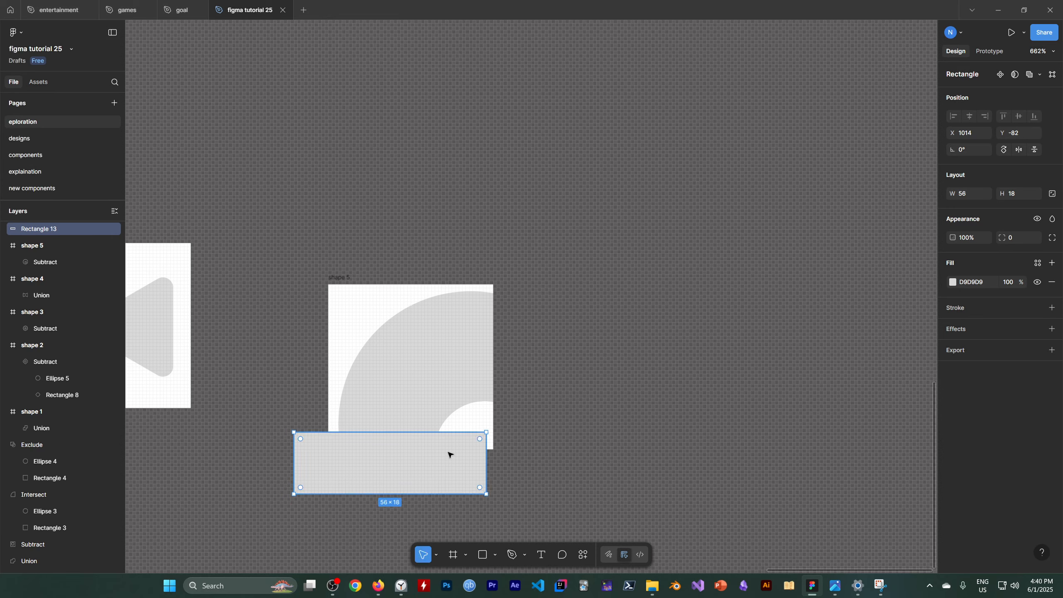
# Duplicate the rectangle, rotate the copy to -90° and place it over the right edge of shape 5
pyautogui.moveTo(434, 450); pyautogui.dragTo(622, 321)
pyautogui.moveTo(666, 371); pyautogui.dragTo(530, 471)
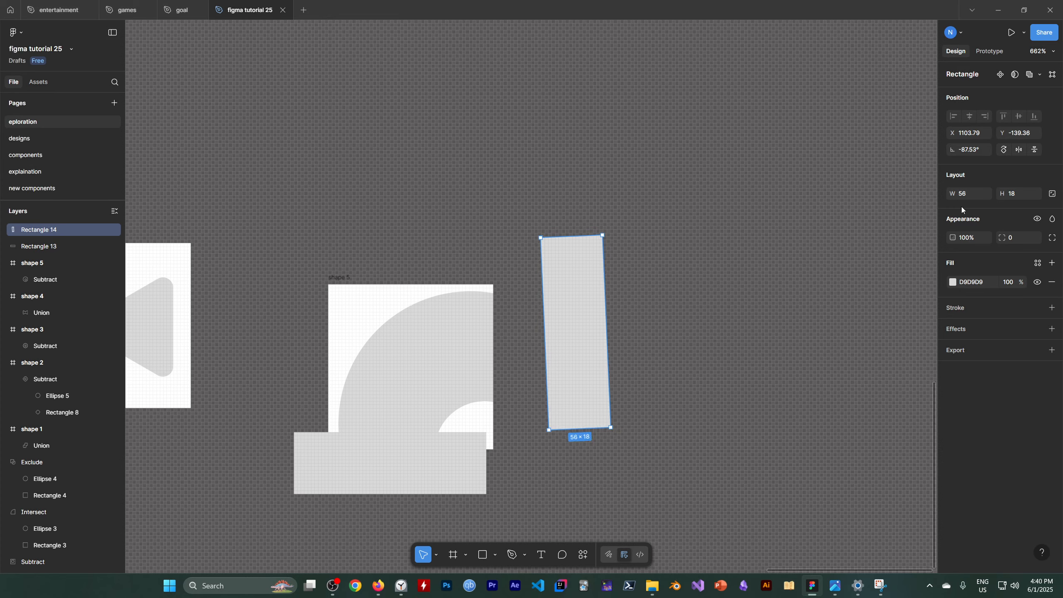
pyautogui.click(965, 149)
pyautogui.write('-90')
pyautogui.press('Return')
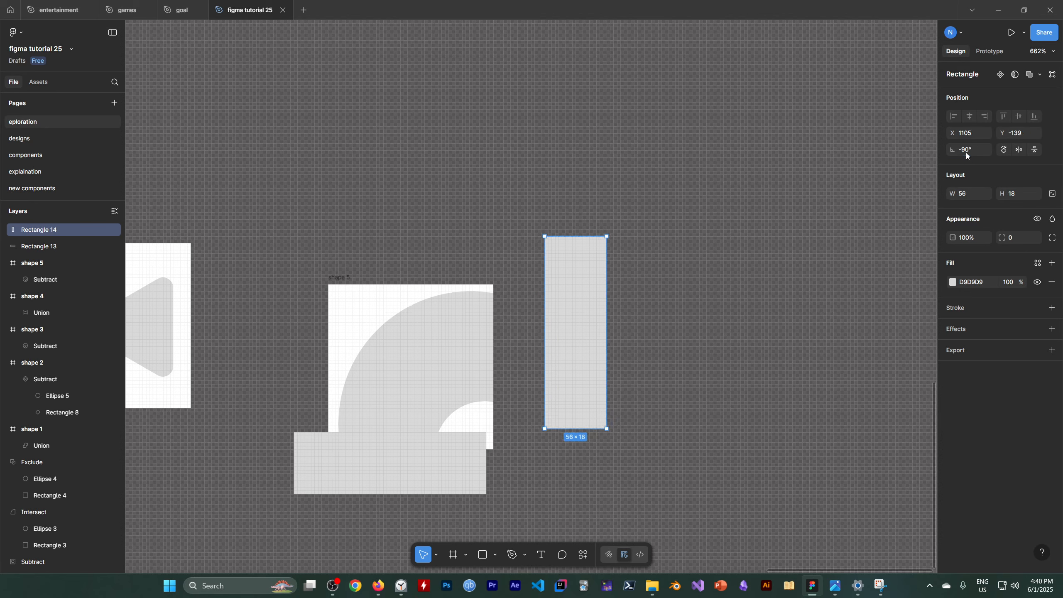
pyautogui.moveTo(567, 358); pyautogui.dragTo(517, 335)
pyautogui.click(586, 463)
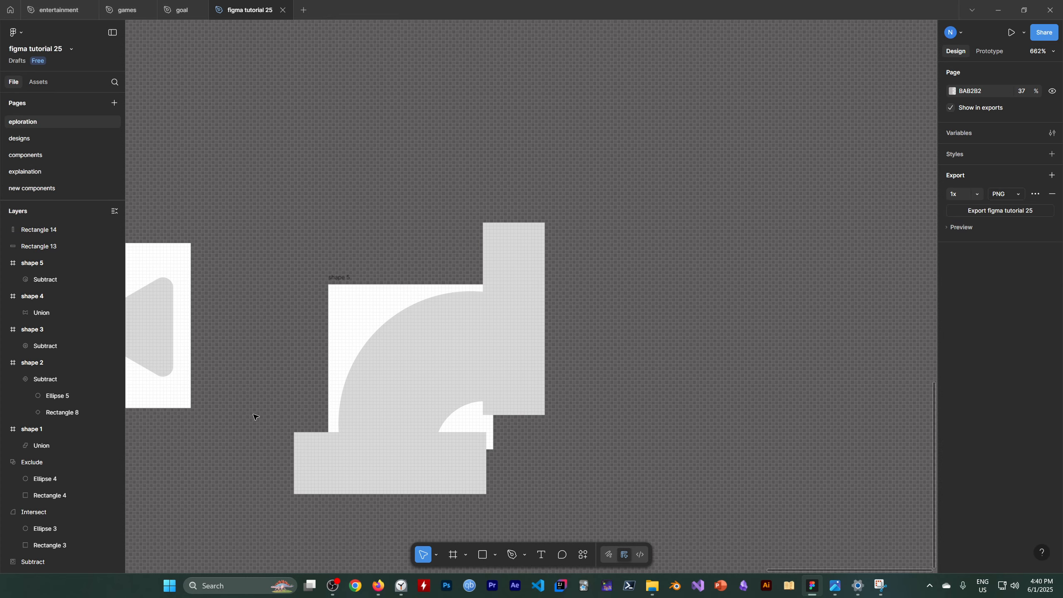
# Try to subtract the horizontal rectangle from the arc in shape 5, and inspect the arc
pyautogui.moveTo(265, 412); pyautogui.dragTo(409, 484)
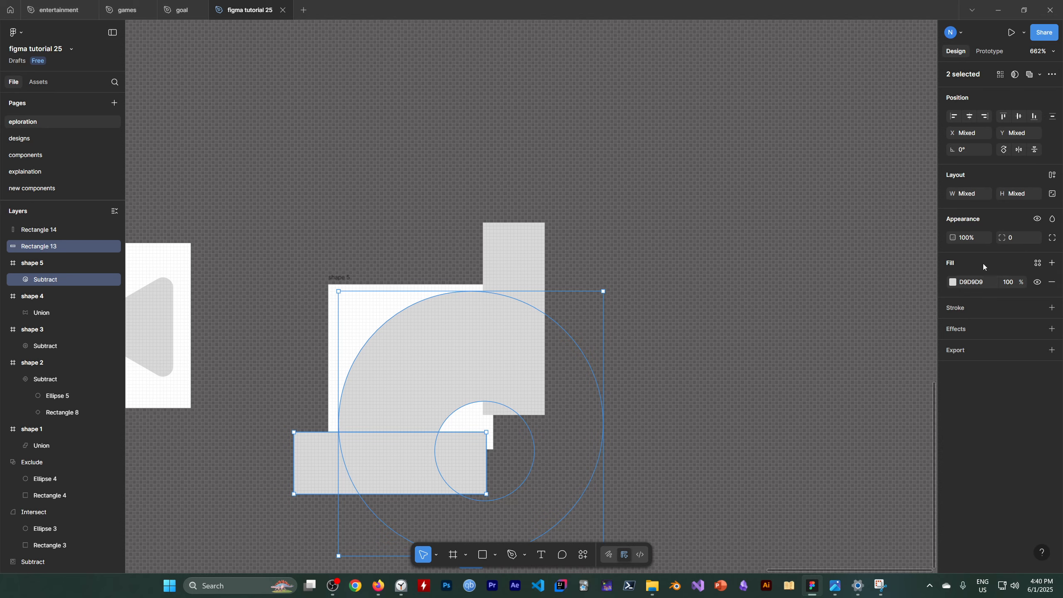
pyautogui.click(1039, 74)
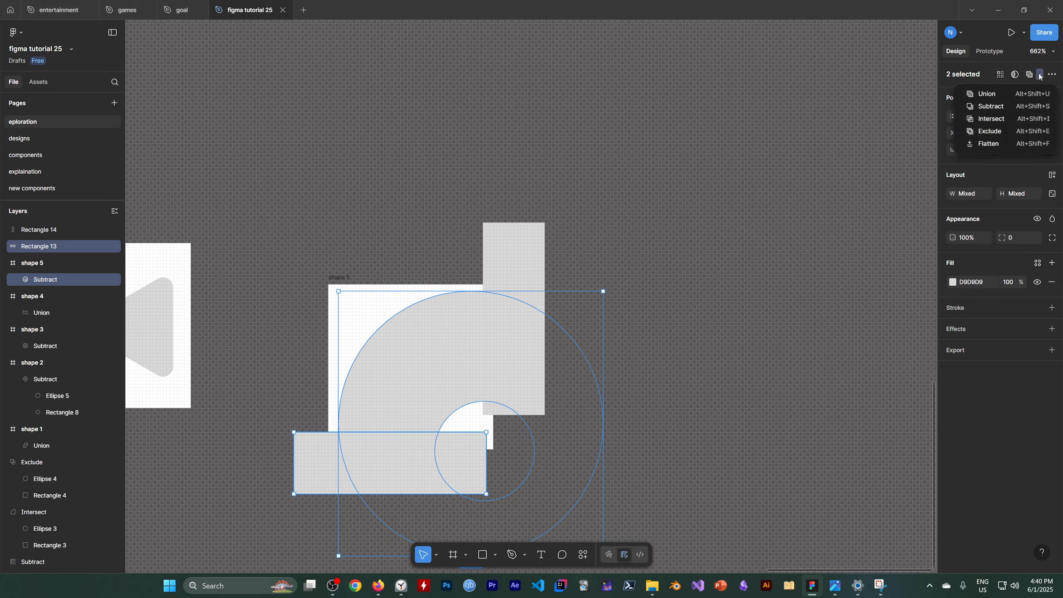
pyautogui.click(998, 107)
pyautogui.click(628, 414)
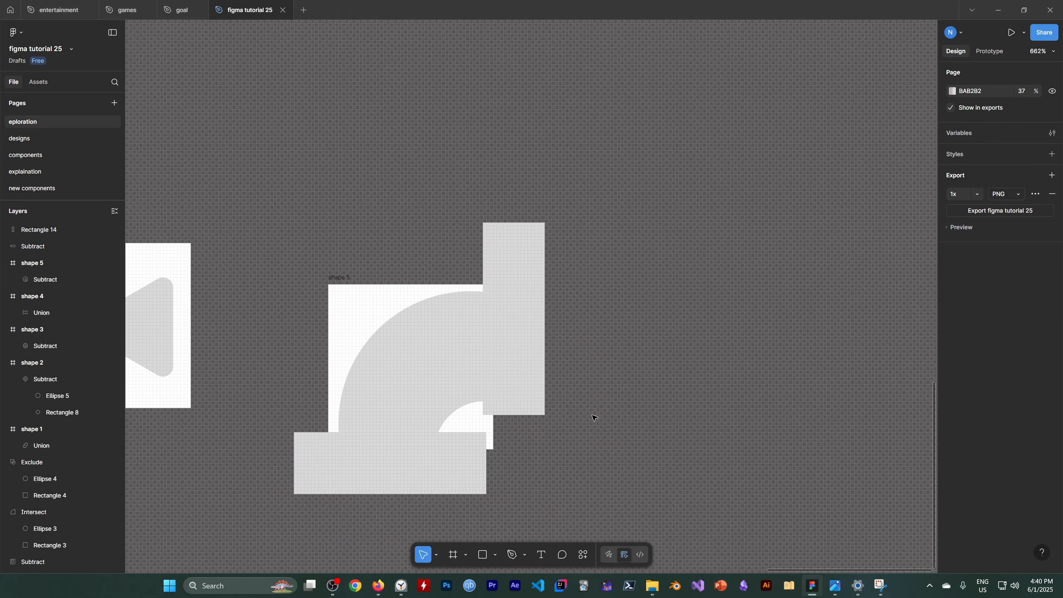
pyautogui.click(363, 435)
pyautogui.click(361, 427)
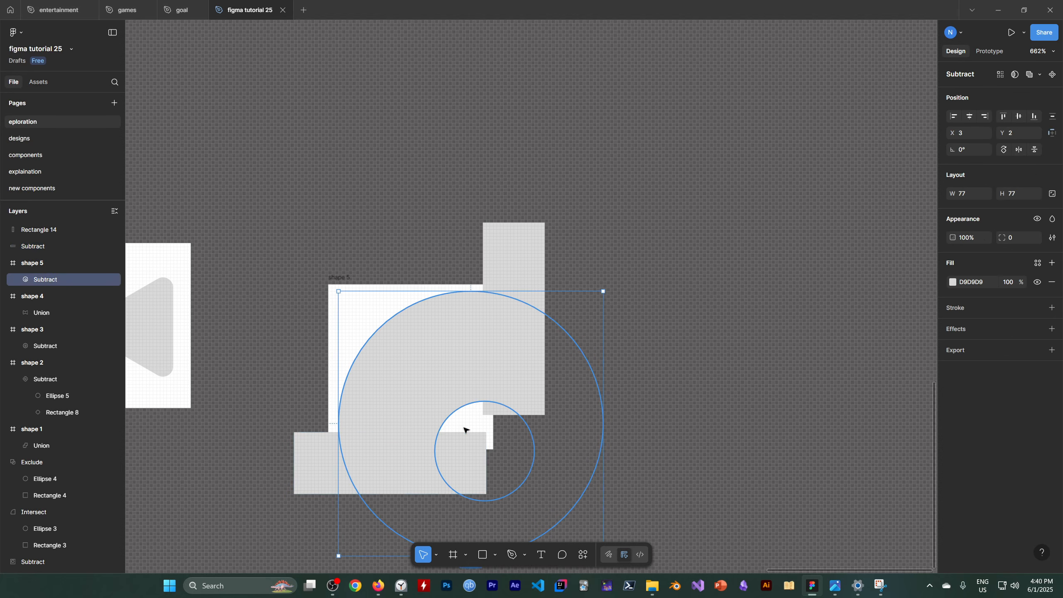
pyautogui.click(690, 421)
# Retry Subtract on the horizontal rectangle and the arc in shape 5, and inspect each of the two shapes
pyautogui.moveTo(319, 412); pyautogui.dragTo(404, 472)
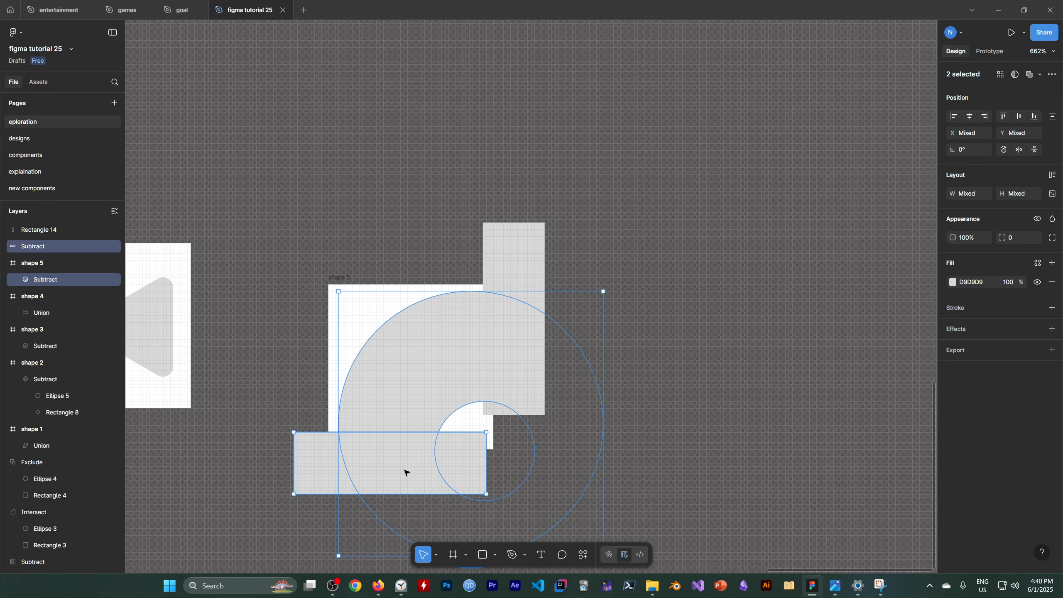
pyautogui.click(1039, 74)
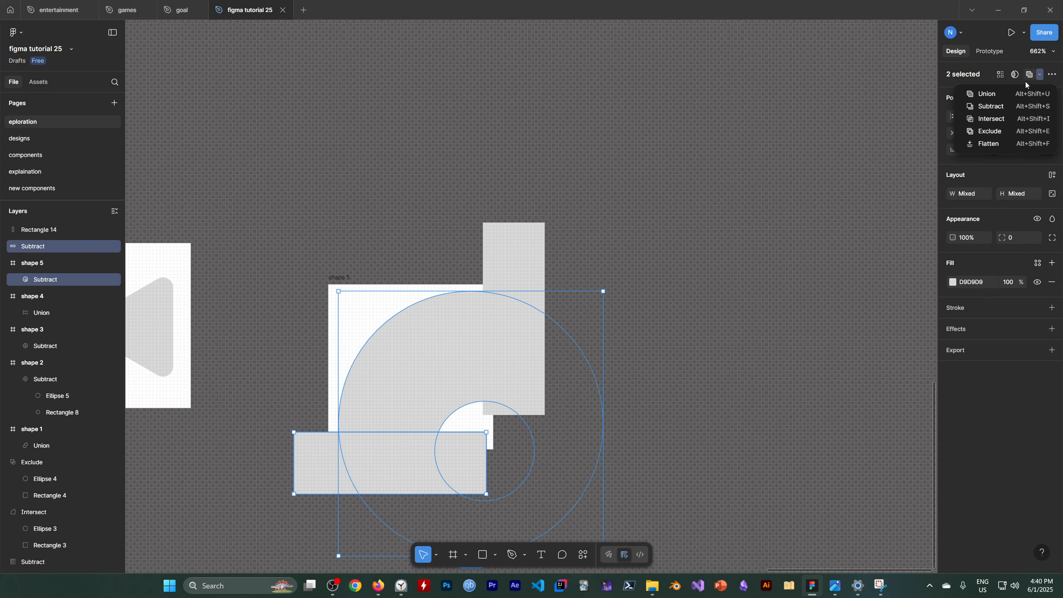
pyautogui.click(990, 106)
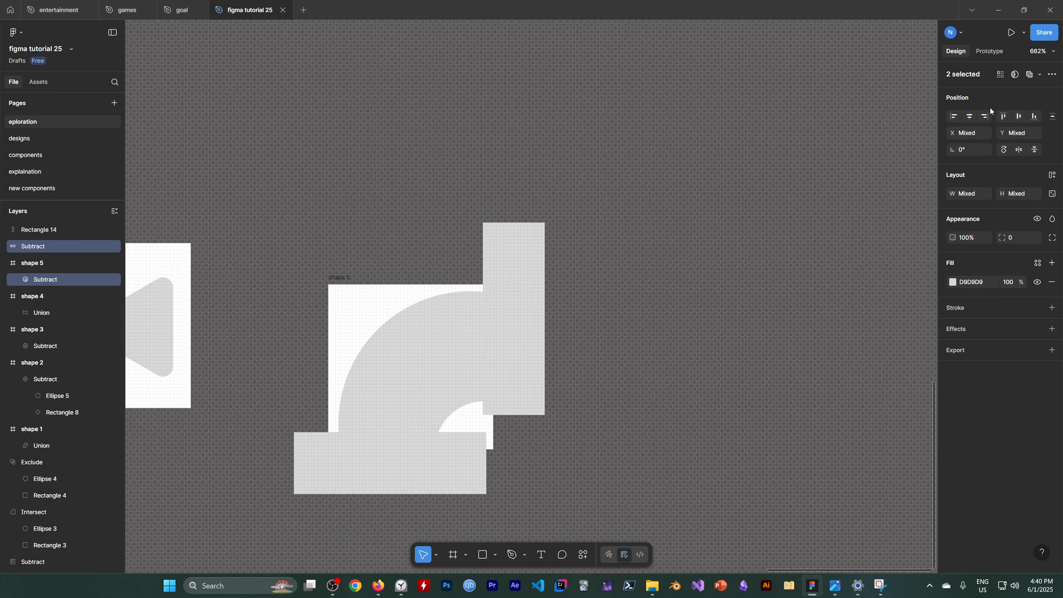
pyautogui.click(418, 353)
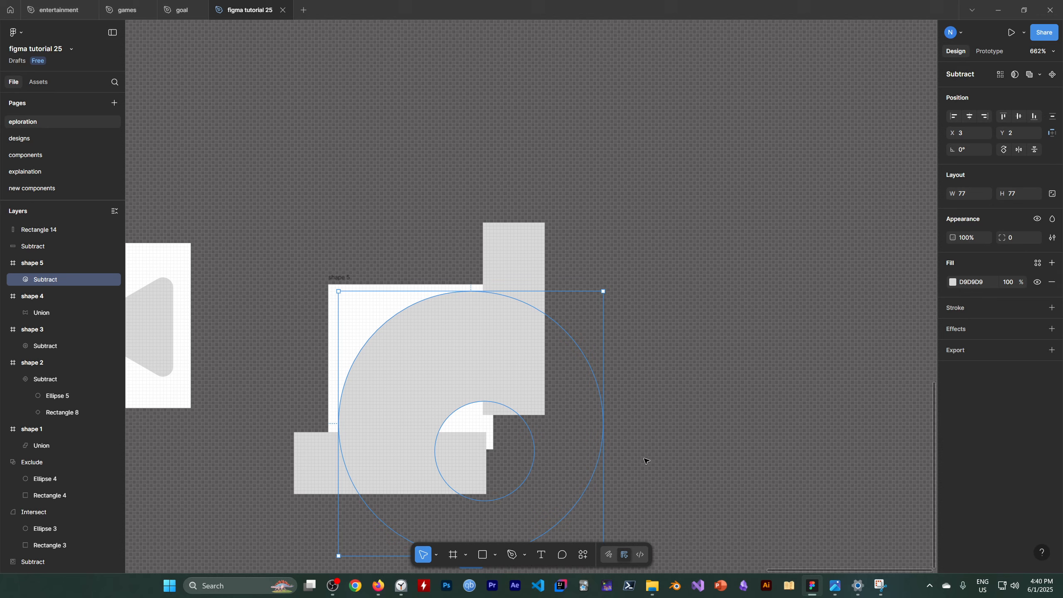
pyautogui.click(697, 461)
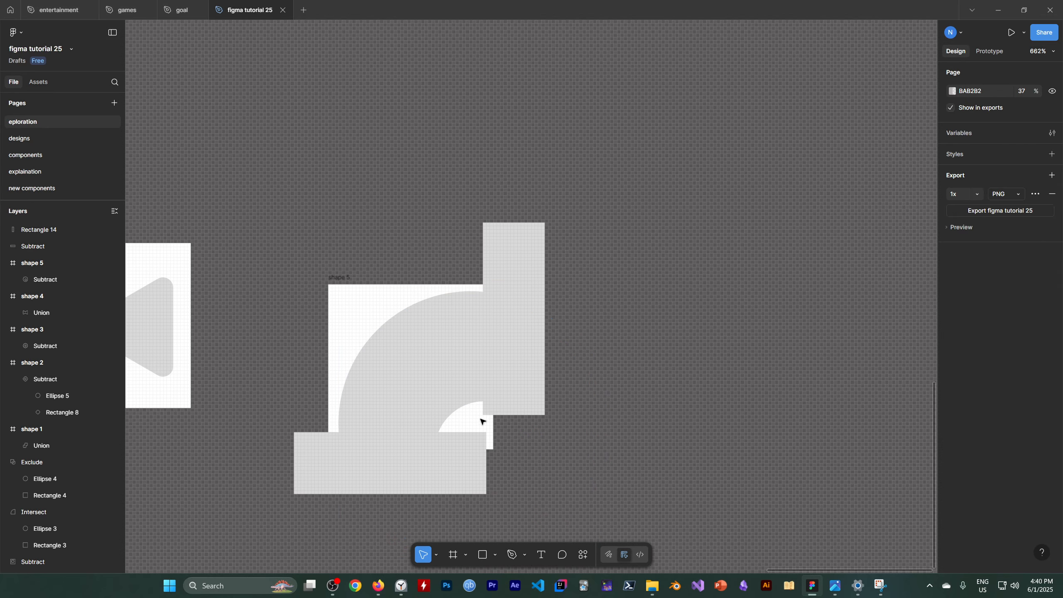
pyautogui.click(479, 454)
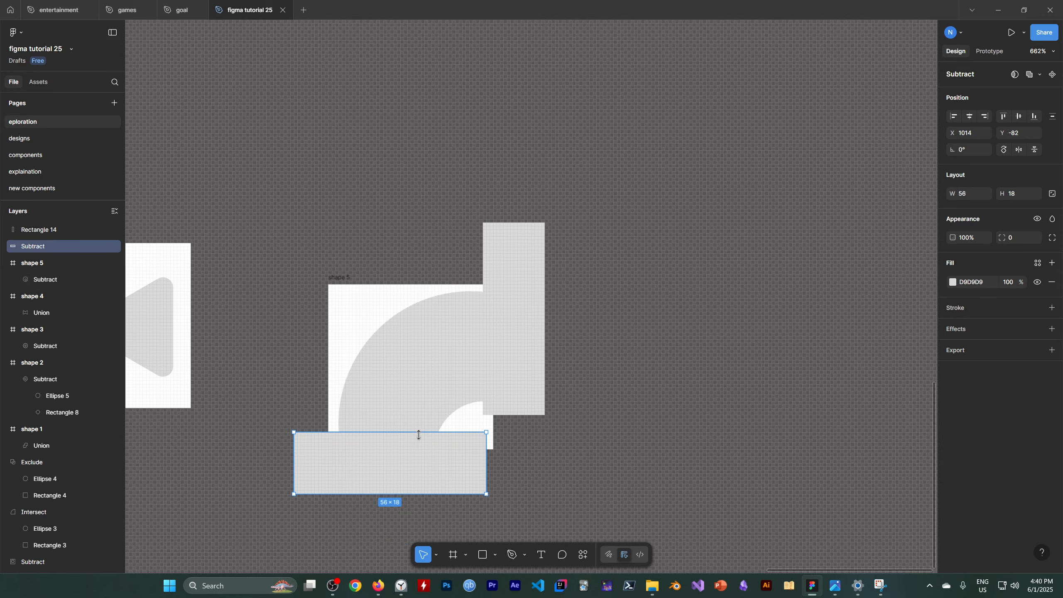
# Ungroup the Subtract layer holding the horizontal rectangle repeatedly until it is a plain rectangle again
pyautogui.click(55, 233)
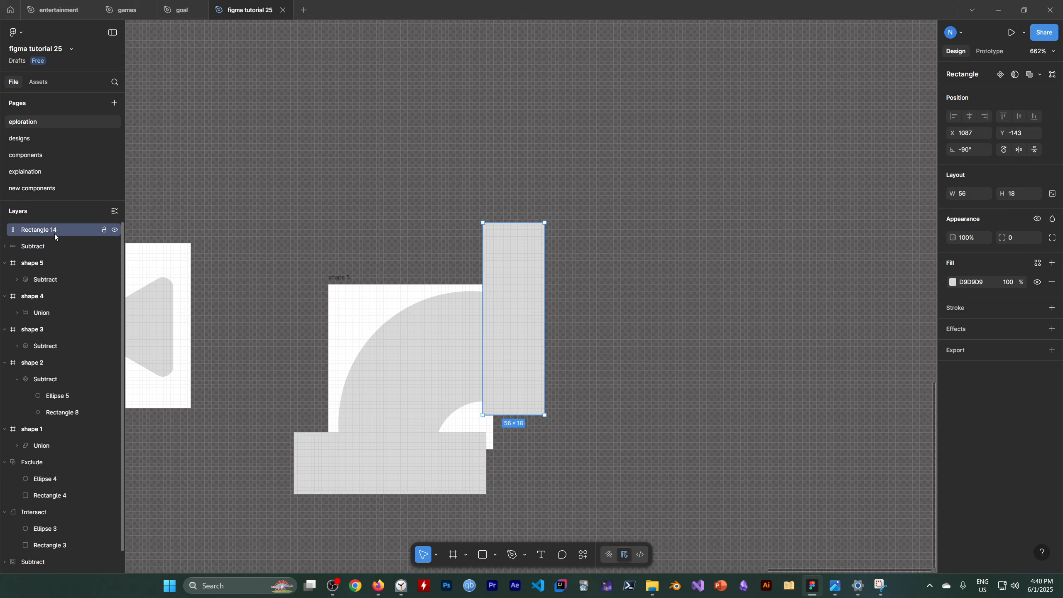
pyautogui.click(4, 247)
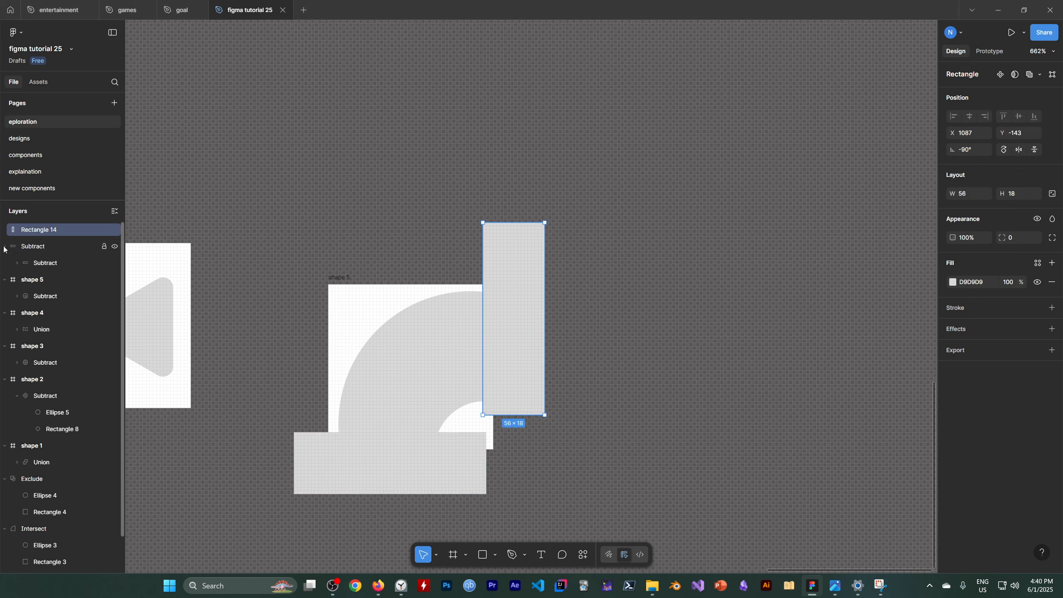
pyautogui.click(35, 246)
pyautogui.rightClick(35, 247)
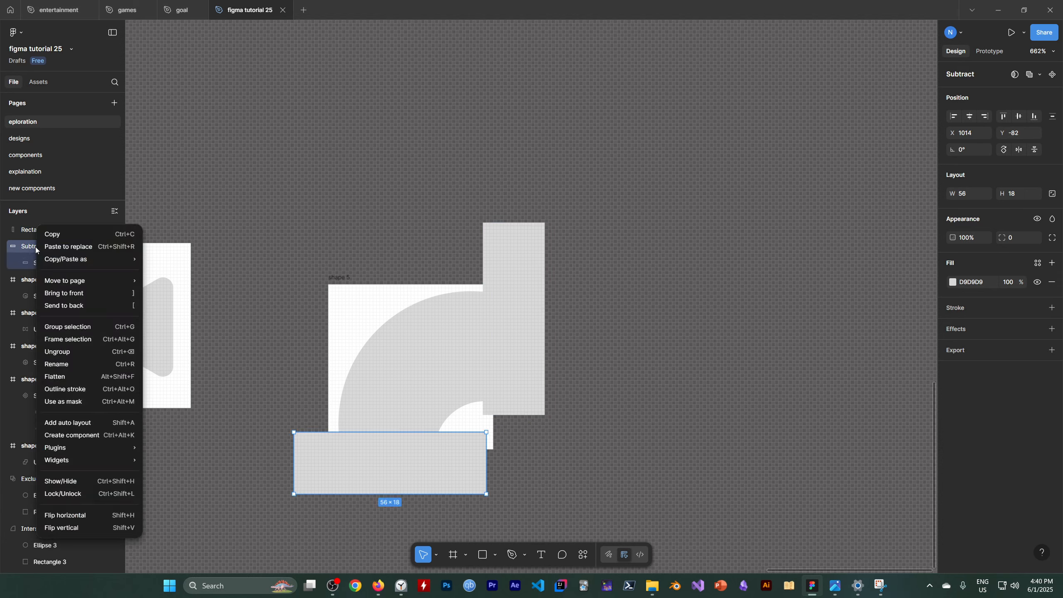
pyautogui.click(78, 354)
pyautogui.rightClick(58, 252)
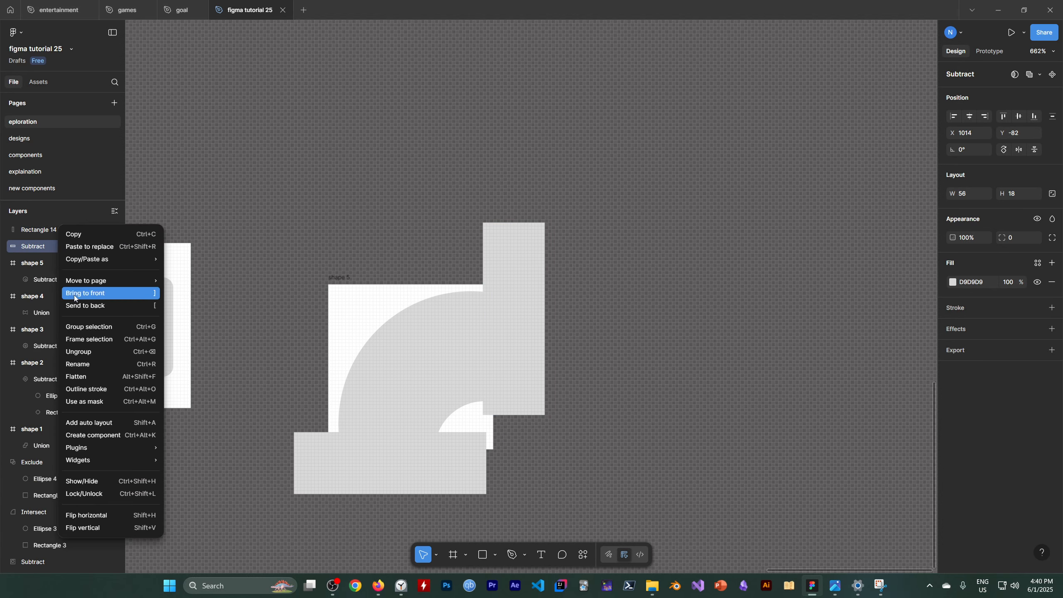
pyautogui.click(86, 352)
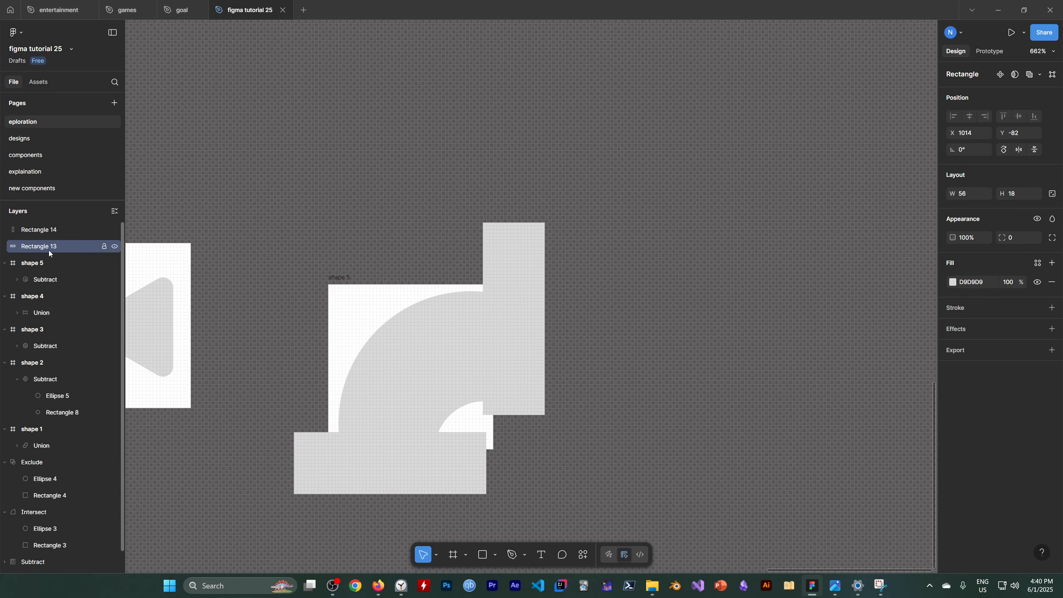
# Move both rectangles into the shape 5 frame and subtract the horizontal one from the arc
pyautogui.moveTo(48, 250); pyautogui.dragTo(56, 264)
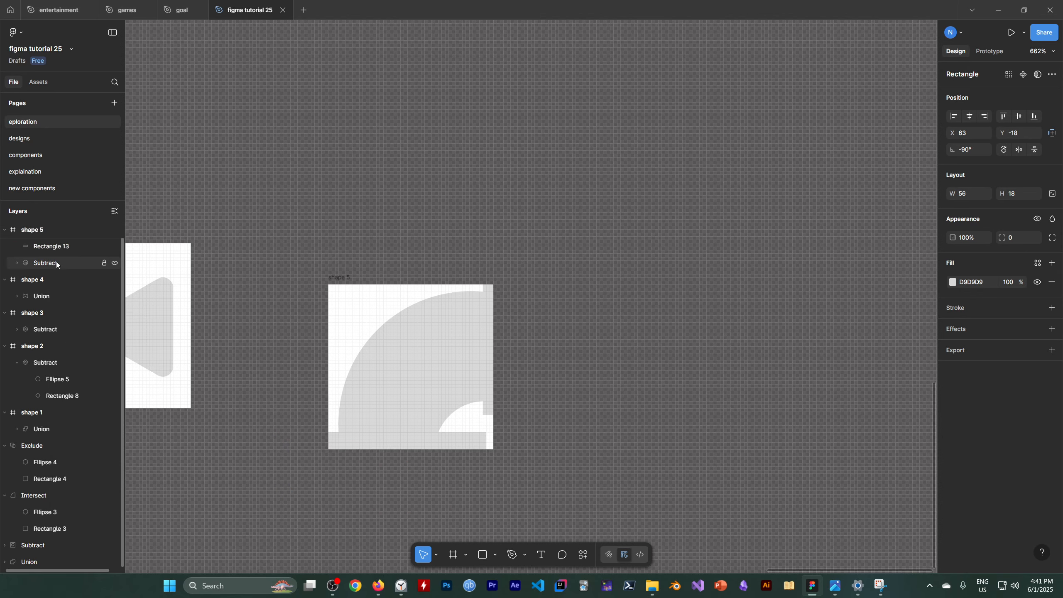
pyautogui.click(603, 443)
pyautogui.moveTo(284, 417); pyautogui.dragTo(412, 482)
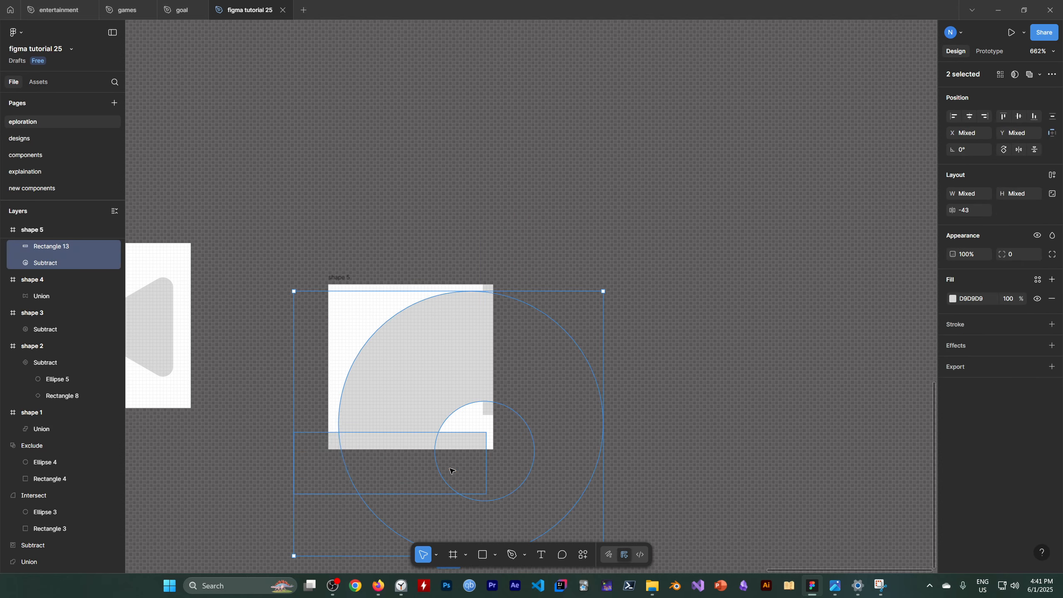
pyautogui.click(1039, 74)
pyautogui.click(971, 107)
# Subtract the vertical rectangle from the arc in shape 5 to trim its right side straight
pyautogui.click(489, 304)
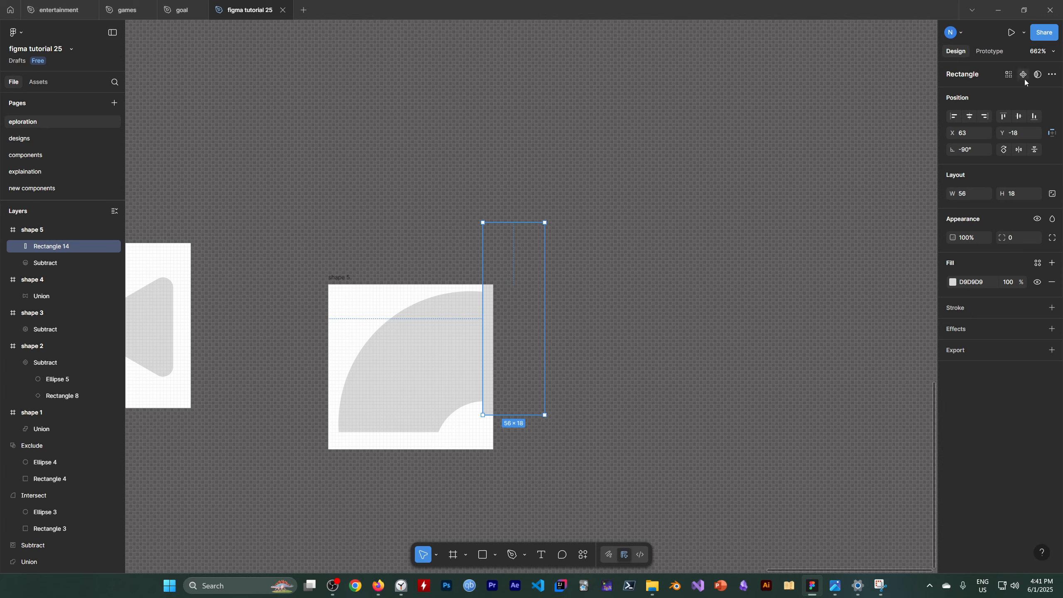
pyautogui.click(1036, 75)
pyautogui.click(1040, 75)
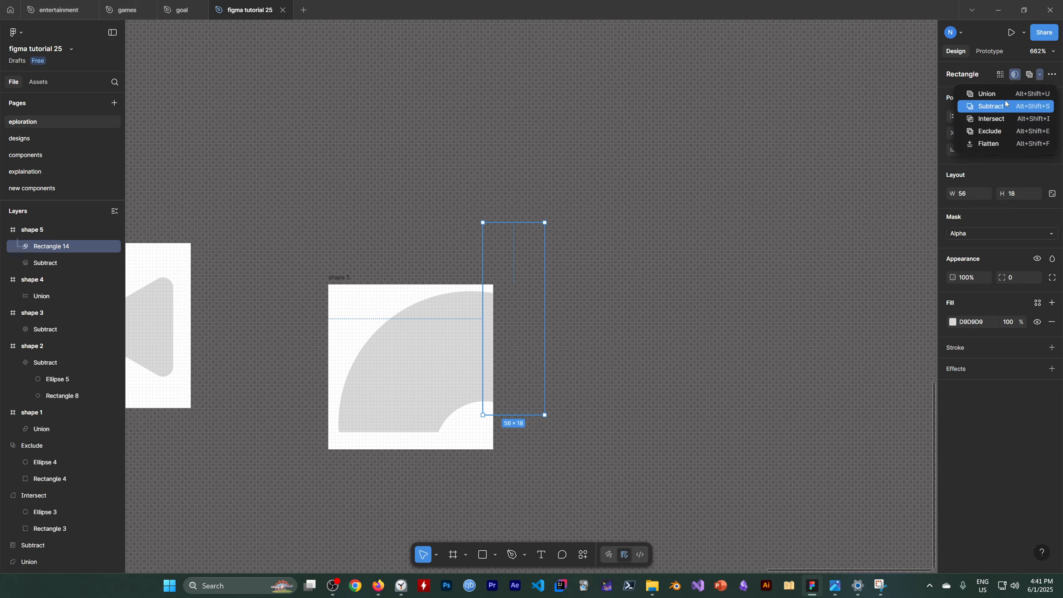
pyautogui.click(995, 109)
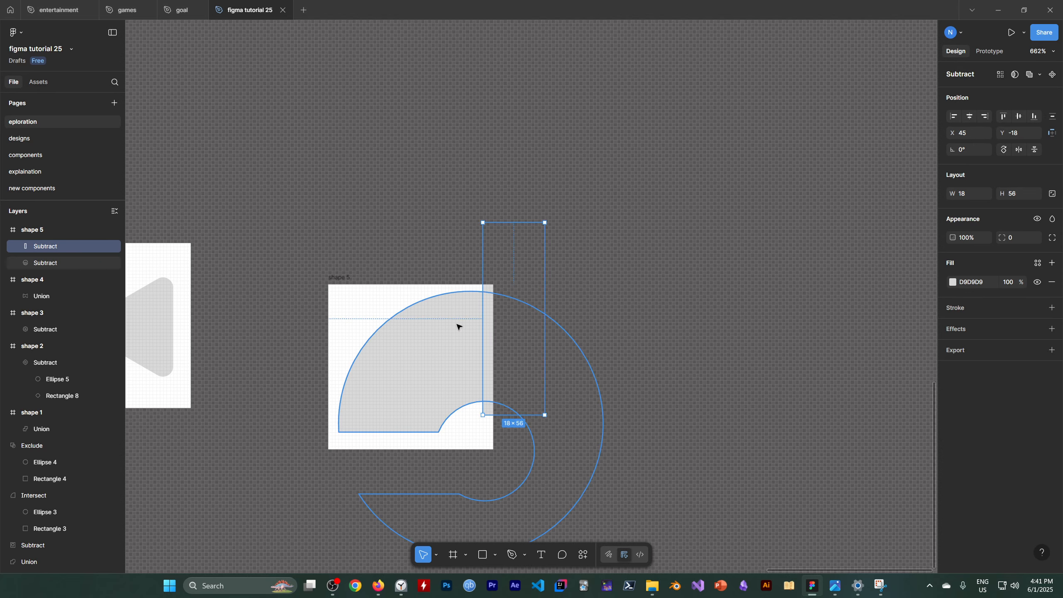
pyautogui.moveTo(456, 275); pyautogui.dragTo(529, 342)
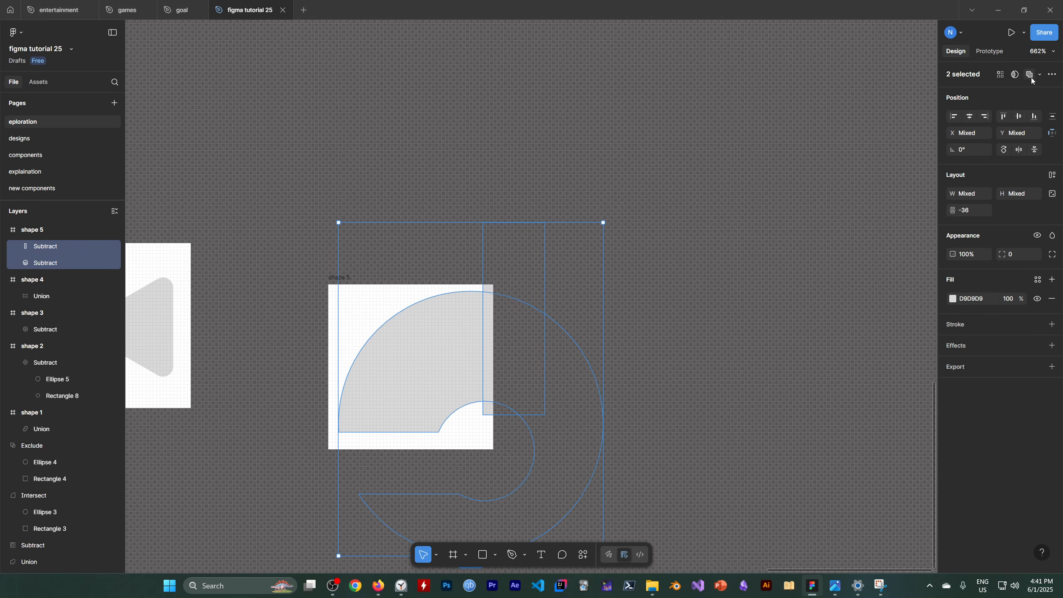
pyautogui.click(1031, 77)
pyautogui.click(986, 106)
pyautogui.click(703, 380)
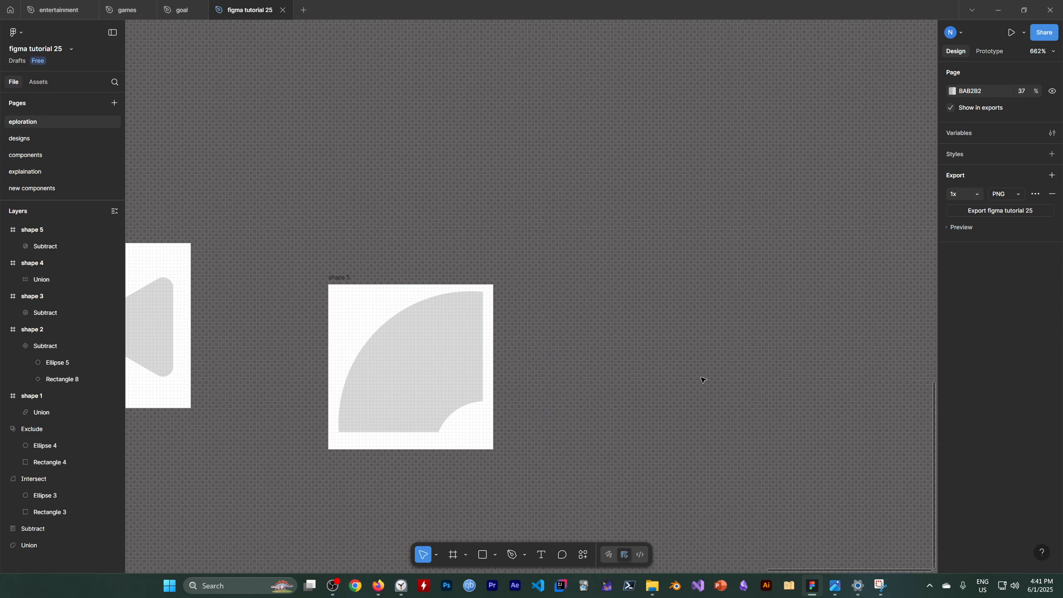
# Compare shape 5 with the reference banner in Snipping Tool and expand shape 5's Subtract layer
pyautogui.click(876, 590)
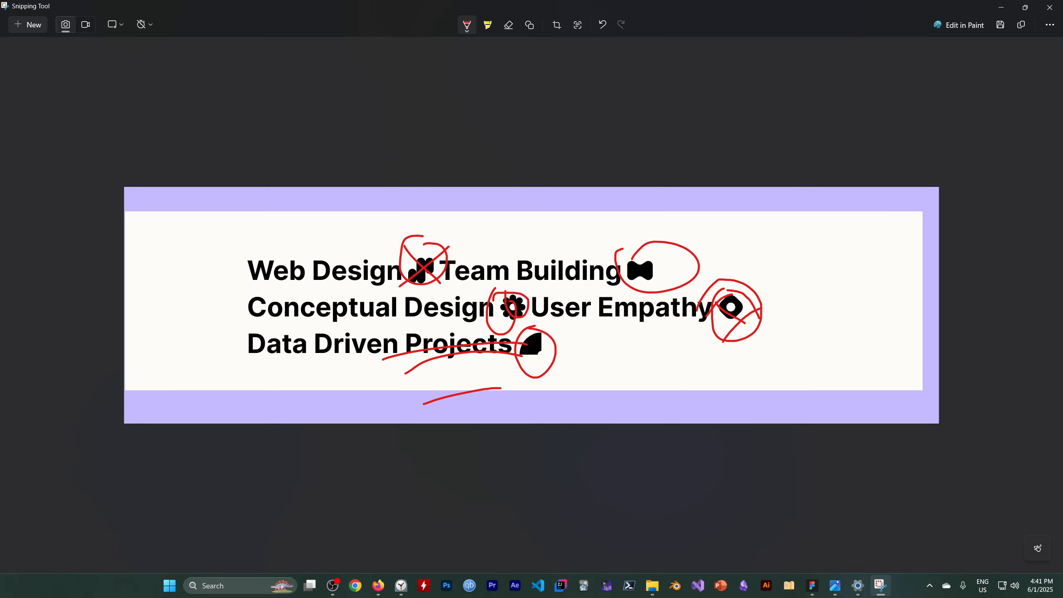
pyautogui.click(873, 591)
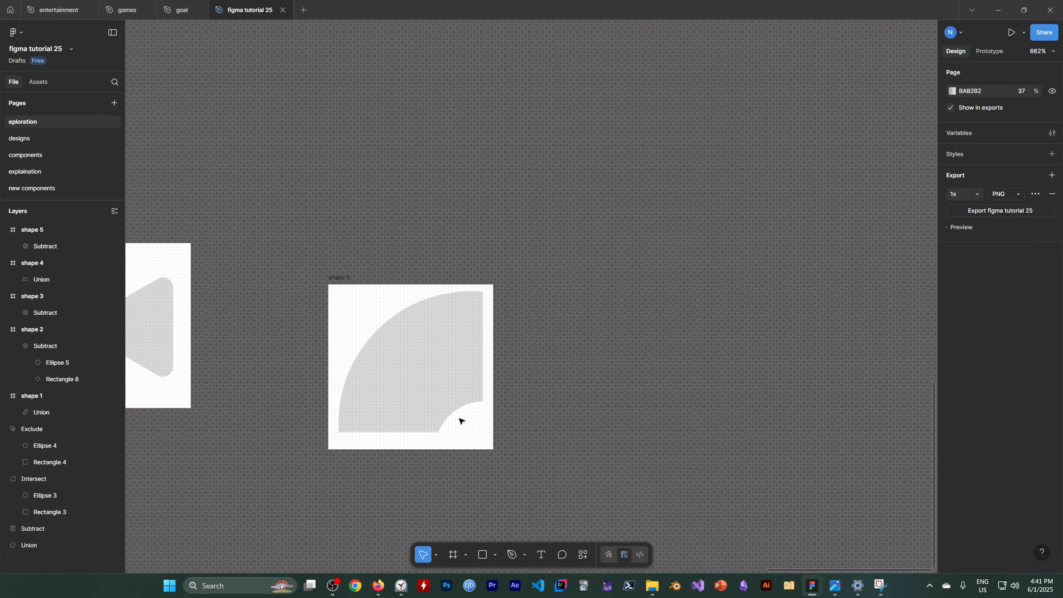
pyautogui.click(457, 417)
pyautogui.click(464, 433)
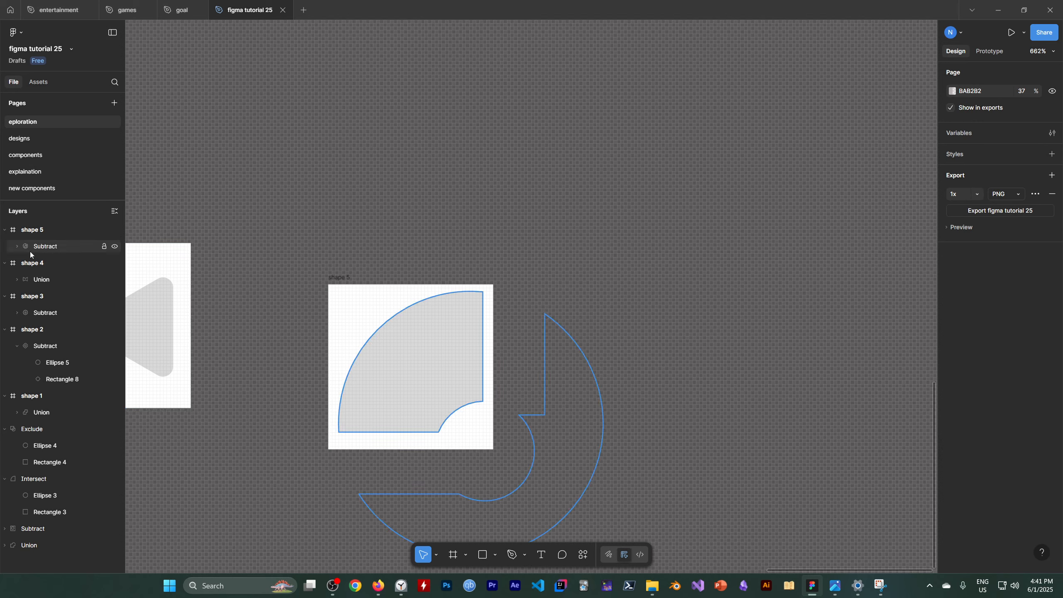
pyautogui.click(17, 248)
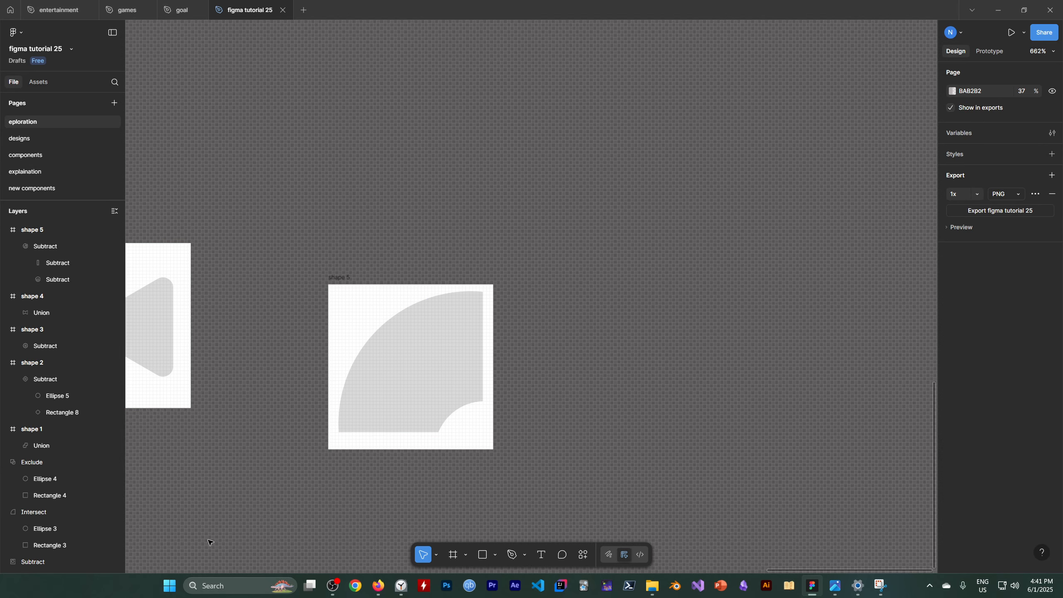
pyautogui.click(333, 585)
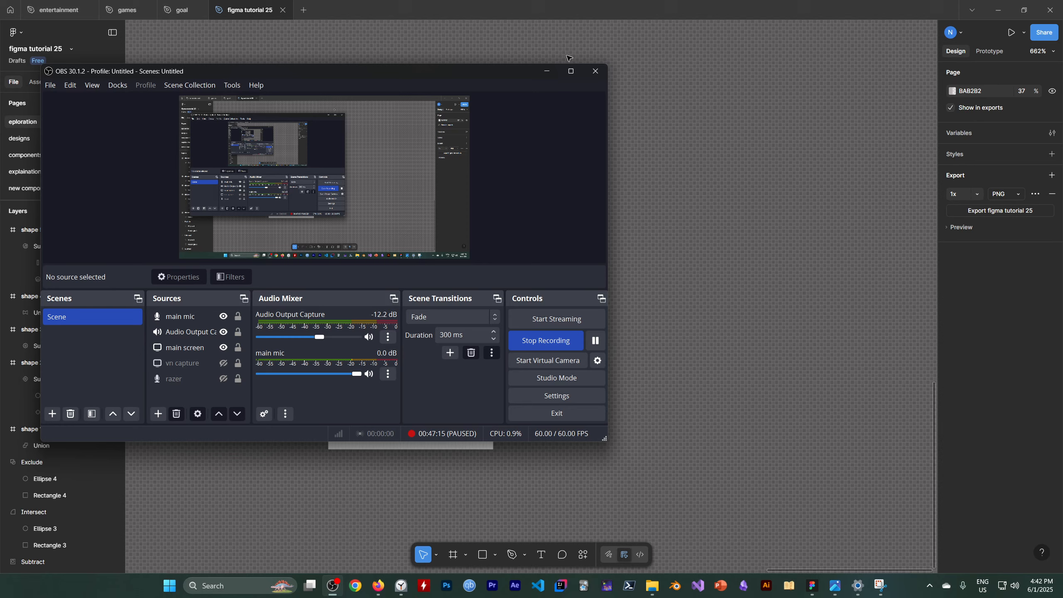
pyautogui.click(546, 71)
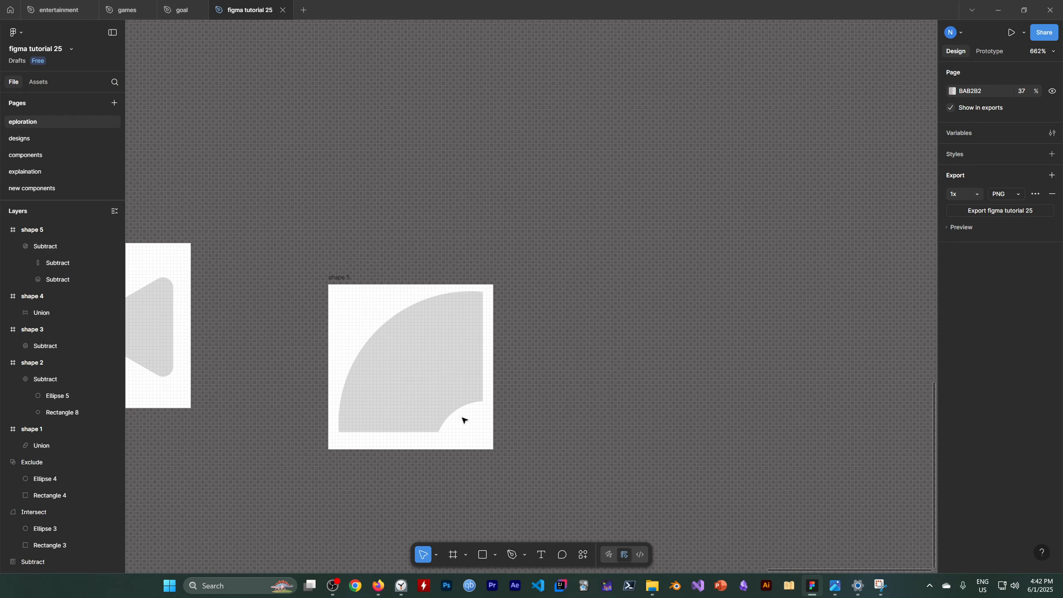
# Select the small cut-out ellipse nested in shape 5's Subtract layers, resize it to about 21 × 21 and place it at X 32, Y 31
pyautogui.click(415, 387)
pyautogui.click(29, 279)
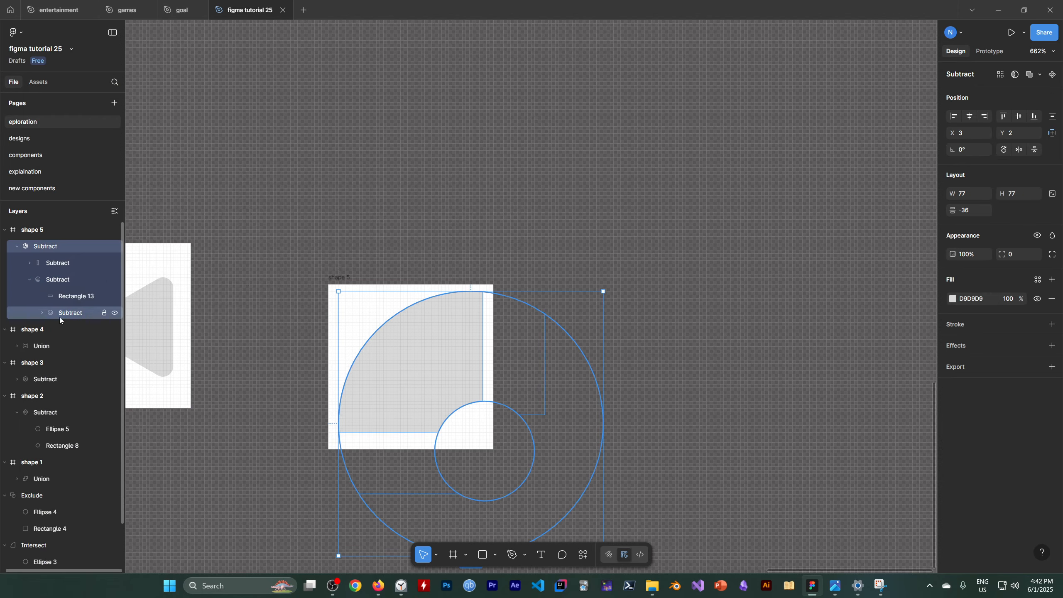
pyautogui.click(41, 313)
pyautogui.click(55, 330)
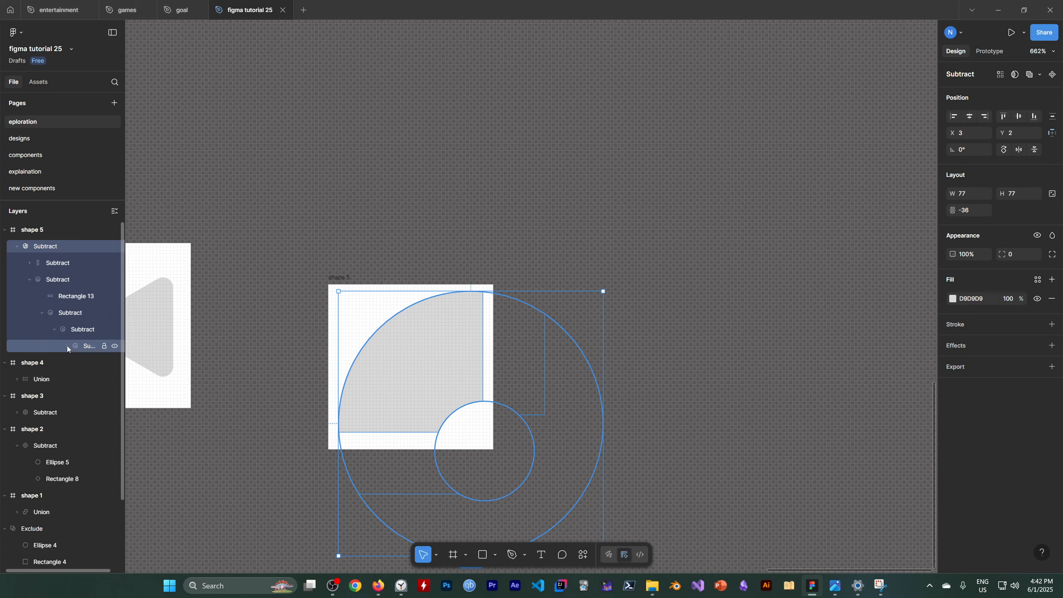
pyautogui.click(66, 346)
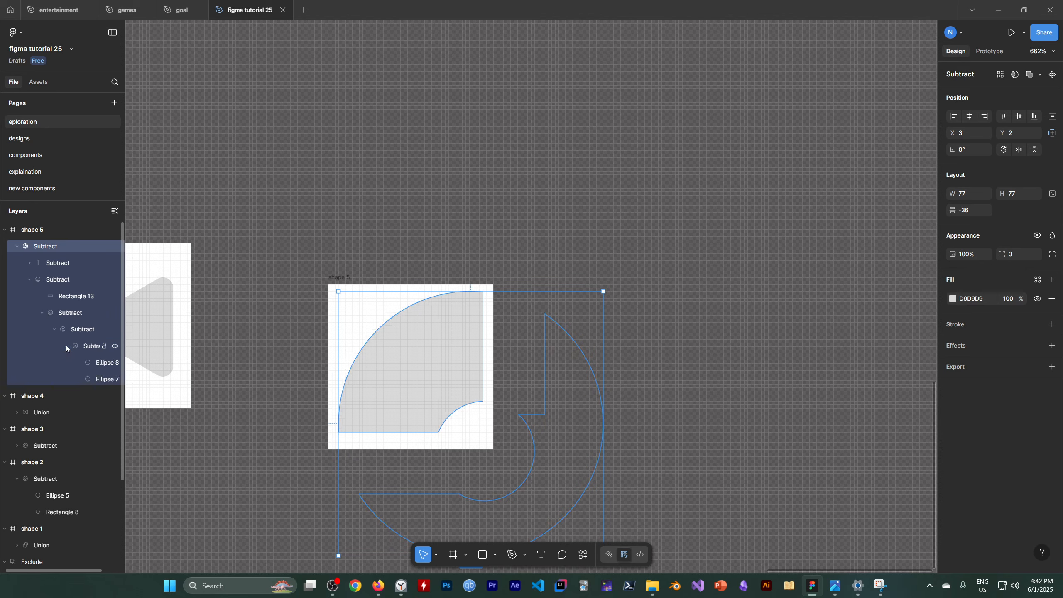
pyautogui.click(104, 367)
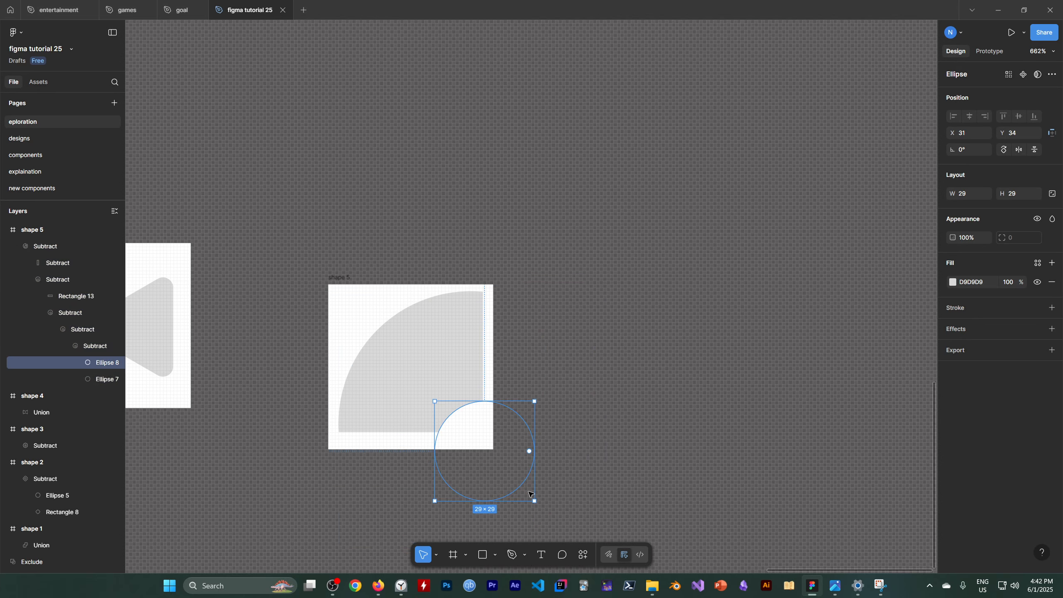
pyautogui.moveTo(530, 498); pyautogui.dragTo(530, 499)
pyautogui.hotkey('ctrl', 'z')
pyautogui.moveTo(535, 501); pyautogui.dragTo(486, 436)
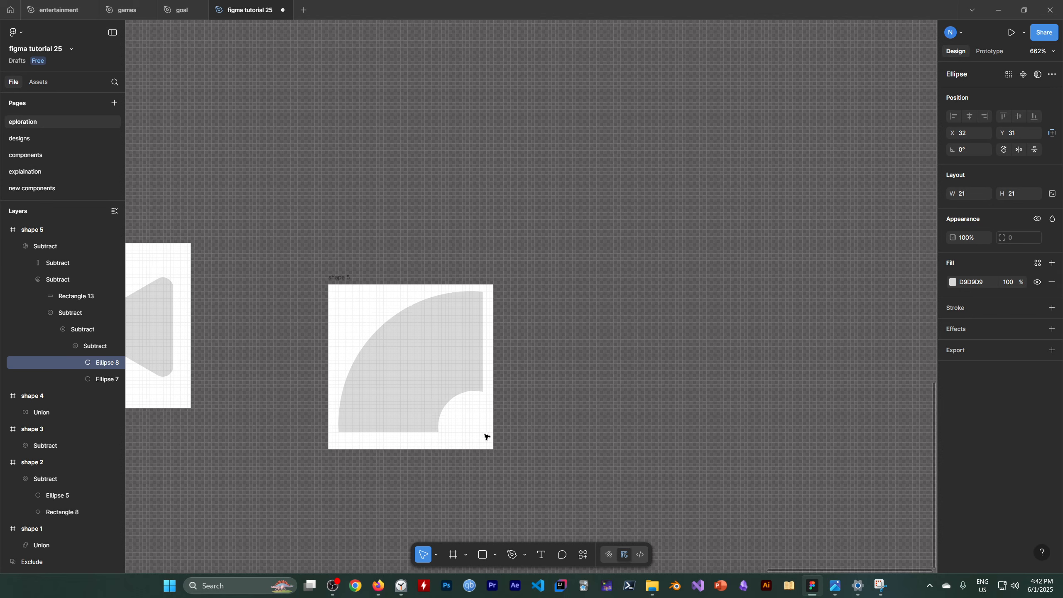
pyautogui.click(627, 463)
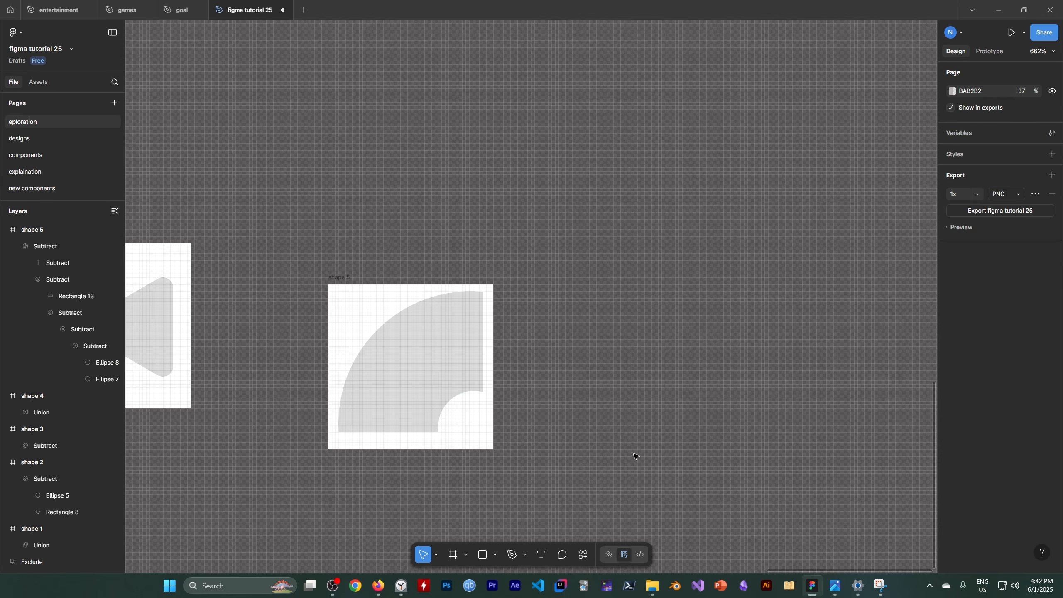
# Try aligning the shape 5 frame's contents to the horizontal and vertical centers, and undo the alignment
pyautogui.click(53, 232)
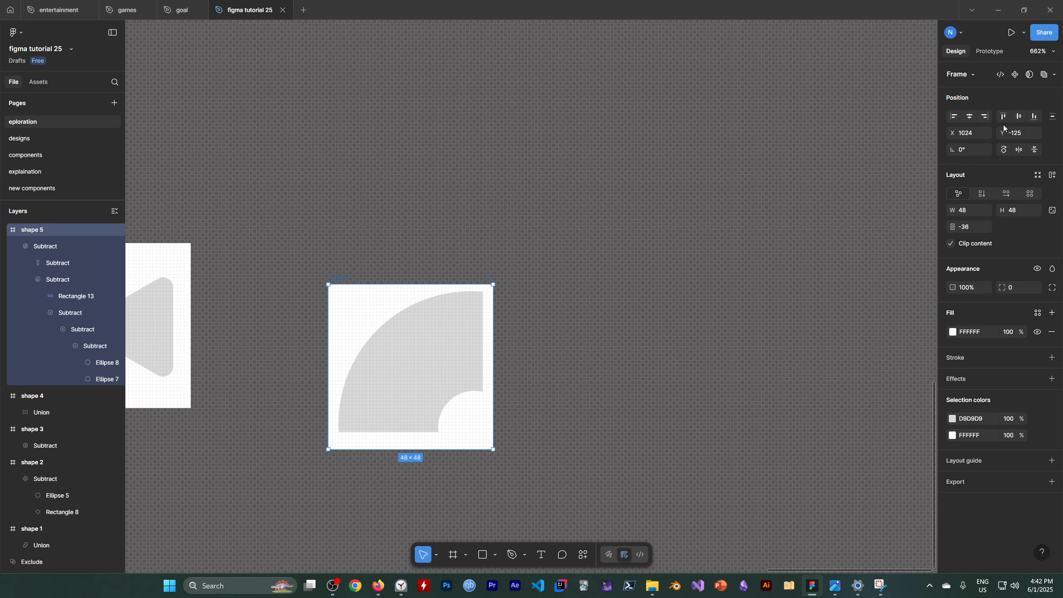
pyautogui.click(970, 117)
pyautogui.click(1022, 116)
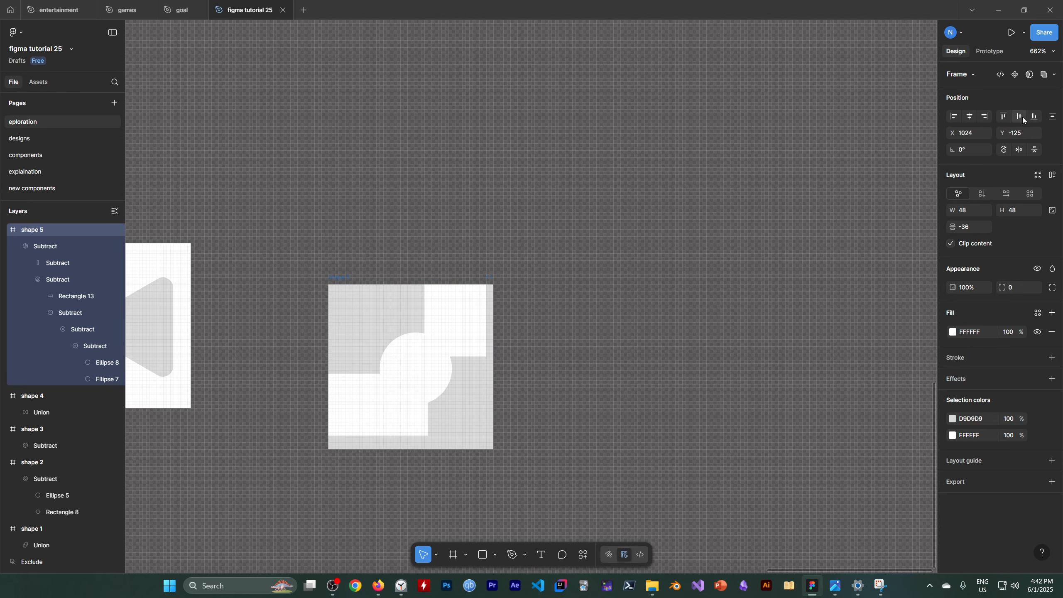
pyautogui.hotkey('ctrl', 'z')
pyautogui.hotkey('ctrl', 'z')
pyautogui.hotkey('ctrl', 'z')
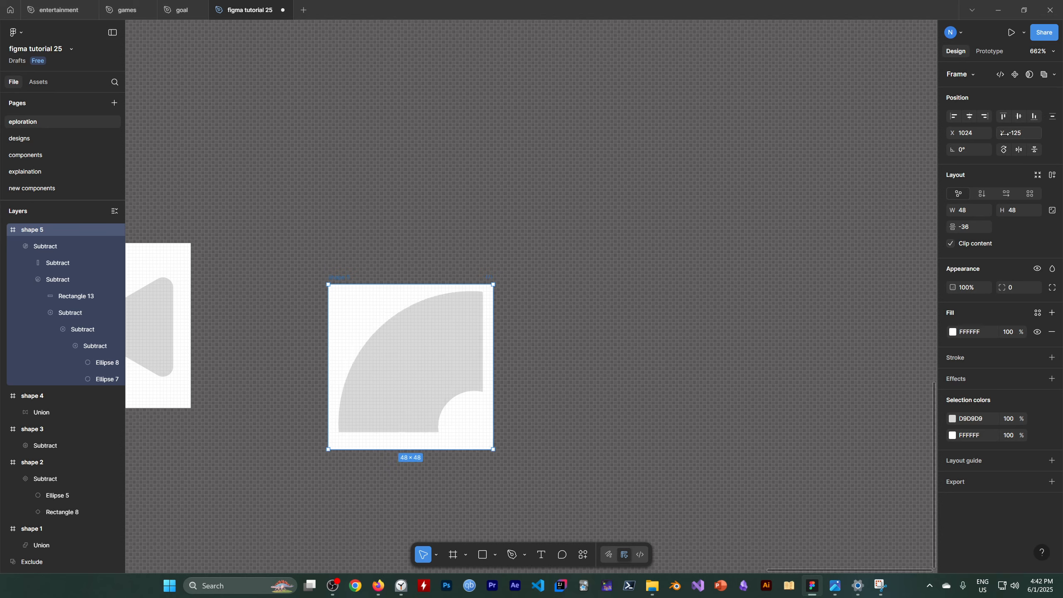
pyautogui.click(638, 383)
pyautogui.click(431, 378)
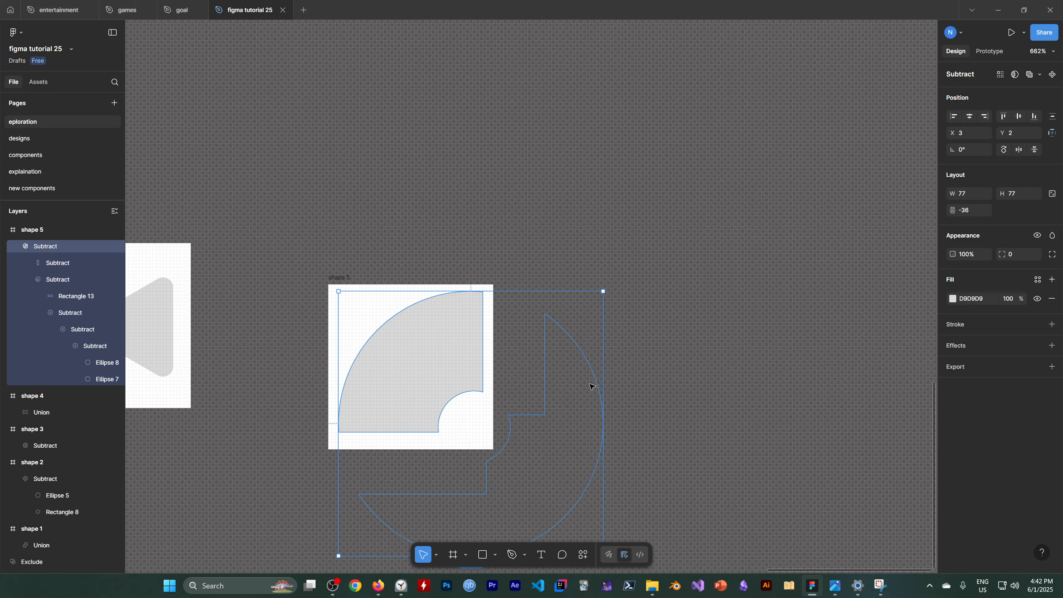
pyautogui.click(660, 353)
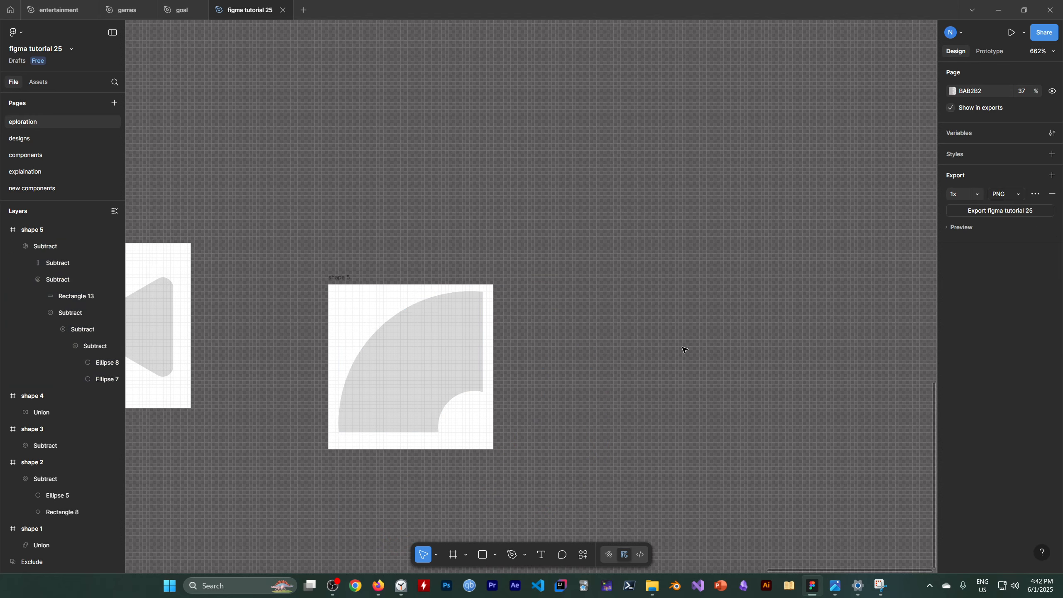
# Select the five shape frames and examine the additional actions and spacing distribution options available for them
pyautogui.scroll(-1, 636, 371)
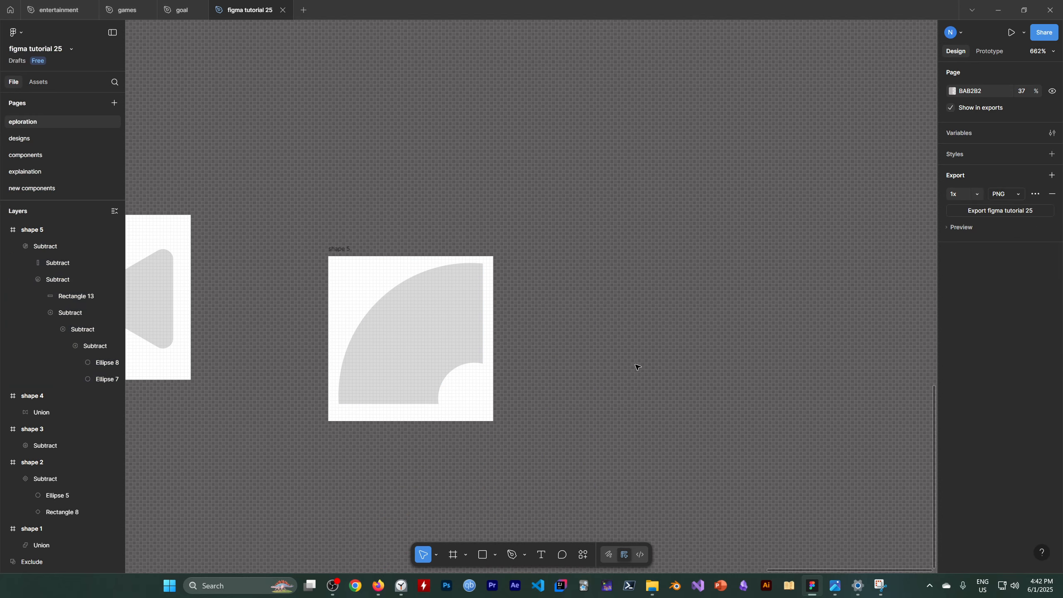
pyautogui.scroll(-5, 636, 367)
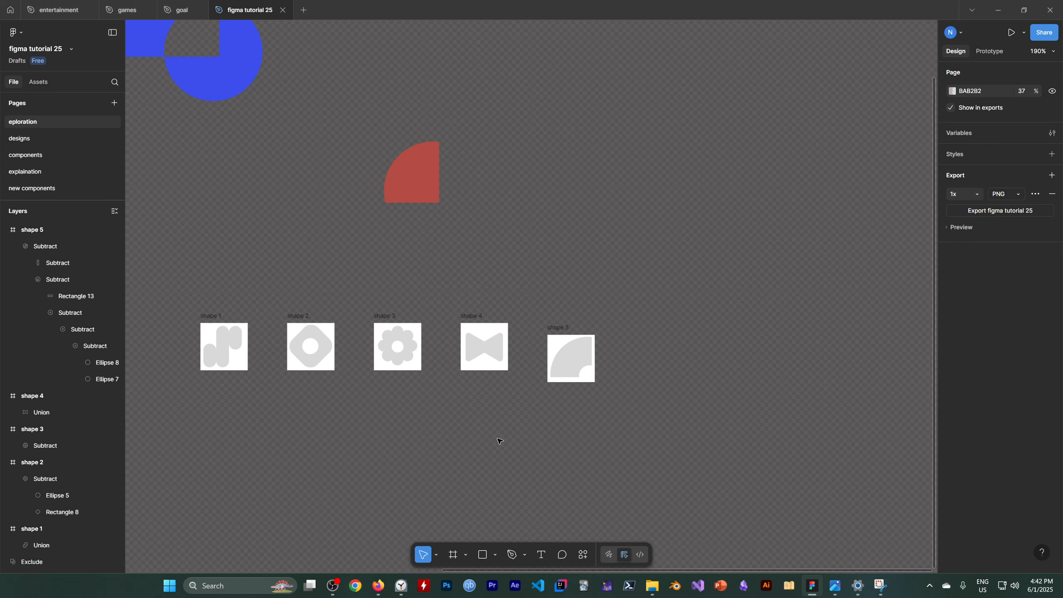
pyautogui.moveTo(181, 281); pyautogui.dragTo(644, 427)
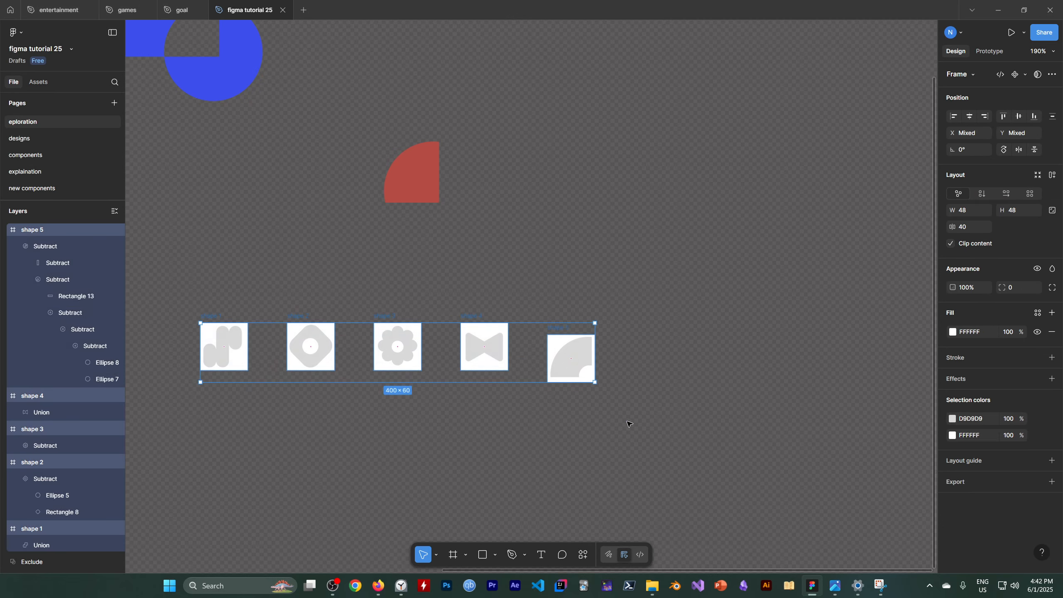
pyautogui.click(1052, 76)
pyautogui.click(1052, 76)
pyautogui.click(1053, 117)
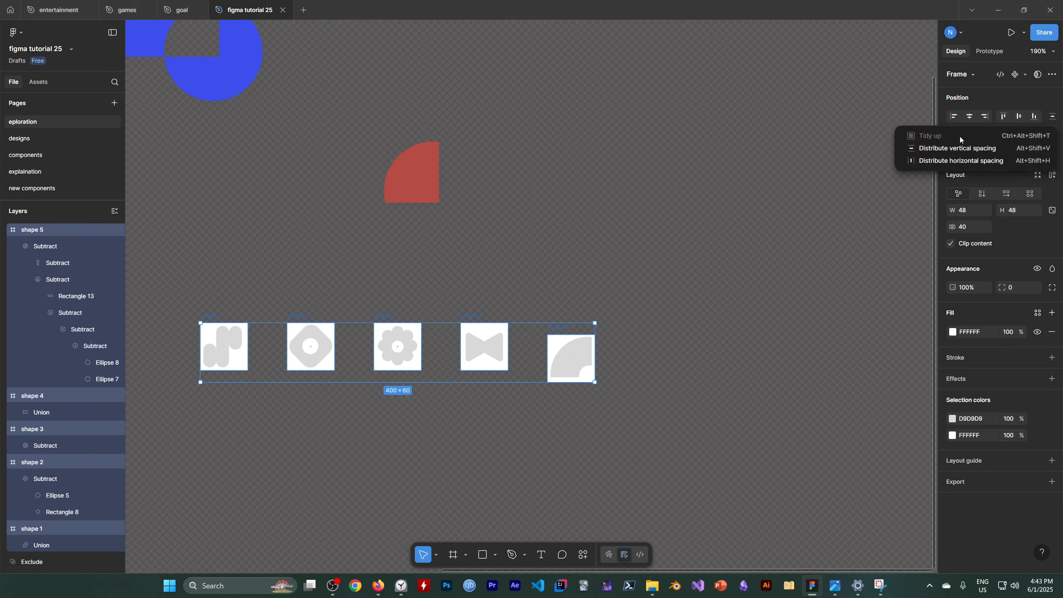
pyautogui.click(445, 437)
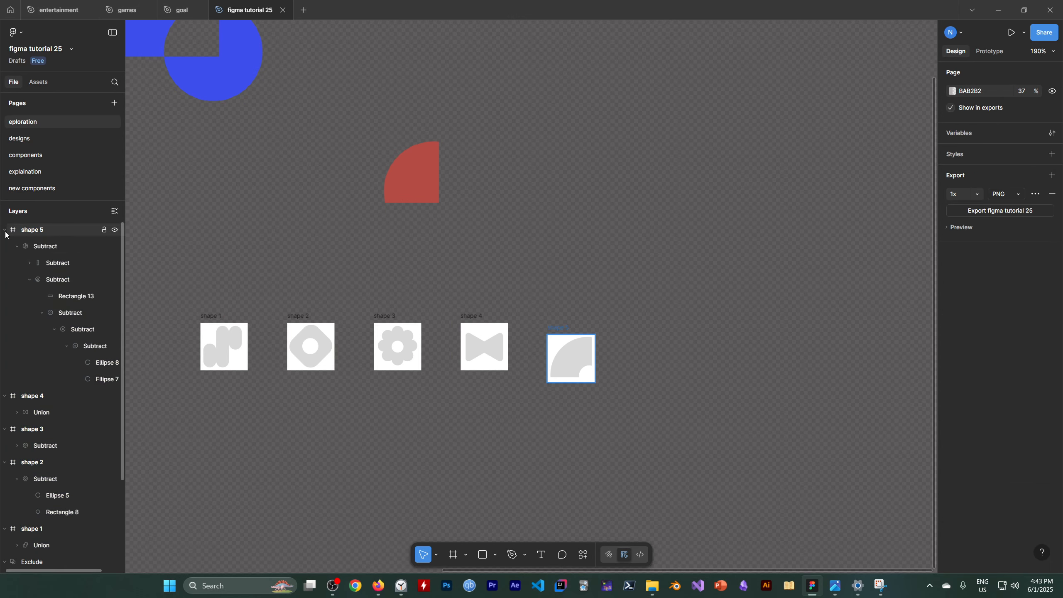
# Collapse shape 5's layers and select all five shape frames on the canvas
pyautogui.click(5, 230)
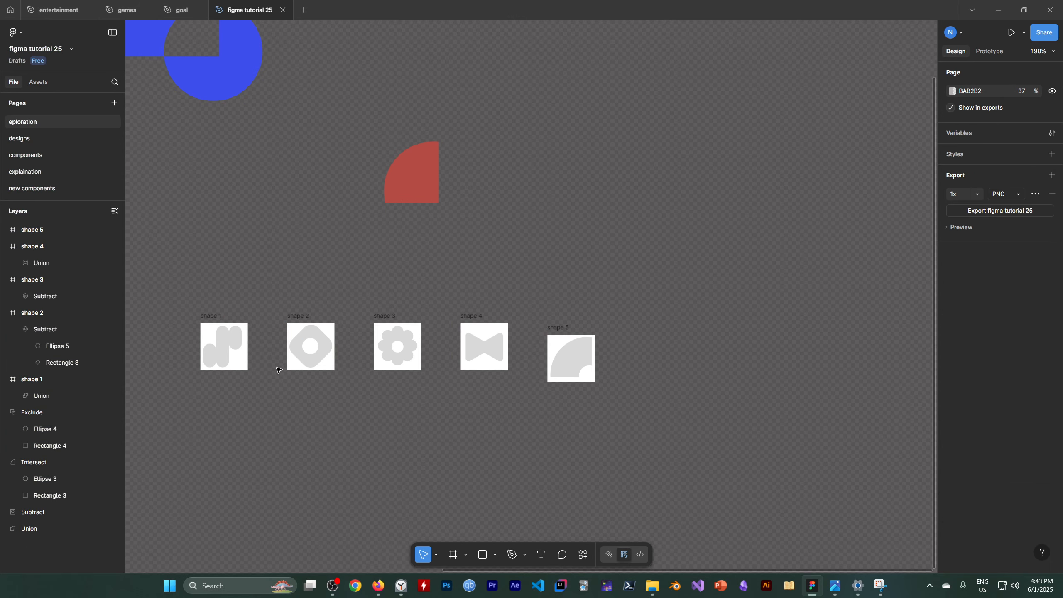
pyautogui.moveTo(701, 393); pyautogui.dragTo(203, 313)
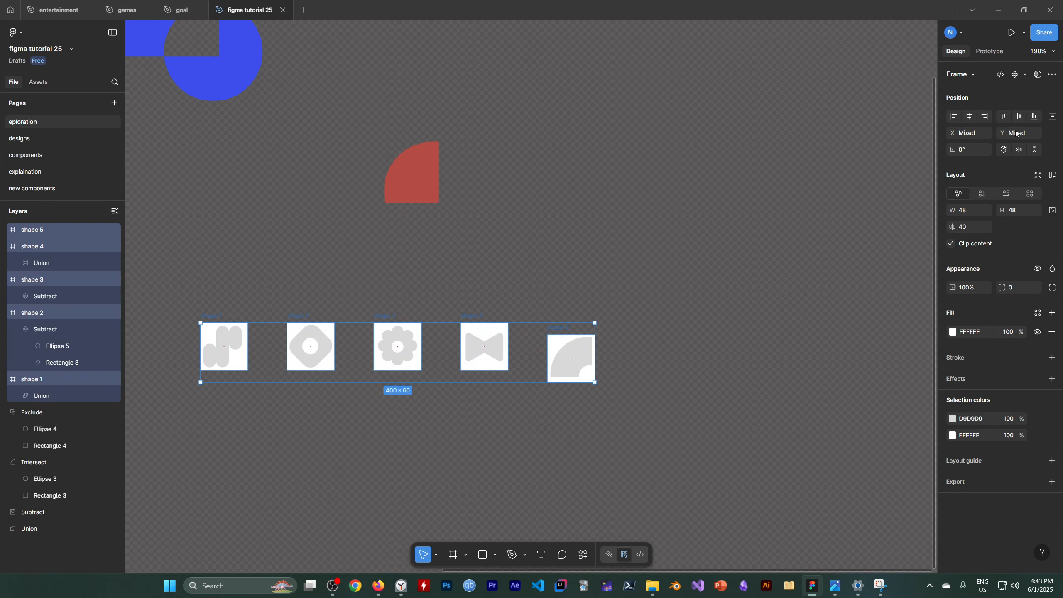
pyautogui.click(1052, 116)
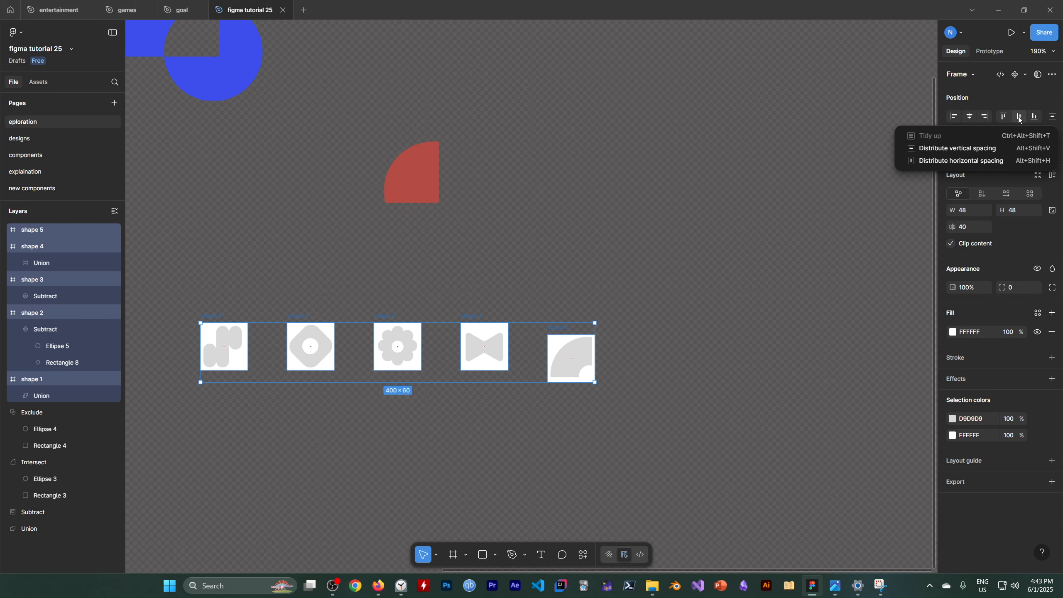
pyautogui.click(960, 120)
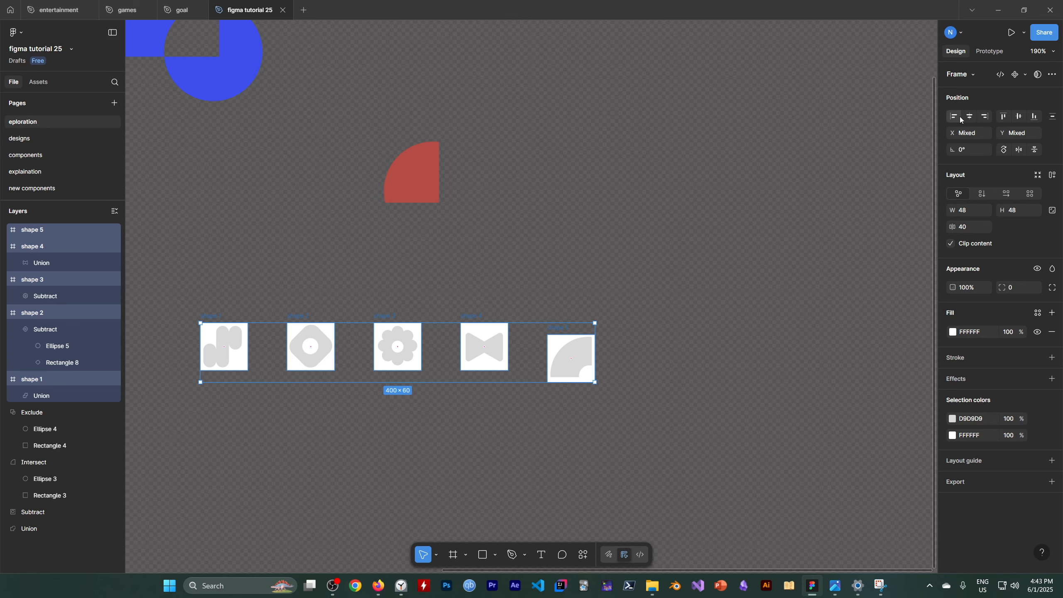
pyautogui.click(960, 120)
pyautogui.hotkey('ctrl', 'z')
# Align the five shape frames on their vertical centers so they sit in one row, and reselect all five
pyautogui.click(1018, 117)
pyautogui.click(698, 342)
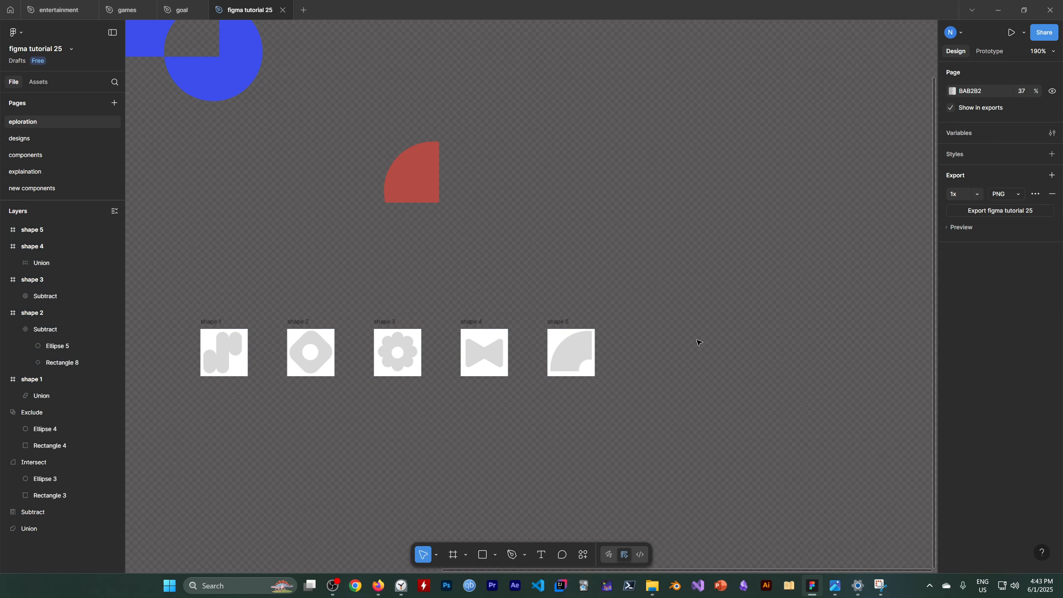
pyautogui.moveTo(681, 383); pyautogui.dragTo(199, 318)
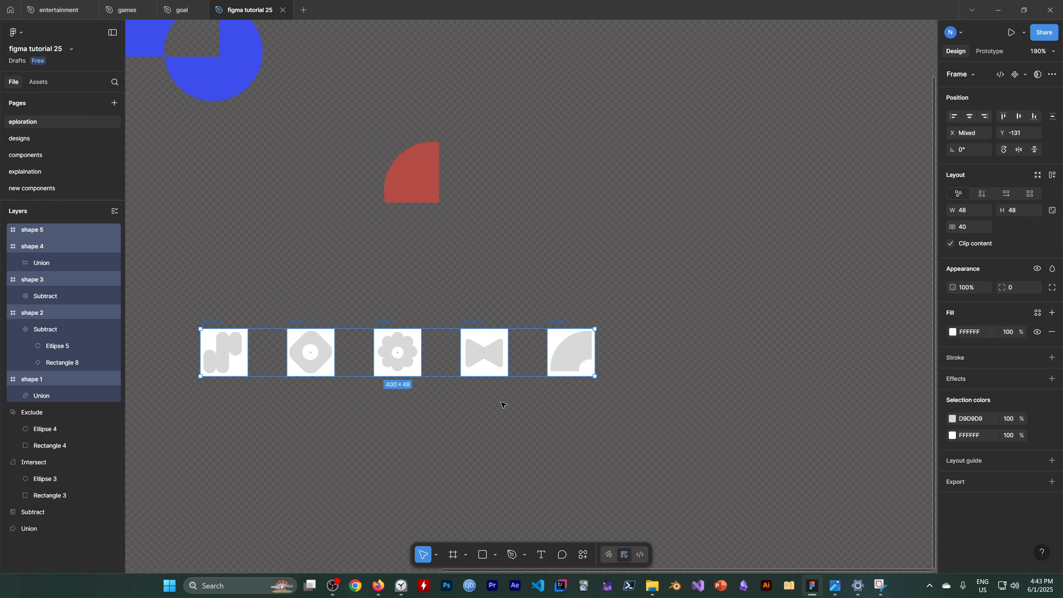